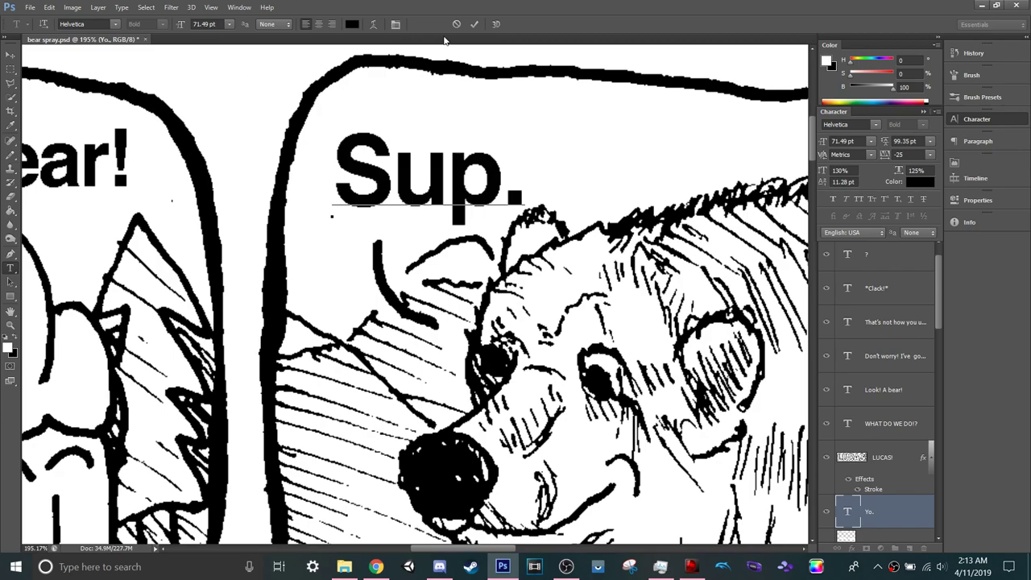
Finish editing the "Sup." text above the bear and nudge it slightly toward the panel's left border.
{"action": "left_click", "coordinate": [474, 24]}
{"action": "key", "text": "v"}
{"action": "key", "text": "Left"}
{"action": "key", "text": "Left"}
{"action": "key", "text": "Left"}
{"action": "key", "text": "Left"}
{"action": "key", "text": "Left"}
{"action": "key", "text": "Left"}
{"action": "key", "text": "Left"}
{"action": "key", "text": "Left"}
{"action": "key", "text": "Left"}
{"action": "key", "text": "Left"}
{"action": "key", "text": "Left"}
{"action": "key", "text": "Left"}
{"action": "key", "text": "Left"}
{"action": "key", "text": "Left"}
{"action": "key", "text": "Left"}
{"action": "key", "text": "Left"}
{"action": "key", "text": "Right"}
{"action": "key", "text": "Right"}
{"action": "key", "text": "Right"}
{"action": "key", "text": "Right"}
{"action": "key", "text": "ctrl+0"}
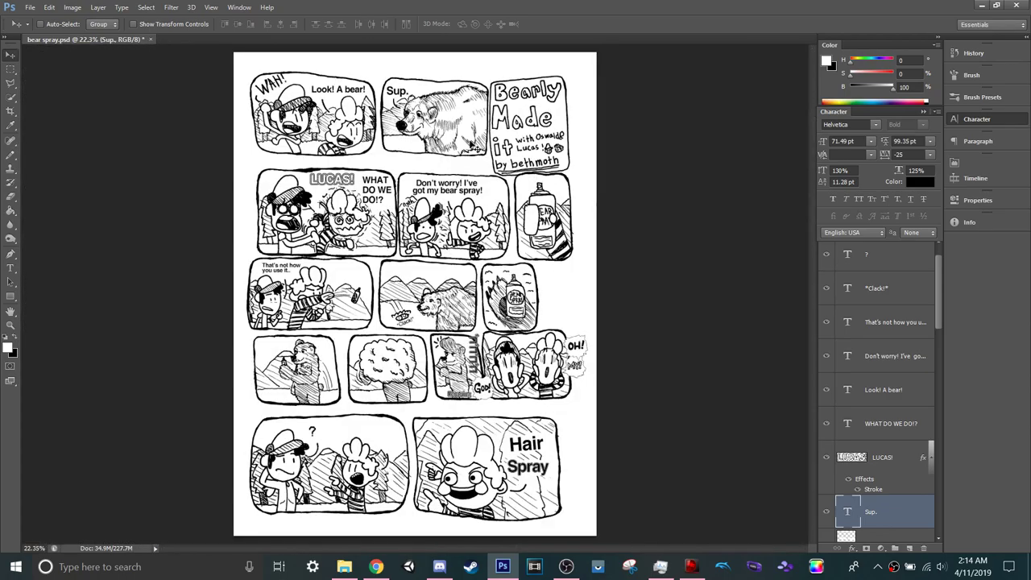
Scale the "Sup." text down to about 85% in the bear panel.
{"action": "scroll", "coordinate": [398, 86], "scroll_direction": "up", "scroll_amount": 17}
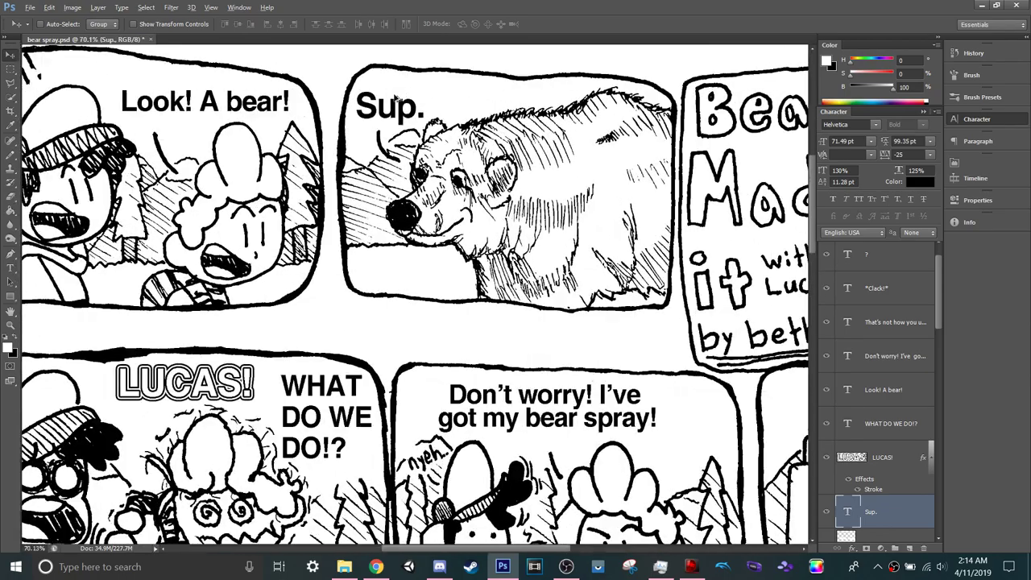
{"action": "key", "text": "ctrl+t"}
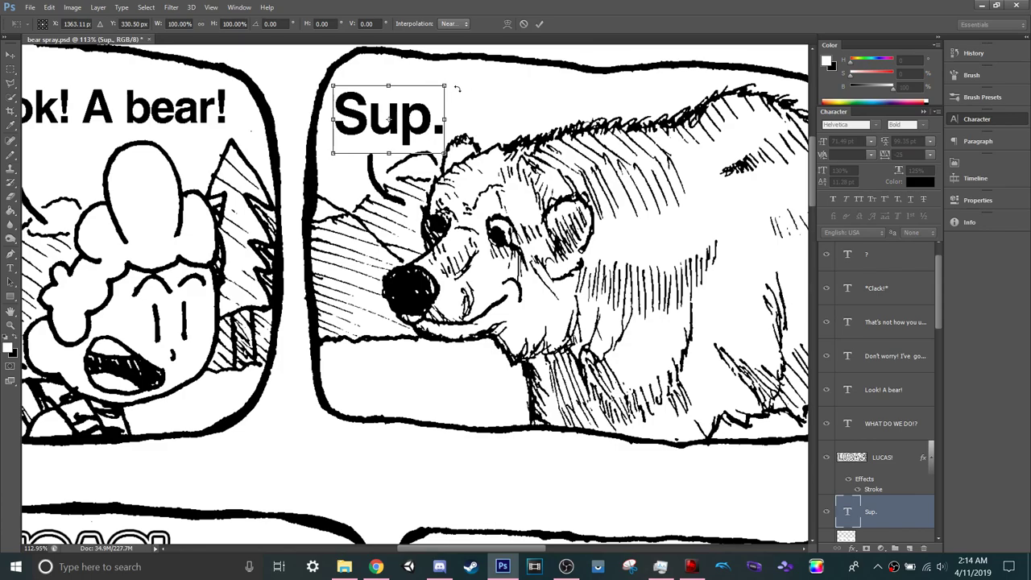
{"action": "left_click_drag", "start_coordinate": [448, 84], "coordinate": [433, 92]}
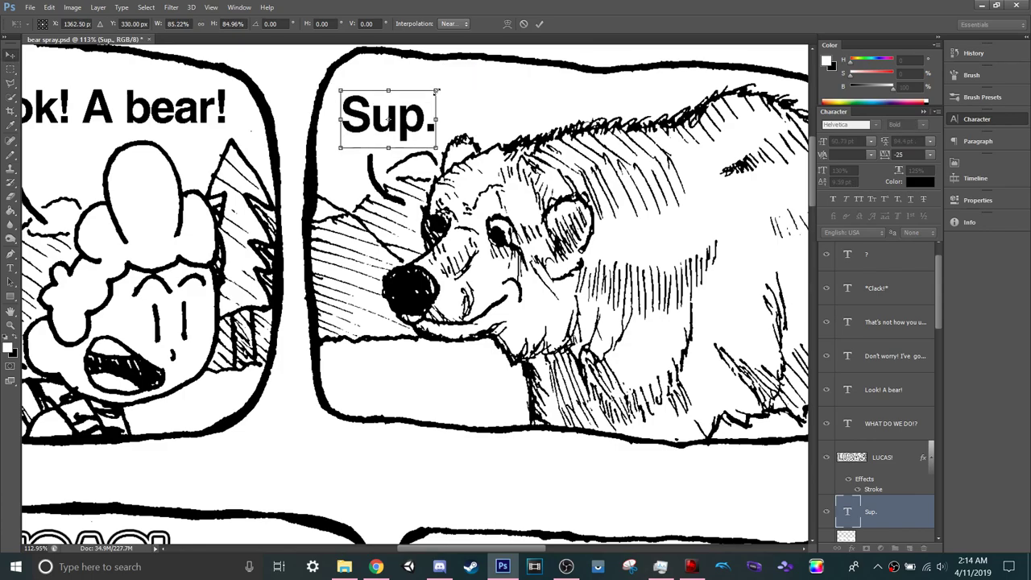
{"action": "key", "text": "Return"}
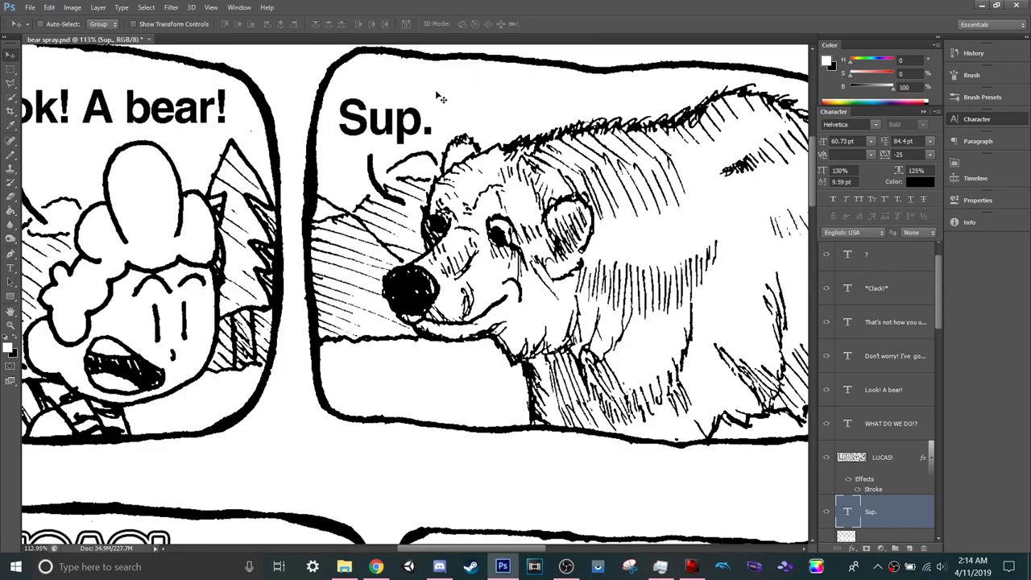
{"action": "key", "text": "ctrl+0"}
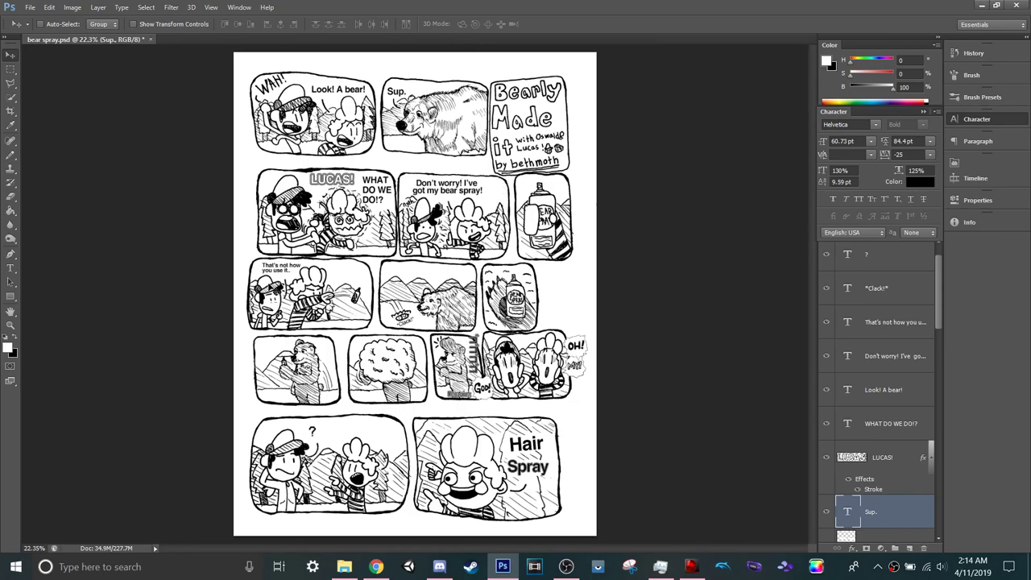
Check the rough dialogue of the question-mark panel by toggling the visibility of Layer 17 and Layer 1 copy 3.
{"action": "scroll", "coordinate": [304, 90], "scroll_direction": "up", "scroll_amount": 5}
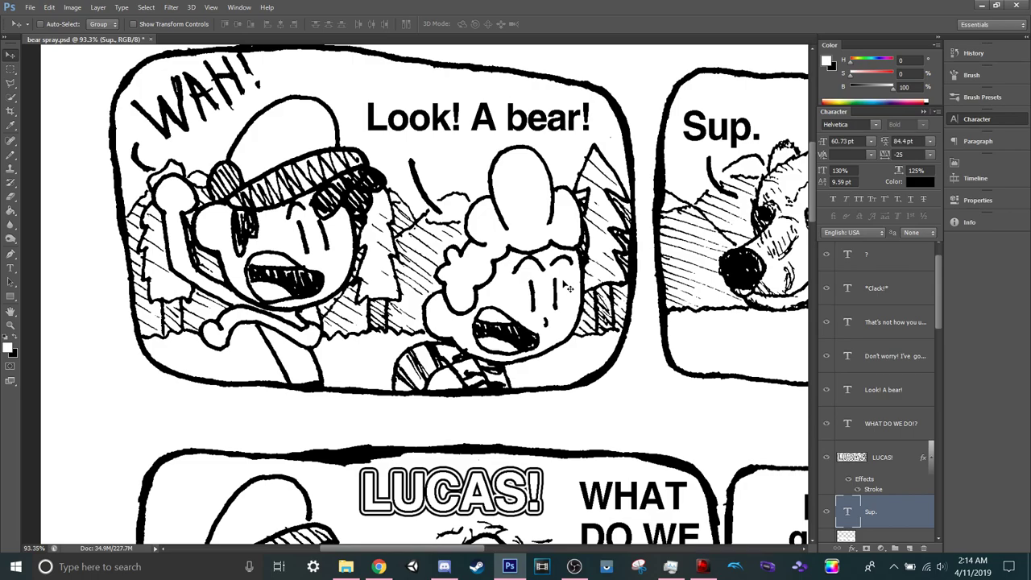
{"action": "scroll", "coordinate": [567, 286], "scroll_direction": "down", "scroll_amount": 5, "text": "alt"}
{"action": "scroll", "coordinate": [564, 290], "scroll_direction": "down", "scroll_amount": 1}
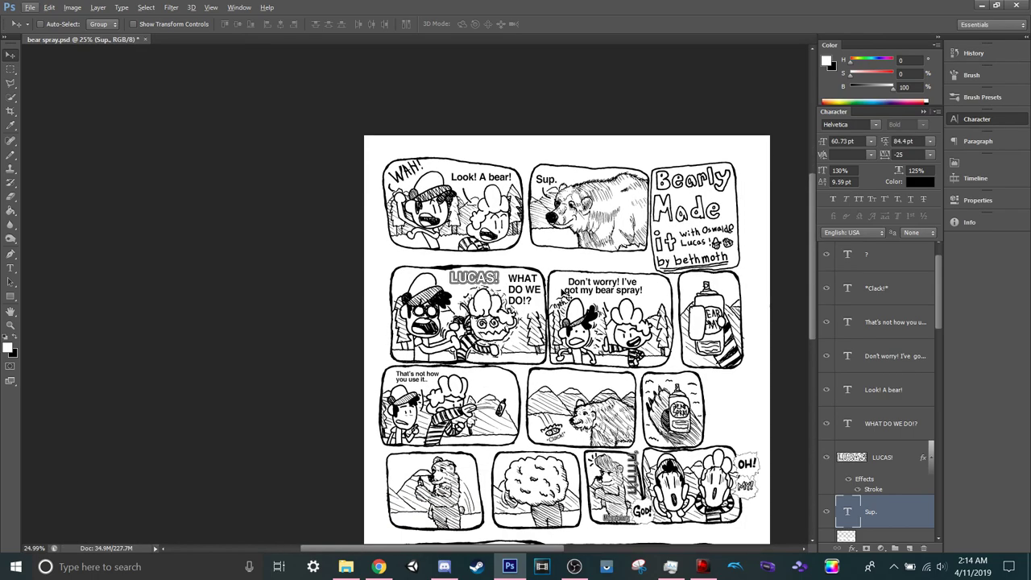
{"action": "scroll", "coordinate": [561, 291], "scroll_direction": "down", "scroll_amount": 2}
{"action": "scroll", "coordinate": [595, 403], "scroll_direction": "down", "scroll_amount": 4}
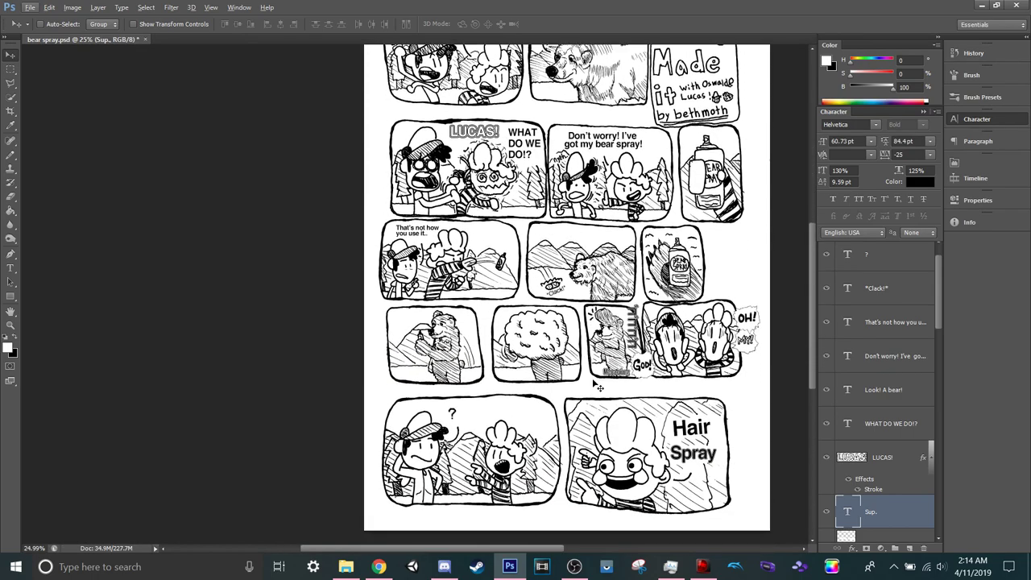
{"action": "scroll", "coordinate": [476, 449], "scroll_direction": "up", "scroll_amount": 5, "text": "alt"}
{"action": "scroll", "coordinate": [599, 437], "scroll_direction": "down", "scroll_amount": 4}
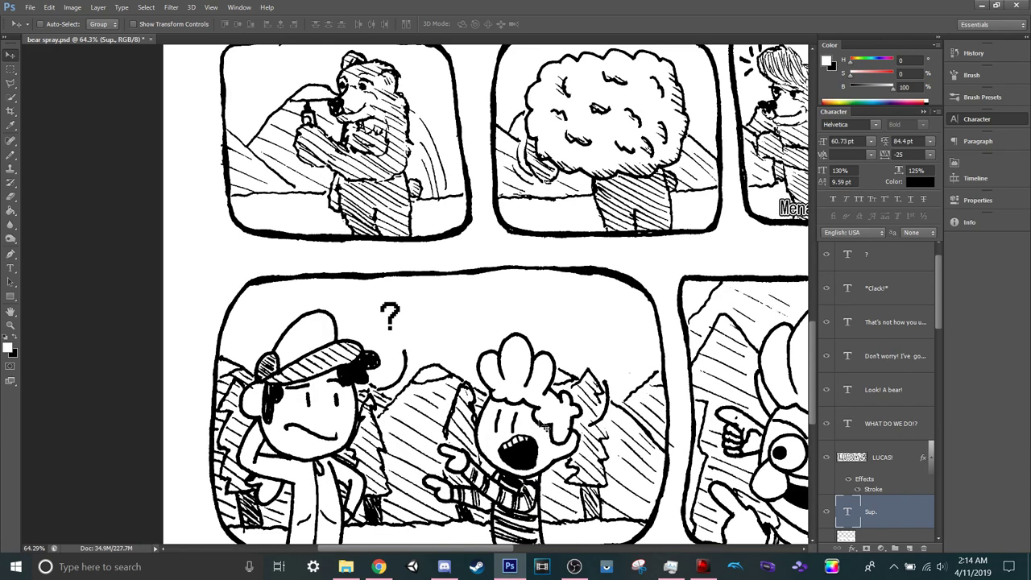
{"action": "scroll", "coordinate": [866, 487], "scroll_direction": "down", "scroll_amount": 5}
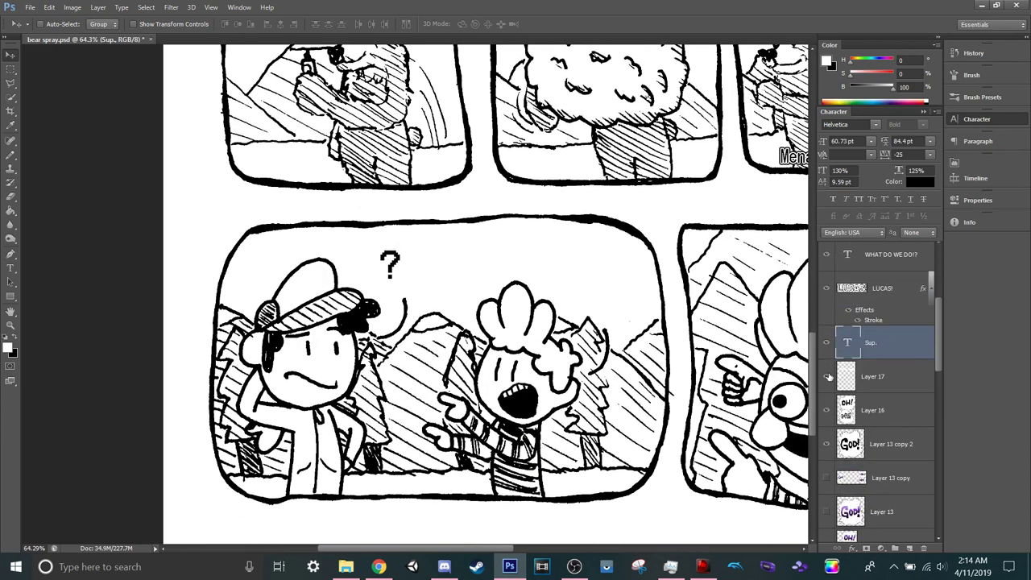
{"action": "left_click", "coordinate": [828, 377]}
{"action": "left_click", "coordinate": [827, 377]}
{"action": "left_click", "coordinate": [827, 377]}
{"action": "left_click", "coordinate": [827, 377]}
{"action": "scroll", "coordinate": [828, 377], "scroll_direction": "down", "scroll_amount": 4}
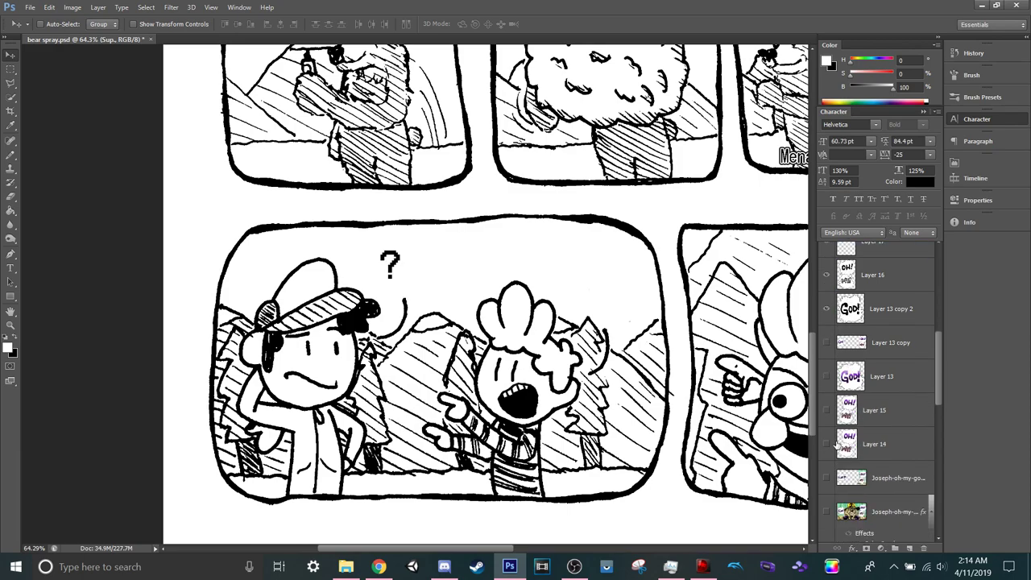
{"action": "scroll", "coordinate": [835, 442], "scroll_direction": "down", "scroll_amount": 10}
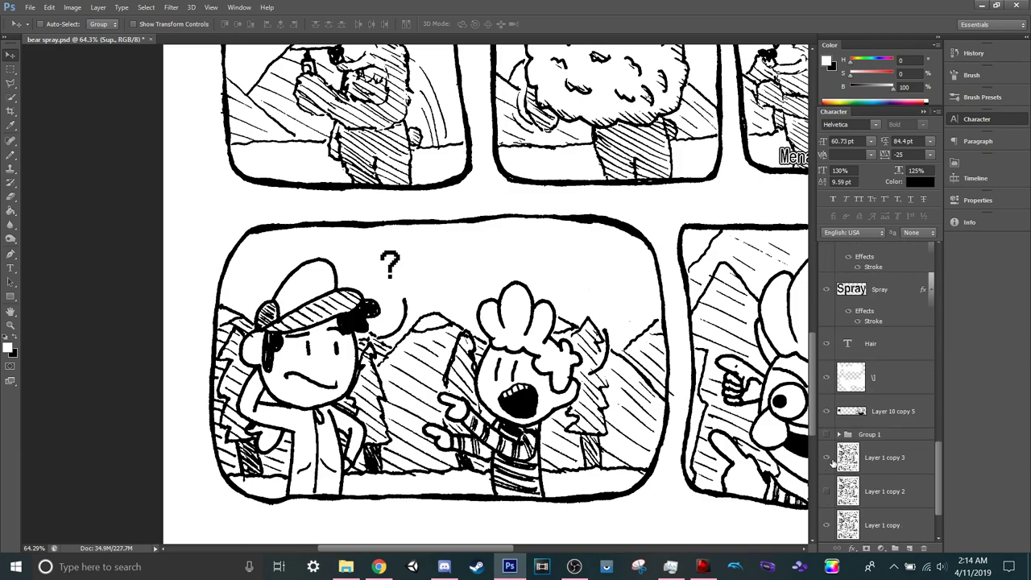
{"action": "left_click", "coordinate": [828, 458]}
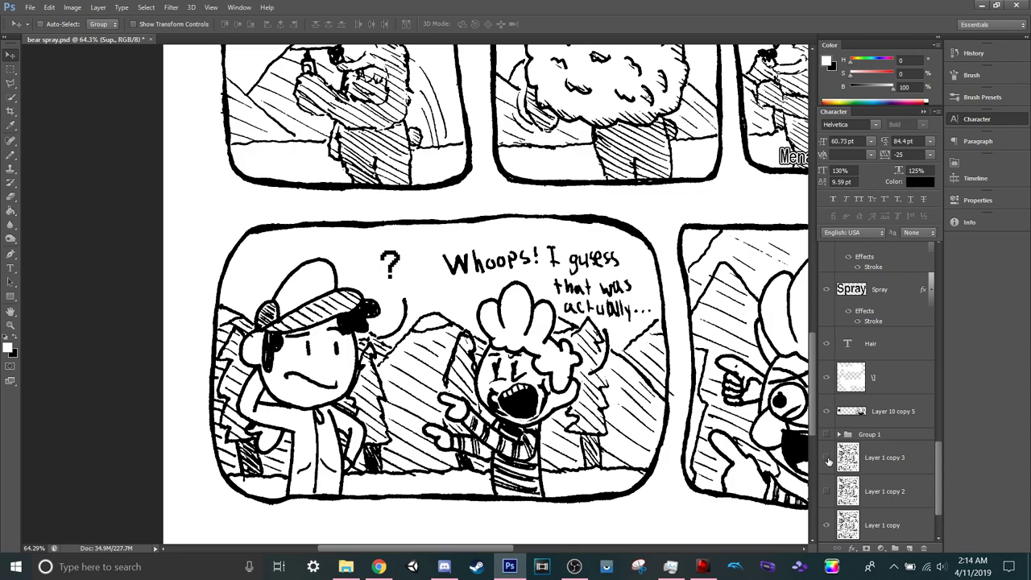
{"action": "left_click", "coordinate": [828, 458]}
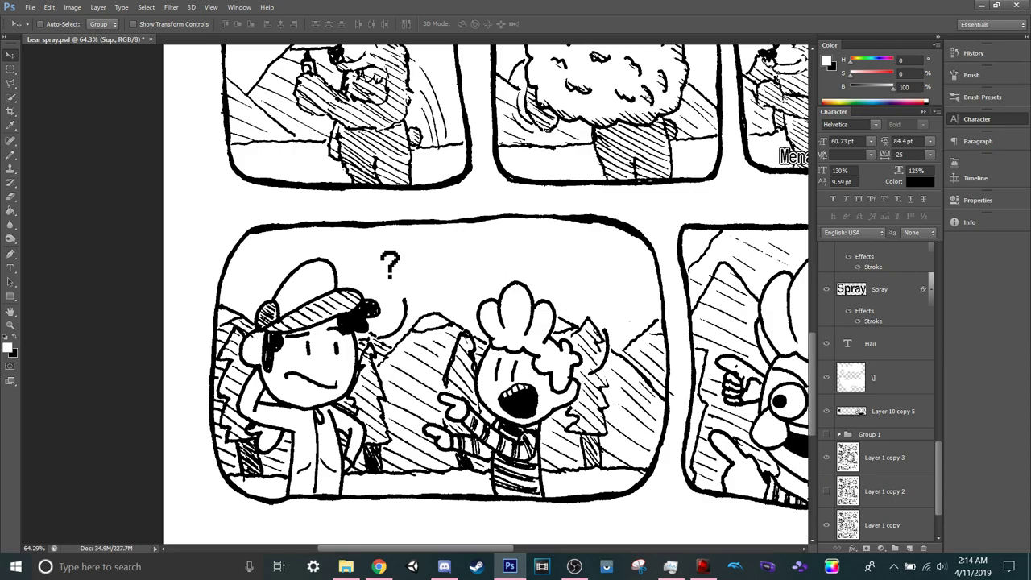
Add a new text layer reading "Whoops!" above the "?" layer, near the top of the question-mark panel.
{"action": "scroll", "coordinate": [875, 421], "scroll_direction": "up", "scroll_amount": 5}
{"action": "left_click", "coordinate": [889, 264]}
{"action": "scroll", "coordinate": [889, 264], "scroll_direction": "up", "scroll_amount": 4}
{"action": "left_click", "coordinate": [886, 288]}
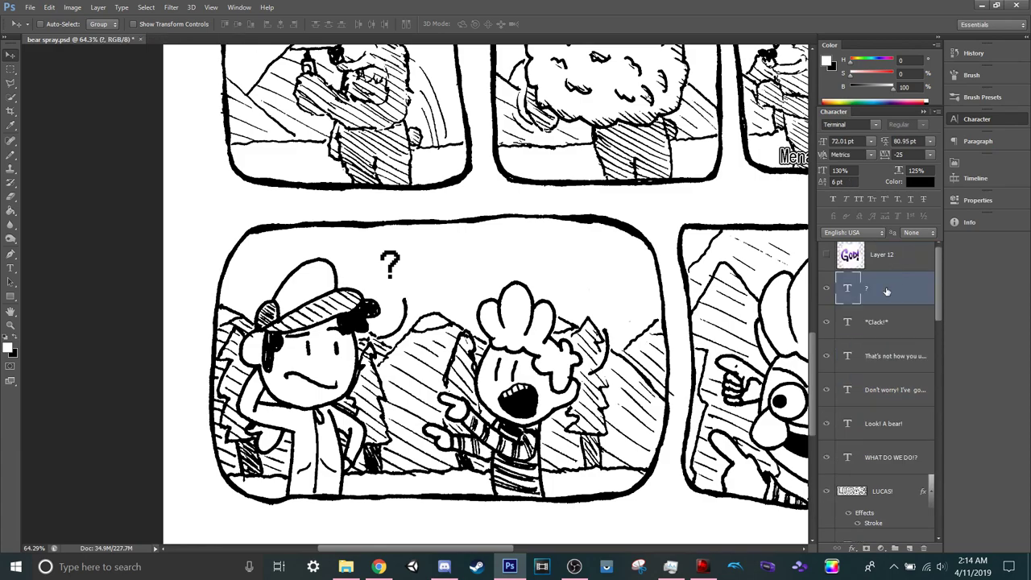
{"action": "key", "text": "t"}
{"action": "left_click", "coordinate": [441, 248]}
{"action": "type", "text": "W"}
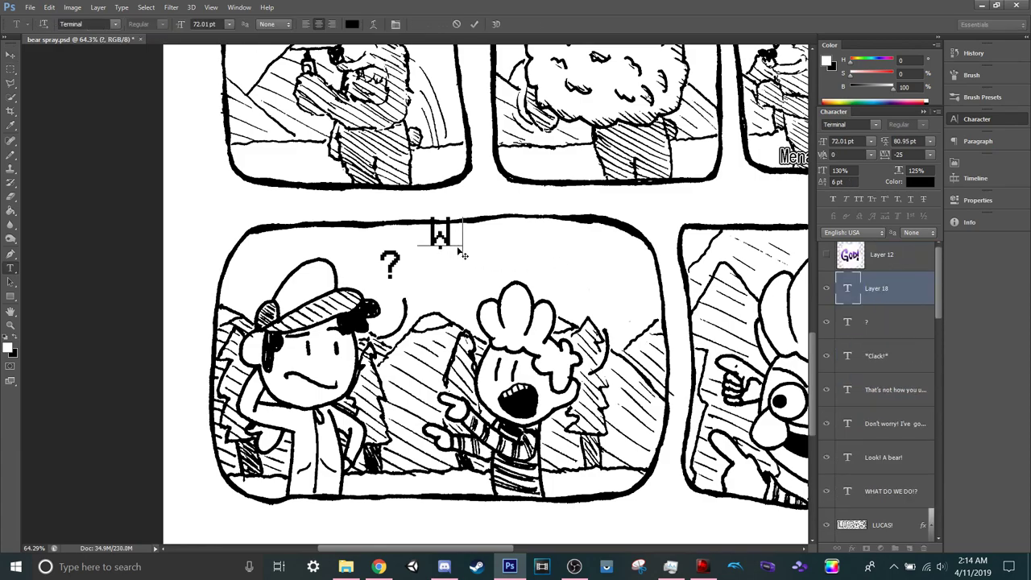
{"action": "type", "text": "hoops!"}
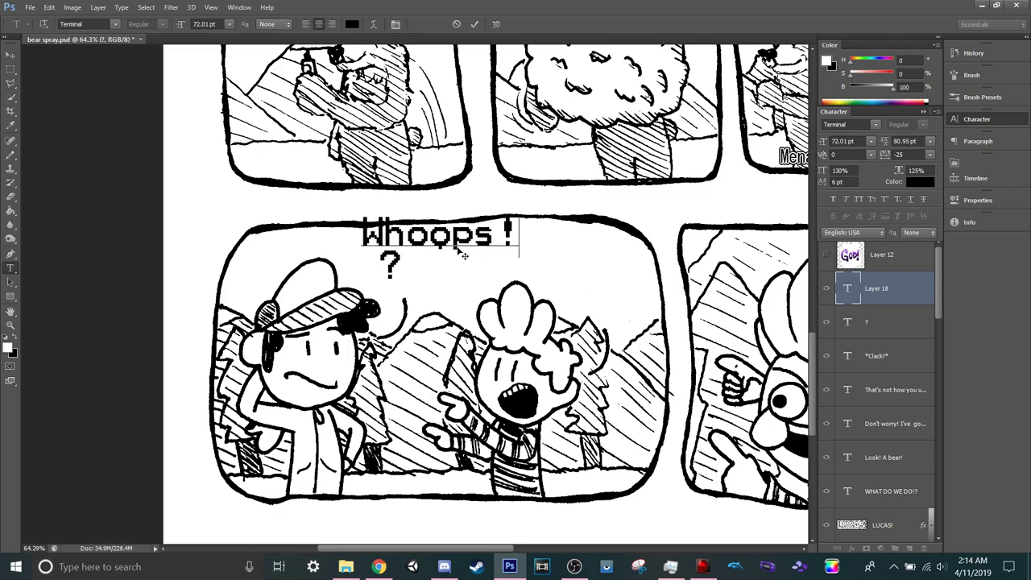
Change the "Whoops!" text's font to Helvetica and move it to the right of the question mark.
{"action": "key", "text": "ctrl+a"}
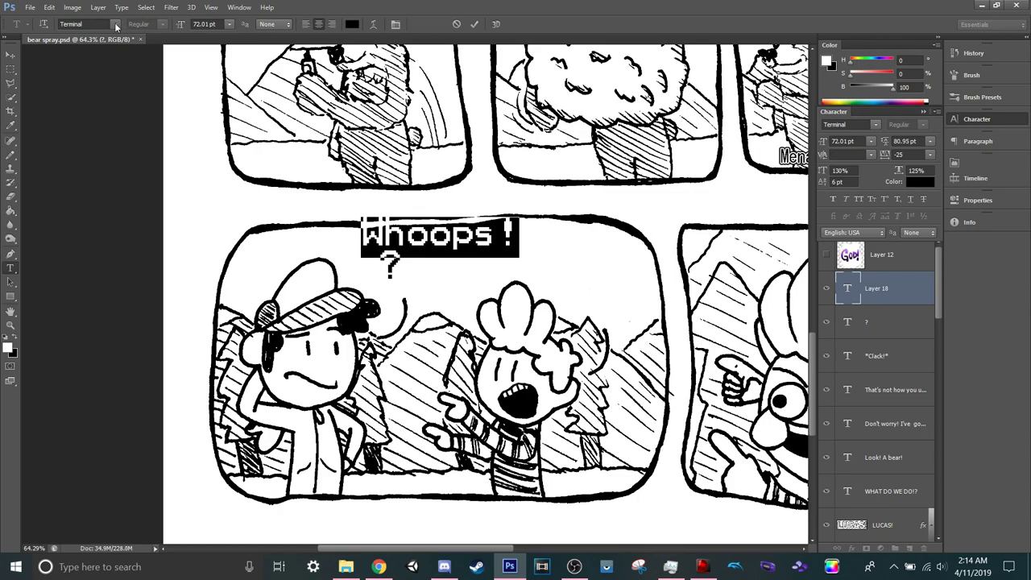
{"action": "left_click", "coordinate": [115, 25]}
{"action": "left_click_drag", "start_coordinate": [245, 287], "coordinate": [239, 116]}
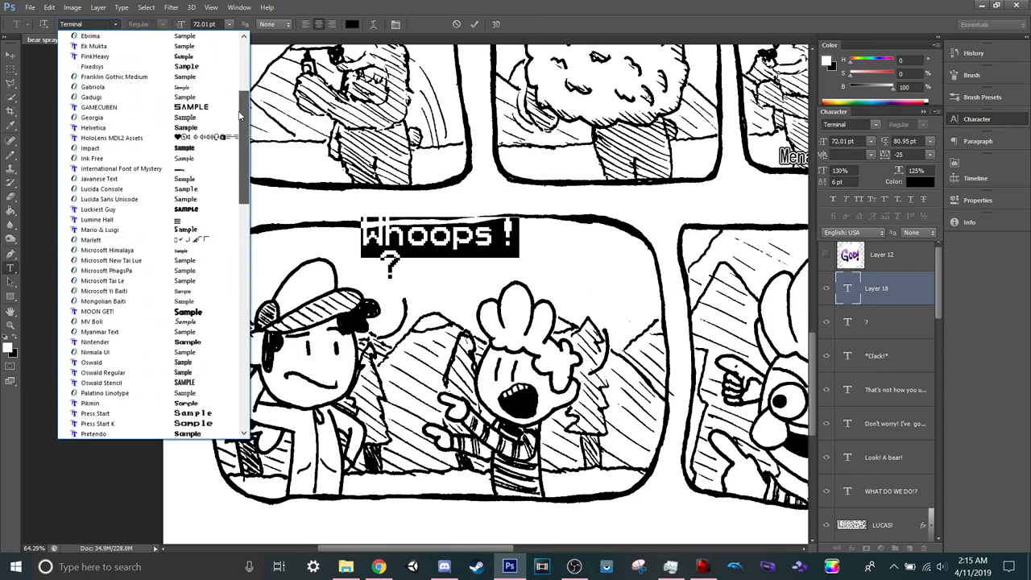
{"action": "scroll", "coordinate": [157, 90], "scroll_direction": "up", "scroll_amount": 5}
{"action": "scroll", "coordinate": [153, 91], "scroll_direction": "up", "scroll_amount": 1}
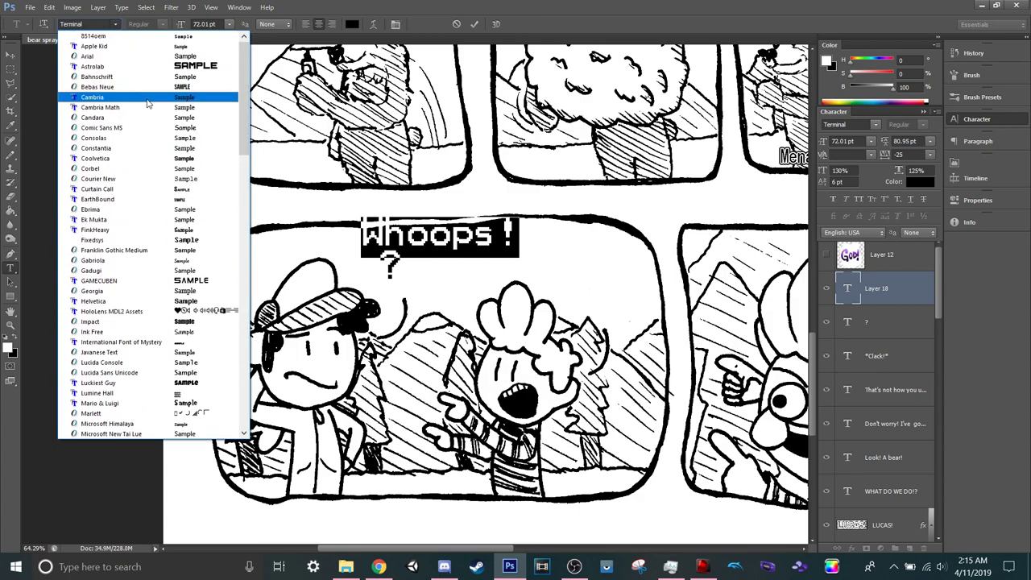
{"action": "left_click", "coordinate": [126, 302]}
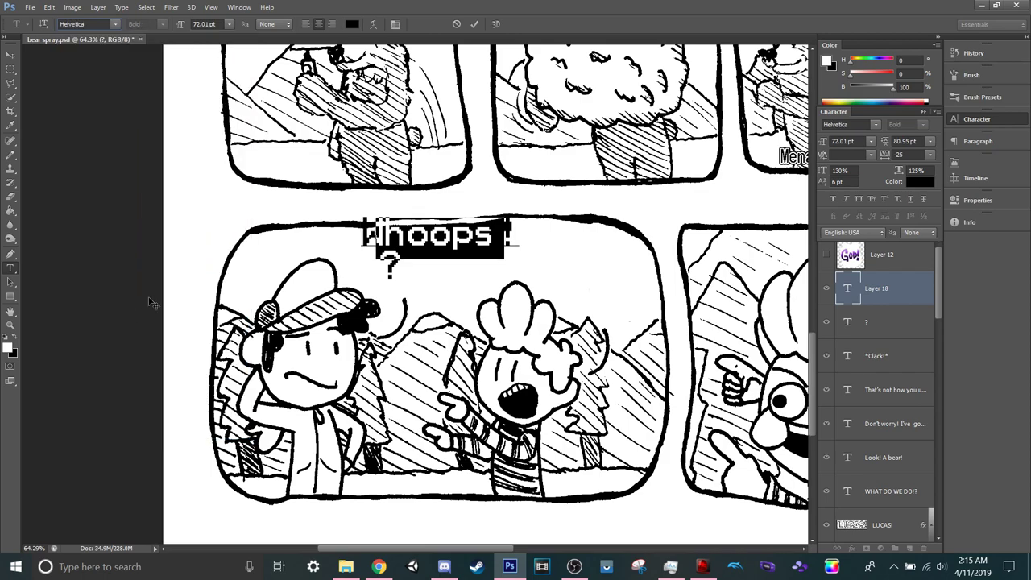
{"action": "left_click", "coordinate": [475, 24]}
{"action": "key", "text": "v"}
{"action": "left_click_drag", "start_coordinate": [484, 240], "coordinate": [516, 251]}
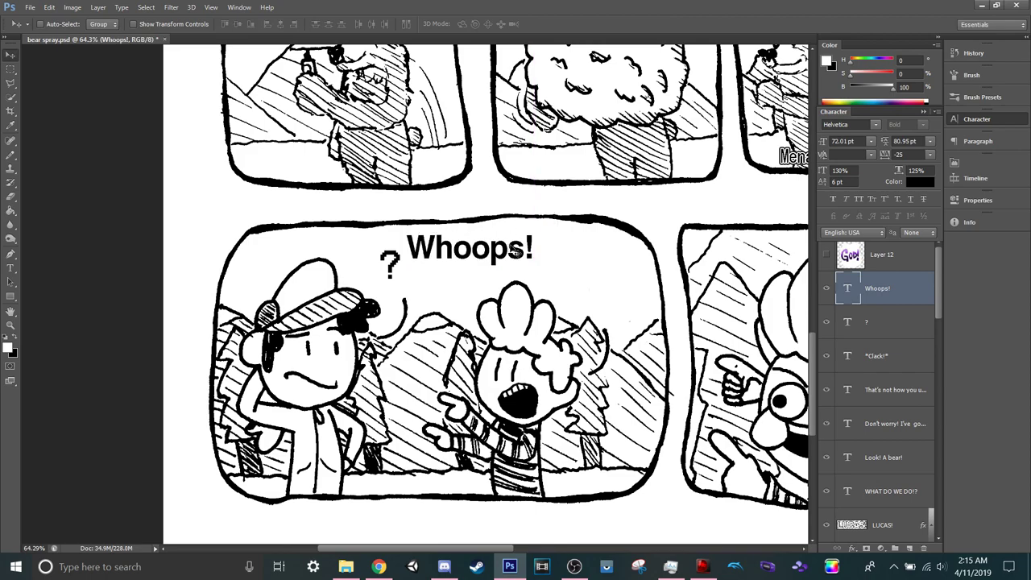
Extend the "Whoops!" text to read "Whoops! I guess".
{"action": "key", "text": "t"}
{"action": "left_click", "coordinate": [536, 255]}
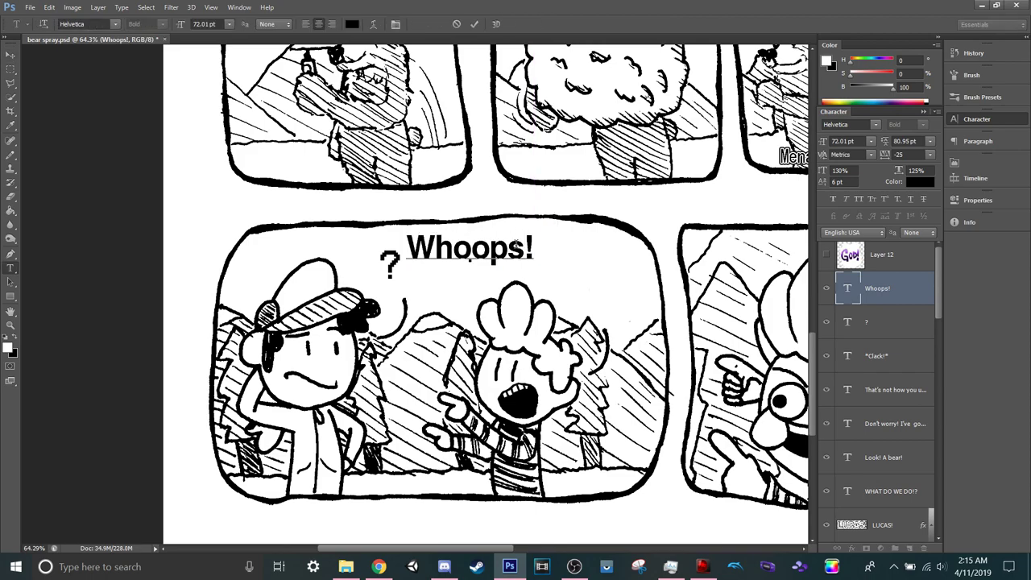
{"action": "type", "text": "I"}
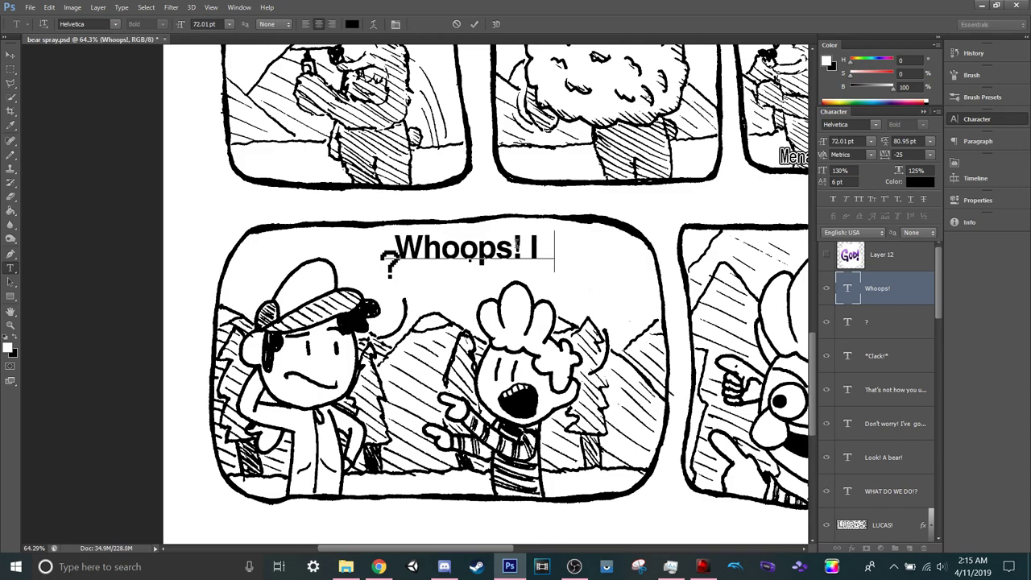
{"action": "type", "text": " guess"}
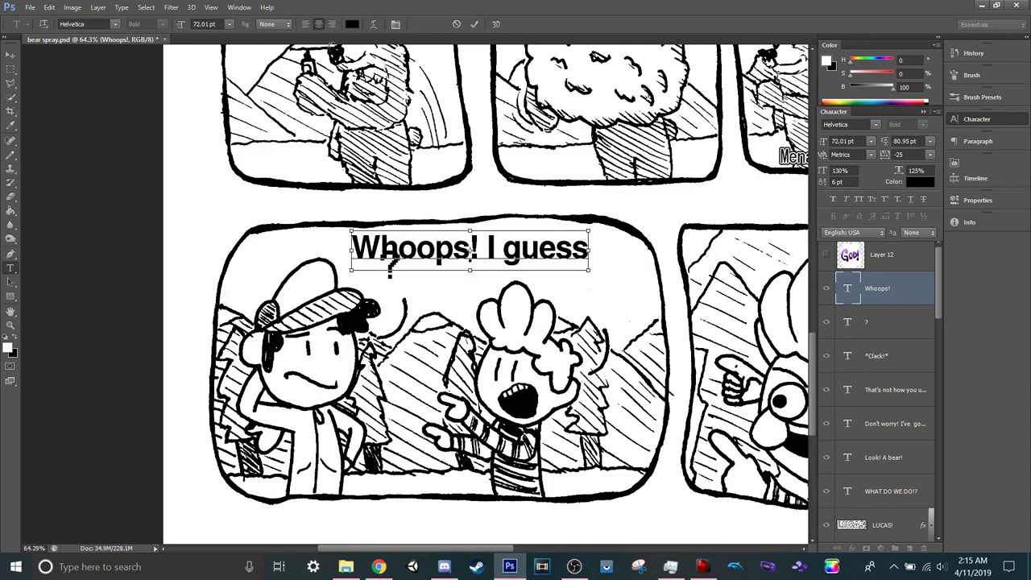
Reduce the font size of the "Whoops! I guess" text to 45.01 pt.
{"action": "key", "text": "ctrl+a"}
{"action": "left_click", "coordinate": [231, 24]}
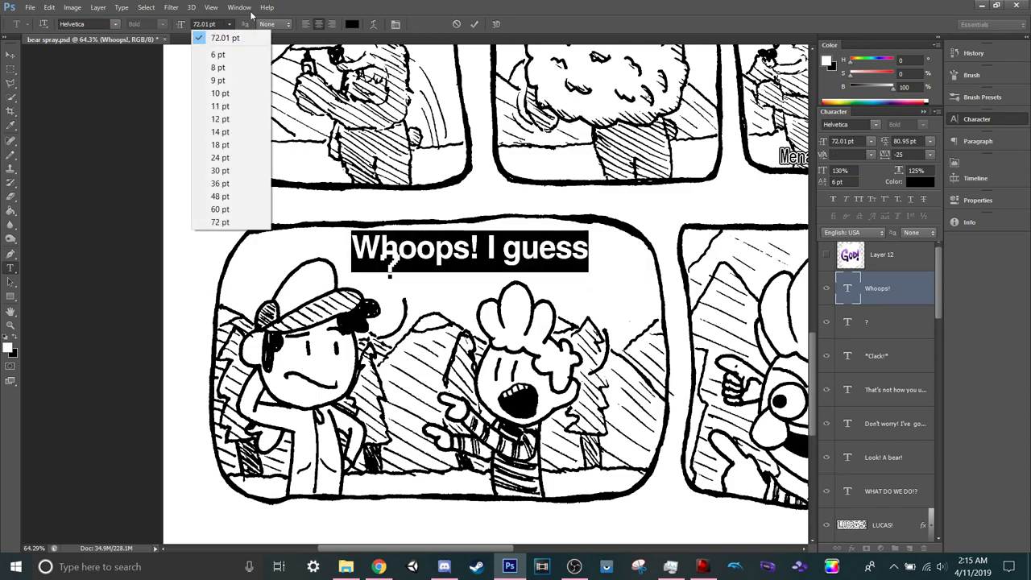
{"action": "left_click", "coordinate": [236, 26]}
{"action": "left_click_drag", "start_coordinate": [182, 24], "coordinate": [171, 29]}
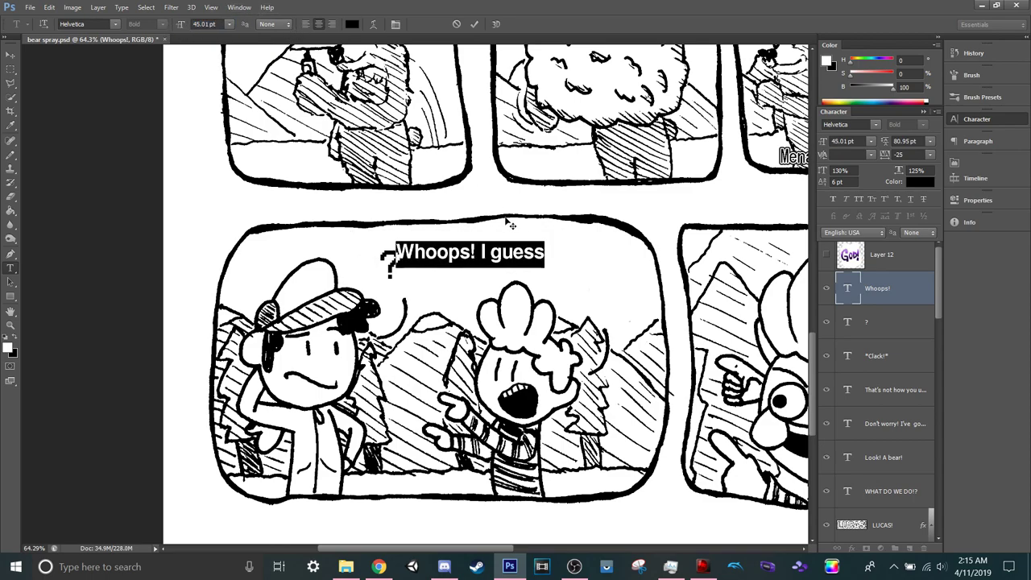
{"action": "left_click", "coordinate": [482, 25]}
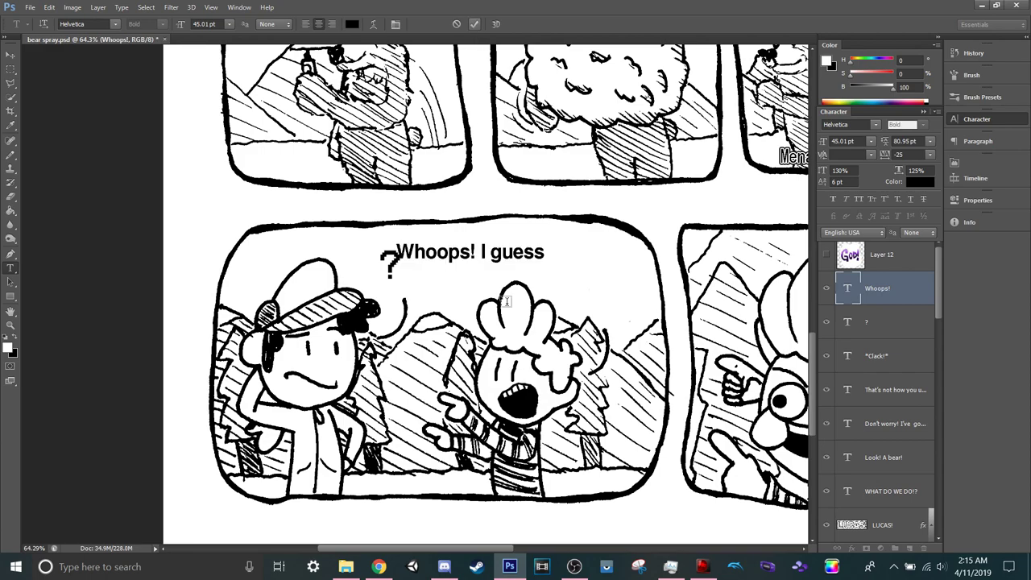
Left-align the "Whoops! I guess" text and place it just to the right of the question mark.
{"action": "left_click", "coordinate": [305, 25]}
{"action": "left_click", "coordinate": [475, 24]}
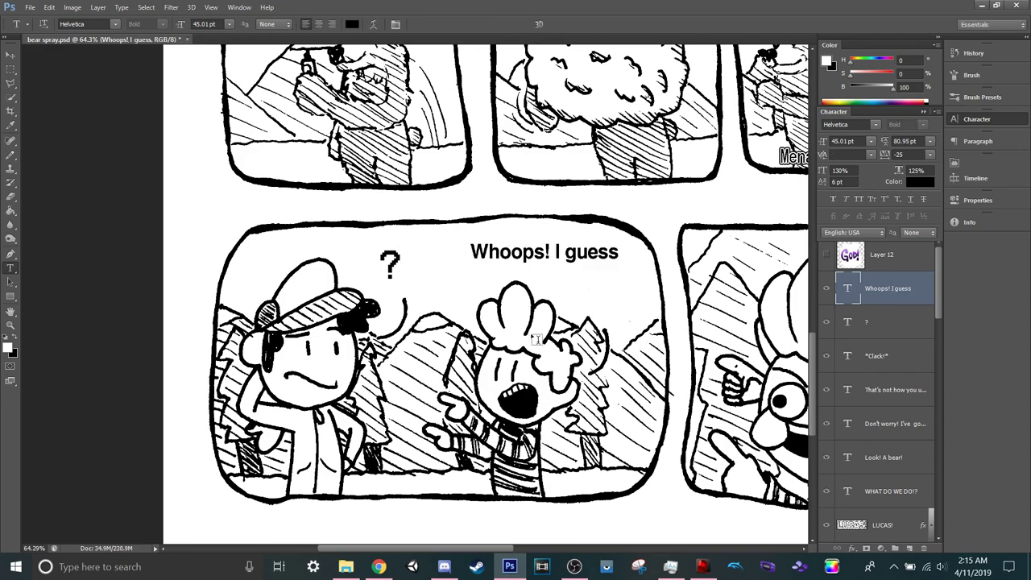
{"action": "key", "text": "v"}
{"action": "left_click_drag", "start_coordinate": [512, 256], "coordinate": [452, 249]}
Continue the dialogue with "that" on the first line and "was actually..." on a second line.
{"action": "key", "text": "t"}
{"action": "left_click", "coordinate": [562, 244]}
{"action": "type", "text": "that was"}
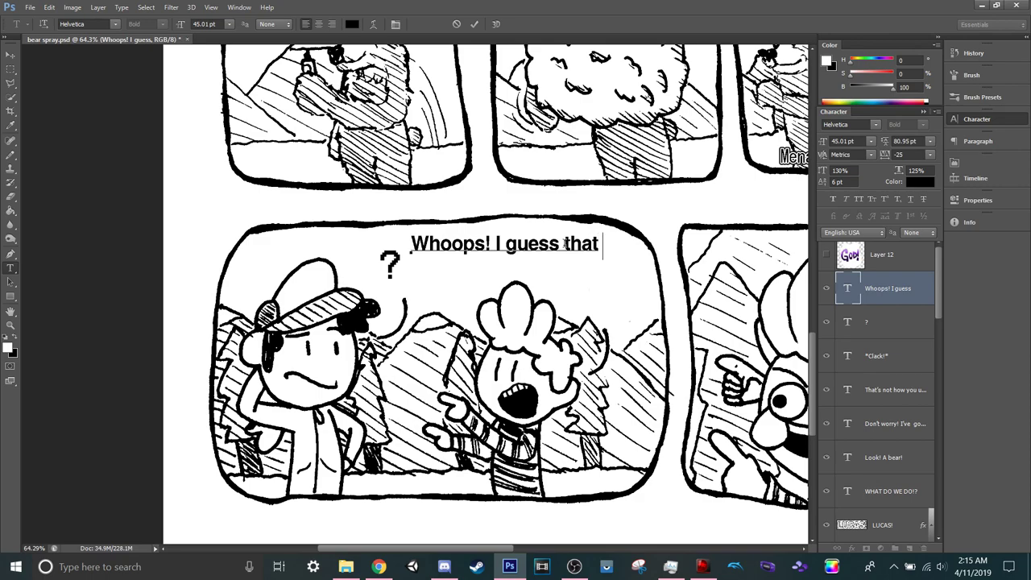
{"action": "key", "text": "Return"}
{"action": "key", "text": "BackSpace"}
{"action": "key", "text": "BackSpace"}
{"action": "key", "text": "BackSpace"}
{"action": "type", "text": "was actuall"}
{"action": "key", "text": "BackSpace"}
{"action": "type", "text": "y//"}
{"action": "key", "text": "BackSpace"}
{"action": "key", "text": "BackSpace"}
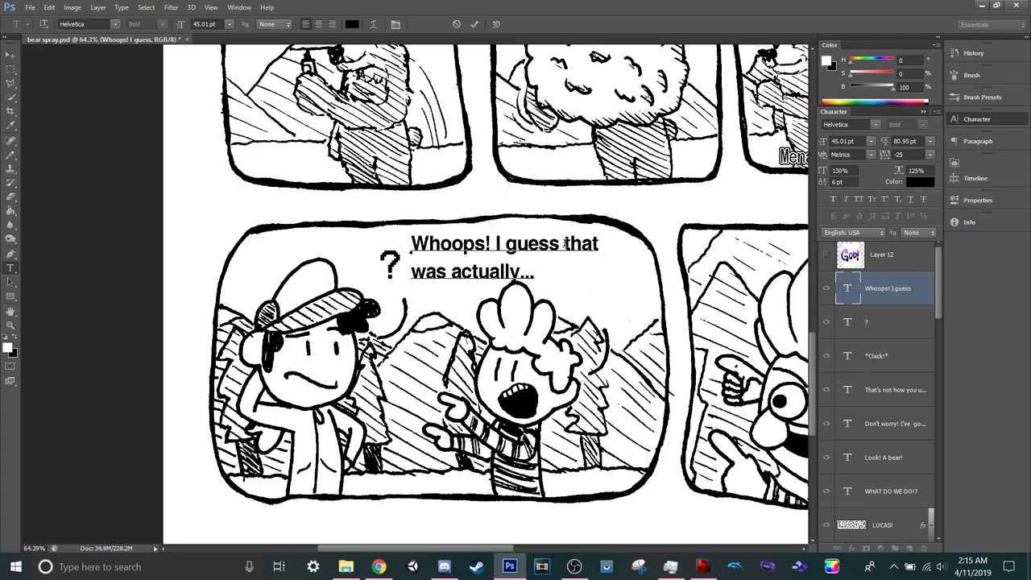
Set the leading of the two-line "Whoops!" dialogue to 62.95 pt and right-align it.
{"action": "key", "text": "ctrl+a"}
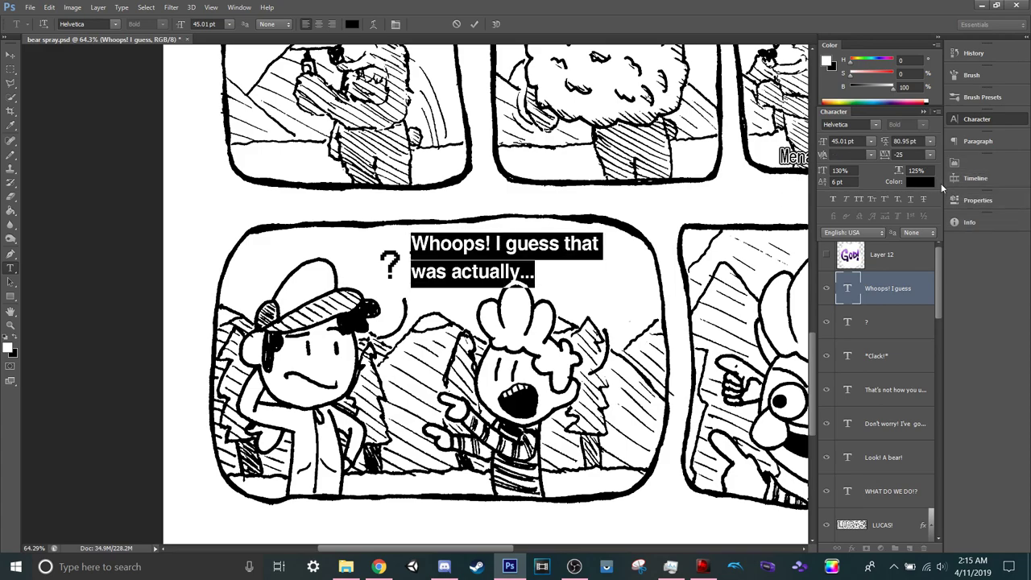
{"action": "left_click_drag", "start_coordinate": [886, 143], "coordinate": [876, 143]}
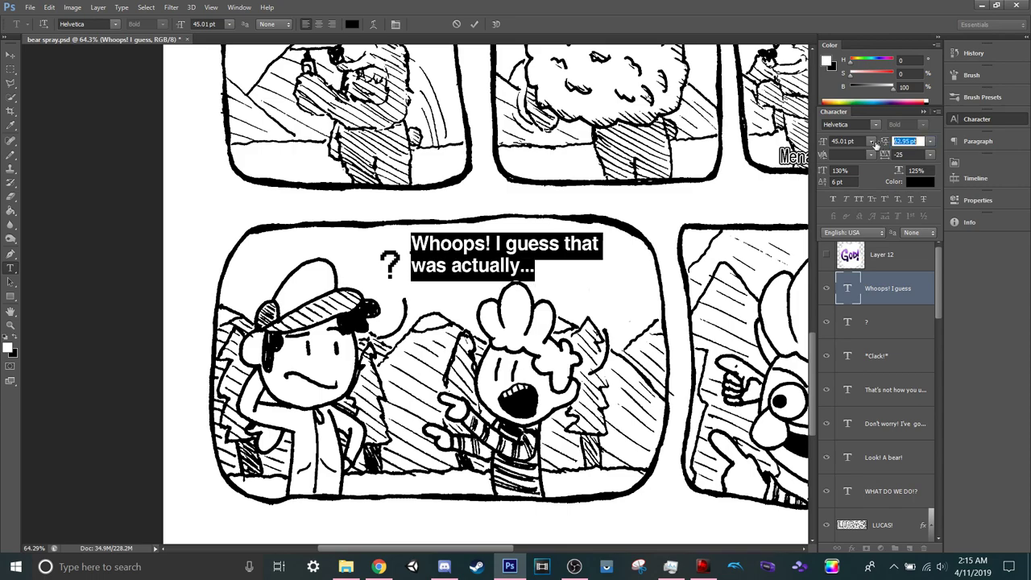
{"action": "key", "text": "Return"}
{"action": "left_click", "coordinate": [331, 25]}
{"action": "left_click", "coordinate": [474, 24]}
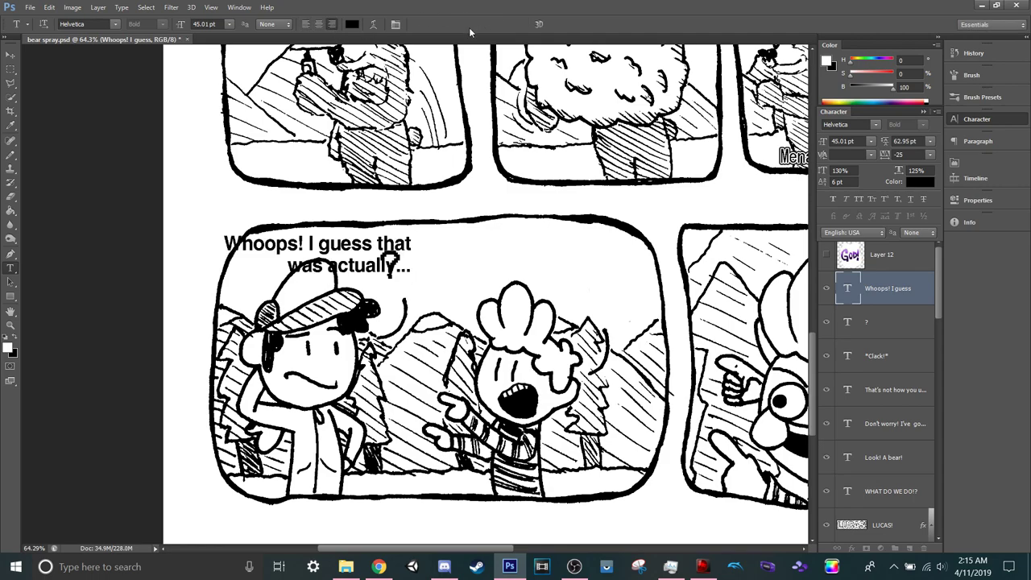
Move the "Whoops! I guess that was actually..." text above the curly-haired character, clear of the question mark.
{"action": "key", "text": "v"}
{"action": "left_click_drag", "start_coordinate": [326, 245], "coordinate": [529, 251]}
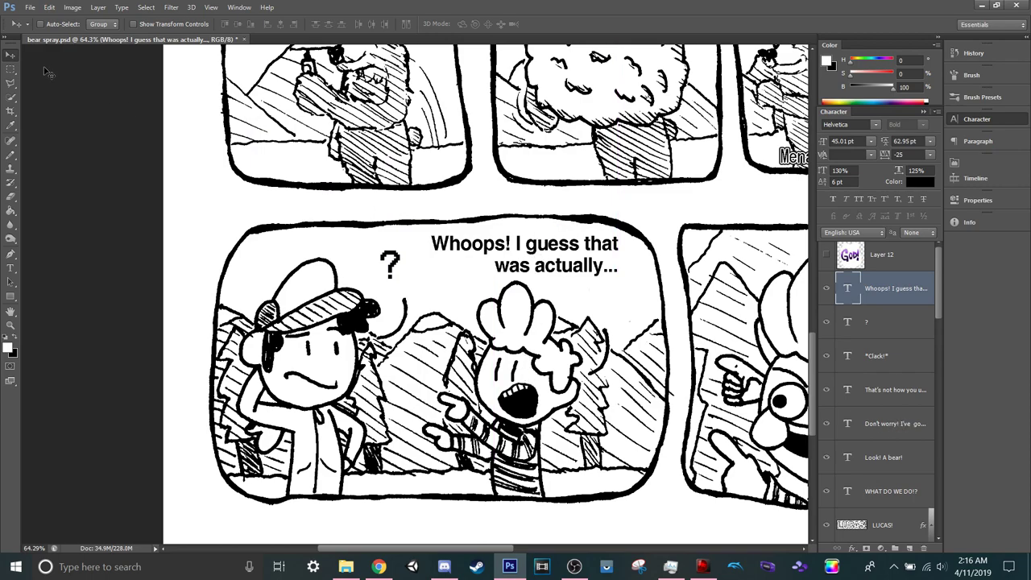
Turn on Auto-Select, pick the layer of the curly-haired character's face in the "Whoops!" panel, and add a new layer above it.
{"action": "left_click", "coordinate": [37, 24]}
{"action": "left_click", "coordinate": [522, 378]}
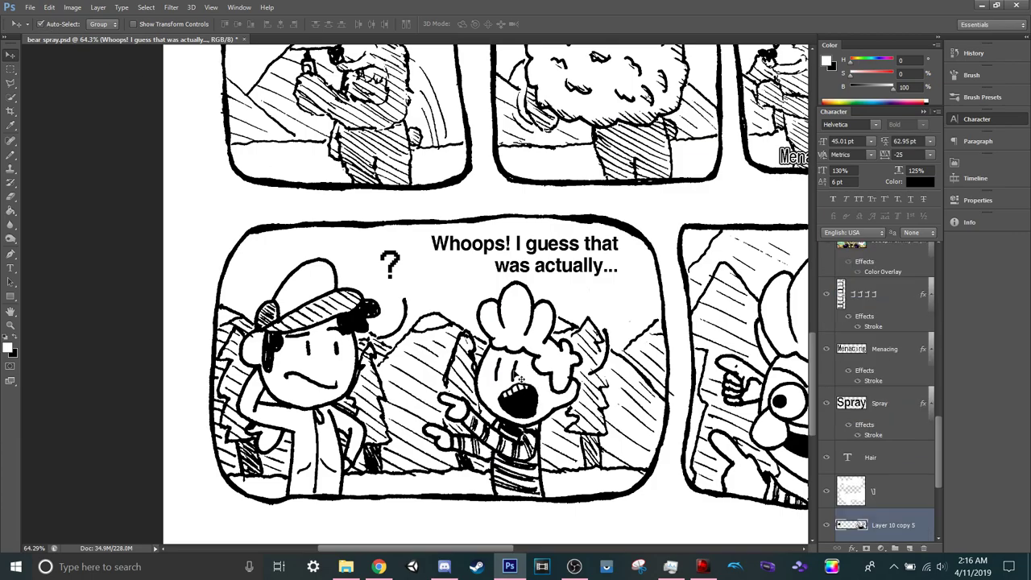
{"action": "scroll", "coordinate": [511, 377], "scroll_direction": "up", "scroll_amount": 4}
{"action": "scroll", "coordinate": [501, 397], "scroll_direction": "up", "scroll_amount": 6}
{"action": "key", "text": "ctrl+shift+n"}
{"action": "key", "text": "Return"}
Set up the Pencil tool with black as the colour and a small tip about as thick as the eye lines.
{"action": "key", "text": "b"}
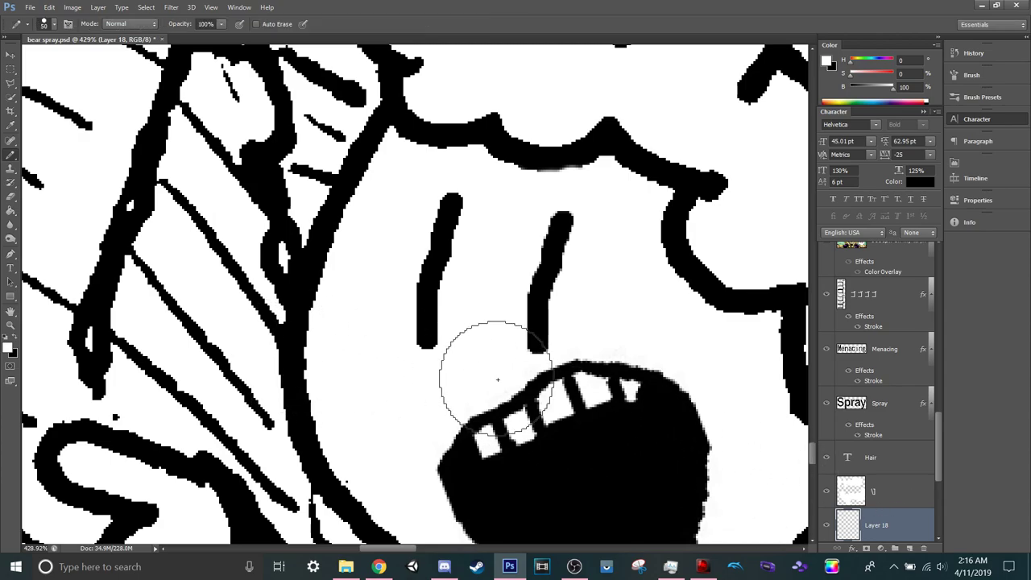
{"action": "key", "text": "x"}
{"action": "key", "text": "bracketleft"}
{"action": "key", "text": "bracketleft"}
{"action": "key", "text": "bracketleft"}
{"action": "key", "text": "bracketleft"}
{"action": "key", "text": "bracketleft"}
{"action": "key", "text": "bracketleft"}
{"action": "key", "text": "bracketleft"}
{"action": "key", "text": "bracketleft"}
{"action": "key", "text": "bracketleft"}
{"action": "key", "text": "bracketleft"}
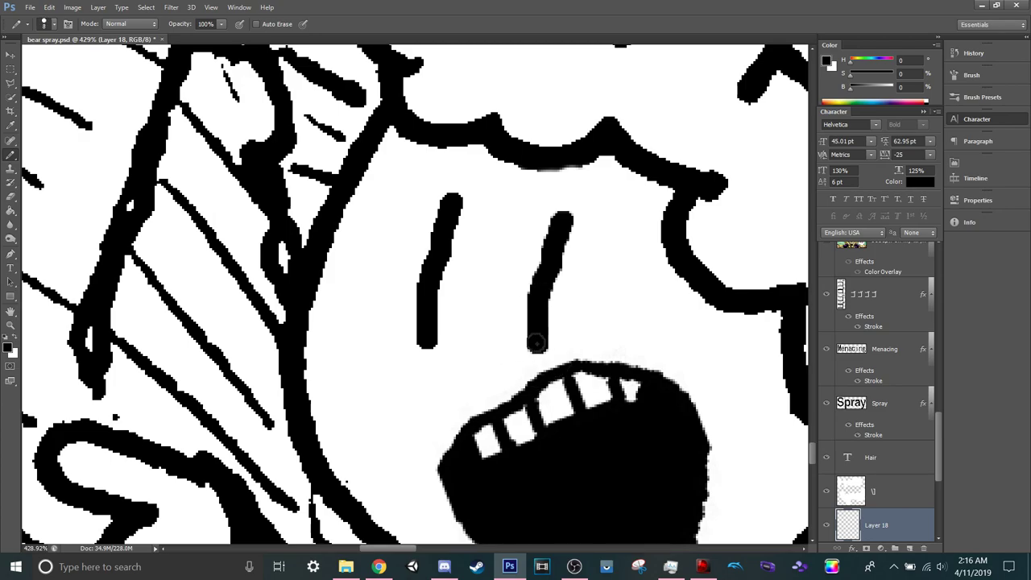
{"action": "left_click", "coordinate": [500, 352]}
{"action": "left_click", "coordinate": [592, 335], "text": "shift"}
{"action": "key", "text": "ctrl+alt+z"}
{"action": "key", "text": "ctrl+alt+z"}
{"action": "left_click_drag", "start_coordinate": [505, 362], "coordinate": [588, 356]}
{"action": "key", "text": "ctrl+z"}
{"action": "left_click_drag", "start_coordinate": [513, 358], "coordinate": [569, 329]}
{"action": "key", "text": "ctrl+z"}
{"action": "mouse_move", "coordinate": [505, 363]}
{"action": "left_mouse_down"}
{"action": "mouse_move", "coordinate": [542, 332]}
{"action": "mouse_move", "coordinate": [603, 373]}
{"action": "left_mouse_up"}
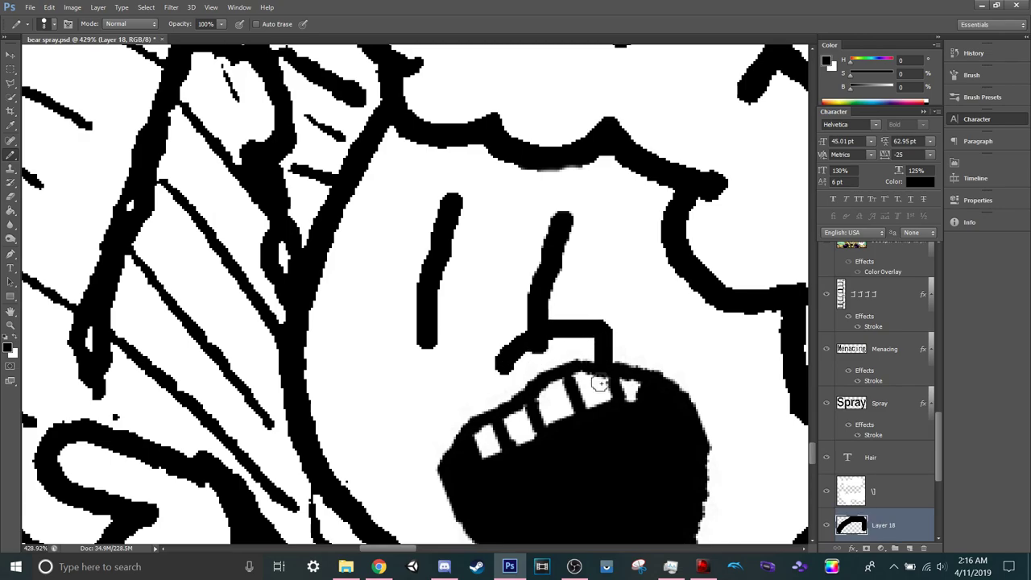
{"action": "key", "text": "ctrl+z"}
{"action": "mouse_move", "coordinate": [505, 362]}
{"action": "left_mouse_down"}
{"action": "mouse_move", "coordinate": [556, 328]}
{"action": "mouse_move", "coordinate": [604, 342]}
{"action": "left_mouse_up"}
{"action": "key", "text": "ctrl+z"}
{"action": "left_click_drag", "start_coordinate": [504, 366], "coordinate": [594, 402]}
{"action": "key", "text": "ctrl+alt+z"}
{"action": "key", "text": "ctrl+alt+z"}
Draw a short slanted lash across the base of the character's right-hand eye line and place a horizontally flipped copy on the other eye.
{"action": "left_click_drag", "start_coordinate": [509, 364], "coordinate": [537, 336]}
{"action": "left_click", "coordinate": [575, 327], "text": "shift"}
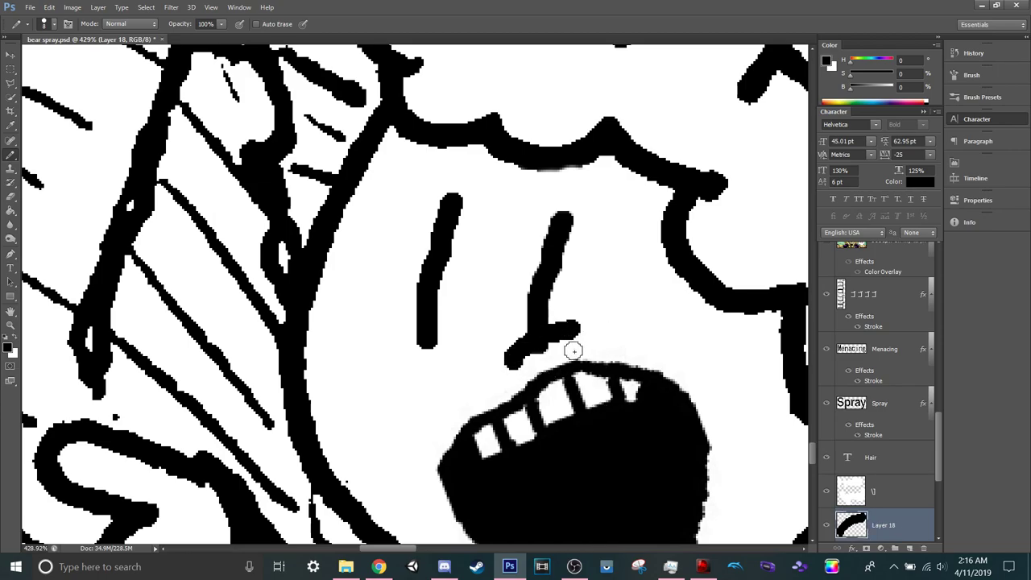
{"action": "key", "text": "ctrl+j"}
{"action": "key", "text": "ctrl+t"}
{"action": "right_click", "coordinate": [533, 342]}
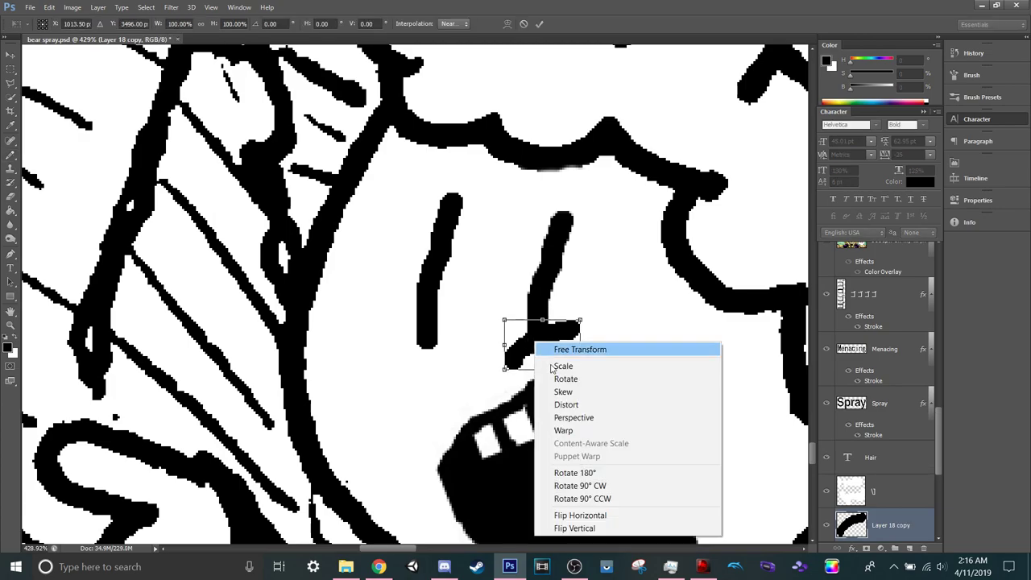
{"action": "left_click", "coordinate": [575, 515]}
{"action": "left_click_drag", "start_coordinate": [522, 350], "coordinate": [389, 349]}
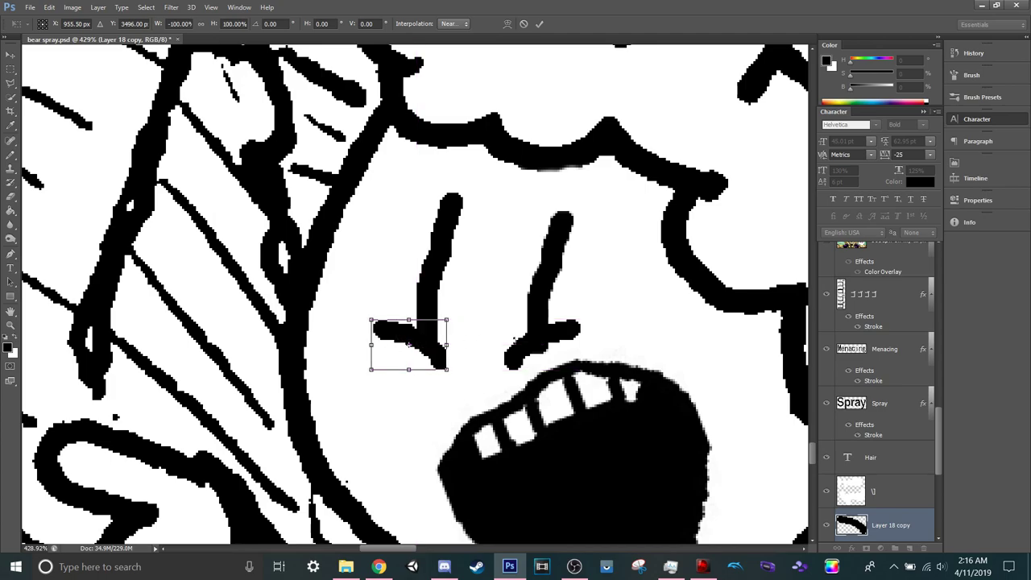
{"action": "key", "text": "Return"}
Add a new layer beneath the lash layers and paint white over the eye-line ends poking out below the lashes.
{"action": "scroll", "coordinate": [878, 403], "scroll_direction": "down", "scroll_amount": 3}
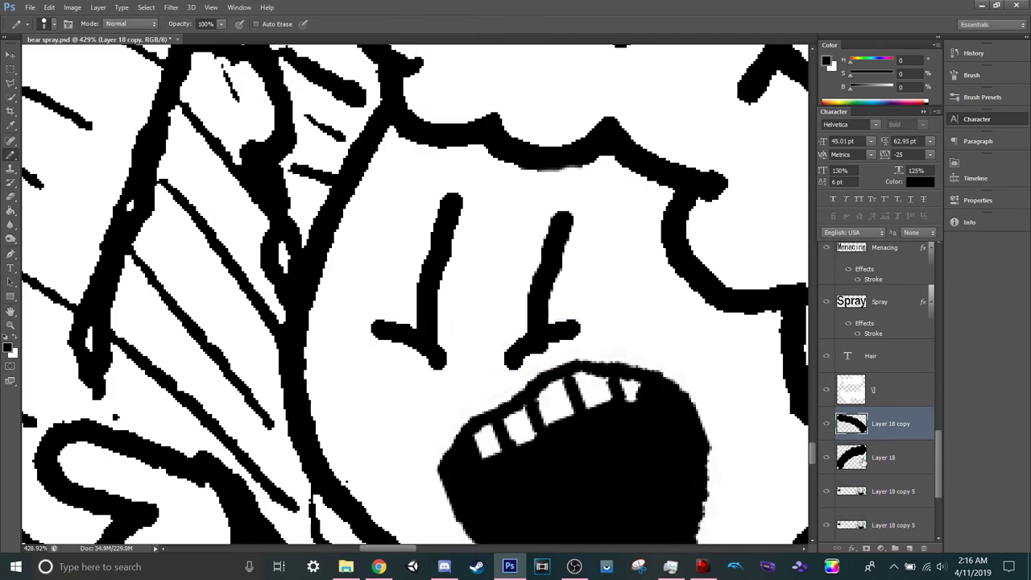
{"action": "left_click", "coordinate": [878, 459]}
{"action": "key", "text": "ctrl+shift+alt+n"}
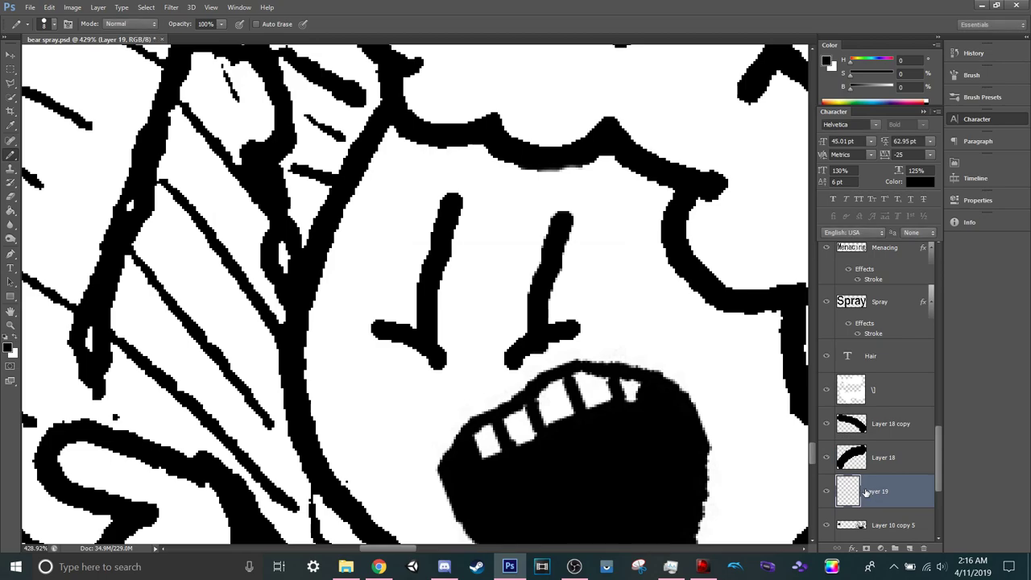
{"action": "key", "text": "x"}
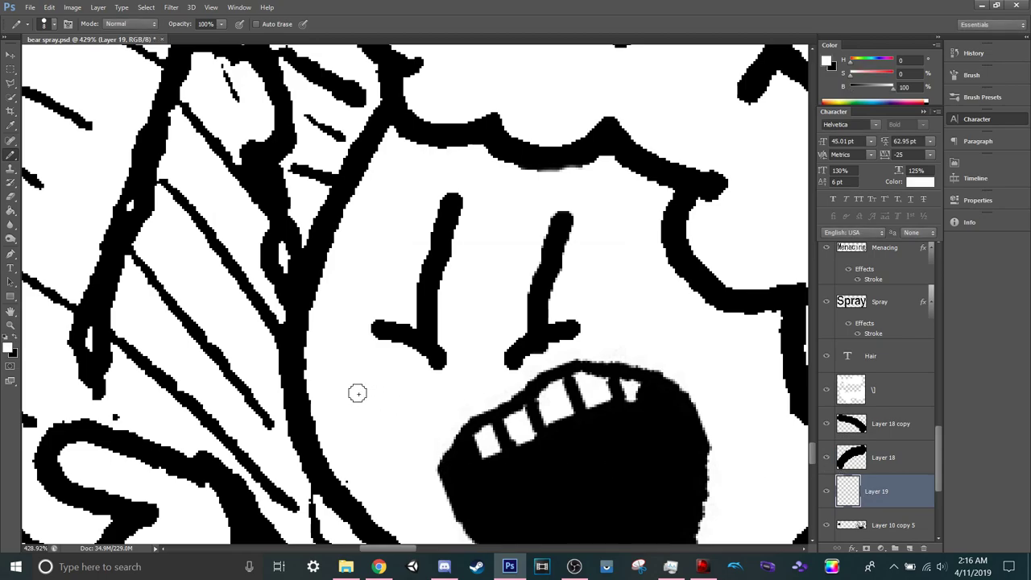
{"action": "mouse_move", "coordinate": [552, 349]}
{"action": "left_mouse_down"}
{"action": "mouse_move", "coordinate": [525, 354]}
{"action": "mouse_move", "coordinate": [556, 338]}
{"action": "left_mouse_up"}
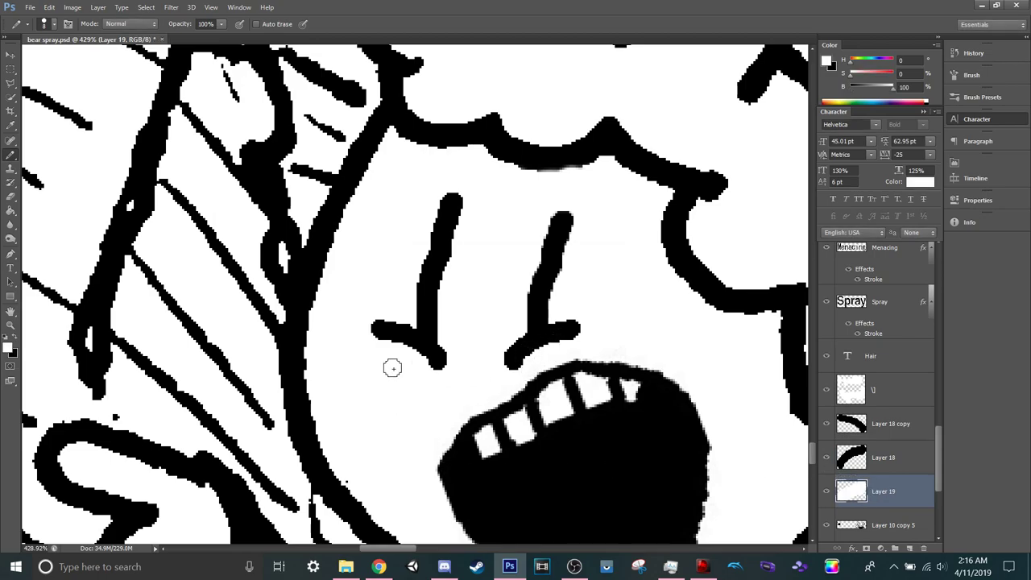
{"action": "key", "text": "ctrl+z"}
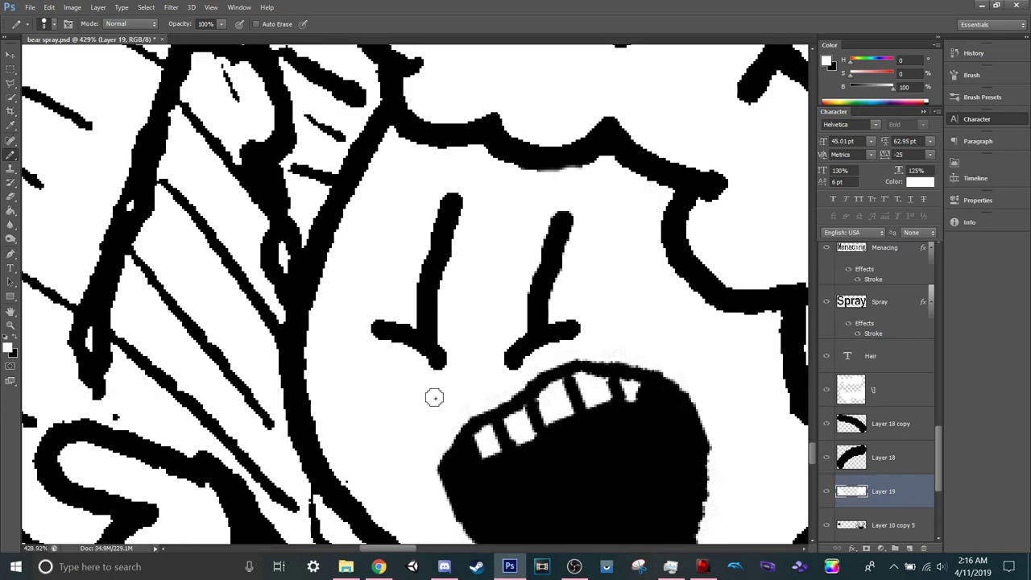
Select the line-art layer containing the curly-haired character's open mouth in the "Whoops!" panel.
{"action": "key", "text": "v"}
{"action": "key", "text": "ctrl+0"}
{"action": "scroll", "coordinate": [368, 520], "scroll_direction": "up", "scroll_amount": 5}
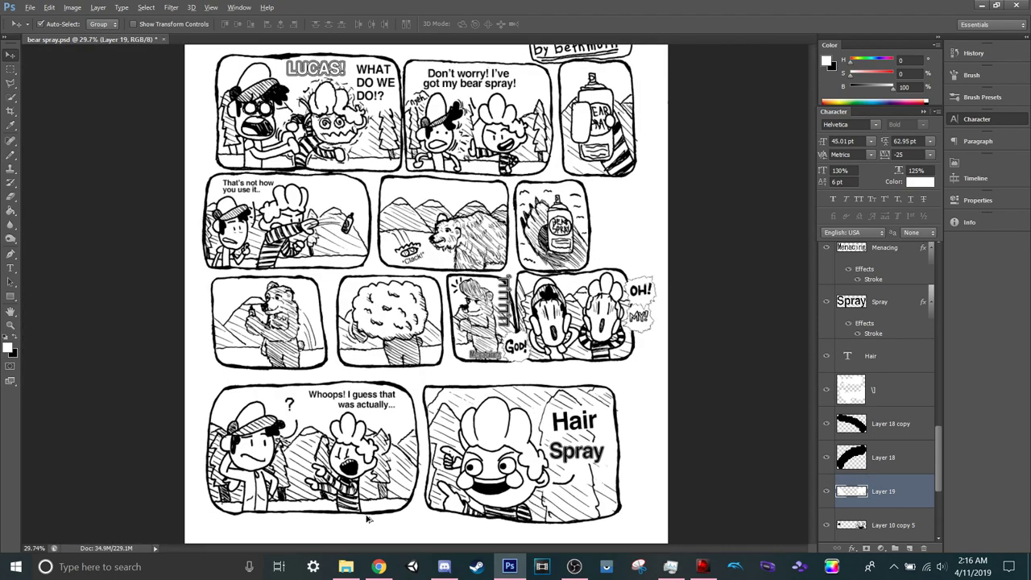
{"action": "scroll", "coordinate": [320, 455], "scroll_direction": "up", "scroll_amount": 4}
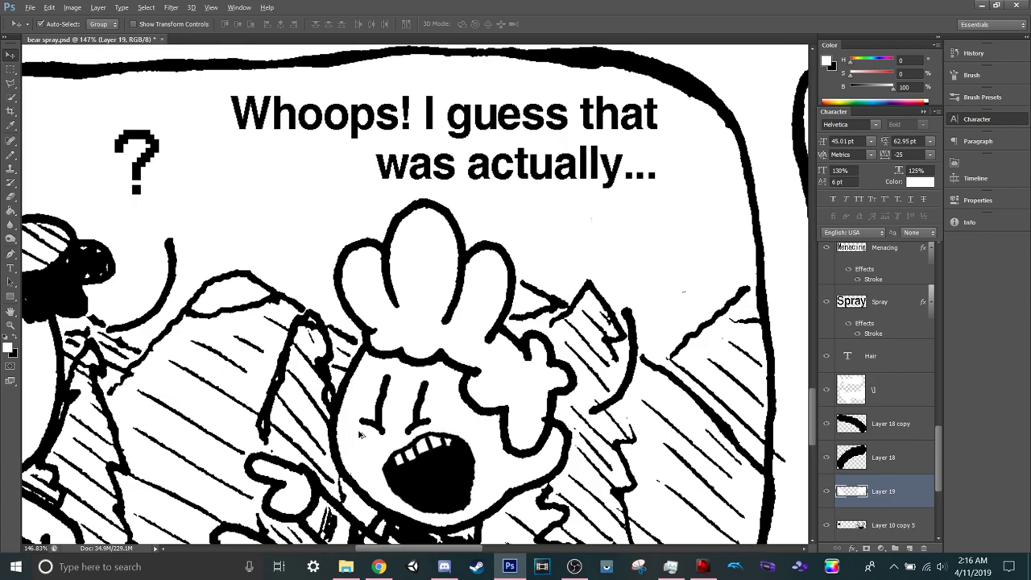
{"action": "scroll", "coordinate": [364, 435], "scroll_direction": "down", "scroll_amount": 3}
{"action": "left_click", "coordinate": [404, 459]}
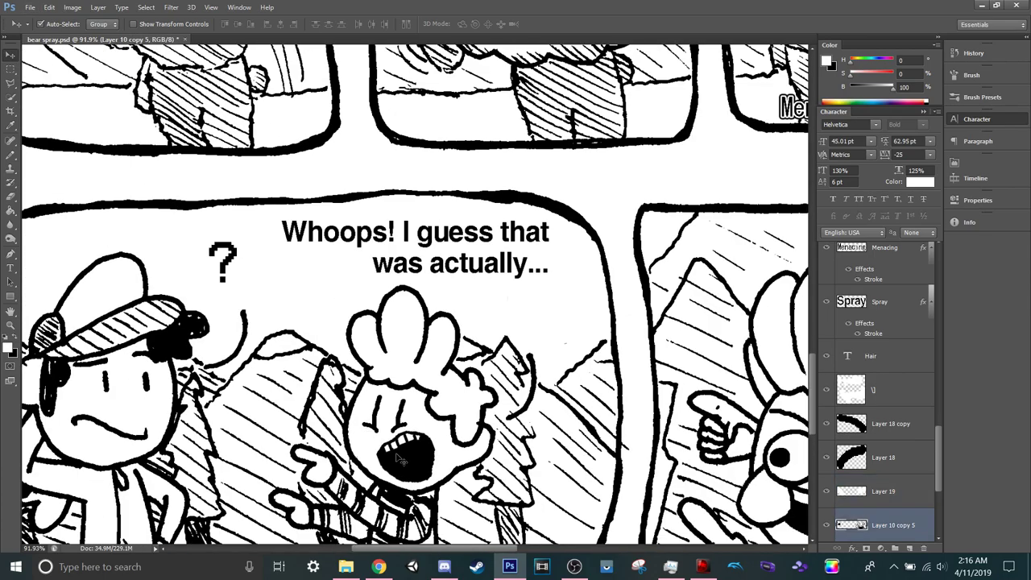
{"action": "scroll", "coordinate": [407, 459], "scroll_direction": "down", "scroll_amount": 2}
{"action": "scroll", "coordinate": [406, 459], "scroll_direction": "up", "scroll_amount": 4}
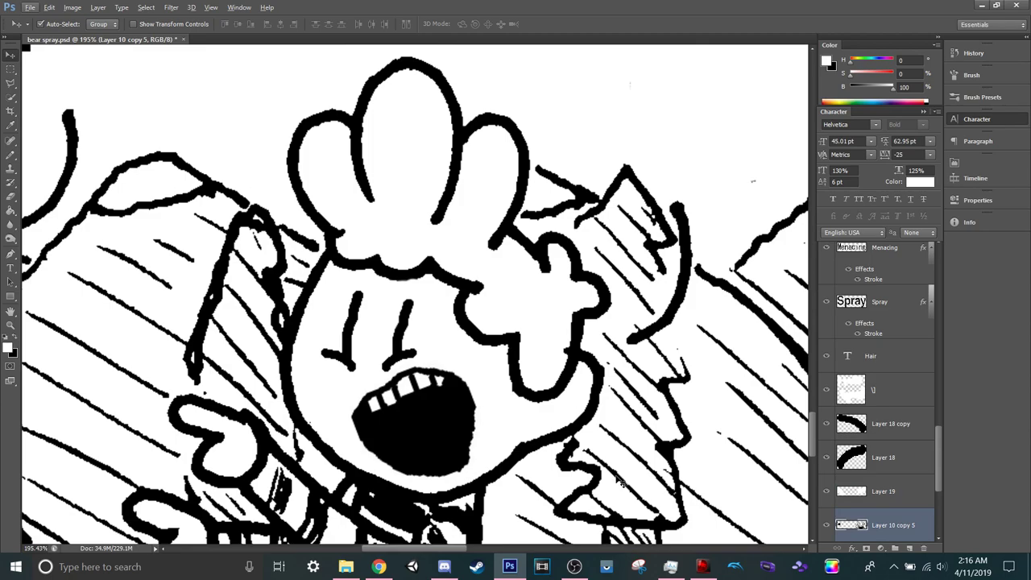
Outline the character's open mouth with a closed Polygonal Lasso selection.
{"action": "key", "text": "l"}
{"action": "key", "text": "Escape"}
{"action": "key", "text": "l"}
{"action": "left_click", "coordinate": [346, 398]}
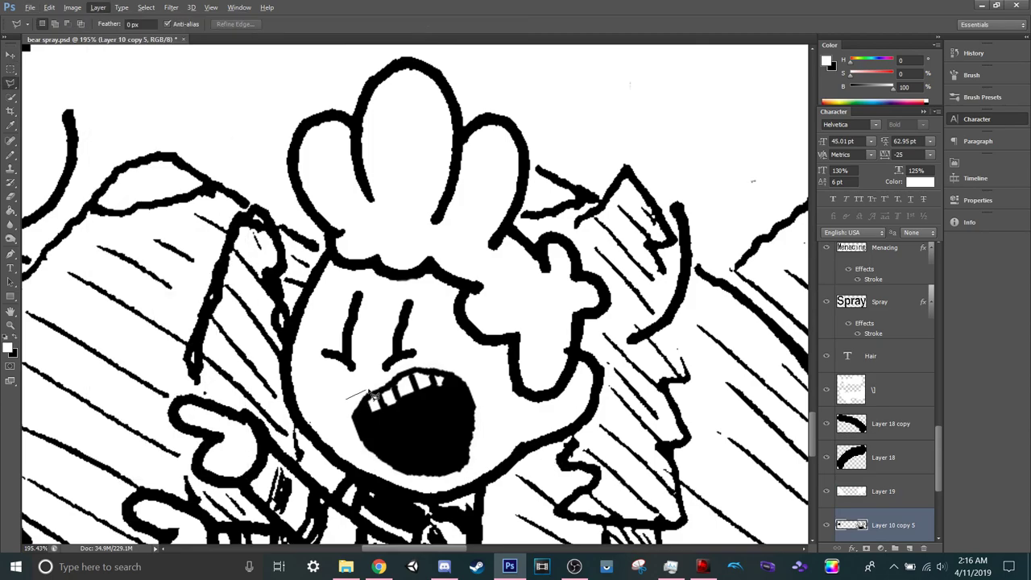
{"action": "left_click", "coordinate": [412, 364]}
{"action": "left_click", "coordinate": [469, 360]}
{"action": "left_click", "coordinate": [484, 419]}
{"action": "left_click", "coordinate": [477, 469]}
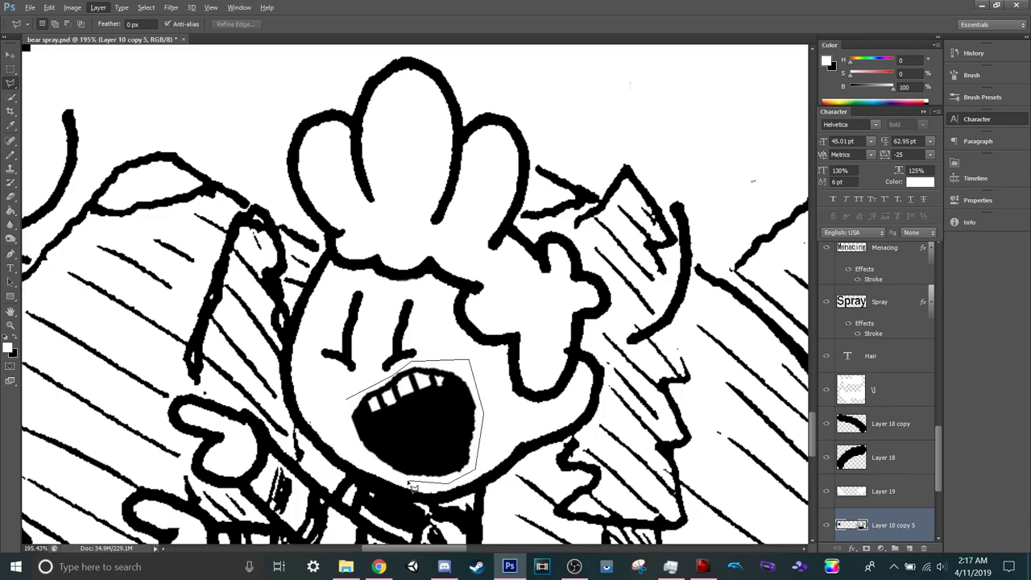
{"action": "left_click", "coordinate": [347, 400]}
Squash the selected mouth to 78.15% height, shift it slightly up, and rotate it by 7.01 degrees.
{"action": "key", "text": "ctrl+t"}
{"action": "left_click_drag", "start_coordinate": [412, 361], "coordinate": [419, 387]}
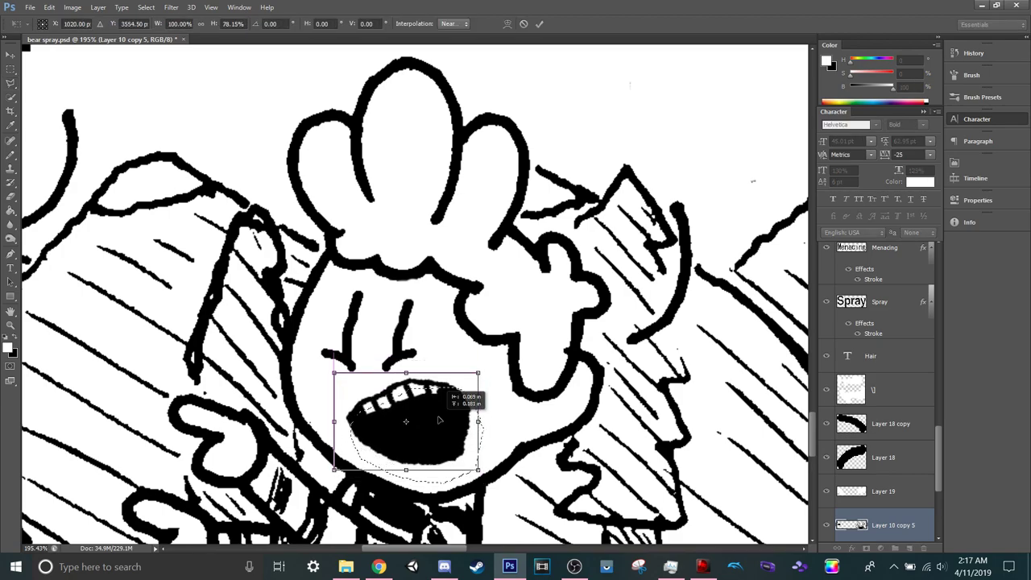
{"action": "left_click_drag", "start_coordinate": [510, 363], "coordinate": [513, 377]}
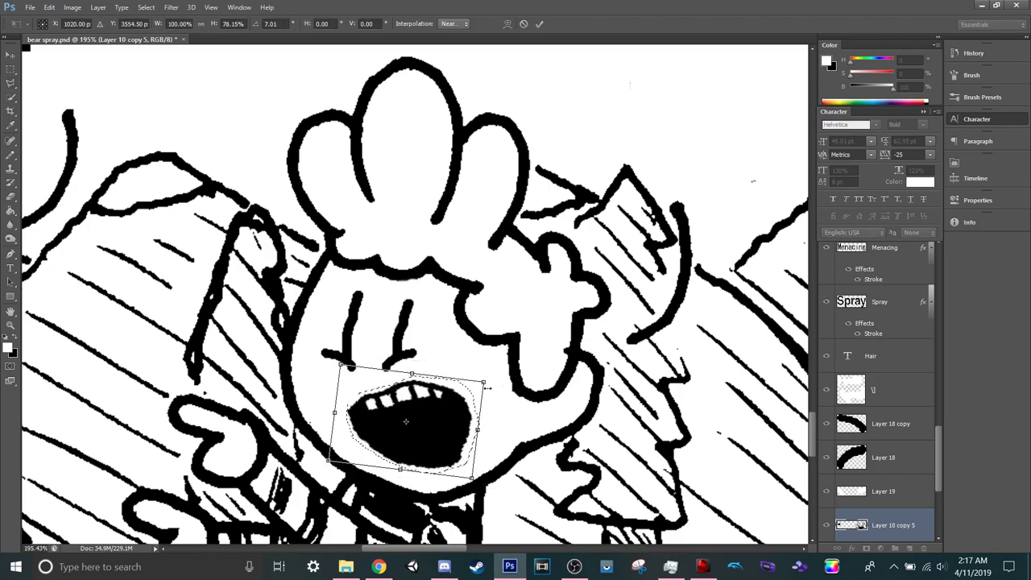
Warp the mouth into a lopsided open grin that rises toward the ear, apply the transformation and deselect.
{"action": "left_click", "coordinate": [507, 24]}
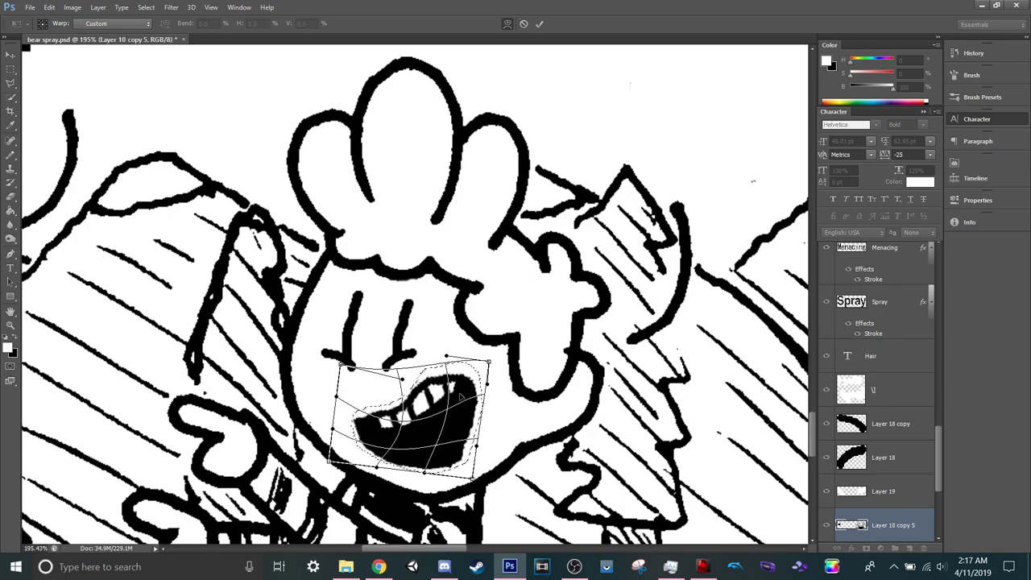
{"action": "left_click_drag", "start_coordinate": [461, 461], "coordinate": [452, 464]}
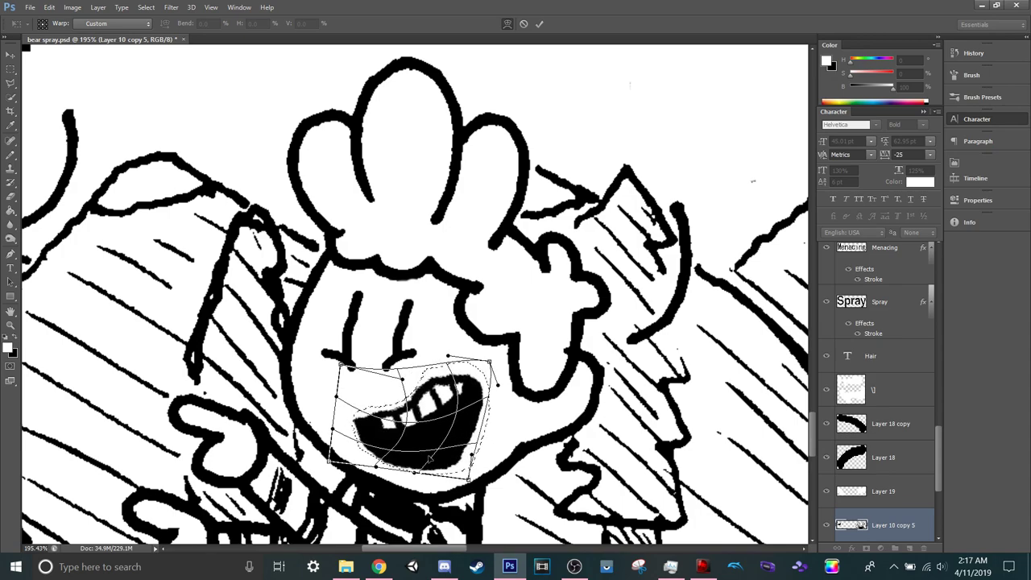
{"action": "left_click_drag", "start_coordinate": [396, 420], "coordinate": [378, 427]}
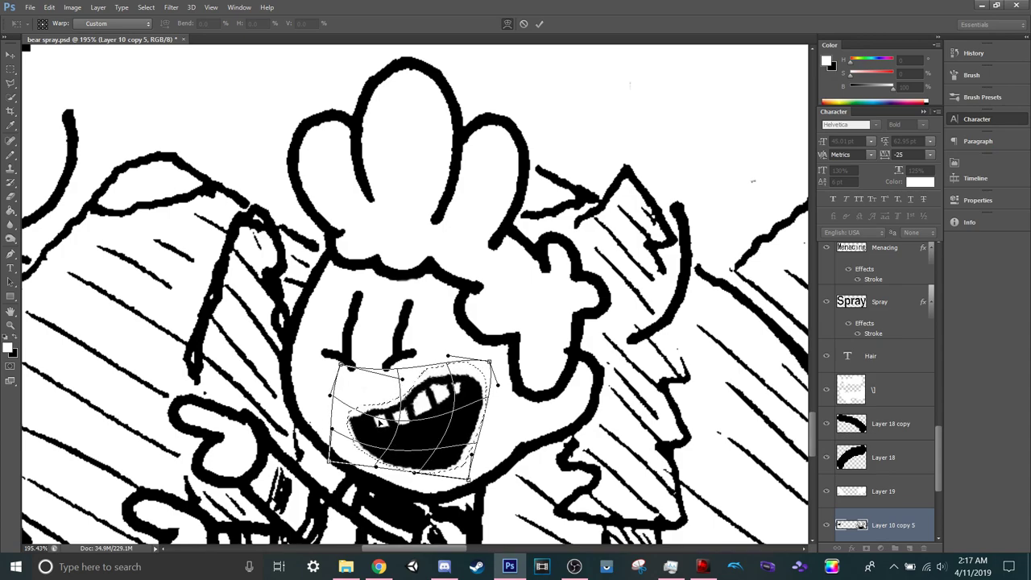
{"action": "key", "text": "Return"}
{"action": "key", "text": "l"}
{"action": "scroll", "coordinate": [379, 427], "scroll_direction": "up", "scroll_amount": 5}
{"action": "key", "text": "ctrl+d"}
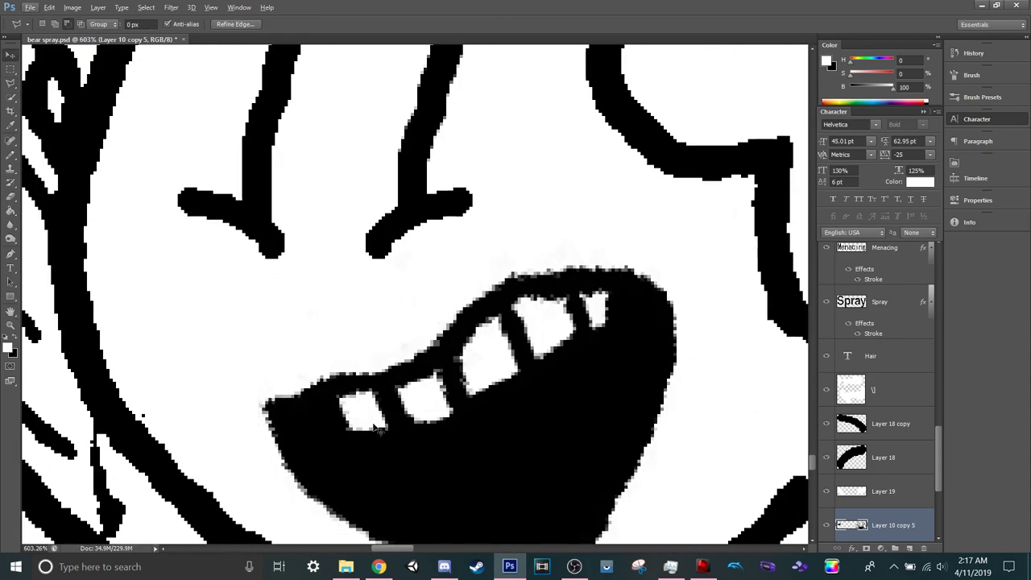
Paint the gaps between the teeth with the sampled white so they form one continuous band.
{"action": "key", "text": "i"}
{"action": "left_click", "coordinate": [420, 401]}
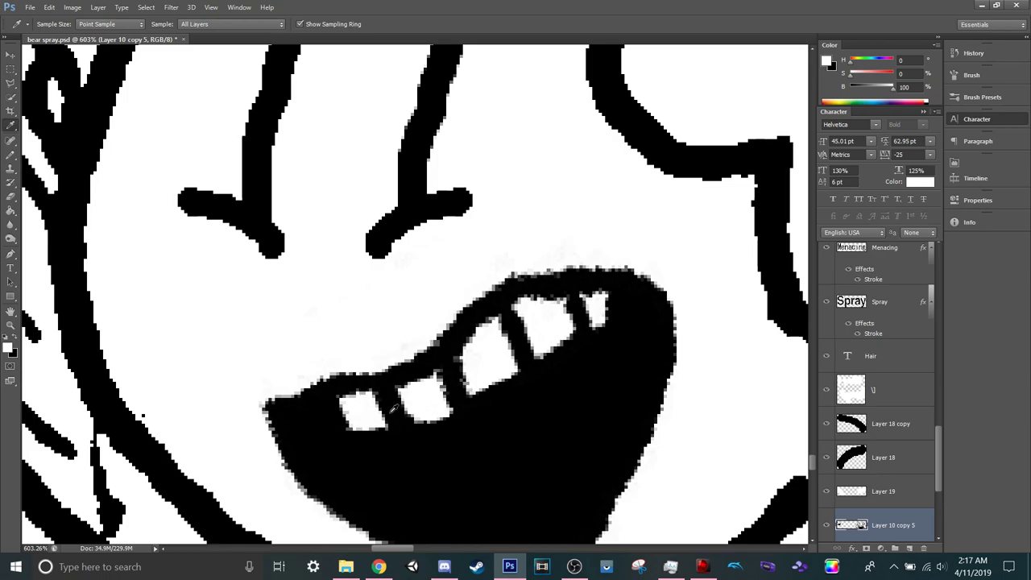
{"action": "key", "text": "b"}
{"action": "mouse_move", "coordinate": [377, 401]}
{"action": "left_mouse_down"}
{"action": "mouse_move", "coordinate": [404, 403]}
{"action": "mouse_move", "coordinate": [390, 418]}
{"action": "mouse_move", "coordinate": [415, 418]}
{"action": "mouse_move", "coordinate": [517, 313]}
{"action": "mouse_move", "coordinate": [449, 382]}
{"action": "mouse_move", "coordinate": [447, 401]}
{"action": "mouse_move", "coordinate": [591, 308]}
{"action": "mouse_move", "coordinate": [528, 326]}
{"action": "mouse_move", "coordinate": [586, 314]}
{"action": "left_mouse_up"}
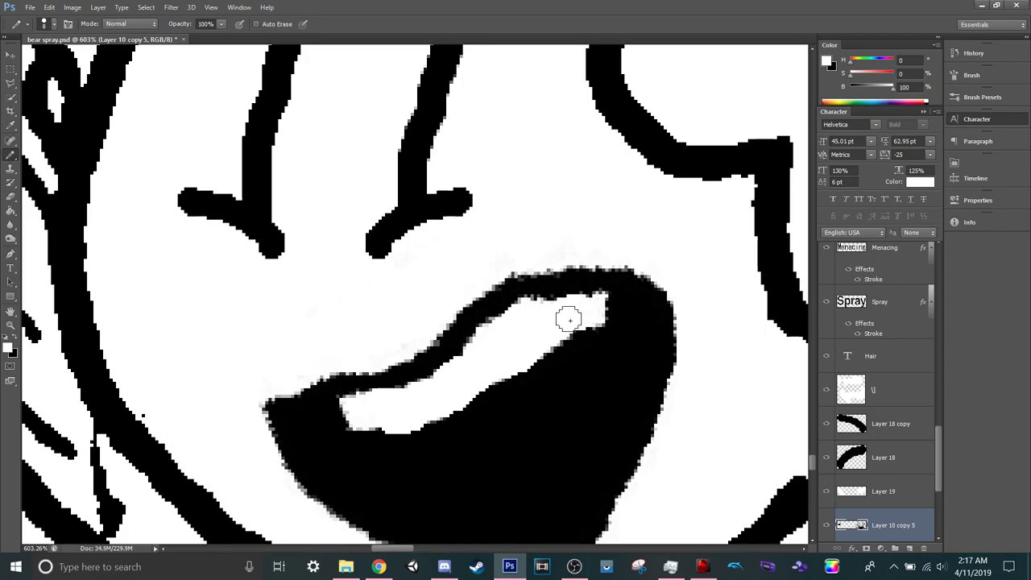
Paint a white rounded tongue in the lower right part of the mouth.
{"action": "key", "text": "ctrl+0"}
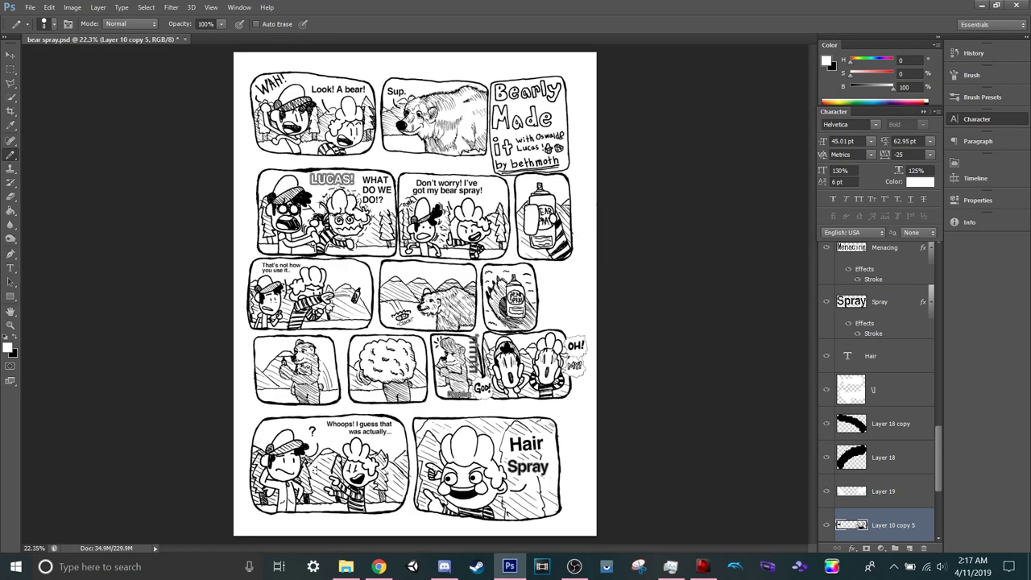
{"action": "scroll", "coordinate": [354, 490], "scroll_direction": "up", "scroll_amount": 15}
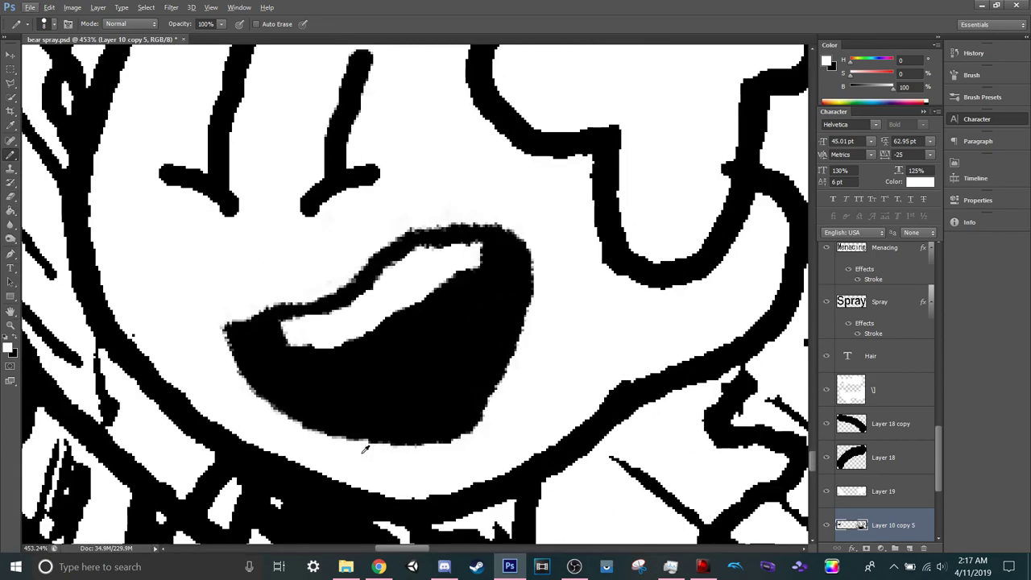
{"action": "mouse_move", "coordinate": [377, 428]}
{"action": "left_mouse_down"}
{"action": "mouse_move", "coordinate": [427, 372]}
{"action": "mouse_move", "coordinate": [472, 359]}
{"action": "mouse_move", "coordinate": [482, 366]}
{"action": "mouse_move", "coordinate": [422, 385]}
{"action": "mouse_move", "coordinate": [382, 419]}
{"action": "mouse_move", "coordinate": [441, 416]}
{"action": "mouse_move", "coordinate": [487, 377]}
{"action": "mouse_move", "coordinate": [451, 383]}
{"action": "mouse_move", "coordinate": [465, 391]}
{"action": "left_mouse_up"}
{"action": "key", "text": "ctrl+z"}
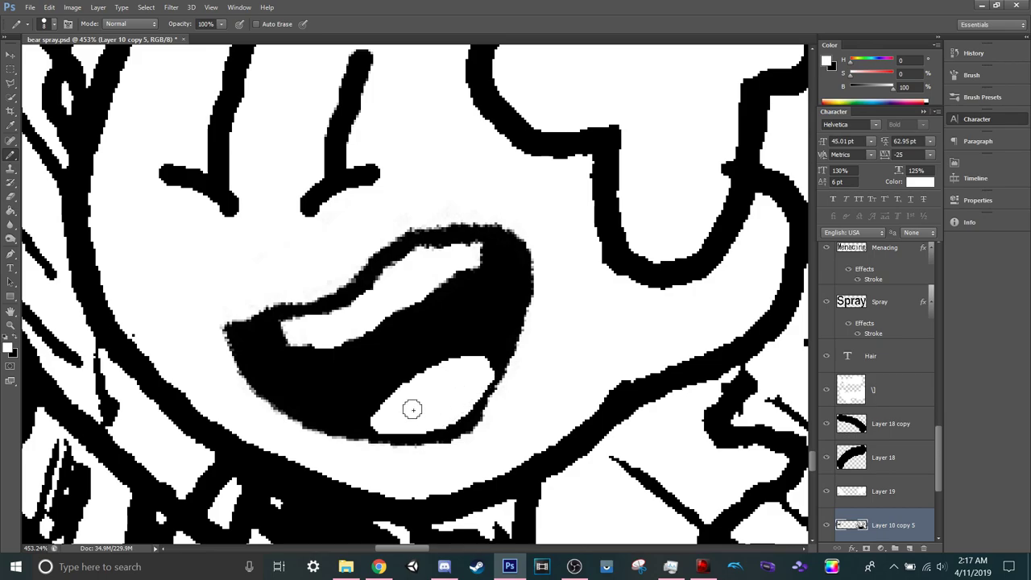
Thicken the mouth outline around the tongue with black pencil strokes.
{"action": "key", "text": "x"}
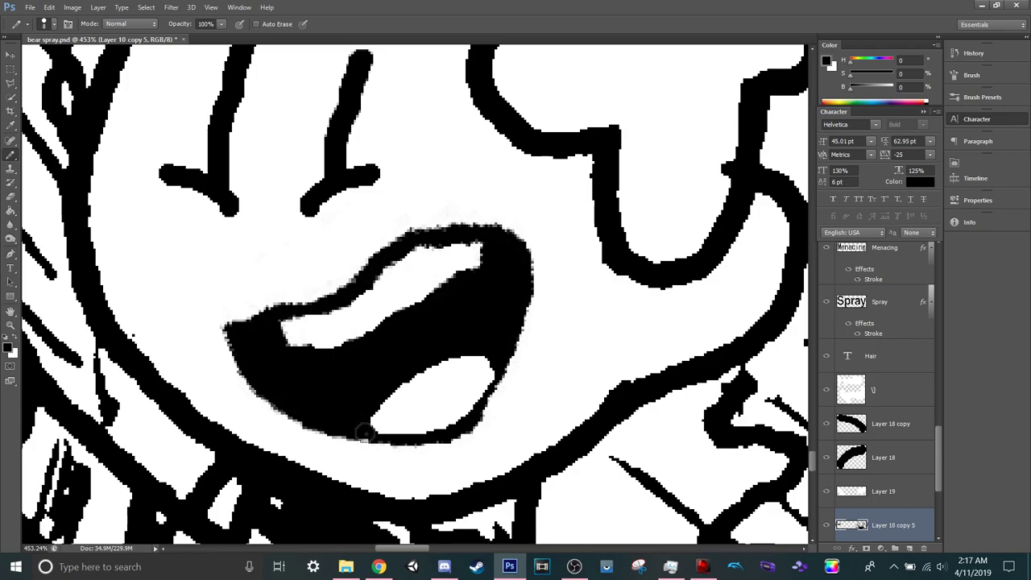
{"action": "mouse_move", "coordinate": [364, 435]}
{"action": "left_mouse_down"}
{"action": "mouse_move", "coordinate": [467, 417]}
{"action": "mouse_move", "coordinate": [509, 347]}
{"action": "mouse_move", "coordinate": [463, 423]}
{"action": "mouse_move", "coordinate": [366, 432]}
{"action": "left_mouse_up"}
{"action": "key", "text": "ctrl+z"}
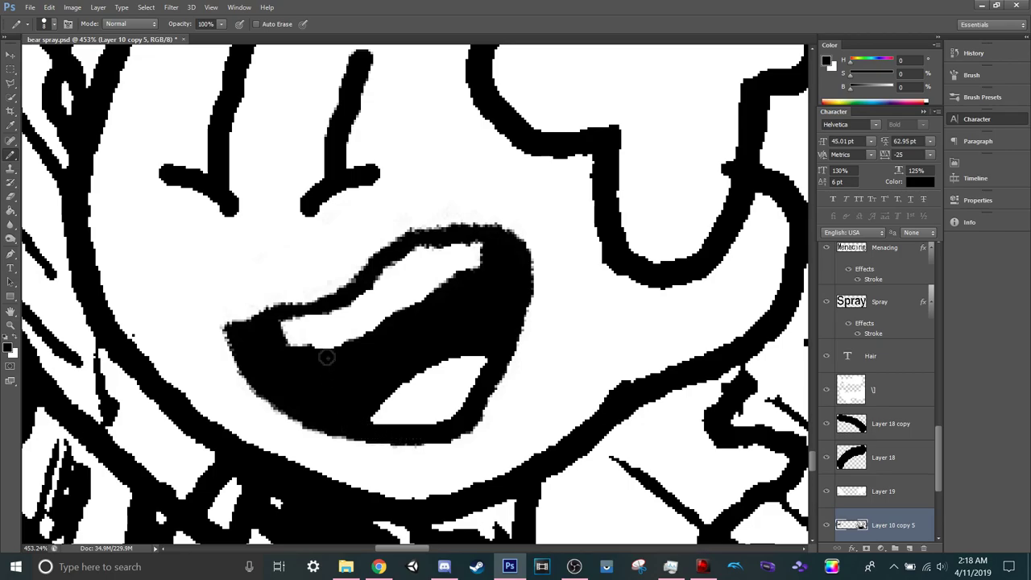
{"action": "scroll", "coordinate": [324, 357], "scroll_direction": "down", "scroll_amount": 6}
{"action": "scroll", "coordinate": [354, 367], "scroll_direction": "down", "scroll_amount": 3}
{"action": "scroll", "coordinate": [322, 364], "scroll_direction": "up", "scroll_amount": 2}
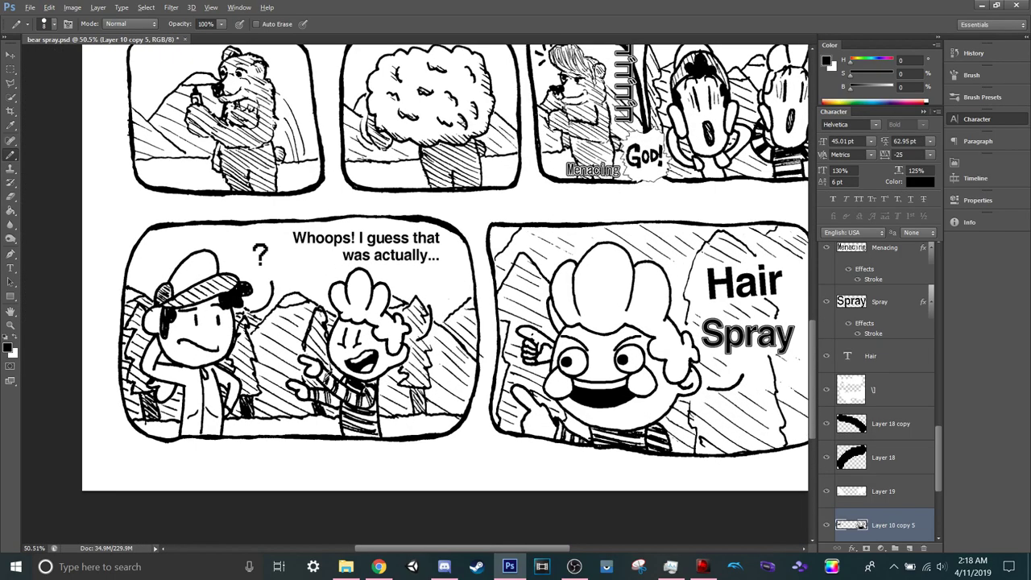
{"action": "scroll", "coordinate": [727, 393], "scroll_direction": "up", "scroll_amount": 5}
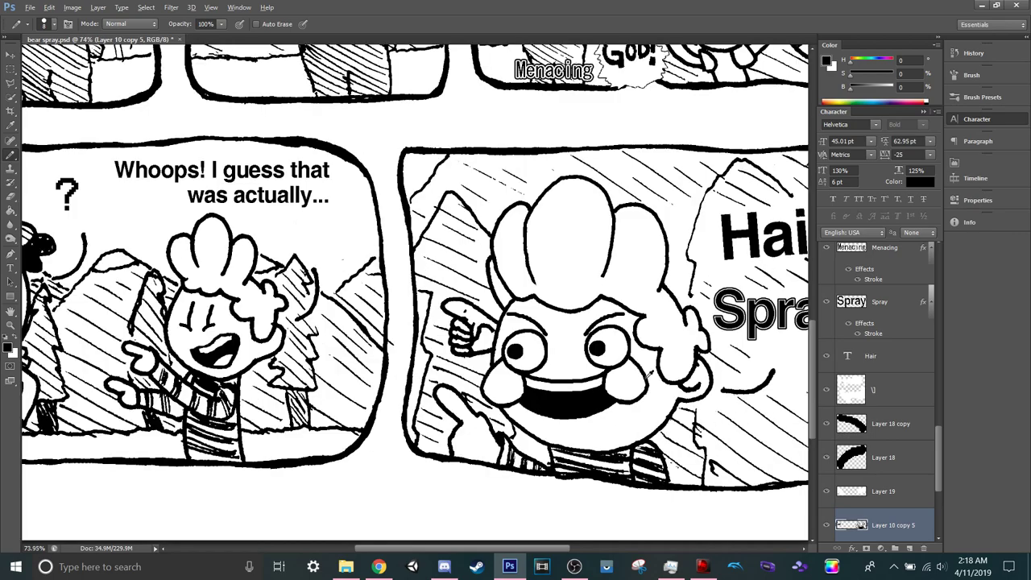
{"action": "key", "text": "alt"}
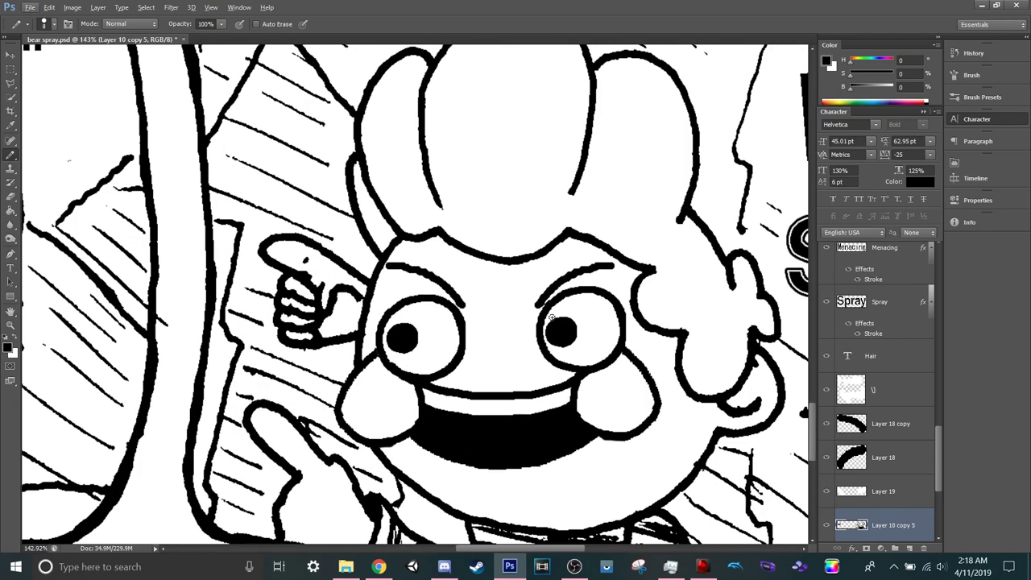
Hide the merged face layer, Layer 10 copy 5, and make Group 1 visible.
{"action": "key", "text": "v"}
{"action": "key", "text": "Escape"}
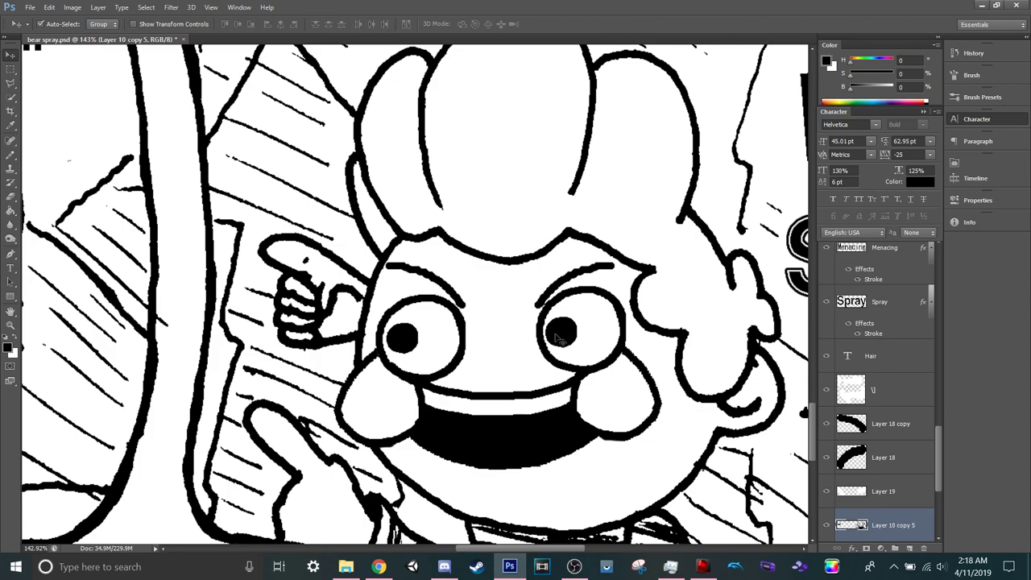
{"action": "scroll", "coordinate": [858, 501], "scroll_direction": "down", "scroll_amount": 1}
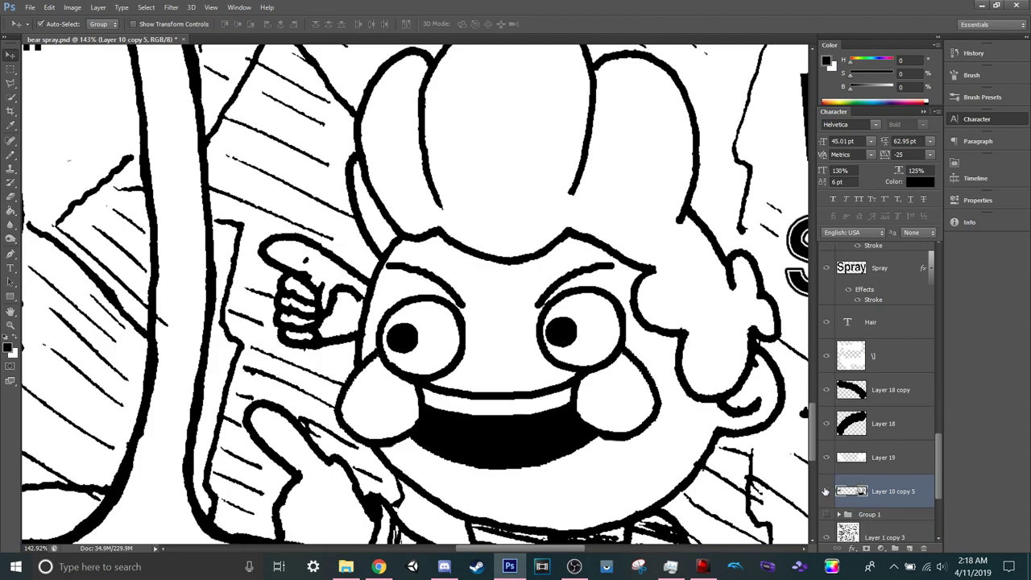
{"action": "left_click", "coordinate": [825, 491]}
{"action": "left_click", "coordinate": [825, 492]}
{"action": "left_click", "coordinate": [825, 491]}
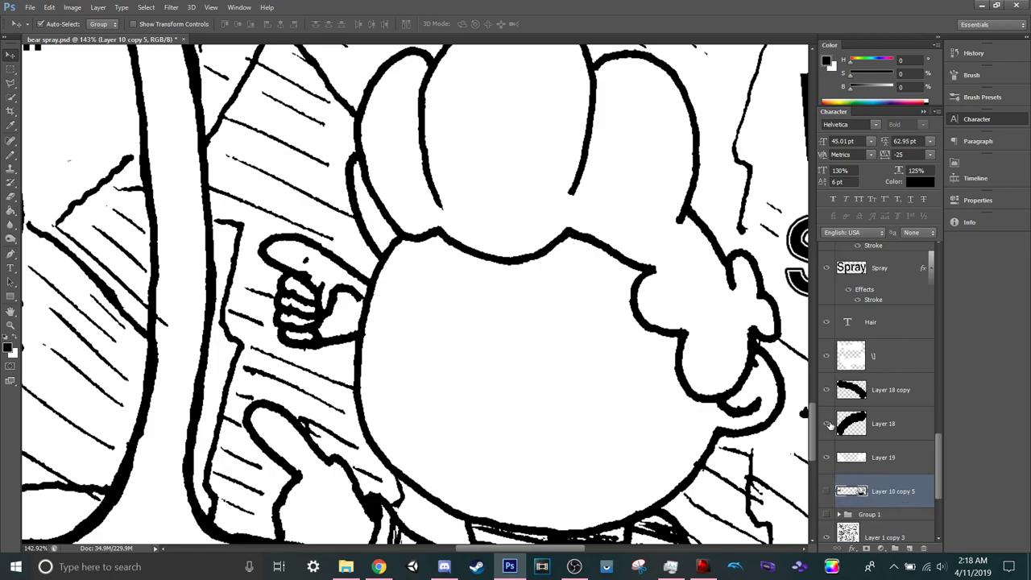
{"action": "scroll", "coordinate": [840, 433], "scroll_direction": "down", "scroll_amount": 1}
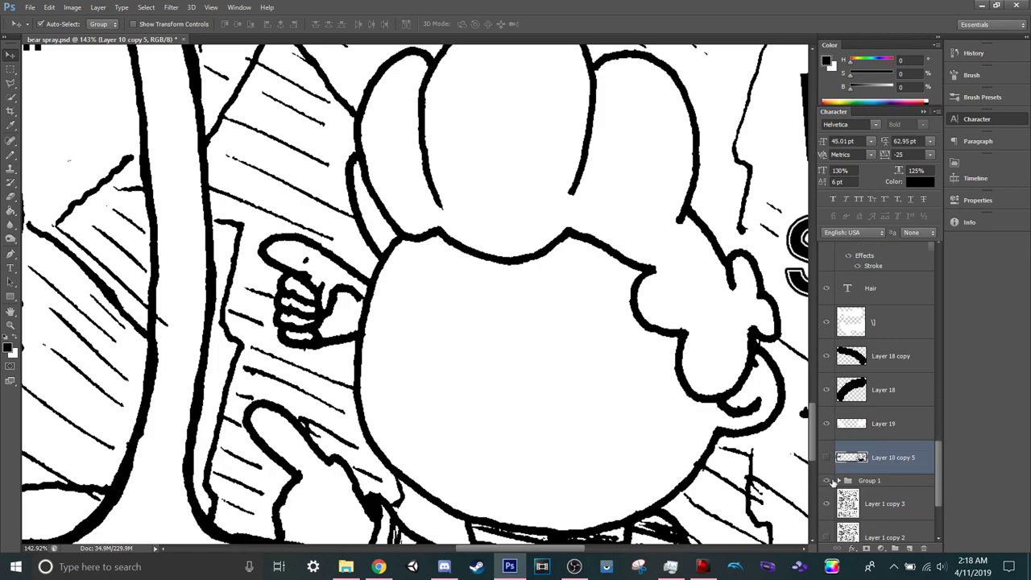
Expand Group 1 and show Layer 10, Layer 11, the two Layer 10 copies and Layer 9 copy 2.
{"action": "left_click", "coordinate": [839, 481]}
{"action": "scroll", "coordinate": [843, 481], "scroll_direction": "down", "scroll_amount": 1}
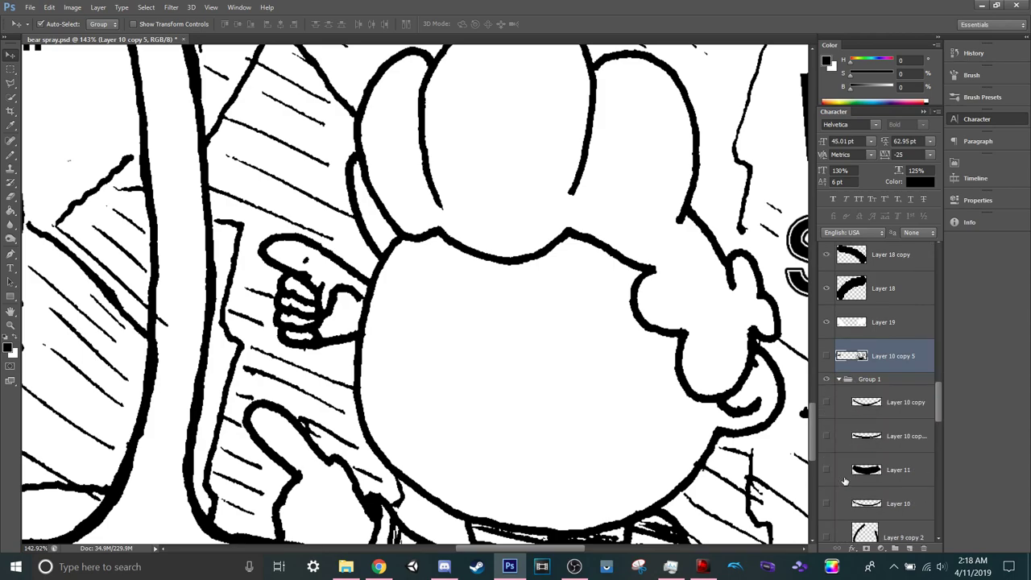
{"action": "left_click_drag", "start_coordinate": [826, 402], "coordinate": [826, 537]}
{"action": "scroll", "coordinate": [852, 442], "scroll_direction": "down", "scroll_amount": 3}
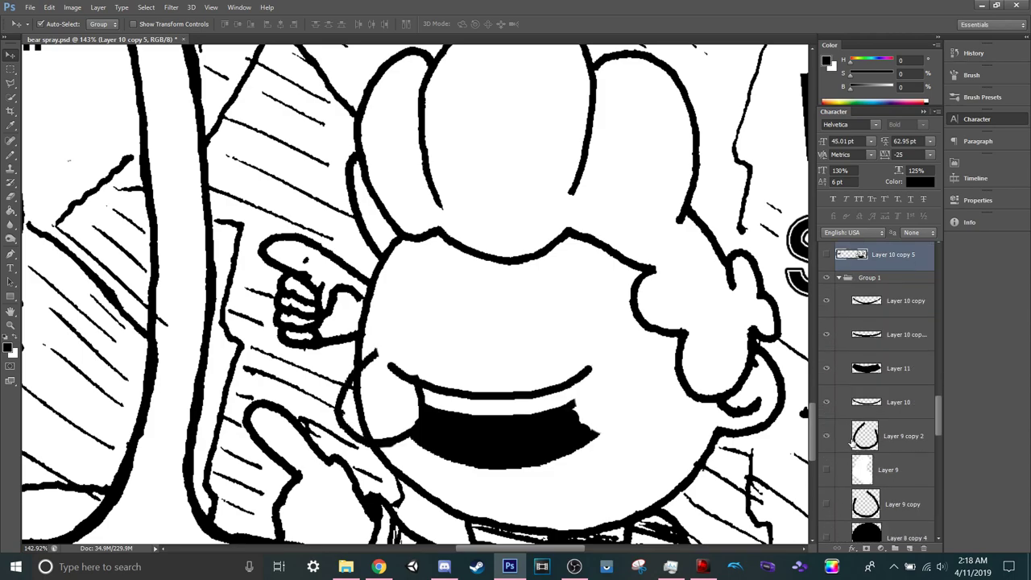
Show the cheek layers Layer 9 and Layer 9 copy and the pupil layers Layer 8 copy 4 and Layer 8 copy 5.
{"action": "left_click", "coordinate": [827, 470]}
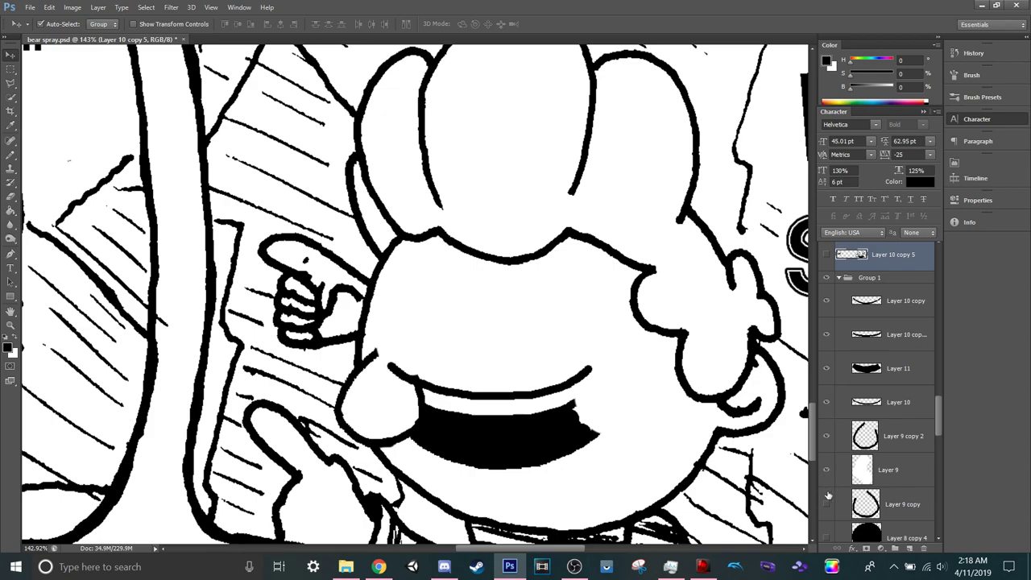
{"action": "left_click", "coordinate": [829, 502]}
{"action": "scroll", "coordinate": [830, 467], "scroll_direction": "down", "scroll_amount": 1}
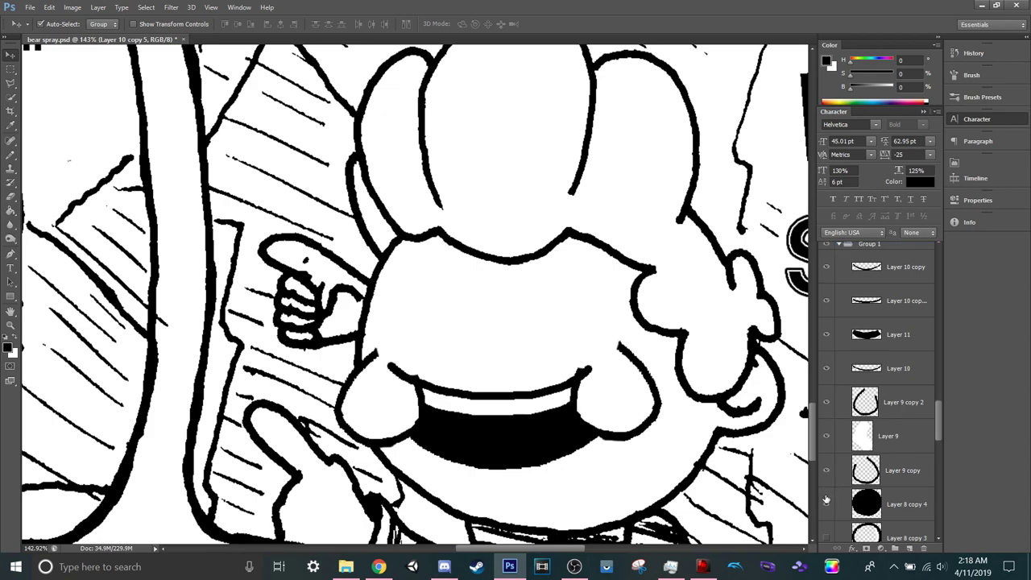
{"action": "left_click", "coordinate": [825, 500]}
{"action": "scroll", "coordinate": [838, 459], "scroll_direction": "down", "scroll_amount": 4}
{"action": "left_click", "coordinate": [828, 435]}
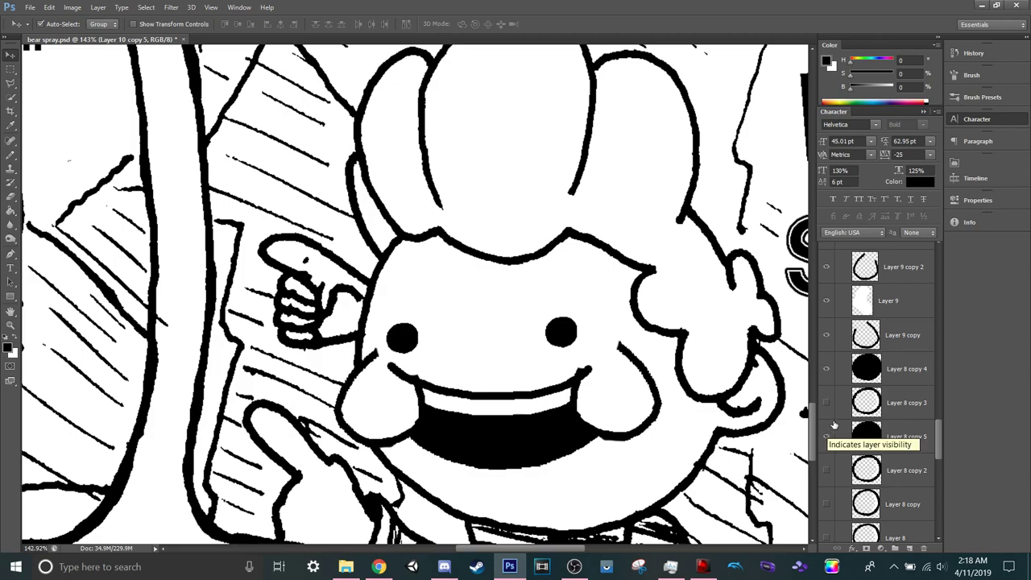
Hide the three cheek layers, Layer 9 copy, Layer 9 copy 2 and Layer 9.
{"action": "left_click", "coordinate": [826, 334]}
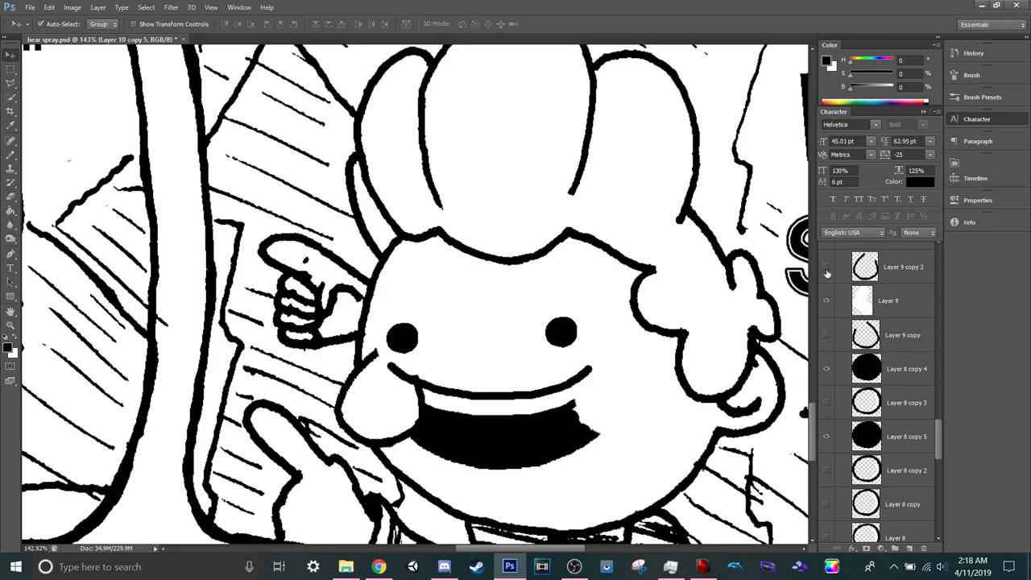
{"action": "left_click", "coordinate": [825, 269]}
{"action": "left_click", "coordinate": [826, 268]}
{"action": "left_click", "coordinate": [825, 268]}
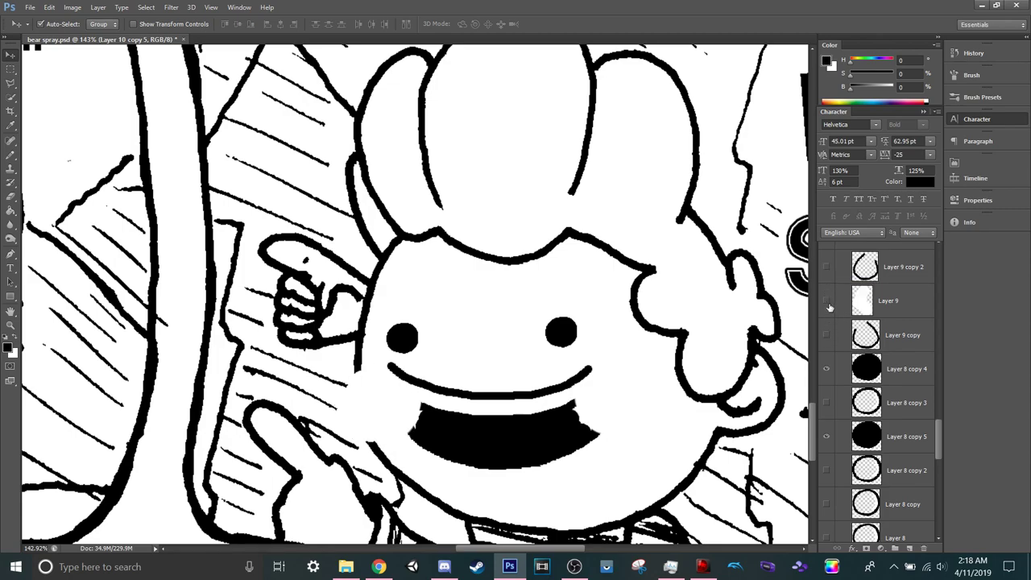
{"action": "left_click", "coordinate": [828, 303]}
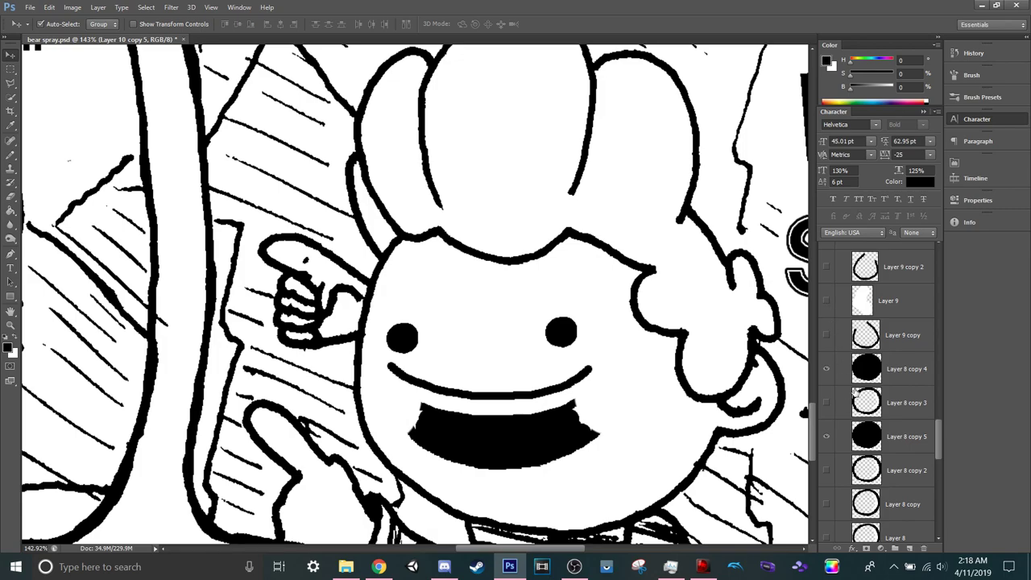
{"action": "scroll", "coordinate": [853, 391], "scroll_direction": "up", "scroll_amount": 4}
{"action": "left_click_drag", "start_coordinate": [605, 417], "coordinate": [644, 412]}
{"action": "key", "text": "ctrl+z"}
{"action": "key", "text": "b"}
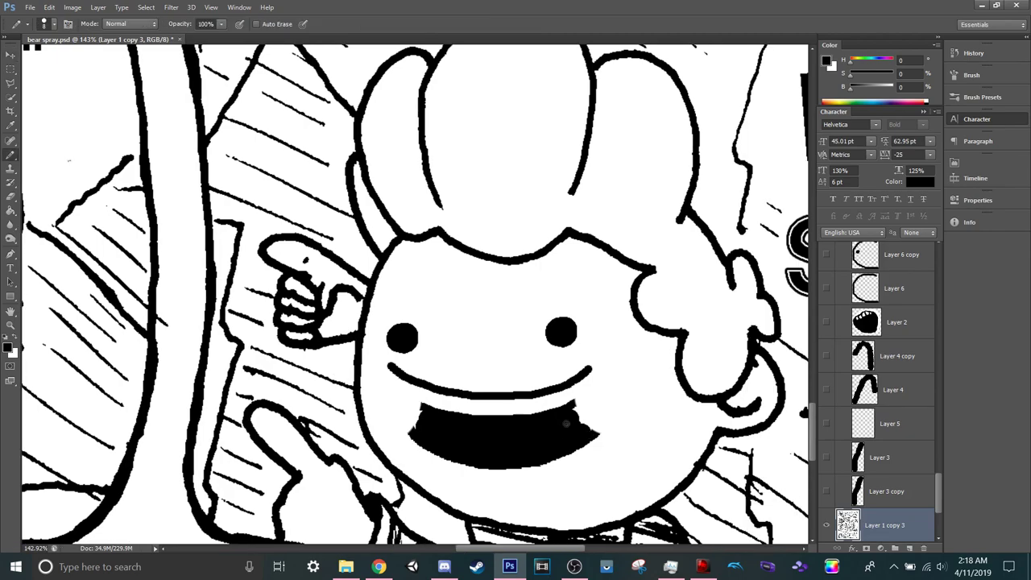
{"action": "key", "text": "v"}
{"action": "mouse_move", "coordinate": [518, 430]}
{"action": "left_mouse_down"}
{"action": "mouse_move", "coordinate": [556, 435]}
{"action": "mouse_move", "coordinate": [528, 387]}
{"action": "left_mouse_up"}
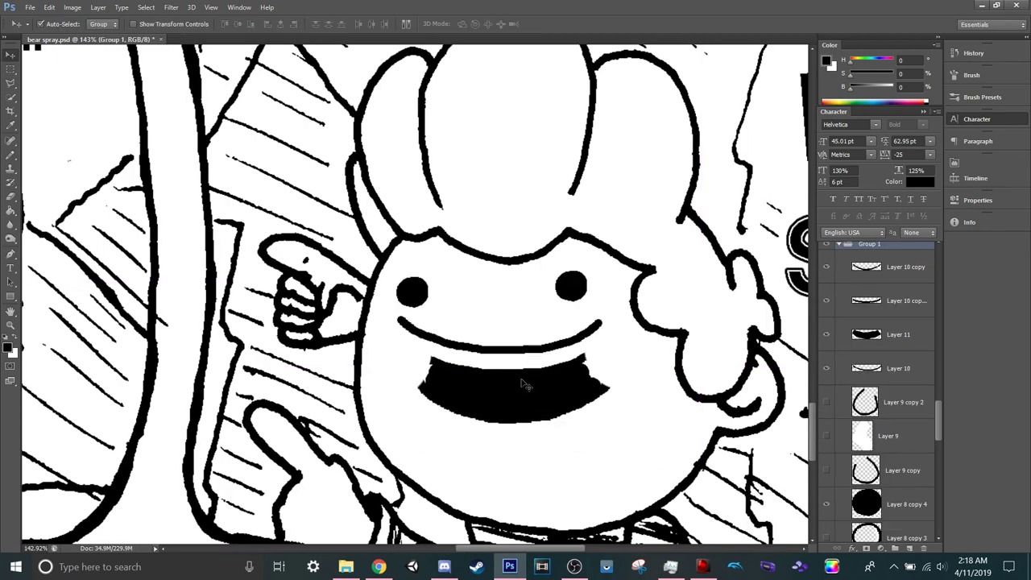
{"action": "key", "text": "ctrl+z"}
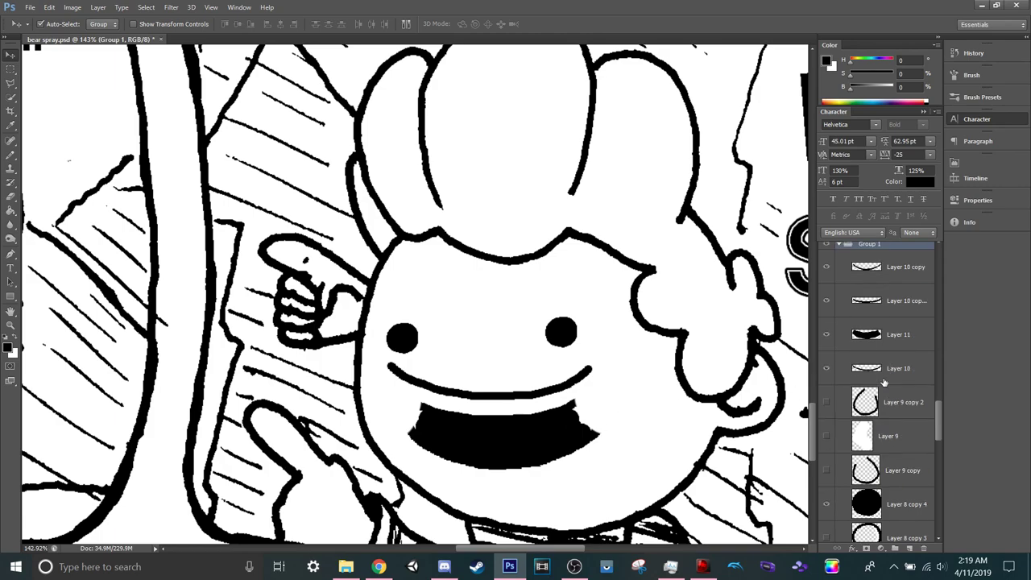
Toggle the visibility of Layer 11 and the neighbouring mouth layers to identify which part each one holds.
{"action": "left_click", "coordinate": [826, 335]}
{"action": "left_click", "coordinate": [825, 334]}
{"action": "left_click", "coordinate": [825, 334]}
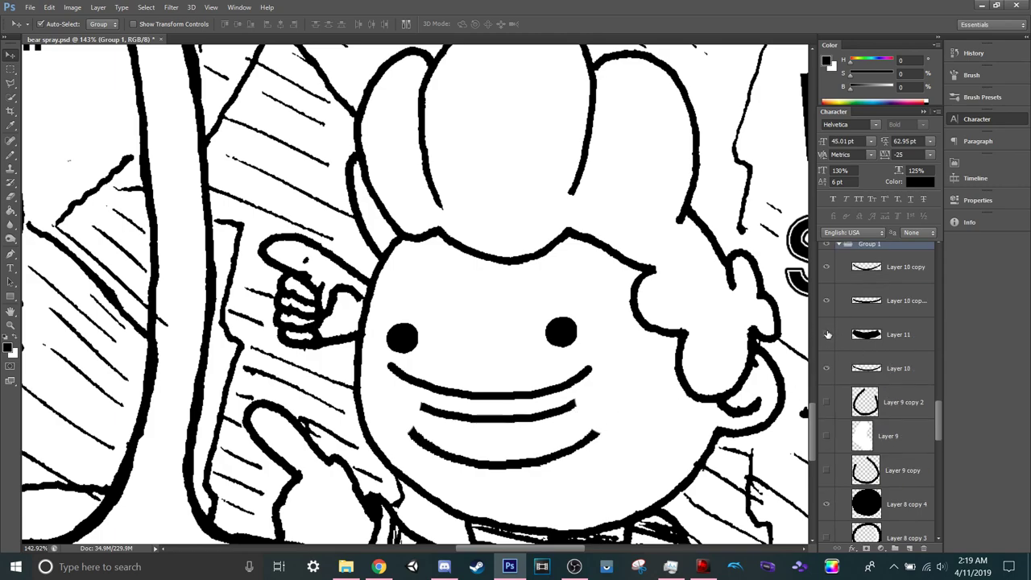
{"action": "left_click", "coordinate": [826, 334]}
{"action": "left_click", "coordinate": [827, 305]}
{"action": "left_click", "coordinate": [826, 370]}
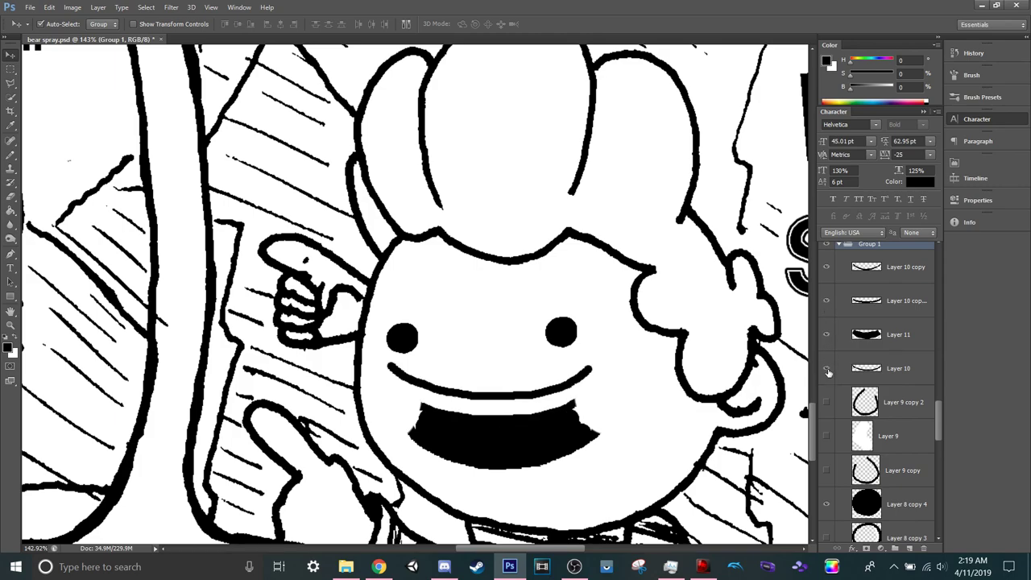
Place Layer 10 copy directly above Layer 11, stamp the two into one merged copy and hide the originals.
{"action": "left_click_drag", "start_coordinate": [859, 272], "coordinate": [870, 320]}
{"action": "left_click", "coordinate": [869, 342], "text": "shift"}
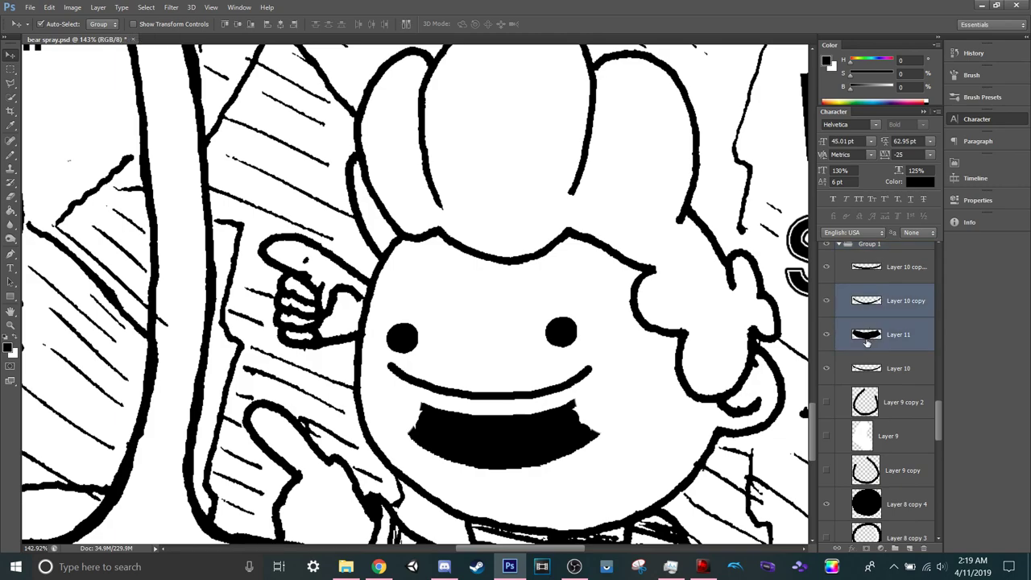
{"action": "key", "text": "ctrl+alt+e"}
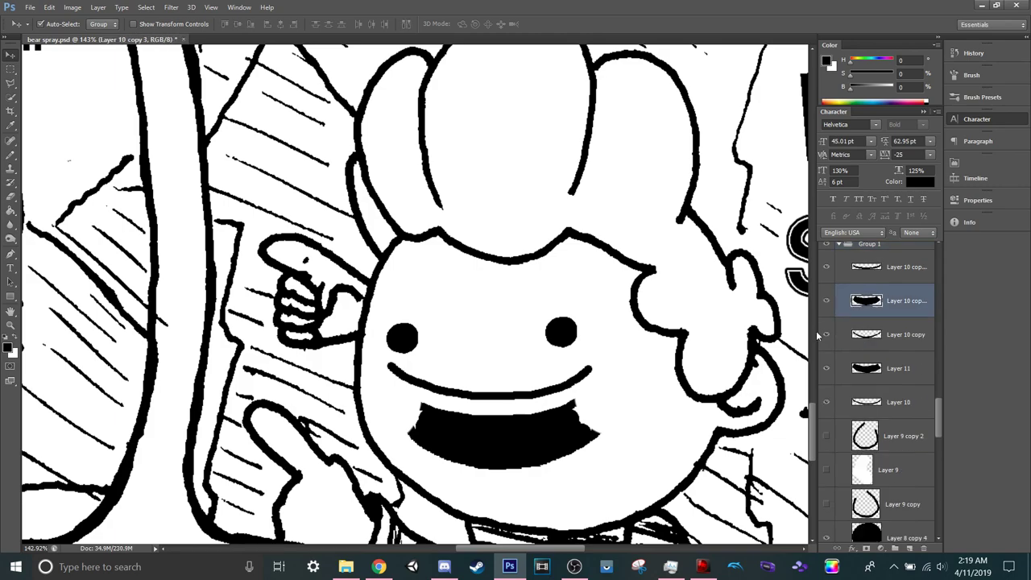
{"action": "left_click", "coordinate": [826, 301]}
{"action": "left_click", "coordinate": [826, 301]}
Add a new layer above the mouth layers and draw a black C-shaped cheek curve across the mouth's right corner with the pencil.
{"action": "left_click", "coordinate": [887, 278]}
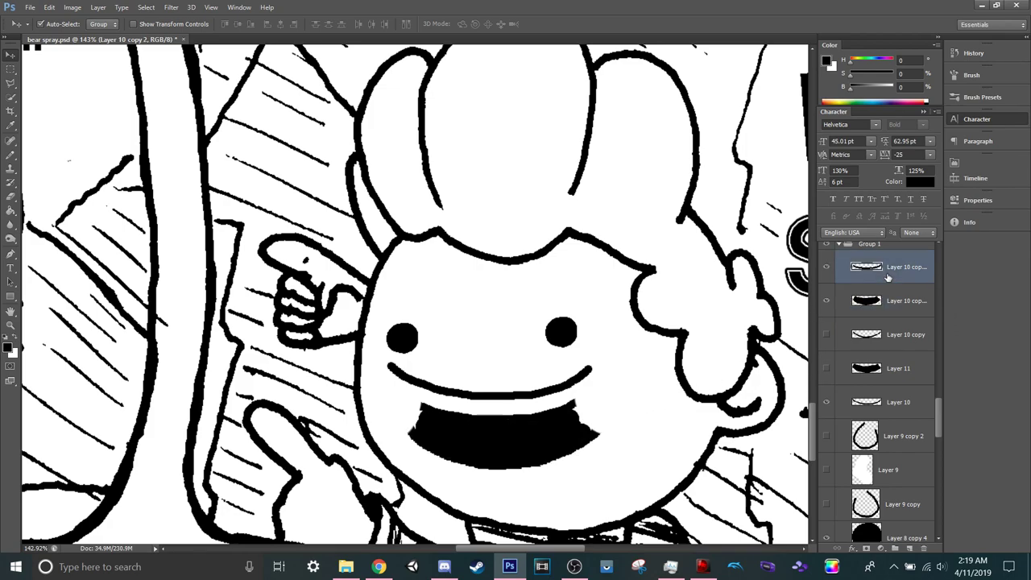
{"action": "key", "text": "ctrl+shift+n"}
{"action": "key", "text": "Return"}
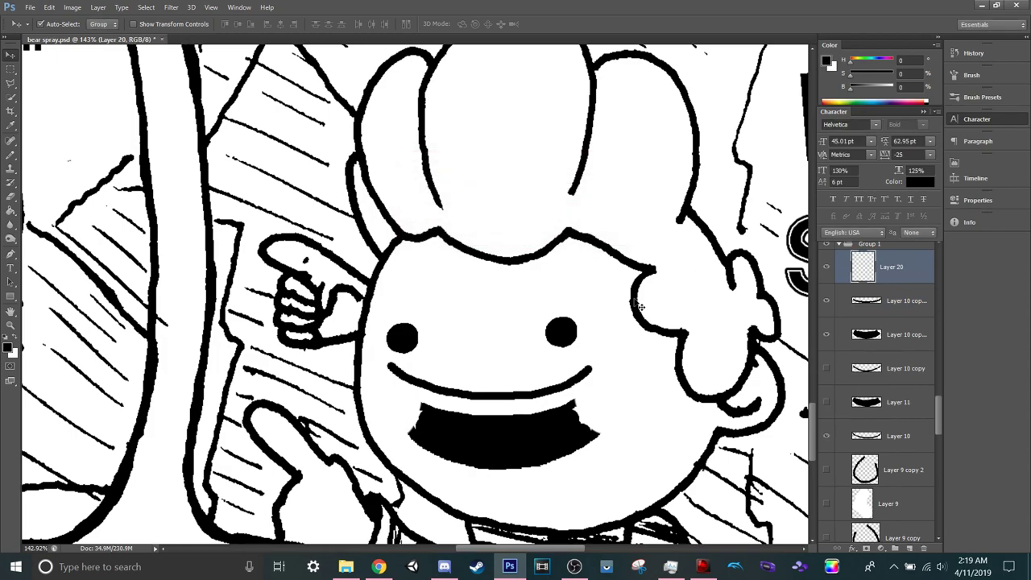
{"action": "key", "text": "b"}
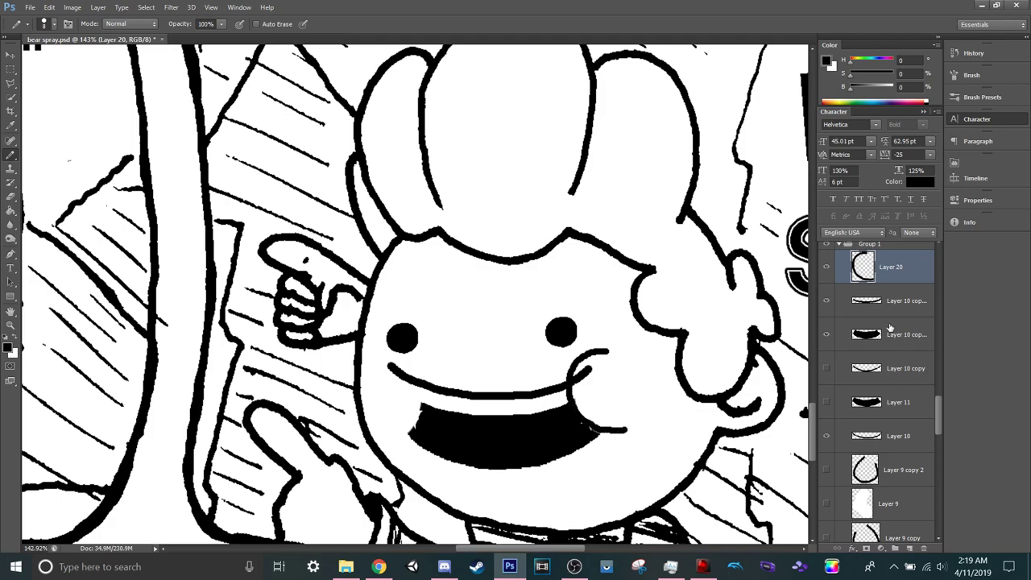
Nudge the cheek curve on Layer 20 slightly down and right so it meets the right ends of the mouth lines.
{"action": "left_click", "coordinate": [576, 409], "text": "ctrl"}
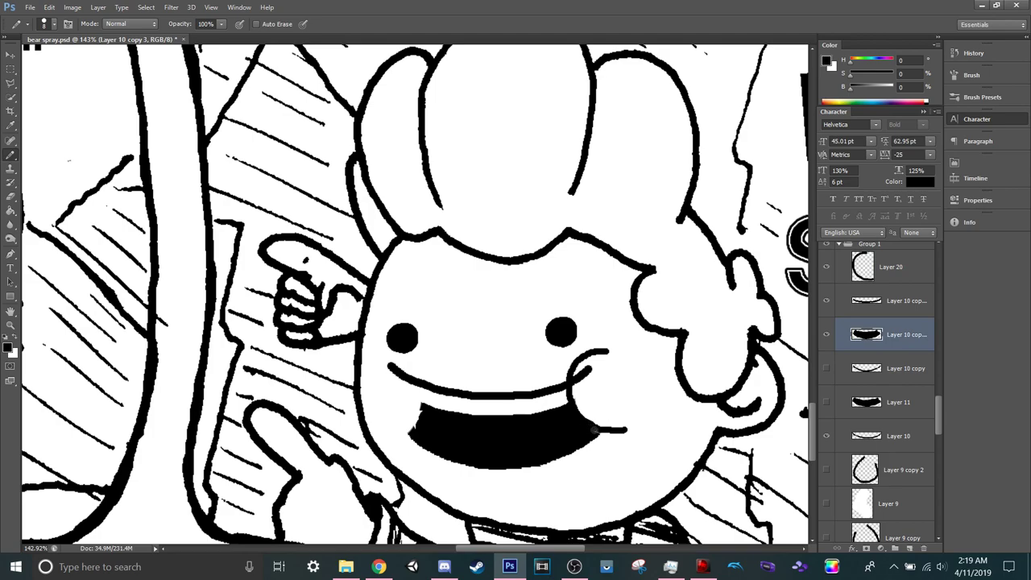
{"action": "left_click", "coordinate": [882, 269]}
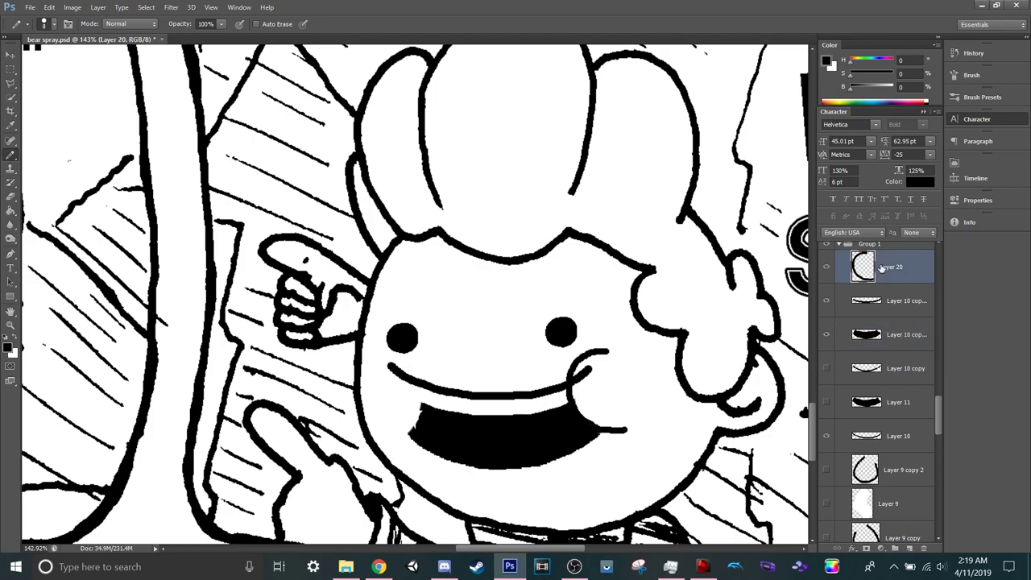
{"action": "key", "text": "v"}
{"action": "key", "text": "Left"}
{"action": "key", "text": "Left"}
{"action": "key", "text": "Left"}
{"action": "key", "text": "Down"}
{"action": "key", "text": "Down"}
{"action": "key", "text": "Down"}
{"action": "key", "text": "Right"}
{"action": "key", "text": "Right"}
{"action": "key", "text": "Right"}
{"action": "key", "text": "Right"}
{"action": "key", "text": "Right"}
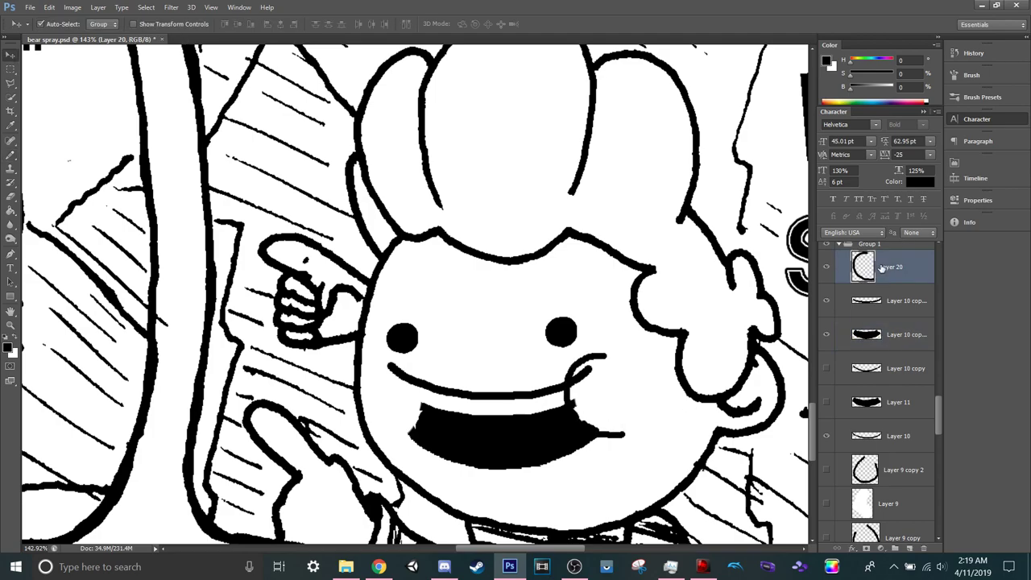
{"action": "key", "text": "Down"}
{"action": "key", "text": "Down"}
{"action": "key", "text": "Down"}
{"action": "key", "text": "Down"}
{"action": "key", "text": "Right"}
{"action": "key", "text": "Right"}
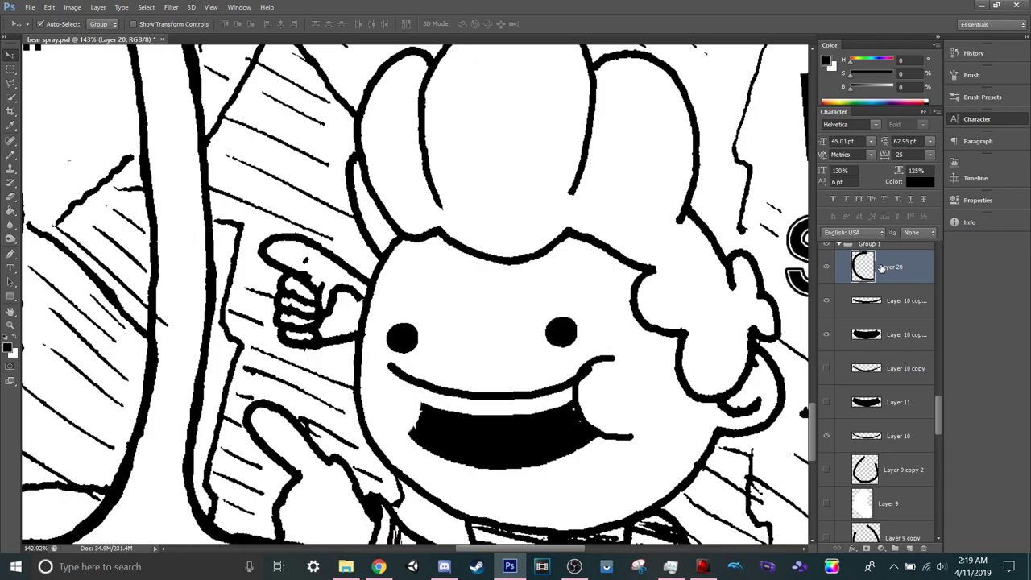
{"action": "key", "text": "Left"}
{"action": "key", "text": "Right"}
{"action": "key", "text": "Right"}
{"action": "key", "text": "Up"}
{"action": "key", "text": "Left"}
Trim the black mouth fill along the cheek curve with a 45 px eraser and patch the corner with black pencil.
{"action": "left_click", "coordinate": [893, 338]}
{"action": "key", "text": "e"}
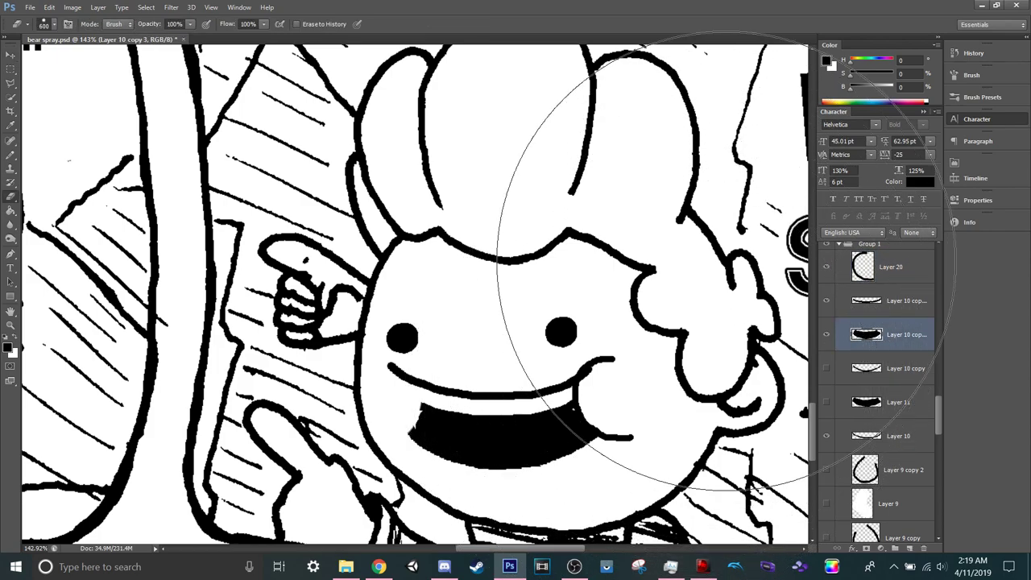
{"action": "key", "text": "bracketleft"}
{"action": "key", "text": "bracketleft"}
{"action": "key", "text": "bracketleft"}
{"action": "key", "text": "bracketleft"}
{"action": "key", "text": "bracketleft"}
{"action": "key", "text": "bracketleft"}
{"action": "key", "text": "bracketleft"}
{"action": "key", "text": "bracketleft"}
{"action": "key", "text": "bracketleft"}
{"action": "key", "text": "bracketleft"}
{"action": "key", "text": "bracketleft"}
{"action": "key", "text": "bracketleft"}
{"action": "key", "text": "bracketleft"}
{"action": "key", "text": "bracketleft"}
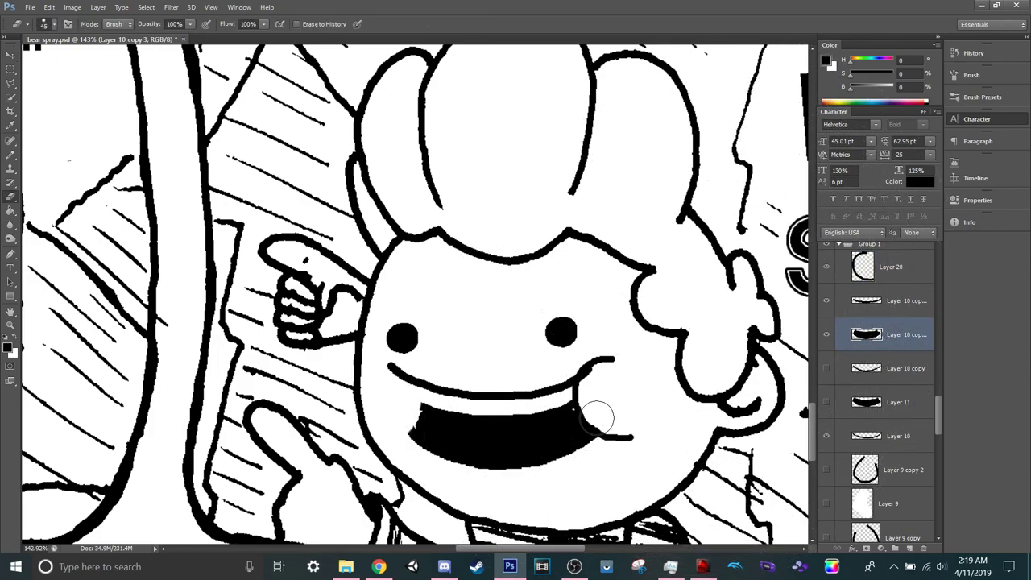
{"action": "key", "text": "b"}
{"action": "left_click_drag", "start_coordinate": [572, 409], "coordinate": [582, 407]}
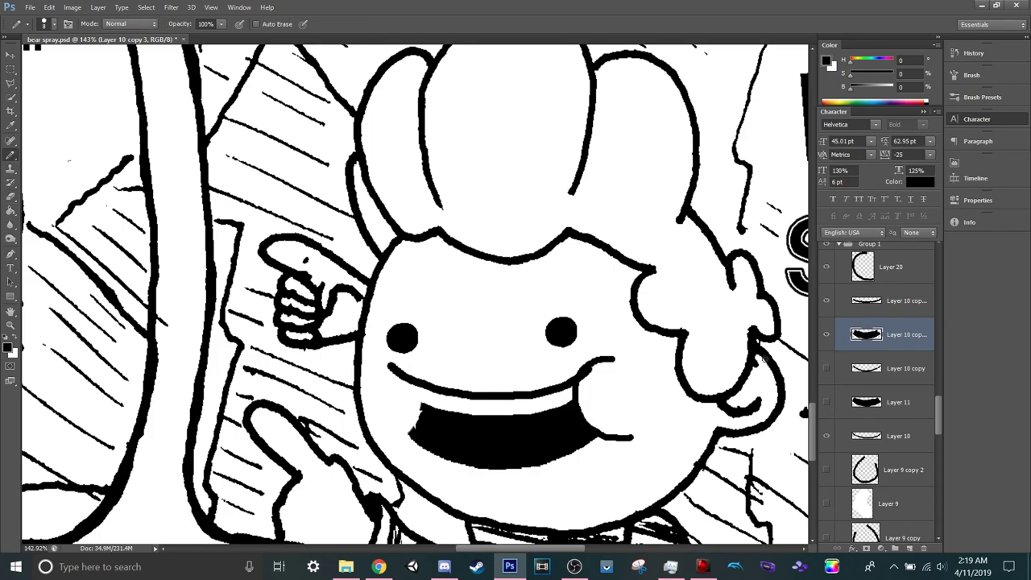
Draw a black curved outline from the mouth's lower left corner to the upper lip and extend the lower teeth line to it.
{"action": "key", "text": "x"}
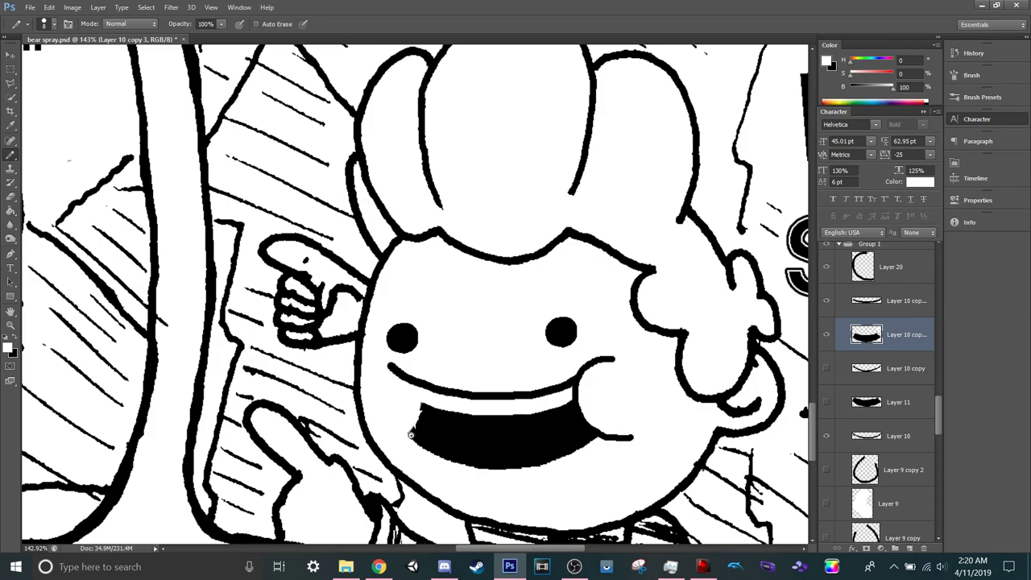
{"action": "key", "text": "x"}
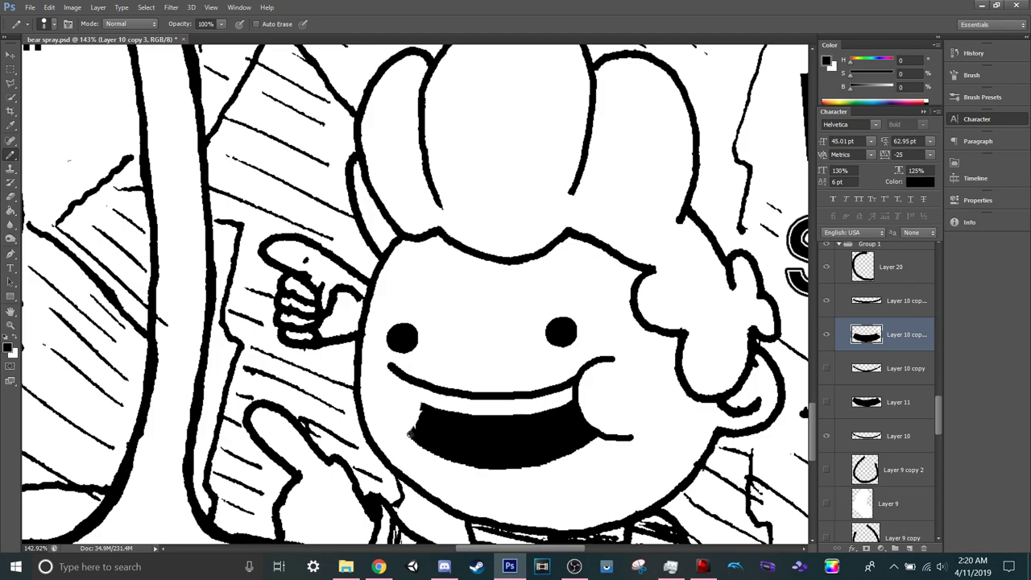
{"action": "scroll", "coordinate": [416, 440], "scroll_direction": "up", "scroll_amount": 6}
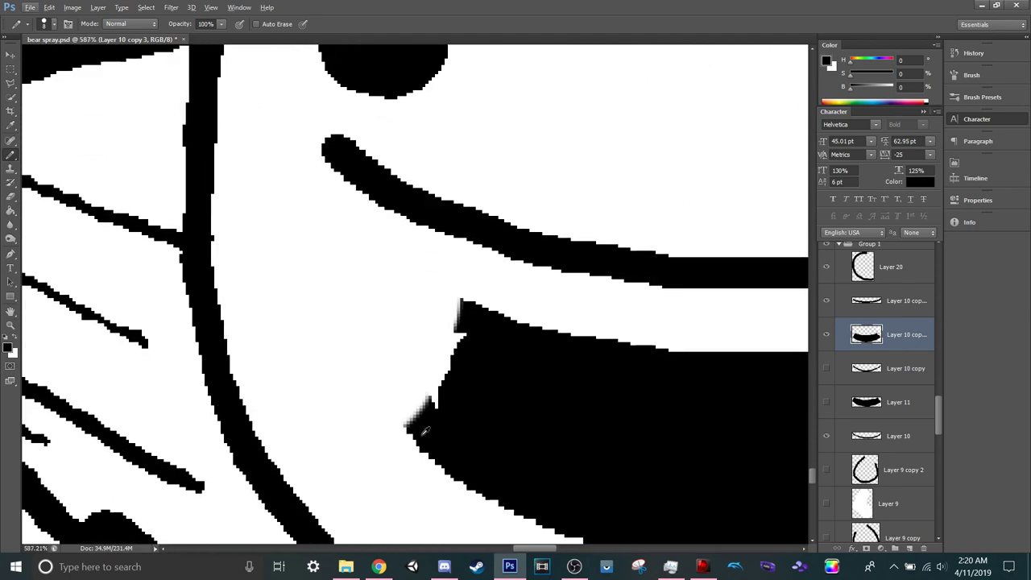
{"action": "mouse_move", "coordinate": [414, 419]}
{"action": "left_mouse_down"}
{"action": "mouse_move", "coordinate": [394, 351]}
{"action": "mouse_move", "coordinate": [395, 274]}
{"action": "mouse_move", "coordinate": [408, 237]}
{"action": "left_mouse_up"}
{"action": "key", "text": "ctrl+z"}
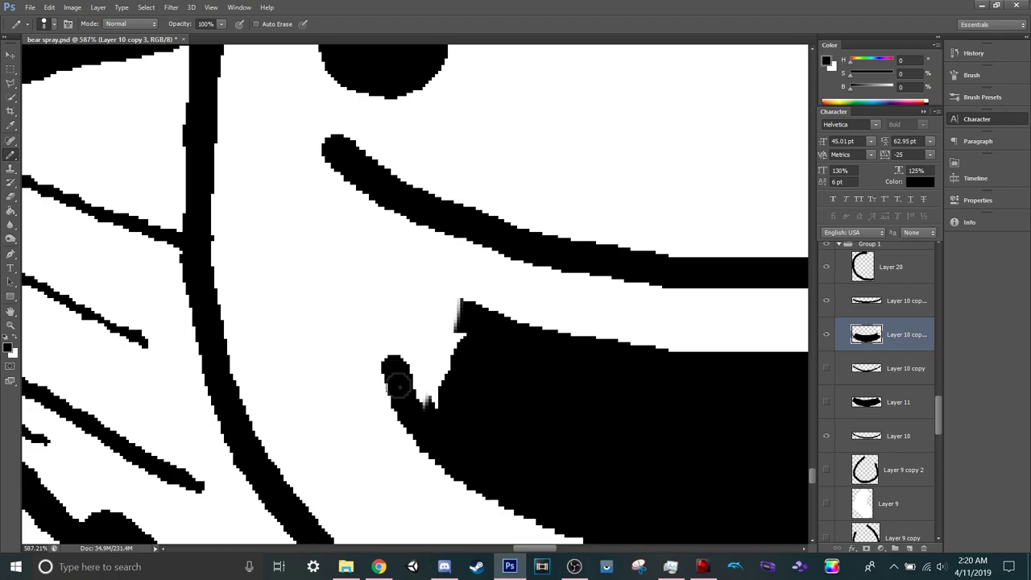
{"action": "mouse_move", "coordinate": [394, 389]}
{"action": "left_mouse_down"}
{"action": "mouse_move", "coordinate": [372, 247]}
{"action": "mouse_move", "coordinate": [366, 197]}
{"action": "left_mouse_up"}
{"action": "key", "text": "ctrl+z"}
{"action": "mouse_move", "coordinate": [390, 363]}
{"action": "left_mouse_down"}
{"action": "mouse_move", "coordinate": [375, 259]}
{"action": "mouse_move", "coordinate": [376, 287]}
{"action": "mouse_move", "coordinate": [384, 209]}
{"action": "mouse_move", "coordinate": [369, 256]}
{"action": "mouse_move", "coordinate": [379, 259]}
{"action": "mouse_move", "coordinate": [392, 214]}
{"action": "left_mouse_up"}
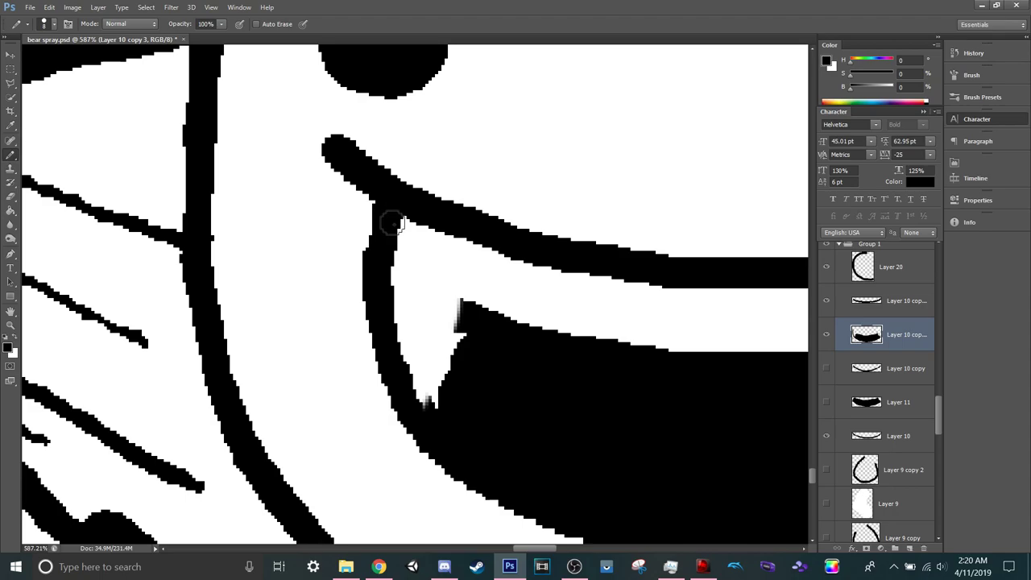
{"action": "left_click_drag", "start_coordinate": [466, 315], "coordinate": [404, 276]}
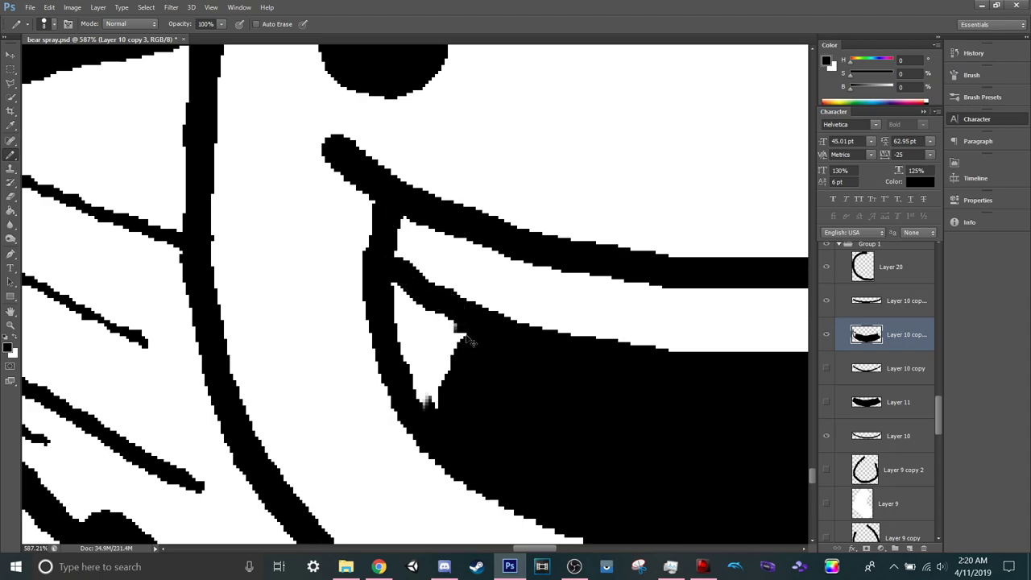
Undo the last stroke, redraw the teeth line at the mouth's left corner, and fill the white gap beneath it with black pencil.
{"action": "key", "text": "ctrl+z"}
{"action": "left_click_drag", "start_coordinate": [477, 326], "coordinate": [383, 275]}
{"action": "mouse_move", "coordinate": [463, 339]}
{"action": "left_mouse_down"}
{"action": "mouse_move", "coordinate": [408, 297]}
{"action": "mouse_move", "coordinate": [442, 404]}
{"action": "mouse_move", "coordinate": [408, 327]}
{"action": "mouse_move", "coordinate": [418, 383]}
{"action": "mouse_move", "coordinate": [438, 386]}
{"action": "mouse_move", "coordinate": [436, 330]}
{"action": "mouse_move", "coordinate": [456, 383]}
{"action": "mouse_move", "coordinate": [425, 326]}
{"action": "mouse_move", "coordinate": [440, 413]}
{"action": "left_mouse_up"}
{"action": "scroll", "coordinate": [457, 395], "scroll_direction": "down", "scroll_amount": 5}
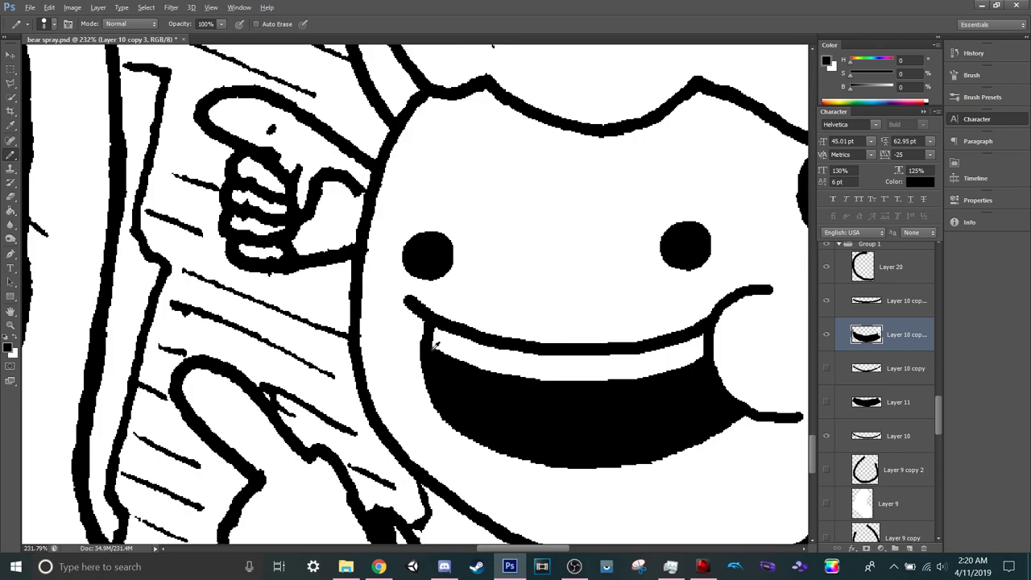
{"action": "scroll", "coordinate": [426, 340], "scroll_direction": "up", "scroll_amount": 5}
{"action": "mouse_move", "coordinate": [427, 333]}
{"action": "left_mouse_down"}
{"action": "mouse_move", "coordinate": [432, 293]}
{"action": "mouse_move", "coordinate": [430, 326]}
{"action": "left_mouse_up"}
{"action": "scroll", "coordinate": [429, 326], "scroll_direction": "down", "scroll_amount": 10}
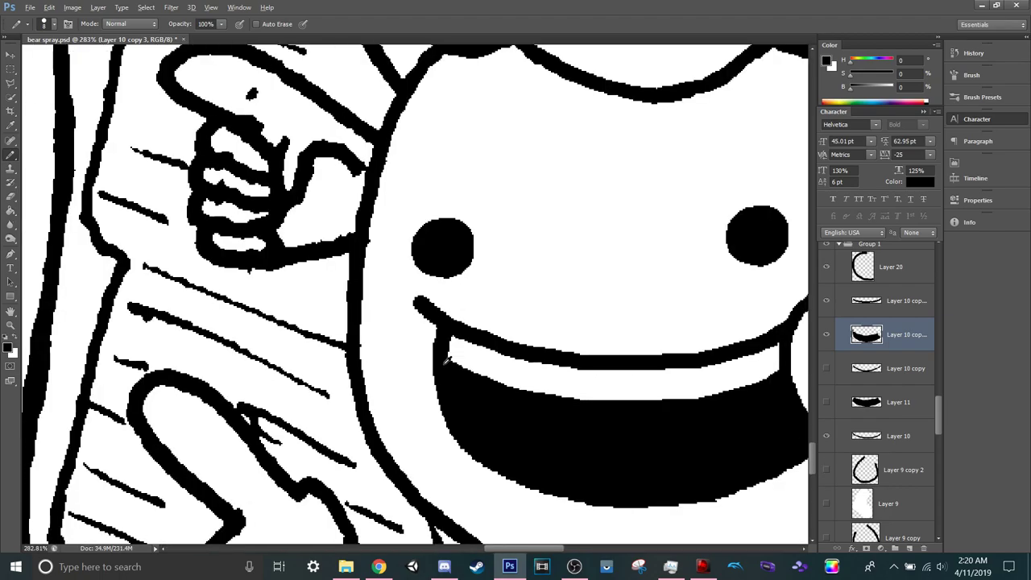
Show the hidden eyebrow layers, Layer 7 and Layer 7 copy, on the grinning face.
{"action": "scroll", "coordinate": [883, 340], "scroll_direction": "up", "scroll_amount": 4}
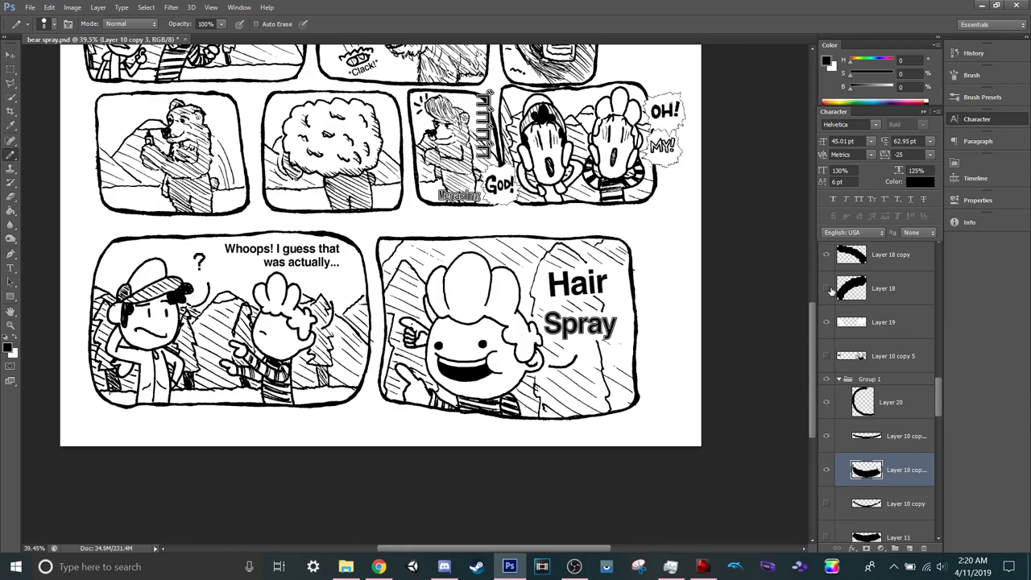
{"action": "scroll", "coordinate": [903, 444], "scroll_direction": "down", "scroll_amount": 5}
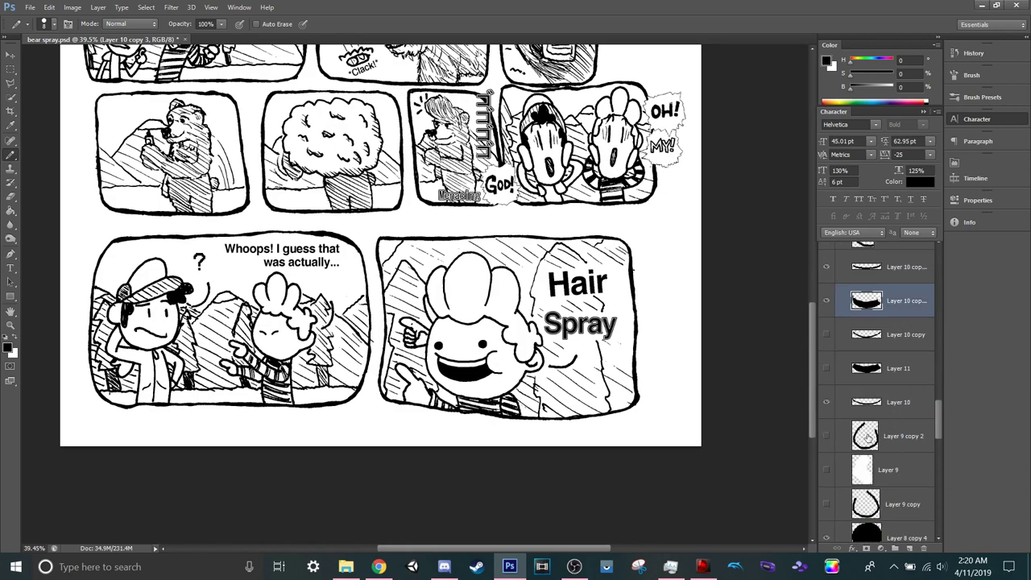
{"action": "scroll", "coordinate": [830, 377], "scroll_direction": "down", "scroll_amount": 3}
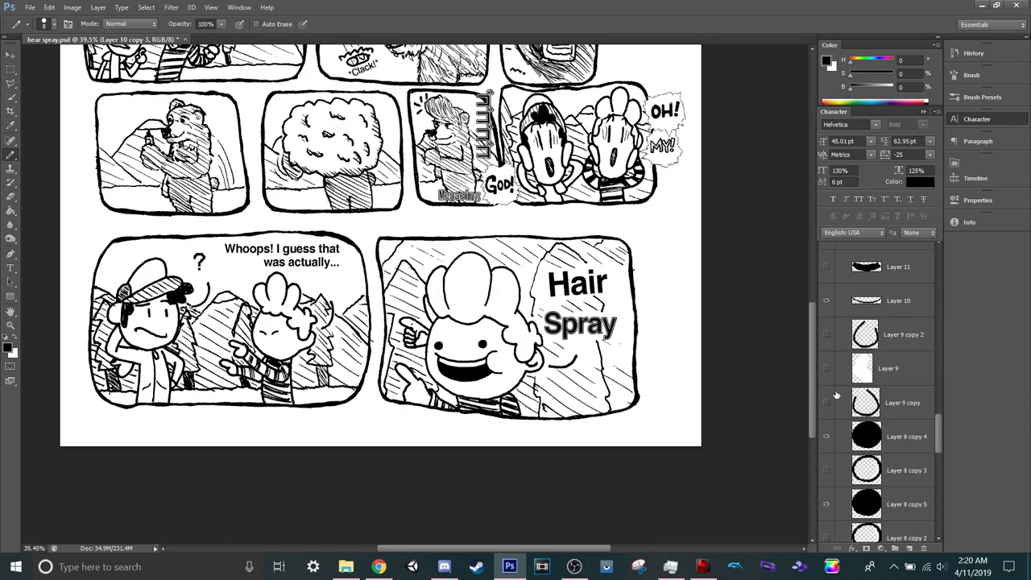
{"action": "left_click", "coordinate": [827, 405]}
{"action": "scroll", "coordinate": [836, 422], "scroll_direction": "down", "scroll_amount": 6}
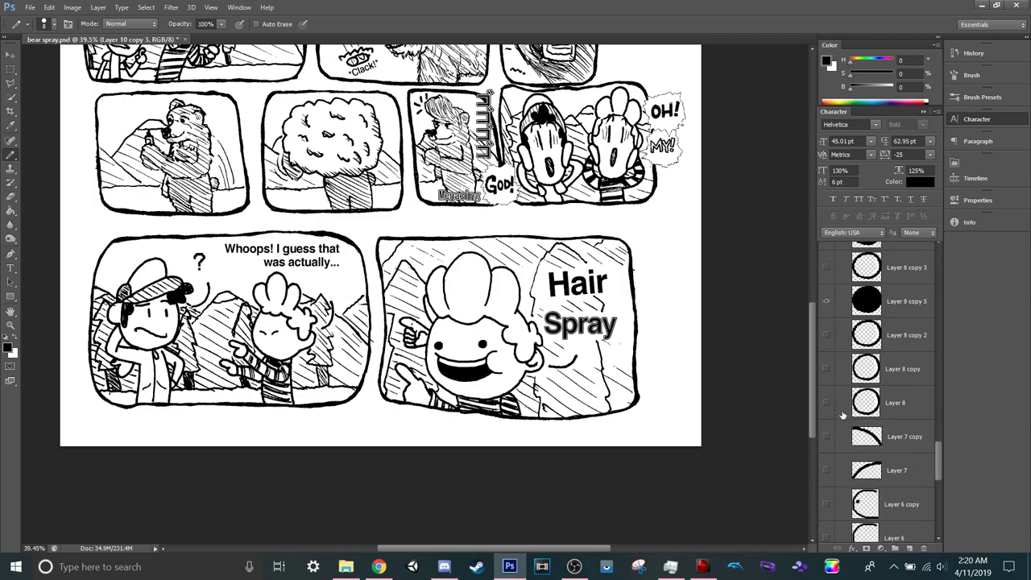
{"action": "left_click", "coordinate": [830, 470]}
Duplicate both eyebrow layers and hide the original Layer 7 and Layer 7 copy.
{"action": "left_click", "coordinate": [880, 470]}
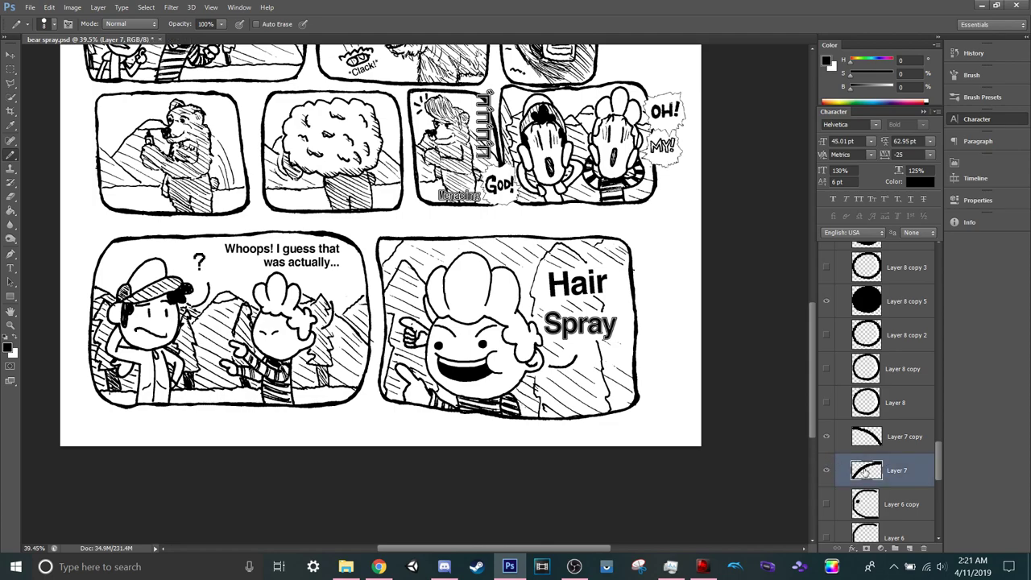
{"action": "left_click", "coordinate": [889, 444], "text": "shift"}
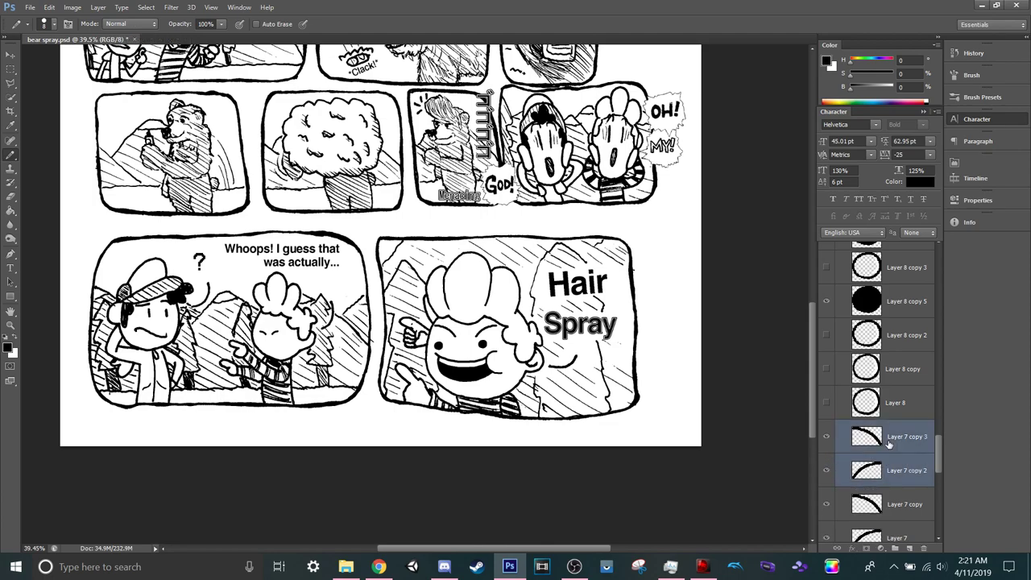
{"action": "key", "text": "ctrl+j"}
{"action": "left_click_drag", "start_coordinate": [825, 435], "coordinate": [833, 466]}
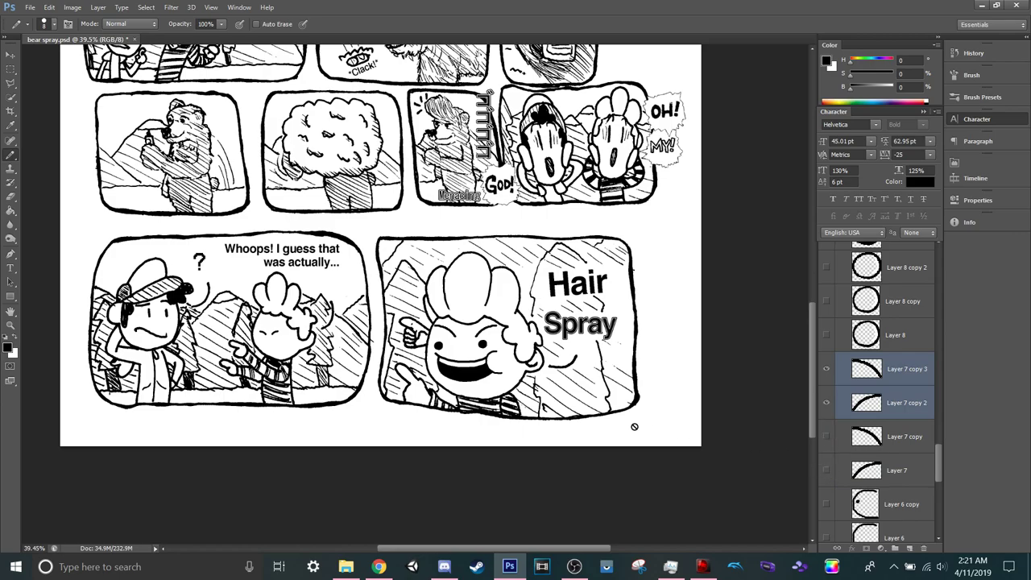
{"action": "key", "text": "v"}
{"action": "scroll", "coordinate": [477, 335], "scroll_direction": "up", "scroll_amount": 6}
{"action": "left_click", "coordinate": [475, 330]}
{"action": "left_click_drag", "start_coordinate": [479, 337], "coordinate": [459, 337]}
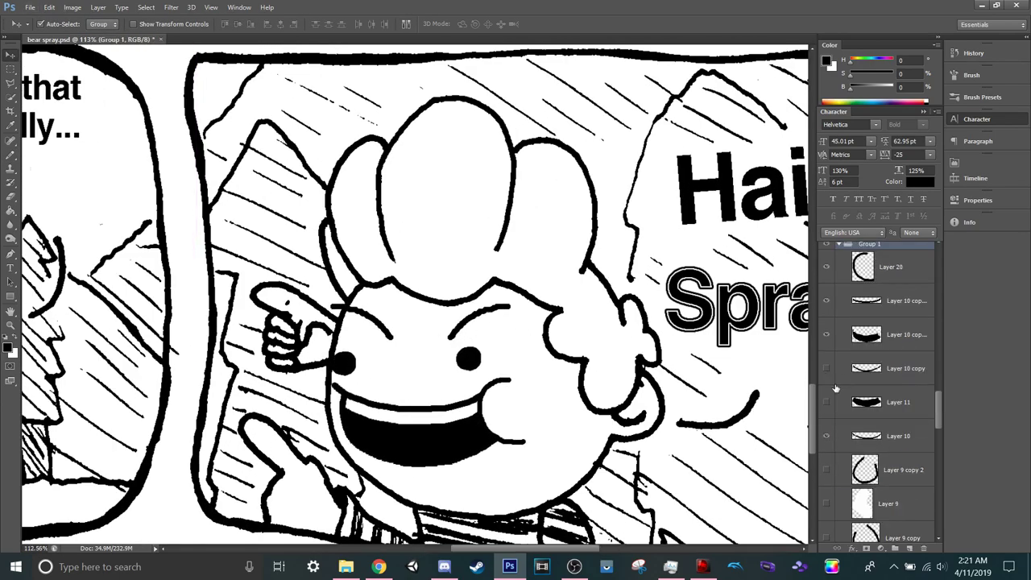
{"action": "key", "text": "ctrl+z"}
Flip the grinning face's left eyebrow on Layer 7 copy 3 vertically with Free Transform.
{"action": "left_click", "coordinate": [867, 372]}
{"action": "scroll", "coordinate": [874, 395], "scroll_direction": "down", "scroll_amount": 5}
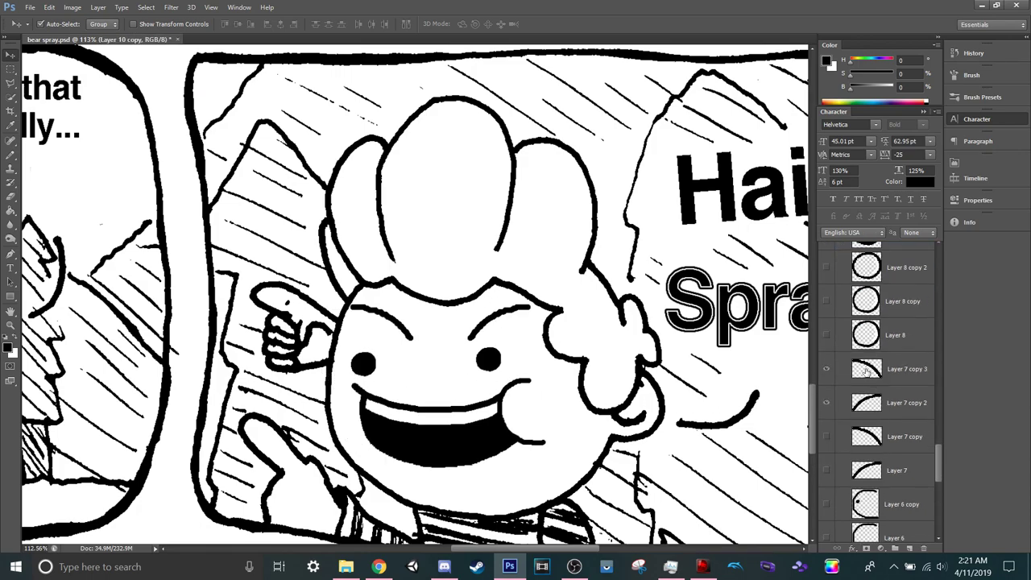
{"action": "left_click", "coordinate": [867, 371]}
{"action": "left_click", "coordinate": [826, 368]}
{"action": "key", "text": "ctrl+t"}
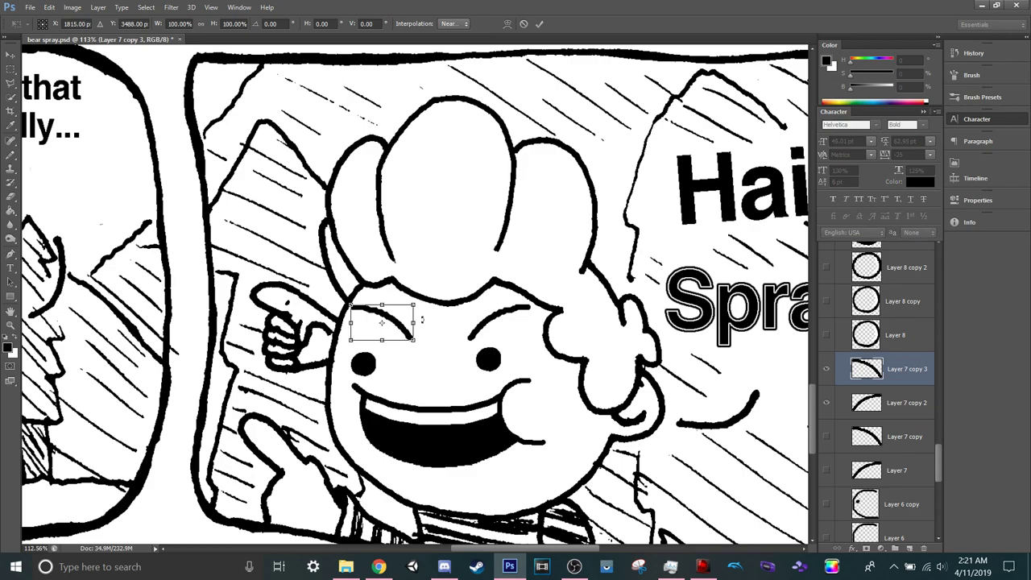
{"action": "right_click", "coordinate": [404, 322]}
{"action": "left_click", "coordinate": [485, 494]}
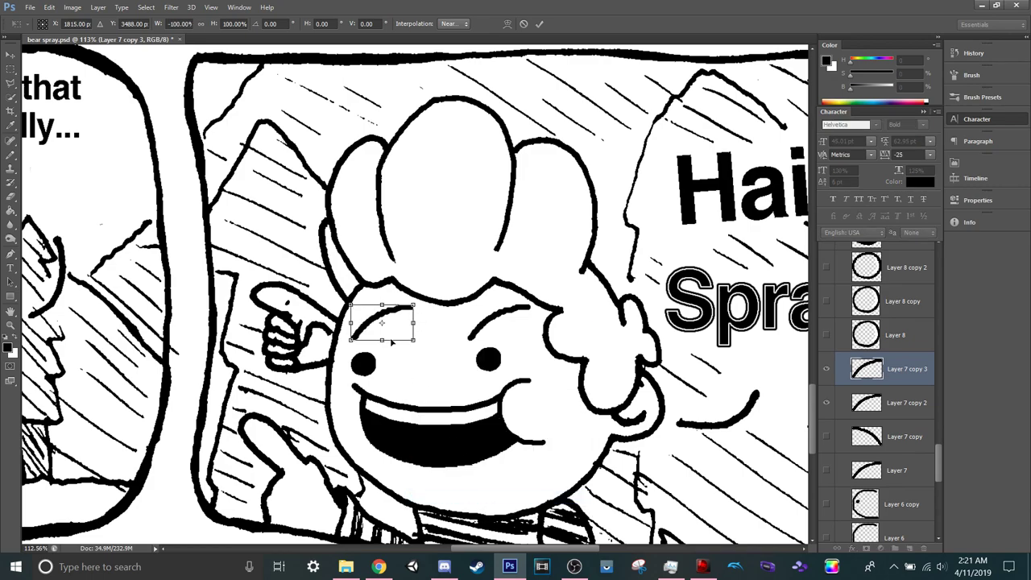
{"action": "right_click", "coordinate": [389, 324]}
{"action": "left_click", "coordinate": [452, 501]}
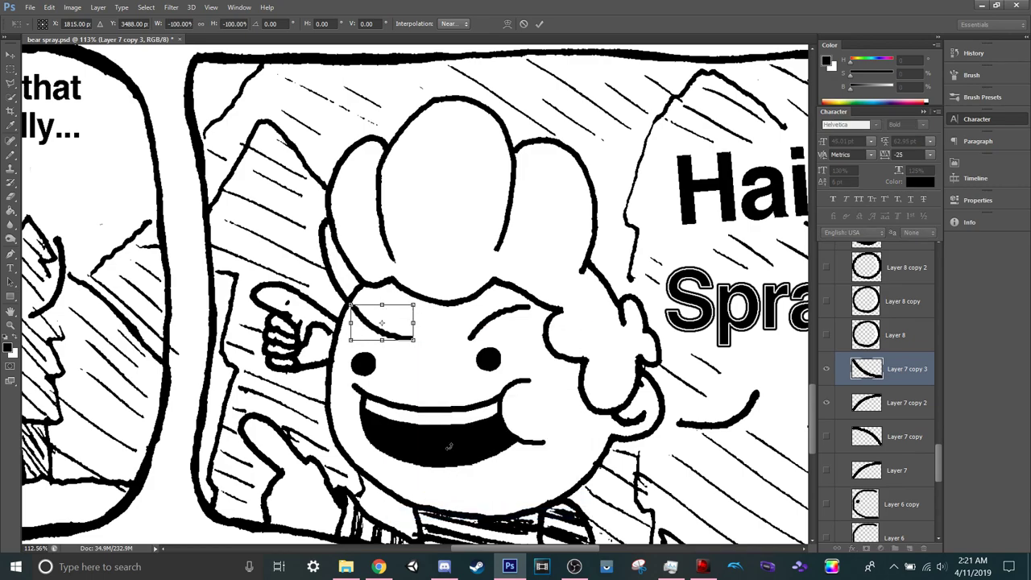
{"action": "right_click", "coordinate": [388, 324]}
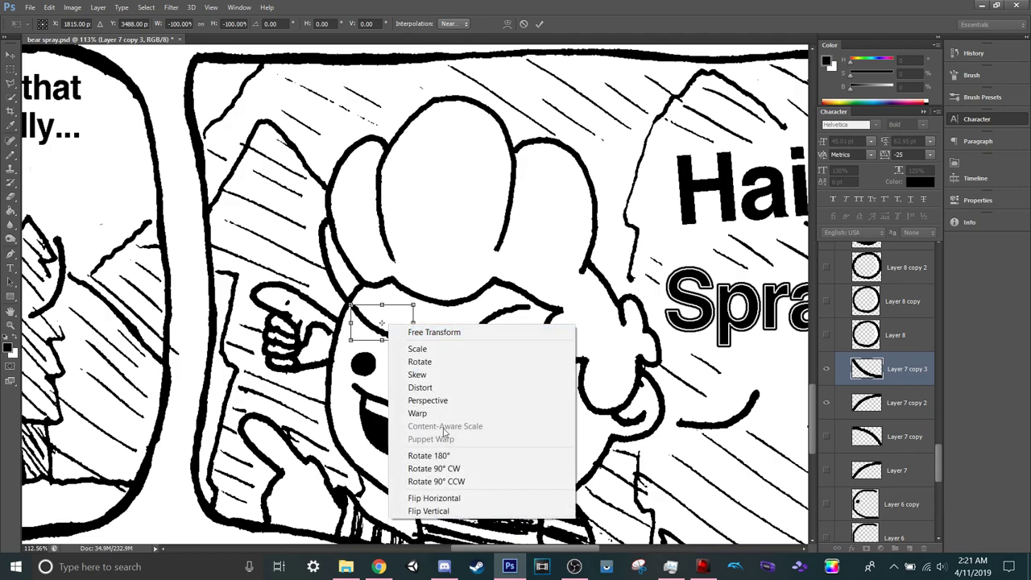
{"action": "left_click", "coordinate": [455, 500]}
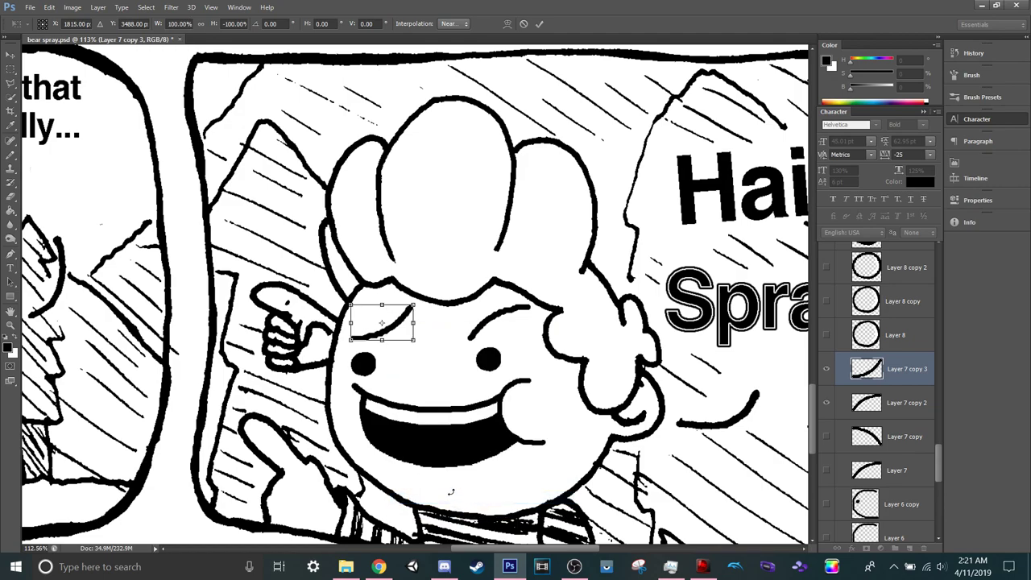
{"action": "left_click", "coordinate": [538, 23]}
Flip the grinning face's right eyebrow on Layer 7 copy 2 vertically with Free Transform.
{"action": "left_click", "coordinate": [883, 401]}
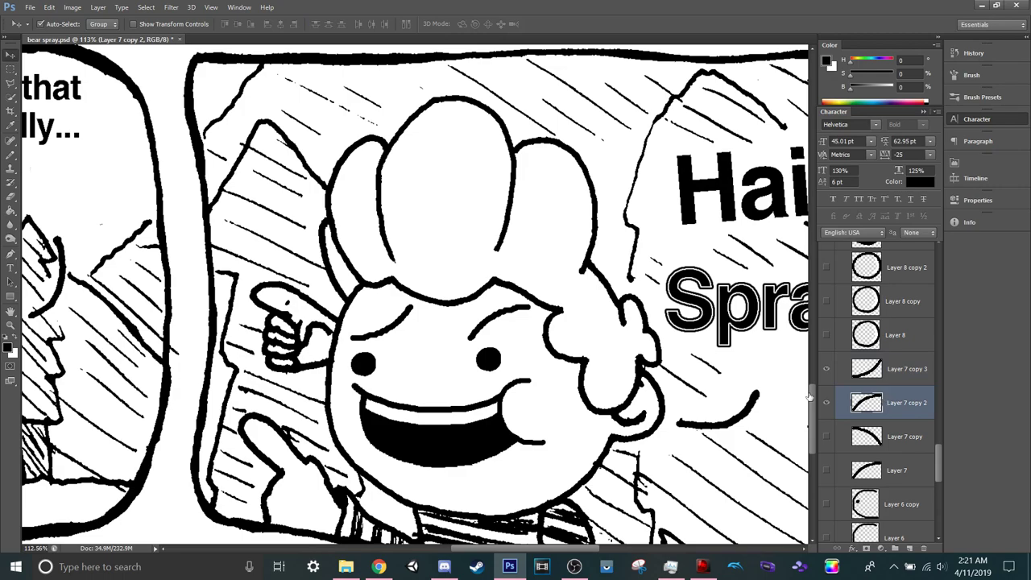
{"action": "key", "text": "ctrl+t"}
{"action": "right_click", "coordinate": [508, 325]}
{"action": "left_click", "coordinate": [552, 513]}
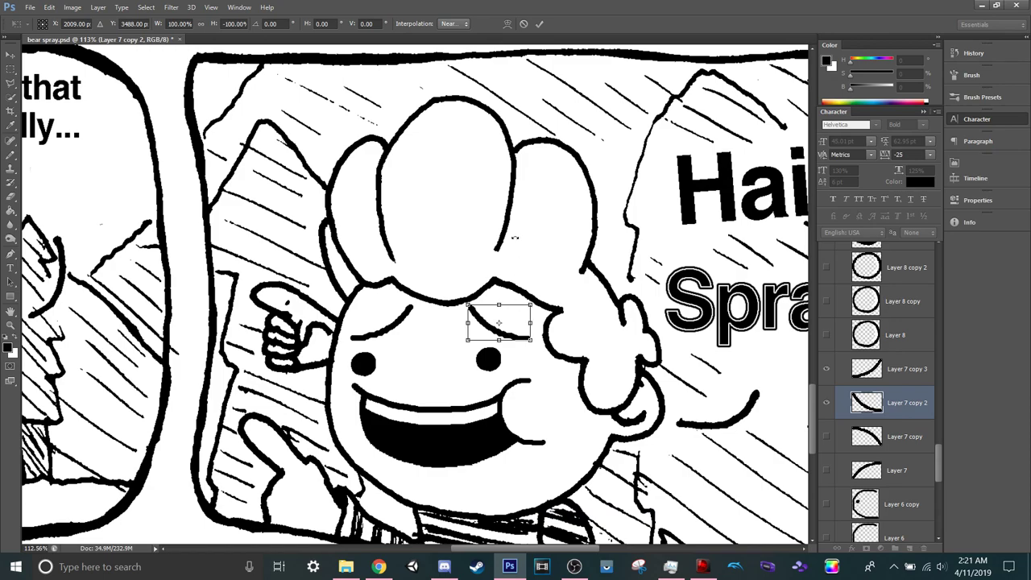
{"action": "left_click", "coordinate": [540, 25]}
{"action": "scroll", "coordinate": [464, 207], "scroll_direction": "down", "scroll_amount": 6}
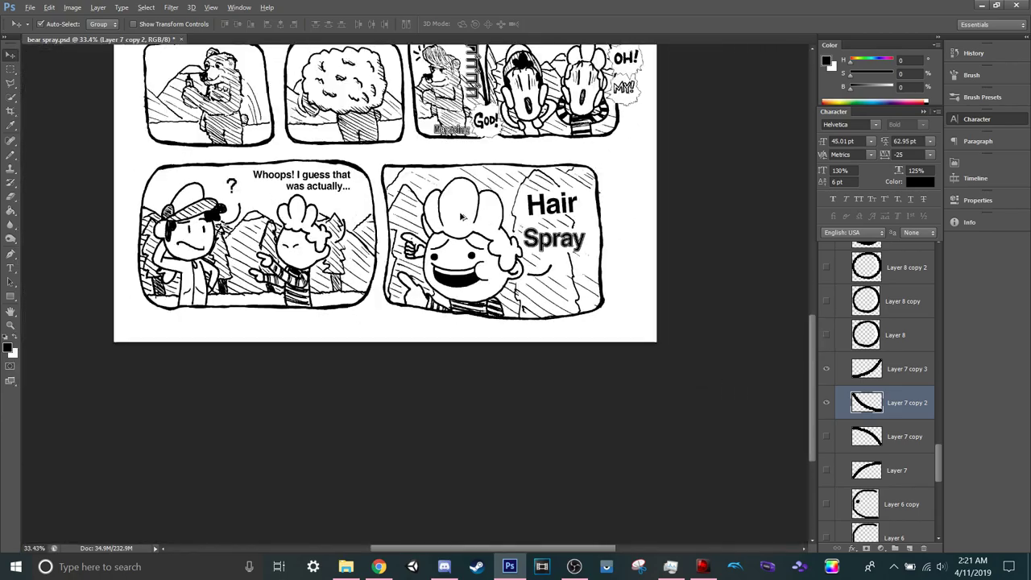
{"action": "scroll", "coordinate": [447, 482], "scroll_direction": "up", "scroll_amount": 6}
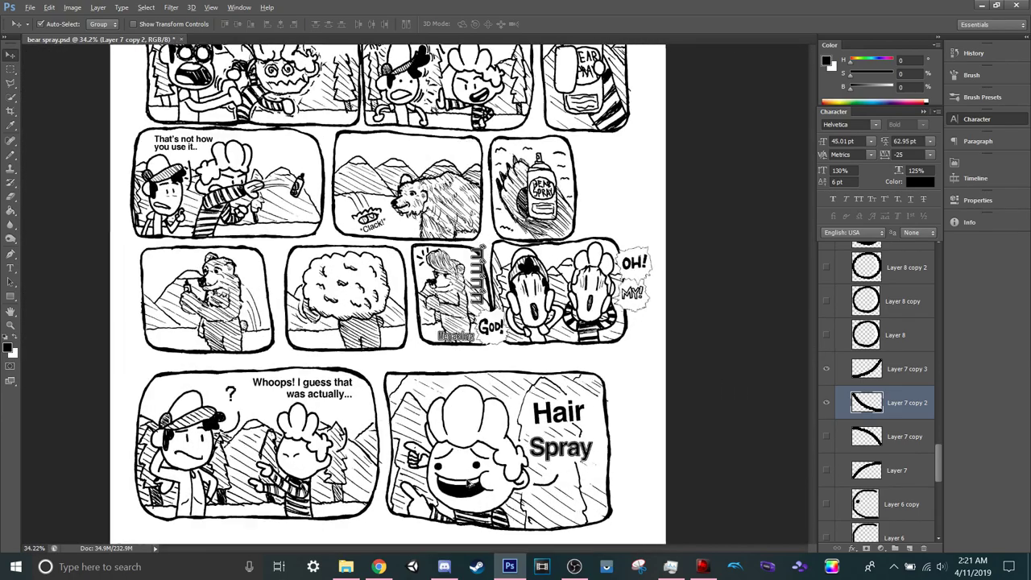
Add a new layer above Layer 20 in Group 1 and draw a small arched nose between the eyes and mouth with black pencil.
{"action": "key", "text": "alt"}
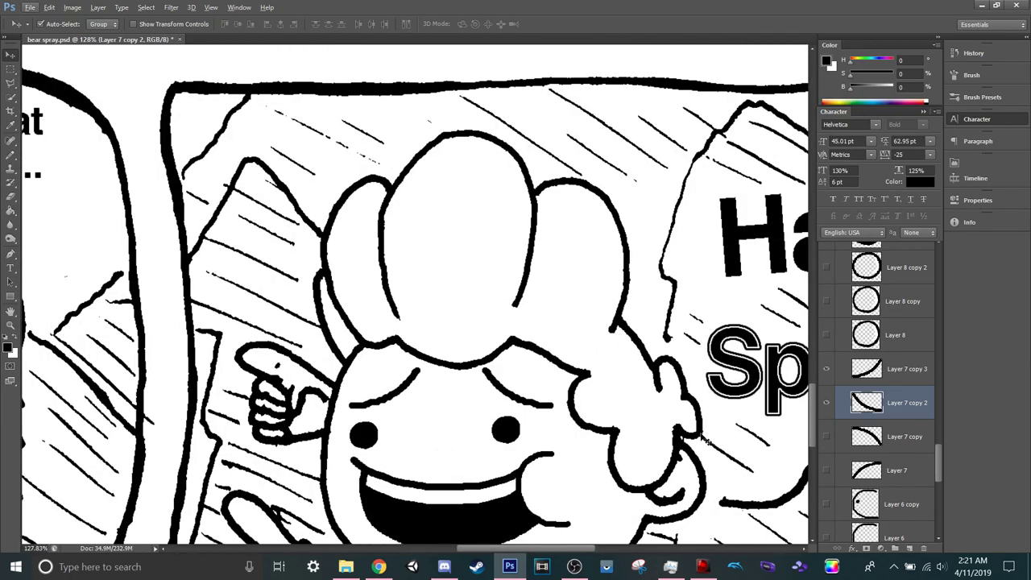
{"action": "scroll", "coordinate": [872, 425], "scroll_direction": "up", "scroll_amount": 5}
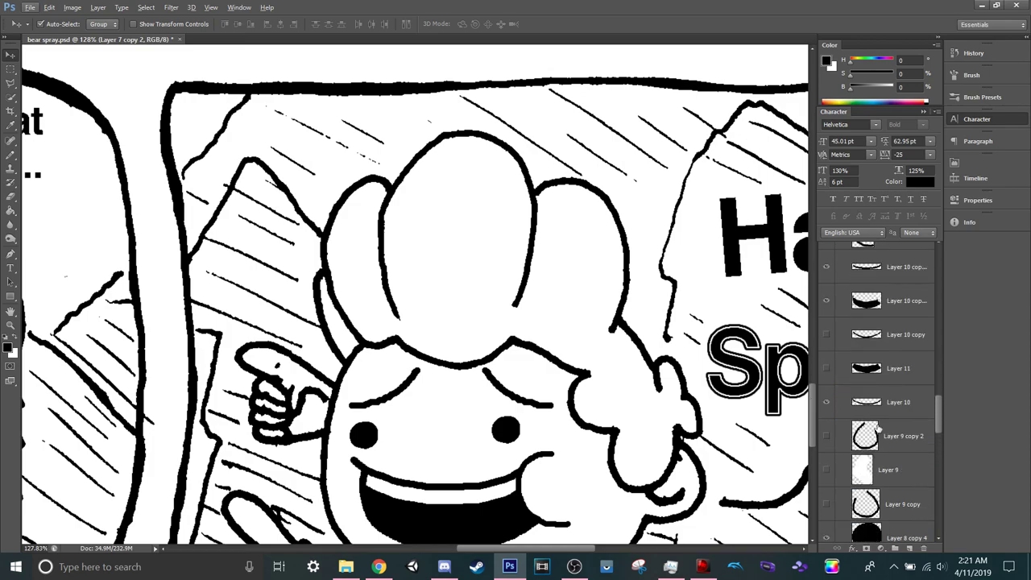
{"action": "scroll", "coordinate": [878, 419], "scroll_direction": "up", "scroll_amount": 2}
{"action": "left_click", "coordinate": [876, 376]}
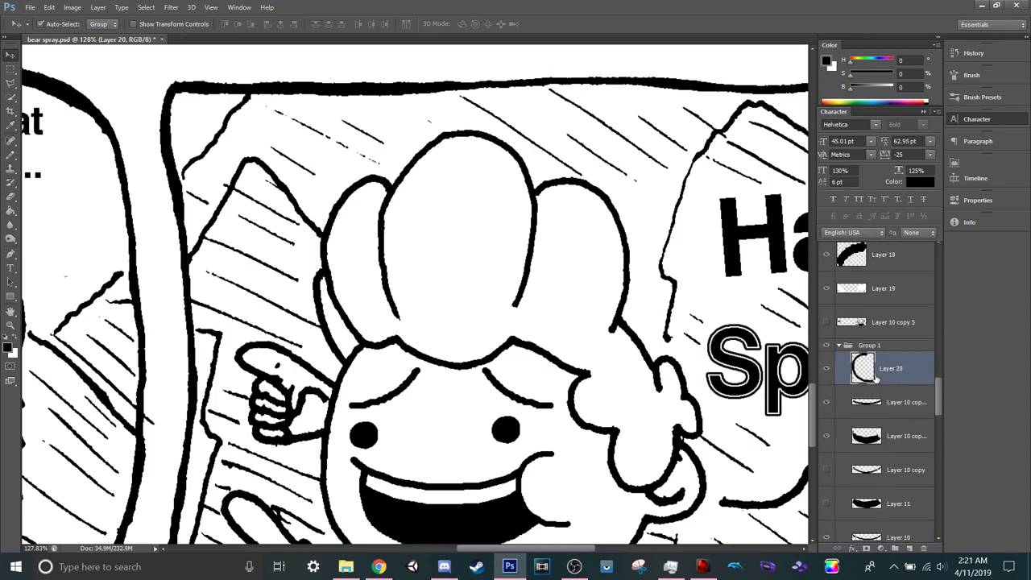
{"action": "key", "text": "ctrl+shift+alt+n"}
{"action": "key", "text": "b"}
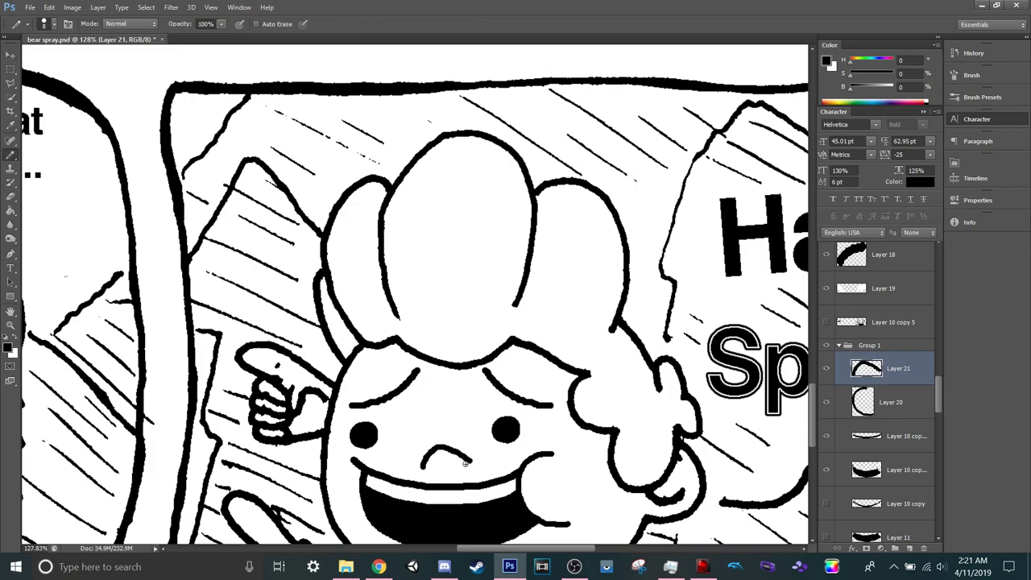
Shift the nose curve on Layer 21 slightly left and rotate it -3.51°.
{"action": "key", "text": "v"}
{"action": "left_click_drag", "start_coordinate": [479, 472], "coordinate": [471, 471]}
{"action": "key", "text": "Left"}
{"action": "key", "text": "Left"}
{"action": "key", "text": "Left"}
{"action": "key", "text": "Left"}
{"action": "key", "text": "Left"}
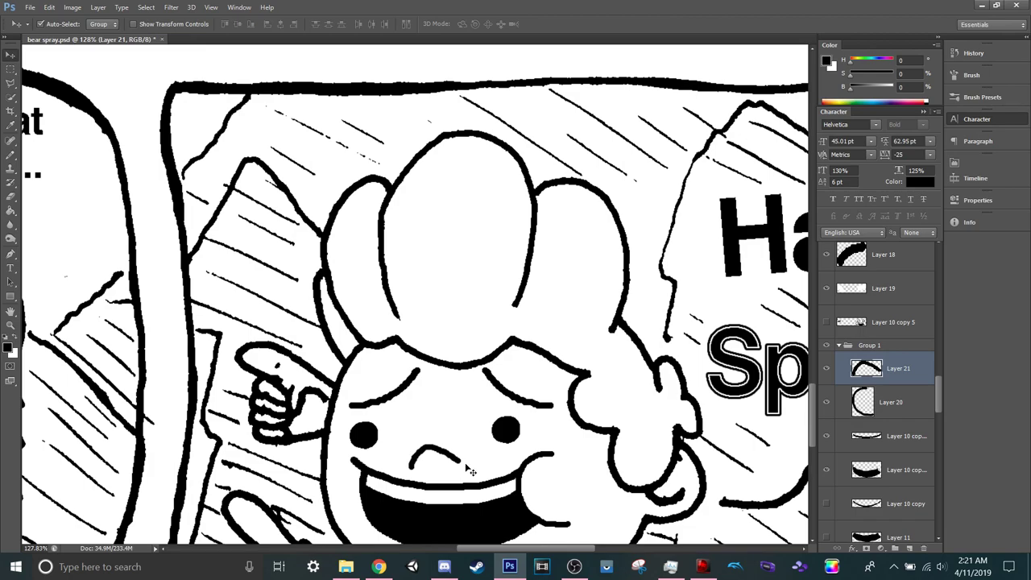
{"action": "key", "text": "ctrl+t"}
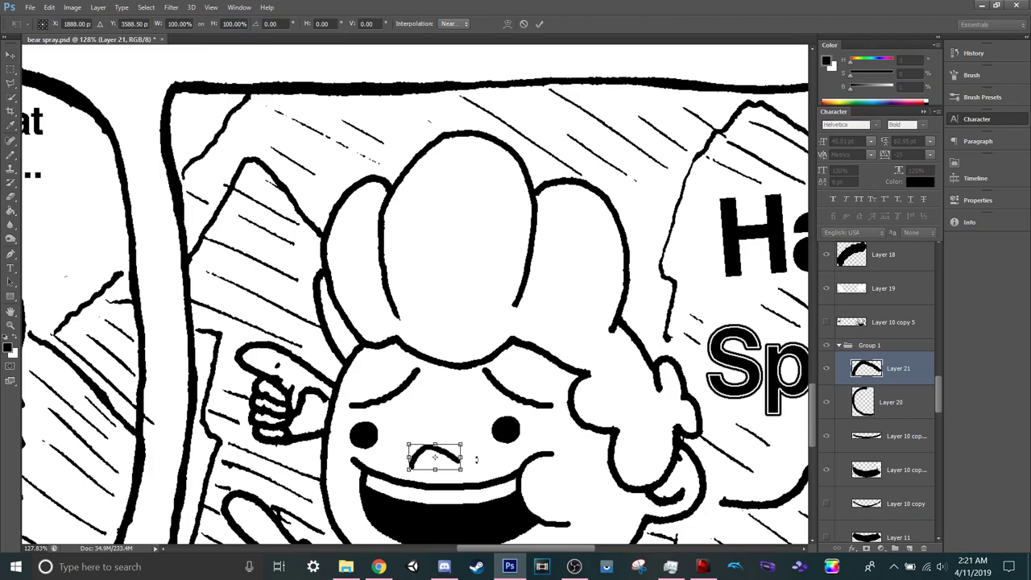
{"action": "key", "text": "Return"}
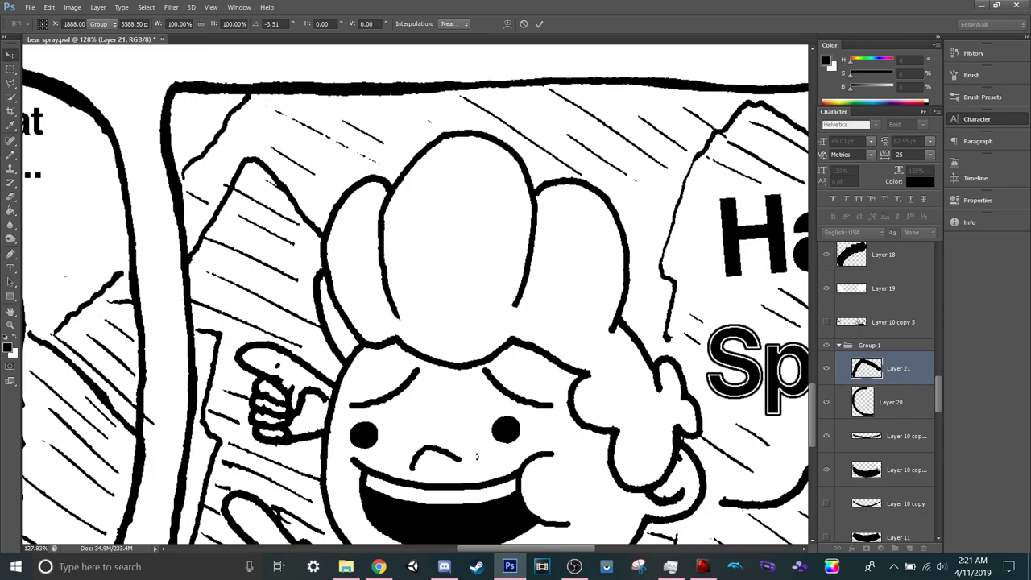
Check the reworked face against the whole comic page and save the document.
{"action": "scroll", "coordinate": [479, 460], "scroll_direction": "down", "scroll_amount": 2}
{"action": "left_click_drag", "start_coordinate": [498, 449], "coordinate": [368, 456]}
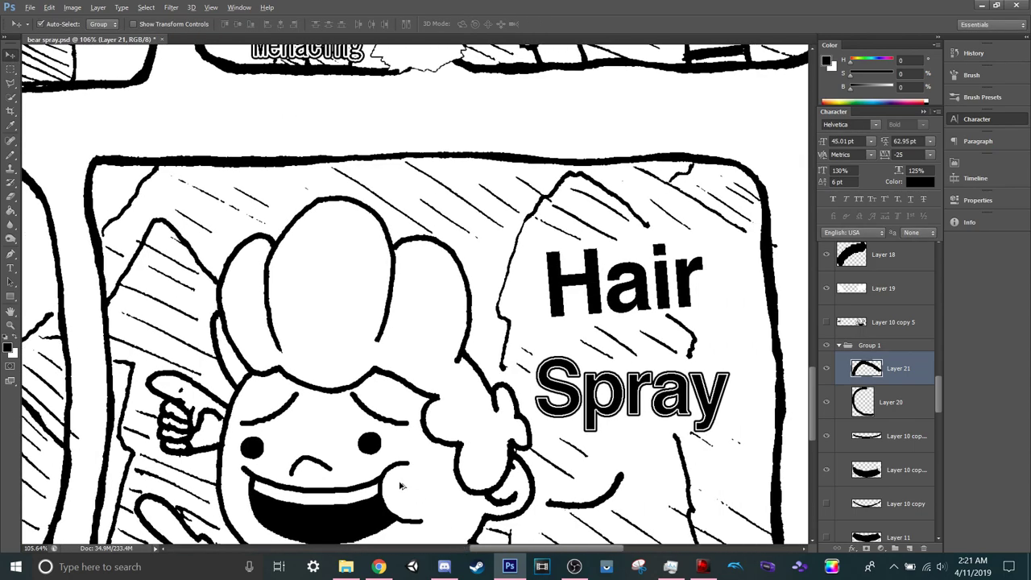
{"action": "scroll", "coordinate": [367, 455], "scroll_direction": "down", "scroll_amount": 8}
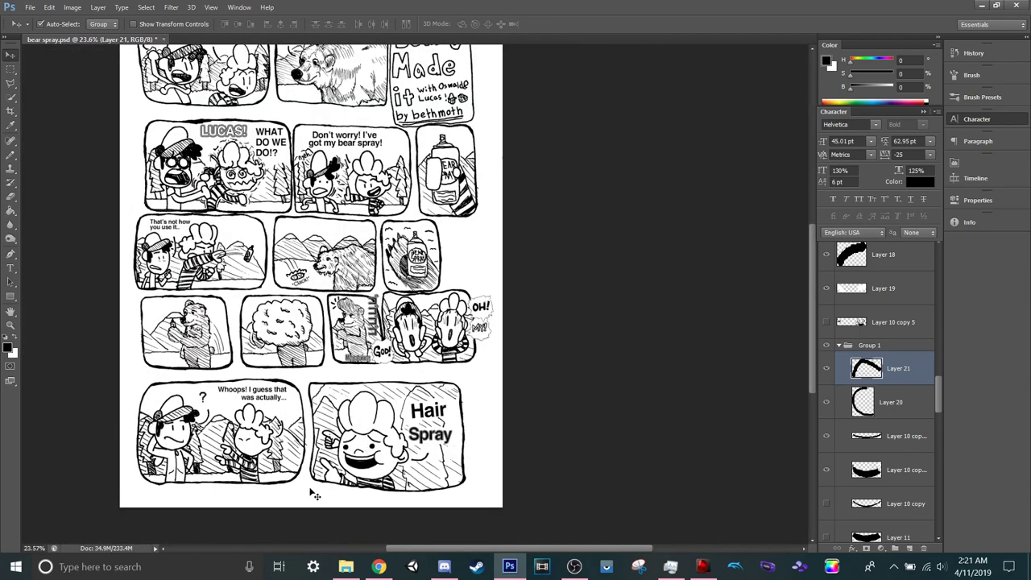
{"action": "scroll", "coordinate": [283, 484], "scroll_direction": "up", "scroll_amount": 7}
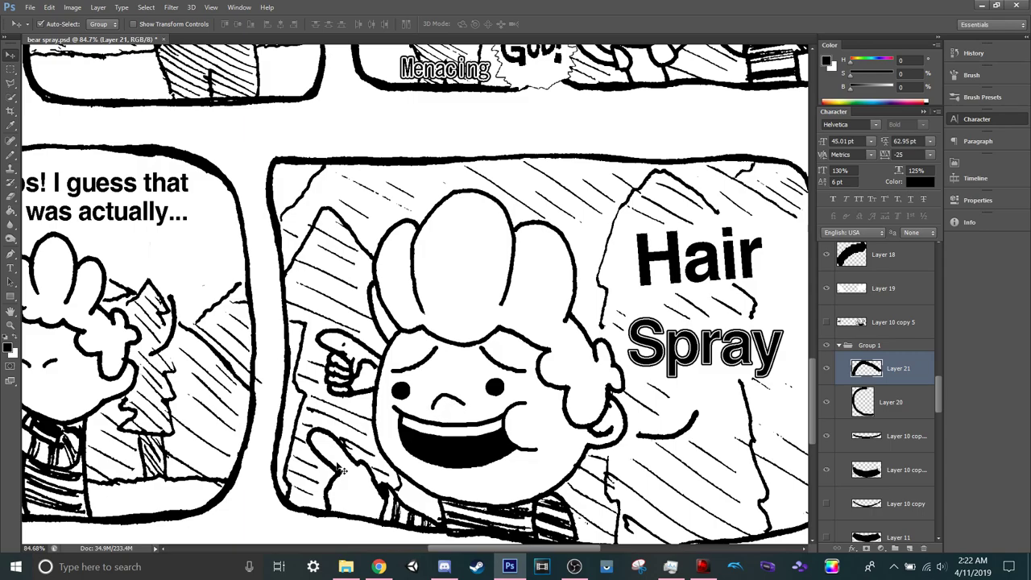
{"action": "key", "text": "ctrl+0"}
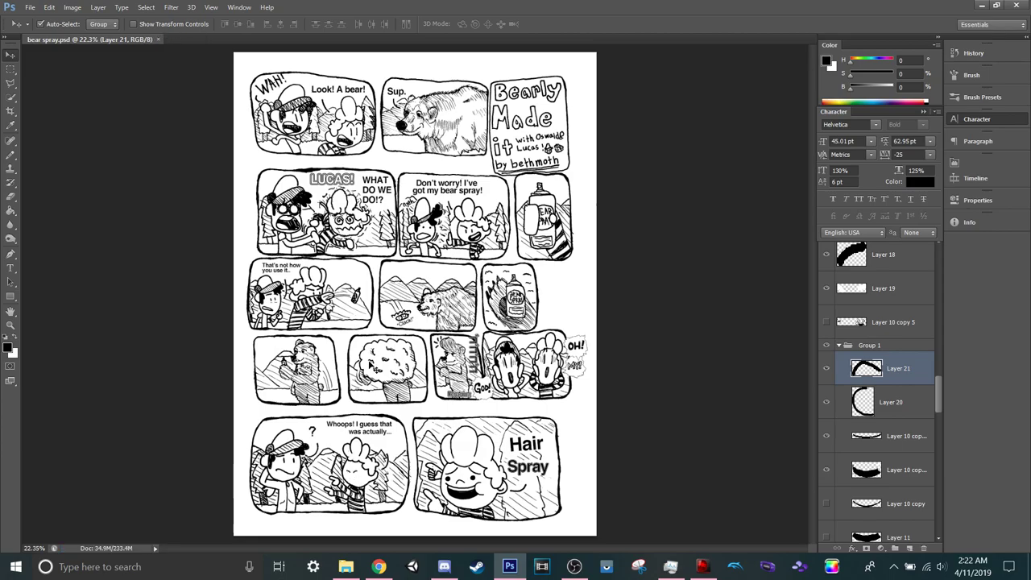
Show Layer 4 copy, Layer 4, Layer 5, Layer 3 and Layer 3 copy to add eyebrows and eyes in the "Whoops!" panel.
{"action": "scroll", "coordinate": [368, 478], "scroll_direction": "up", "scroll_amount": 10}
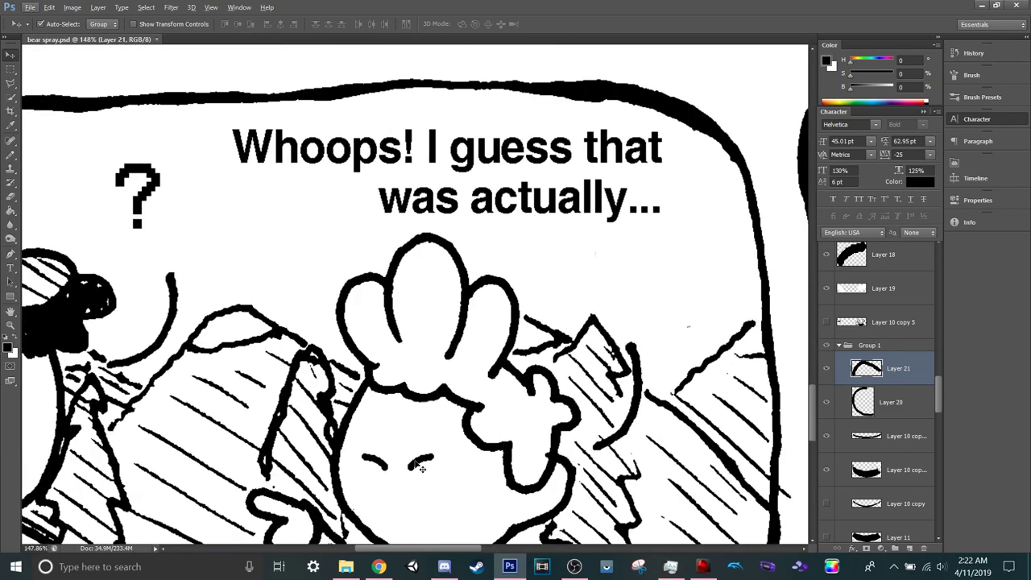
{"action": "left_click", "coordinate": [421, 468]}
{"action": "scroll", "coordinate": [886, 359], "scroll_direction": "up", "scroll_amount": 7}
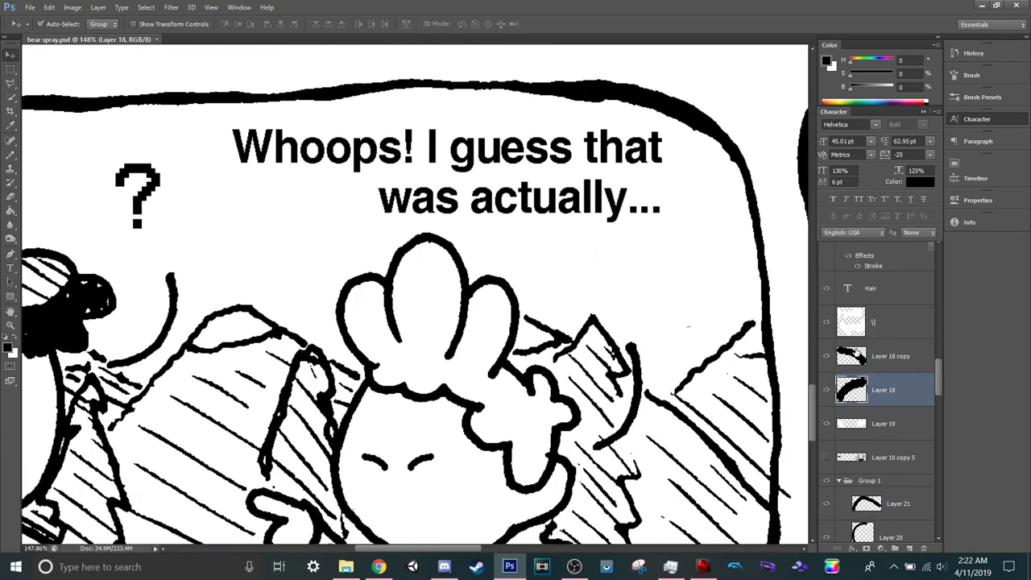
{"action": "scroll", "coordinate": [853, 352], "scroll_direction": "up", "scroll_amount": 4}
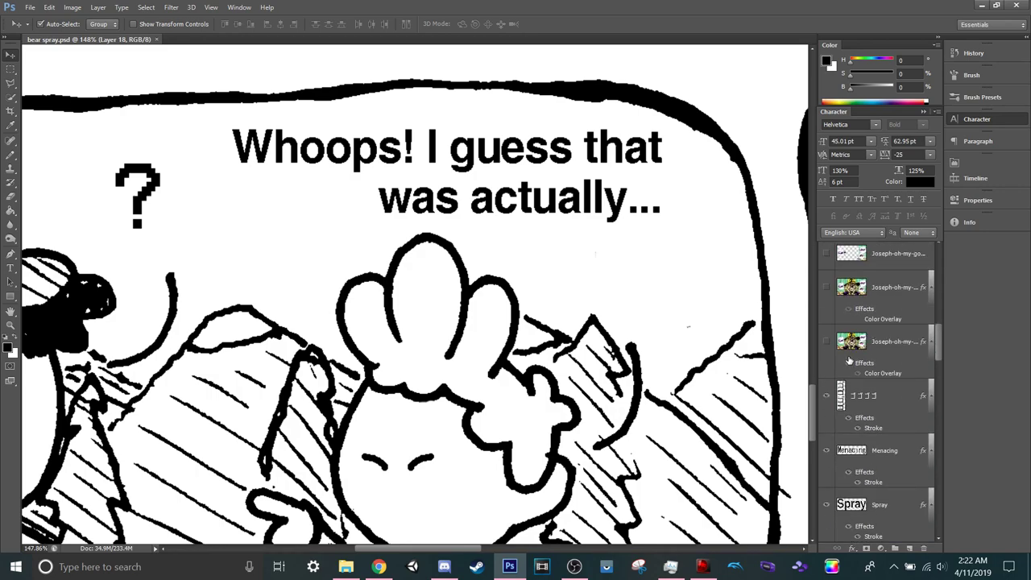
{"action": "scroll", "coordinate": [849, 363], "scroll_direction": "down", "scroll_amount": 5}
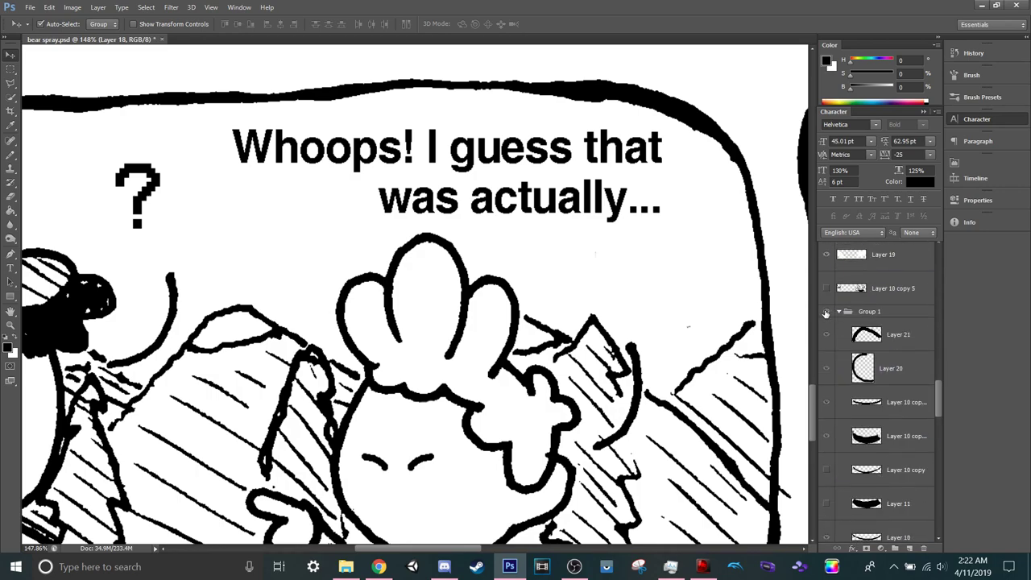
{"action": "scroll", "coordinate": [841, 339], "scroll_direction": "down", "scroll_amount": 10}
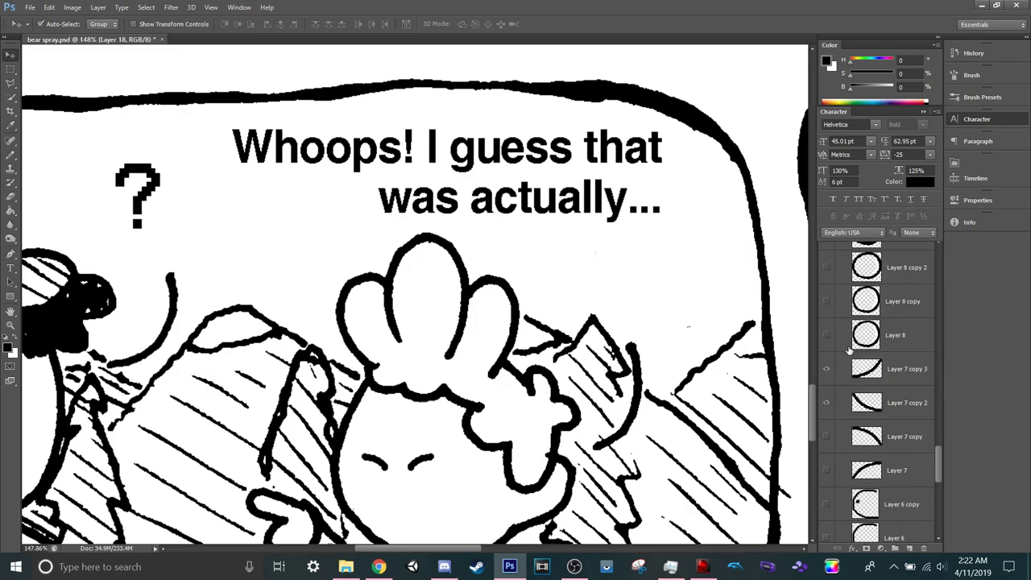
{"action": "scroll", "coordinate": [827, 440], "scroll_direction": "down", "scroll_amount": 6}
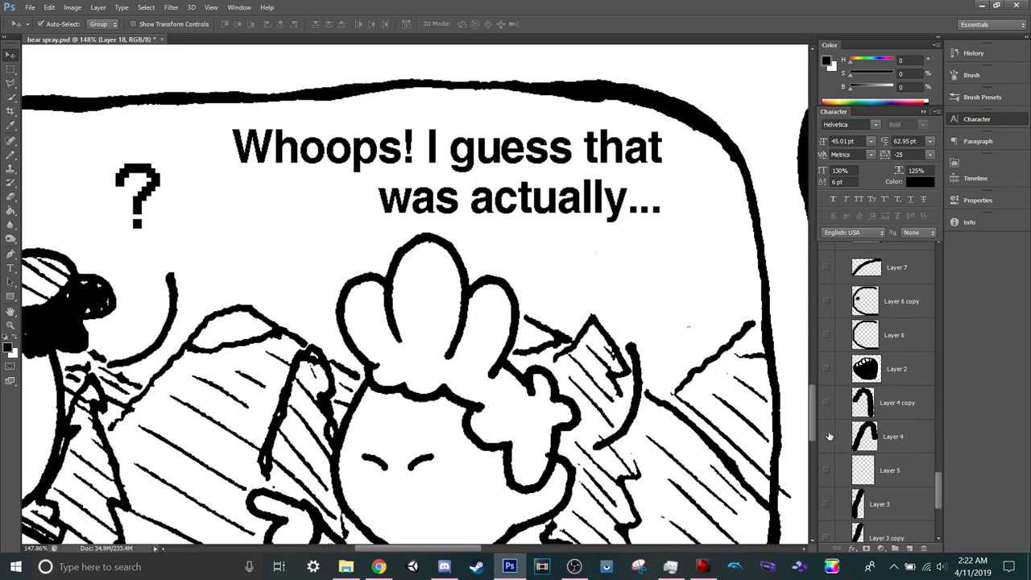
{"action": "left_click", "coordinate": [829, 408]}
{"action": "left_click", "coordinate": [829, 437]}
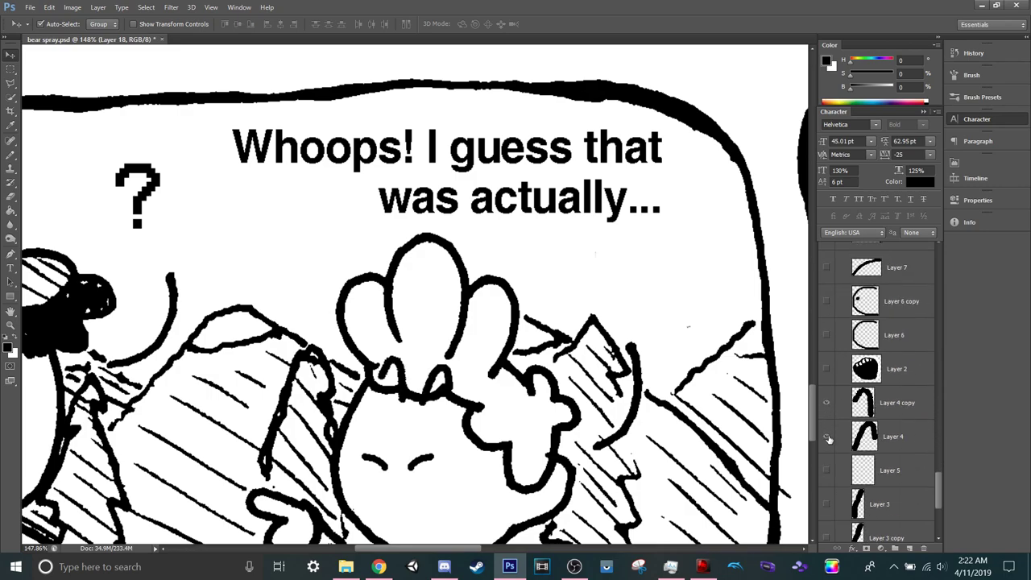
{"action": "left_click", "coordinate": [829, 469]}
{"action": "scroll", "coordinate": [830, 459], "scroll_direction": "down", "scroll_amount": 2}
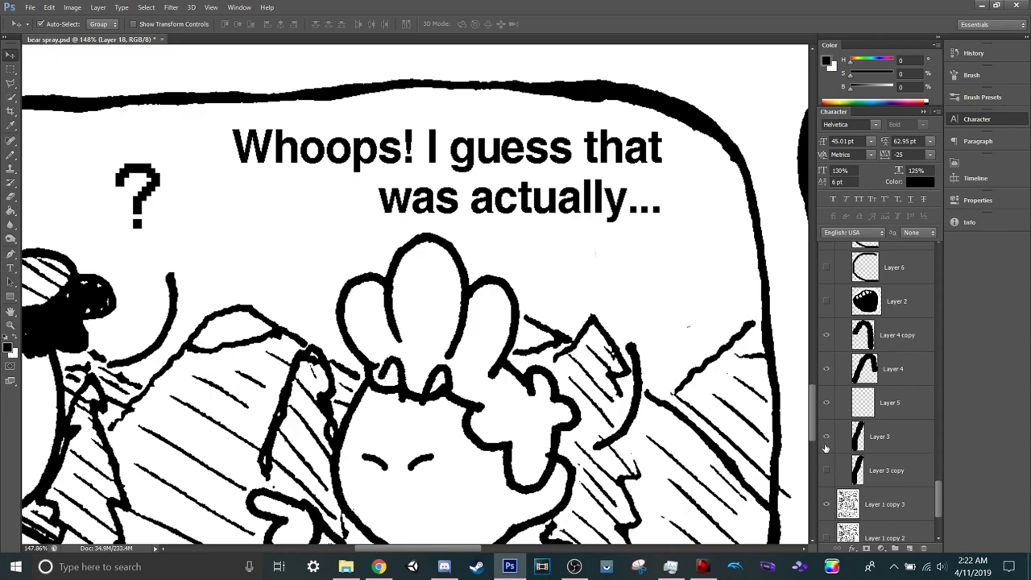
{"action": "left_click", "coordinate": [829, 465]}
{"action": "scroll", "coordinate": [474, 443], "scroll_direction": "down", "scroll_amount": 3}
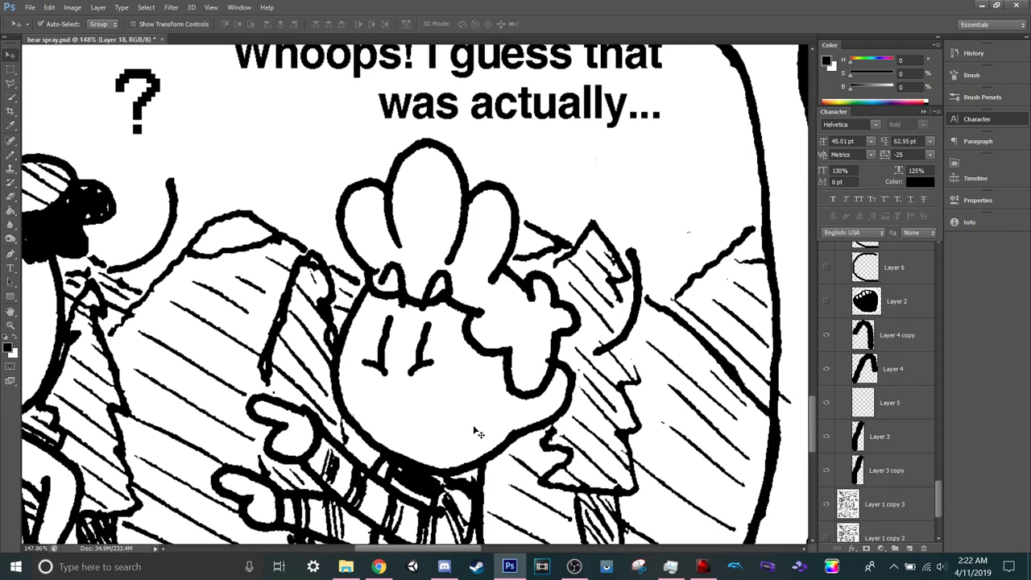
Give the pointing character in the "Whoops!" panel a smiling open mouth by showing Layer 10 copy 5 instead of Layer 2.
{"action": "left_click", "coordinate": [827, 301]}
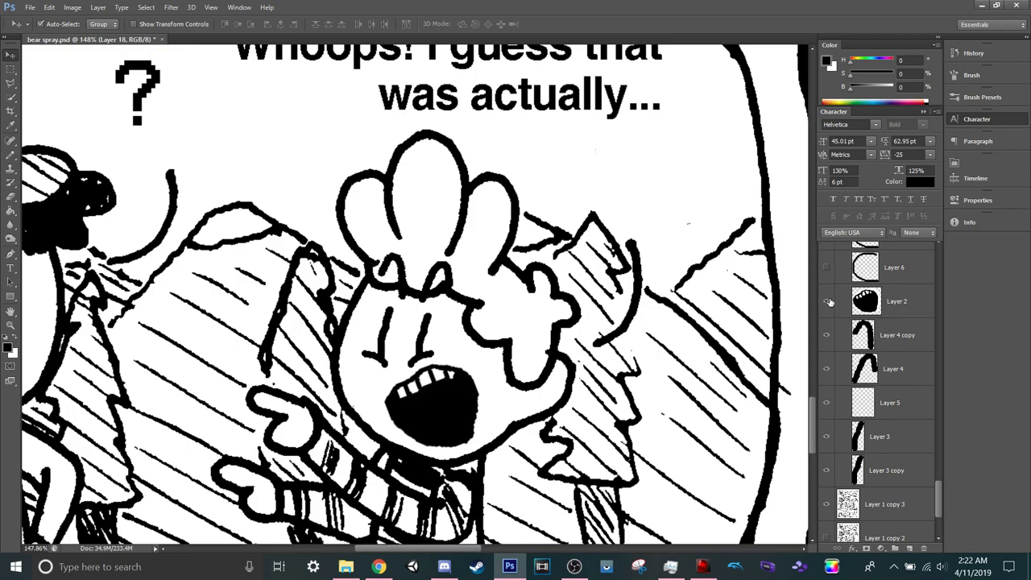
{"action": "left_click", "coordinate": [828, 301]}
{"action": "scroll", "coordinate": [855, 358], "scroll_direction": "down", "scroll_amount": 3}
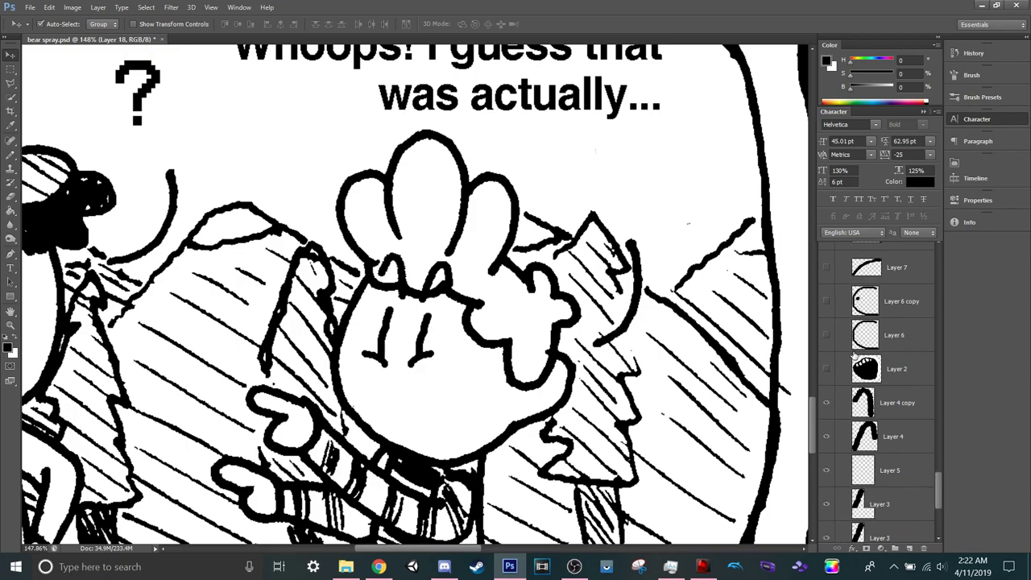
{"action": "scroll", "coordinate": [853, 375], "scroll_direction": "up", "scroll_amount": 10}
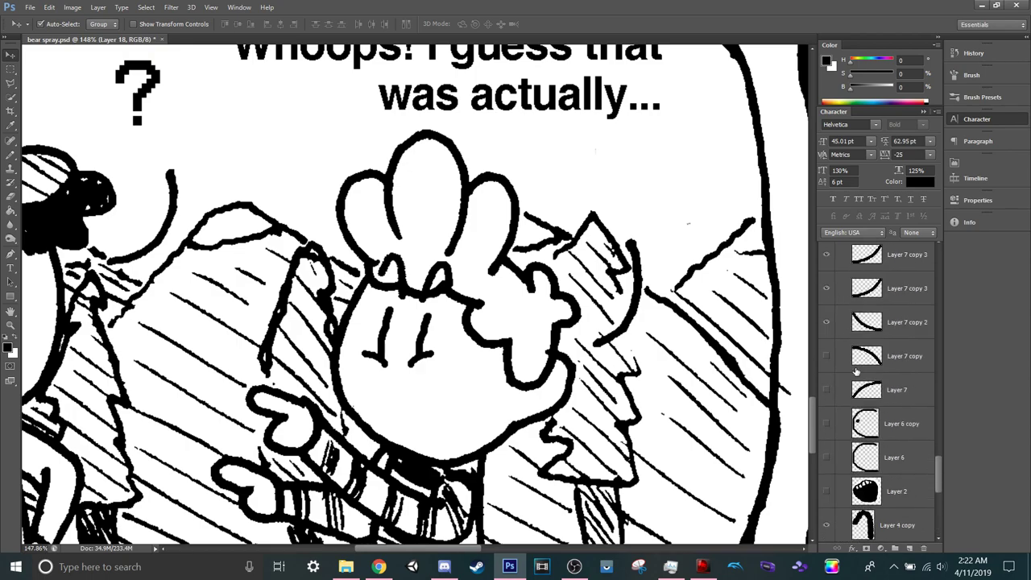
{"action": "scroll", "coordinate": [857, 369], "scroll_direction": "up", "scroll_amount": 5}
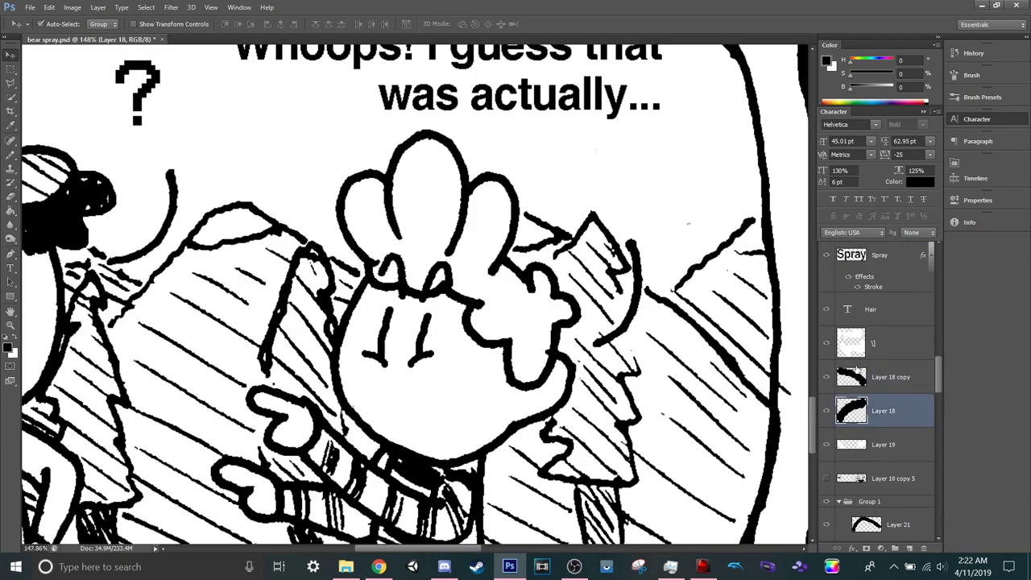
{"action": "scroll", "coordinate": [857, 421], "scroll_direction": "down", "scroll_amount": 4}
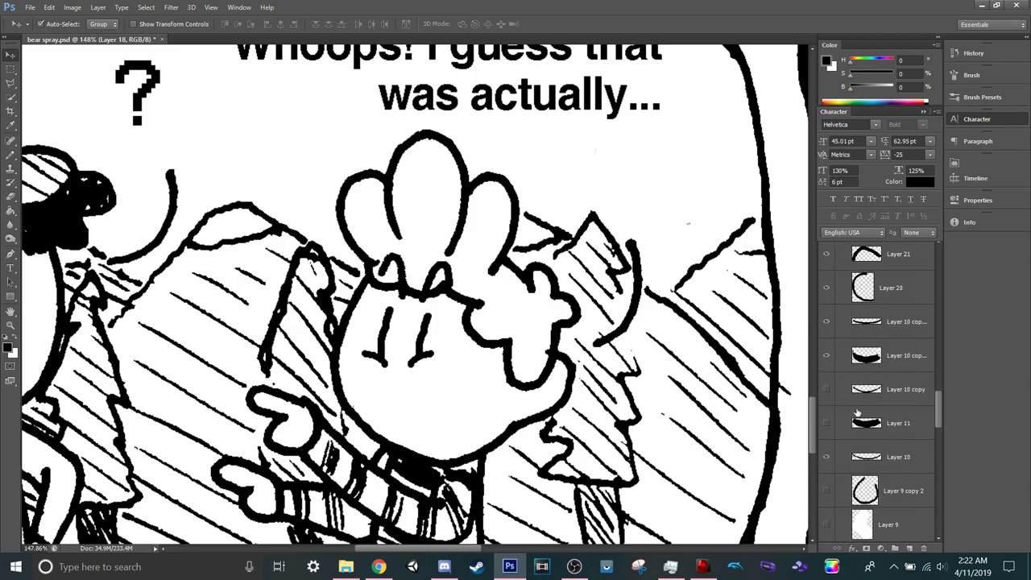
{"action": "scroll", "coordinate": [856, 389], "scroll_direction": "up", "scroll_amount": 4}
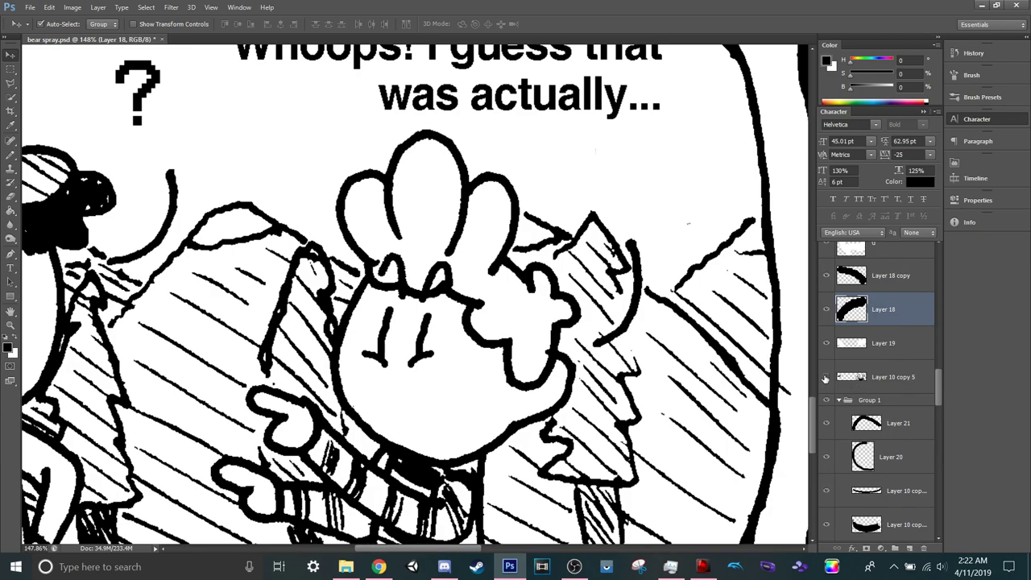
{"action": "left_click", "coordinate": [825, 377]}
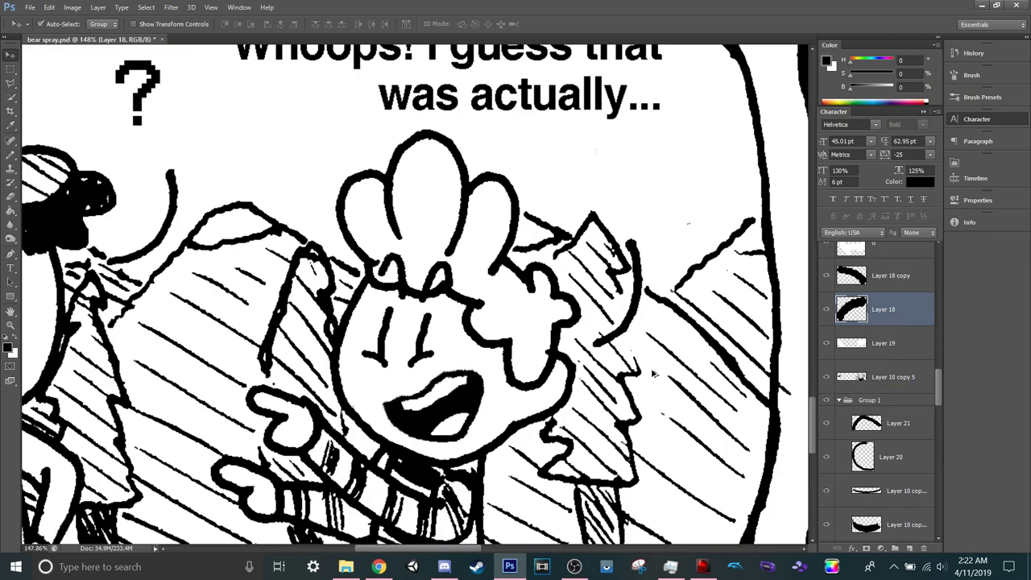
Outline the pointing character's mouth on Layer 10 copy 5 with the Polygonal Lasso, copy it to a new layer and hide the source layer.
{"action": "scroll", "coordinate": [680, 370], "scroll_direction": "down", "scroll_amount": 8}
{"action": "scroll", "coordinate": [652, 375], "scroll_direction": "right", "scroll_amount": 3}
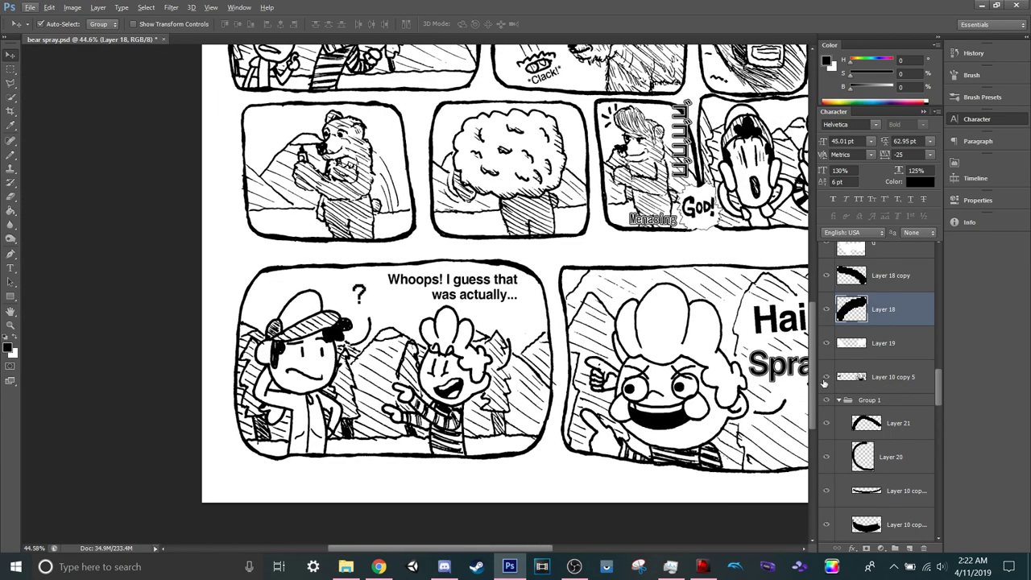
{"action": "left_click", "coordinate": [860, 377]}
{"action": "scroll", "coordinate": [416, 397], "scroll_direction": "up", "scroll_amount": 4}
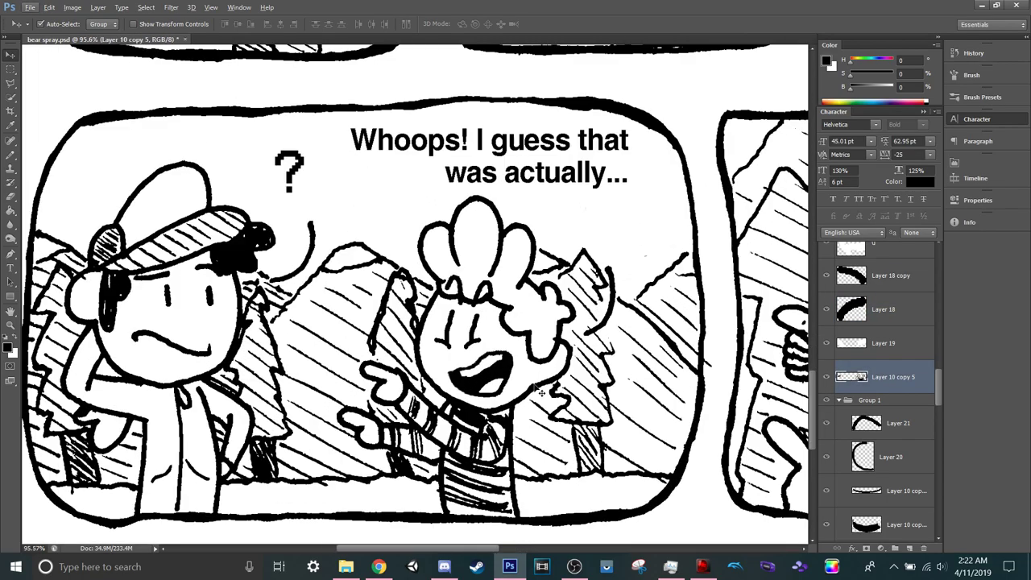
{"action": "key", "text": "alt+l"}
{"action": "left_click", "coordinate": [603, 22]}
{"action": "left_click", "coordinate": [520, 382]}
{"action": "left_click", "coordinate": [520, 337]}
{"action": "left_click", "coordinate": [439, 363]}
{"action": "left_click", "coordinate": [434, 392]}
{"action": "left_click", "coordinate": [485, 419]}
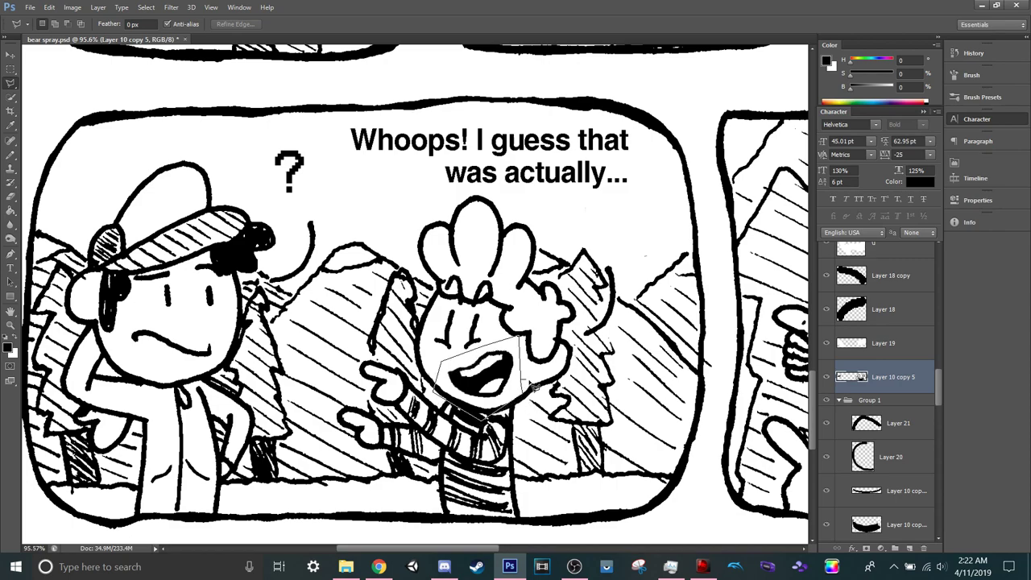
{"action": "left_click", "coordinate": [522, 386]}
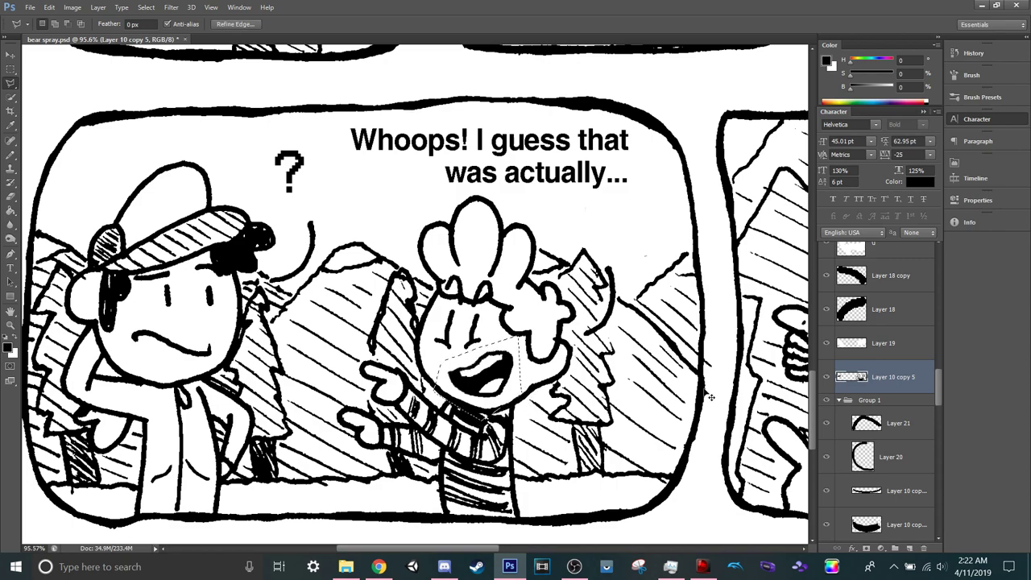
{"action": "key", "text": "ctrl+j"}
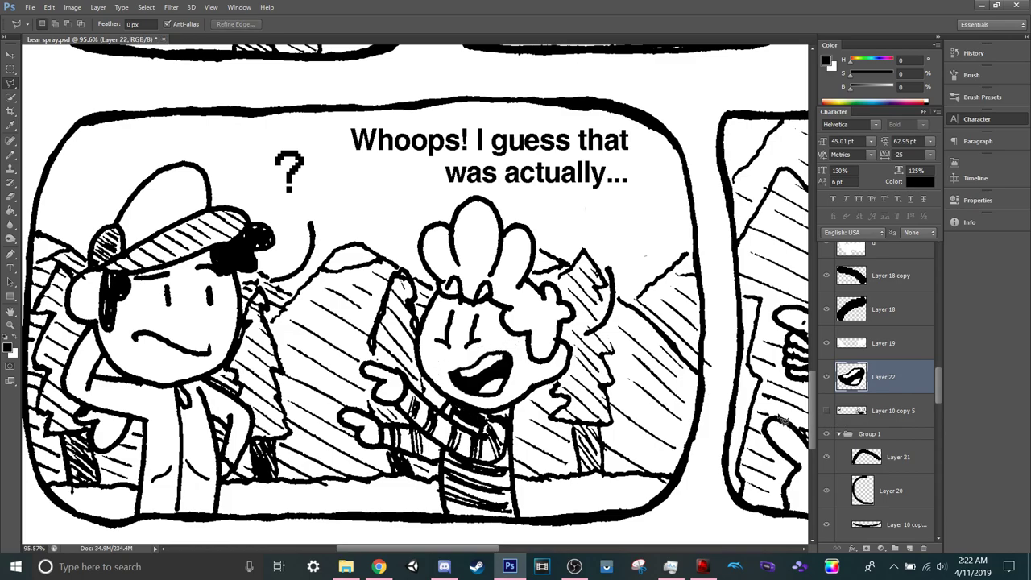
Save the document and check the changed "Whoops!" face against the whole comic page.
{"action": "scroll", "coordinate": [601, 372], "scroll_direction": "down", "scroll_amount": 10}
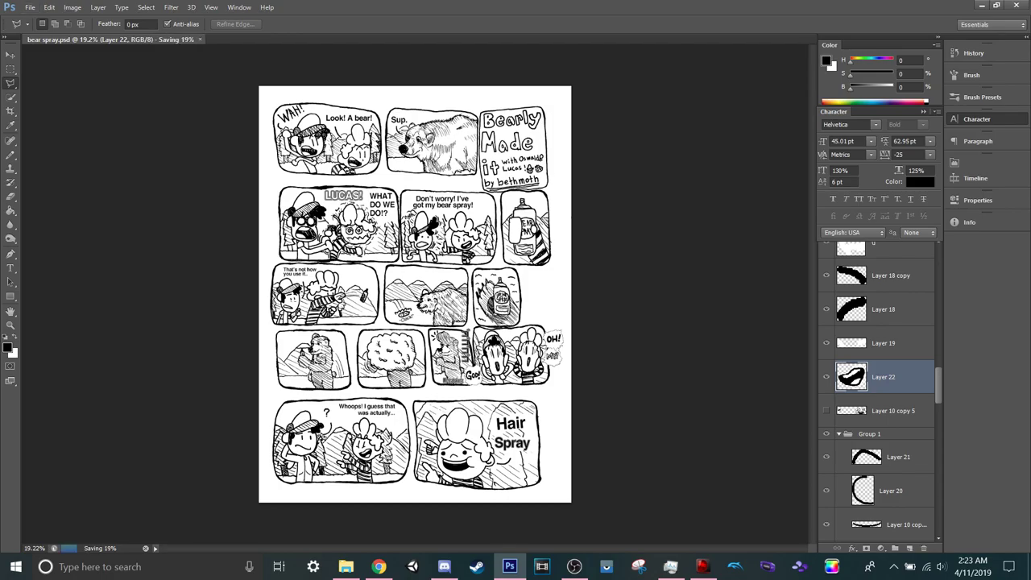
{"action": "key", "text": "v"}
{"action": "scroll", "coordinate": [415, 421], "scroll_direction": "up", "scroll_amount": 1}
{"action": "scroll", "coordinate": [415, 420], "scroll_direction": "up", "scroll_amount": 5}
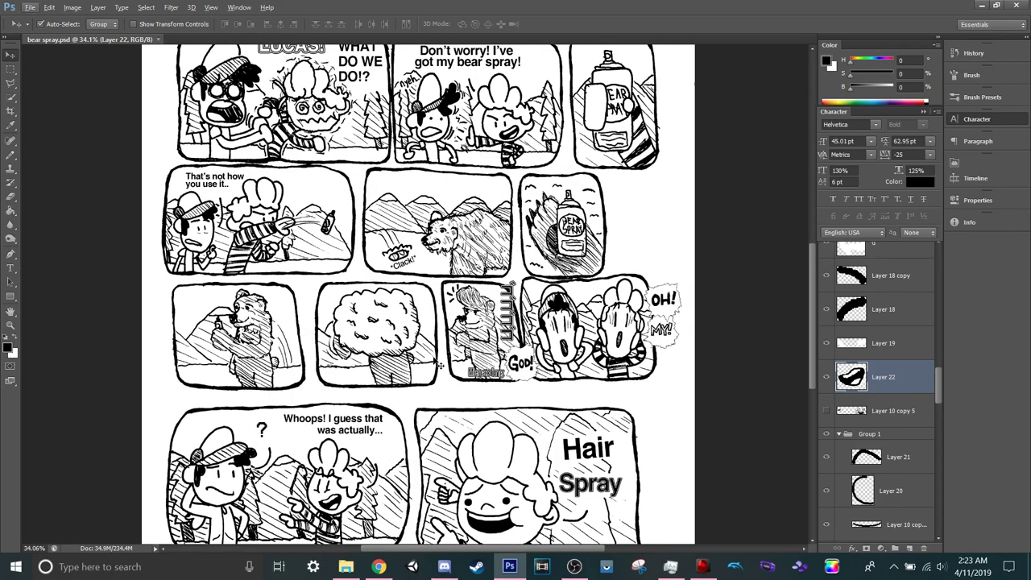
On Layer 19, paint over most of the hand-drawn "BEAR SPRAY" lettering on the held can with a white pencil at size 80.
{"action": "scroll", "coordinate": [574, 227], "scroll_direction": "up", "scroll_amount": 19}
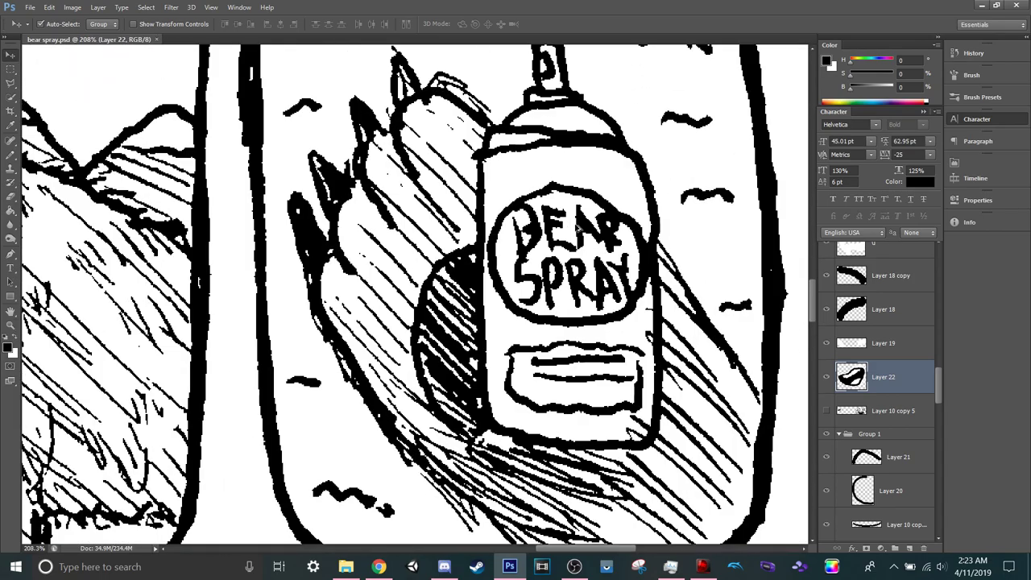
{"action": "left_click", "coordinate": [867, 352]}
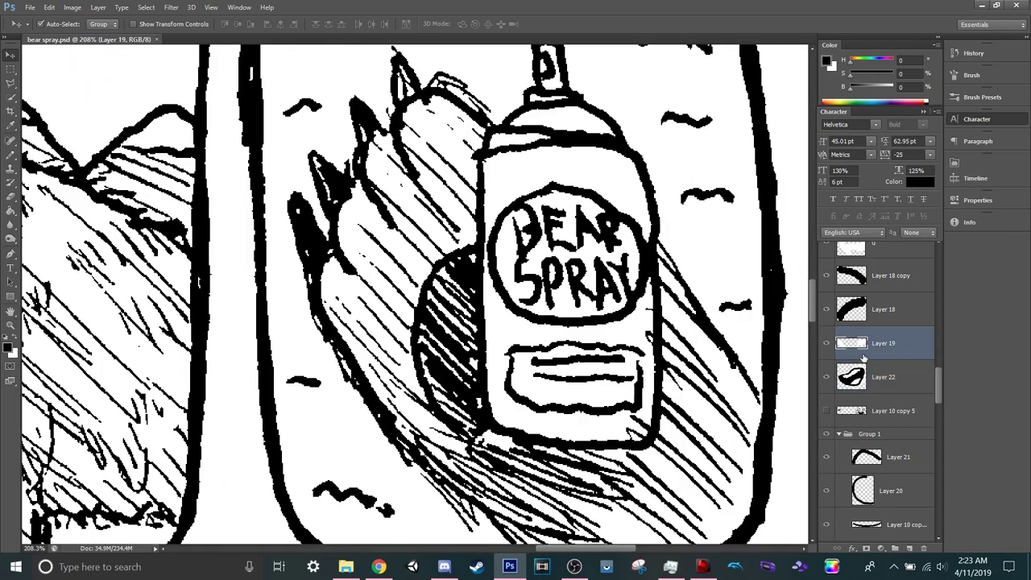
{"action": "key", "text": "i"}
{"action": "key", "text": "x"}
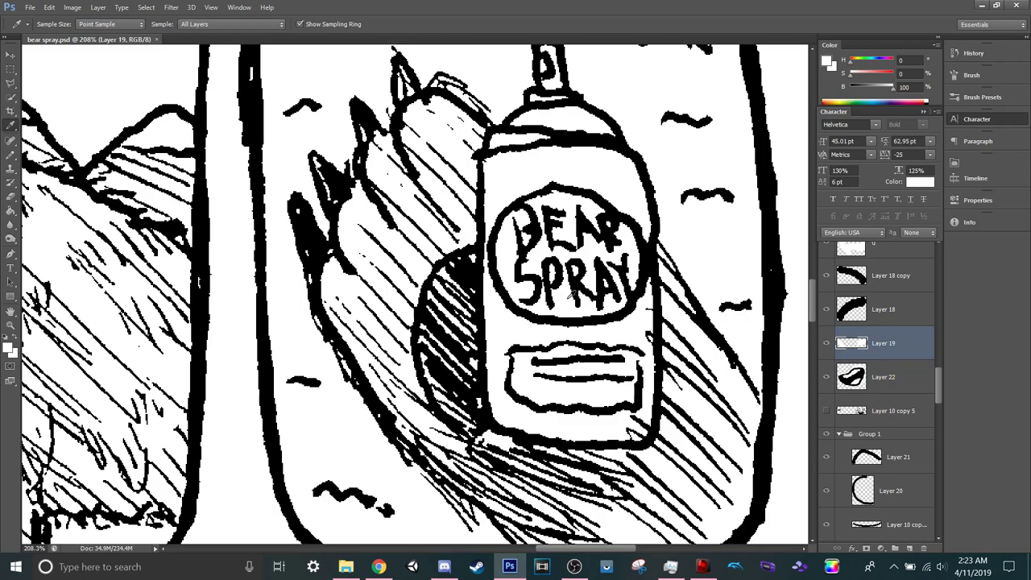
{"action": "key", "text": "b"}
{"action": "left_click", "coordinate": [523, 298]}
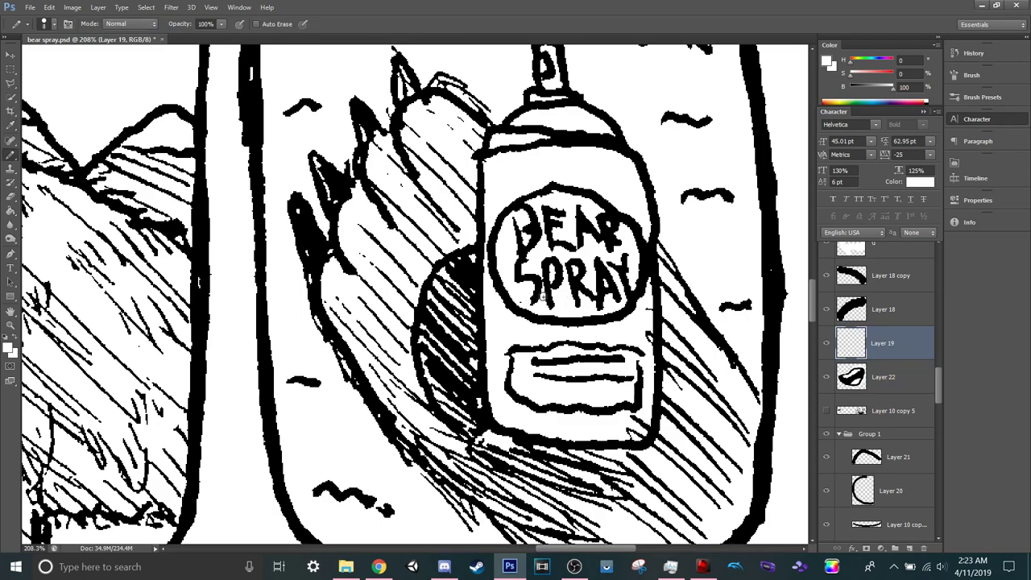
{"action": "key", "text": "bracketright"}
{"action": "key", "text": "bracketright"}
{"action": "key", "text": "bracketright"}
{"action": "key", "text": "bracketright"}
{"action": "key", "text": "bracketright"}
{"action": "key", "text": "bracketright"}
{"action": "key", "text": "bracketright"}
{"action": "key", "text": "bracketright"}
{"action": "key", "text": "bracketright"}
{"action": "key", "text": "bracketright"}
{"action": "key", "text": "bracketright"}
{"action": "key", "text": "bracketright"}
{"action": "left_click", "coordinate": [552, 244]}
{"action": "left_click", "coordinate": [550, 245]}
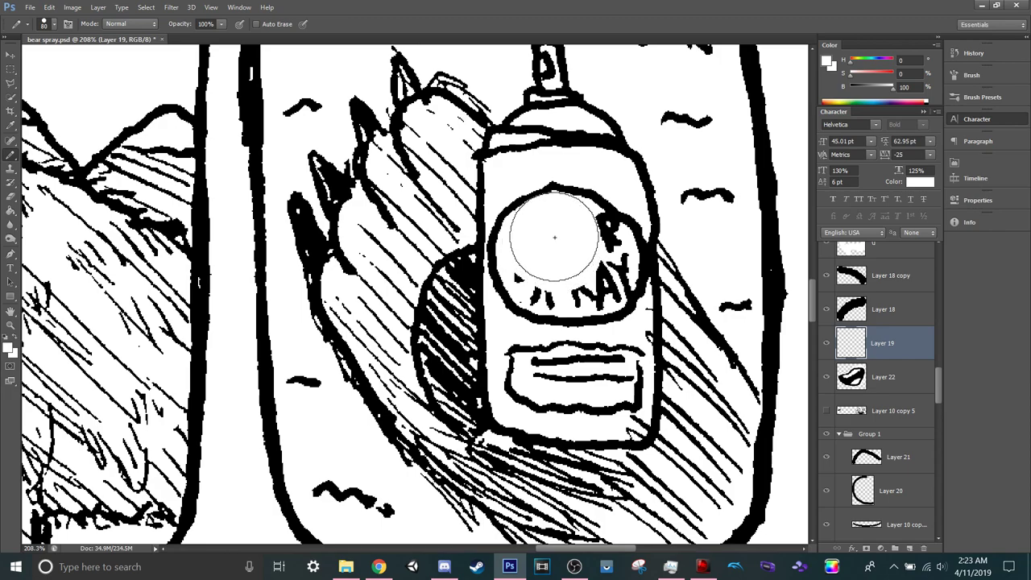
{"action": "left_click_drag", "start_coordinate": [553, 256], "coordinate": [575, 249]}
Reduce the pencil to size 50 and paint out the remaining letter fragments near the round label's edge in white.
{"action": "key", "text": "bracketleft"}
{"action": "key", "text": "bracketleft"}
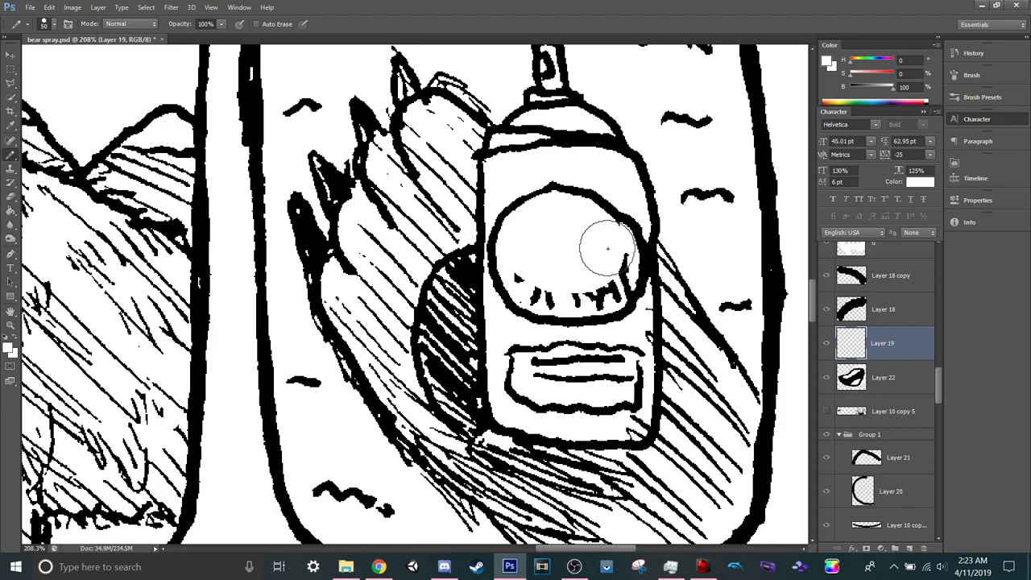
{"action": "key", "text": "bracketleft"}
{"action": "mouse_move", "coordinate": [606, 255]}
{"action": "left_mouse_down"}
{"action": "mouse_move", "coordinate": [594, 285]}
{"action": "mouse_move", "coordinate": [537, 276]}
{"action": "mouse_move", "coordinate": [544, 281]}
{"action": "left_mouse_up"}
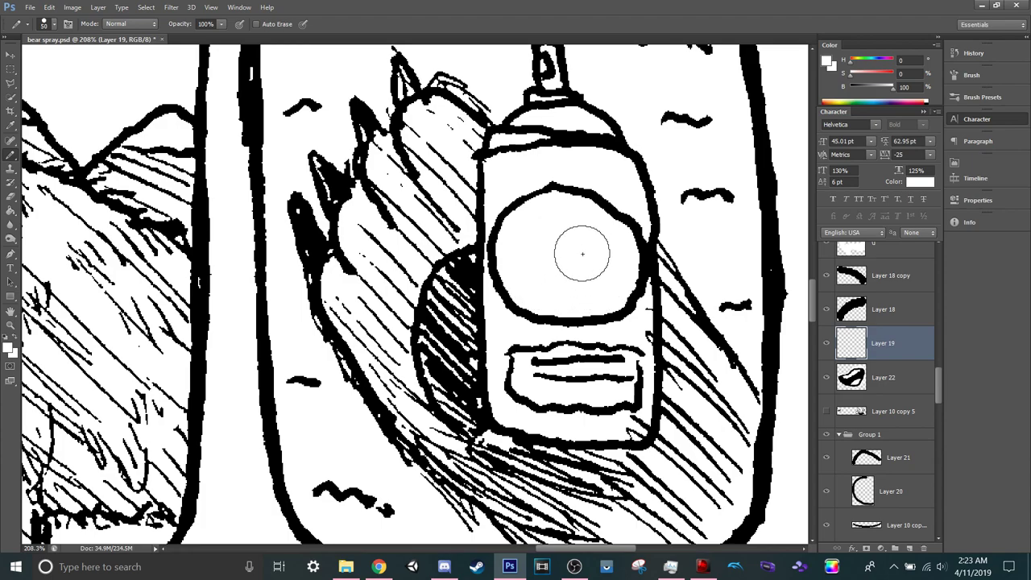
Start a Helvetica text line reading "Bear" at the can's round label and set its colour to black (000000).
{"action": "key", "text": "t"}
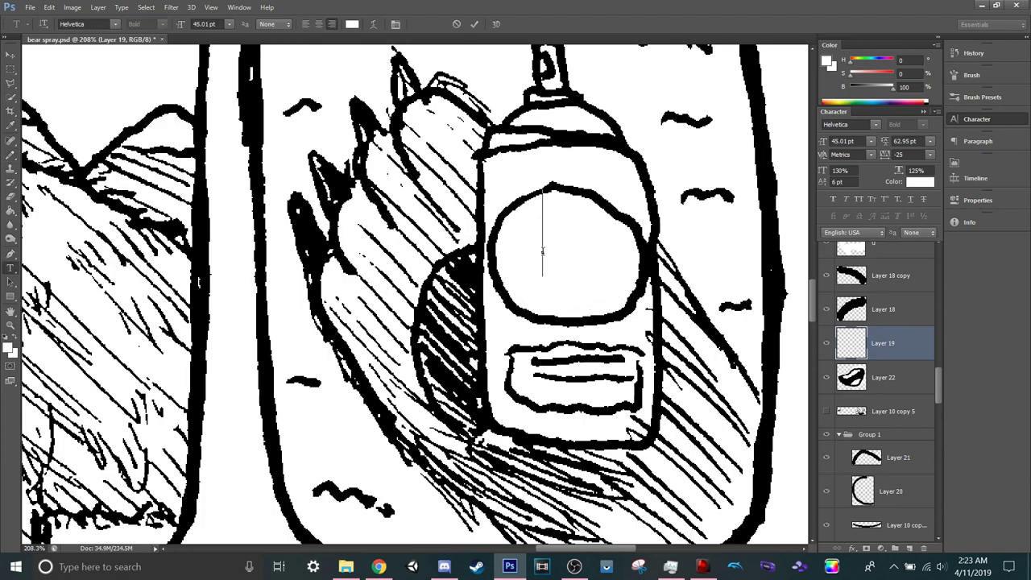
{"action": "left_click", "coordinate": [542, 250]}
{"action": "type", "text": "Bear"}
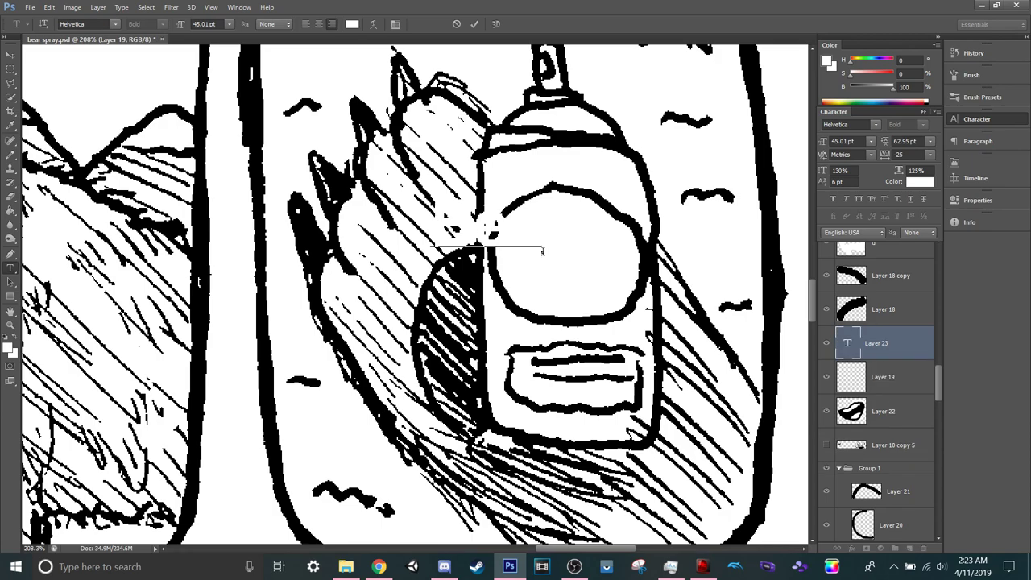
{"action": "key", "text": "ctrl+a"}
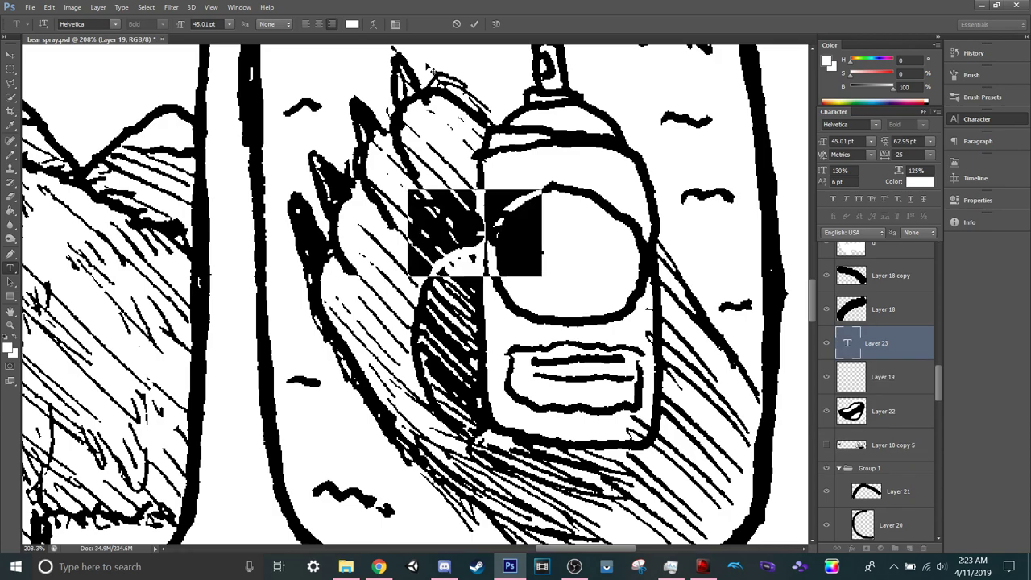
{"action": "left_click", "coordinate": [352, 23]}
{"action": "left_click_drag", "start_coordinate": [652, 172], "coordinate": [578, 289]}
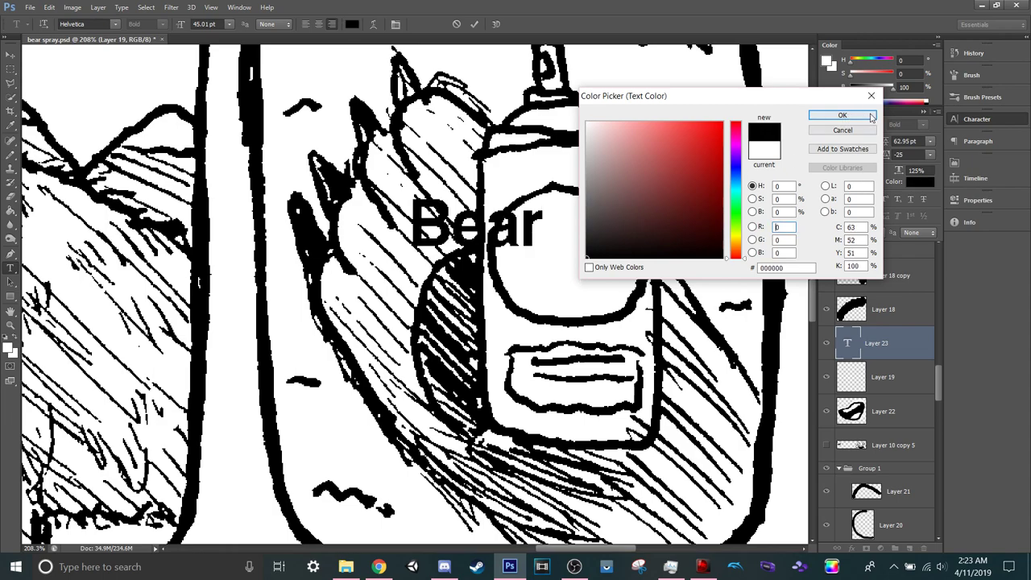
{"action": "left_click", "coordinate": [843, 116]}
{"action": "key", "text": "Right"}
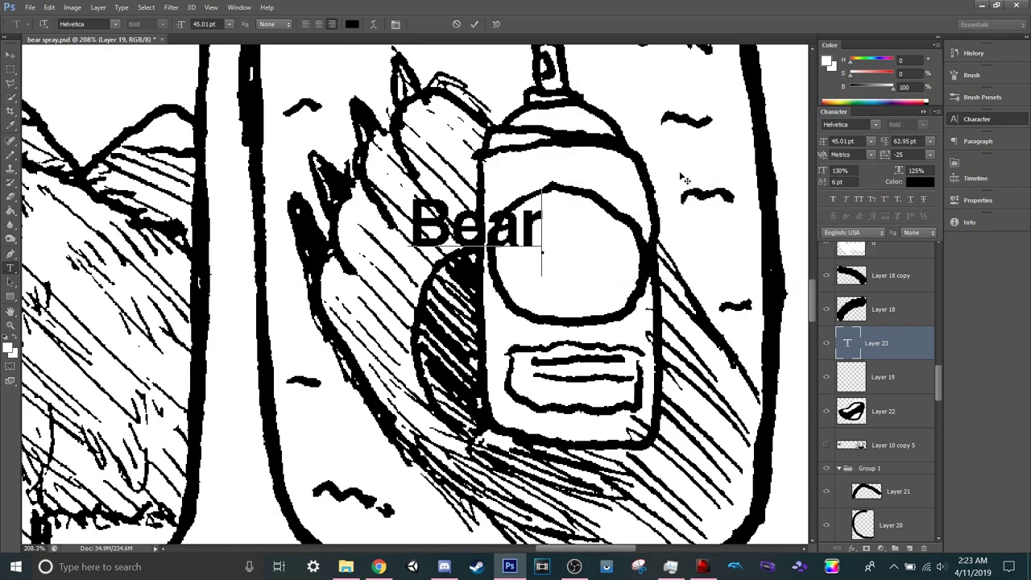
Rewrite the label text in capitals as "BEAR" with "SPRAY" on a second line.
{"action": "key", "text": "BackSpace"}
{"action": "key", "text": "BackSpace"}
{"action": "key", "text": "BackSpace"}
{"action": "type", "text": "EAR"}
{"action": "key", "text": "Return"}
{"action": "type", "text": "SPRAY"}
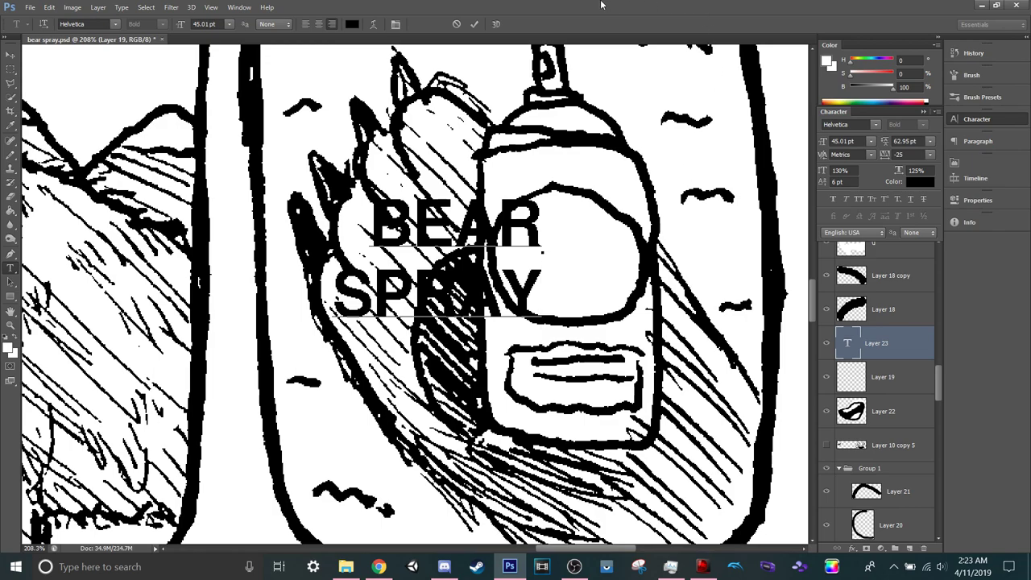
Centre-align the "BEAR SPRAY" text, change its font to Oswald and commit the text.
{"action": "key", "text": "ctrl+a"}
{"action": "left_click", "coordinate": [318, 24]}
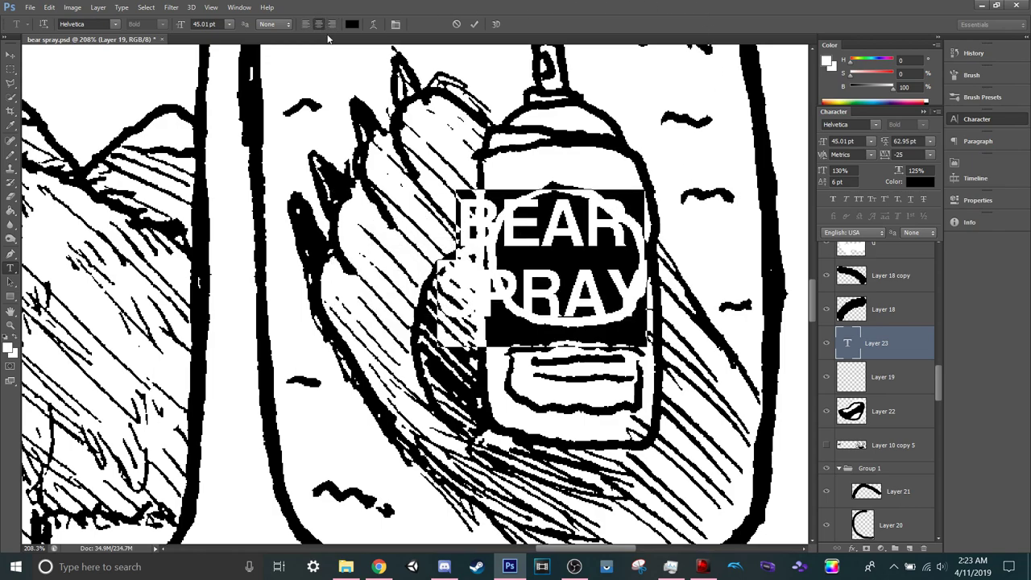
{"action": "left_click", "coordinate": [118, 25]}
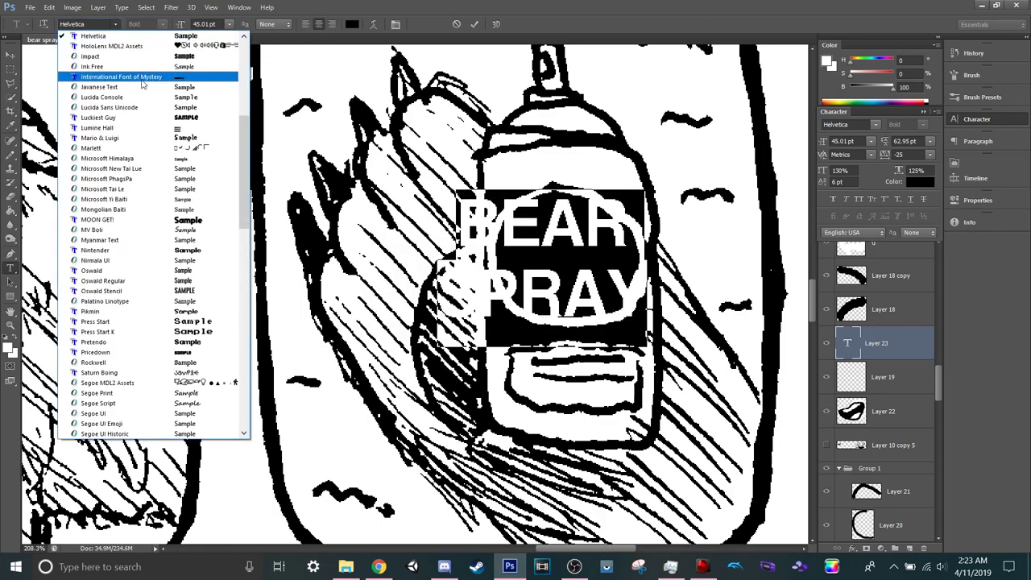
{"action": "left_click", "coordinate": [134, 271]}
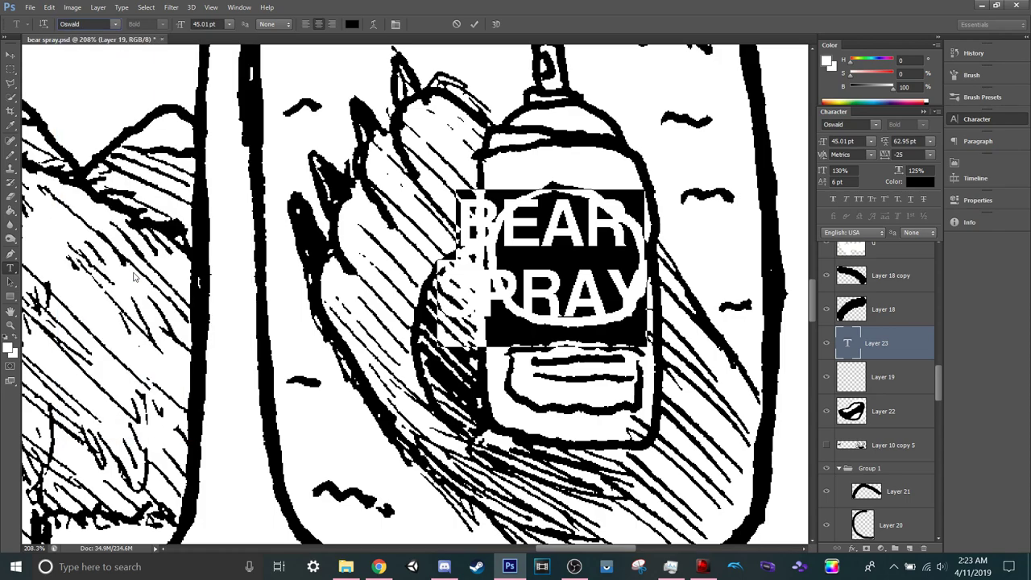
{"action": "key", "text": "ctrl+h"}
{"action": "key", "text": "ctrl+Return"}
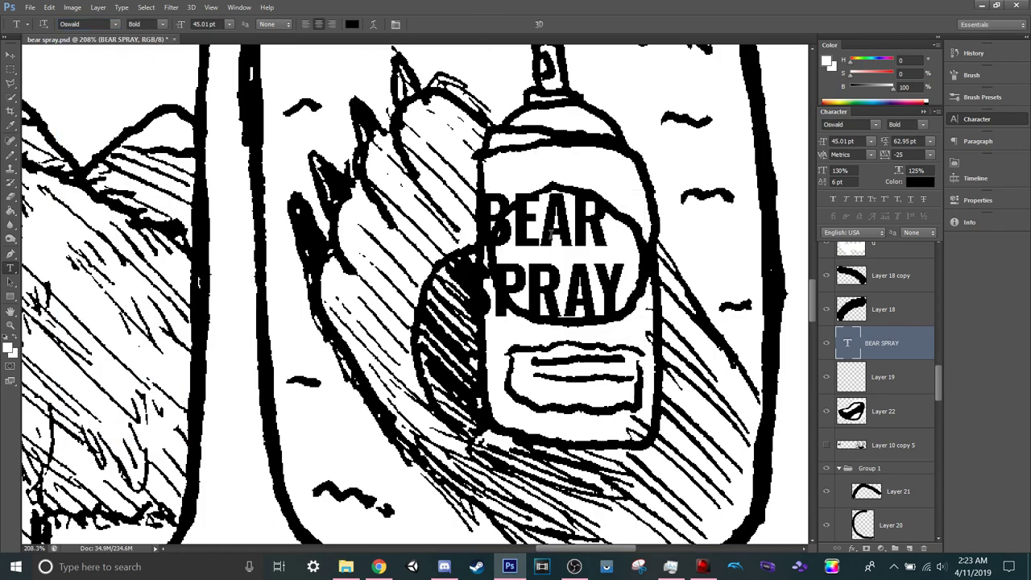
Scale the "BEAR SPRAY" text down to about 31.6 pt and centre it inside the can's round label.
{"action": "key", "text": "ctrl+t"}
{"action": "mouse_move", "coordinate": [623, 190]}
{"action": "left_mouse_down"}
{"action": "mouse_move", "coordinate": [578, 227]}
{"action": "mouse_move", "coordinate": [590, 247]}
{"action": "mouse_move", "coordinate": [608, 236]}
{"action": "left_mouse_up"}
{"action": "left_click_drag", "start_coordinate": [571, 266], "coordinate": [573, 247]}
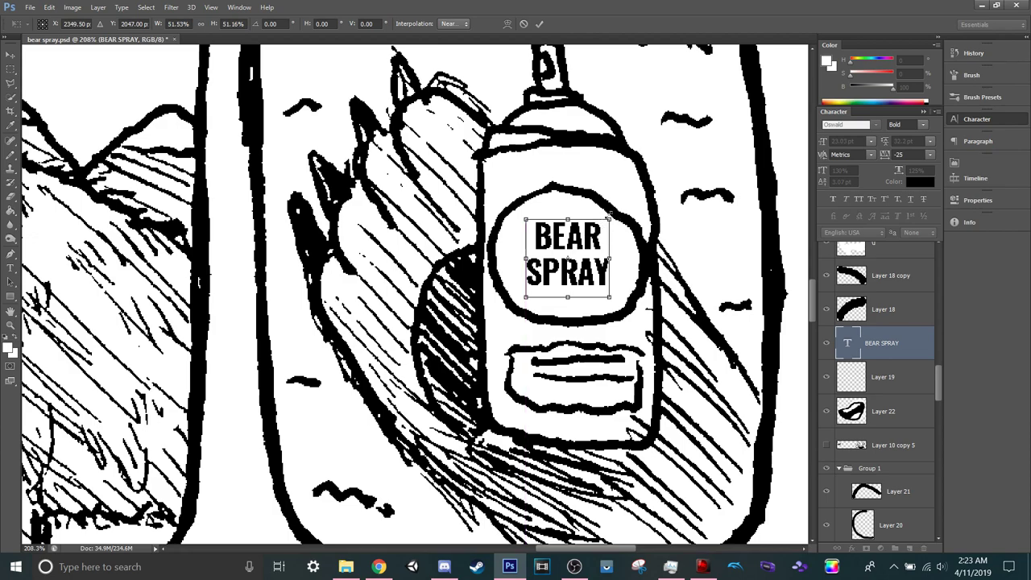
{"action": "left_click_drag", "start_coordinate": [614, 211], "coordinate": [632, 195]}
{"action": "left_click_drag", "start_coordinate": [634, 194], "coordinate": [626, 201]}
{"action": "key", "text": "Return"}
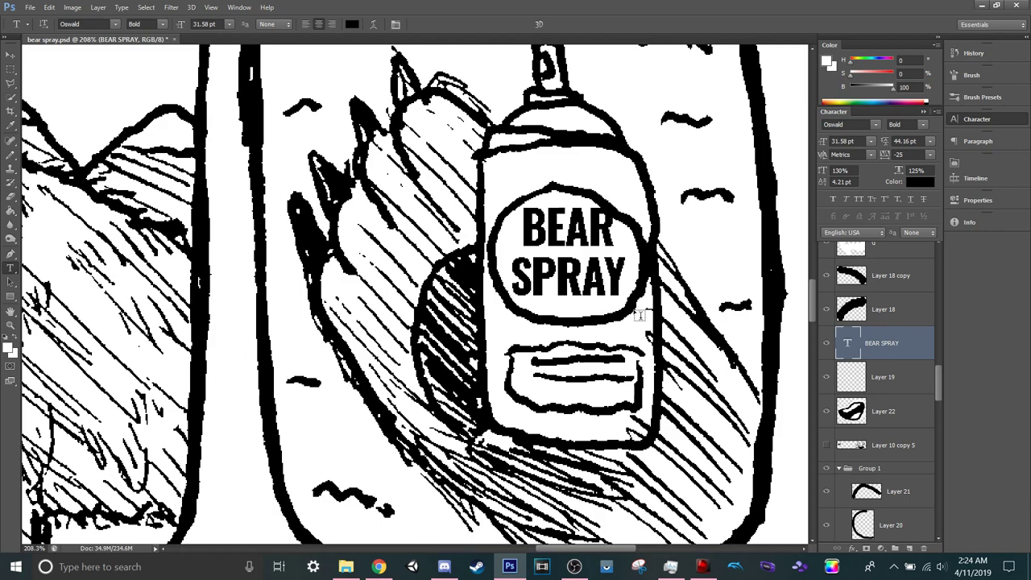
On Layer 19, paint out the round label's upper-right outline with a white size 20 pencil and redraw it in black at size 7.
{"action": "key", "text": "b"}
{"action": "left_click", "coordinate": [903, 377]}
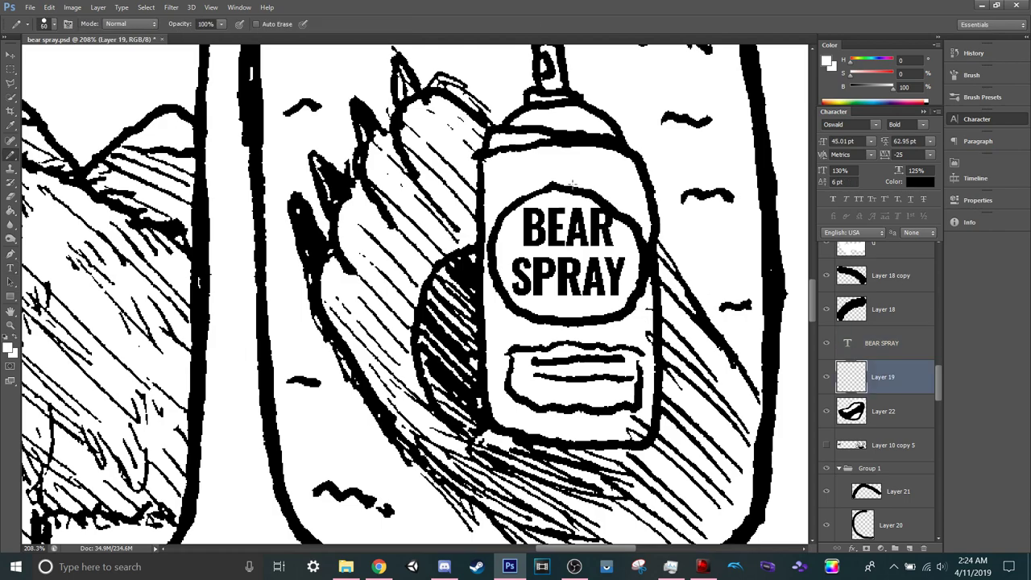
{"action": "key", "text": "bracketleft"}
{"action": "key", "text": "bracketleft"}
{"action": "key", "text": "bracketleft"}
{"action": "key", "text": "bracketleft"}
{"action": "key", "text": "bracketright"}
{"action": "left_click_drag", "start_coordinate": [554, 185], "coordinate": [631, 230]}
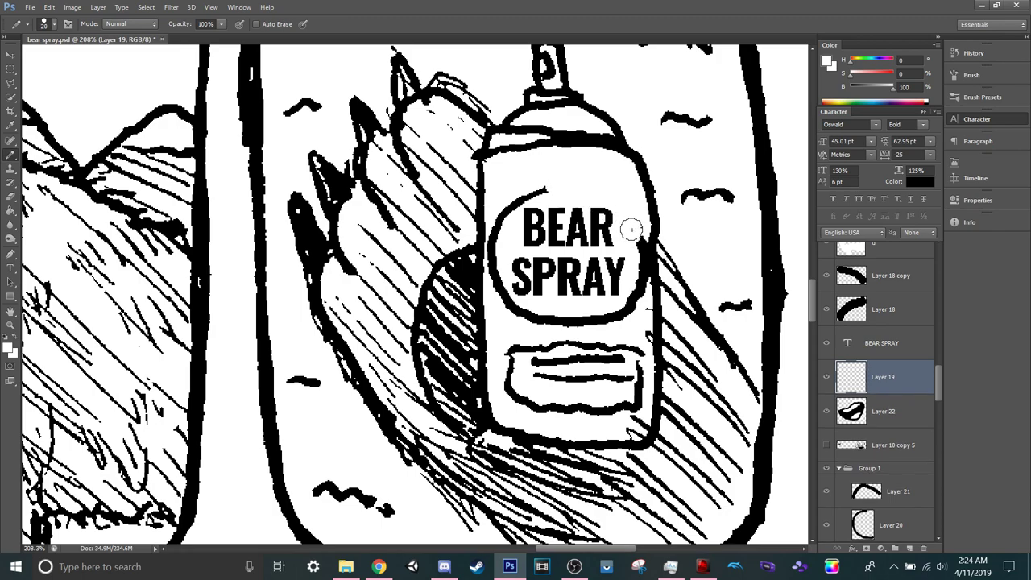
{"action": "key", "text": "x"}
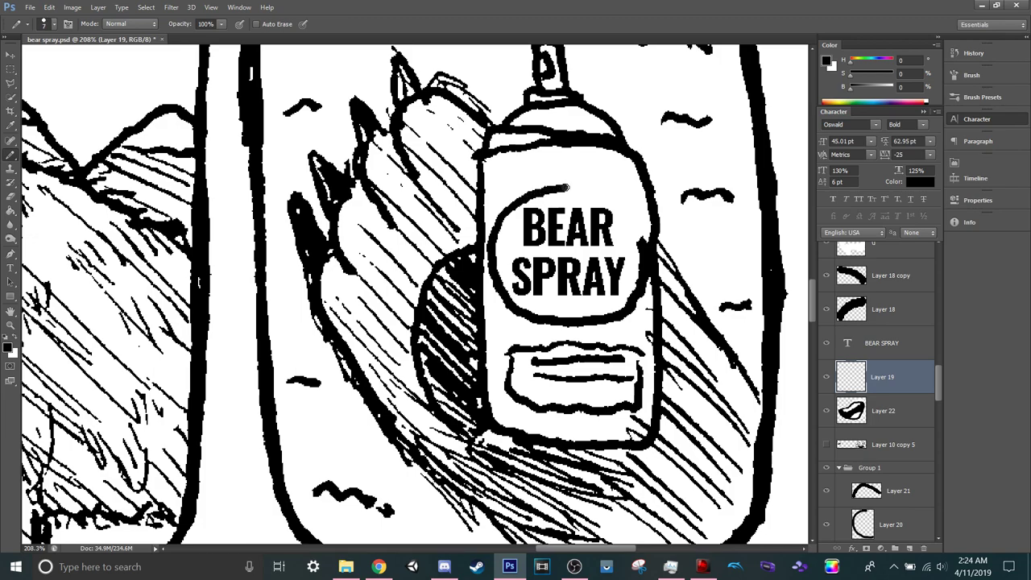
{"action": "left_click_drag", "start_coordinate": [609, 191], "coordinate": [623, 204]}
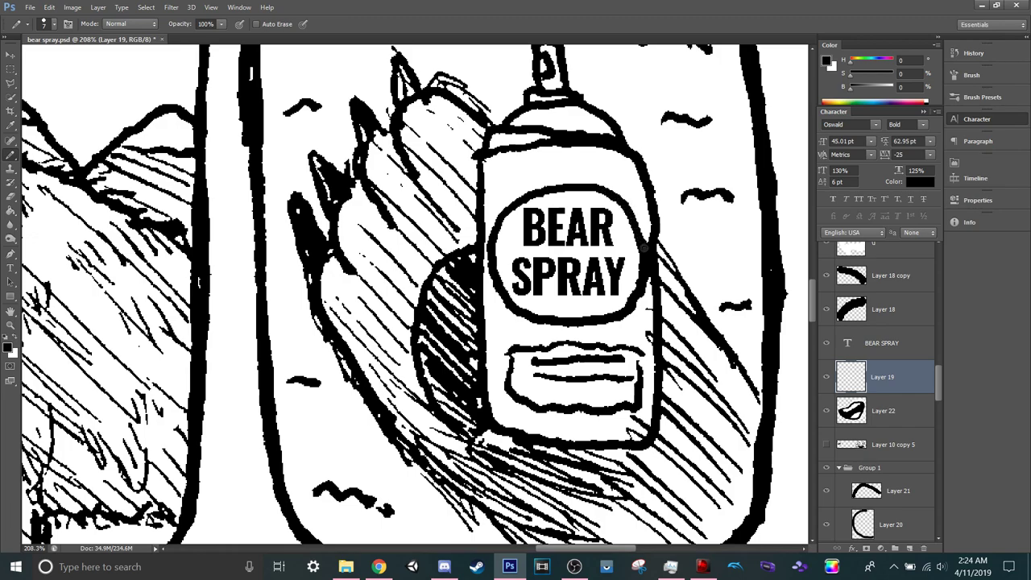
Add a Stroke layer style to the "BEAR SPRAY" text layer and colour it red (da3535).
{"action": "key", "text": "v"}
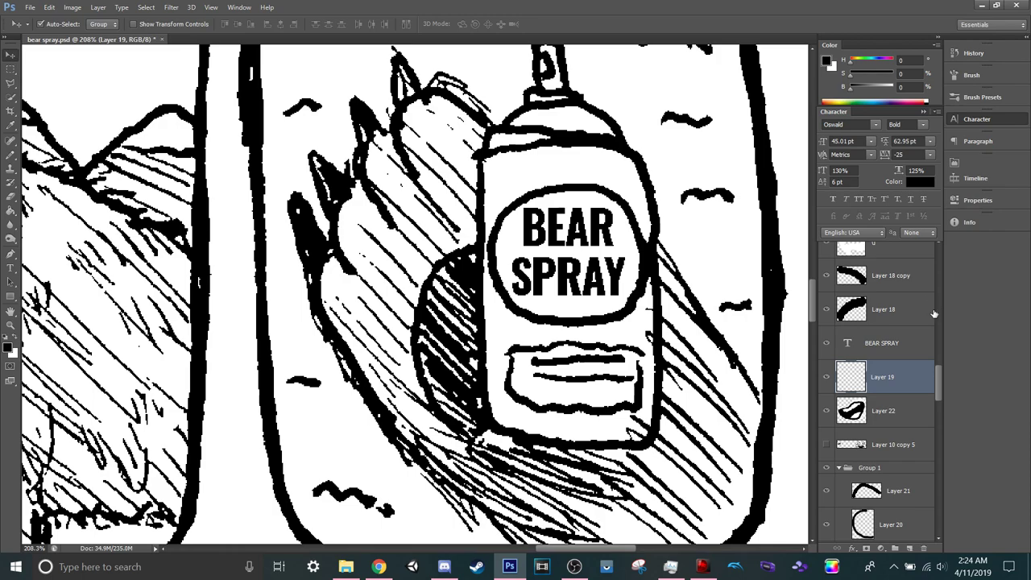
{"action": "left_click", "coordinate": [896, 348]}
{"action": "double_click", "coordinate": [921, 337]}
{"action": "left_click", "coordinate": [651, 399]}
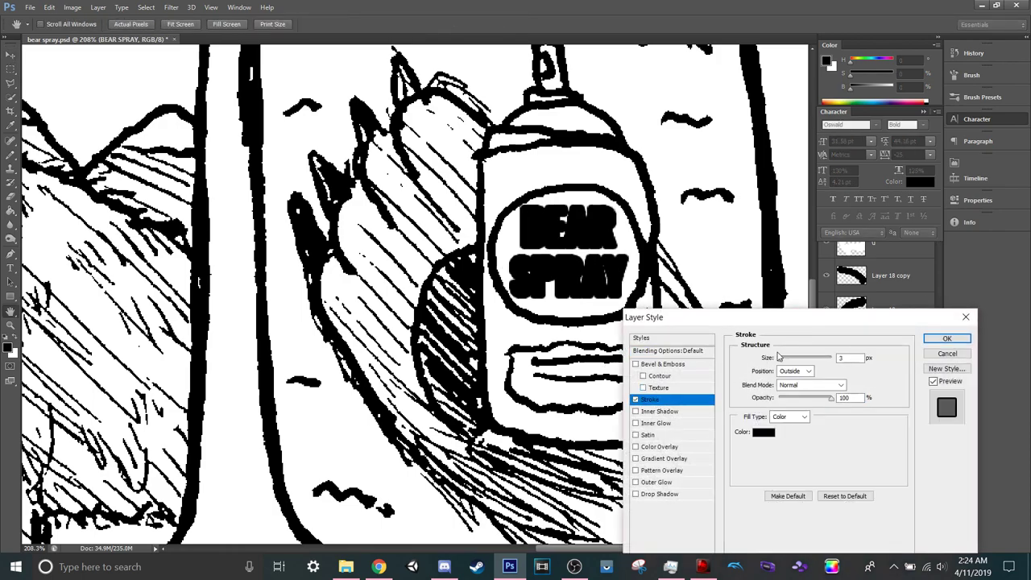
{"action": "left_click", "coordinate": [763, 432]}
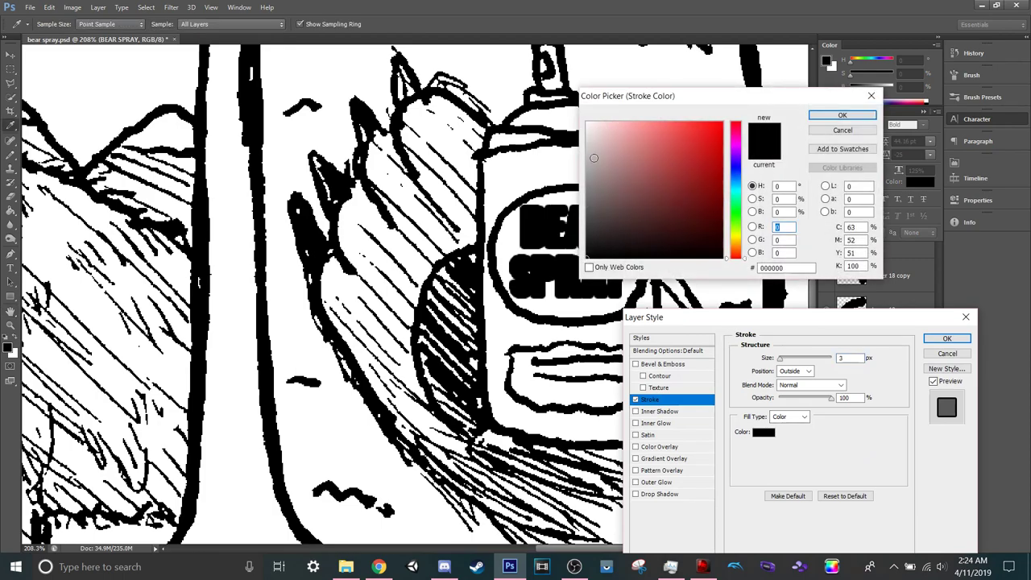
{"action": "left_click", "coordinate": [586, 114]}
{"action": "left_click", "coordinate": [690, 141]}
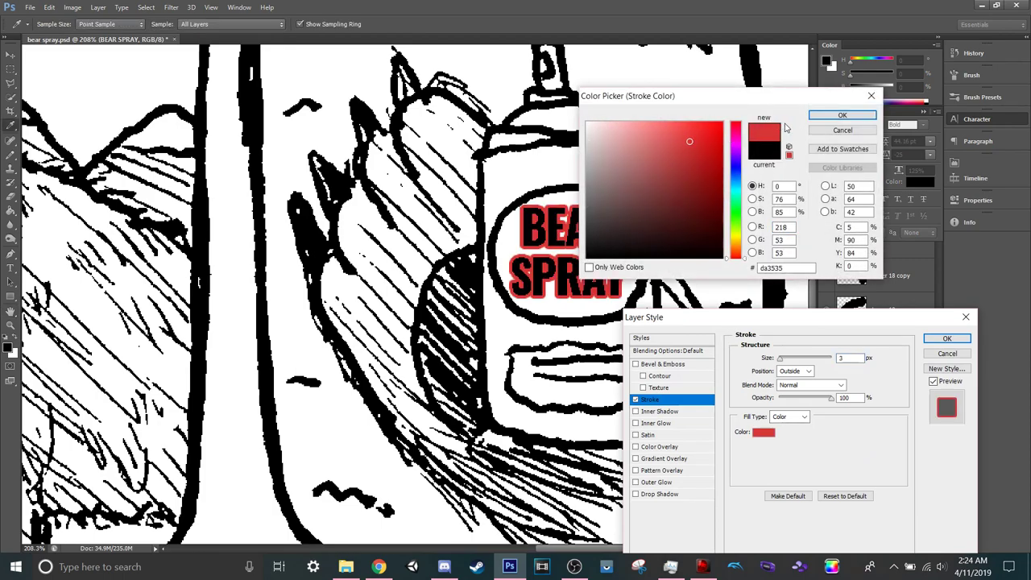
{"action": "left_click", "coordinate": [842, 115]}
Reduce the "BEAR SPRAY" stroke to 1 px, change its colour to white and apply the layer style.
{"action": "left_click_drag", "start_coordinate": [772, 359], "coordinate": [757, 359]}
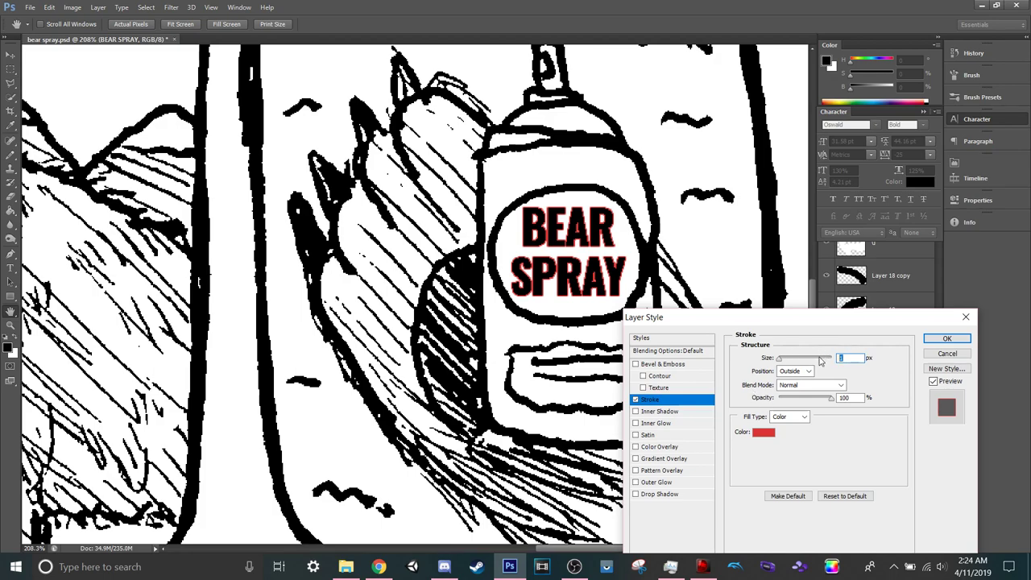
{"action": "type", "text": "2"}
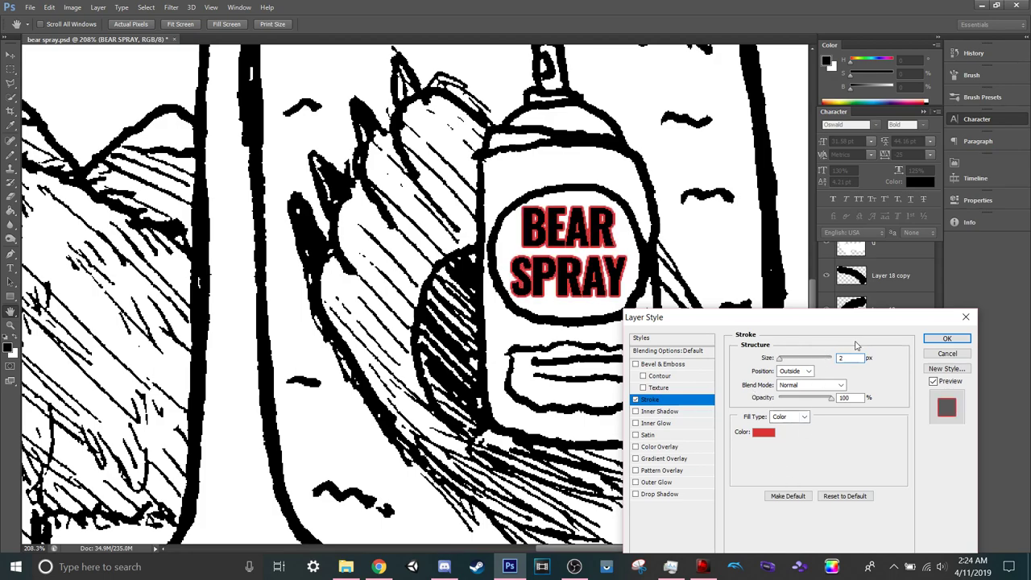
{"action": "key", "text": "BackSpace"}
{"action": "type", "text": "1"}
{"action": "left_click", "coordinate": [764, 431]}
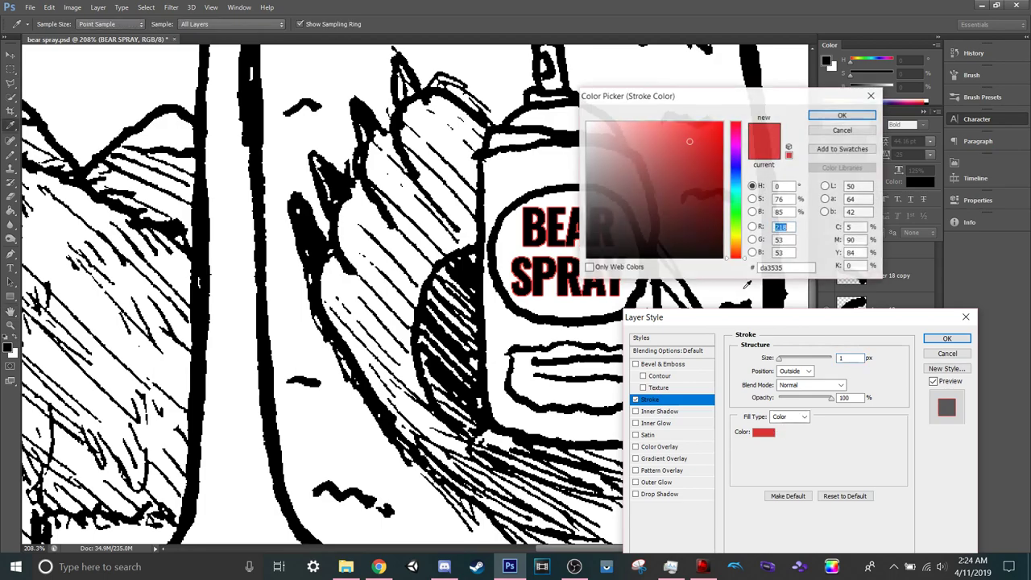
{"action": "left_click", "coordinate": [842, 116]}
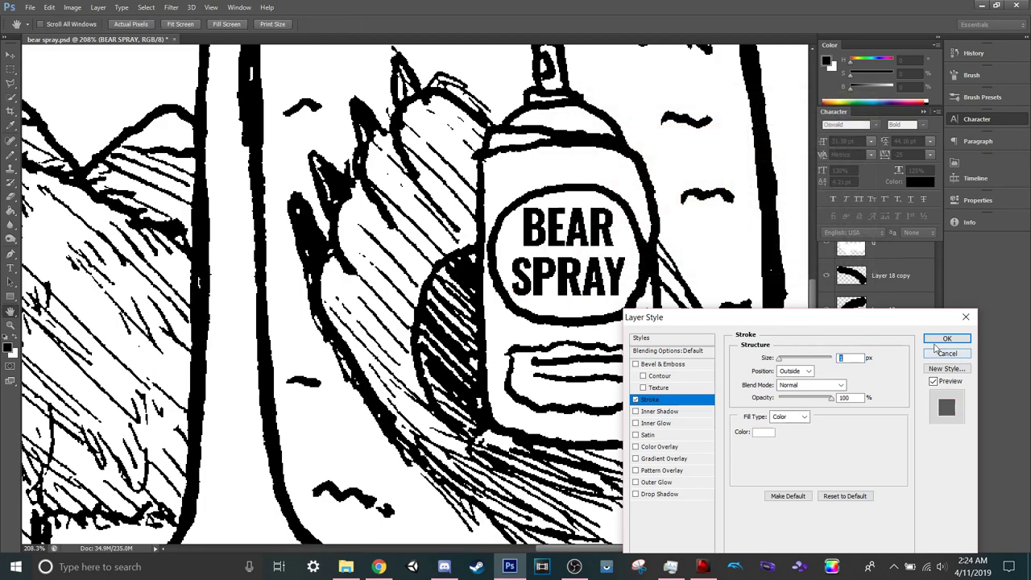
{"action": "left_click", "coordinate": [947, 339]}
Rasterize the layer style of the "BEAR SPRAY" layer and add a second, black outside stroke of 2 px.
{"action": "right_click", "coordinate": [913, 348]}
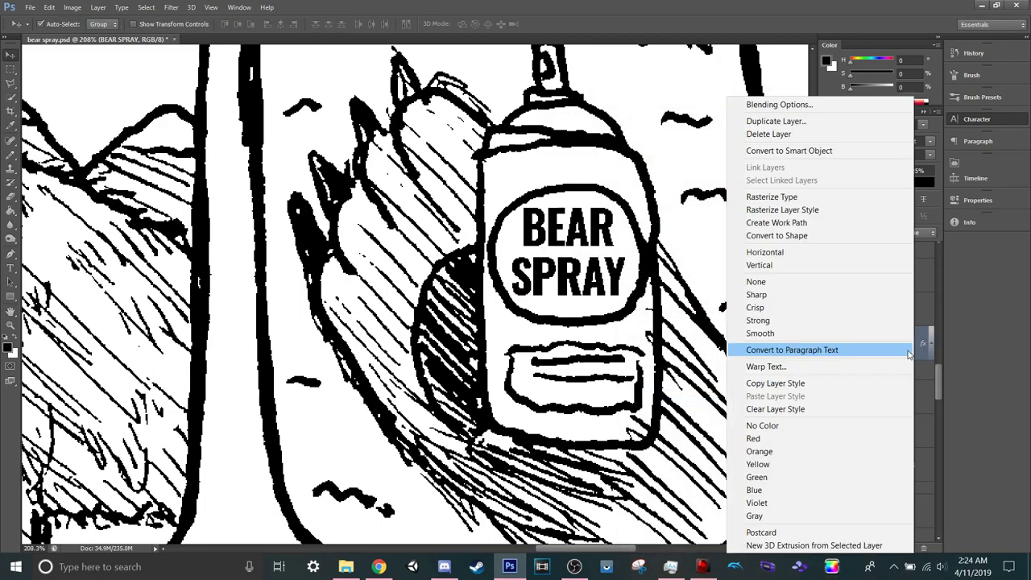
{"action": "left_click", "coordinate": [783, 209]}
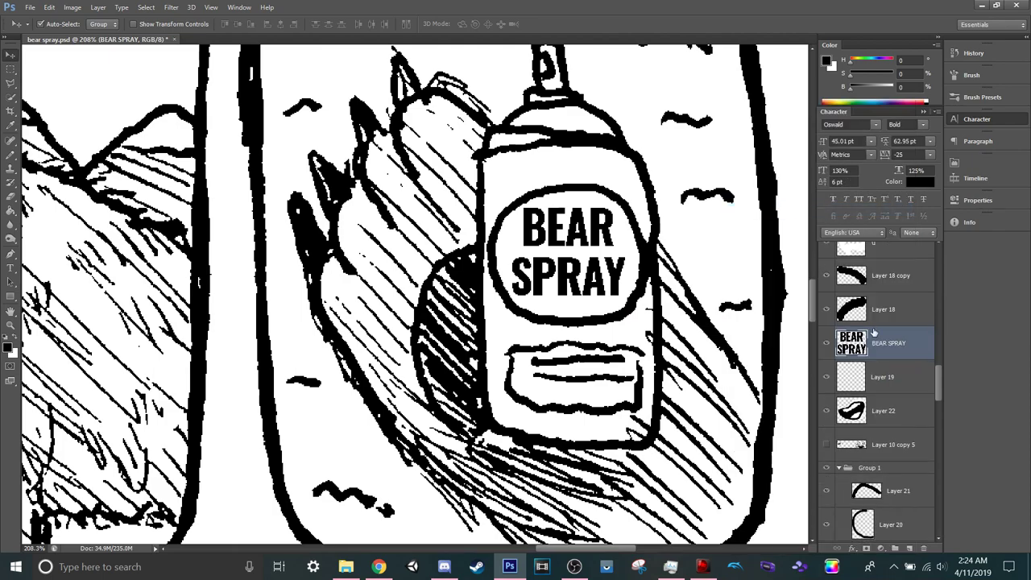
{"action": "double_click", "coordinate": [917, 338]}
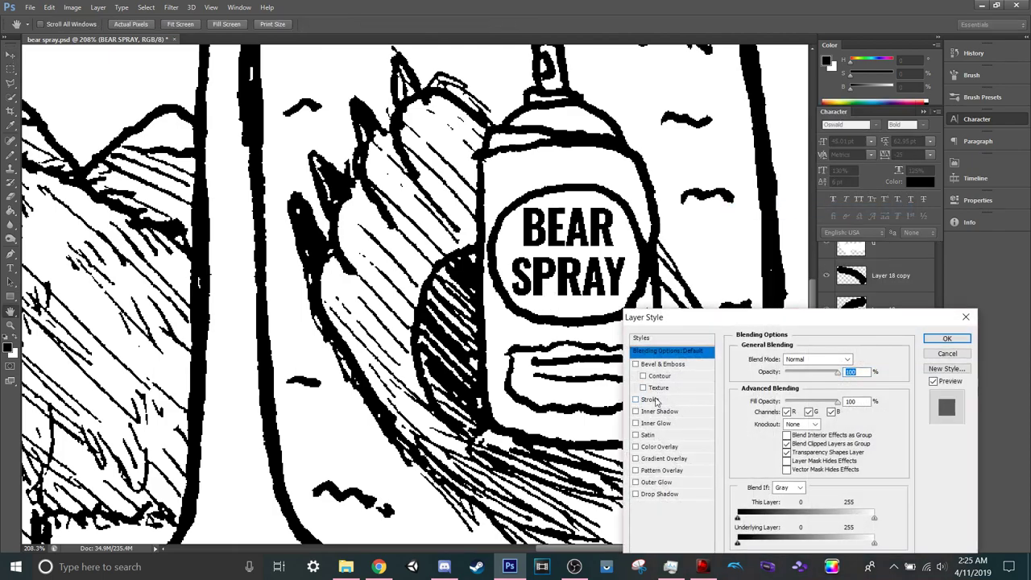
{"action": "left_click", "coordinate": [655, 399]}
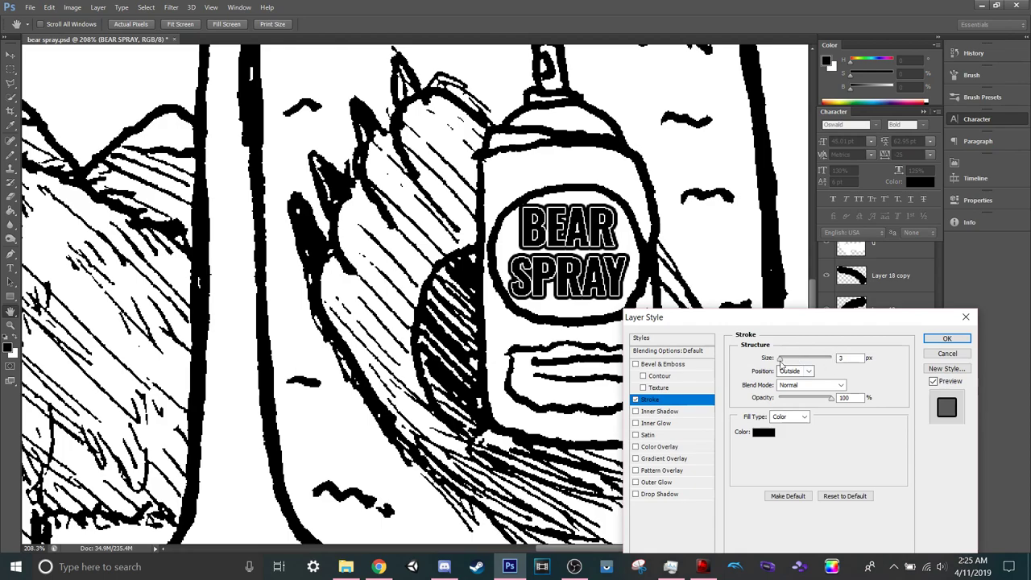
{"action": "left_click_drag", "start_coordinate": [780, 359], "coordinate": [770, 359]}
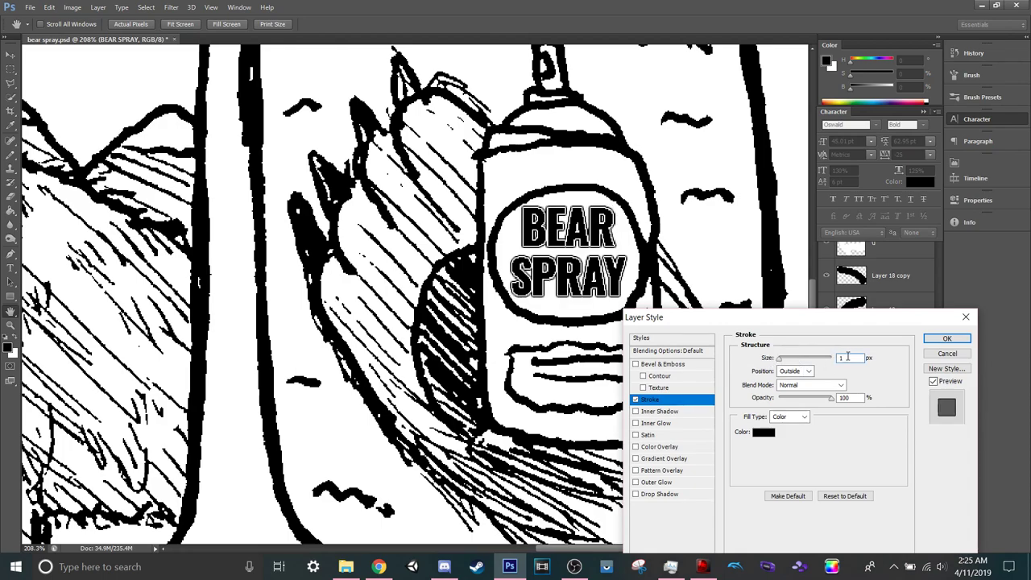
{"action": "key", "text": "Up"}
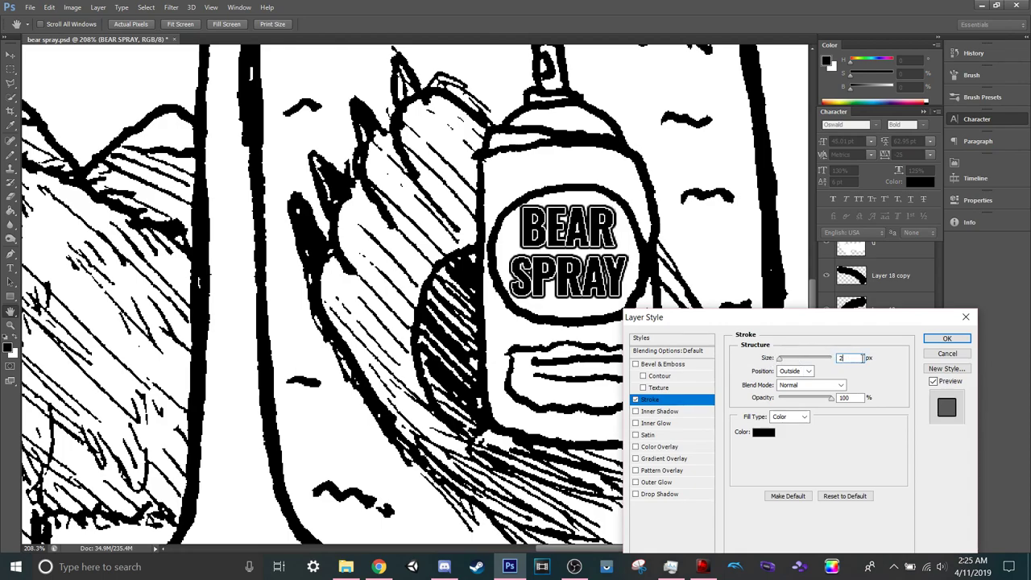
{"action": "left_click", "coordinate": [948, 339]}
Nudge the outlined "BEAR SPRAY" lettering slightly down and to the right within the round label.
{"action": "key", "text": "Down"}
{"action": "key", "text": "Down"}
{"action": "key", "text": "Down"}
{"action": "key", "text": "Right"}
{"action": "key", "text": "Right"}
{"action": "key", "text": "Right"}
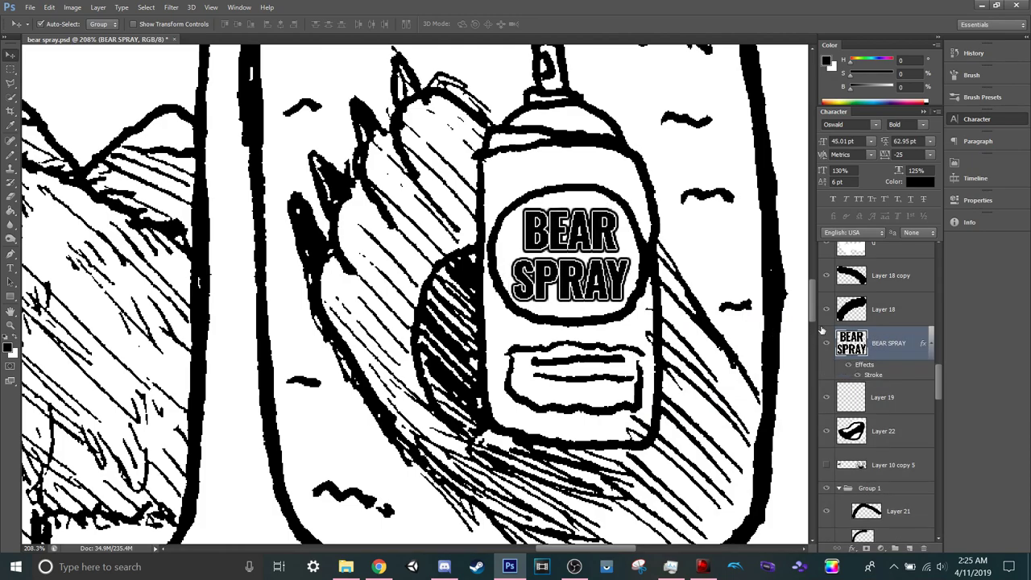
{"action": "key", "text": "Left"}
{"action": "key", "text": "Left"}
{"action": "key", "text": "Left"}
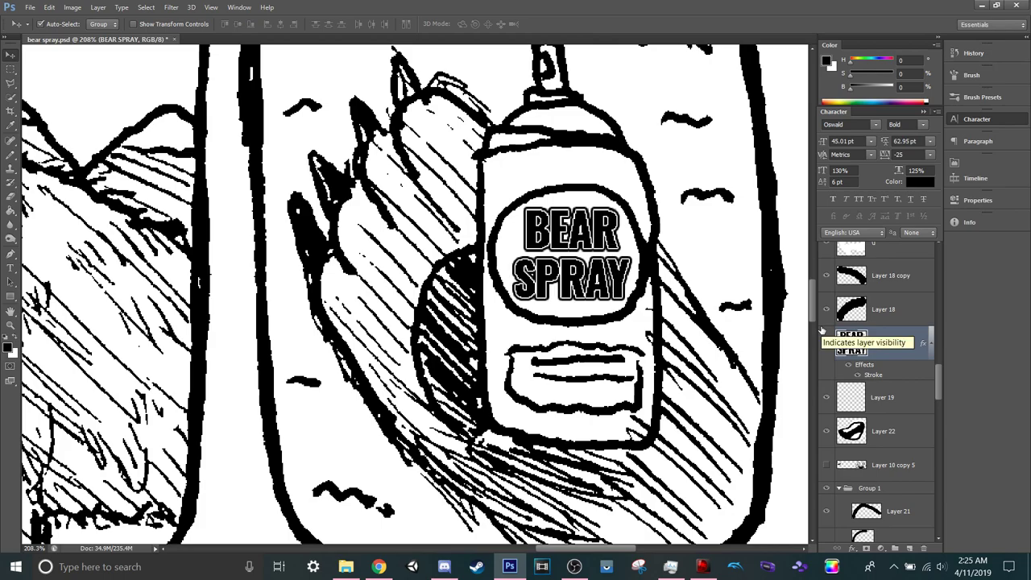
Save the document and check the new can label against the whole comic page.
{"action": "key", "text": "ctrl+0"}
{"action": "key", "text": "ctrl+s"}
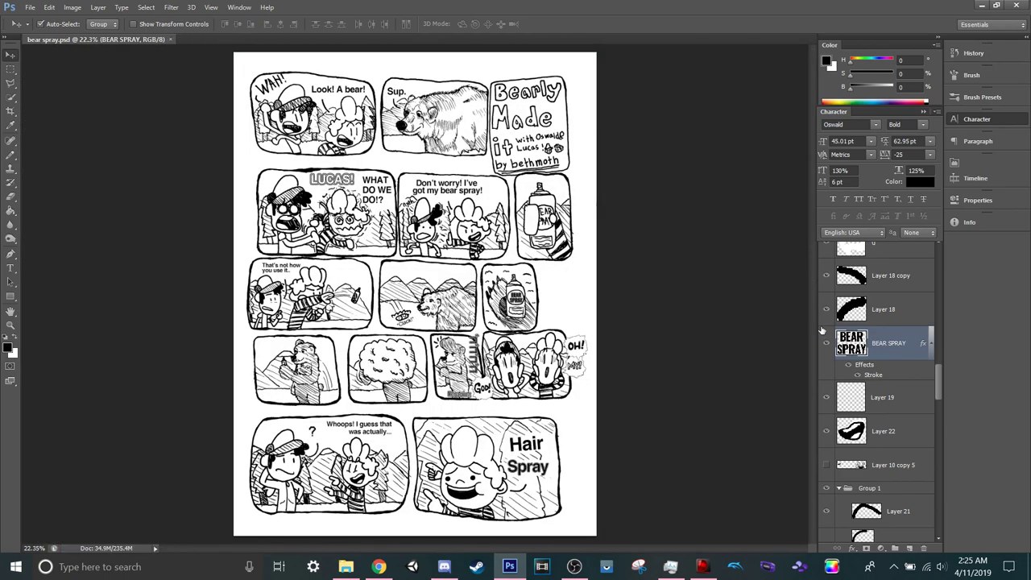
{"action": "scroll", "coordinate": [519, 286], "scroll_direction": "up", "scroll_amount": 10}
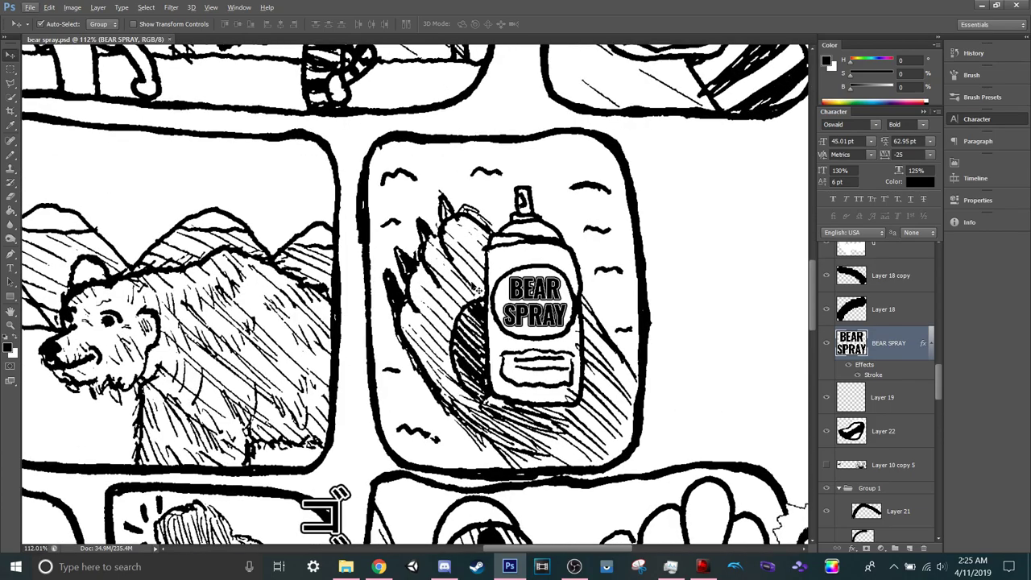
{"action": "scroll", "coordinate": [459, 274], "scroll_direction": "down", "scroll_amount": 5}
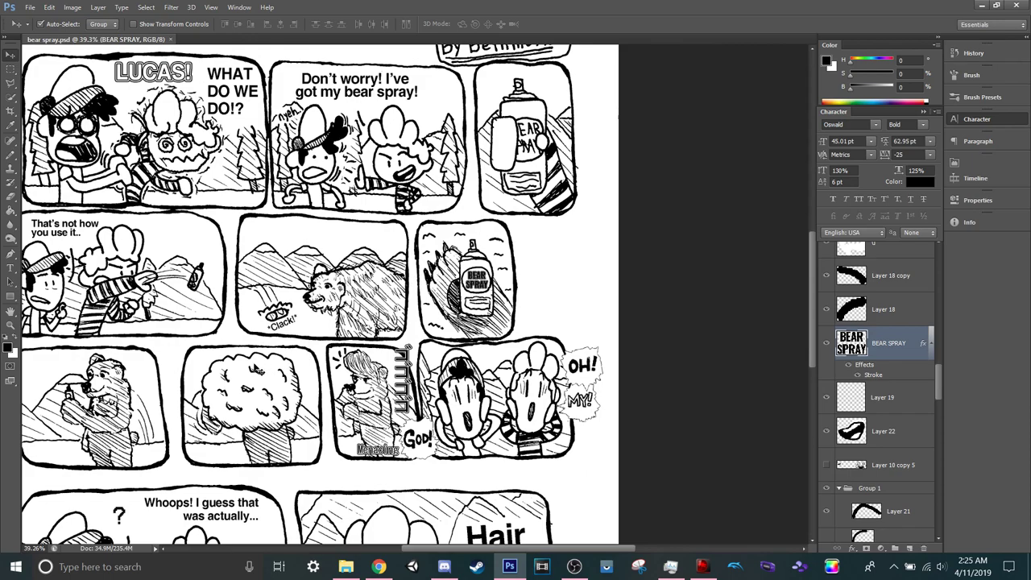
Review the comic's lower panels and create a new layer above the hidden "God!" layer, Layer 12.
{"action": "scroll", "coordinate": [169, 416], "scroll_direction": "left", "scroll_amount": 4}
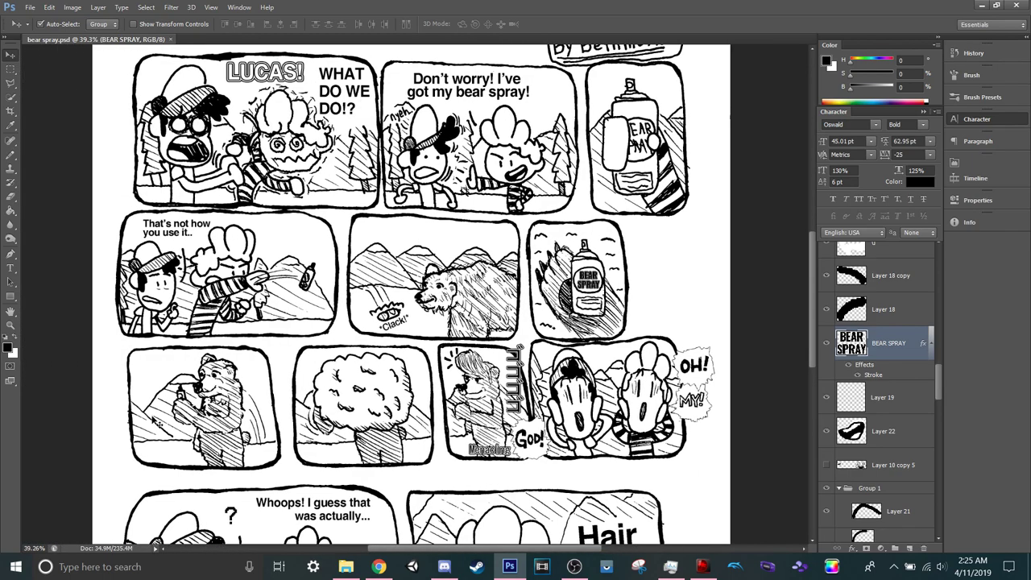
{"action": "scroll", "coordinate": [177, 417], "scroll_direction": "down", "scroll_amount": 2}
{"action": "scroll", "coordinate": [183, 419], "scroll_direction": "down", "scroll_amount": 1}
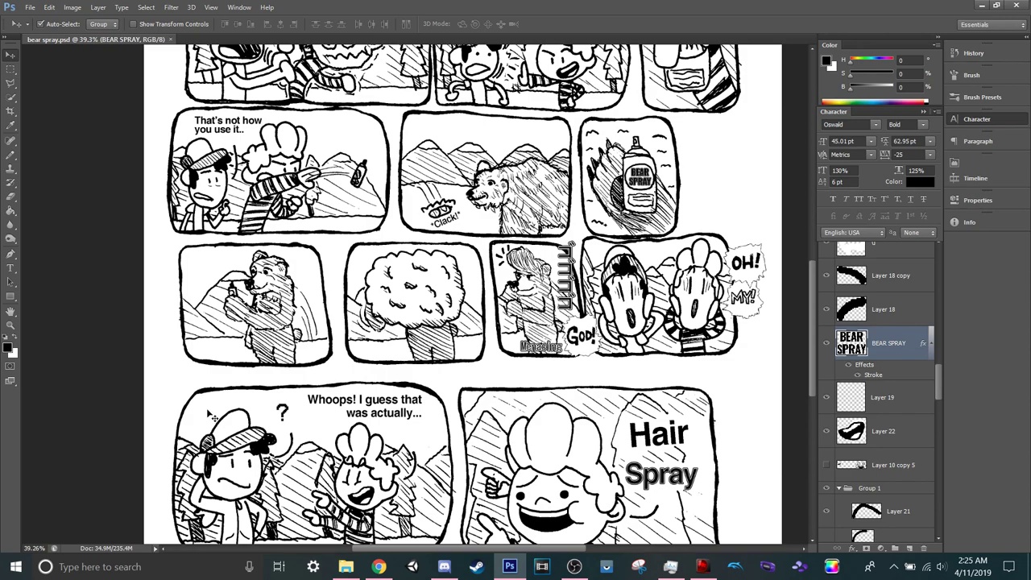
{"action": "scroll", "coordinate": [360, 398], "scroll_direction": "down", "scroll_amount": 2}
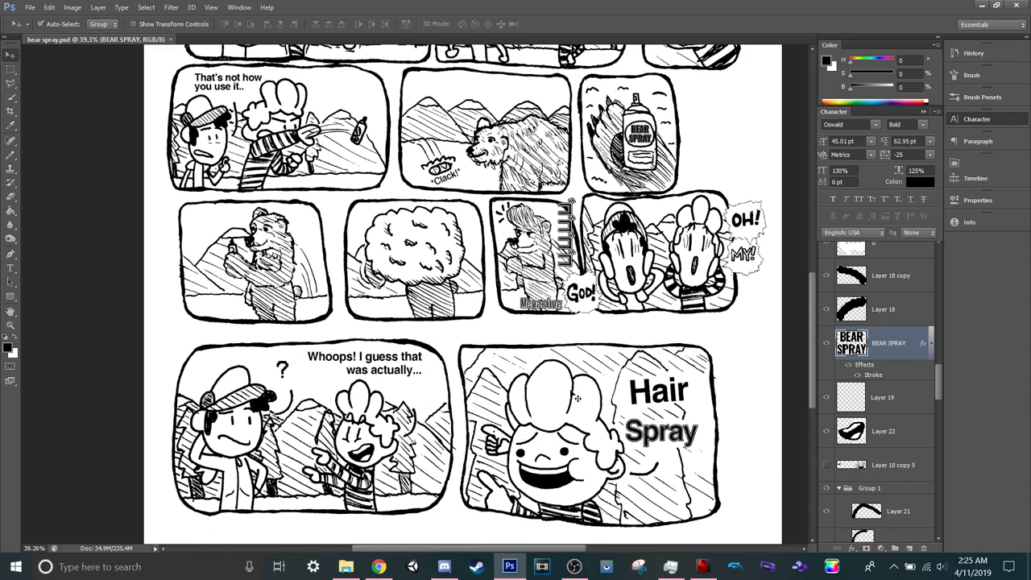
{"action": "scroll", "coordinate": [865, 405], "scroll_direction": "up", "scroll_amount": 10}
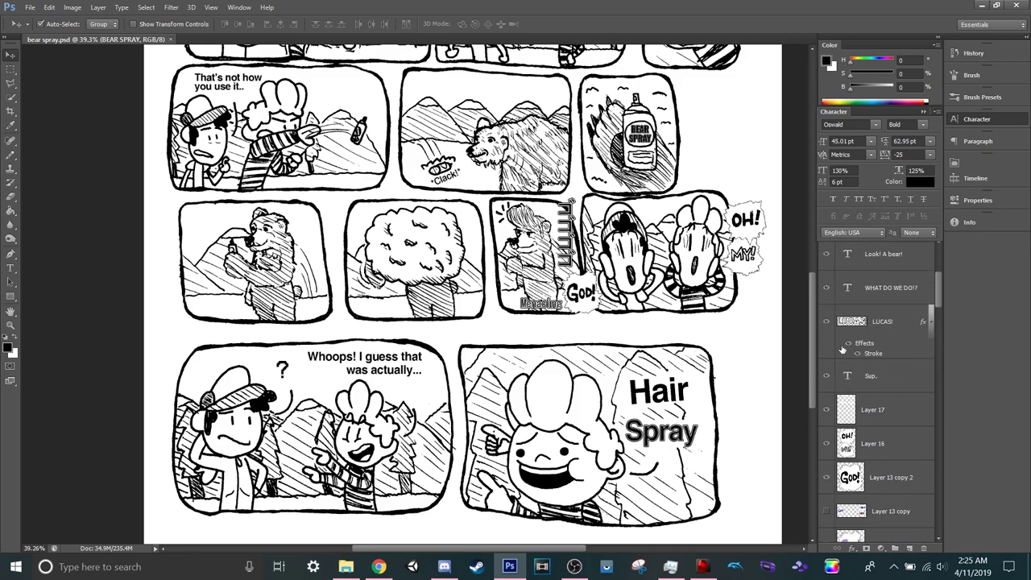
{"action": "left_click", "coordinate": [902, 265]}
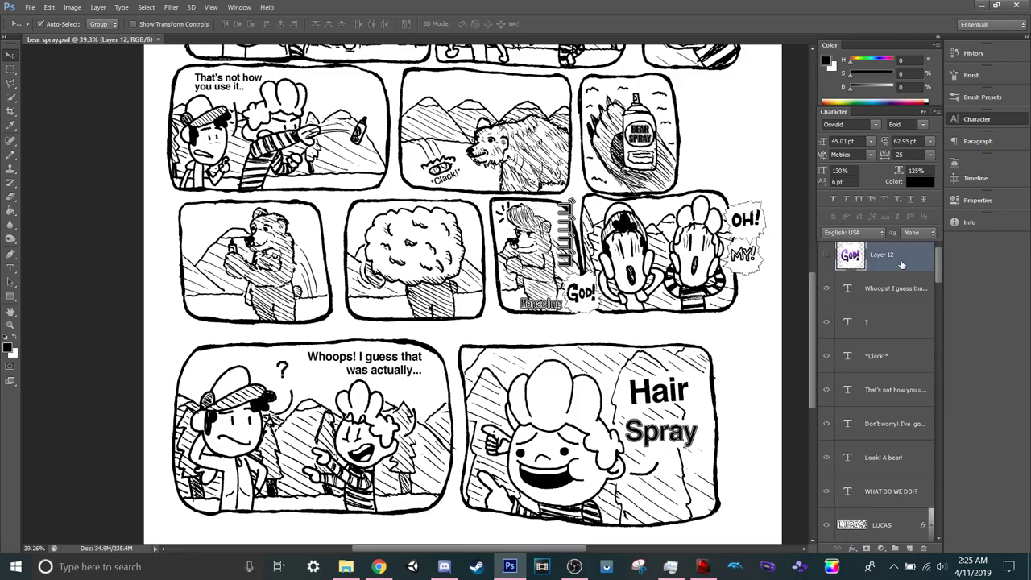
{"action": "key", "text": "ctrl+shift+n"}
{"action": "key", "text": "Return"}
Fill the gaps in the capped character's front hair with sampled black in the "Whoops!" panel, enlarging the pencil to 20 px.
{"action": "scroll", "coordinate": [373, 411], "scroll_direction": "up", "scroll_amount": 12}
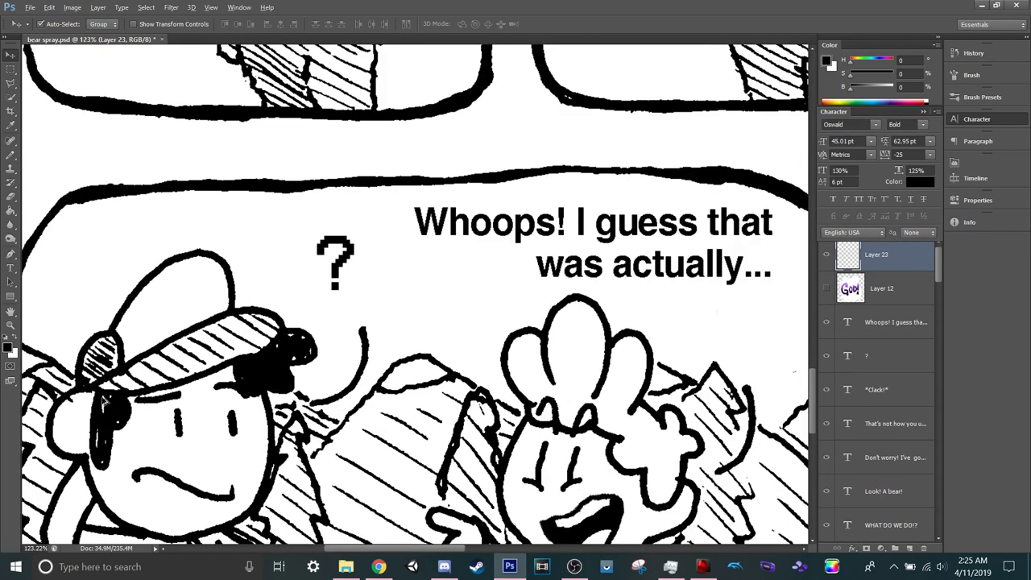
{"action": "scroll", "coordinate": [104, 400], "scroll_direction": "up", "scroll_amount": 2}
{"action": "key", "text": "i"}
{"action": "left_click", "coordinate": [369, 345]}
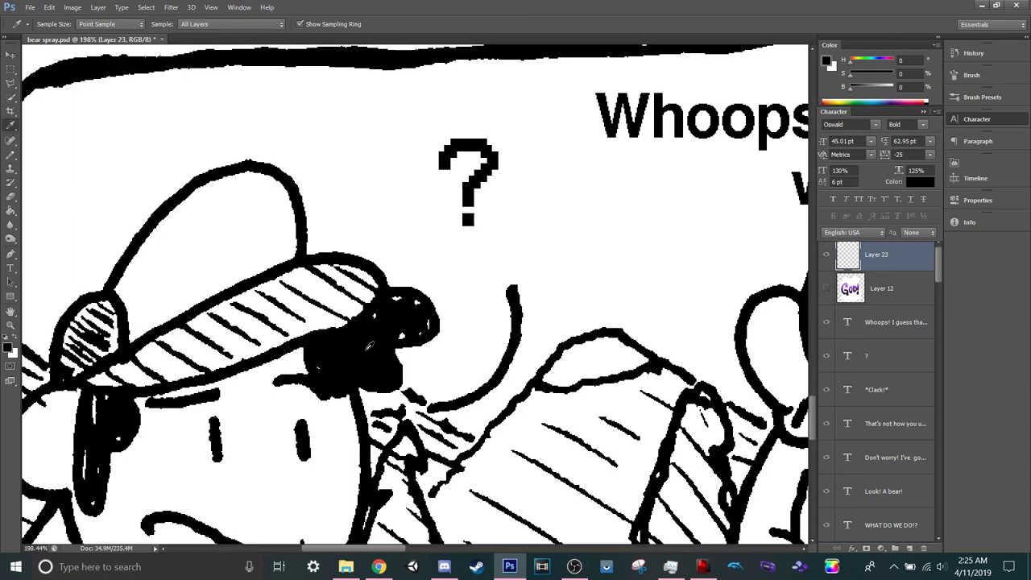
{"action": "key", "text": "b"}
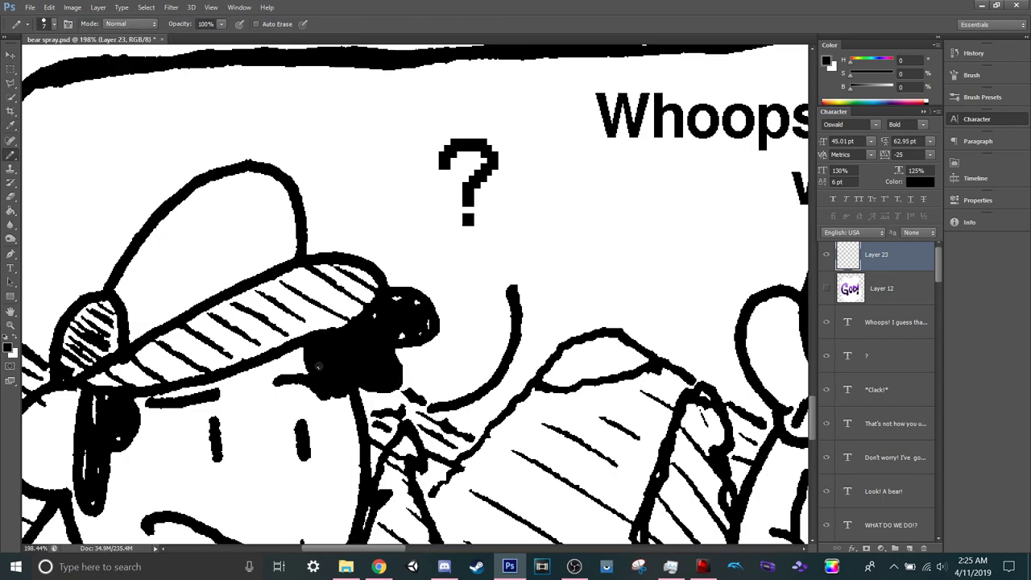
{"action": "left_click_drag", "start_coordinate": [333, 373], "coordinate": [349, 385]}
{"action": "left_click", "coordinate": [396, 310]}
{"action": "key", "text": "bracketright"}
{"action": "key", "text": "bracketright"}
{"action": "left_click", "coordinate": [405, 303]}
{"action": "left_click", "coordinate": [415, 314]}
{"action": "left_click", "coordinate": [421, 324]}
{"action": "left_click", "coordinate": [420, 326]}
{"action": "left_click", "coordinate": [402, 331]}
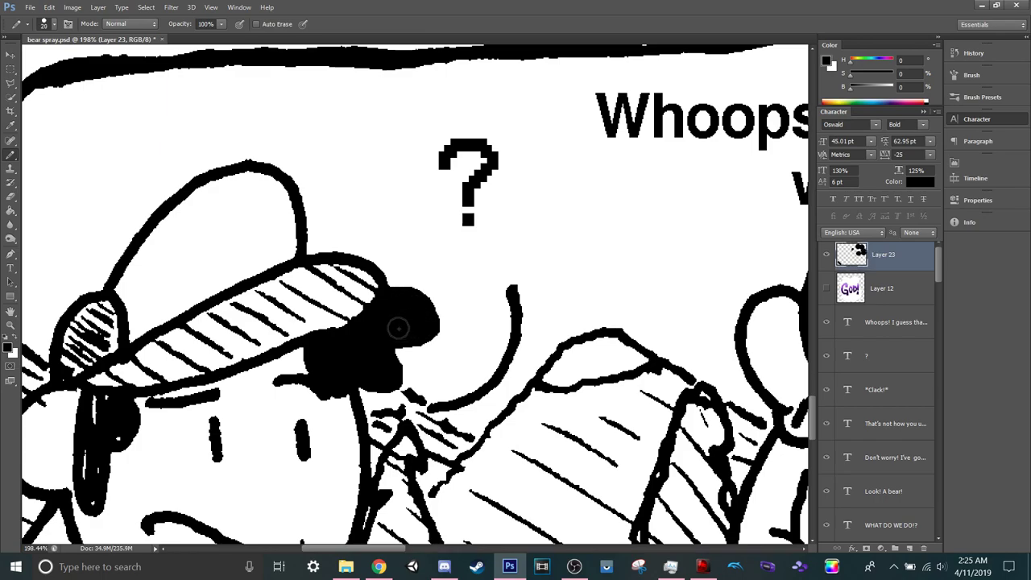
Fill the capped character's side hair solid black in the "Whoops!" panel, reducing the pencil to 10 px for the small gaps.
{"action": "scroll", "coordinate": [127, 381], "scroll_direction": "down", "scroll_amount": 4}
{"action": "scroll", "coordinate": [101, 421], "scroll_direction": "up", "scroll_amount": 3}
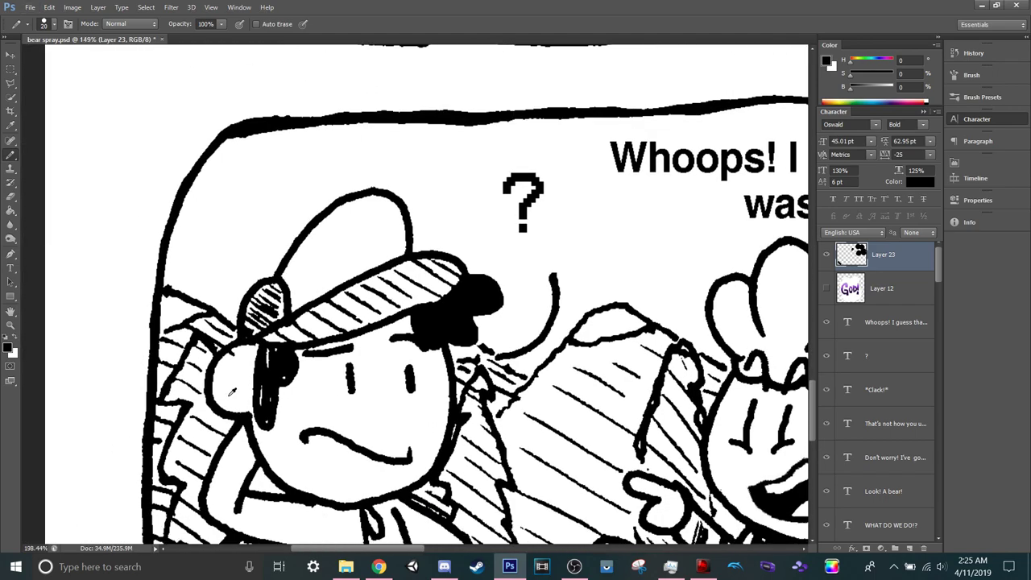
{"action": "scroll", "coordinate": [344, 362], "scroll_direction": "up", "scroll_amount": 3}
{"action": "mouse_move", "coordinate": [373, 253]}
{"action": "left_mouse_down"}
{"action": "mouse_move", "coordinate": [346, 241]}
{"action": "mouse_move", "coordinate": [347, 316]}
{"action": "left_mouse_up"}
{"action": "key", "text": "bracketleft"}
{"action": "key", "text": "bracketleft"}
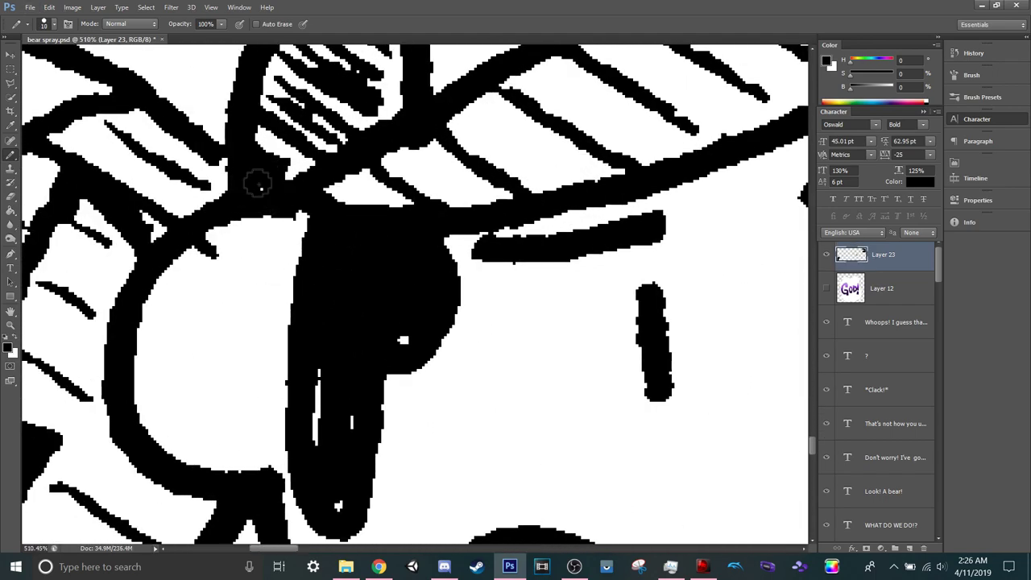
{"action": "left_click", "coordinate": [400, 339]}
{"action": "mouse_move", "coordinate": [319, 370]}
{"action": "left_mouse_down"}
{"action": "mouse_move", "coordinate": [320, 495]}
{"action": "mouse_move", "coordinate": [333, 507]}
{"action": "left_mouse_up"}
{"action": "scroll", "coordinate": [354, 409], "scroll_direction": "down", "scroll_amount": 2}
{"action": "scroll", "coordinate": [352, 408], "scroll_direction": "down", "scroll_amount": 6}
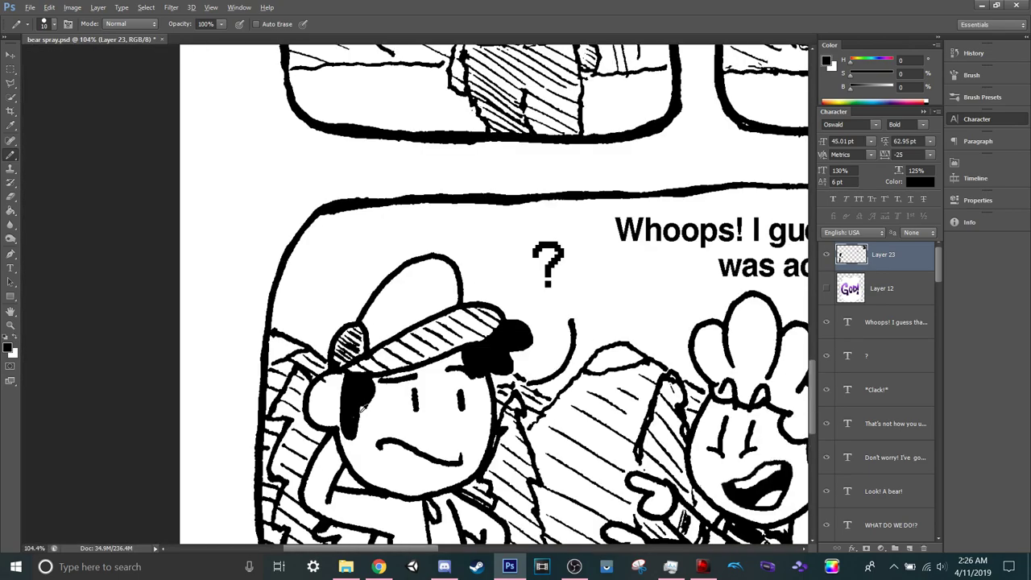
Touch up the capped character's black hair in the shocked-faces panel, undoing the black dab at the hair's tip.
{"action": "scroll", "coordinate": [352, 408], "scroll_direction": "down", "scroll_amount": 1}
{"action": "scroll", "coordinate": [542, 401], "scroll_direction": "down", "scroll_amount": 3}
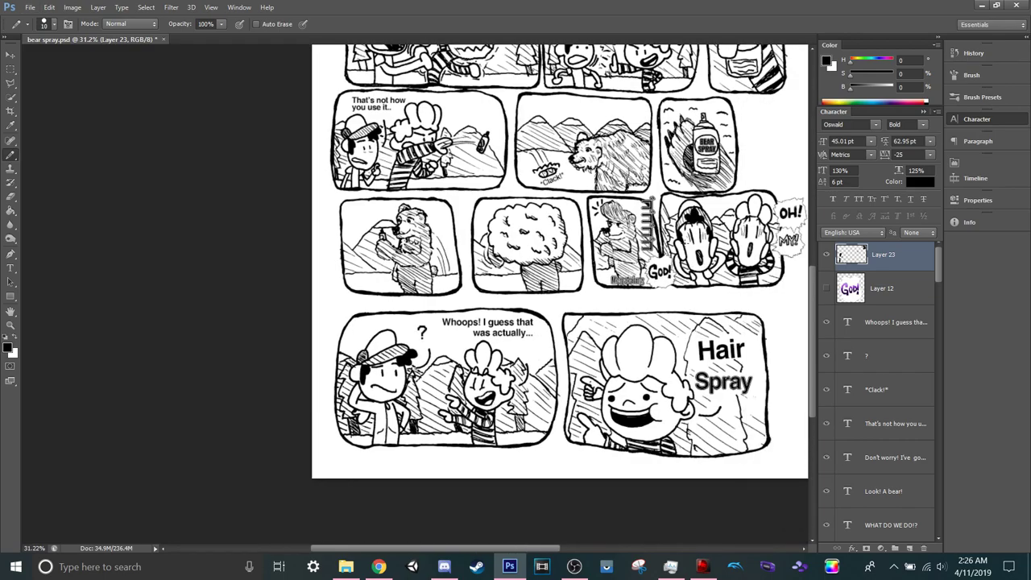
{"action": "scroll", "coordinate": [709, 209], "scroll_direction": "up", "scroll_amount": 6}
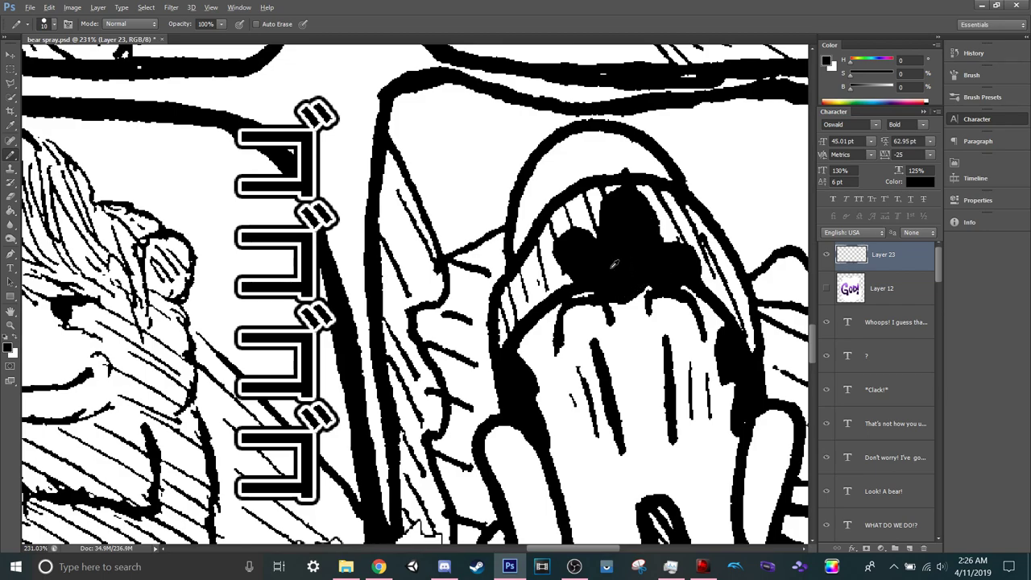
{"action": "scroll", "coordinate": [612, 265], "scroll_direction": "down", "scroll_amount": 2}
{"action": "scroll", "coordinate": [646, 224], "scroll_direction": "up", "scroll_amount": 4}
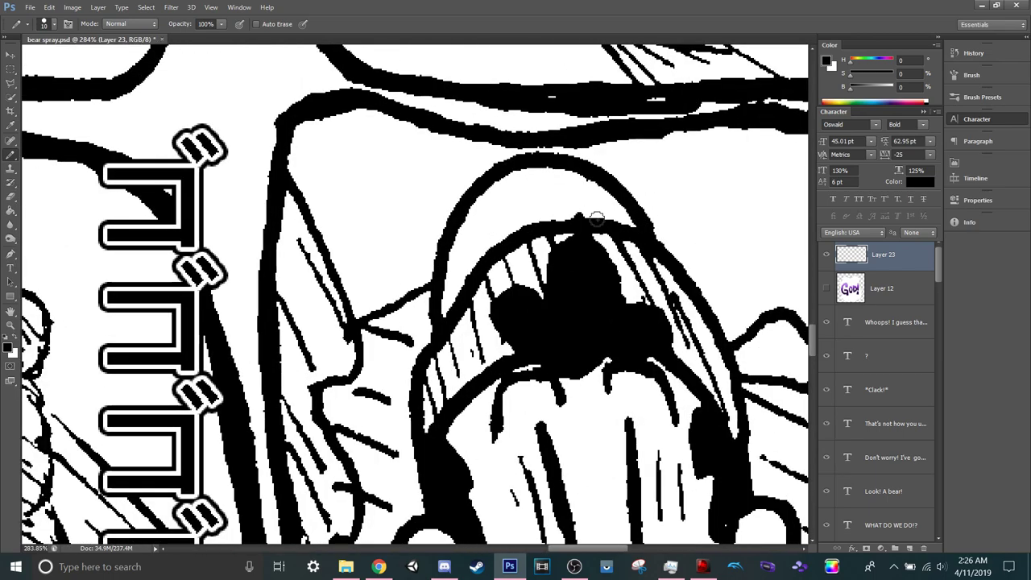
{"action": "left_click", "coordinate": [578, 211]}
{"action": "key", "text": "ctrl+z"}
{"action": "key", "text": "x"}
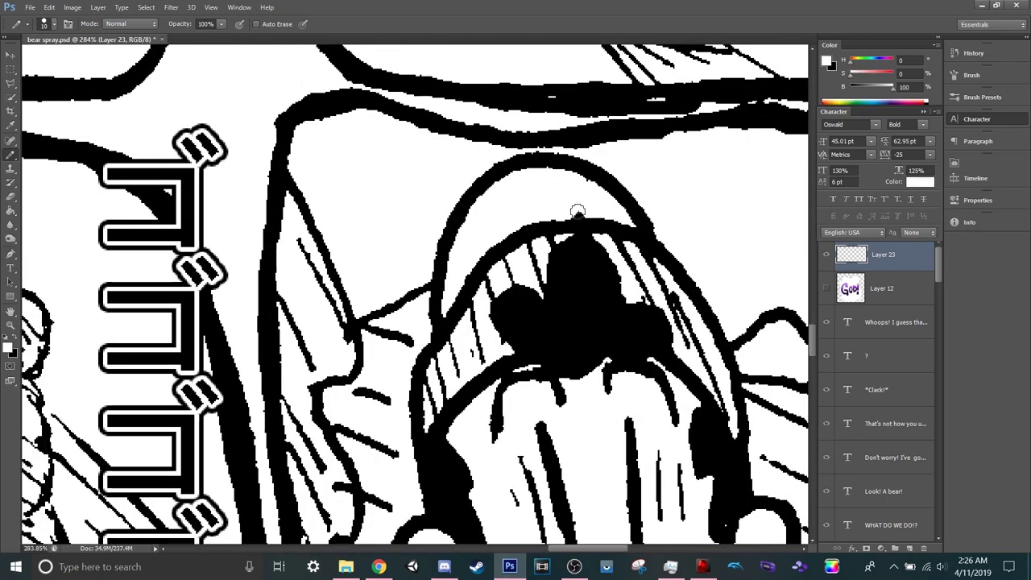
{"action": "scroll", "coordinate": [582, 212], "scroll_direction": "down", "scroll_amount": 5}
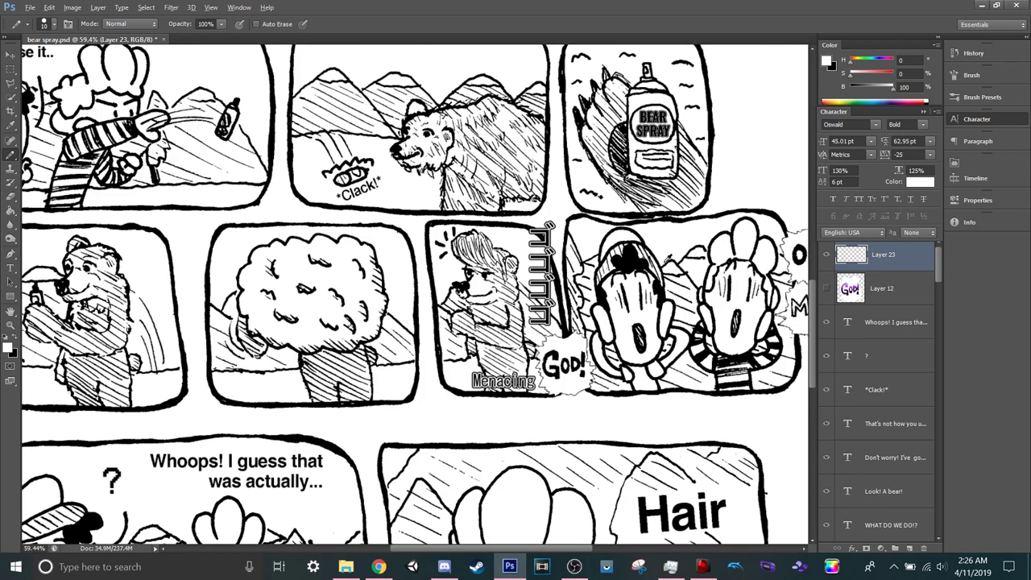
Clean up the sleeve stripes of the striped-shirt character in the shocked-faces panel with black and white pencil dabs.
{"action": "scroll", "coordinate": [765, 342], "scroll_direction": "up", "scroll_amount": 5}
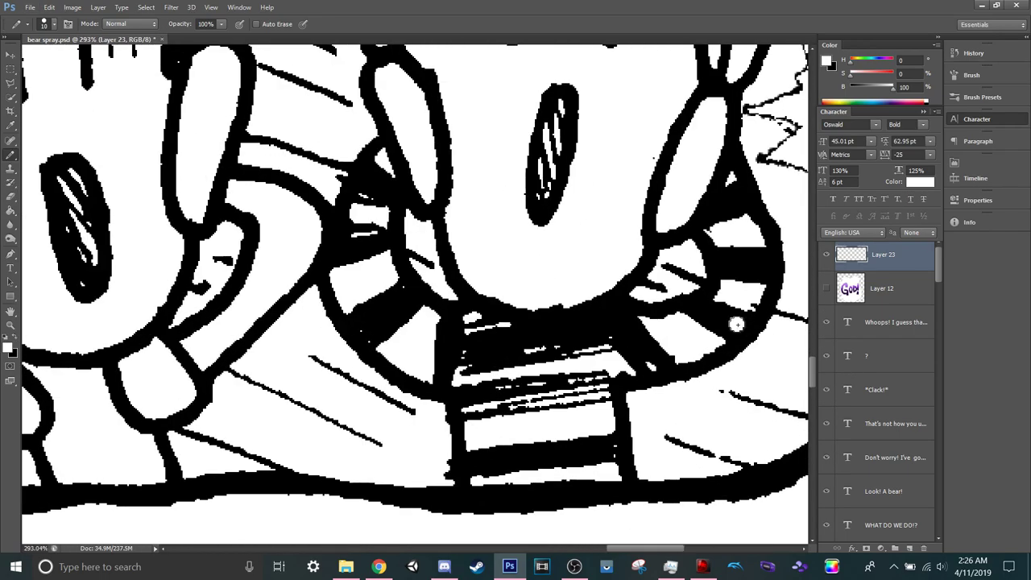
{"action": "key", "text": "d"}
{"action": "left_click", "coordinate": [737, 324]}
{"action": "left_click", "coordinate": [751, 302]}
{"action": "key", "text": "x"}
{"action": "left_click", "coordinate": [751, 303]}
{"action": "scroll", "coordinate": [732, 233], "scroll_direction": "down", "scroll_amount": 3}
Reduce the pencil to 6 px and paint out the stray marks at the edge of the sleeve's white stripe.
{"action": "scroll", "coordinate": [737, 218], "scroll_direction": "up", "scroll_amount": 5}
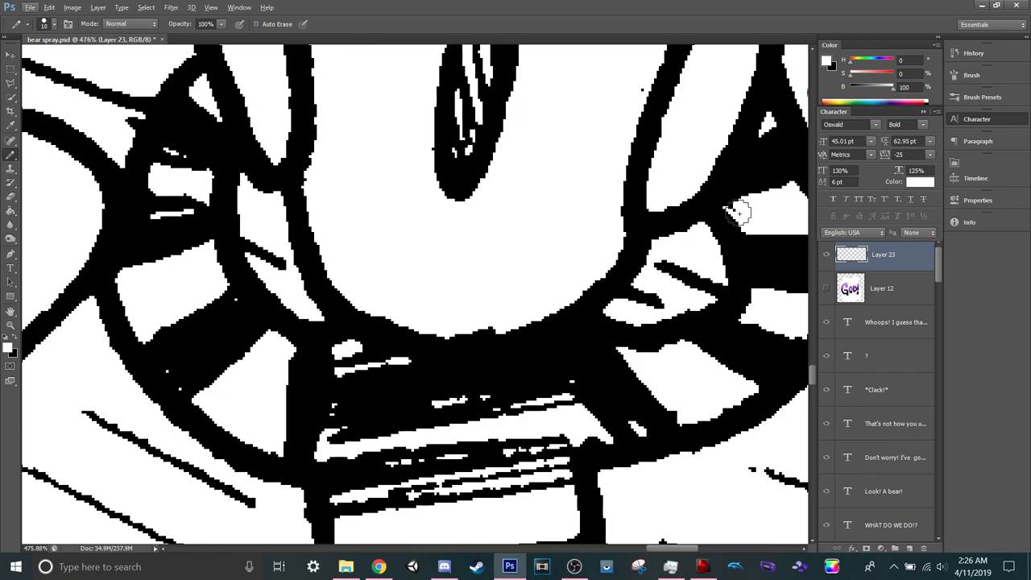
{"action": "key", "text": "bracketleft"}
{"action": "key", "text": "bracketleft"}
{"action": "key", "text": "bracketleft"}
{"action": "key", "text": "bracketleft"}
{"action": "left_click", "coordinate": [731, 211]}
{"action": "scroll", "coordinate": [572, 123], "scroll_direction": "down", "scroll_amount": 3}
{"action": "scroll", "coordinate": [445, 215], "scroll_direction": "up", "scroll_amount": 2}
{"action": "key", "text": "x"}
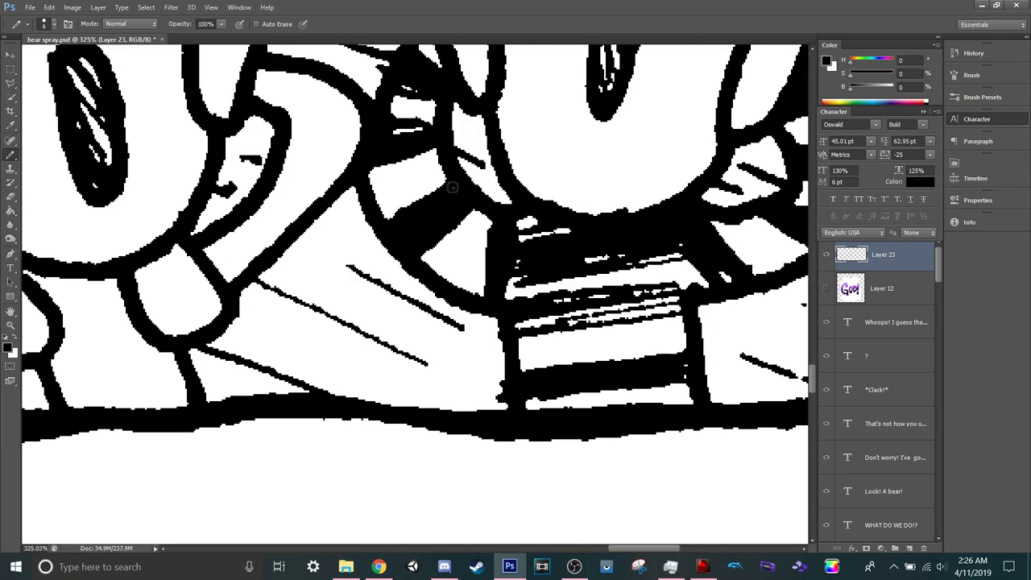
Enlarge the pencil to 25 px and fill the capped character's open mouth solid black in the "WHAT DO WE DO!?" panel.
{"action": "scroll", "coordinate": [618, 285], "scroll_direction": "down", "scroll_amount": 10}
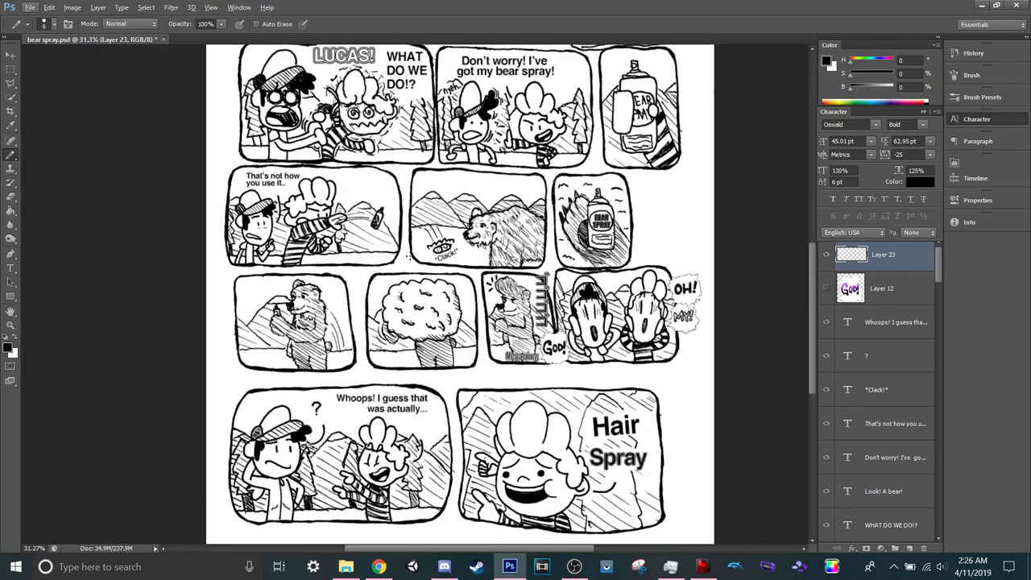
{"action": "scroll", "coordinate": [417, 255], "scroll_direction": "up", "scroll_amount": 4}
{"action": "scroll", "coordinate": [429, 207], "scroll_direction": "up", "scroll_amount": 3}
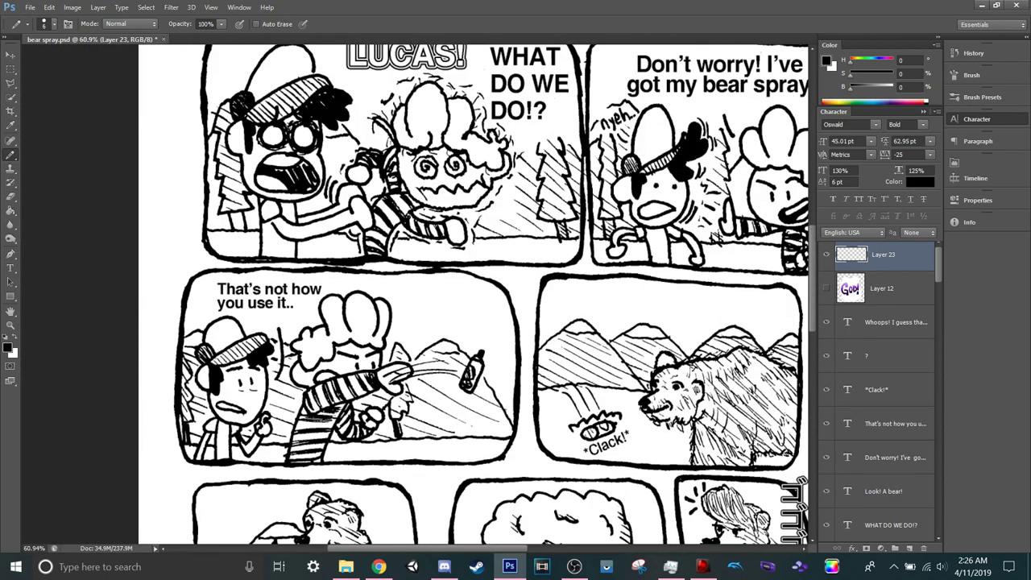
{"action": "scroll", "coordinate": [277, 126], "scroll_direction": "up", "scroll_amount": 4}
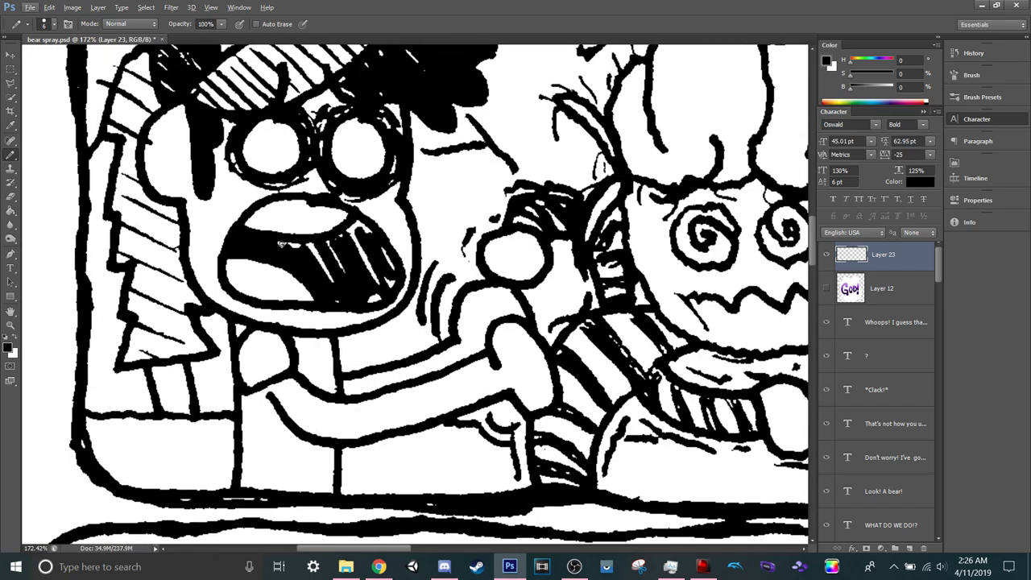
{"action": "key", "text": "bracketright"}
{"action": "key", "text": "bracketright"}
{"action": "key", "text": "bracketright"}
{"action": "key", "text": "bracketright"}
{"action": "key", "text": "bracketright"}
{"action": "key", "text": "bracketright"}
{"action": "mouse_move", "coordinate": [281, 245]}
{"action": "left_mouse_down"}
{"action": "mouse_move", "coordinate": [360, 225]}
{"action": "mouse_move", "coordinate": [388, 273]}
{"action": "mouse_move", "coordinate": [374, 293]}
{"action": "mouse_move", "coordinate": [330, 295]}
{"action": "mouse_move", "coordinate": [330, 245]}
{"action": "mouse_move", "coordinate": [363, 273]}
{"action": "mouse_move", "coordinate": [303, 262]}
{"action": "mouse_move", "coordinate": [360, 262]}
{"action": "mouse_move", "coordinate": [351, 255]}
{"action": "mouse_move", "coordinate": [370, 274]}
{"action": "left_mouse_up"}
Fill the dark part of the capped character's mouth solid black in the "Look! A bear!" panel and tidy its outline in white.
{"action": "scroll", "coordinate": [372, 273], "scroll_direction": "down", "scroll_amount": 3}
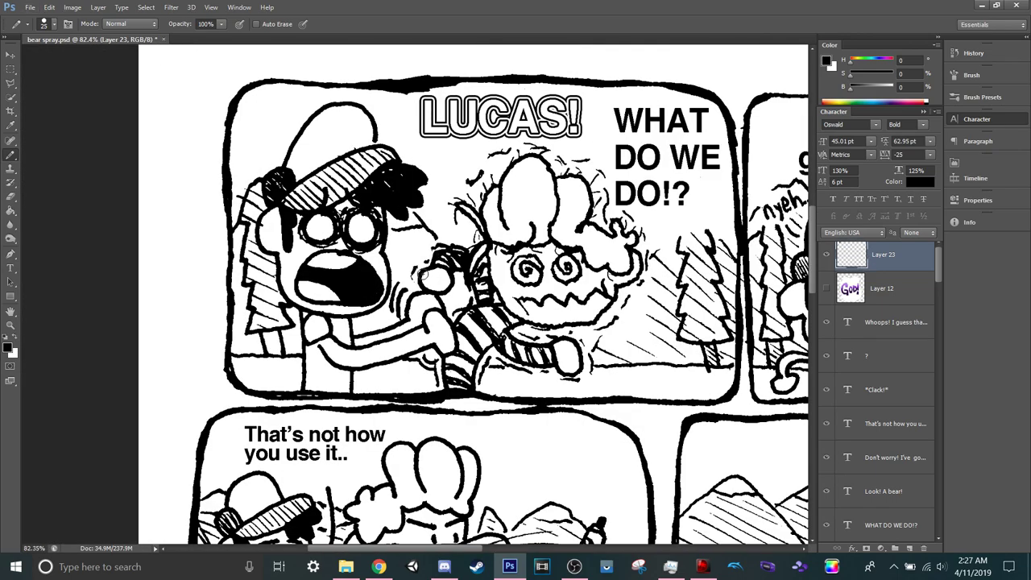
{"action": "scroll", "coordinate": [442, 250], "scroll_direction": "down", "scroll_amount": 5}
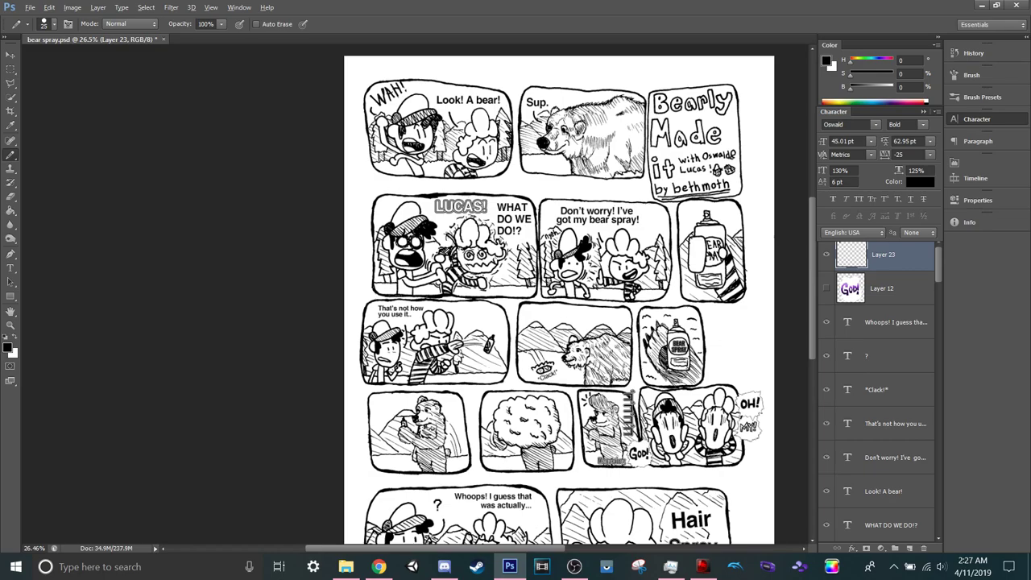
{"action": "scroll", "coordinate": [413, 141], "scroll_direction": "up", "scroll_amount": 8}
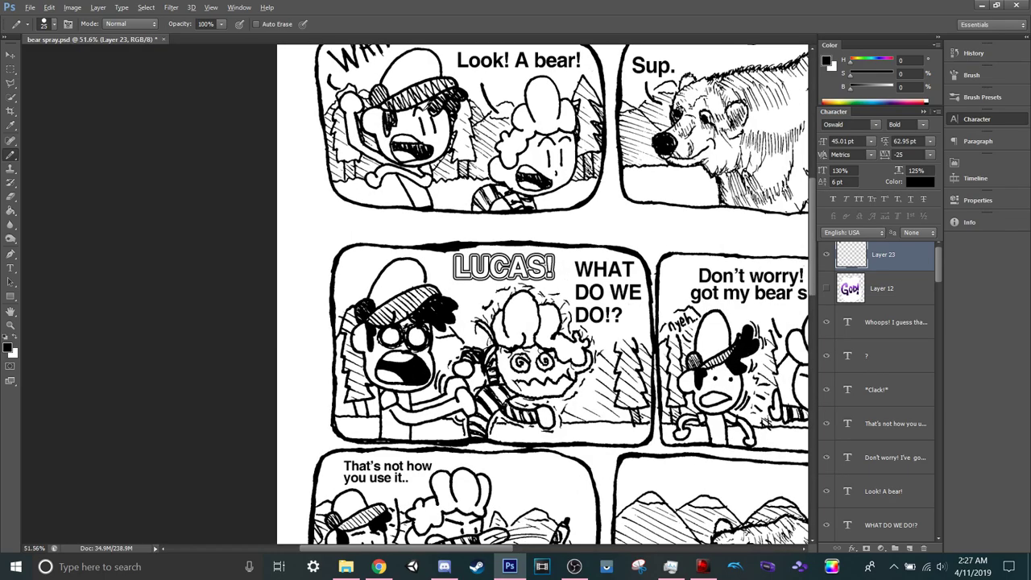
{"action": "scroll", "coordinate": [430, 214], "scroll_direction": "up", "scroll_amount": 3}
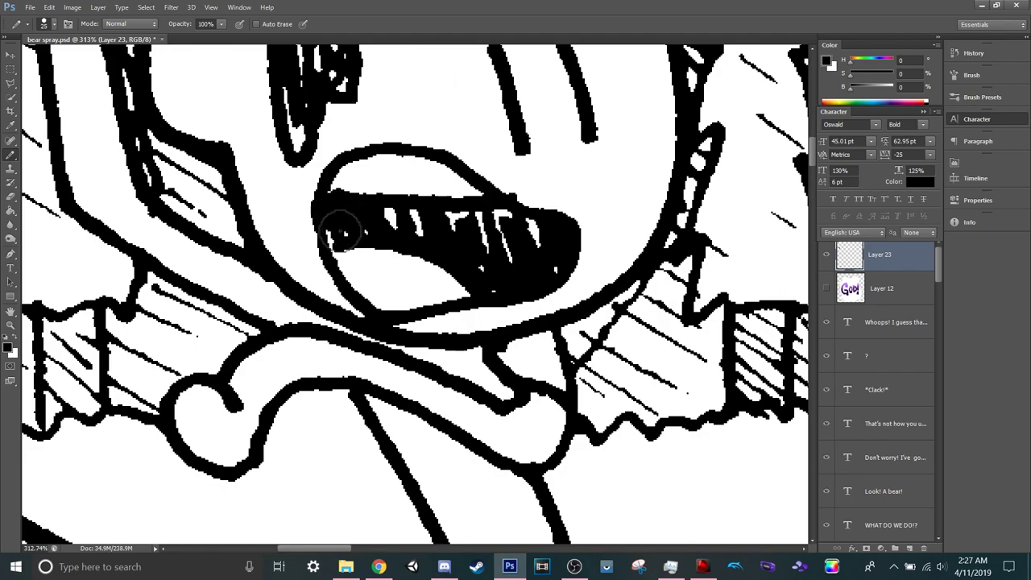
{"action": "key", "text": "ctrl+z"}
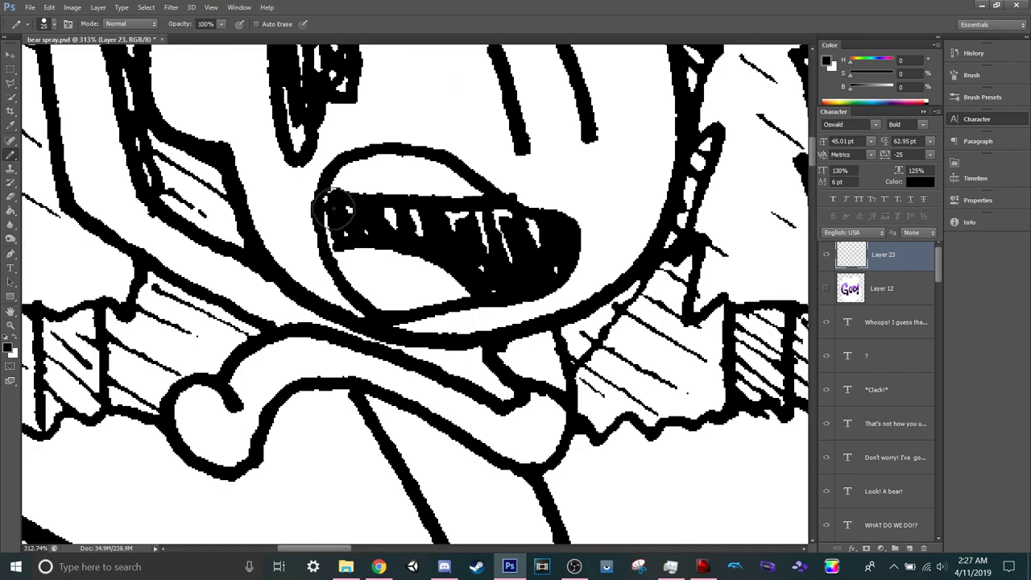
{"action": "mouse_move", "coordinate": [335, 215]}
{"action": "left_mouse_down"}
{"action": "mouse_move", "coordinate": [336, 230]}
{"action": "mouse_move", "coordinate": [368, 218]}
{"action": "mouse_move", "coordinate": [488, 218]}
{"action": "mouse_move", "coordinate": [545, 249]}
{"action": "mouse_move", "coordinate": [521, 271]}
{"action": "mouse_move", "coordinate": [494, 269]}
{"action": "mouse_move", "coordinate": [502, 239]}
{"action": "left_mouse_up"}
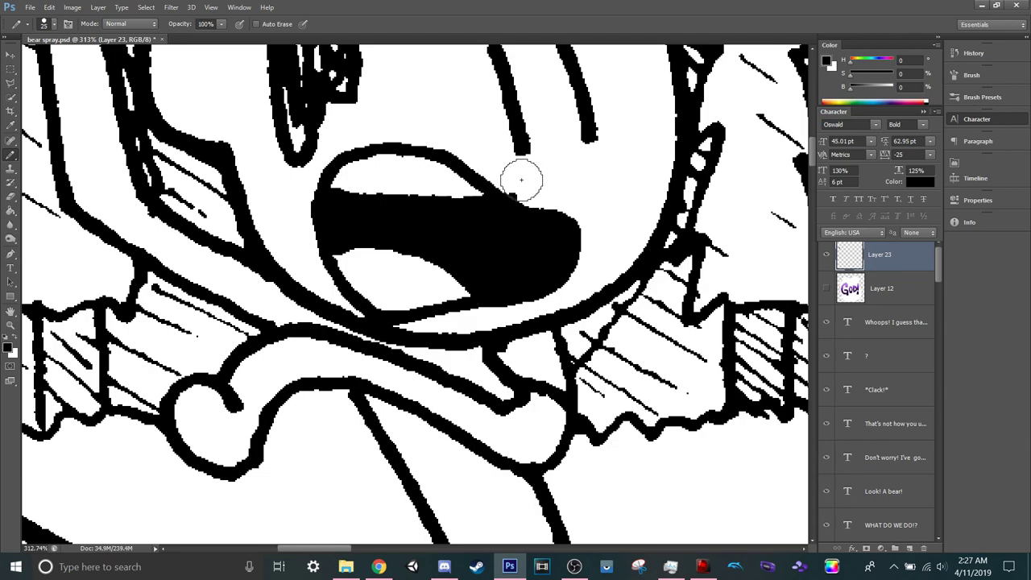
{"action": "key", "text": "x"}
{"action": "scroll", "coordinate": [532, 181], "scroll_direction": "down", "scroll_amount": 4}
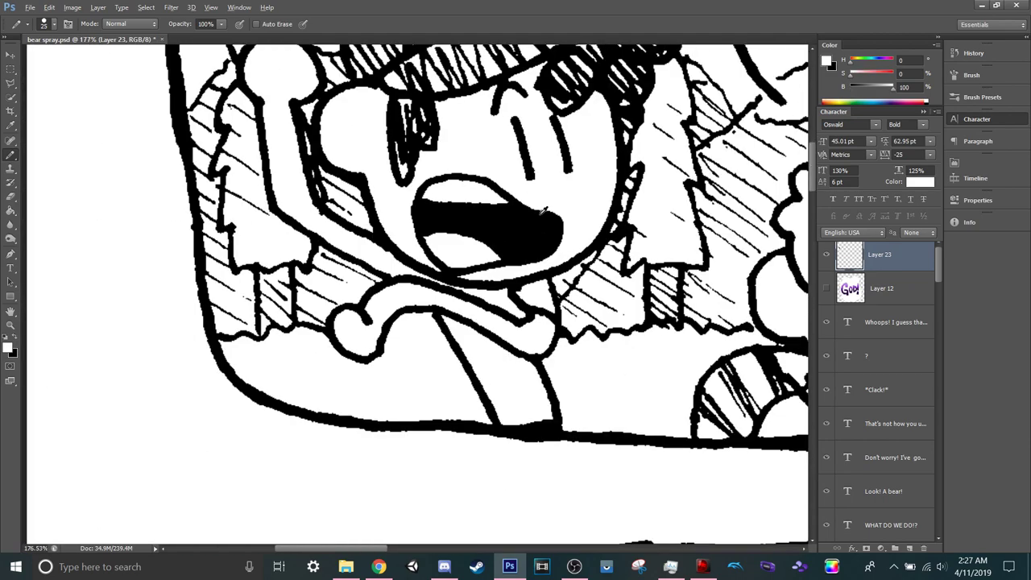
{"action": "scroll", "coordinate": [441, 227], "scroll_direction": "up", "scroll_amount": 2}
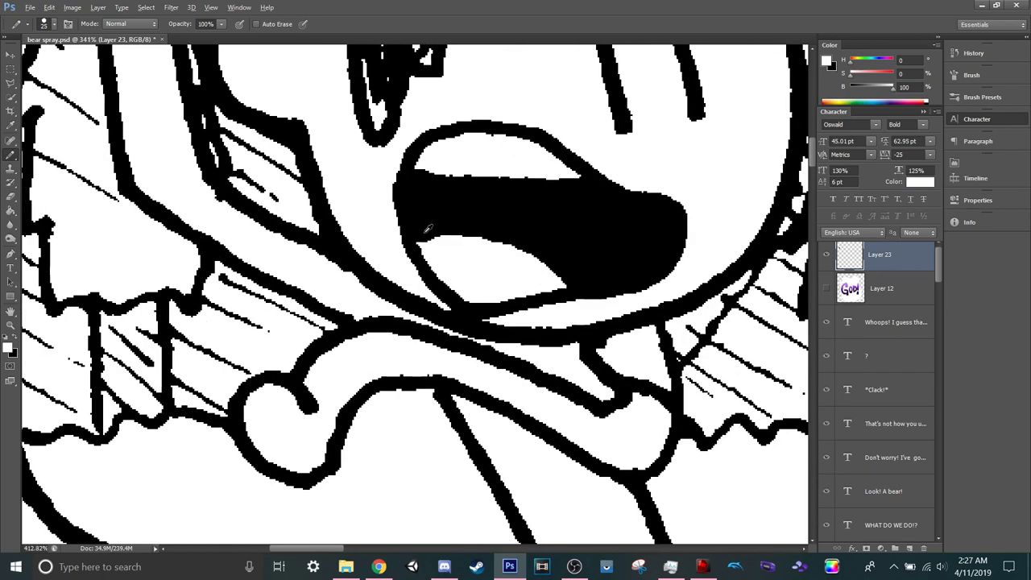
{"action": "scroll", "coordinate": [441, 227], "scroll_direction": "down", "scroll_amount": 5}
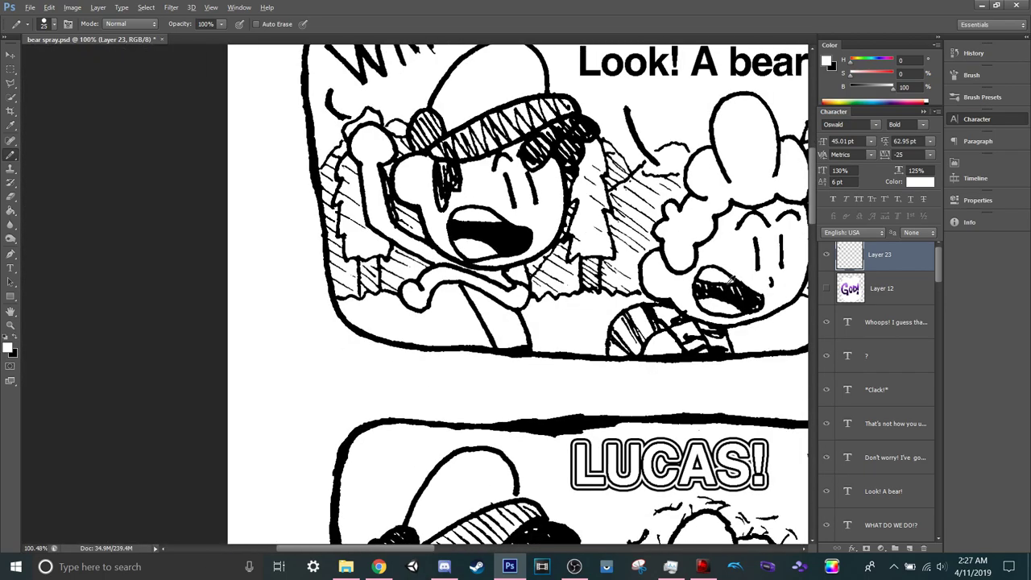
Fill the capped character's front hair under the cap brim solid black in the "Look! A bear!" panel.
{"action": "scroll", "coordinate": [731, 280], "scroll_direction": "down", "scroll_amount": 1}
{"action": "scroll", "coordinate": [370, 177], "scroll_direction": "up", "scroll_amount": 5}
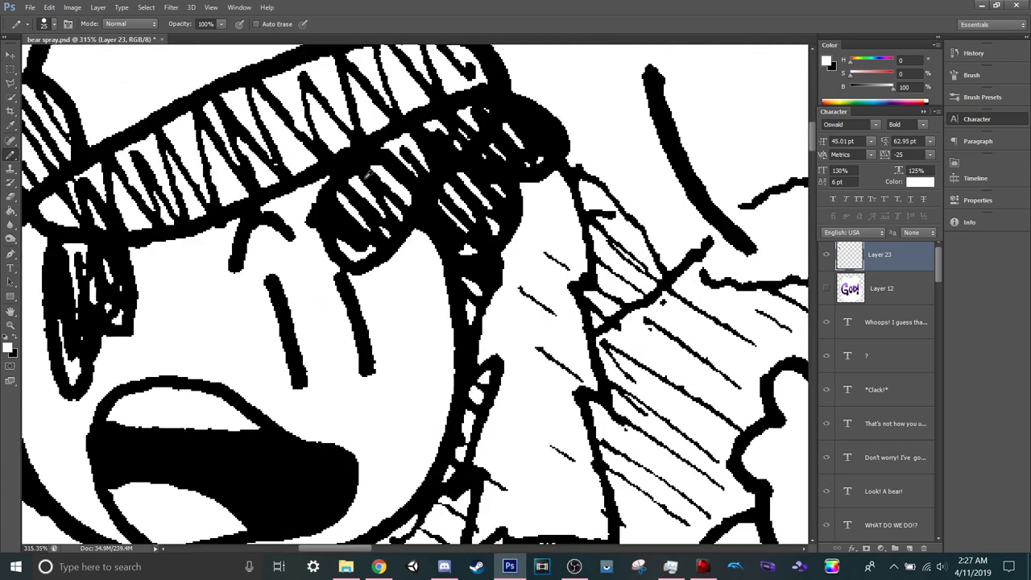
{"action": "key", "text": "x"}
{"action": "mouse_move", "coordinate": [370, 182]}
{"action": "left_mouse_down"}
{"action": "mouse_move", "coordinate": [350, 221]}
{"action": "mouse_move", "coordinate": [356, 244]}
{"action": "mouse_move", "coordinate": [386, 191]}
{"action": "mouse_move", "coordinate": [395, 162]}
{"action": "mouse_move", "coordinate": [385, 154]}
{"action": "mouse_move", "coordinate": [490, 115]}
{"action": "mouse_move", "coordinate": [534, 150]}
{"action": "mouse_move", "coordinate": [429, 149]}
{"action": "mouse_move", "coordinate": [397, 211]}
{"action": "mouse_move", "coordinate": [451, 185]}
{"action": "mouse_move", "coordinate": [473, 221]}
{"action": "mouse_move", "coordinate": [491, 197]}
{"action": "mouse_move", "coordinate": [488, 227]}
{"action": "mouse_move", "coordinate": [464, 221]}
{"action": "mouse_move", "coordinate": [445, 191]}
{"action": "mouse_move", "coordinate": [464, 234]}
{"action": "left_mouse_up"}
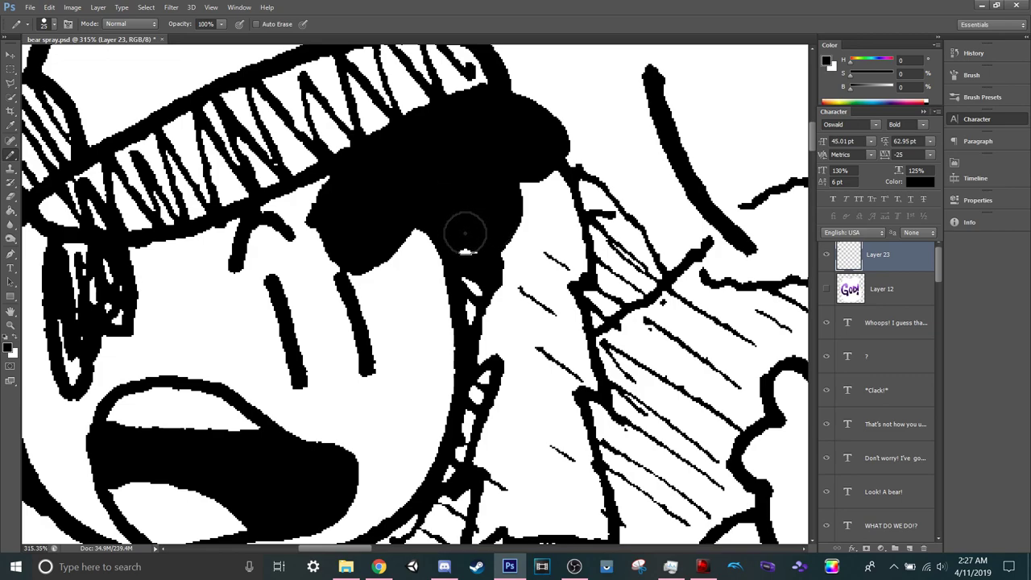
{"action": "scroll", "coordinate": [463, 225], "scroll_direction": "down", "scroll_amount": 3}
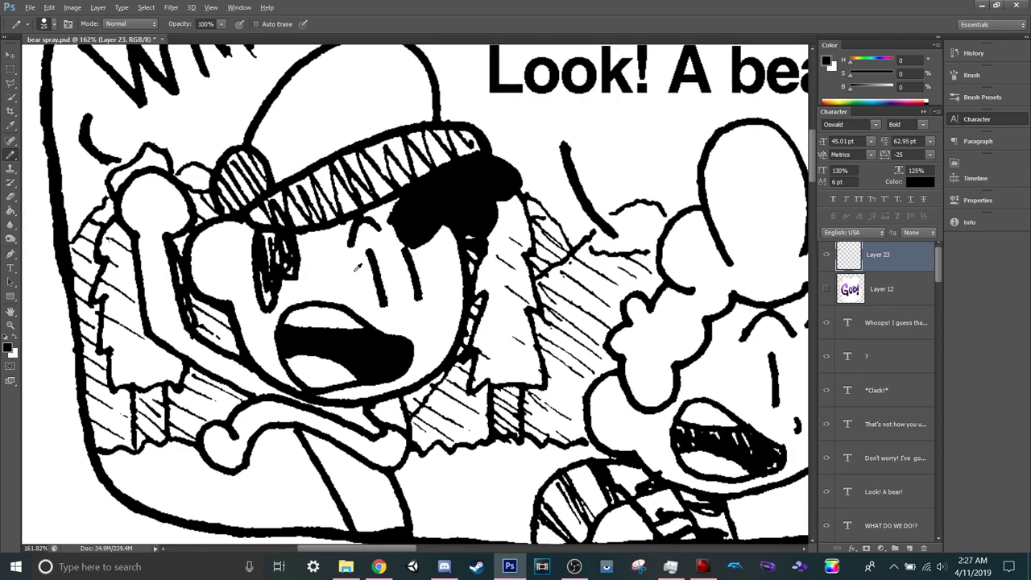
Fill the capped character's side hair by the ear solid black in the "Look! A bear!" panel.
{"action": "mouse_move", "coordinate": [286, 257]}
{"action": "left_mouse_down"}
{"action": "mouse_move", "coordinate": [263, 236]}
{"action": "mouse_move", "coordinate": [268, 286]}
{"action": "left_mouse_up"}
{"action": "scroll", "coordinate": [267, 289], "scroll_direction": "up", "scroll_amount": 3}
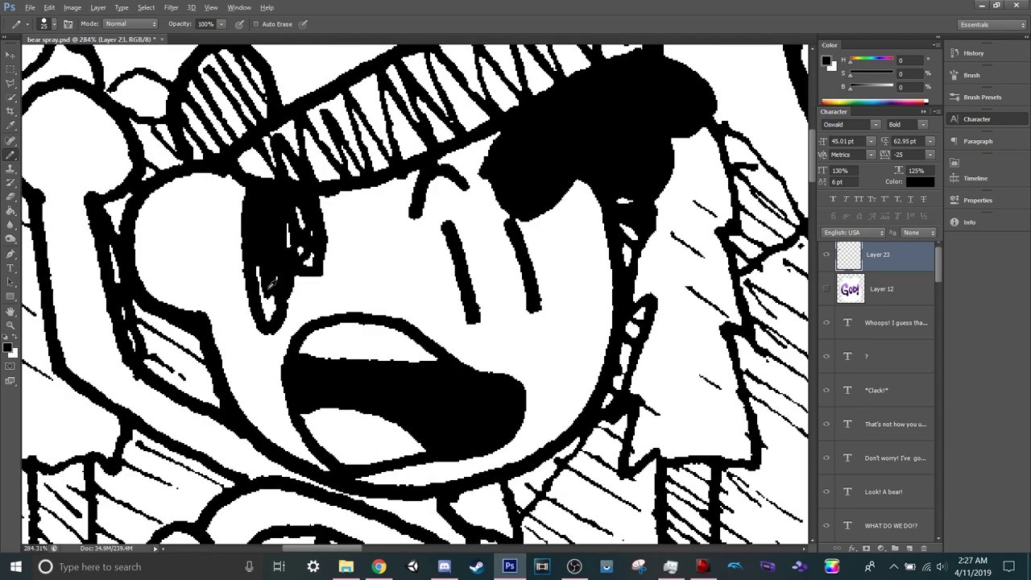
{"action": "mouse_move", "coordinate": [274, 284]}
{"action": "left_mouse_down"}
{"action": "mouse_move", "coordinate": [262, 263]}
{"action": "mouse_move", "coordinate": [269, 319]}
{"action": "mouse_move", "coordinate": [278, 274]}
{"action": "mouse_move", "coordinate": [320, 245]}
{"action": "mouse_move", "coordinate": [320, 213]}
{"action": "mouse_move", "coordinate": [299, 234]}
{"action": "mouse_move", "coordinate": [288, 211]}
{"action": "mouse_move", "coordinate": [303, 252]}
{"action": "mouse_move", "coordinate": [286, 258]}
{"action": "mouse_move", "coordinate": [294, 275]}
{"action": "mouse_move", "coordinate": [315, 278]}
{"action": "mouse_move", "coordinate": [327, 265]}
{"action": "mouse_move", "coordinate": [323, 192]}
{"action": "left_mouse_up"}
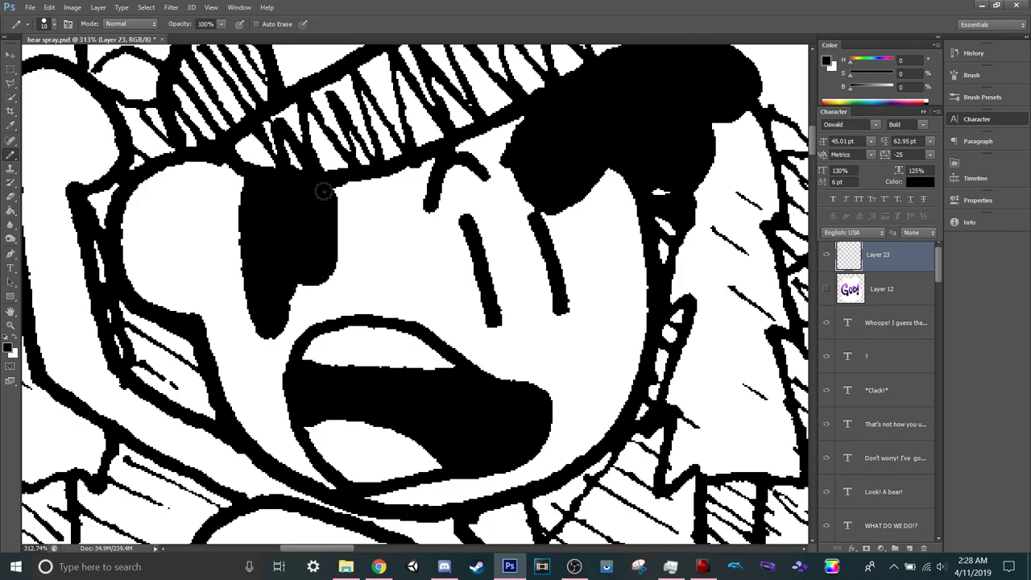
{"action": "scroll", "coordinate": [559, 214], "scroll_direction": "down", "scroll_amount": 5}
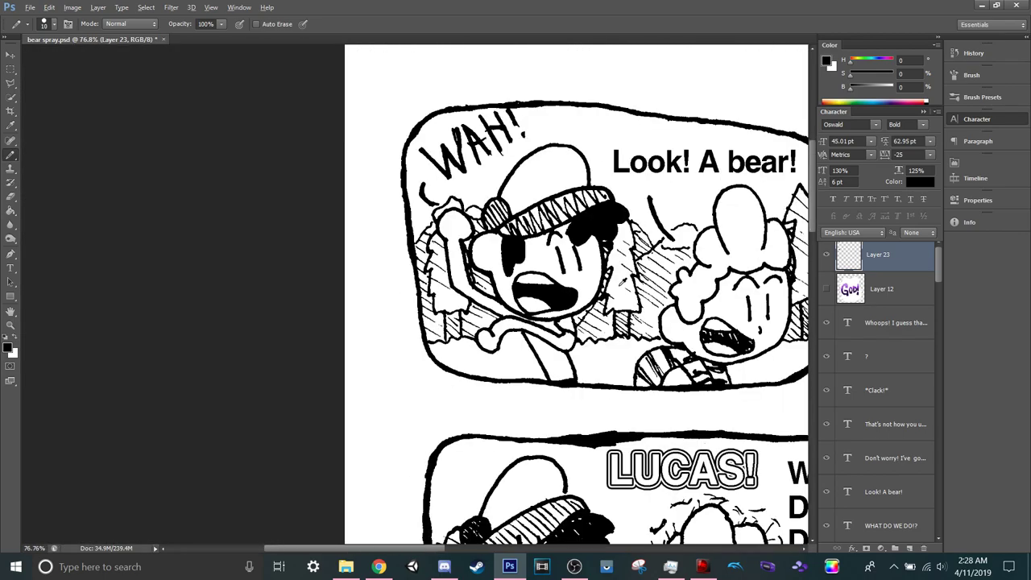
Fill the dark part of the curly-haired character's open mouth solid black in the "Look! A bear!" panel.
{"action": "scroll", "coordinate": [621, 274], "scroll_direction": "up", "scroll_amount": 5}
{"action": "mouse_move", "coordinate": [421, 352]}
{"action": "left_mouse_down"}
{"action": "mouse_move", "coordinate": [450, 351]}
{"action": "mouse_move", "coordinate": [446, 331]}
{"action": "mouse_move", "coordinate": [422, 323]}
{"action": "mouse_move", "coordinate": [537, 347]}
{"action": "mouse_move", "coordinate": [538, 334]}
{"action": "mouse_move", "coordinate": [552, 351]}
{"action": "mouse_move", "coordinate": [544, 363]}
{"action": "mouse_move", "coordinate": [590, 360]}
{"action": "mouse_move", "coordinate": [597, 371]}
{"action": "mouse_move", "coordinate": [573, 391]}
{"action": "left_mouse_up"}
{"action": "scroll", "coordinate": [588, 330], "scroll_direction": "down", "scroll_amount": 8}
{"action": "scroll", "coordinate": [588, 329], "scroll_direction": "right", "scroll_amount": 2}
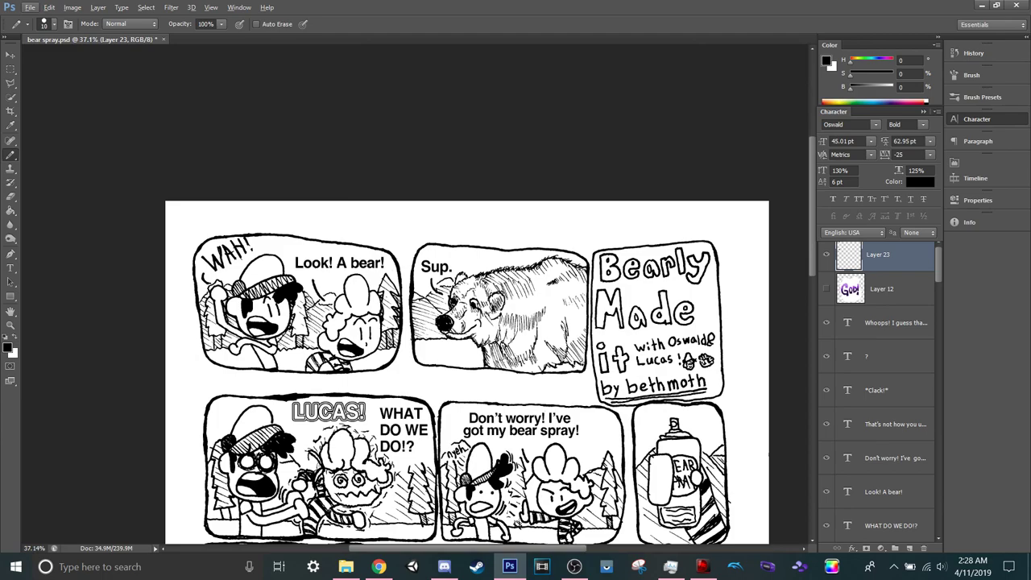
{"action": "scroll", "coordinate": [463, 332], "scroll_direction": "down", "scroll_amount": 2}
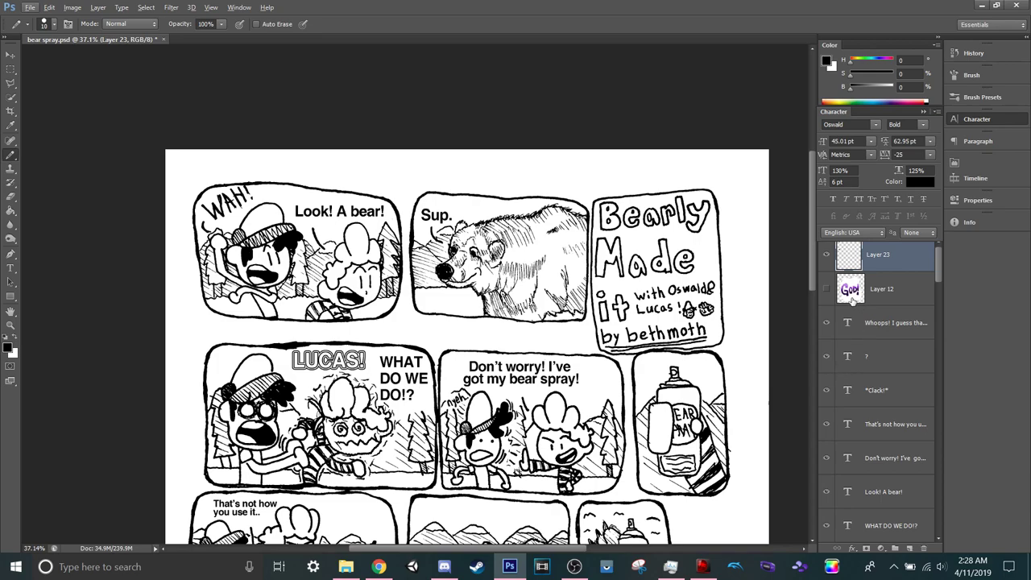
Add a new layer and paint out the word "it" and most of the "M" of "Made" in white in the title panel.
{"action": "key", "text": "ctrl+shift+n"}
{"action": "key", "text": "Return"}
{"action": "scroll", "coordinate": [693, 271], "scroll_direction": "up", "scroll_amount": 4}
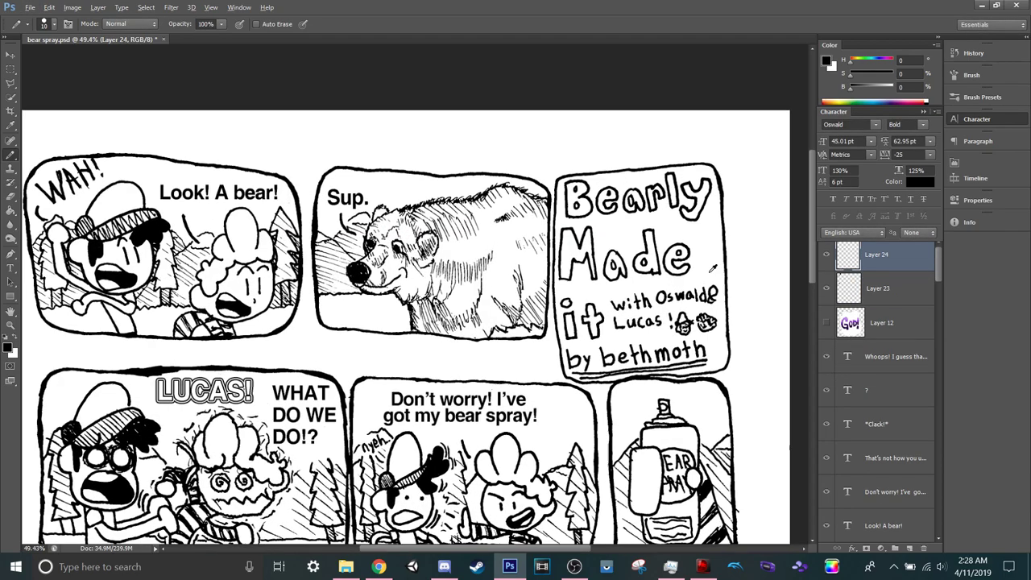
{"action": "scroll", "coordinate": [665, 287], "scroll_direction": "right", "scroll_amount": 3}
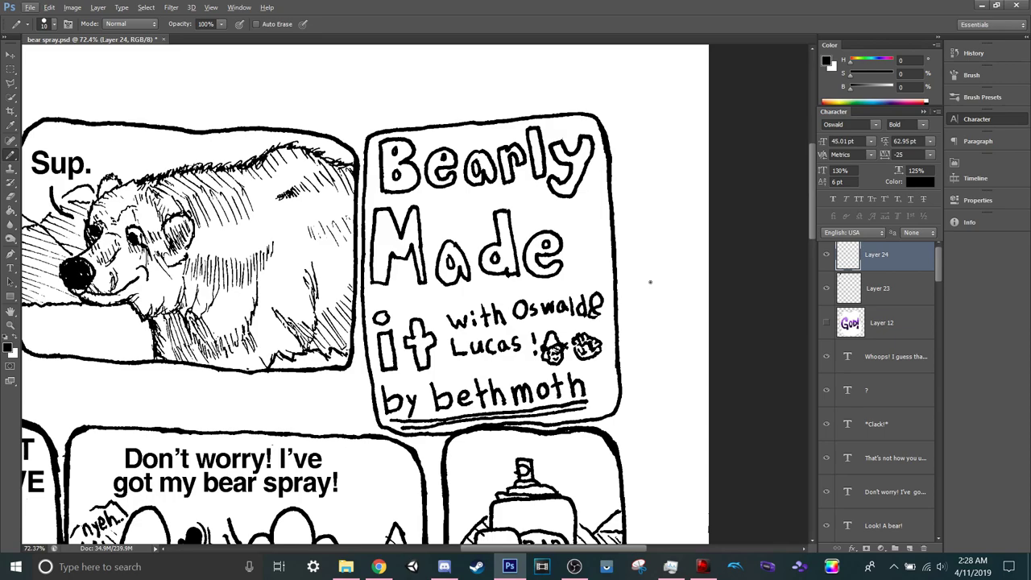
{"action": "key", "text": "x"}
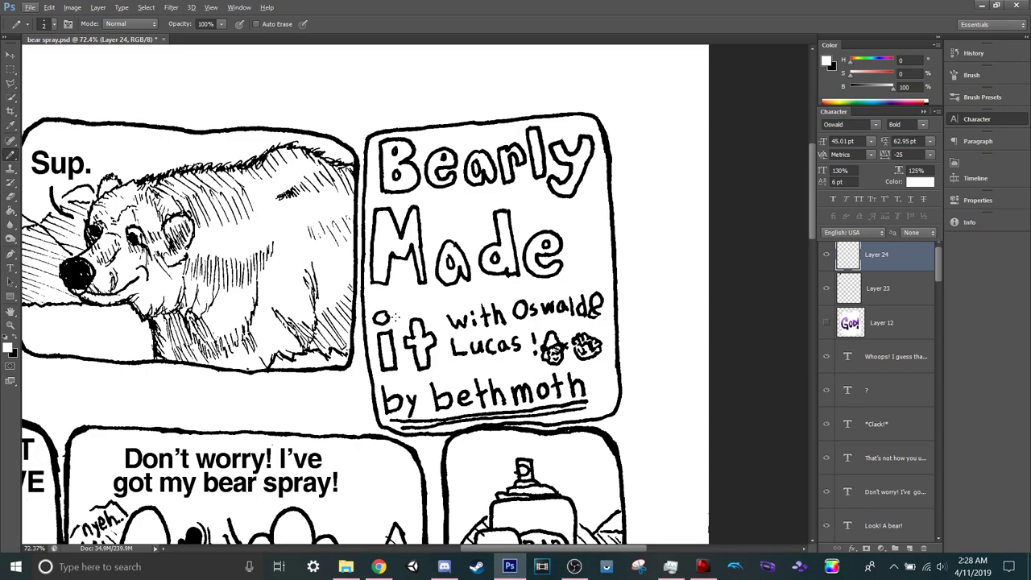
{"action": "key", "text": "bracketright"}
{"action": "key", "text": "bracketright"}
{"action": "key", "text": "bracketright"}
{"action": "key", "text": "bracketright"}
{"action": "key", "text": "bracketright"}
{"action": "key", "text": "bracketright"}
{"action": "key", "text": "bracketright"}
{"action": "key", "text": "bracketright"}
{"action": "key", "text": "bracketright"}
{"action": "mouse_move", "coordinate": [391, 316]}
{"action": "left_mouse_down"}
{"action": "mouse_move", "coordinate": [398, 356]}
{"action": "mouse_move", "coordinate": [415, 356]}
{"action": "mouse_move", "coordinate": [405, 281]}
{"action": "mouse_move", "coordinate": [392, 271]}
{"action": "mouse_move", "coordinate": [396, 215]}
{"action": "left_mouse_up"}
Select the remaining "Bearly Made" lettering with the polygonal lasso, cover it in white with a large pencil, and deselect.
{"action": "key", "text": "l"}
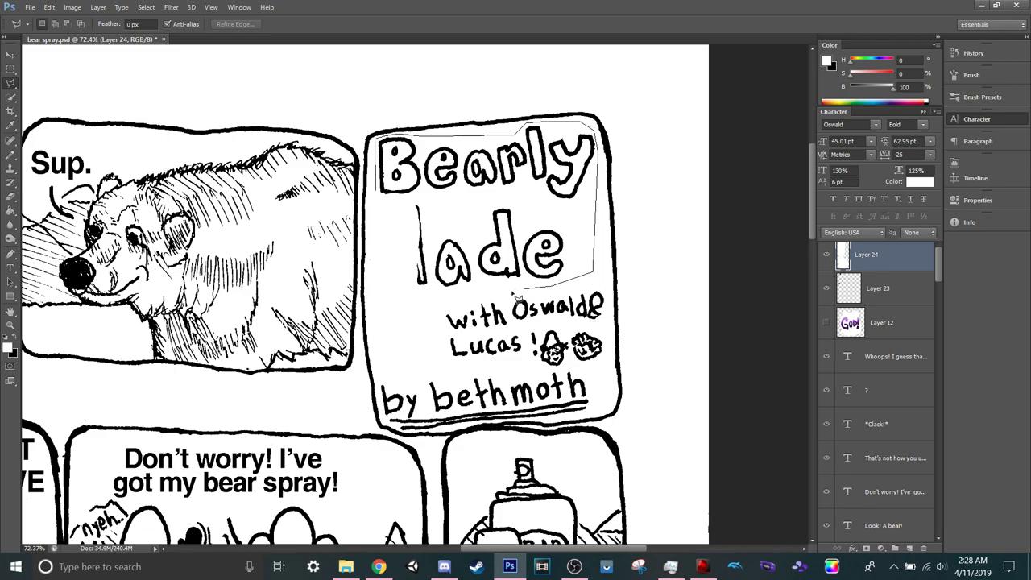
{"action": "left_click", "coordinate": [381, 305]}
{"action": "left_click", "coordinate": [381, 195]}
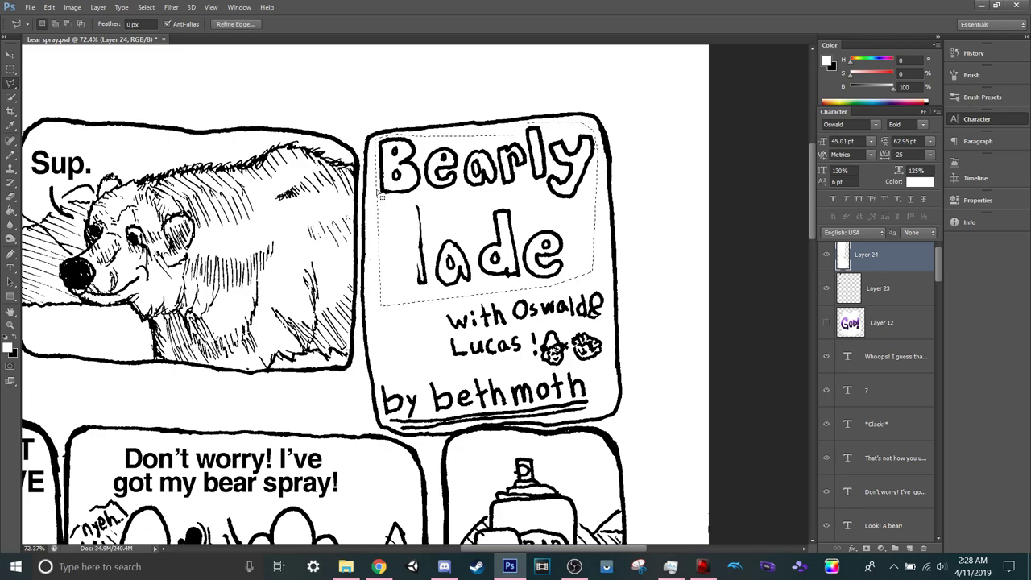
{"action": "key", "text": "b"}
{"action": "key", "text": "]"}
{"action": "key", "text": "]"}
{"action": "key", "text": "]"}
{"action": "key", "text": "]"}
{"action": "key", "text": "]"}
{"action": "key", "text": "]"}
{"action": "key", "text": "]"}
{"action": "key", "text": "]"}
{"action": "key", "text": "]"}
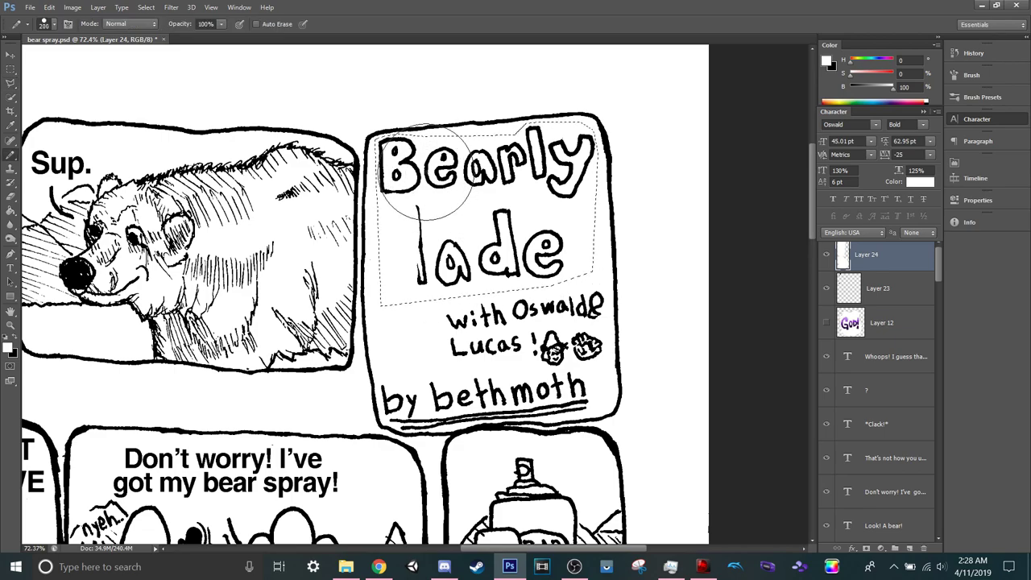
{"action": "left_click_drag", "start_coordinate": [411, 168], "coordinate": [517, 209]}
{"action": "key", "text": "ctrl+d"}
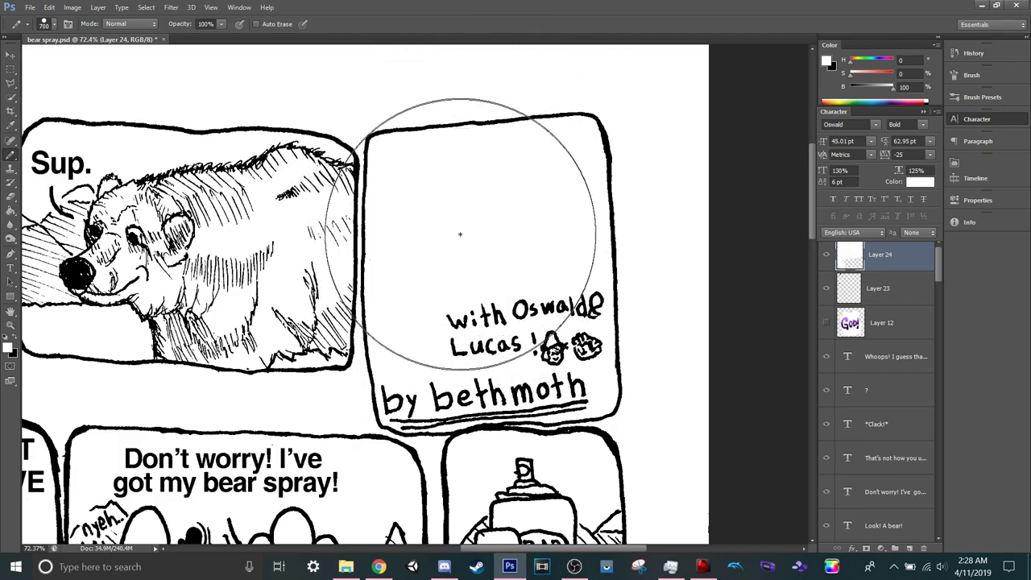
Reduce the pencil to 50 px and paint out the two small heads after "Lucas!" in white.
{"action": "scroll", "coordinate": [491, 266], "scroll_direction": "up", "scroll_amount": 6}
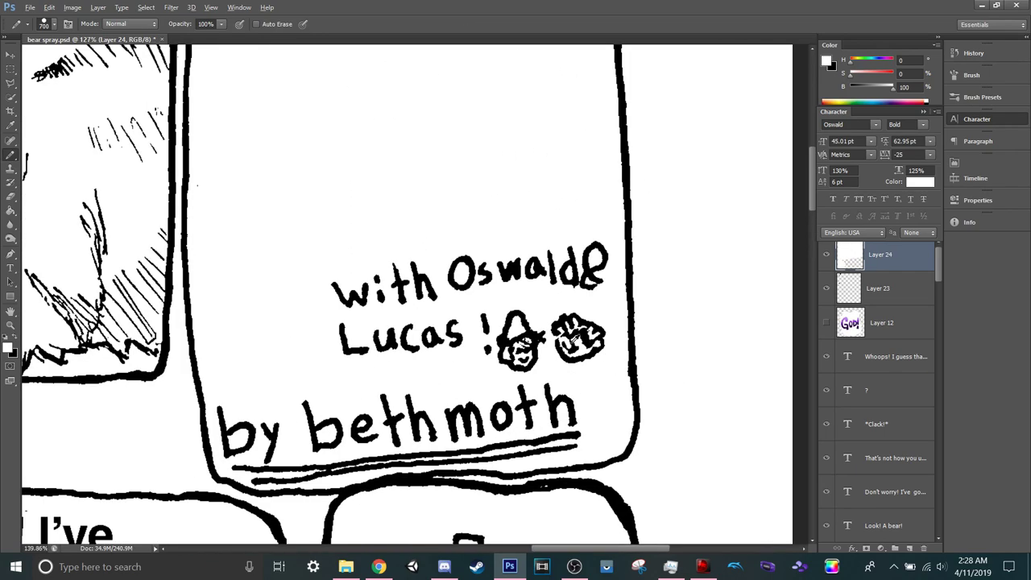
{"action": "key", "text": "bracketleft"}
{"action": "key", "text": "bracketleft"}
{"action": "key", "text": "bracketleft"}
{"action": "key", "text": "bracketleft"}
{"action": "key", "text": "bracketleft"}
{"action": "key", "text": "bracketleft"}
{"action": "key", "text": "bracketleft"}
{"action": "key", "text": "bracketleft"}
{"action": "key", "text": "bracketleft"}
{"action": "key", "text": "bracketleft"}
{"action": "key", "text": "bracketleft"}
{"action": "key", "text": "bracketleft"}
{"action": "key", "text": "bracketleft"}
{"action": "key", "text": "bracketleft"}
{"action": "key", "text": "bracketleft"}
{"action": "key", "text": "bracketleft"}
{"action": "mouse_move", "coordinate": [444, 296]}
{"action": "left_mouse_down"}
{"action": "mouse_move", "coordinate": [422, 380]}
{"action": "mouse_move", "coordinate": [439, 406]}
{"action": "mouse_move", "coordinate": [491, 348]}
{"action": "mouse_move", "coordinate": [550, 308]}
{"action": "mouse_move", "coordinate": [611, 373]}
{"action": "mouse_move", "coordinate": [563, 343]}
{"action": "mouse_move", "coordinate": [613, 347]}
{"action": "left_mouse_up"}
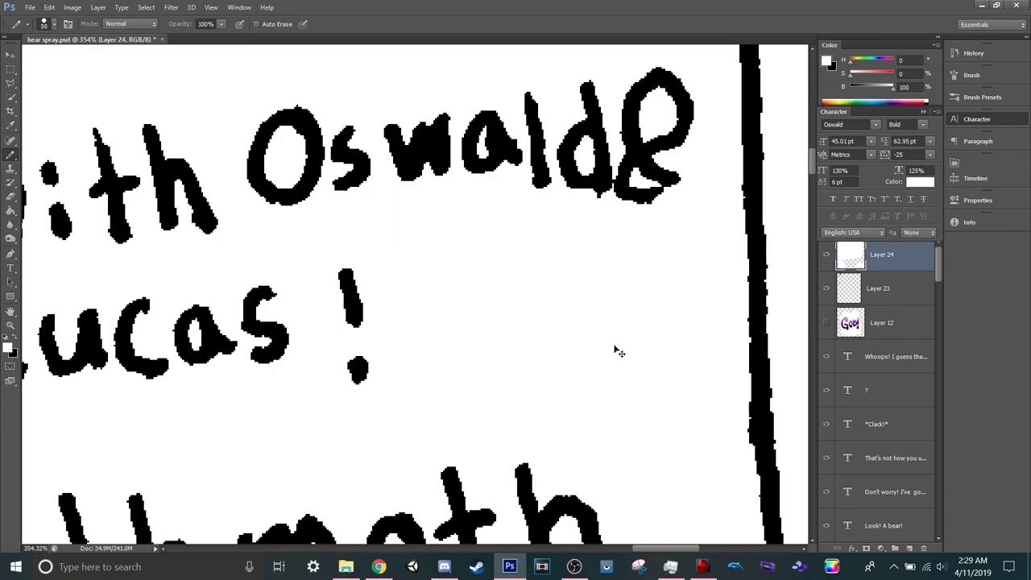
Add a new layer for the redrawn heads and set the pencil to 5 px black.
{"action": "key", "text": "ctrl+shift+n"}
{"action": "key", "text": "Return"}
{"action": "key", "text": "bracketleft"}
{"action": "key", "text": "bracketleft"}
{"action": "key", "text": "bracketleft"}
{"action": "key", "text": "bracketleft"}
{"action": "key", "text": "bracketleft"}
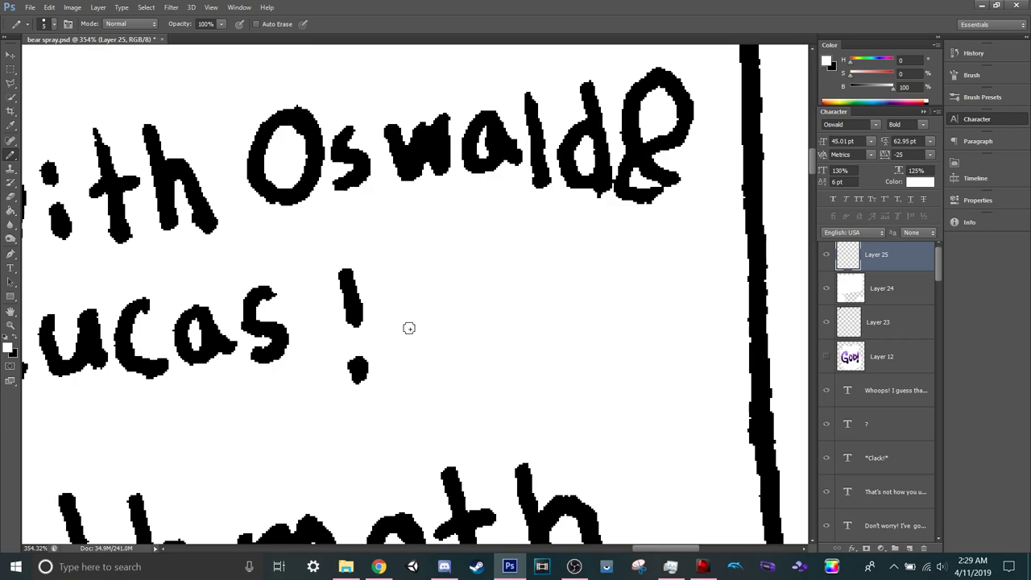
{"action": "key", "text": "x"}
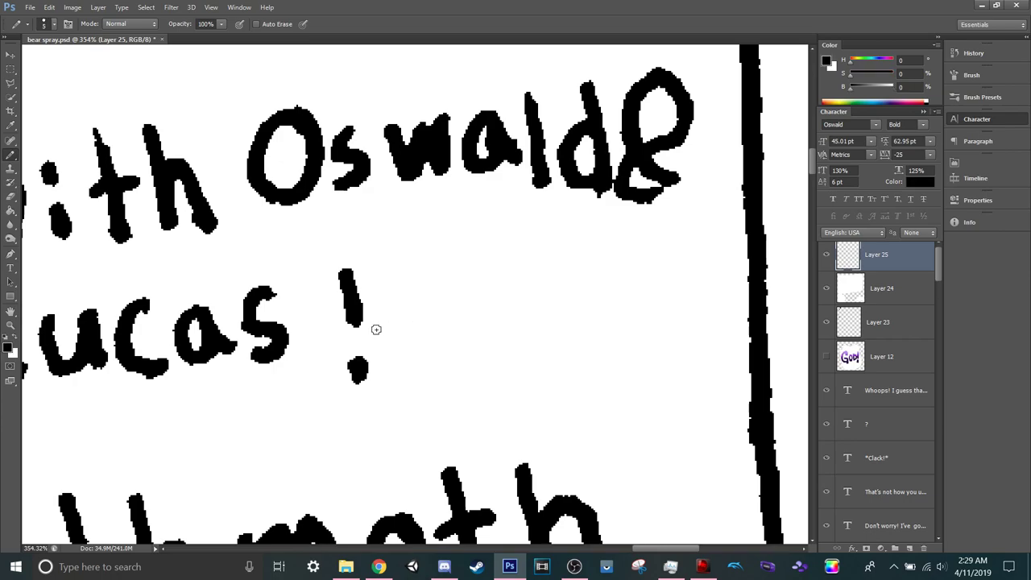
{"action": "left_click_drag", "start_coordinate": [416, 319], "coordinate": [387, 332]}
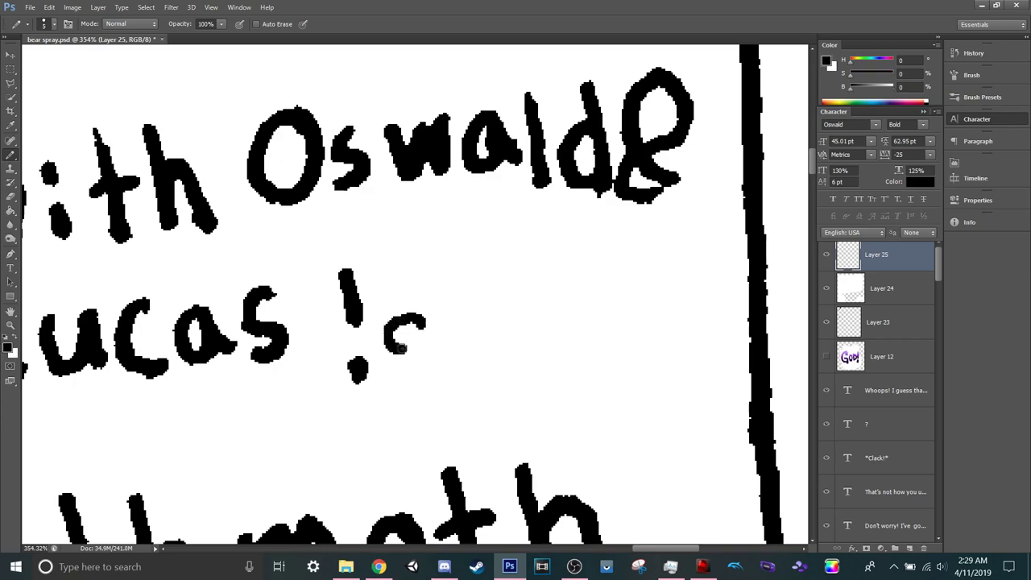
{"action": "mouse_move", "coordinate": [418, 381]}
{"action": "left_mouse_down"}
{"action": "mouse_move", "coordinate": [463, 382]}
{"action": "mouse_move", "coordinate": [483, 363]}
{"action": "mouse_move", "coordinate": [487, 337]}
{"action": "mouse_move", "coordinate": [479, 315]}
{"action": "mouse_move", "coordinate": [421, 313]}
{"action": "mouse_move", "coordinate": [486, 264]}
{"action": "mouse_move", "coordinate": [501, 275]}
{"action": "mouse_move", "coordinate": [495, 305]}
{"action": "mouse_move", "coordinate": [419, 323]}
{"action": "mouse_move", "coordinate": [478, 288]}
{"action": "mouse_move", "coordinate": [473, 316]}
{"action": "mouse_move", "coordinate": [492, 302]}
{"action": "mouse_move", "coordinate": [499, 319]}
{"action": "mouse_move", "coordinate": [476, 312]}
{"action": "mouse_move", "coordinate": [467, 331]}
{"action": "mouse_move", "coordinate": [492, 314]}
{"action": "mouse_move", "coordinate": [450, 315]}
{"action": "mouse_move", "coordinate": [473, 313]}
{"action": "mouse_move", "coordinate": [449, 348]}
{"action": "left_mouse_up"}
{"action": "key", "text": "ctrl+alt+z"}
{"action": "key", "text": "ctrl+alt+z"}
{"action": "key", "text": "ctrl+alt+z"}
{"action": "key", "text": "ctrl+alt+z"}
{"action": "key", "text": "ctrl+alt+z"}
{"action": "key", "text": "ctrl+alt+z"}
{"action": "key", "text": "ctrl+alt+z"}
{"action": "key", "text": "ctrl+alt+z"}
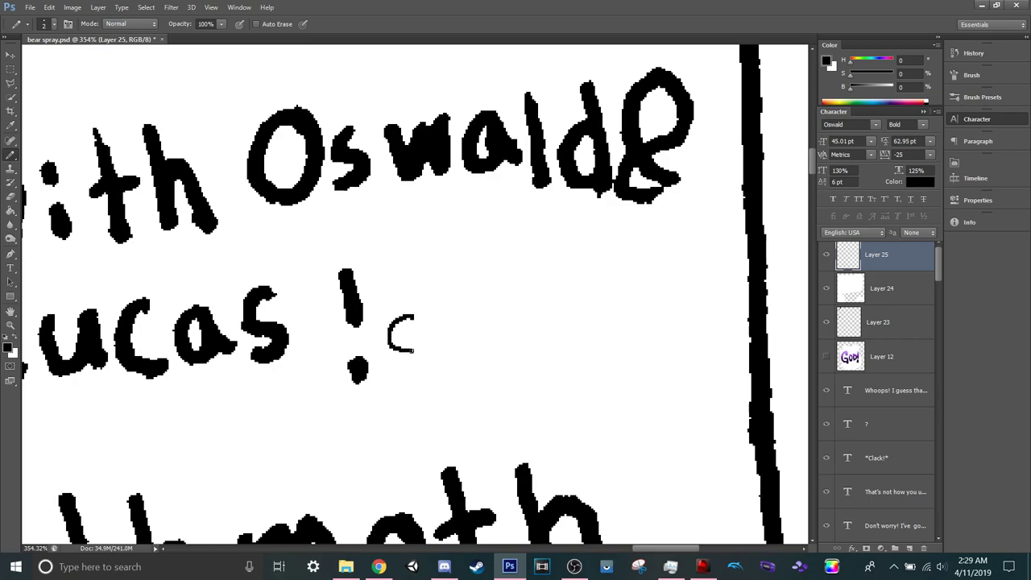
Draw a small capped head after "Lucas!" with a 2 px black pencil, and fill its front hair solid black at 6 px.
{"action": "left_click_drag", "start_coordinate": [412, 350], "coordinate": [418, 348]}
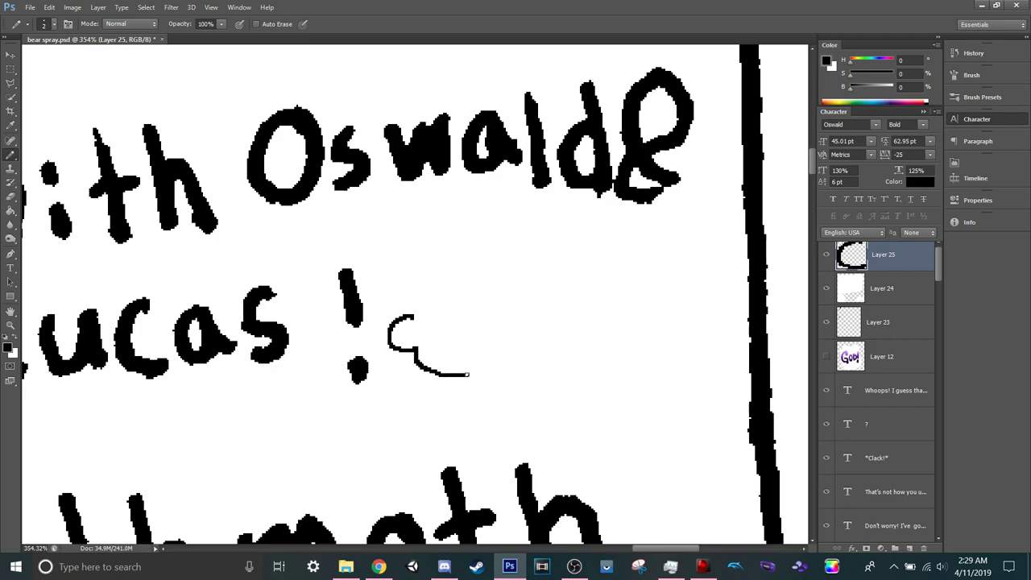
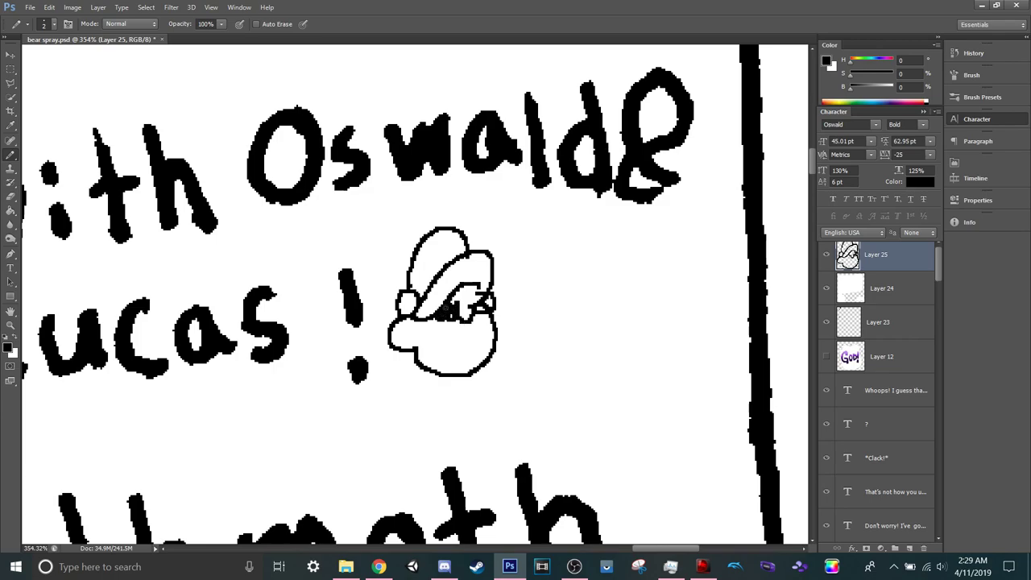
{"action": "scroll", "coordinate": [449, 324], "scroll_direction": "up", "scroll_amount": 6}
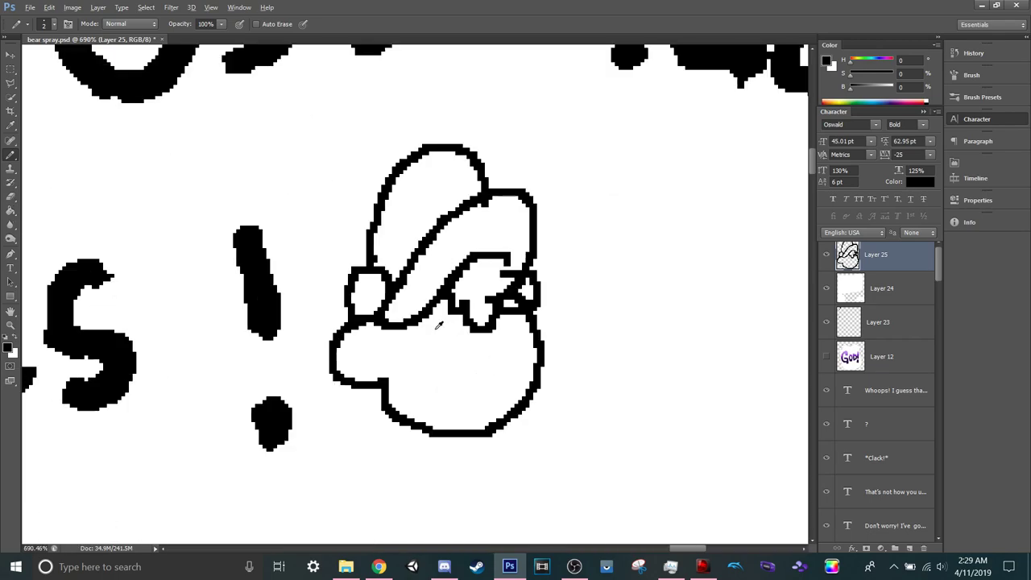
{"action": "left_click_drag", "start_coordinate": [433, 298], "coordinate": [453, 295]}
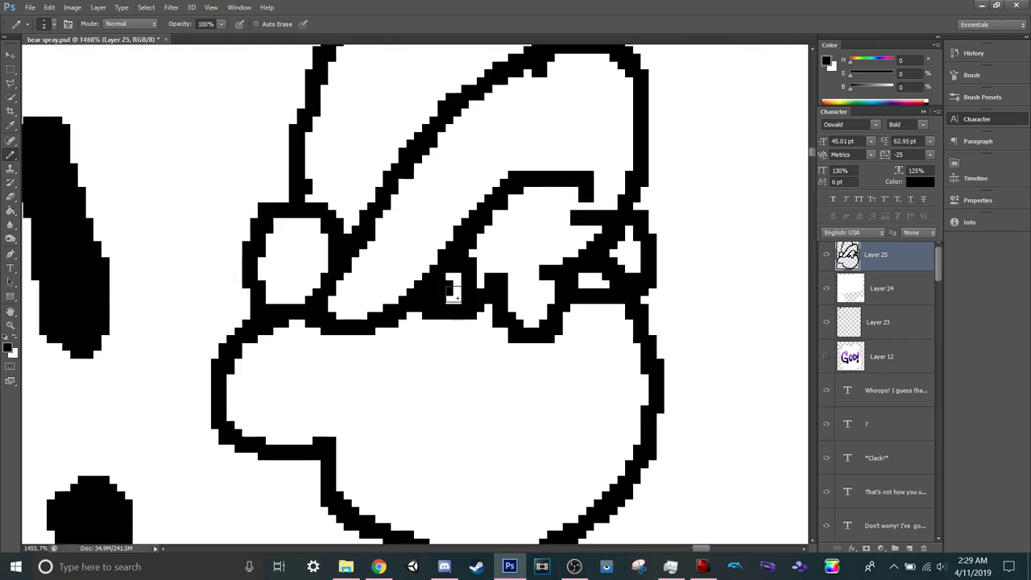
{"action": "key", "text": "bracketright"}
{"action": "key", "text": "bracketright"}
{"action": "key", "text": "bracketright"}
{"action": "key", "text": "bracketright"}
{"action": "left_click", "coordinate": [460, 286]}
{"action": "mouse_move", "coordinate": [467, 284]}
{"action": "left_mouse_down"}
{"action": "mouse_move", "coordinate": [545, 210]}
{"action": "mouse_move", "coordinate": [566, 211]}
{"action": "mouse_move", "coordinate": [533, 307]}
{"action": "mouse_move", "coordinate": [583, 261]}
{"action": "mouse_move", "coordinate": [599, 254]}
{"action": "mouse_move", "coordinate": [603, 265]}
{"action": "mouse_move", "coordinate": [616, 244]}
{"action": "mouse_move", "coordinate": [624, 257]}
{"action": "mouse_move", "coordinate": [575, 260]}
{"action": "left_mouse_up"}
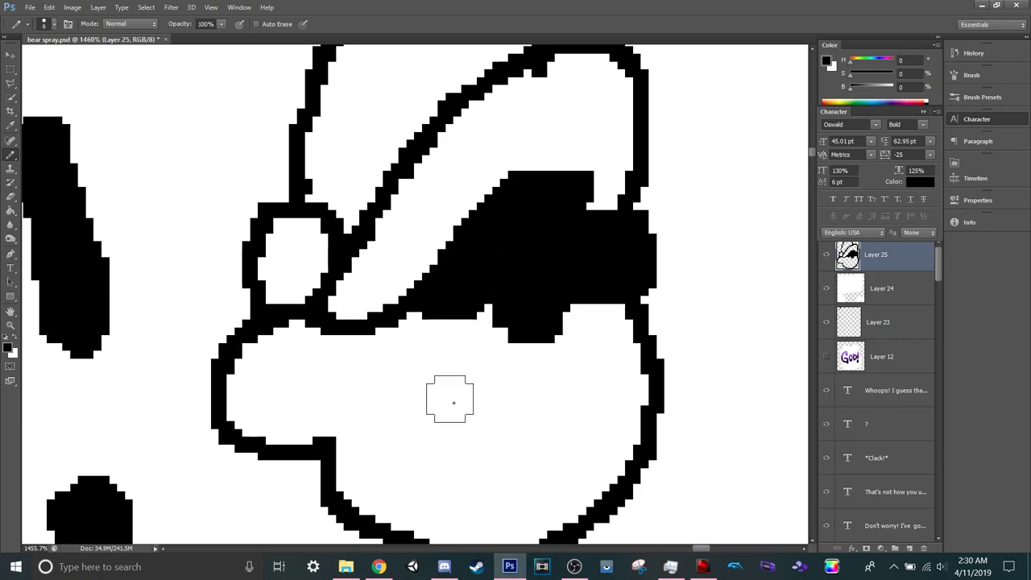
Draw two upright eyes, a curved smile and solid black side hair on the small capped head.
{"action": "key", "text": "bracketleft"}
{"action": "key", "text": "bracketleft"}
{"action": "left_click_drag", "start_coordinate": [479, 355], "coordinate": [480, 407]}
{"action": "left_click_drag", "start_coordinate": [567, 355], "coordinate": [568, 399]}
{"action": "key", "text": "bracketleft"}
{"action": "mouse_move", "coordinate": [383, 424]}
{"action": "left_mouse_down"}
{"action": "mouse_move", "coordinate": [400, 457]}
{"action": "mouse_move", "coordinate": [462, 492]}
{"action": "mouse_move", "coordinate": [510, 489]}
{"action": "mouse_move", "coordinate": [589, 441]}
{"action": "left_mouse_up"}
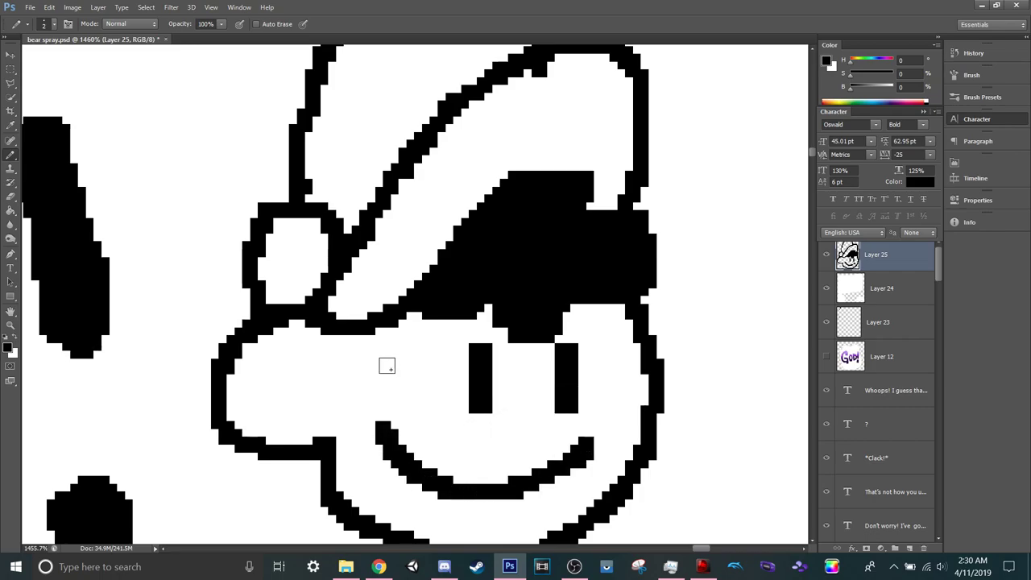
{"action": "mouse_move", "coordinate": [366, 325]}
{"action": "left_mouse_down"}
{"action": "mouse_move", "coordinate": [381, 358]}
{"action": "mouse_move", "coordinate": [348, 378]}
{"action": "mouse_move", "coordinate": [327, 411]}
{"action": "mouse_move", "coordinate": [311, 360]}
{"action": "mouse_move", "coordinate": [323, 332]}
{"action": "mouse_move", "coordinate": [331, 399]}
{"action": "mouse_move", "coordinate": [368, 342]}
{"action": "left_mouse_up"}
{"action": "scroll", "coordinate": [448, 301], "scroll_direction": "down", "scroll_amount": 10}
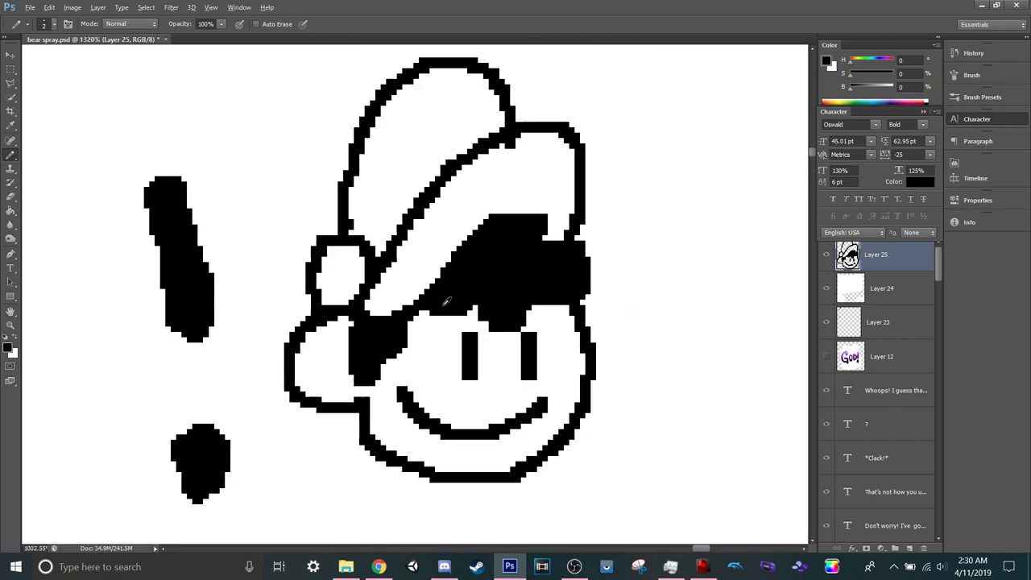
{"action": "scroll", "coordinate": [556, 283], "scroll_direction": "down", "scroll_amount": 6}
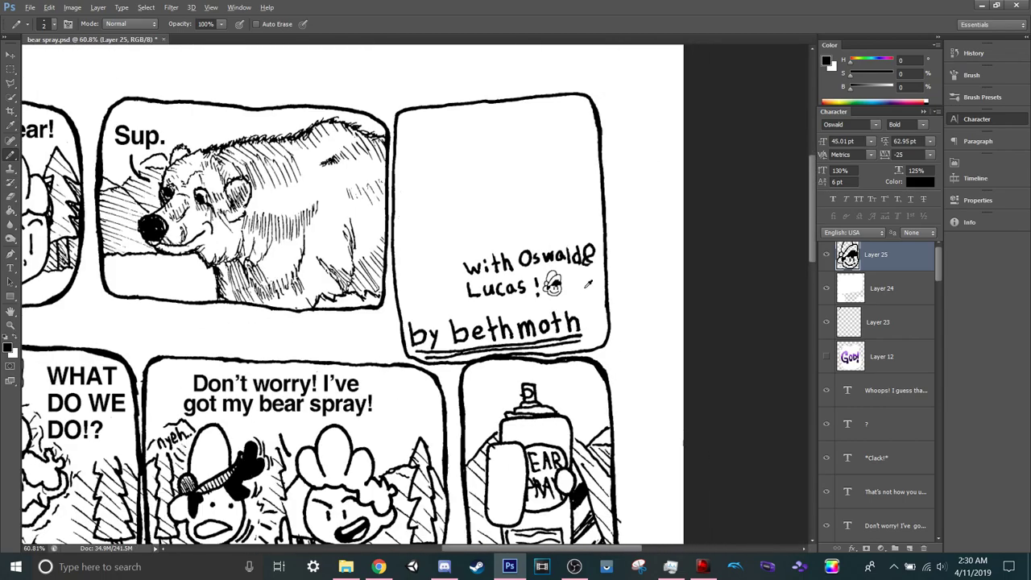
Hatch the small head's cap band with short lines and scribble in its pom-pom using a 1 px pencil.
{"action": "scroll", "coordinate": [578, 283], "scroll_direction": "up", "scroll_amount": 3}
{"action": "scroll", "coordinate": [580, 283], "scroll_direction": "up", "scroll_amount": 7}
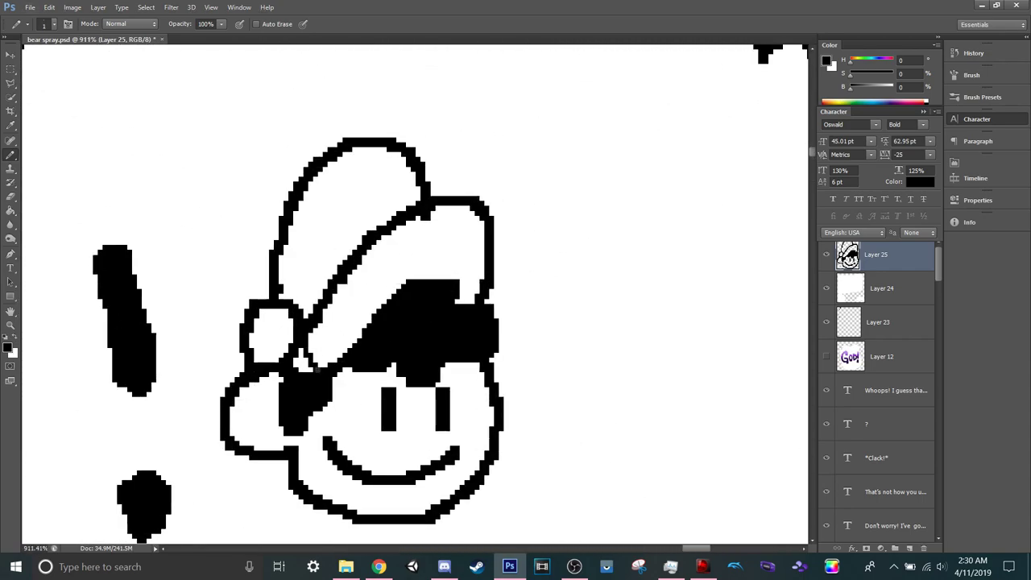
{"action": "left_click_drag", "start_coordinate": [323, 328], "coordinate": [337, 351]}
{"action": "left_click_drag", "start_coordinate": [333, 293], "coordinate": [358, 335]}
{"action": "left_click_drag", "start_coordinate": [353, 275], "coordinate": [370, 313]}
{"action": "left_click_drag", "start_coordinate": [370, 247], "coordinate": [393, 290]}
{"action": "left_click_drag", "start_coordinate": [397, 226], "coordinate": [414, 278]}
{"action": "left_click_drag", "start_coordinate": [427, 222], "coordinate": [451, 280]}
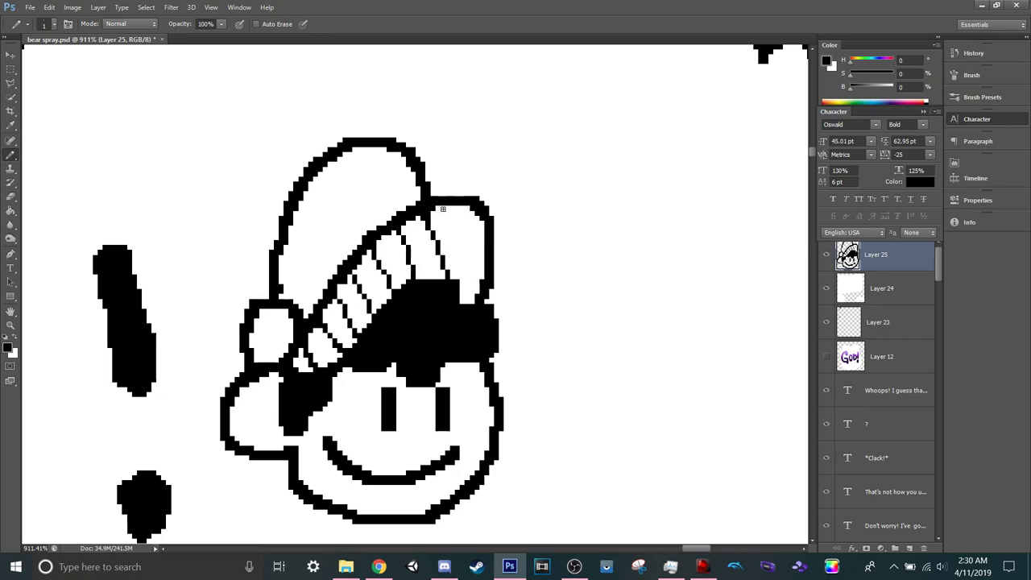
{"action": "left_click_drag", "start_coordinate": [443, 205], "coordinate": [466, 266]}
{"action": "left_click_drag", "start_coordinate": [453, 208], "coordinate": [476, 270]}
{"action": "left_click_drag", "start_coordinate": [465, 213], "coordinate": [481, 272]}
{"action": "left_click_drag", "start_coordinate": [278, 322], "coordinate": [281, 351]}
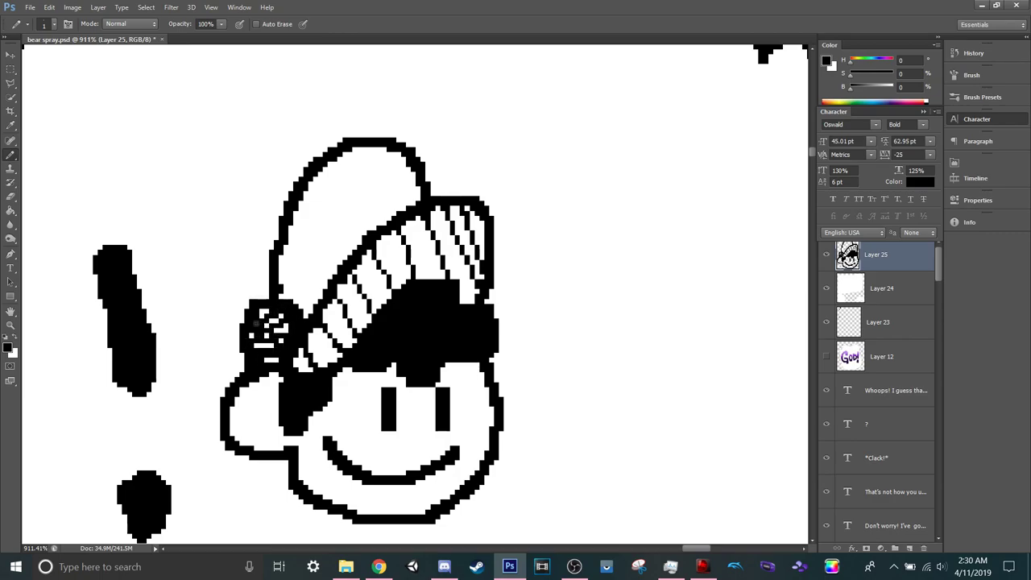
Draw the curly-haired character's top tufts and side curl beside the small capped head with a 2 px black pencil.
{"action": "scroll", "coordinate": [486, 305], "scroll_direction": "down", "scroll_amount": 1}
{"action": "scroll", "coordinate": [500, 307], "scroll_direction": "down", "scroll_amount": 3}
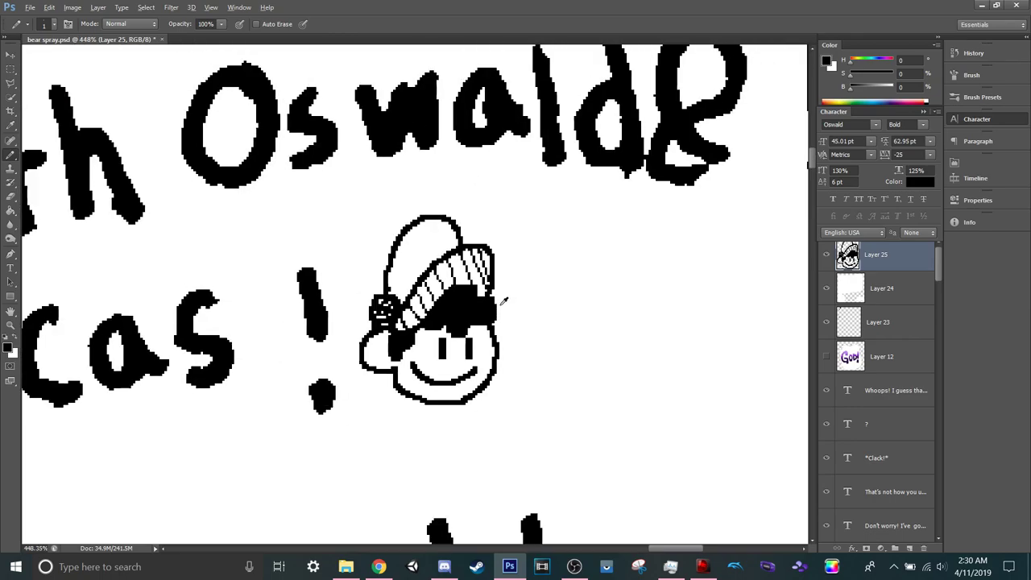
{"action": "scroll", "coordinate": [599, 314], "scroll_direction": "right", "scroll_amount": 5}
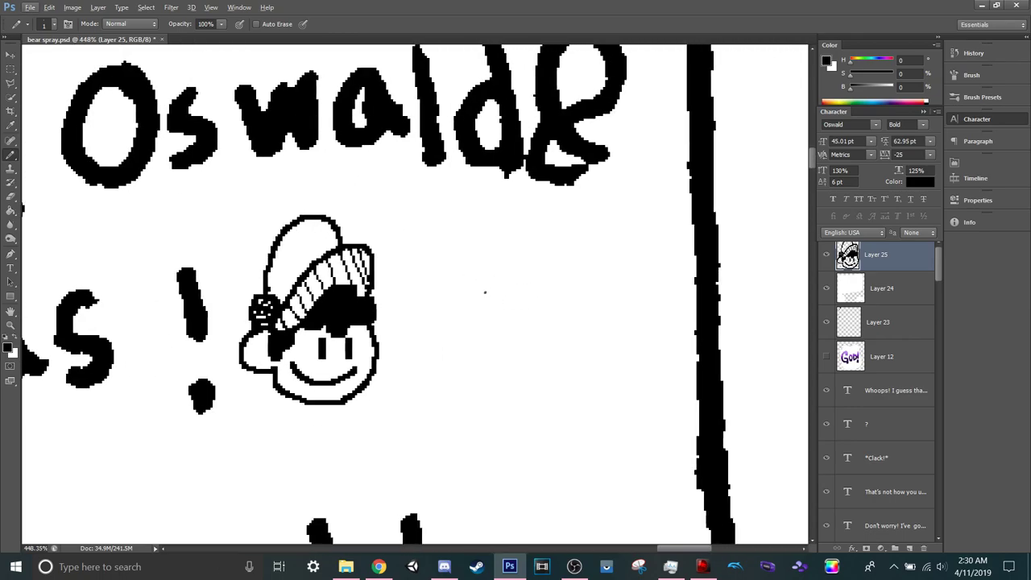
{"action": "key", "text": "bracketright"}
{"action": "mouse_move", "coordinate": [482, 304]}
{"action": "left_mouse_down"}
{"action": "mouse_move", "coordinate": [475, 268]}
{"action": "mouse_move", "coordinate": [469, 292]}
{"action": "mouse_move", "coordinate": [464, 274]}
{"action": "mouse_move", "coordinate": [463, 249]}
{"action": "mouse_move", "coordinate": [483, 239]}
{"action": "mouse_move", "coordinate": [519, 272]}
{"action": "mouse_move", "coordinate": [489, 289]}
{"action": "mouse_move", "coordinate": [485, 247]}
{"action": "mouse_move", "coordinate": [515, 244]}
{"action": "mouse_move", "coordinate": [525, 268]}
{"action": "mouse_move", "coordinate": [513, 293]}
{"action": "mouse_move", "coordinate": [468, 304]}
{"action": "mouse_move", "coordinate": [461, 261]}
{"action": "mouse_move", "coordinate": [555, 250]}
{"action": "mouse_move", "coordinate": [567, 271]}
{"action": "mouse_move", "coordinate": [555, 311]}
{"action": "mouse_move", "coordinate": [586, 298]}
{"action": "mouse_move", "coordinate": [595, 339]}
{"action": "mouse_move", "coordinate": [534, 328]}
{"action": "mouse_move", "coordinate": [555, 336]}
{"action": "mouse_move", "coordinate": [557, 354]}
{"action": "mouse_move", "coordinate": [588, 337]}
{"action": "left_mouse_up"}
{"action": "key", "text": "bracketright"}
{"action": "key", "text": "ctrl+z"}
{"action": "key", "text": "bracketleft"}
{"action": "key", "text": "ctrl+z"}
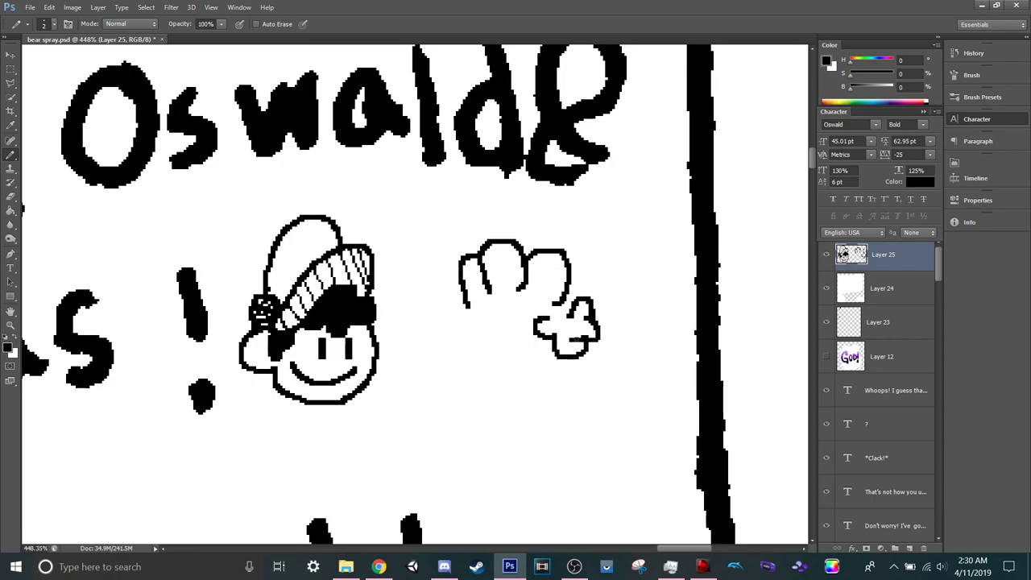
Clean up the side curl in white, and draw the curly head's fringe, face outline and ear in black.
{"action": "key", "text": "x"}
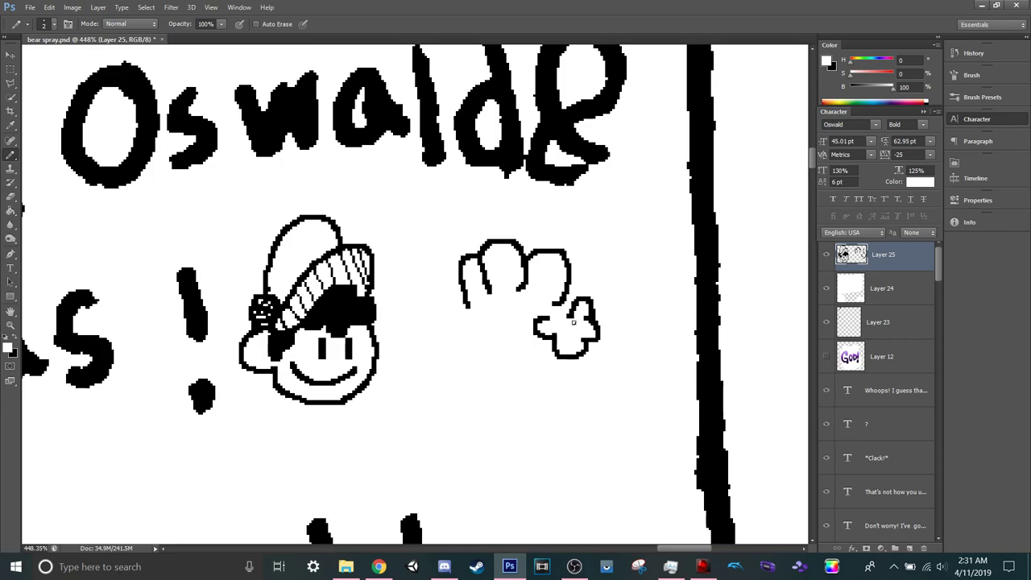
{"action": "key", "text": "x"}
{"action": "mouse_move", "coordinate": [465, 300]}
{"action": "left_mouse_down"}
{"action": "mouse_move", "coordinate": [464, 327]}
{"action": "mouse_move", "coordinate": [488, 316]}
{"action": "mouse_move", "coordinate": [497, 330]}
{"action": "mouse_move", "coordinate": [512, 308]}
{"action": "left_mouse_up"}
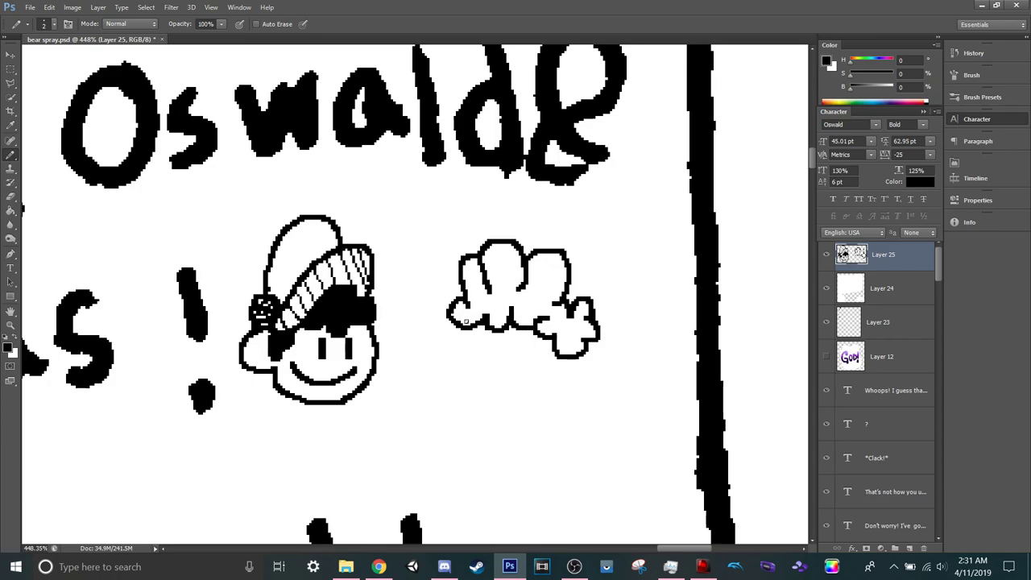
{"action": "mouse_move", "coordinate": [456, 326]}
{"action": "left_mouse_down"}
{"action": "mouse_move", "coordinate": [445, 376]}
{"action": "mouse_move", "coordinate": [458, 393]}
{"action": "mouse_move", "coordinate": [521, 415]}
{"action": "mouse_move", "coordinate": [556, 403]}
{"action": "mouse_move", "coordinate": [606, 358]}
{"action": "mouse_move", "coordinate": [601, 346]}
{"action": "mouse_move", "coordinate": [575, 346]}
{"action": "left_mouse_up"}
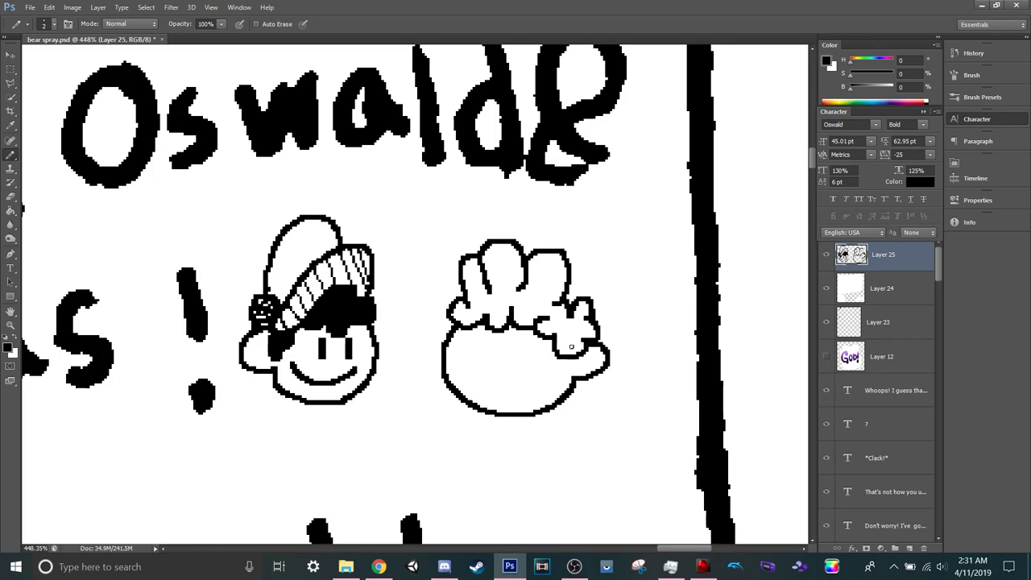
Draw two slanted eyes, a small nose and a wide smile on the curly head, cleaning up one eye in white.
{"action": "mouse_move", "coordinate": [484, 344]}
{"action": "left_mouse_down"}
{"action": "mouse_move", "coordinate": [477, 365]}
{"action": "mouse_move", "coordinate": [499, 365]}
{"action": "left_mouse_up"}
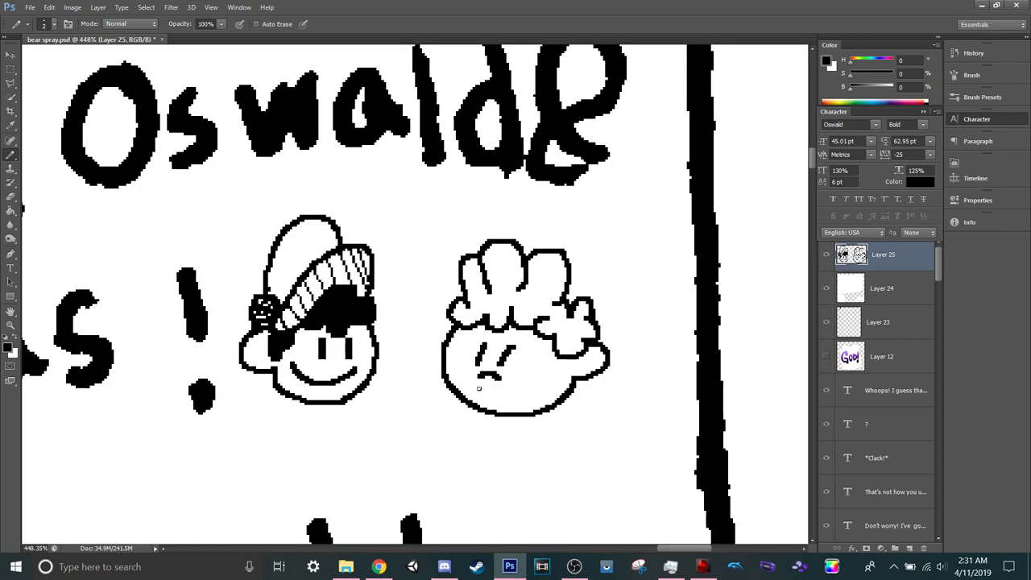
{"action": "mouse_move", "coordinate": [471, 387]}
{"action": "left_mouse_down"}
{"action": "mouse_move", "coordinate": [498, 400]}
{"action": "mouse_move", "coordinate": [529, 393]}
{"action": "mouse_move", "coordinate": [541, 376]}
{"action": "left_mouse_up"}
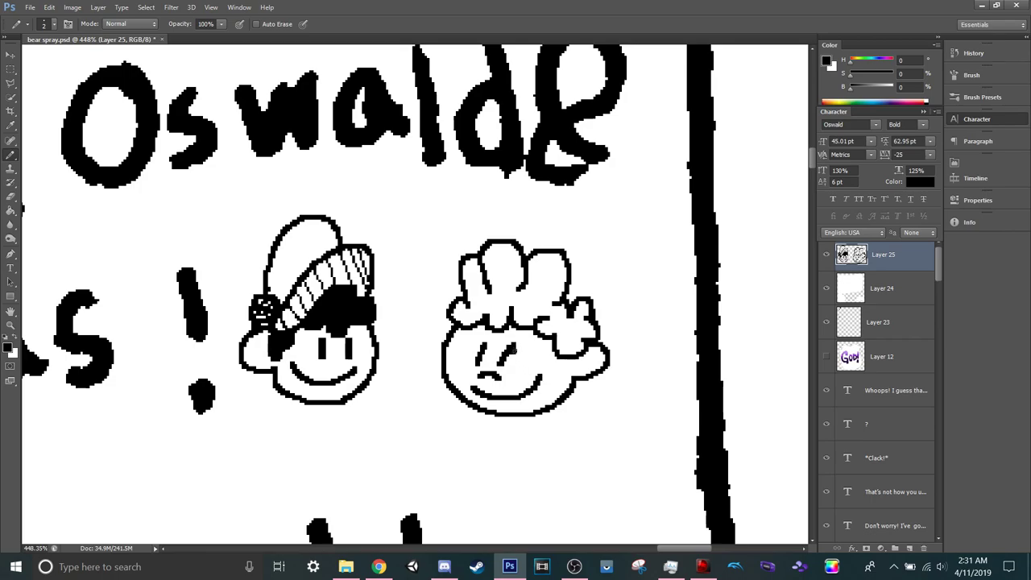
{"action": "key", "text": "x"}
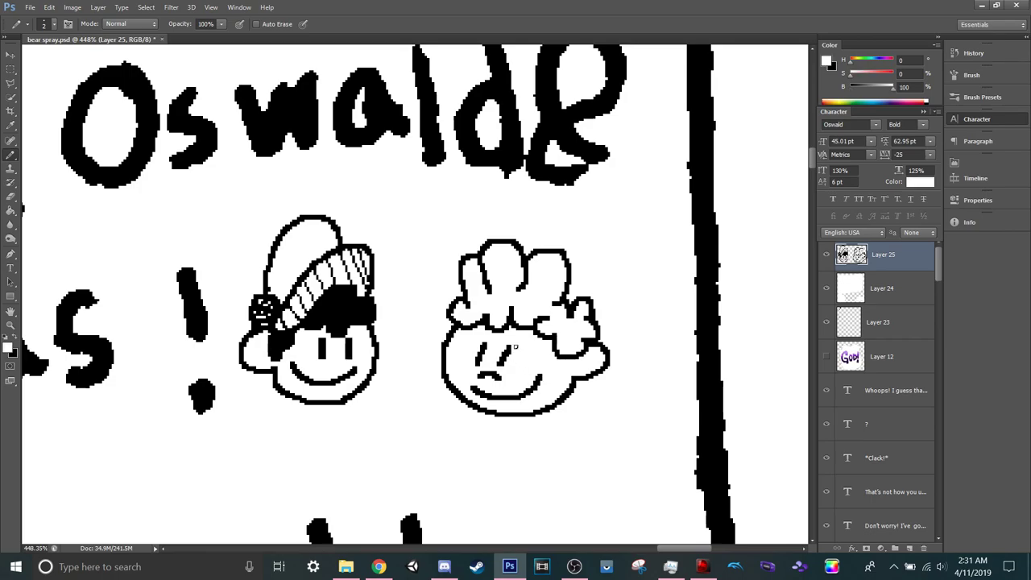
{"action": "key", "text": "x"}
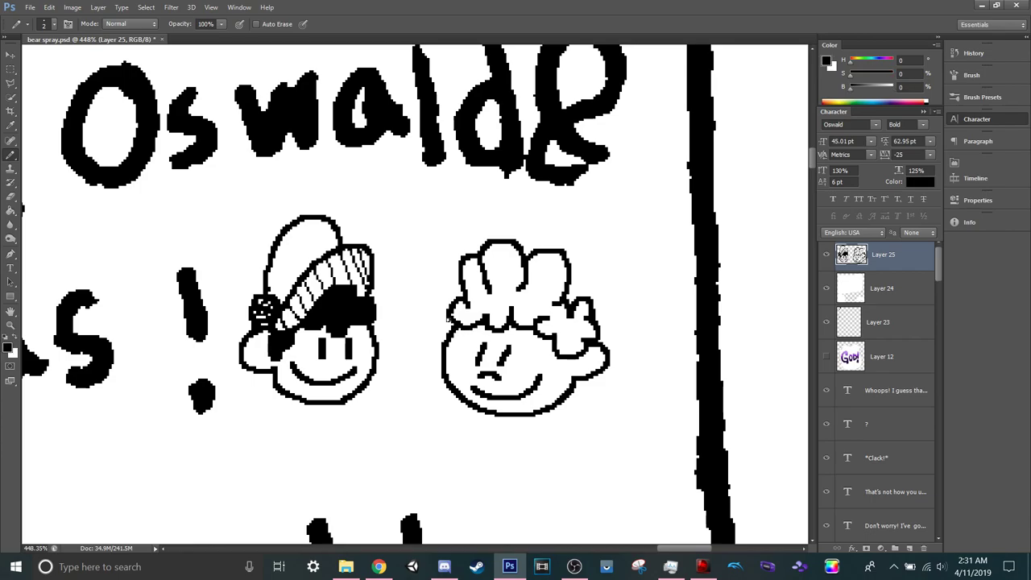
{"action": "left_click_drag", "start_coordinate": [448, 305], "coordinate": [439, 344]}
{"action": "key", "text": "ctrl+z"}
{"action": "left_click_drag", "start_coordinate": [459, 283], "coordinate": [442, 339]}
{"action": "key", "text": "ctrl+z"}
Add the left-aligned title text "BEARLY MADE IT" on two lines in the title panel, in Oswald Bold at 45.01 pt.
{"action": "scroll", "coordinate": [548, 361], "scroll_direction": "down", "scroll_amount": 8}
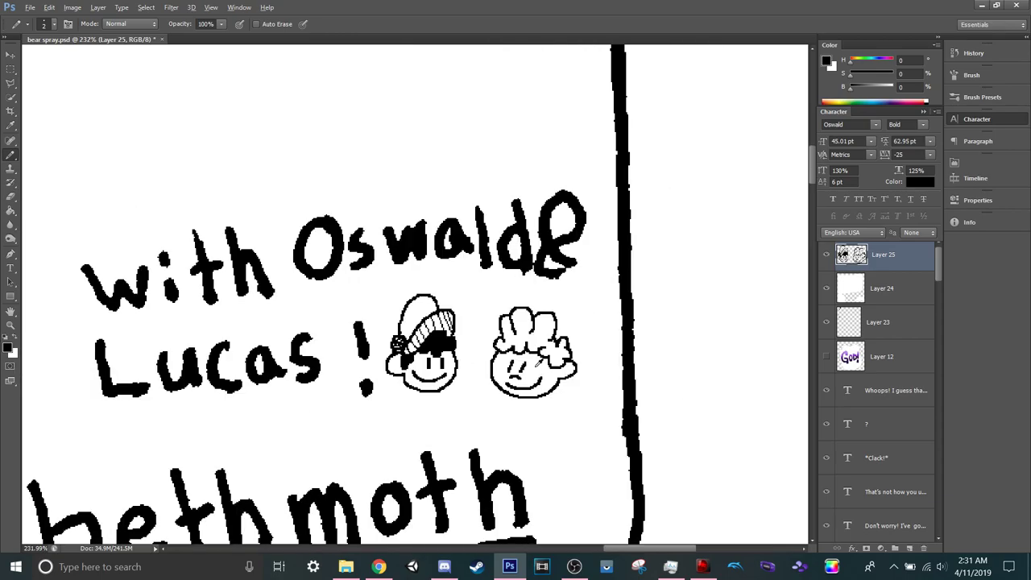
{"action": "scroll", "coordinate": [552, 361], "scroll_direction": "down", "scroll_amount": 4}
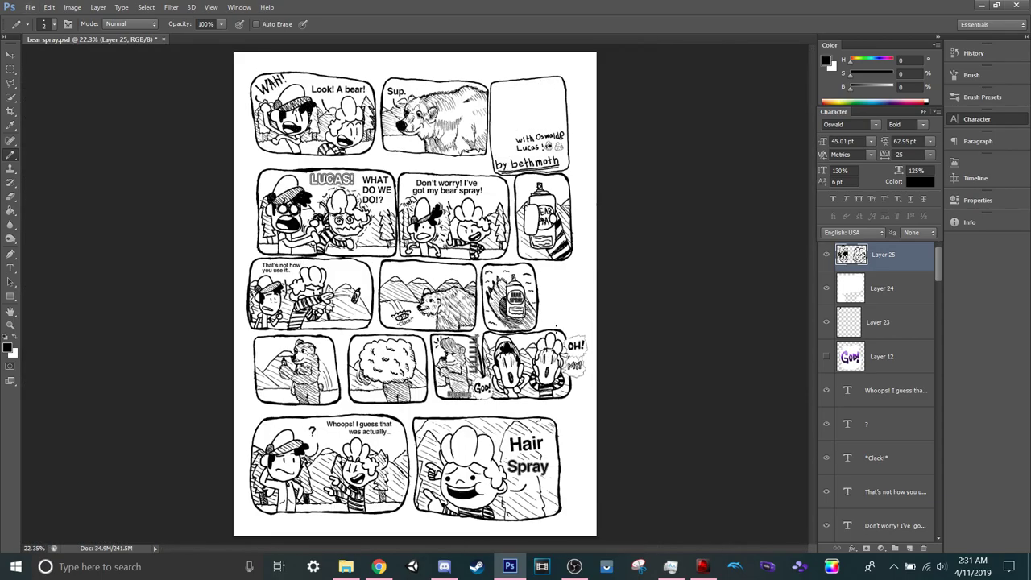
{"action": "scroll", "coordinate": [524, 121], "scroll_direction": "up", "scroll_amount": 10}
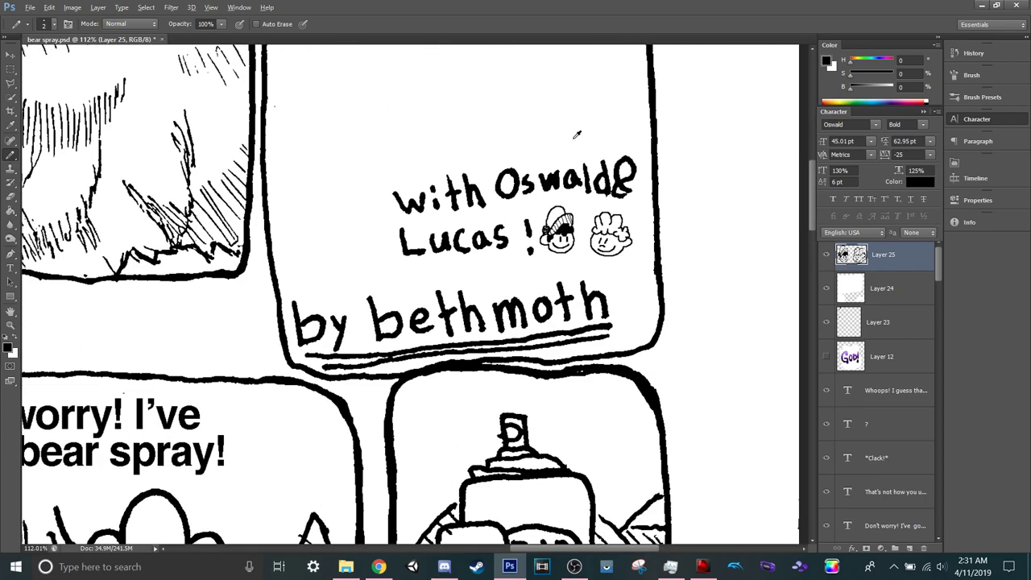
{"action": "scroll", "coordinate": [475, 169], "scroll_direction": "down", "scroll_amount": 5}
{"action": "scroll", "coordinate": [387, 161], "scroll_direction": "up", "scroll_amount": 3}
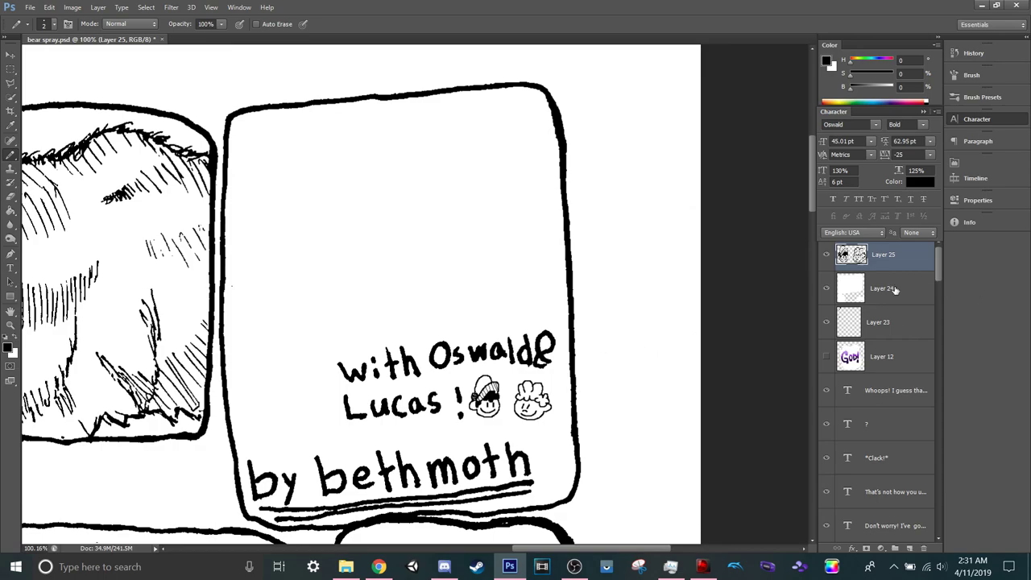
{"action": "key", "text": "t"}
{"action": "left_click", "coordinate": [321, 190]}
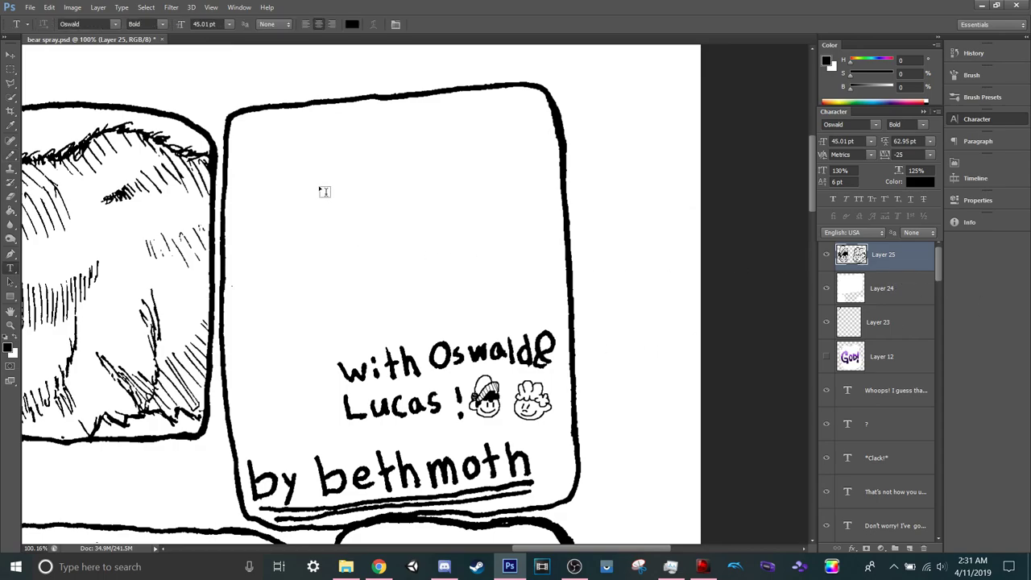
{"action": "type", "text": "BEARLY"}
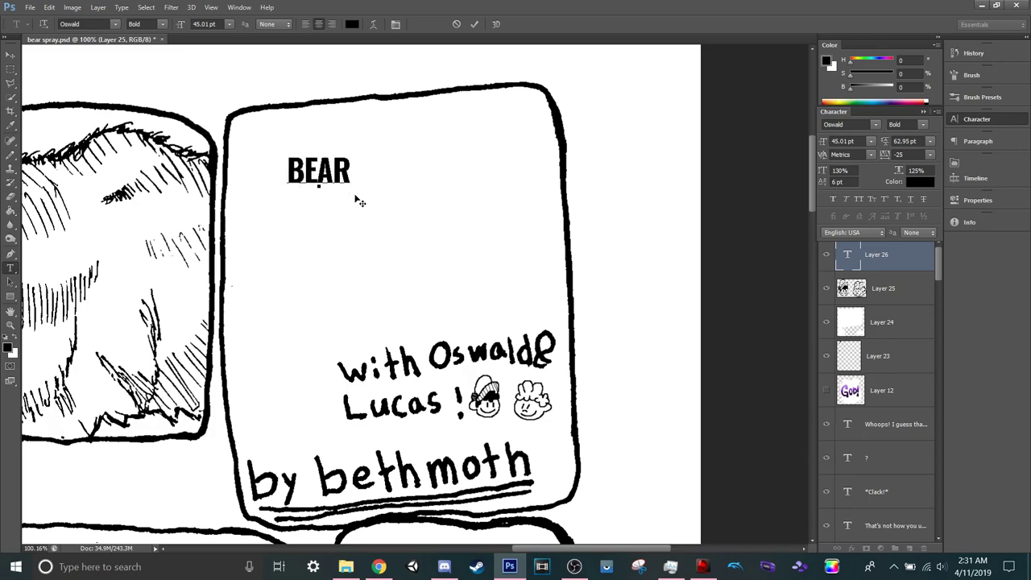
{"action": "key", "text": "Return"}
{"action": "type", "text": "MAD"}
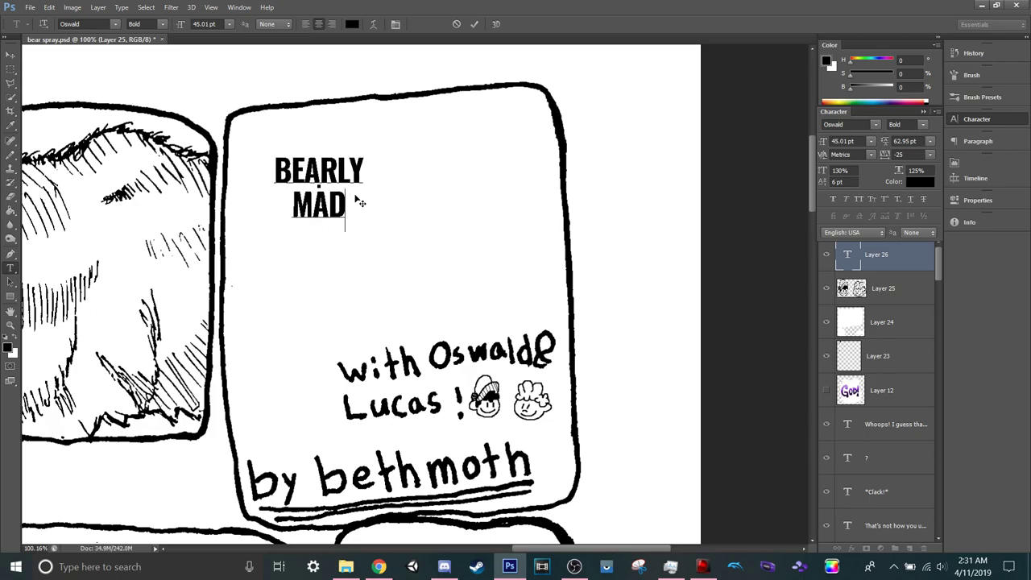
{"action": "type", "text": "E IT"}
{"action": "key", "text": "ctrl+a"}
{"action": "left_click", "coordinate": [306, 23]}
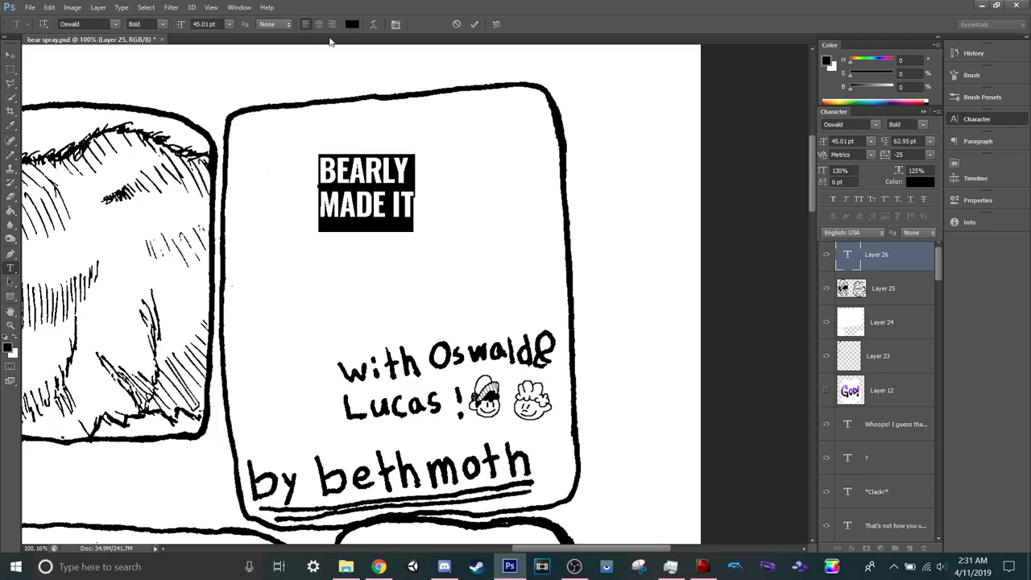
{"action": "left_click", "coordinate": [476, 24]}
Scale the title text to about 288% and position it above the "with Oswald & Lucas!" lettering.
{"action": "key", "text": "ctrl+t"}
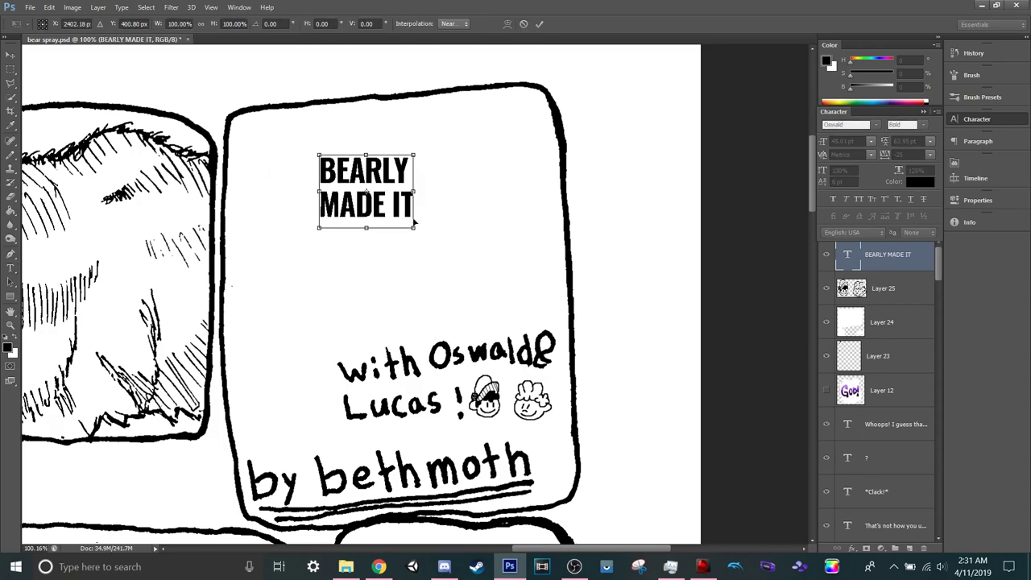
{"action": "left_click_drag", "start_coordinate": [428, 233], "coordinate": [496, 296]}
{"action": "left_click_drag", "start_coordinate": [417, 209], "coordinate": [420, 244]}
{"action": "left_click_drag", "start_coordinate": [458, 273], "coordinate": [471, 284]}
{"action": "mouse_move", "coordinate": [511, 333]}
{"action": "left_mouse_down"}
{"action": "mouse_move", "coordinate": [536, 351]}
{"action": "mouse_move", "coordinate": [521, 340]}
{"action": "left_mouse_up"}
{"action": "left_click_drag", "start_coordinate": [469, 286], "coordinate": [483, 274]}
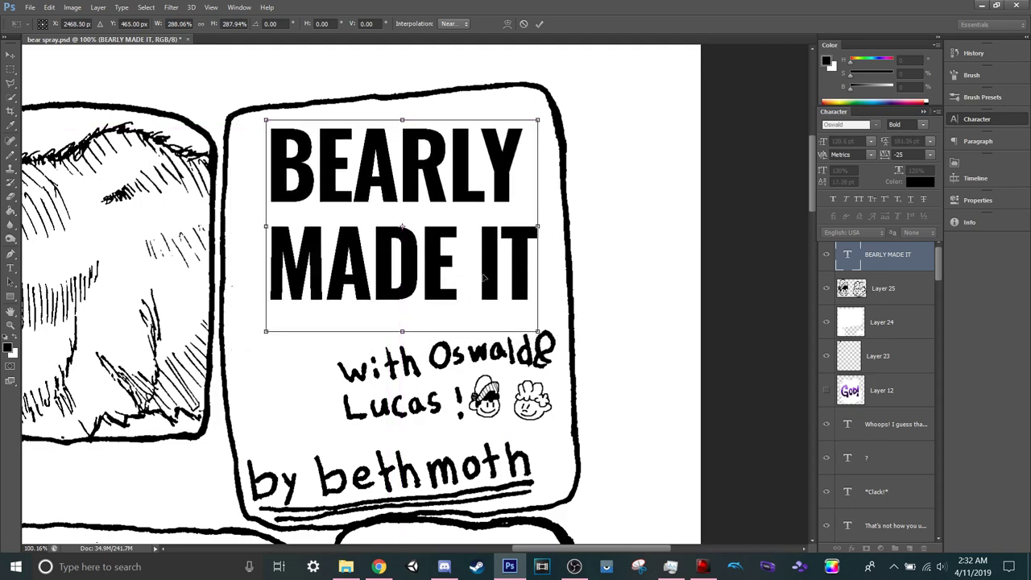
{"action": "key", "text": "Return"}
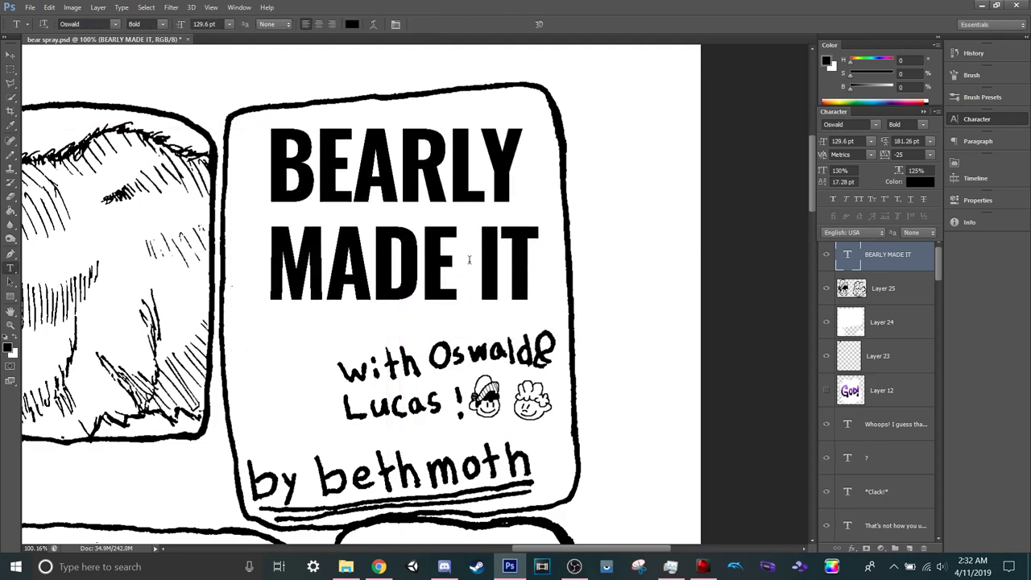
Nudge the title text slightly down and to the left to centre it in the panel.
{"action": "key", "text": "v"}
{"action": "key", "text": "Down"}
{"action": "key", "text": "Down"}
{"action": "key", "text": "Down"}
{"action": "key", "text": "Down"}
{"action": "key", "text": "Down"}
{"action": "key", "text": "Down"}
{"action": "key", "text": "Down"}
{"action": "key", "text": "Down"}
{"action": "key", "text": "Left"}
{"action": "key", "text": "Left"}
{"action": "key", "text": "Left"}
{"action": "key", "text": "Left"}
{"action": "key", "text": "Left"}
{"action": "key", "text": "Left"}
{"action": "key", "text": "Left"}
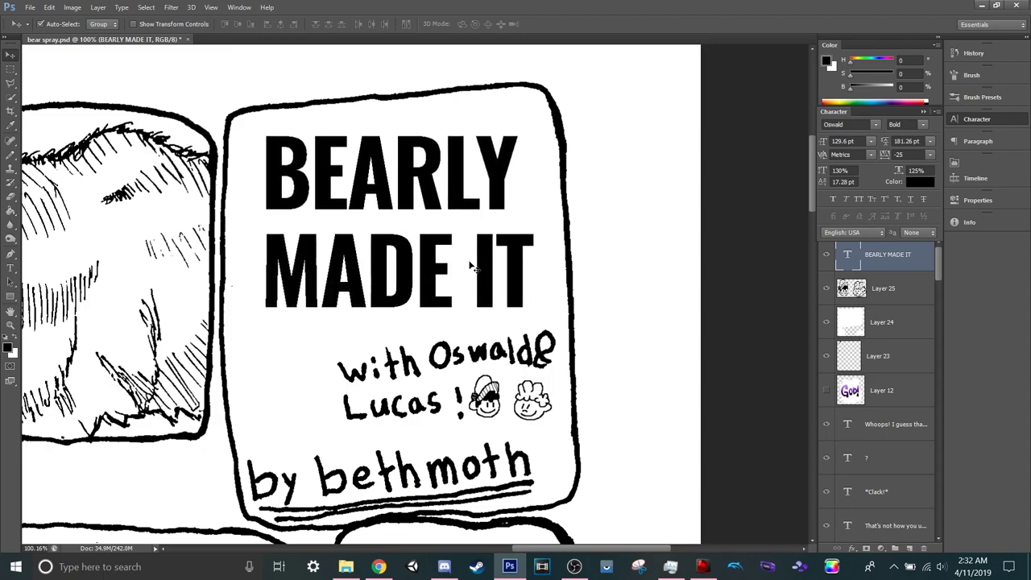
Add a white 3 px outside stroke to the title text.
{"action": "double_click", "coordinate": [920, 268]}
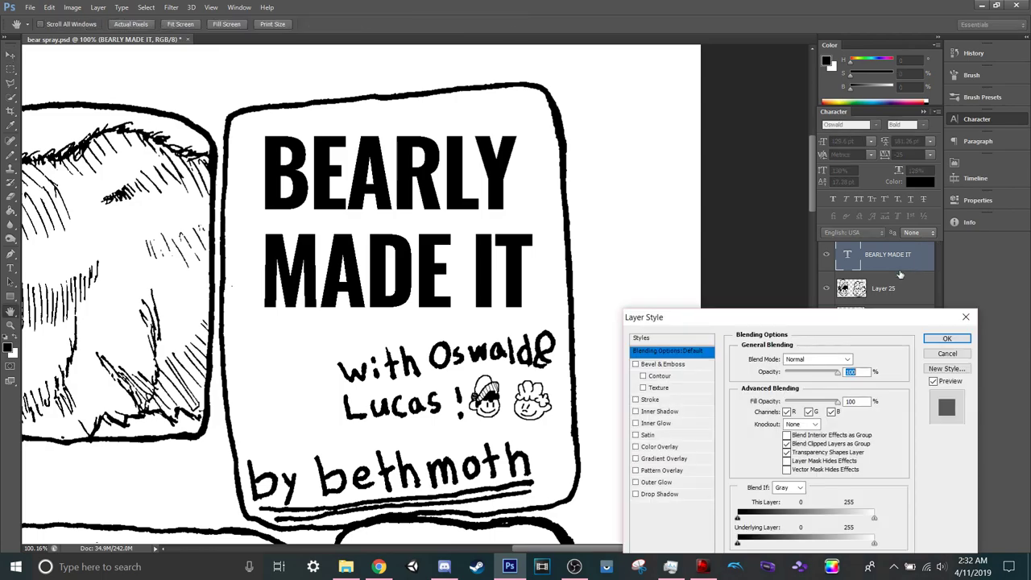
{"action": "left_click", "coordinate": [683, 400]}
{"action": "left_click", "coordinate": [763, 431]}
{"action": "left_click", "coordinate": [588, 124]}
{"action": "left_click", "coordinate": [842, 115]}
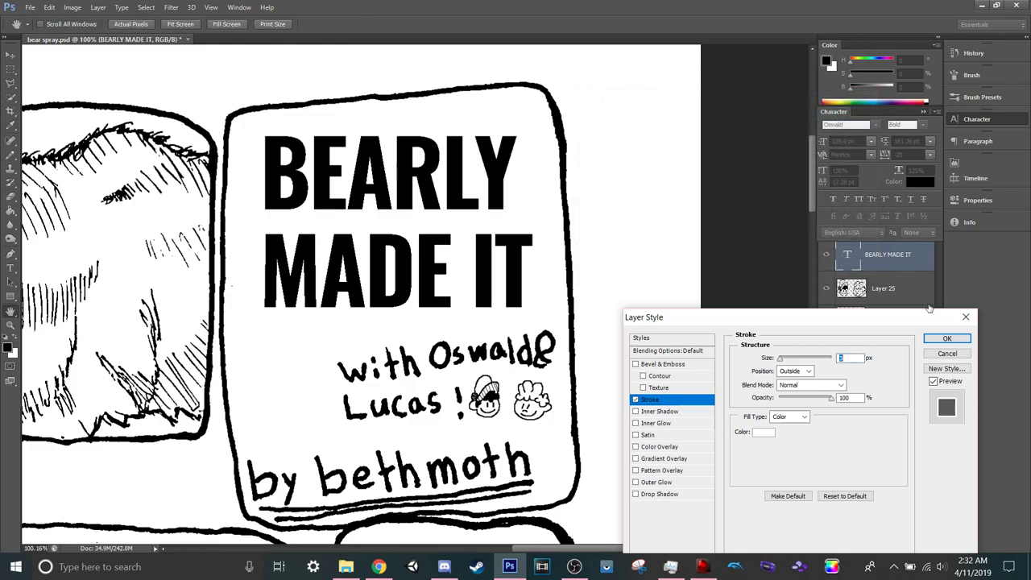
{"action": "left_click", "coordinate": [947, 338]}
{"action": "right_click", "coordinate": [916, 270]}
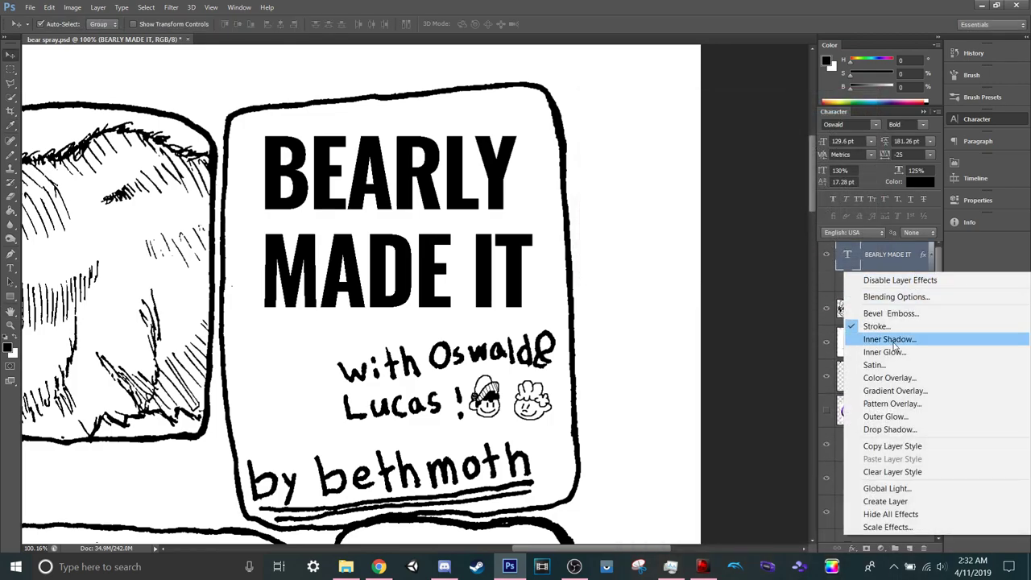
{"action": "right_click", "coordinate": [884, 258]}
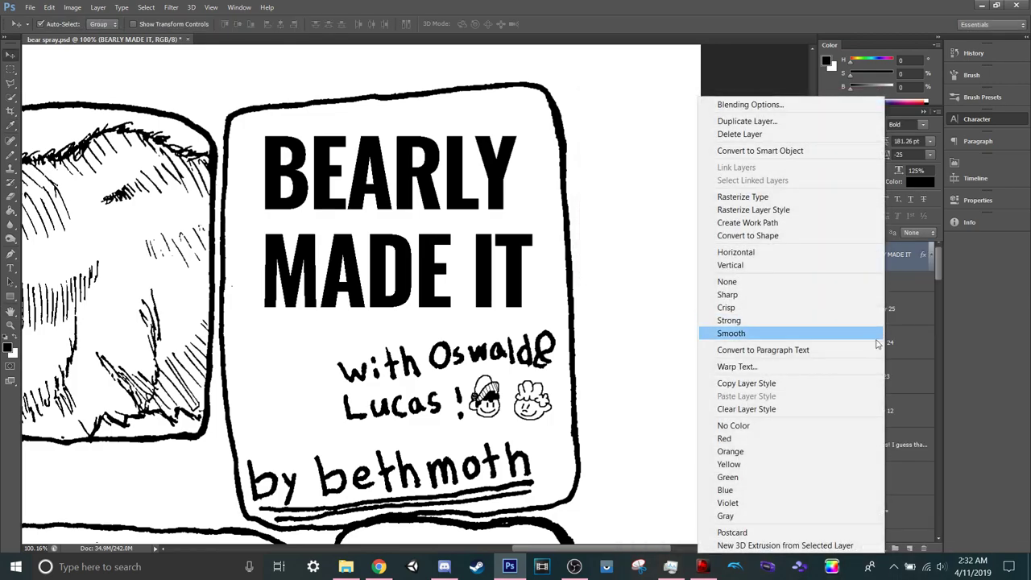
{"action": "left_click", "coordinate": [753, 209]}
{"action": "double_click", "coordinate": [894, 254]}
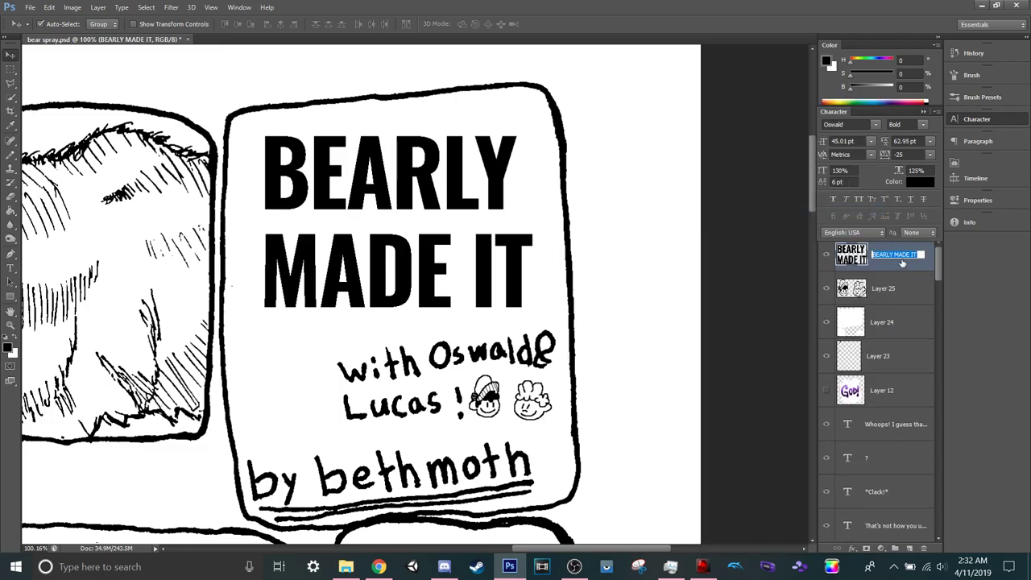
{"action": "double_click", "coordinate": [900, 266]}
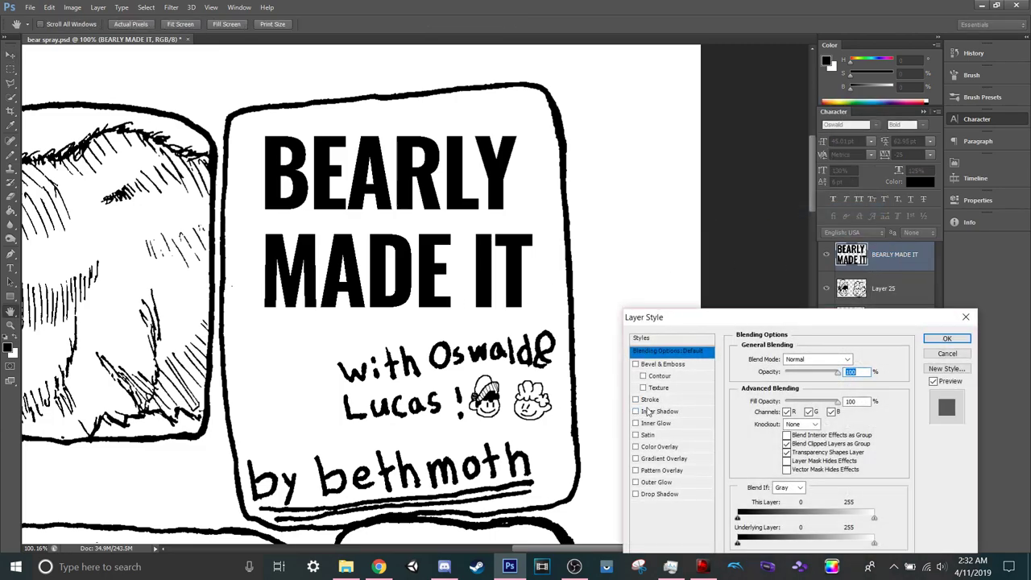
{"action": "left_click", "coordinate": [649, 400]}
{"action": "mouse_move", "coordinate": [779, 360]}
{"action": "left_mouse_down"}
{"action": "mouse_move", "coordinate": [801, 361]}
{"action": "mouse_move", "coordinate": [784, 364]}
{"action": "left_mouse_up"}
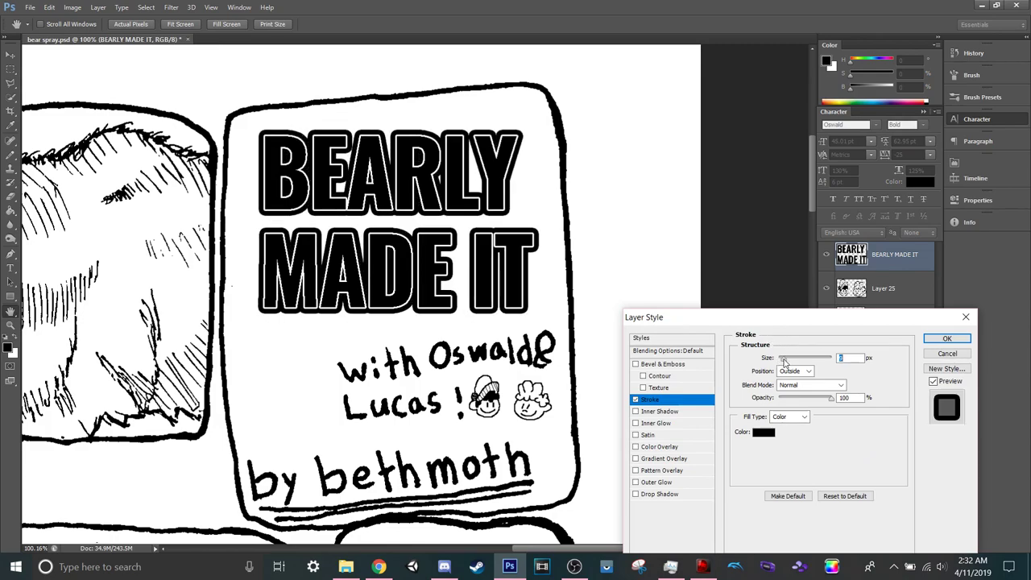
{"action": "key", "text": "Escape"}
{"action": "key", "text": "ctrl+z"}
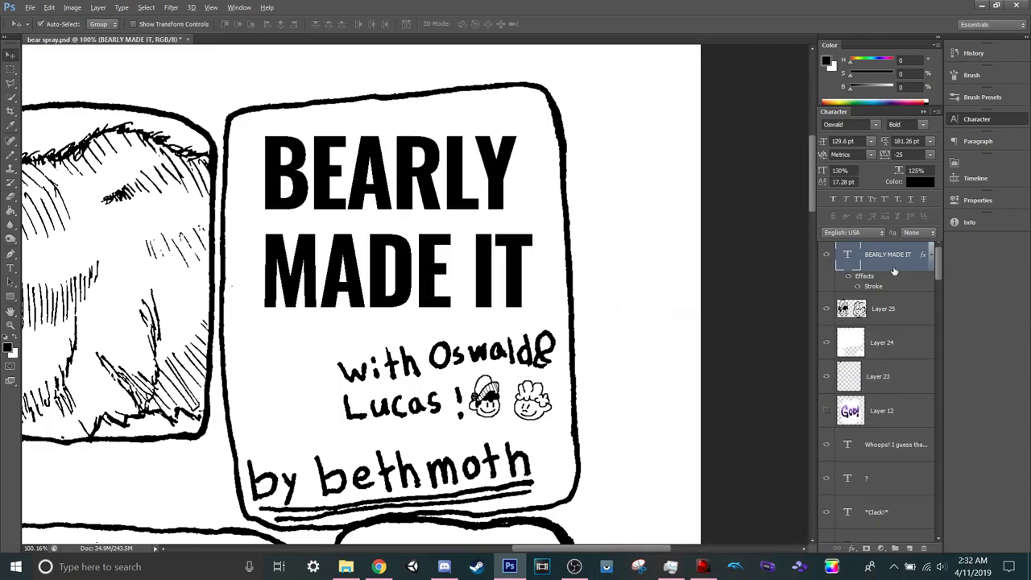
Set the title's white stroke to 5 px and rasterize its layer style.
{"action": "double_click", "coordinate": [894, 272]}
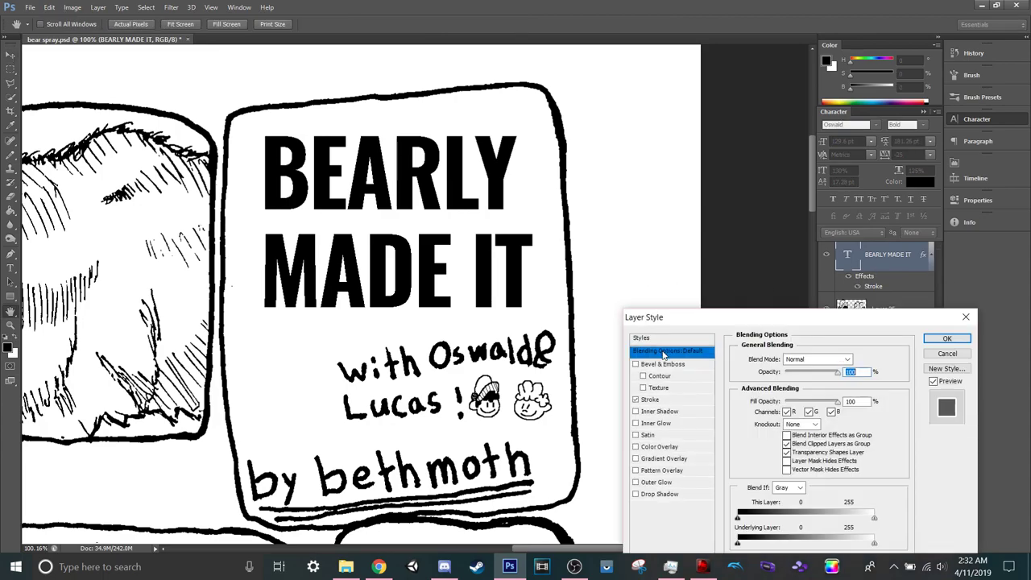
{"action": "left_click", "coordinate": [665, 401]}
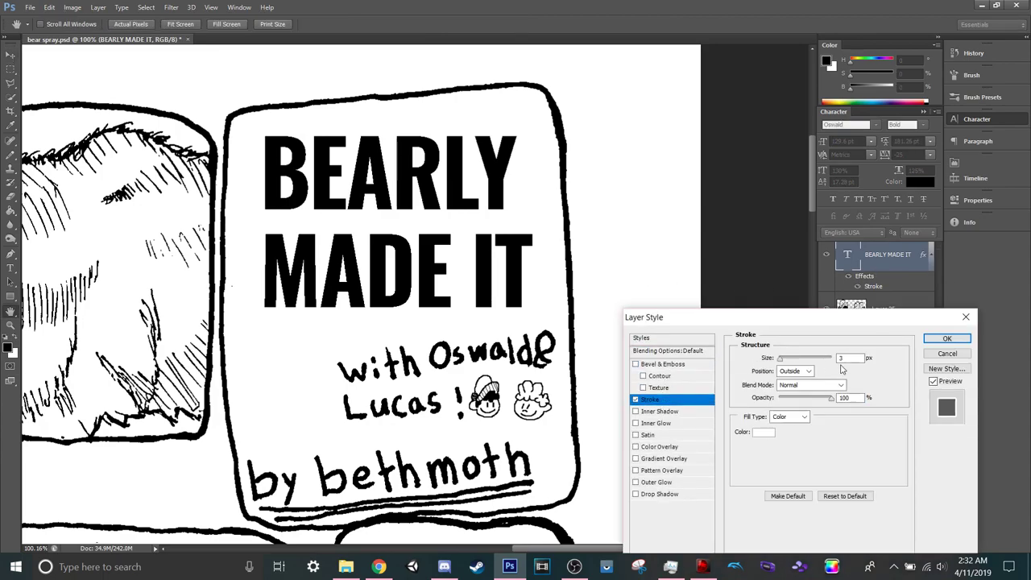
{"action": "type", "text": "5"}
{"action": "left_click", "coordinate": [947, 338]}
{"action": "right_click", "coordinate": [901, 266]}
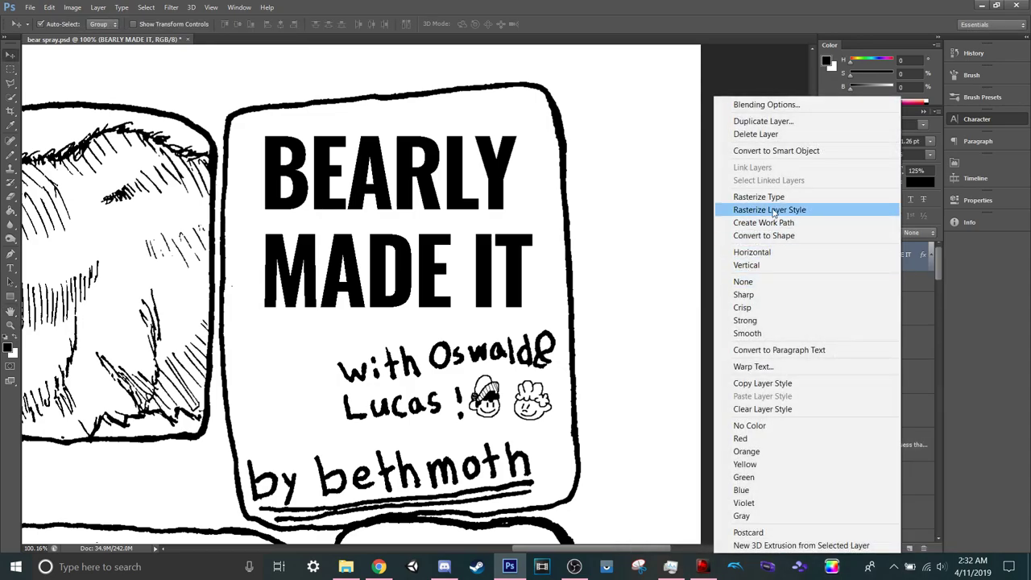
{"action": "left_click", "coordinate": [773, 212]}
Add a black 5 px outside stroke around the rasterized title.
{"action": "double_click", "coordinate": [900, 266]}
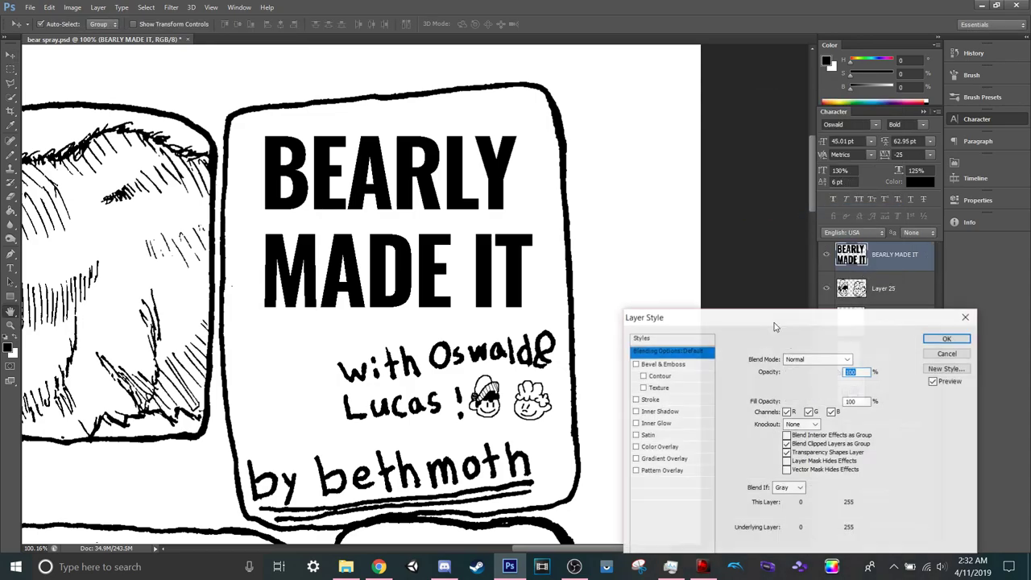
{"action": "left_click", "coordinate": [658, 399]}
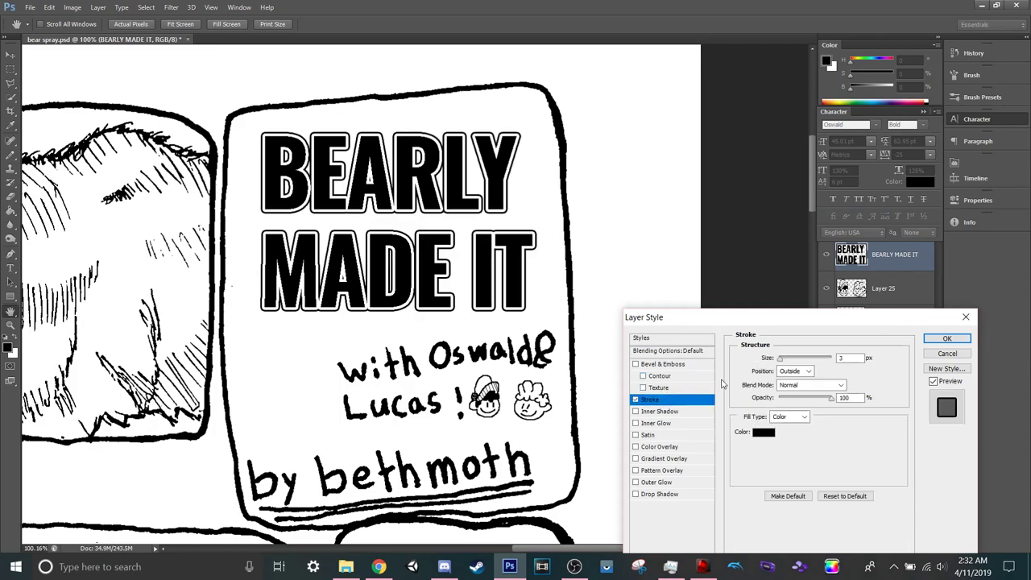
{"action": "double_click", "coordinate": [840, 357]}
{"action": "type", "text": "5"}
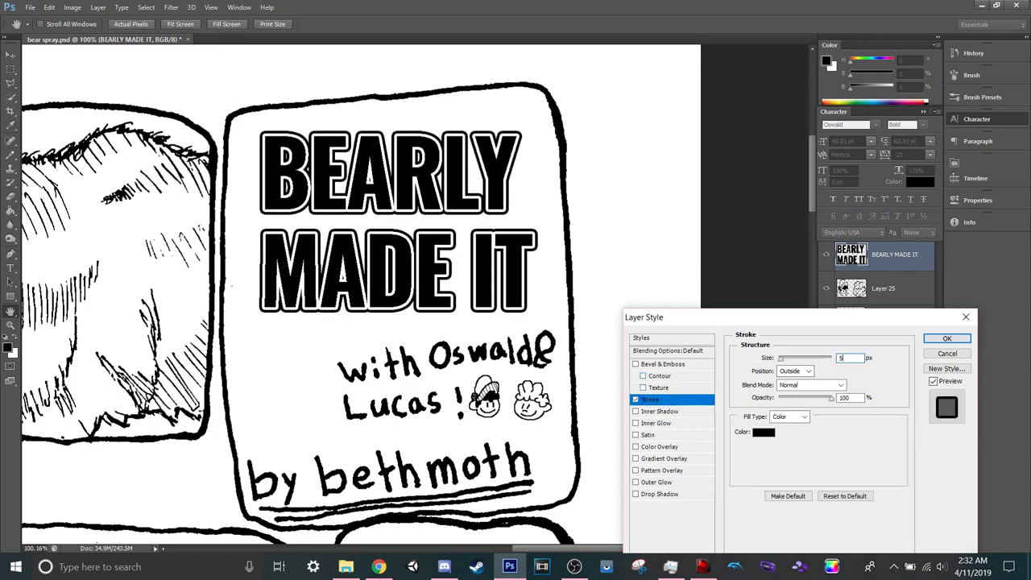
{"action": "left_click", "coordinate": [947, 338]}
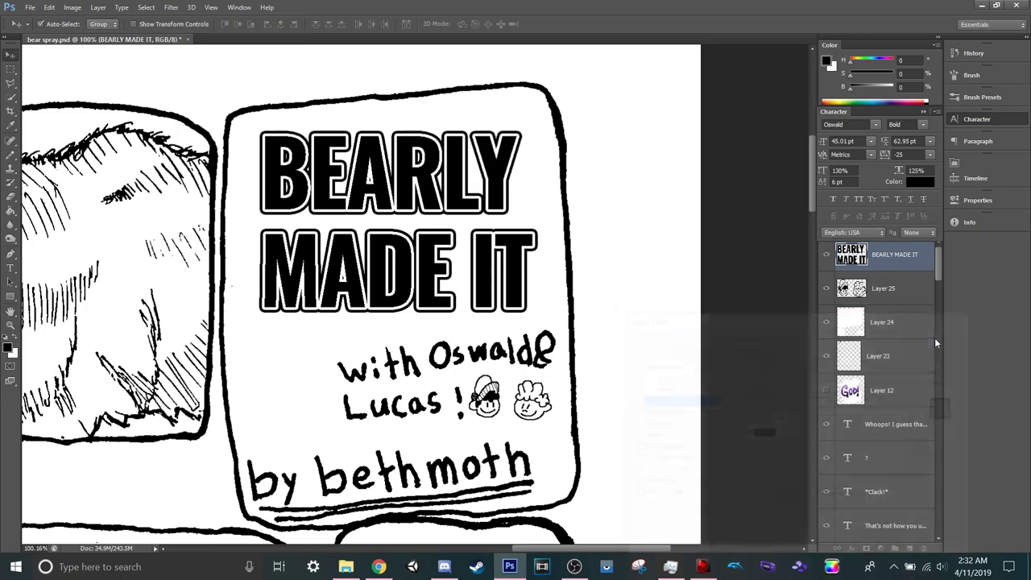
{"action": "key", "text": "ctrl+0"}
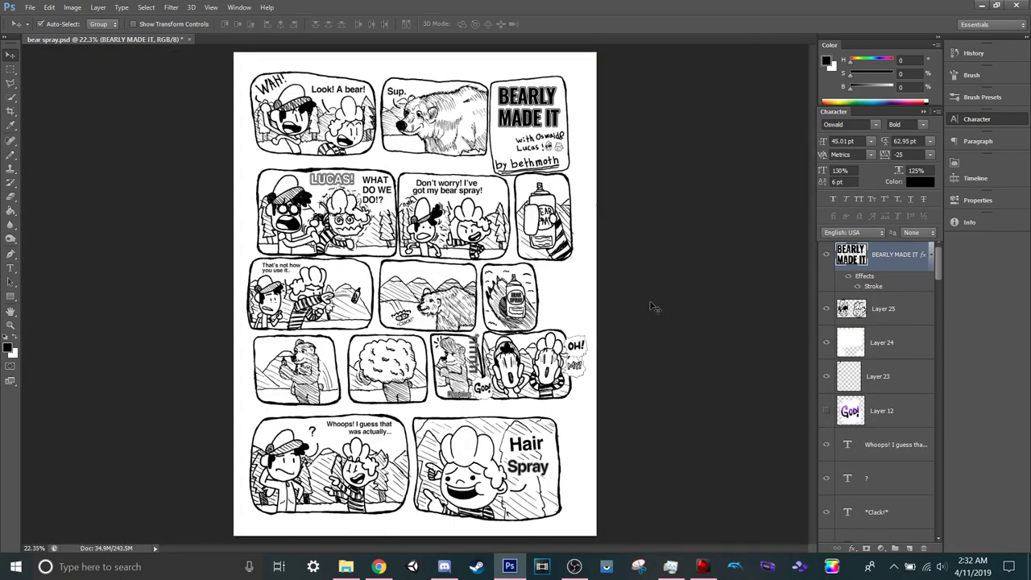
{"action": "scroll", "coordinate": [557, 158], "scroll_direction": "up", "scroll_amount": 5}
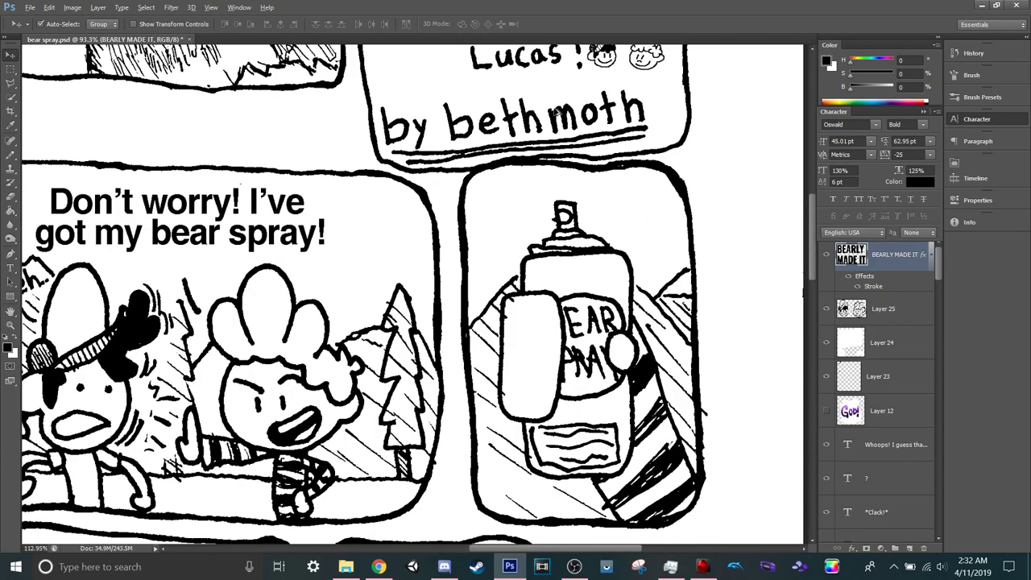
{"action": "scroll", "coordinate": [555, 113], "scroll_direction": "up", "scroll_amount": 3}
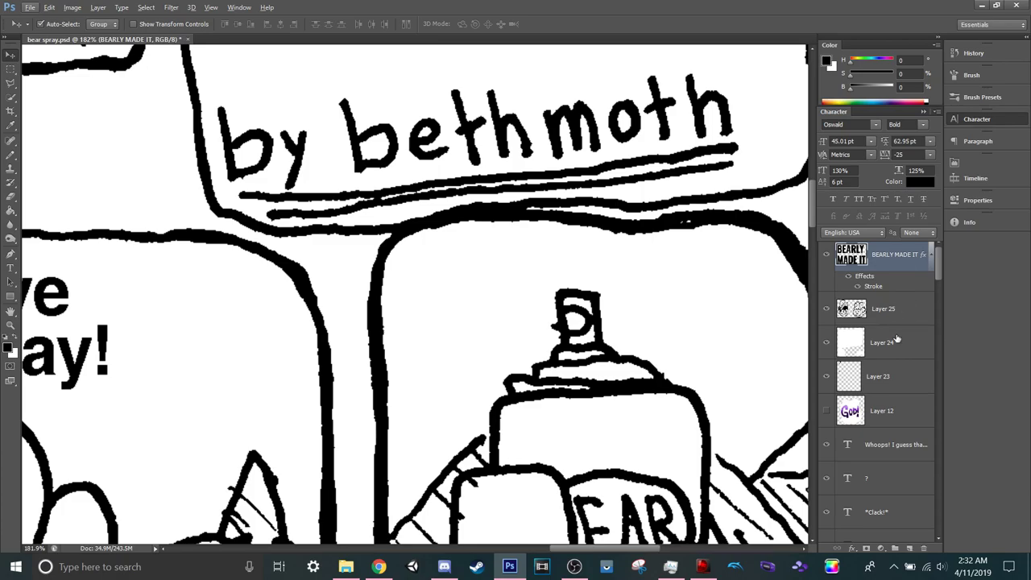
{"action": "scroll", "coordinate": [601, 246], "scroll_direction": "down", "scroll_amount": 6}
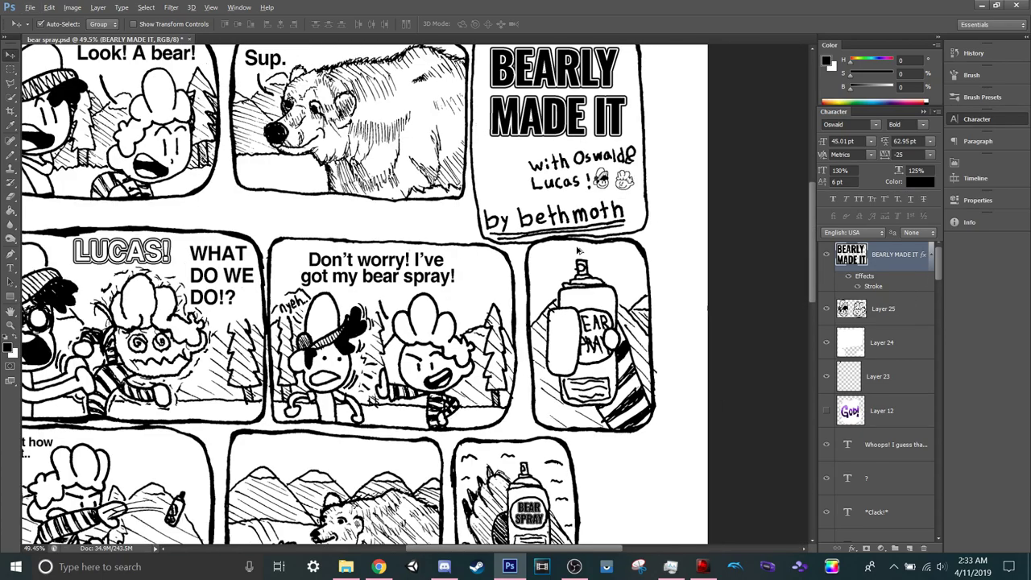
Enlarge the question mark above the capped boy in the lower comic row to about 169 pt and reposition it beside the "Whoops!" text.
{"action": "scroll", "coordinate": [551, 218], "scroll_direction": "down", "scroll_amount": 1}
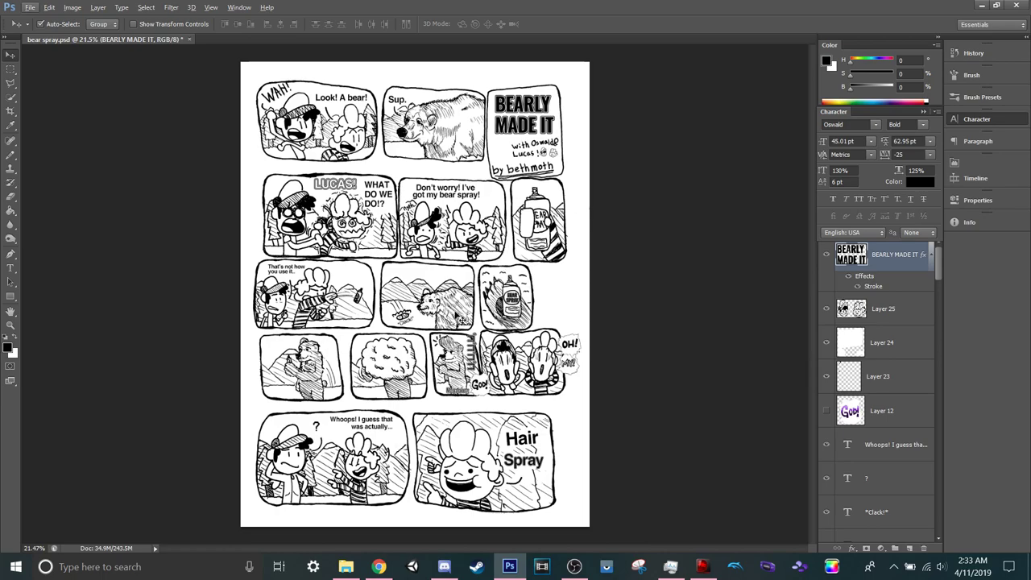
{"action": "scroll", "coordinate": [447, 309], "scroll_direction": "up", "scroll_amount": 2}
{"action": "scroll", "coordinate": [403, 294], "scroll_direction": "down", "scroll_amount": 3}
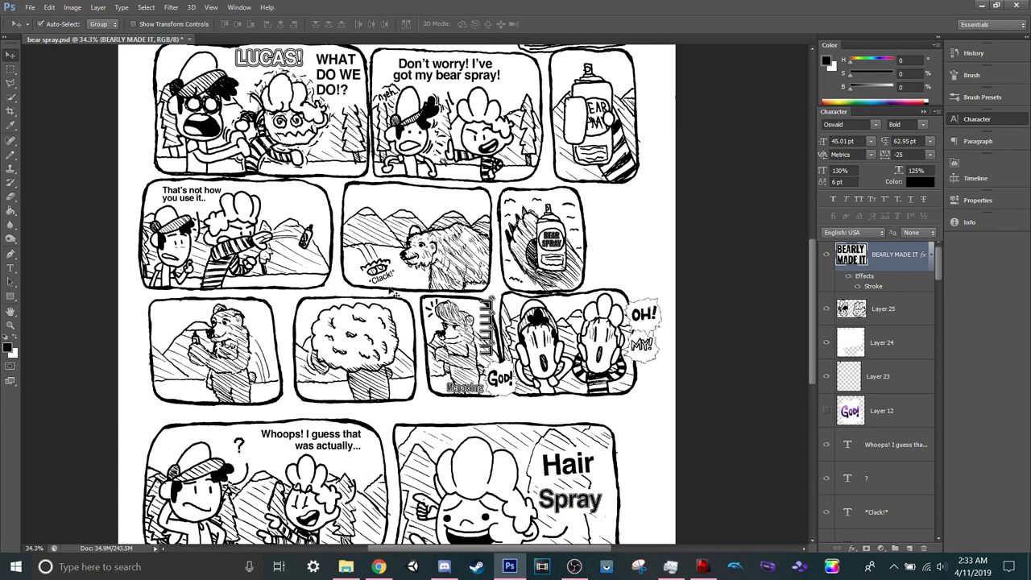
{"action": "scroll", "coordinate": [240, 435], "scroll_direction": "up", "scroll_amount": 5}
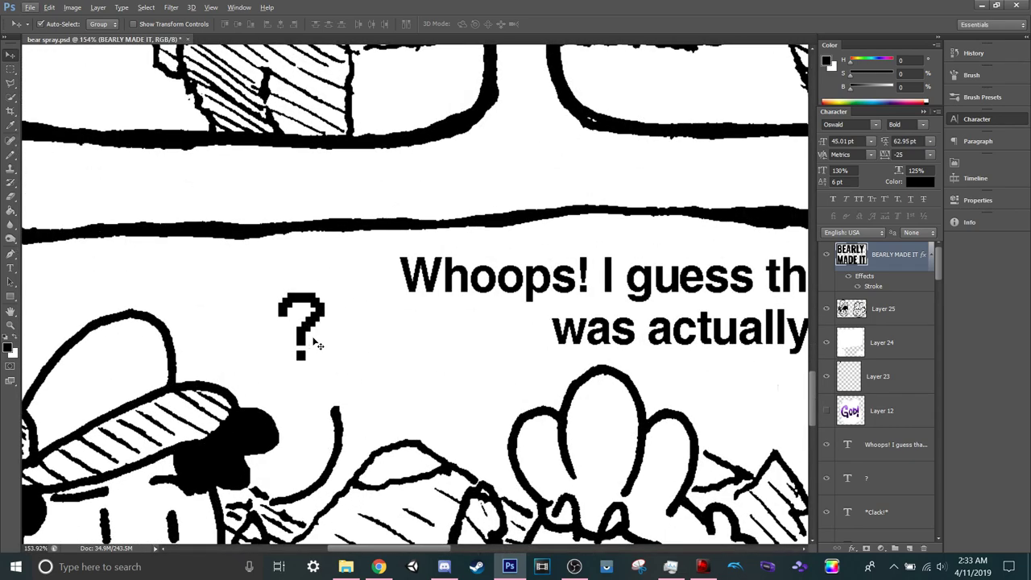
{"action": "left_click", "coordinate": [305, 346]}
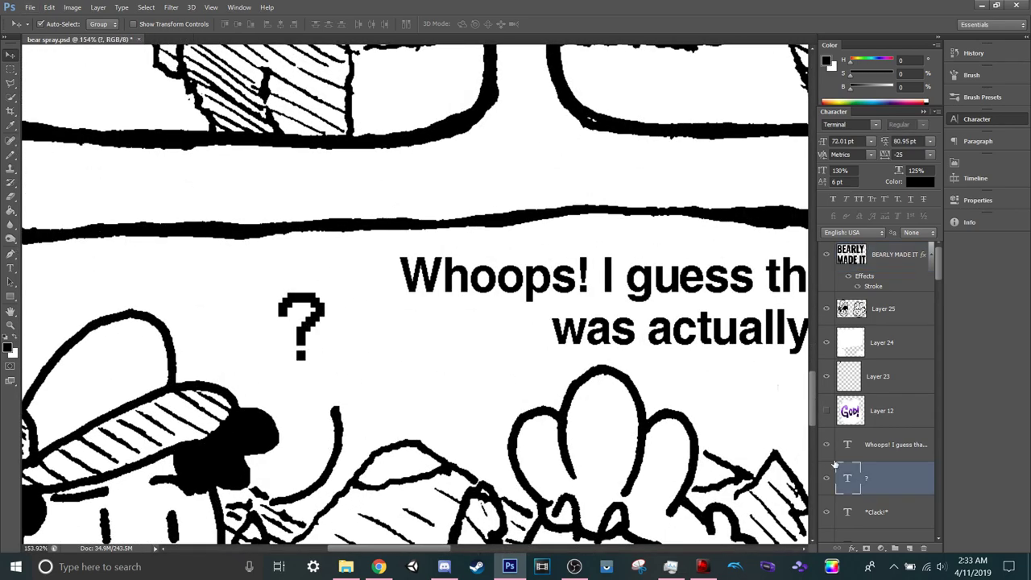
{"action": "key", "text": "ctrl+t"}
{"action": "left_click_drag", "start_coordinate": [330, 292], "coordinate": [376, 238]}
{"action": "left_click_drag", "start_coordinate": [341, 277], "coordinate": [351, 298]}
{"action": "key", "text": "Return"}
{"action": "key", "text": "ctrl+0"}
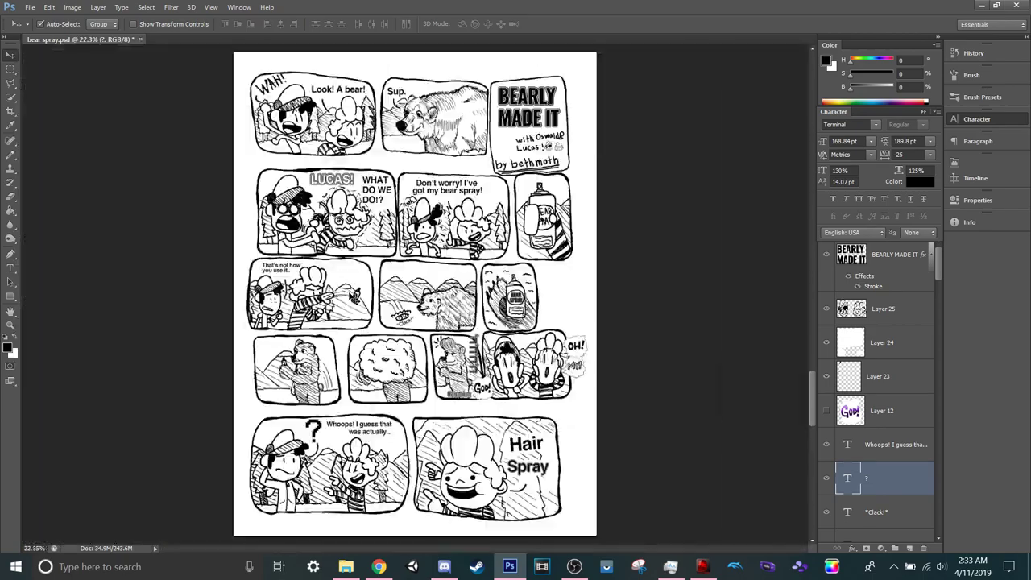
Scale the question mark down to about 138 pt.
{"action": "scroll", "coordinate": [309, 427], "scroll_direction": "up", "scroll_amount": 5}
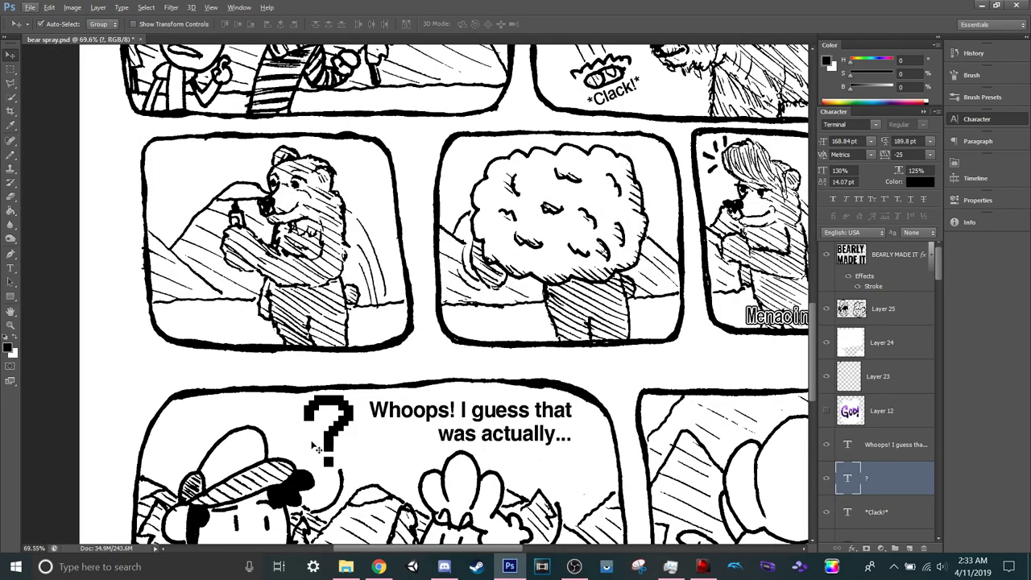
{"action": "key", "text": "ctrl+t"}
{"action": "left_click_drag", "start_coordinate": [362, 394], "coordinate": [349, 401]}
{"action": "key", "text": "Return"}
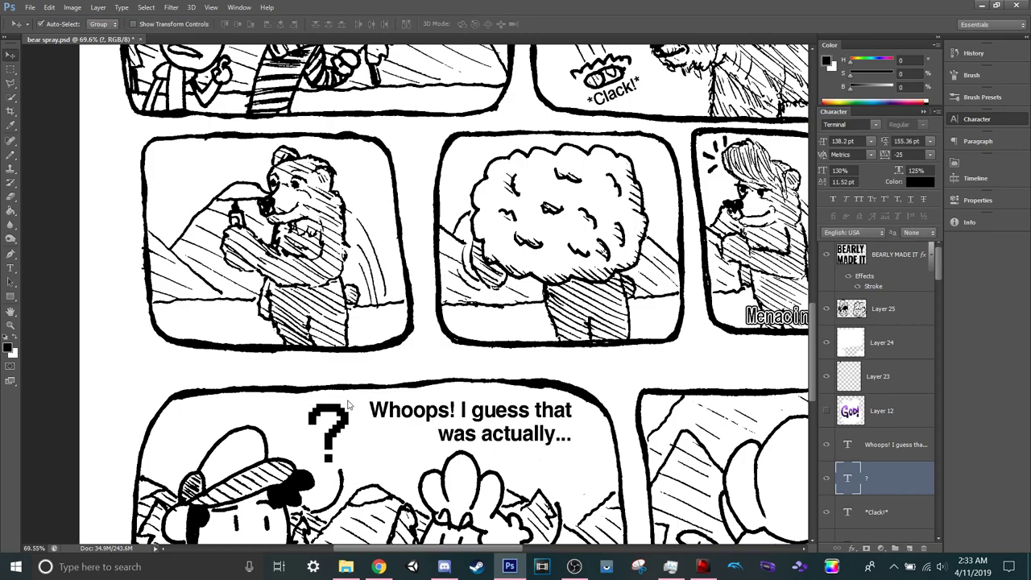
{"action": "key", "text": "ctrl+0"}
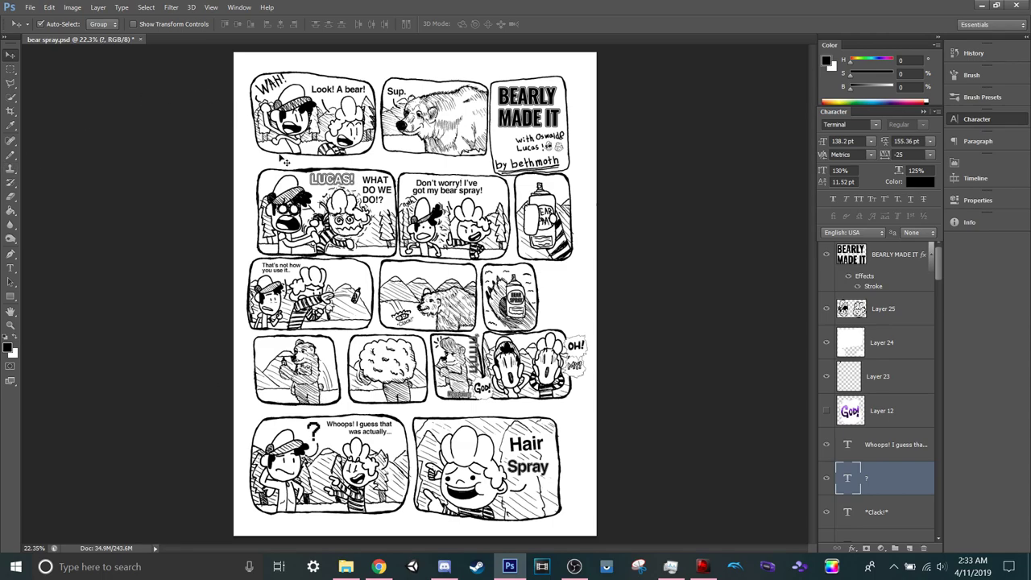
Select the layers spanning the top row of panels, duplicate them, and merge the copies into a single layer.
{"action": "left_click_drag", "start_coordinate": [178, 71], "coordinate": [610, 139]}
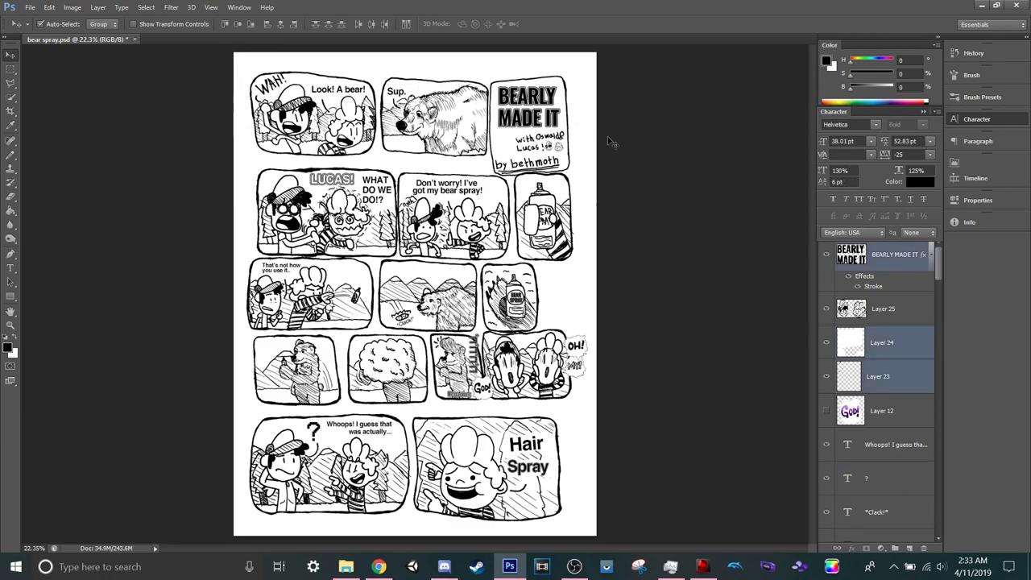
{"action": "key", "text": "ctrl+j"}
{"action": "key", "text": "ctrl+e"}
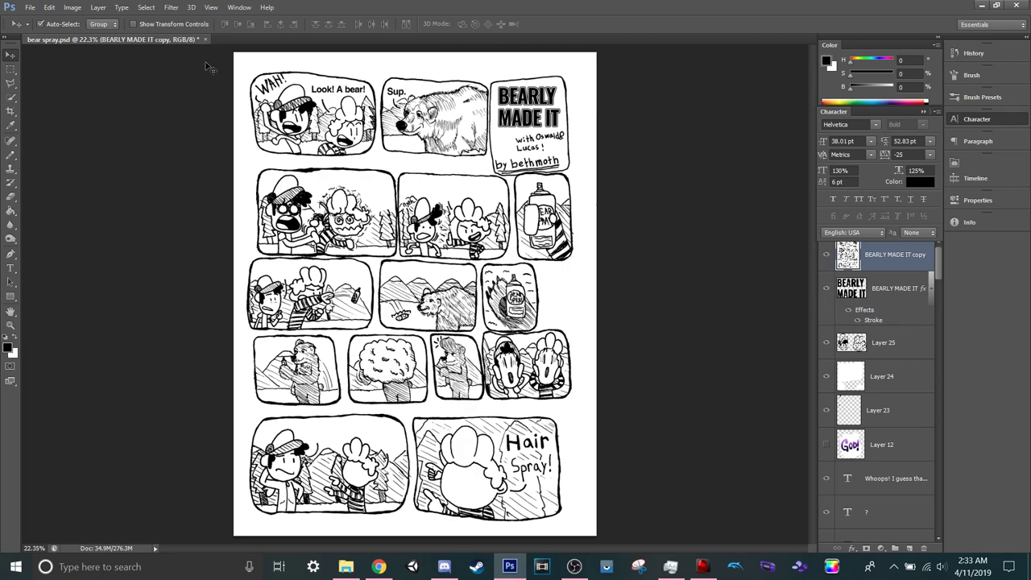
{"action": "key", "text": "ctrl+z"}
{"action": "left_click", "coordinate": [780, 313]}
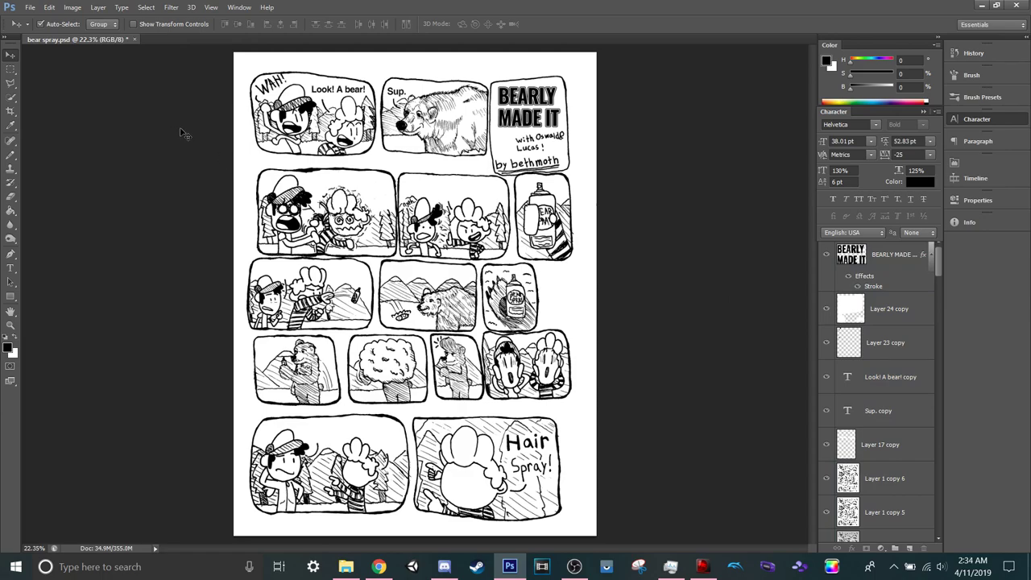
{"action": "key", "text": "ctrl+e"}
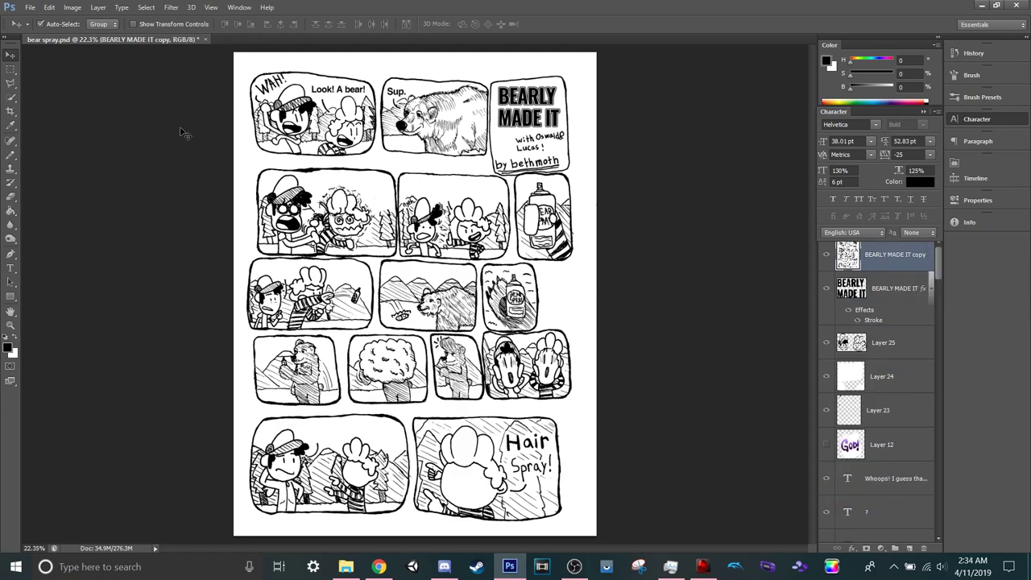
Toggle the merged copy's visibility to compare it with the original page, leaving the copy hidden.
{"action": "left_click", "coordinate": [827, 257]}
{"action": "left_click", "coordinate": [828, 257]}
{"action": "left_click", "coordinate": [827, 256]}
{"action": "left_click", "coordinate": [827, 256]}
{"action": "left_click", "coordinate": [827, 256]}
{"action": "left_click", "coordinate": [828, 256]}
{"action": "left_click", "coordinate": [827, 256]}
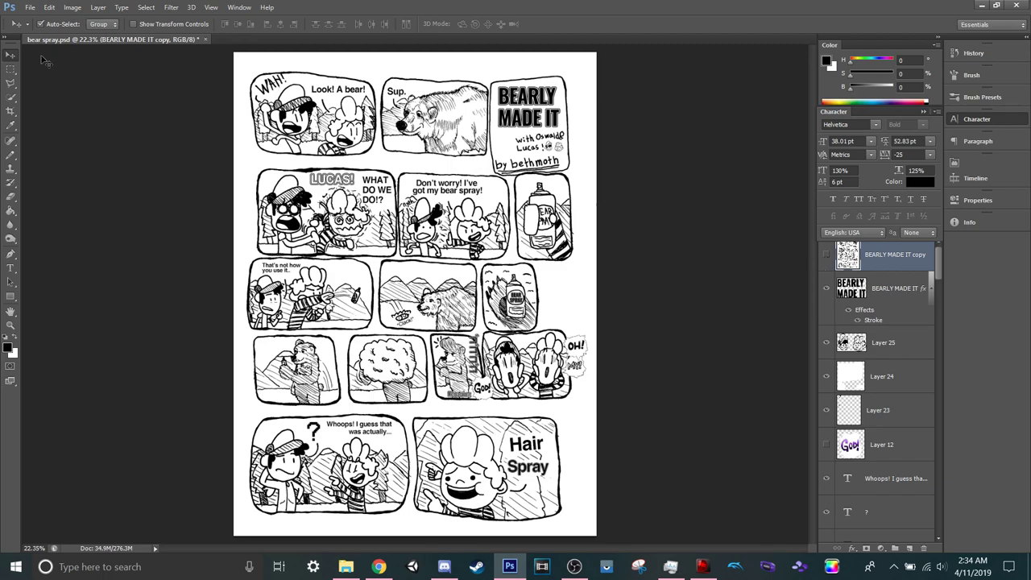
Start saving the comic as a new file with the Desktop as the save location.
{"action": "left_click", "coordinate": [31, 8]}
{"action": "left_click", "coordinate": [92, 171]}
{"action": "left_click", "coordinate": [54, 101]}
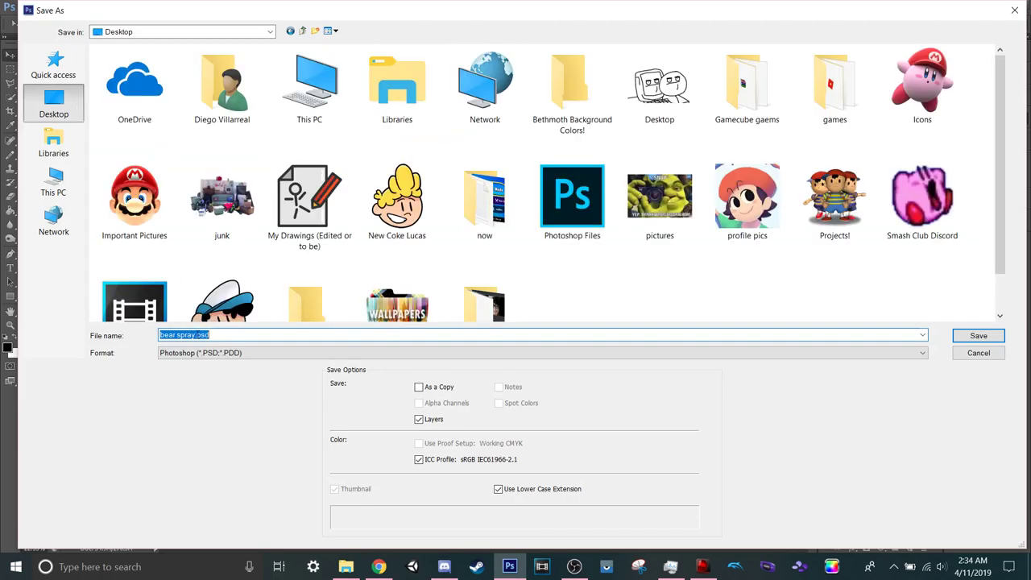
Save a PNG copy of the comic on the Desktop as "bear spray ALMOST final", accepting the default PNG options.
{"action": "left_click", "coordinate": [211, 353]}
{"action": "left_click", "coordinate": [225, 509]}
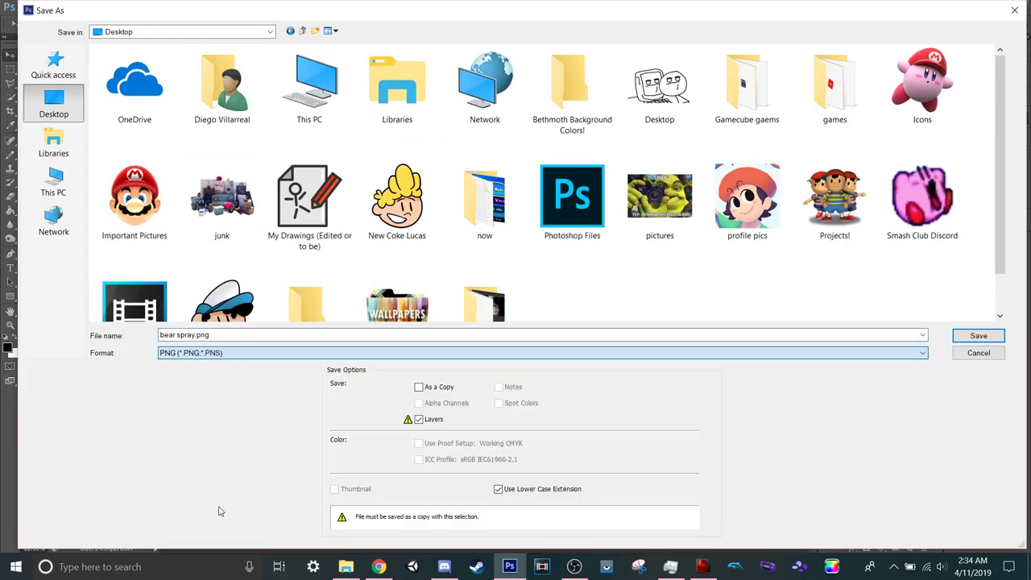
{"action": "double_click", "coordinate": [194, 336]}
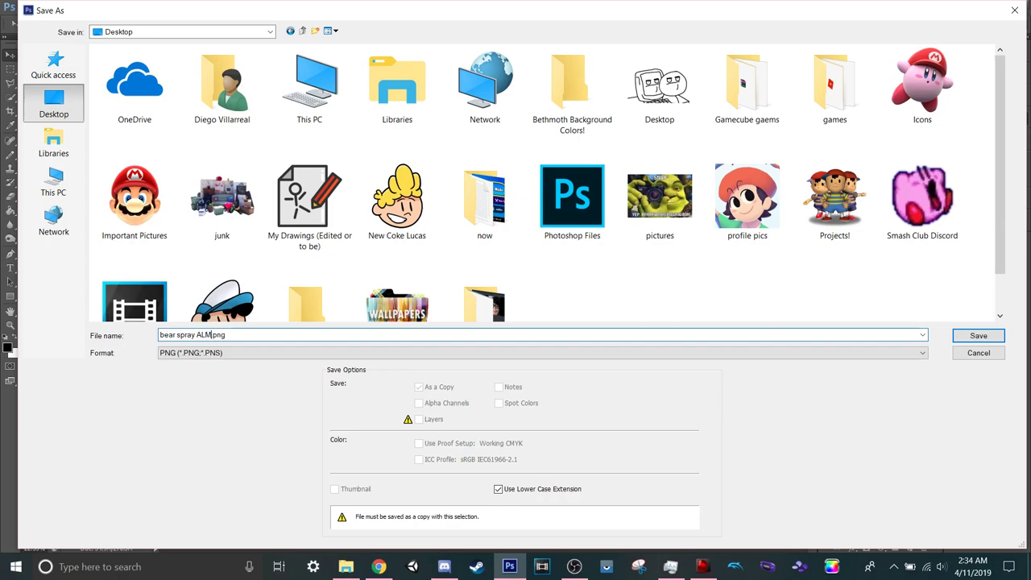
{"action": "key", "text": "Return"}
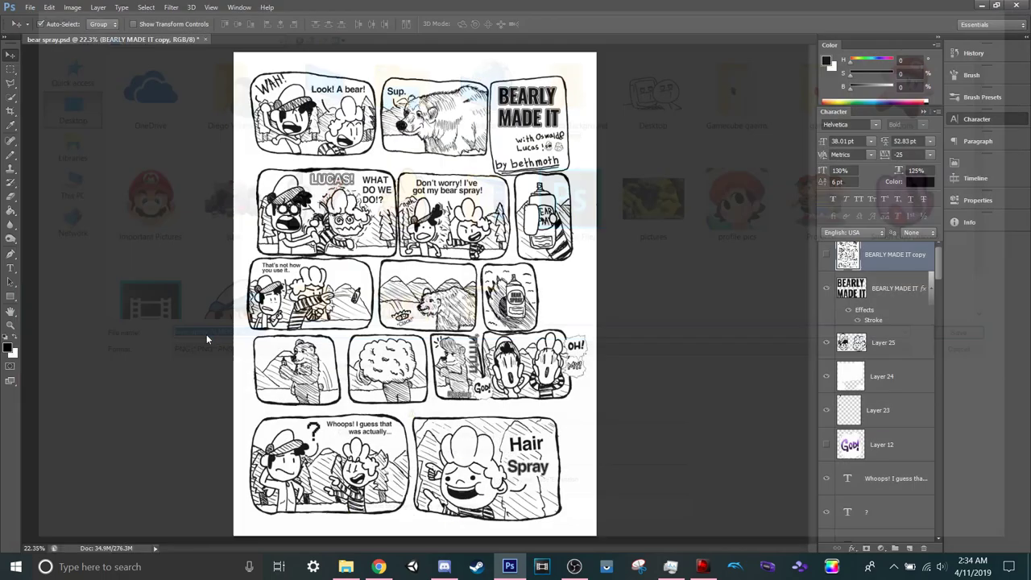
{"action": "key", "text": "Return"}
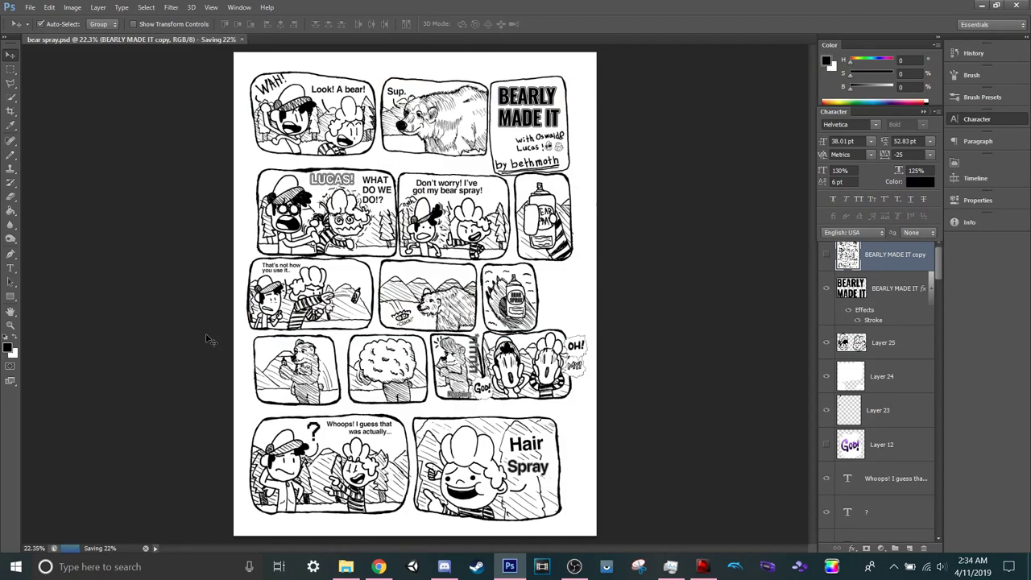
Open "bear spray ALMOST final" from the Desktop and duplicate its background layer.
{"action": "left_click", "coordinate": [33, 7]}
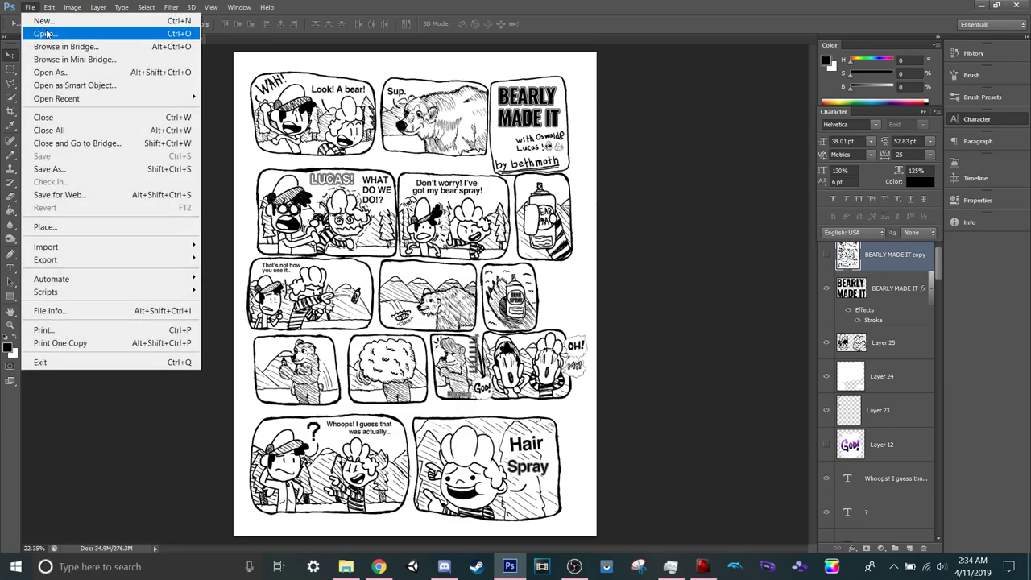
{"action": "left_click", "coordinate": [44, 32]}
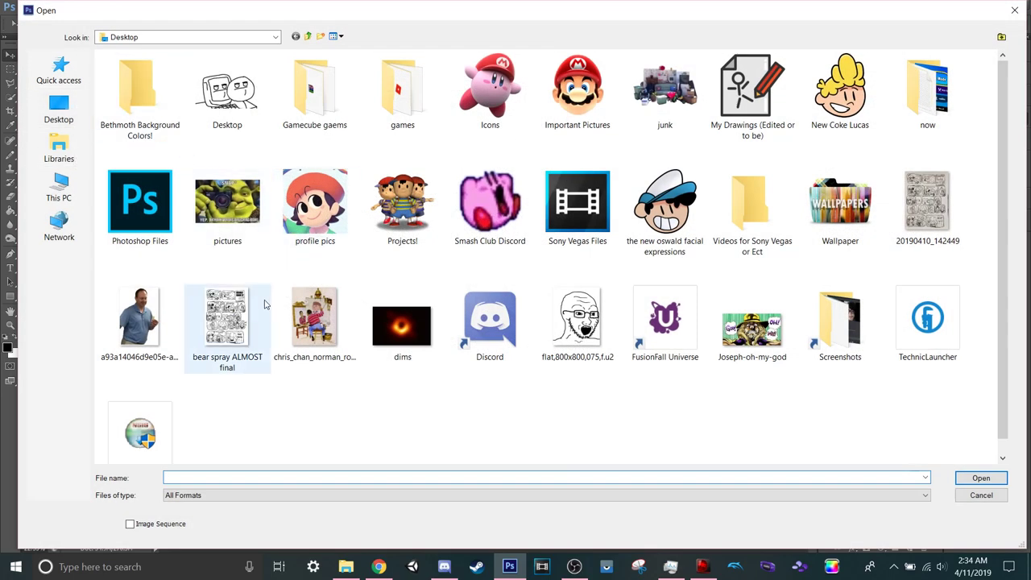
{"action": "double_click", "coordinate": [237, 314]}
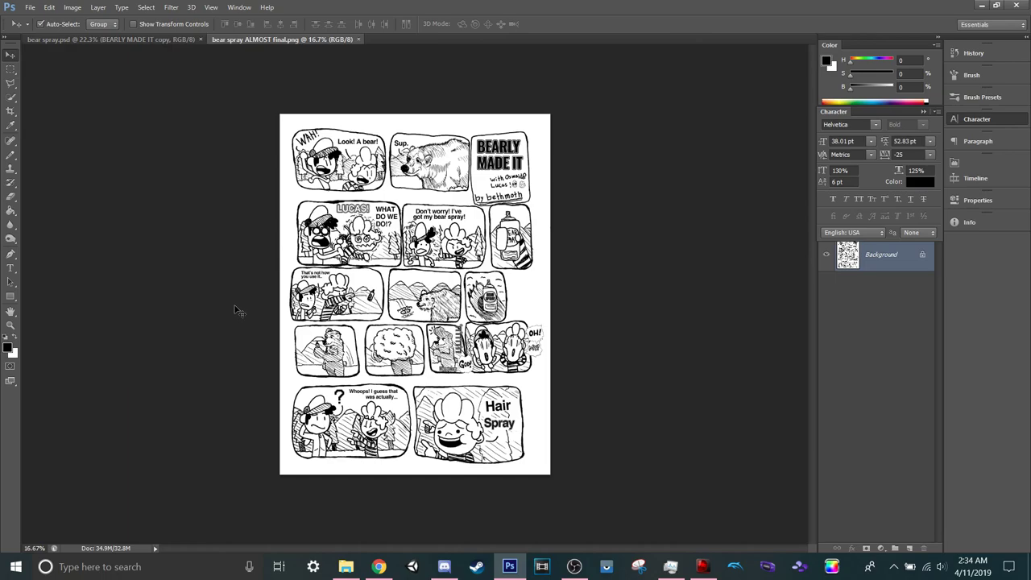
{"action": "key", "text": "ctrl+j"}
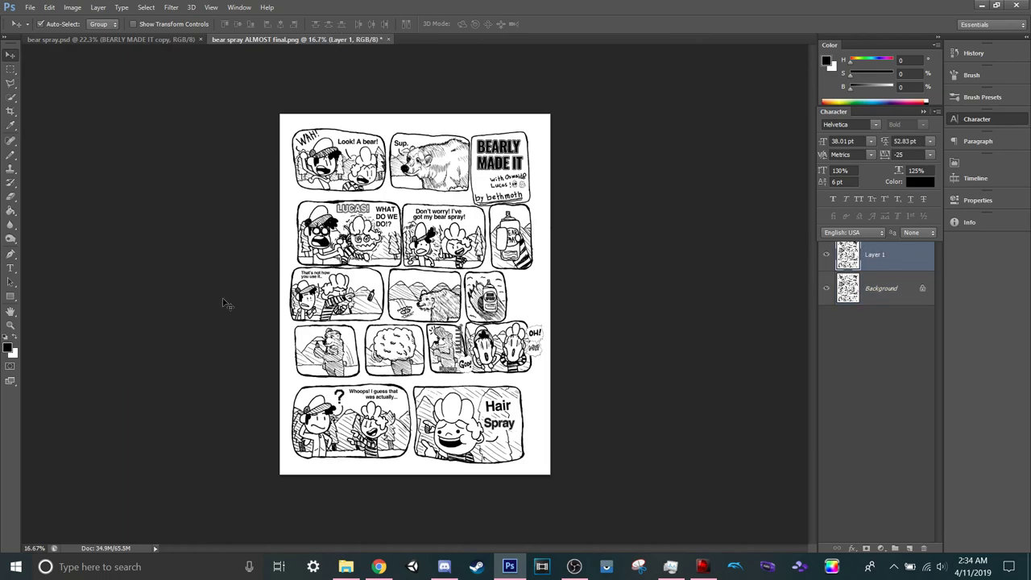
Outline the BEARLY MADE IT title panel with the Polygonal Lasso and copy it to a new layer.
{"action": "scroll", "coordinate": [509, 161], "scroll_direction": "up", "scroll_amount": 5}
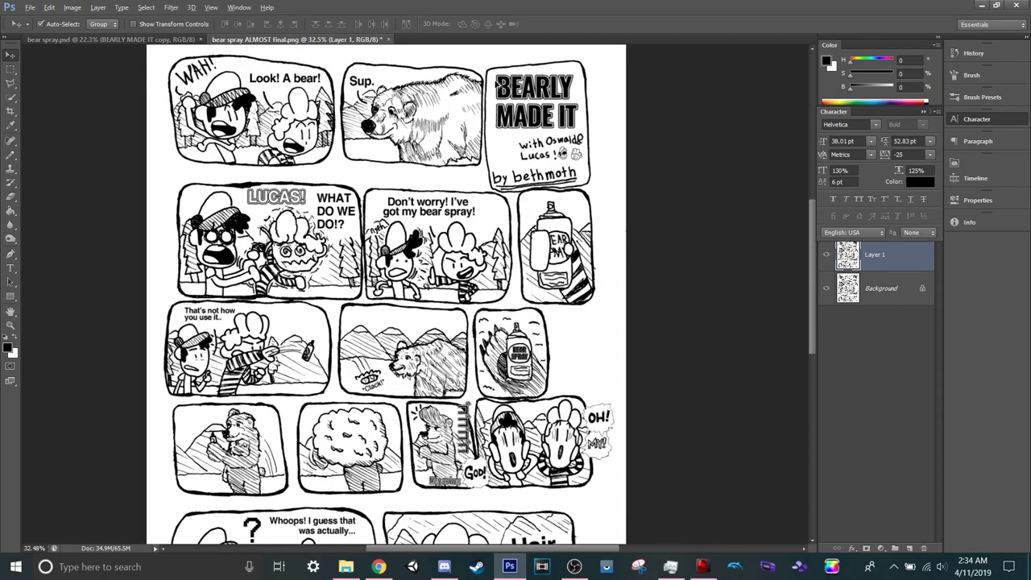
{"action": "scroll", "coordinate": [628, 276], "scroll_direction": "up", "scroll_amount": 1}
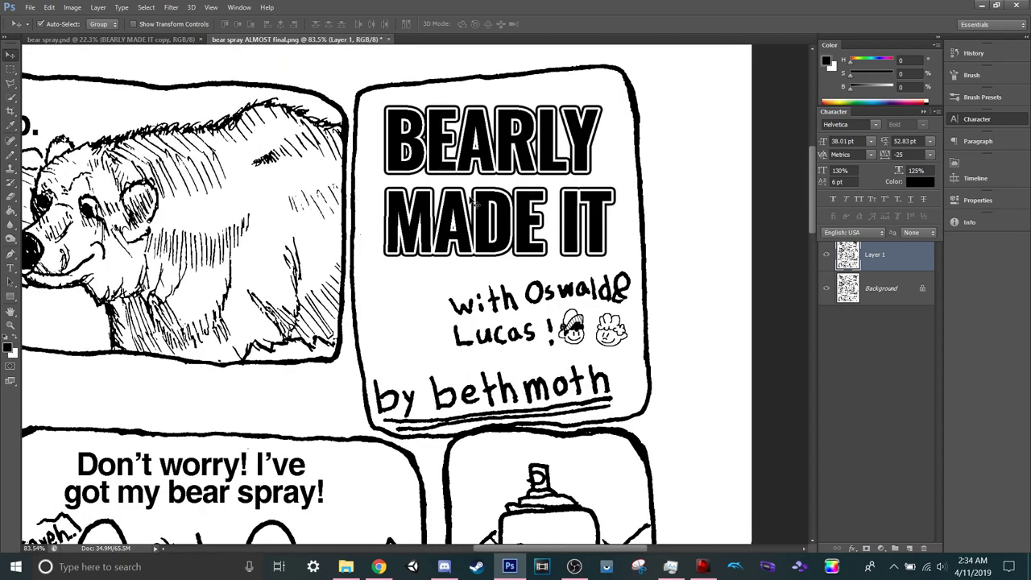
{"action": "key", "text": "l"}
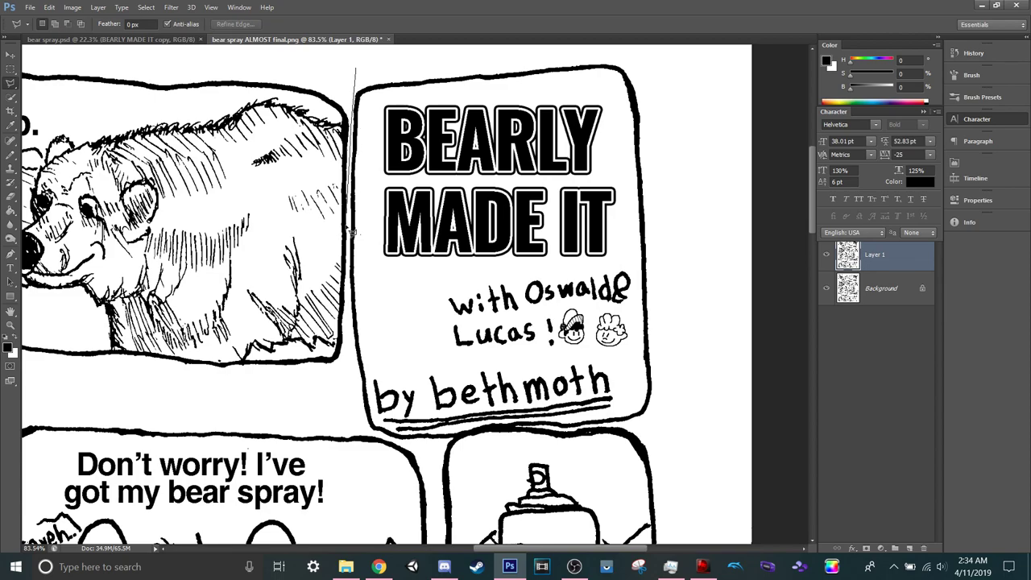
{"action": "left_click_drag", "start_coordinate": [352, 274], "coordinate": [352, 431]}
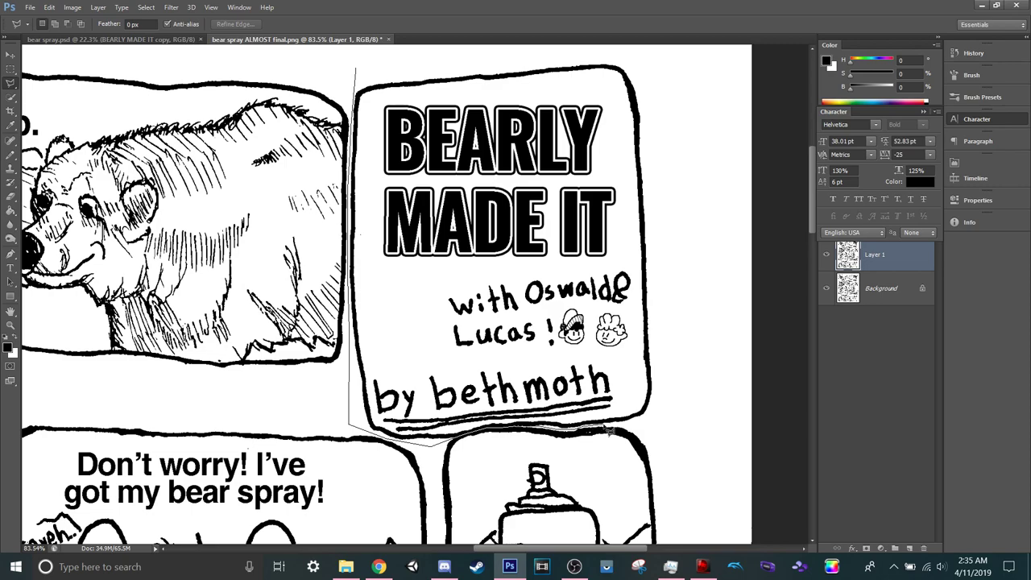
{"action": "left_click", "coordinate": [695, 401]}
{"action": "left_click", "coordinate": [662, 53]}
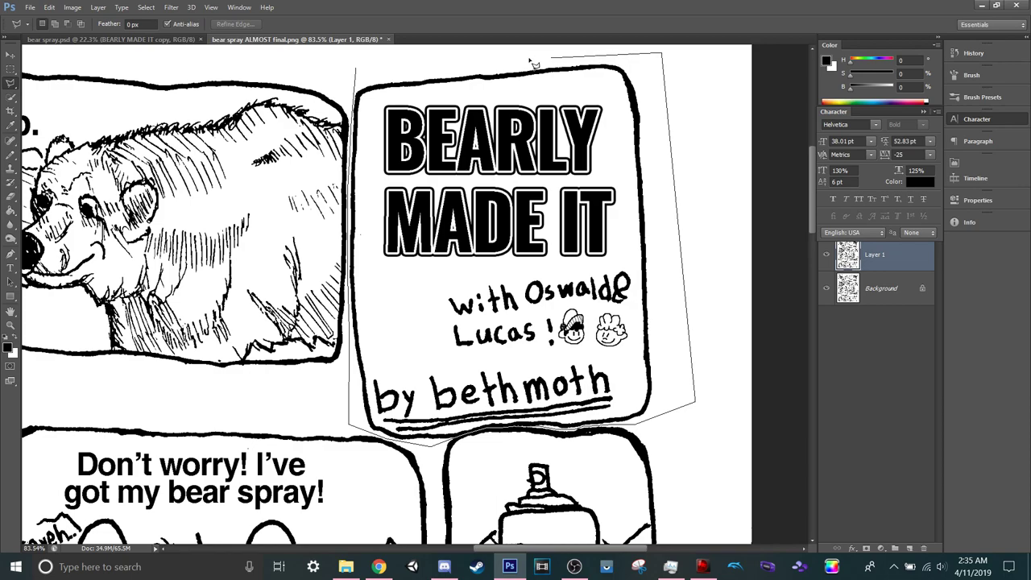
{"action": "left_click", "coordinate": [360, 74]}
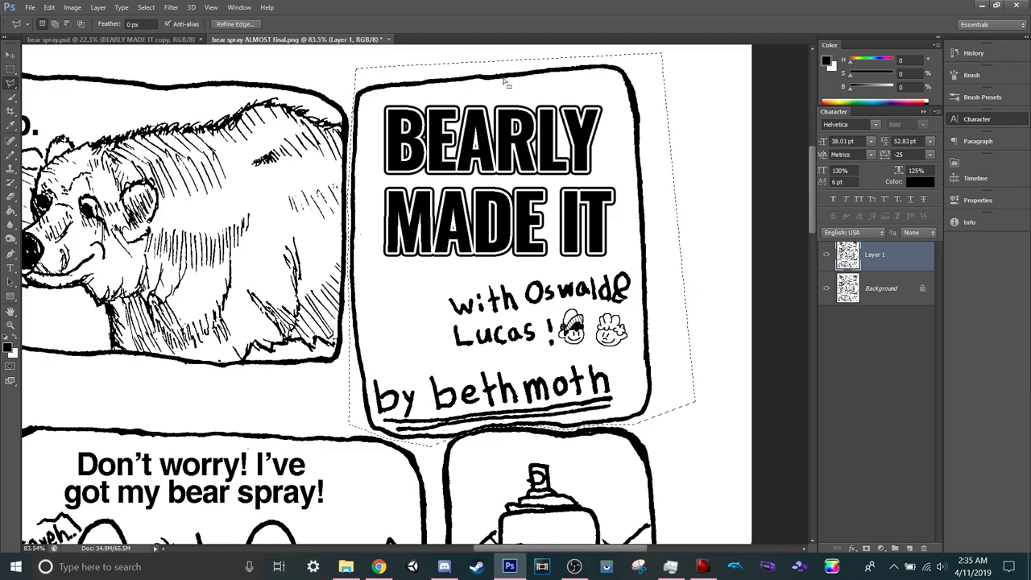
{"action": "key", "text": "ctrl+j"}
{"action": "key", "text": "ctrl+0"}
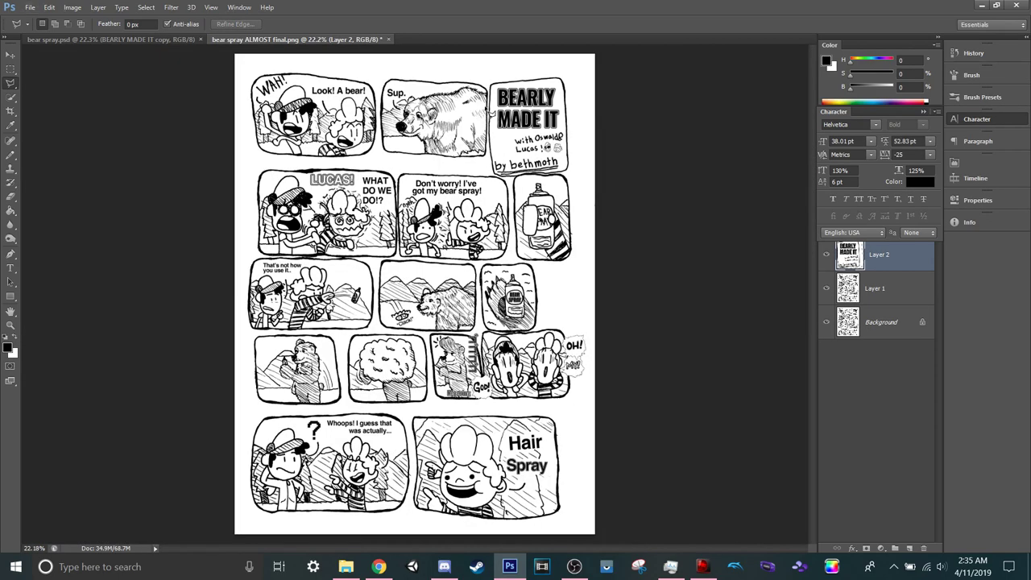
{"action": "scroll", "coordinate": [487, 111], "scroll_direction": "up", "scroll_amount": 4}
{"action": "scroll", "coordinate": [451, 89], "scroll_direction": "up", "scroll_amount": 1}
{"action": "left_click", "coordinate": [146, 60]}
{"action": "left_click", "coordinate": [125, 145]}
{"action": "left_click", "coordinate": [144, 196]}
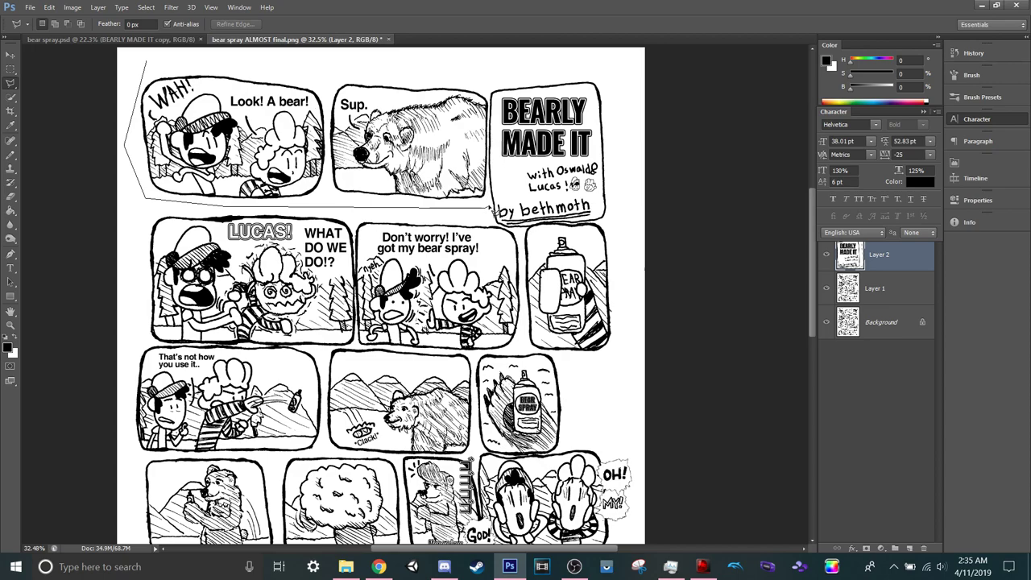
{"action": "left_click", "coordinate": [490, 206]}
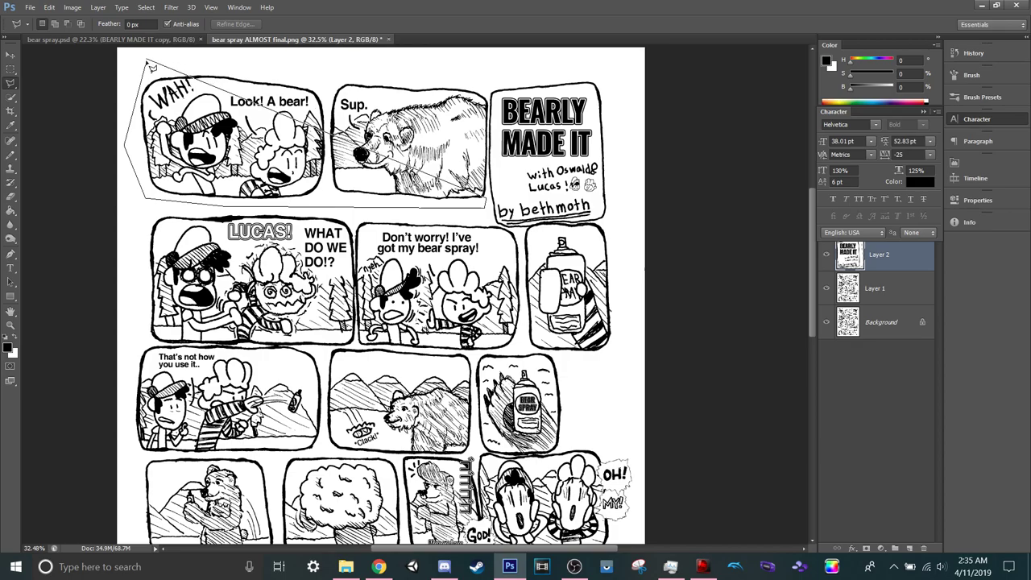
{"action": "left_click", "coordinate": [149, 66]}
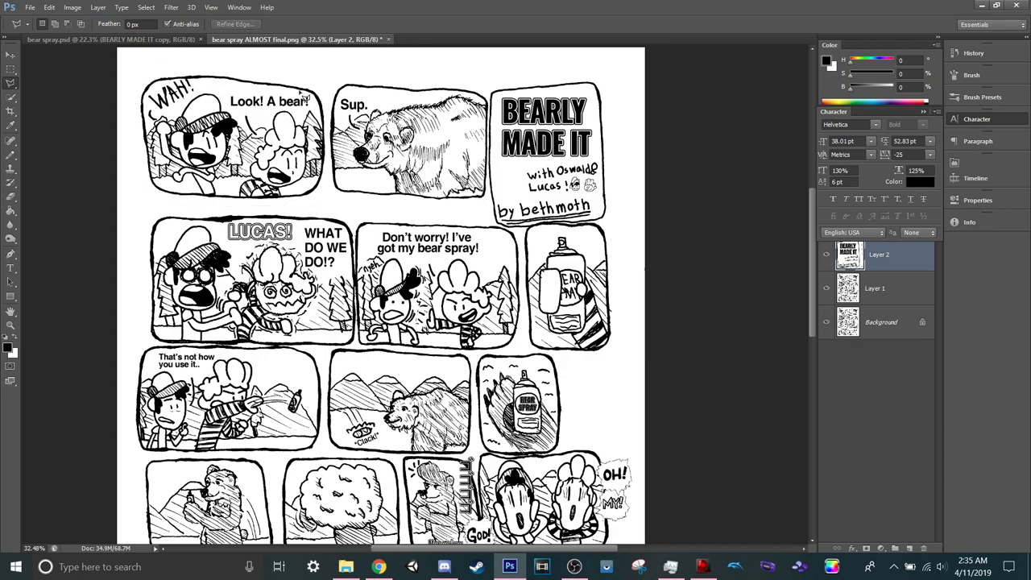
Outline the "Look! A bear!" and "Sup." panels together with the Polygonal Lasso and copy them from Layer 1 to a new layer.
{"action": "scroll", "coordinate": [151, 64], "scroll_direction": "up", "scroll_amount": 2}
{"action": "scroll", "coordinate": [322, 106], "scroll_direction": "up", "scroll_amount": 3}
{"action": "scroll", "coordinate": [598, 143], "scroll_direction": "up", "scroll_amount": 1}
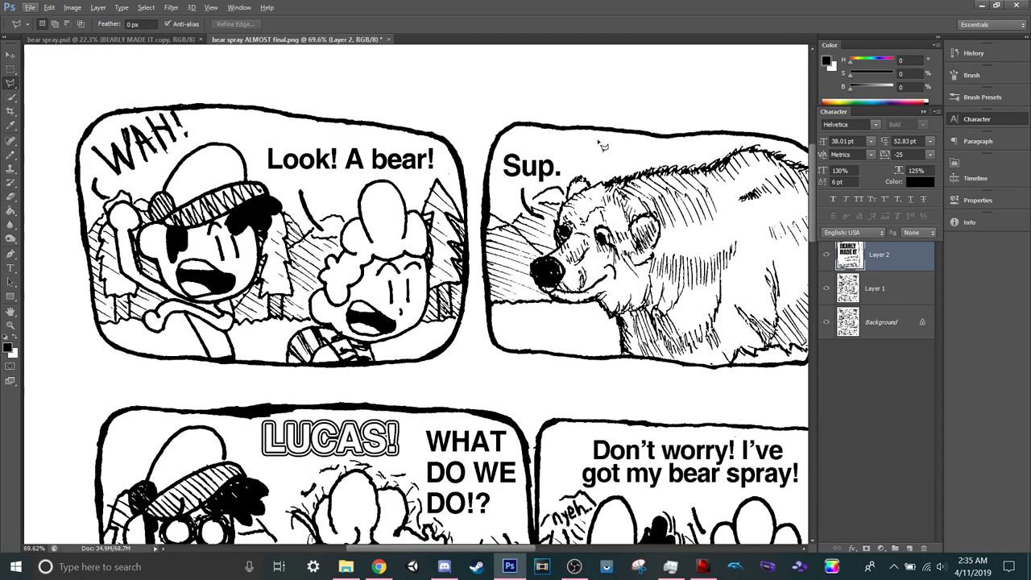
{"action": "scroll", "coordinate": [597, 143], "scroll_direction": "down", "scroll_amount": 4}
{"action": "scroll", "coordinate": [598, 145], "scroll_direction": "up", "scroll_amount": 4}
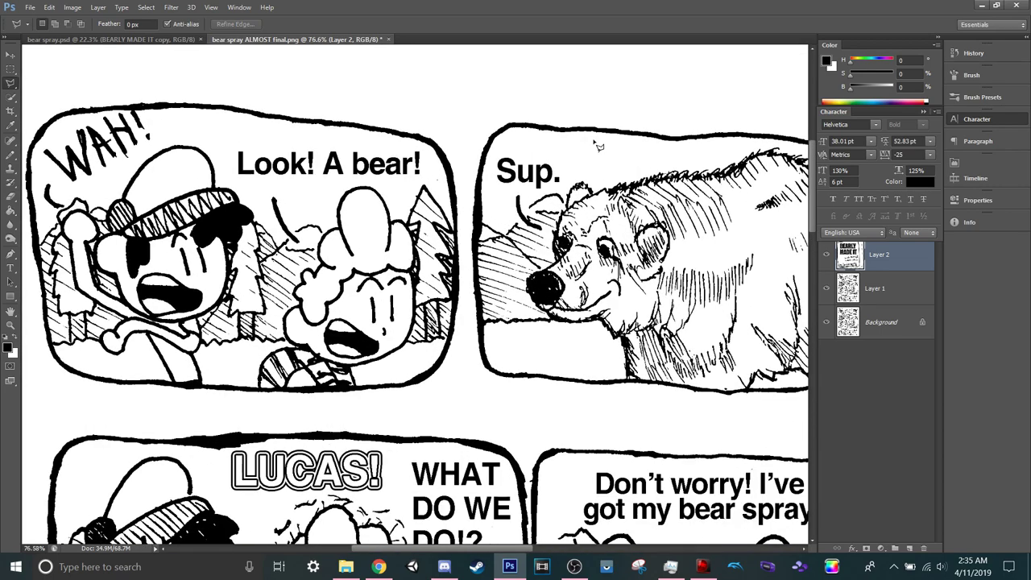
{"action": "scroll", "coordinate": [599, 146], "scroll_direction": "right", "scroll_amount": 1}
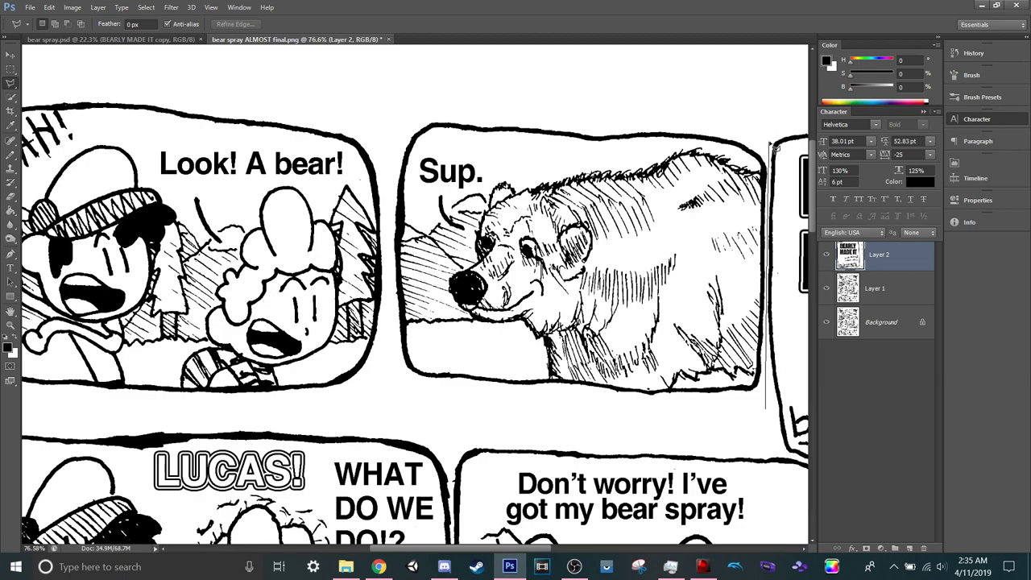
{"action": "left_click", "coordinate": [769, 108]}
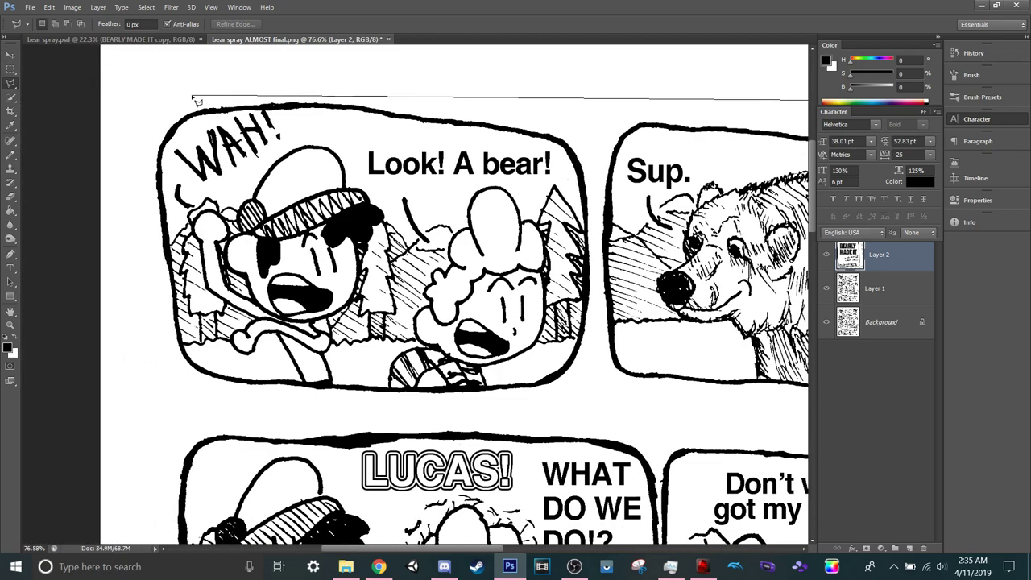
{"action": "left_click", "coordinate": [209, 68]}
{"action": "left_click", "coordinate": [123, 103]}
{"action": "left_click", "coordinate": [171, 413]}
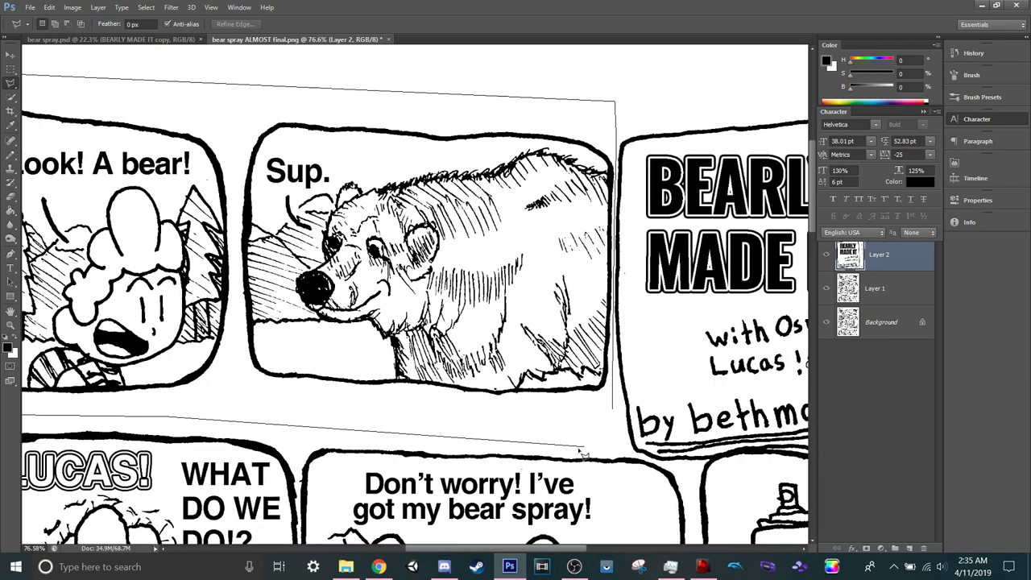
{"action": "left_click", "coordinate": [617, 414]}
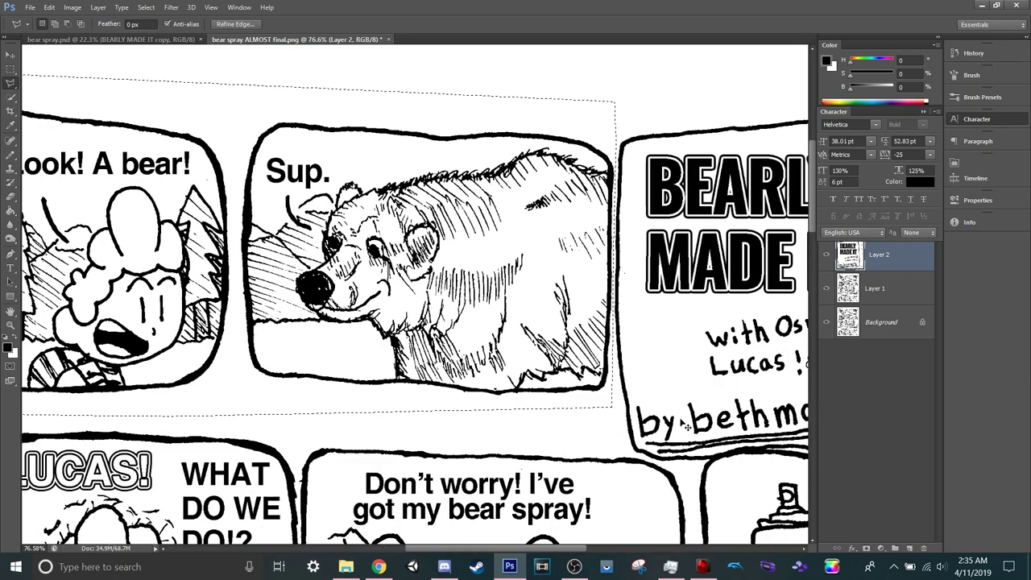
{"action": "left_click", "coordinate": [901, 298]}
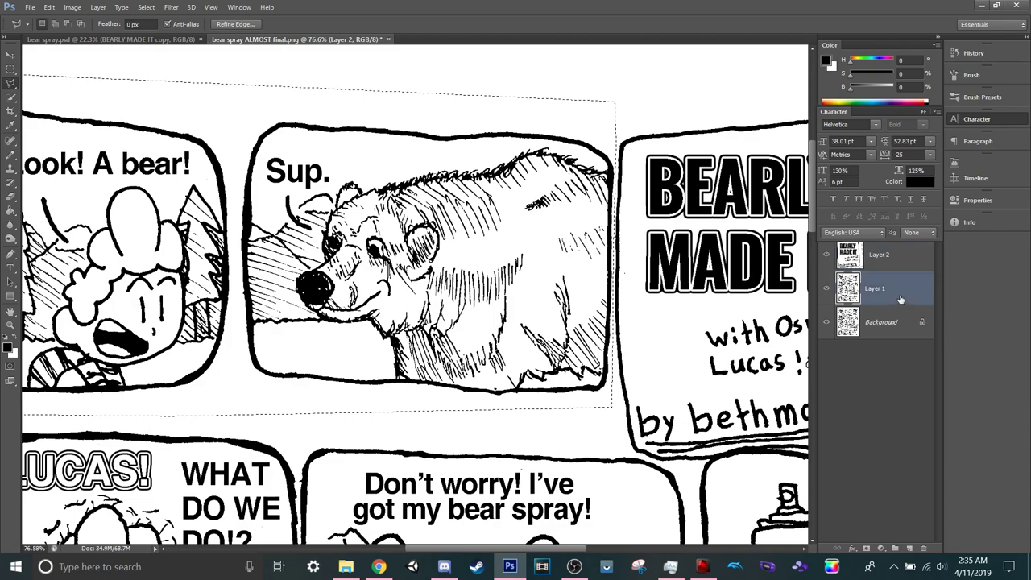
{"action": "key", "text": "ctrl+j"}
{"action": "scroll", "coordinate": [572, 236], "scroll_direction": "down", "scroll_amount": 5}
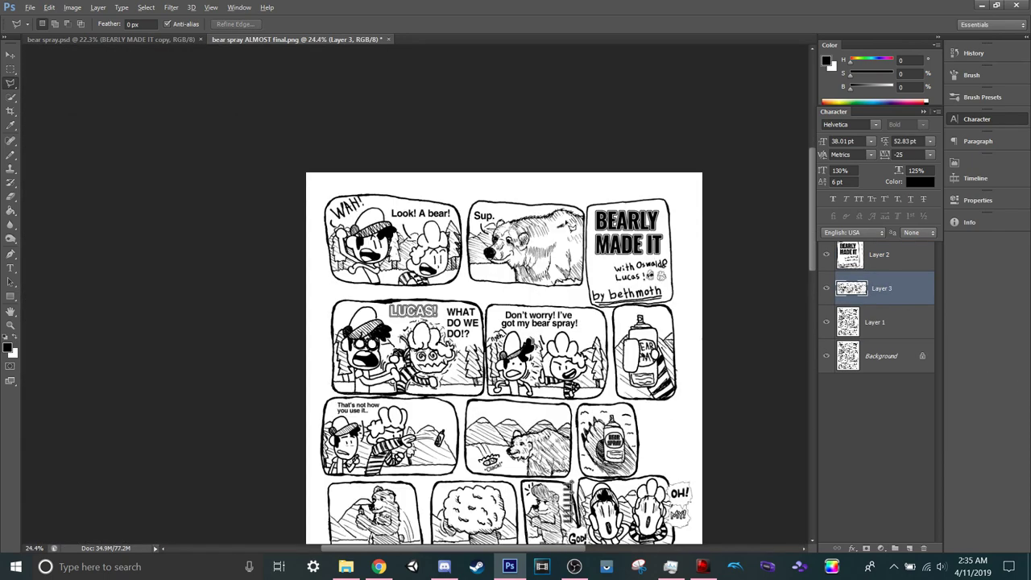
Move the copied title panel to the start of the top row, over the "Look! A bear!" panel.
{"action": "key", "text": "v"}
{"action": "key", "text": "alt+v"}
{"action": "left_click", "coordinate": [636, 250]}
{"action": "left_click_drag", "start_coordinate": [637, 250], "coordinate": [383, 246]}
{"action": "key", "text": "l"}
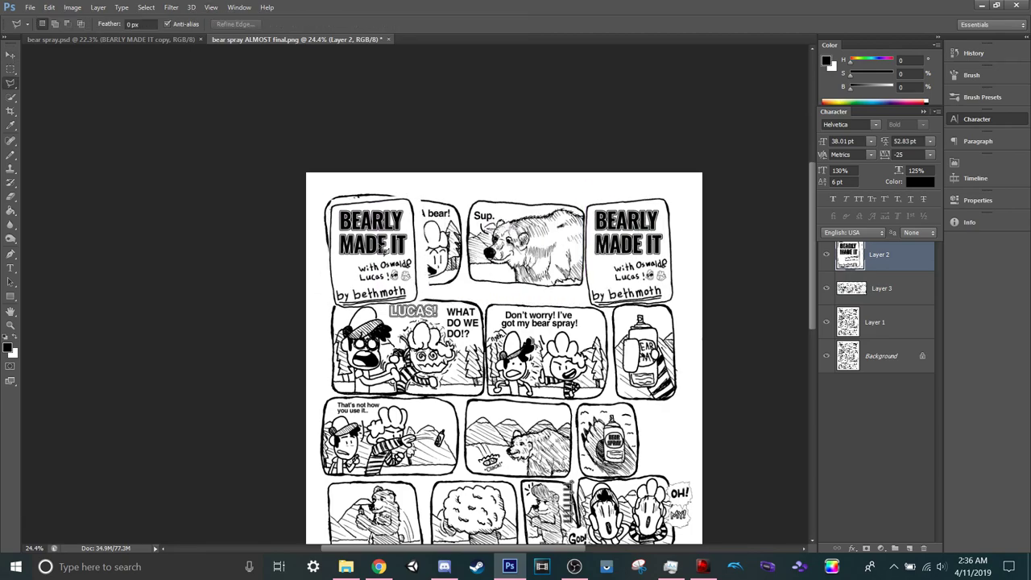
{"action": "key", "text": "v"}
{"action": "left_click_drag", "start_coordinate": [383, 252], "coordinate": [379, 247]}
Nudge the copied title panel left and up until it clears the "LUCAS!" panel below it.
{"action": "key", "text": "Left"}
{"action": "key", "text": "Left"}
{"action": "key", "text": "Left"}
{"action": "key", "text": "Left"}
{"action": "key", "text": "Left"}
{"action": "key", "text": "Left"}
{"action": "key", "text": "Up"}
{"action": "key", "text": "Up"}
{"action": "key", "text": "Up"}
{"action": "key", "text": "Up"}
{"action": "key", "text": "Up"}
{"action": "key", "text": "Up"}
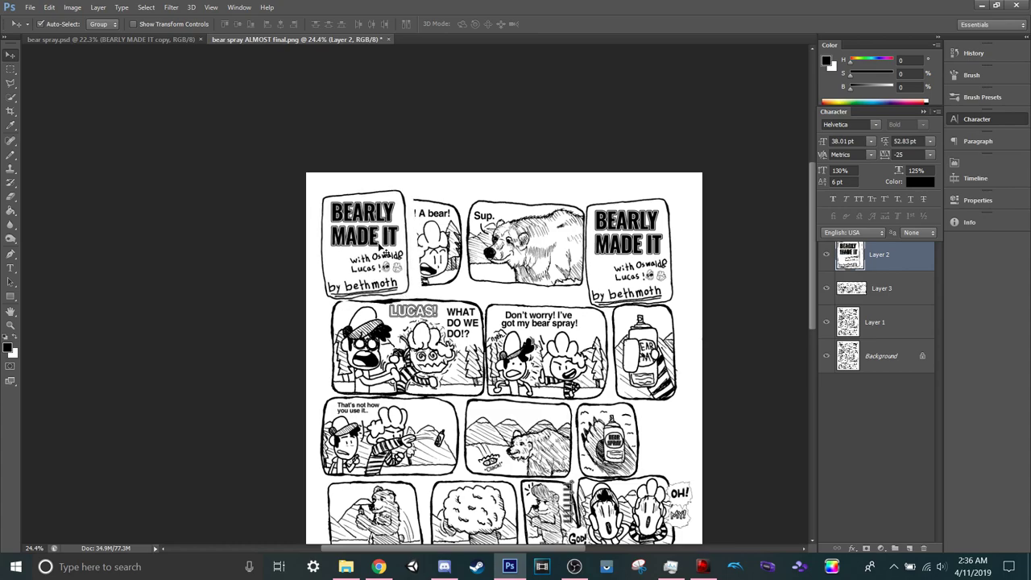
{"action": "key", "text": "Left"}
{"action": "key", "text": "Left"}
{"action": "key", "text": "Left"}
{"action": "key", "text": "Up"}
{"action": "key", "text": "Up"}
{"action": "key", "text": "Up"}
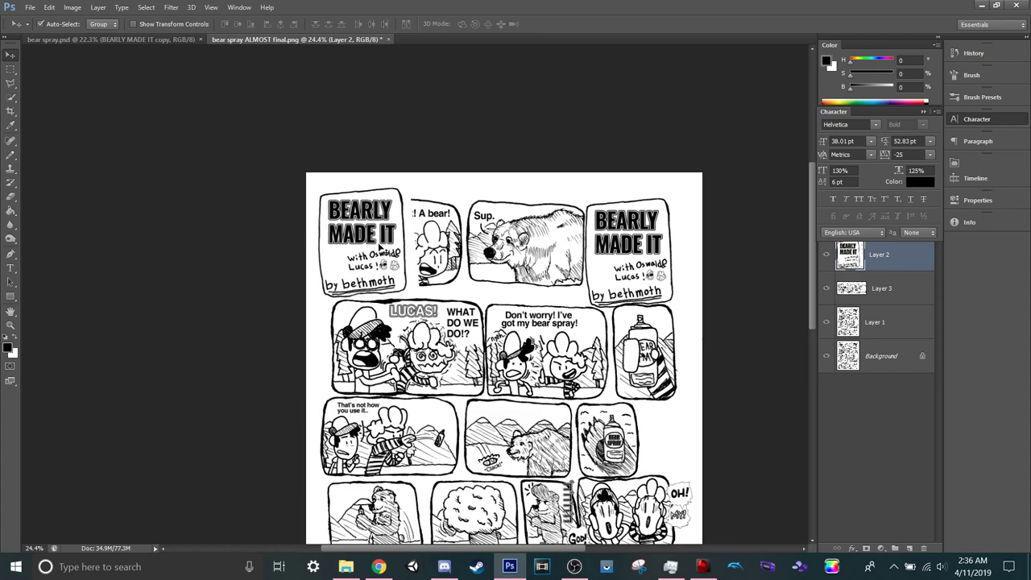
{"action": "key", "text": "Up"}
{"action": "key", "text": "Up"}
{"action": "key", "text": "Up"}
{"action": "key", "text": "Up"}
{"action": "key", "text": "Up"}
{"action": "key", "text": "Up"}
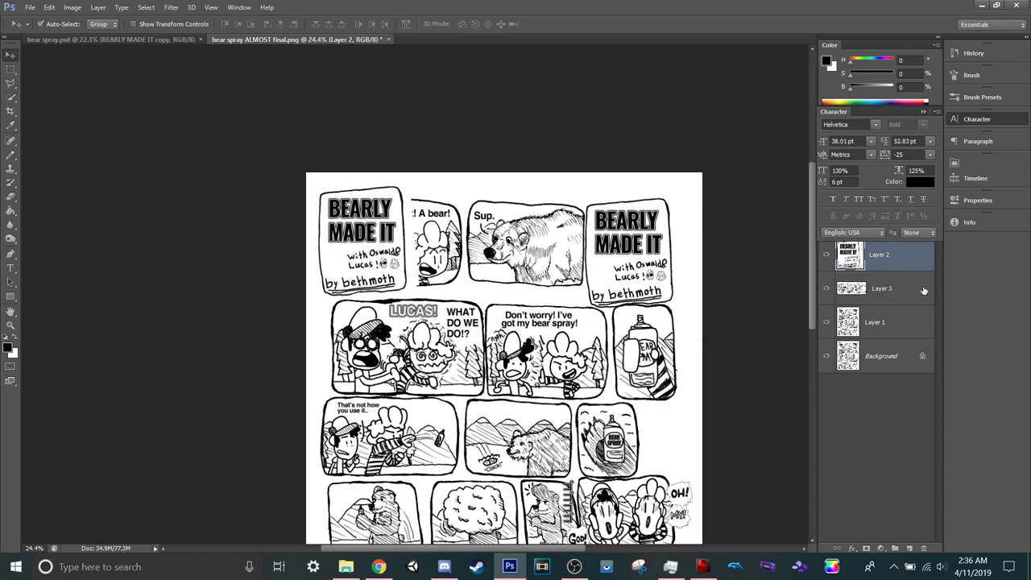
Move the copied two-panel layer rightward to sit beside the relocated title panel, and make Layer 1 active.
{"action": "left_click", "coordinate": [878, 289]}
{"action": "left_click_drag", "start_coordinate": [521, 197], "coordinate": [613, 201]}
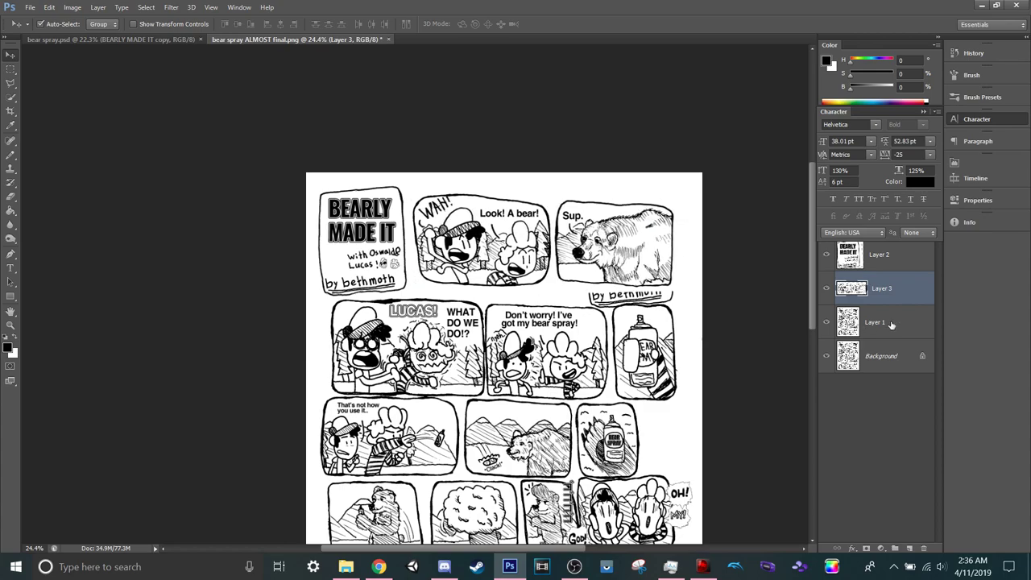
{"action": "left_click", "coordinate": [891, 325]}
{"action": "key", "text": "u"}
{"action": "left_click_drag", "start_coordinate": [299, 156], "coordinate": [658, 294]}
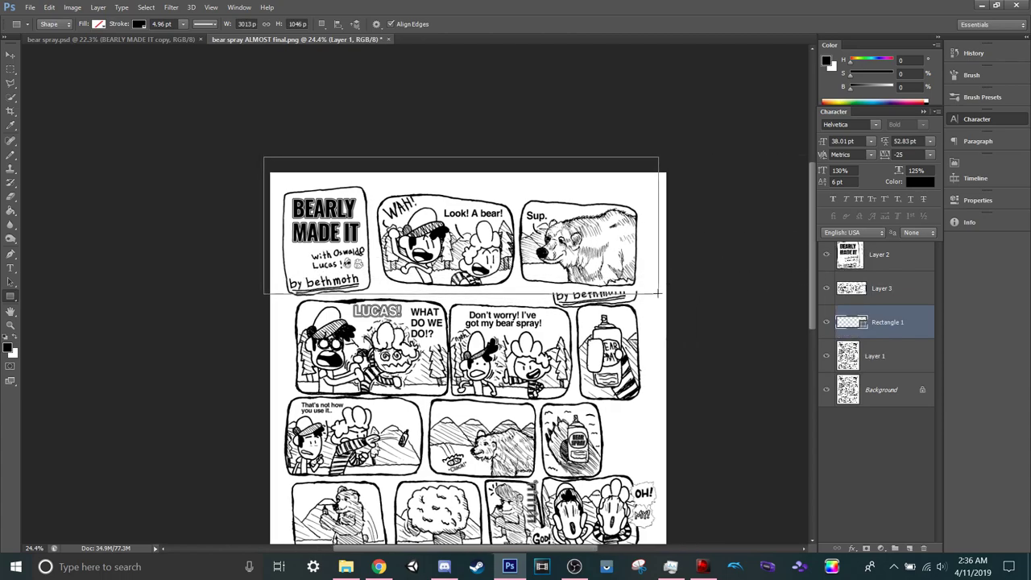
{"action": "key", "text": "ctrl+z"}
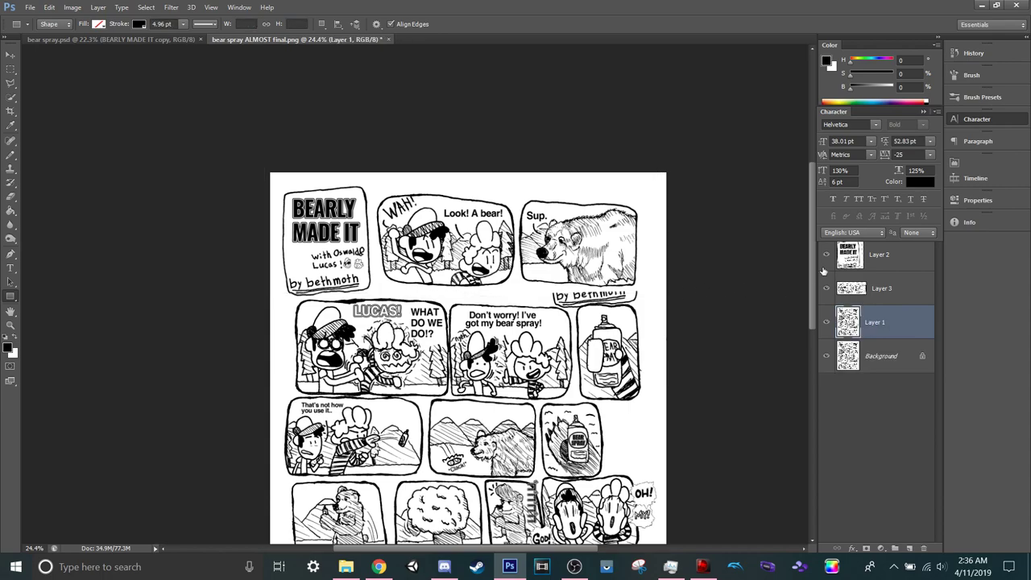
Hide Layer 2 and Layer 3 to expose the original top row on Layer 1.
{"action": "left_click", "coordinate": [827, 256]}
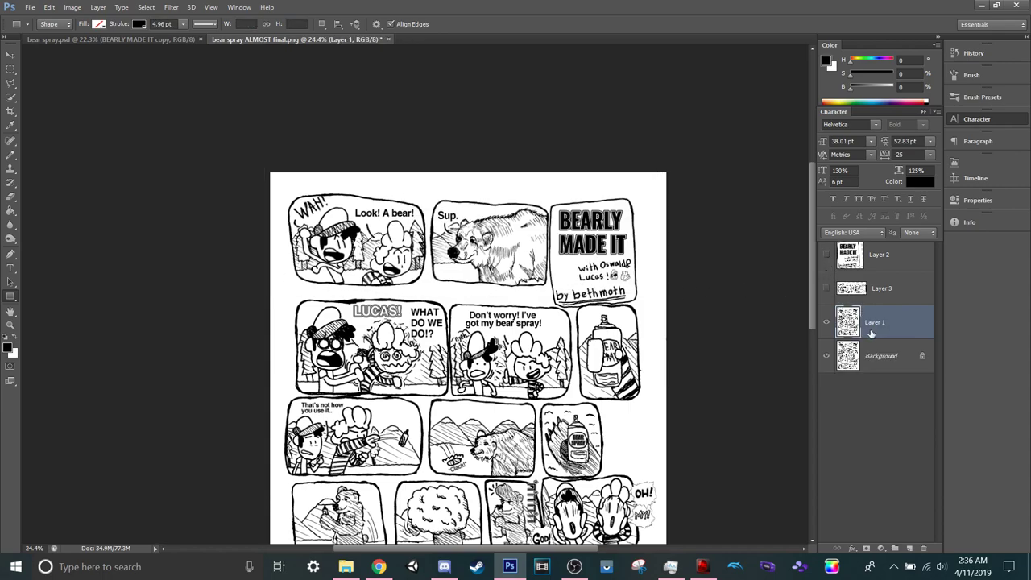
{"action": "scroll", "coordinate": [597, 290], "scroll_direction": "up", "scroll_amount": 2}
{"action": "scroll", "coordinate": [630, 326], "scroll_direction": "up", "scroll_amount": 10}
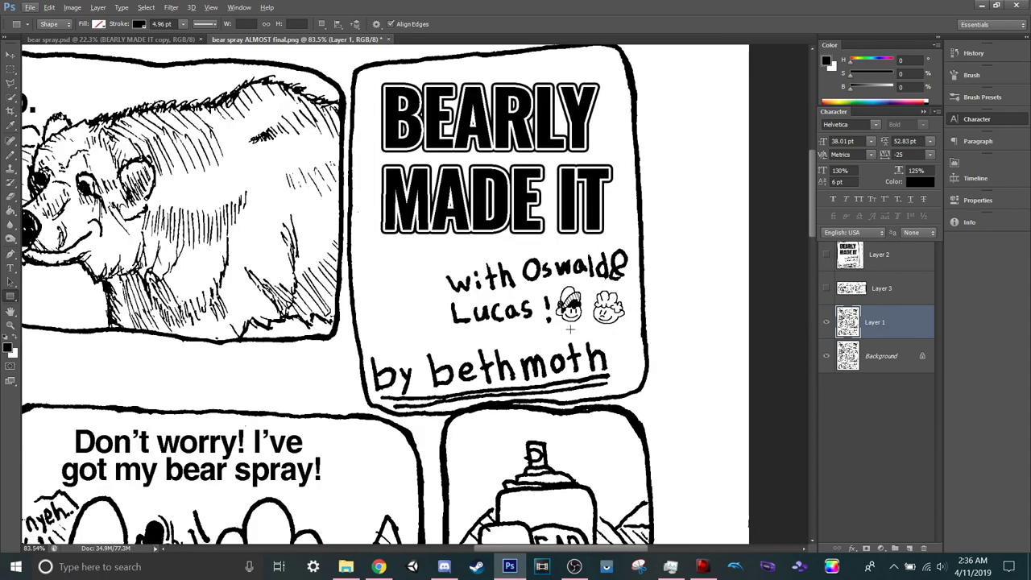
Paint white over the byline and lower border of the original title panel on Layer 1 with a 150 px Pencil.
{"action": "key", "text": "b"}
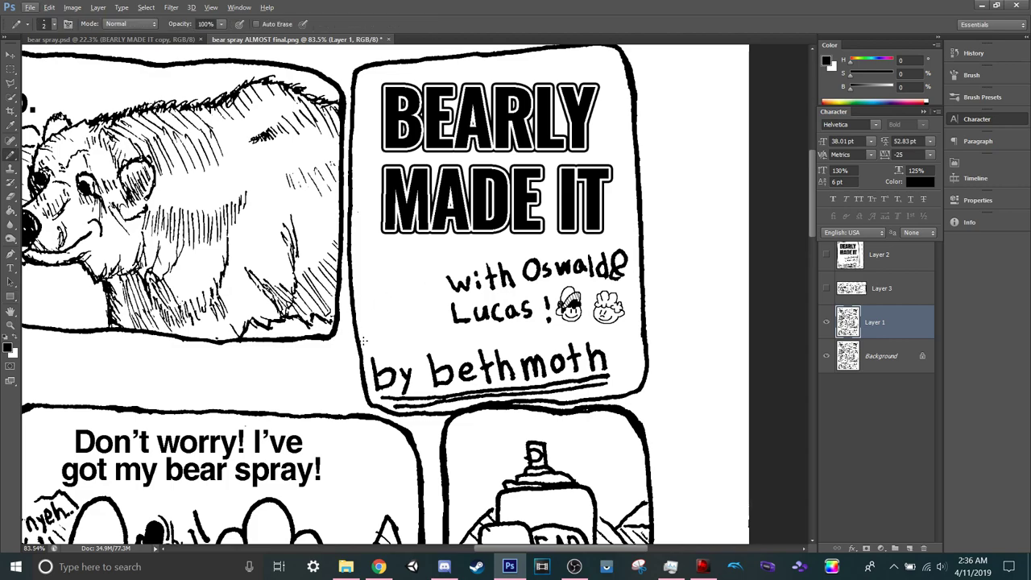
{"action": "key", "text": "bracketright"}
{"action": "key", "text": "bracketright"}
{"action": "key", "text": "bracketright"}
{"action": "key", "text": "bracketright"}
{"action": "key", "text": "bracketright"}
{"action": "key", "text": "bracketright"}
{"action": "key", "text": "bracketright"}
{"action": "key", "text": "bracketright"}
{"action": "key", "text": "bracketright"}
{"action": "key", "text": "bracketright"}
{"action": "key", "text": "bracketright"}
{"action": "left_click", "coordinate": [380, 376]}
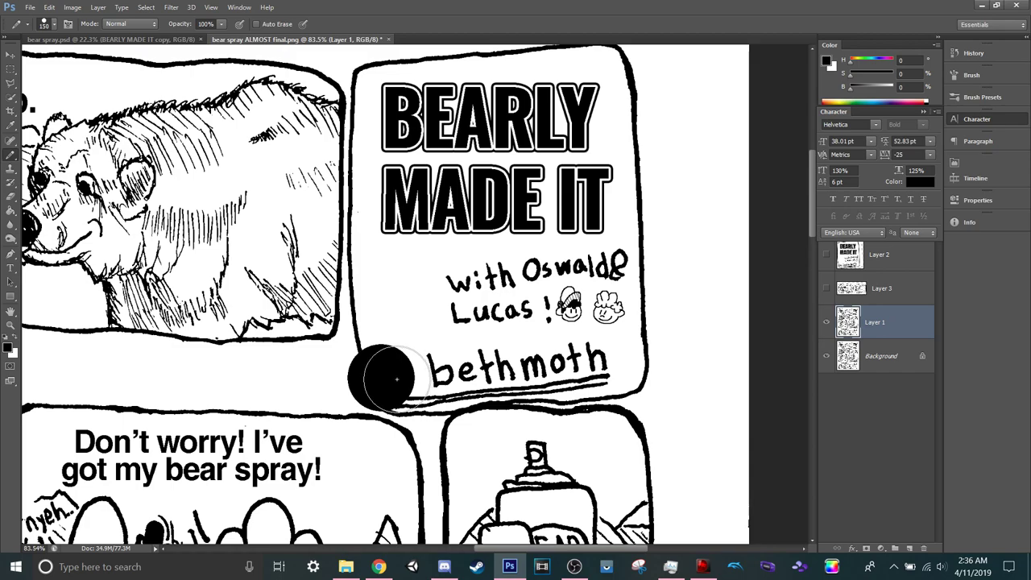
{"action": "key", "text": "ctrl+z"}
{"action": "key", "text": "x"}
{"action": "mouse_move", "coordinate": [386, 371]}
{"action": "left_mouse_down"}
{"action": "mouse_move", "coordinate": [428, 387]}
{"action": "mouse_move", "coordinate": [443, 373]}
{"action": "mouse_move", "coordinate": [528, 354]}
{"action": "mouse_move", "coordinate": [646, 357]}
{"action": "left_mouse_up"}
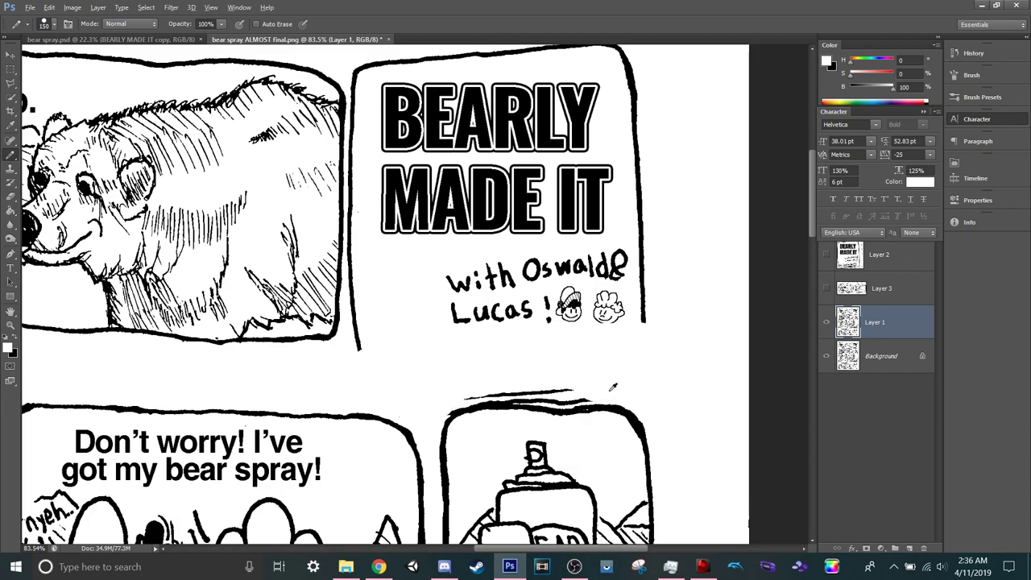
Paint out the leftover underline and border strokes just above the spray can panel in white.
{"action": "scroll", "coordinate": [594, 382], "scroll_direction": "up", "scroll_amount": 5}
{"action": "mouse_move", "coordinate": [559, 341]}
{"action": "left_mouse_down"}
{"action": "mouse_move", "coordinate": [500, 350]}
{"action": "mouse_move", "coordinate": [514, 352]}
{"action": "mouse_move", "coordinate": [356, 340]}
{"action": "mouse_move", "coordinate": [180, 349]}
{"action": "left_mouse_up"}
{"action": "scroll", "coordinate": [140, 302], "scroll_direction": "down", "scroll_amount": 2}
{"action": "scroll", "coordinate": [141, 302], "scroll_direction": "down", "scroll_amount": 1}
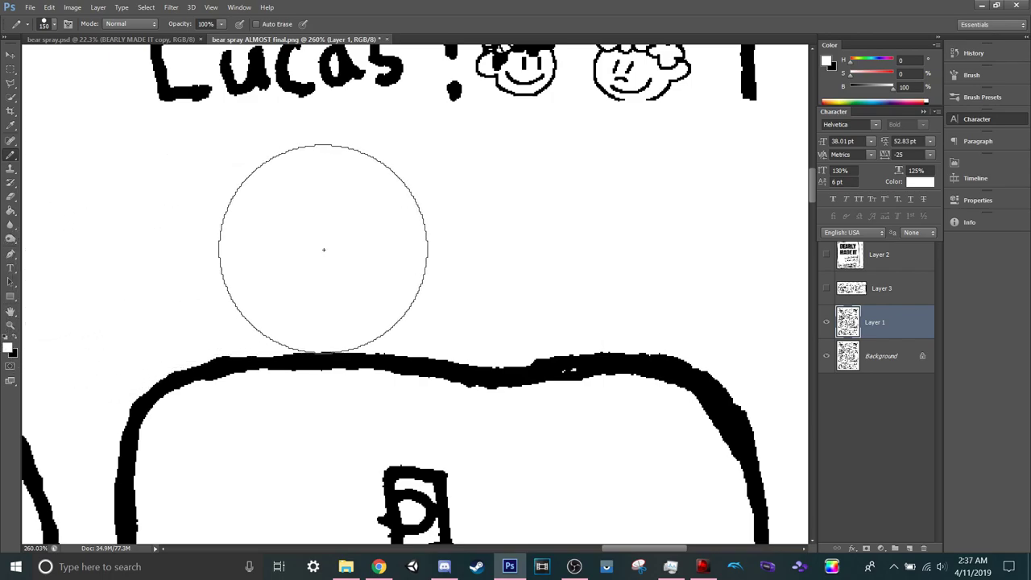
Enlarge the Pencil to 800 px and paint white over the rest of the original top row on Layer 1.
{"action": "scroll", "coordinate": [550, 251], "scroll_direction": "down", "scroll_amount": 10}
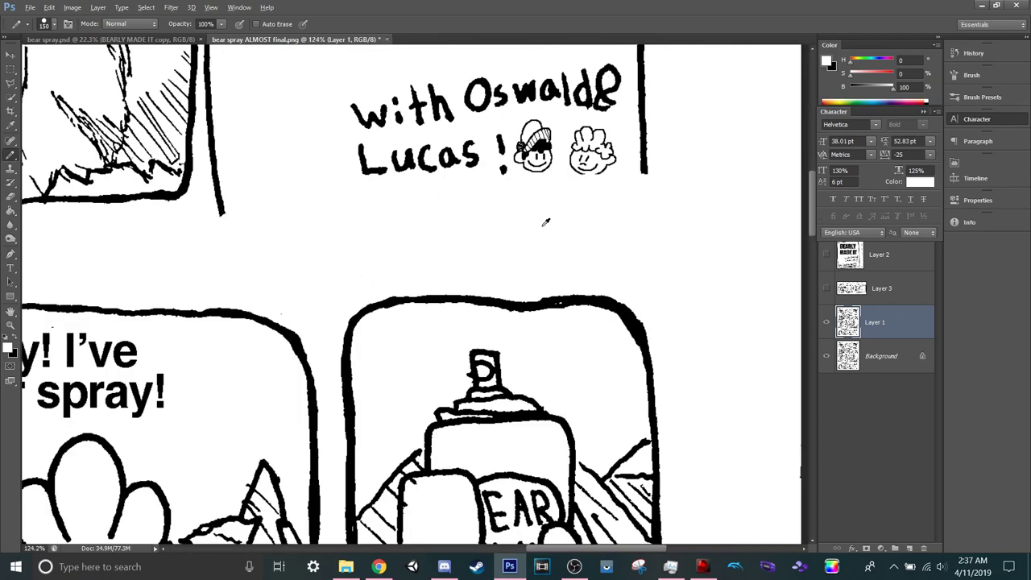
{"action": "scroll", "coordinate": [499, 164], "scroll_direction": "up", "scroll_amount": 2}
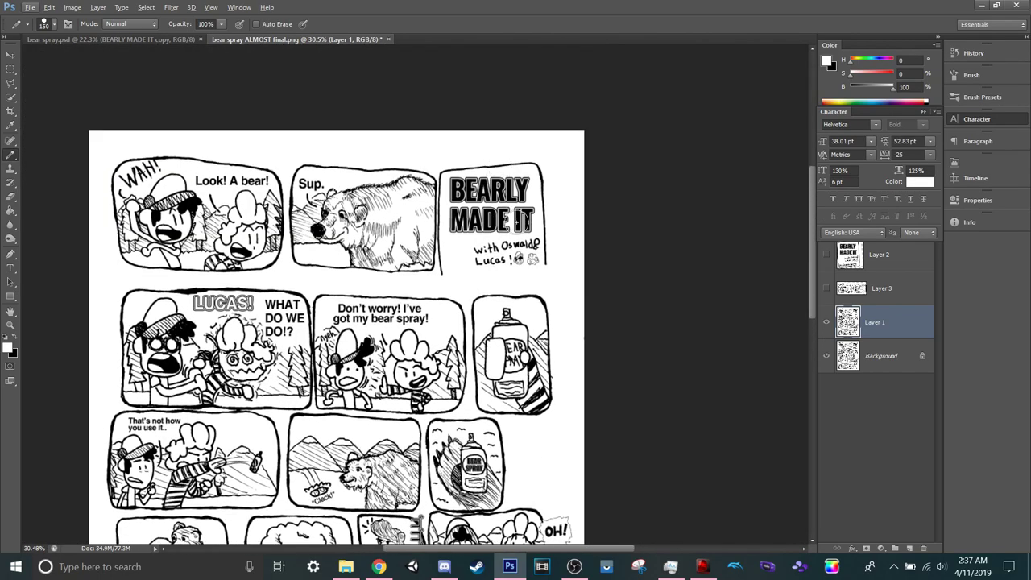
{"action": "key", "text": "bracketright"}
{"action": "key", "text": "bracketright"}
{"action": "key", "text": "bracketright"}
{"action": "key", "text": "bracketright"}
{"action": "key", "text": "bracketright"}
{"action": "key", "text": "bracketright"}
{"action": "key", "text": "bracketright"}
{"action": "key", "text": "bracketright"}
{"action": "left_click", "coordinate": [522, 207]}
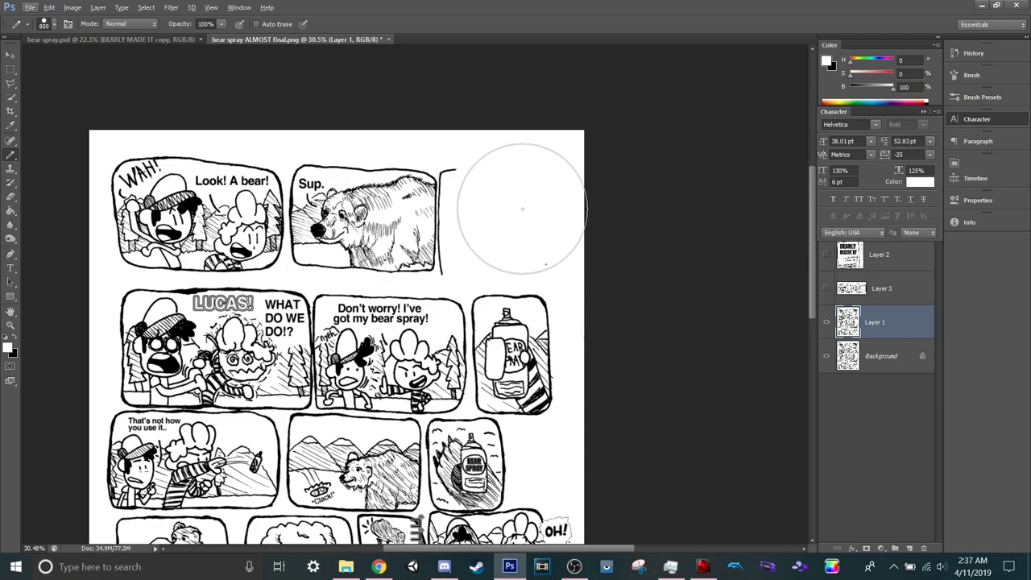
{"action": "mouse_move", "coordinate": [525, 208]}
{"action": "left_mouse_down"}
{"action": "mouse_move", "coordinate": [441, 207]}
{"action": "mouse_move", "coordinate": [419, 220]}
{"action": "mouse_move", "coordinate": [115, 194]}
{"action": "mouse_move", "coordinate": [136, 214]}
{"action": "mouse_move", "coordinate": [293, 210]}
{"action": "mouse_move", "coordinate": [218, 212]}
{"action": "left_mouse_up"}
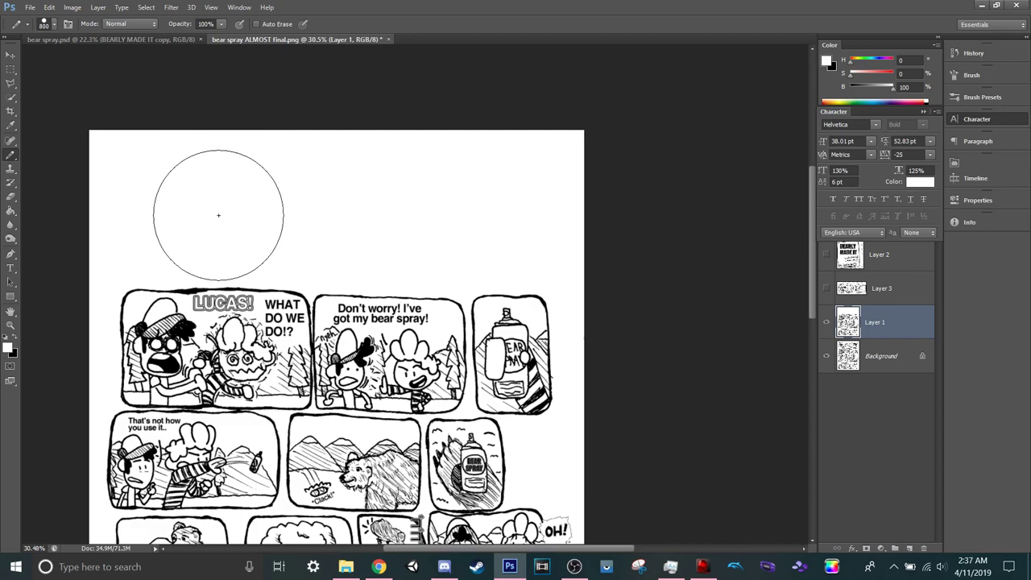
Show Layer 2 and Layer 3 again and nudge the two bear panels on Layer 3 downward.
{"action": "left_click", "coordinate": [826, 254]}
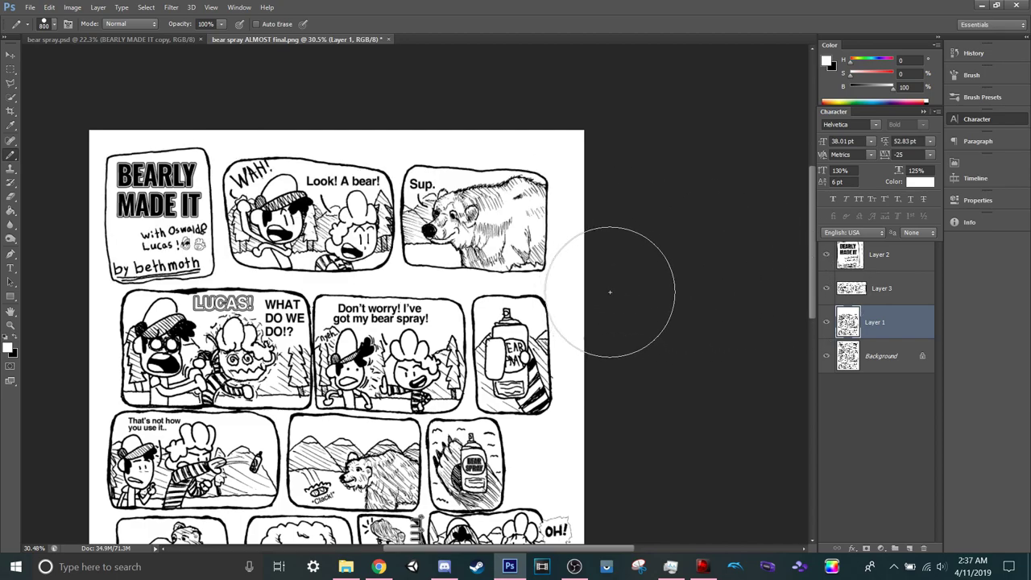
{"action": "key", "text": "v"}
{"action": "left_click", "coordinate": [889, 298]}
{"action": "key", "text": "shift+Down"}
{"action": "key", "text": "shift+Down"}
{"action": "key", "text": "shift+Down"}
{"action": "key", "text": "shift+Down"}
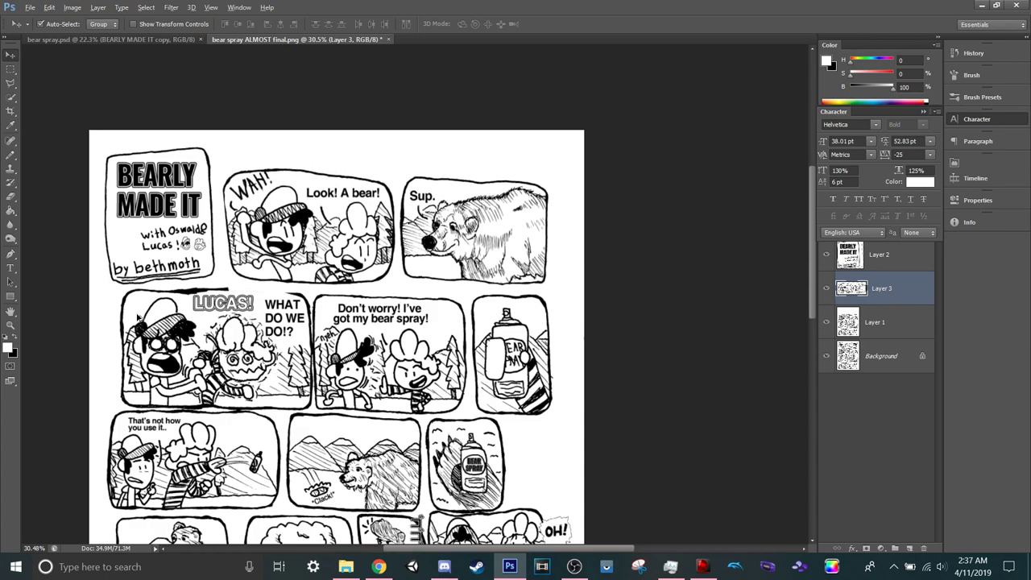
Erase the white background around the two panels on Layer 3 with the Magic Eraser limited to contiguous pixels.
{"action": "scroll", "coordinate": [142, 318], "scroll_direction": "up", "scroll_amount": 3}
{"action": "key", "text": "e"}
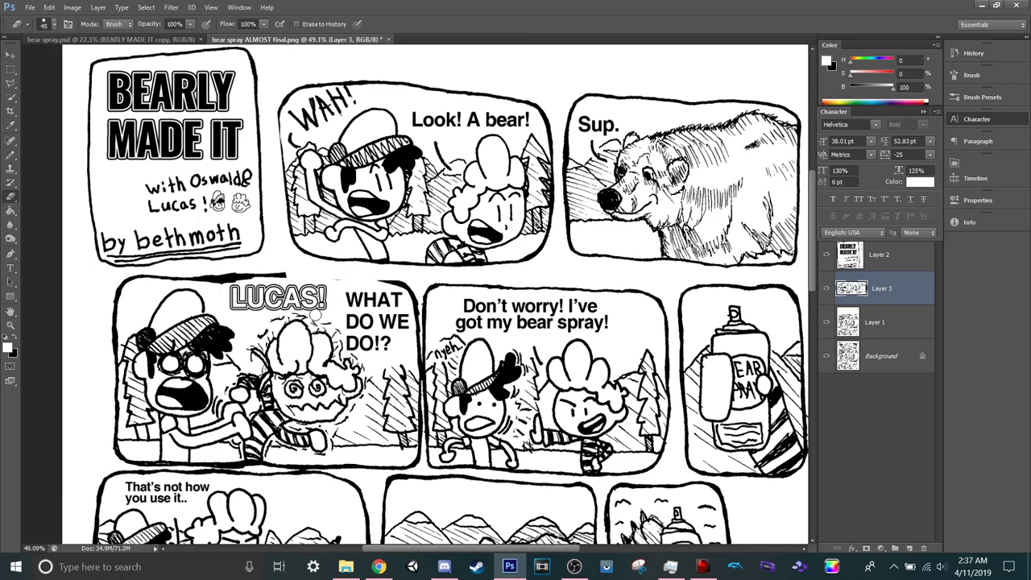
{"action": "key", "text": "shift+e"}
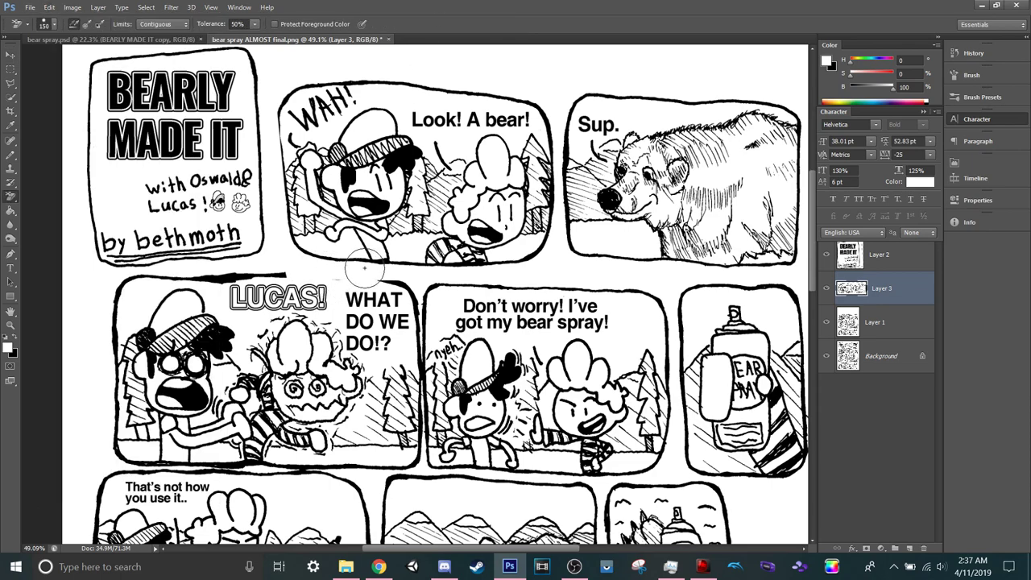
{"action": "key", "text": "shift+e"}
{"action": "left_click", "coordinate": [368, 270]}
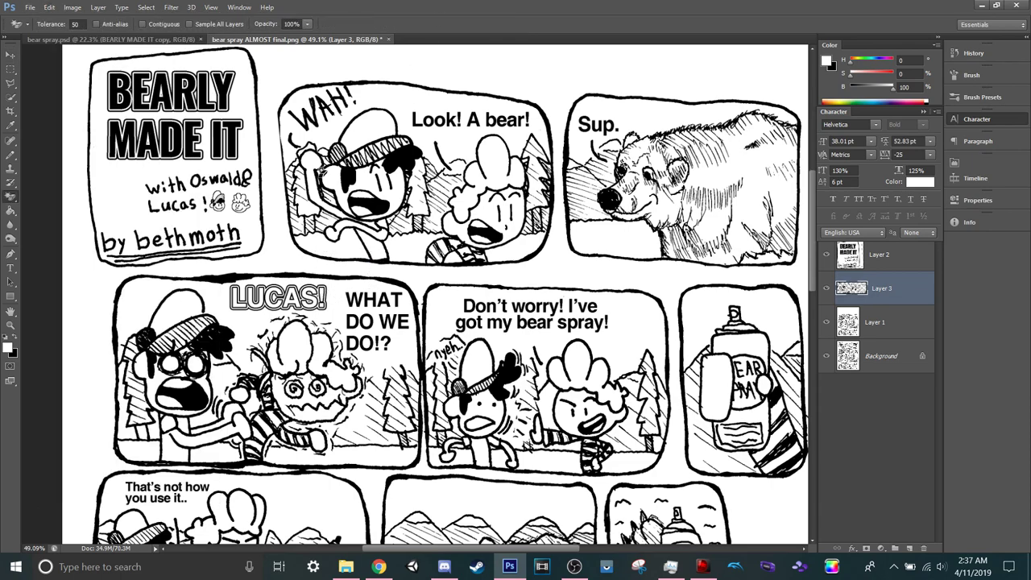
{"action": "key", "text": "ctrl+z"}
{"action": "left_click", "coordinate": [142, 24]}
{"action": "left_click", "coordinate": [306, 256]}
{"action": "scroll", "coordinate": [302, 252], "scroll_direction": "down", "scroll_amount": 3}
{"action": "scroll", "coordinate": [284, 248], "scroll_direction": "down", "scroll_amount": 2}
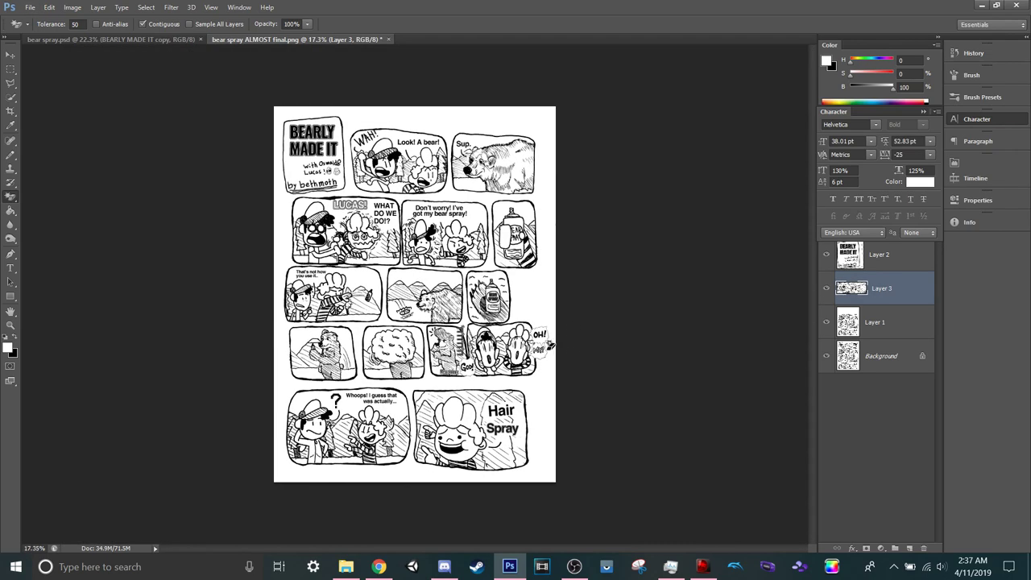
Nudge the title panel on Layer 2 right, closer to the "Look! A bear!" panel.
{"action": "scroll", "coordinate": [515, 327], "scroll_direction": "up", "scroll_amount": 3}
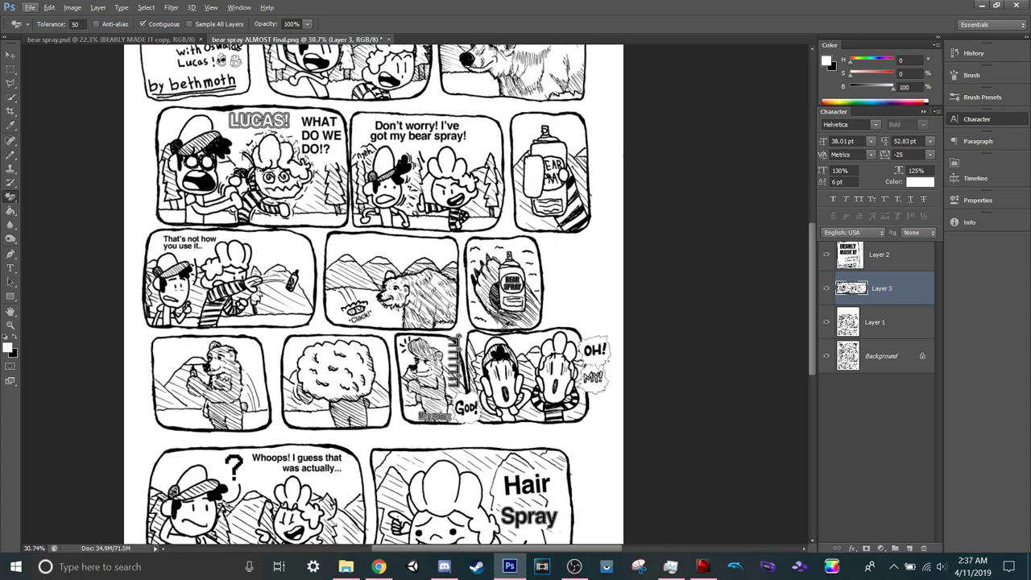
{"action": "scroll", "coordinate": [461, 307], "scroll_direction": "up", "scroll_amount": 3}
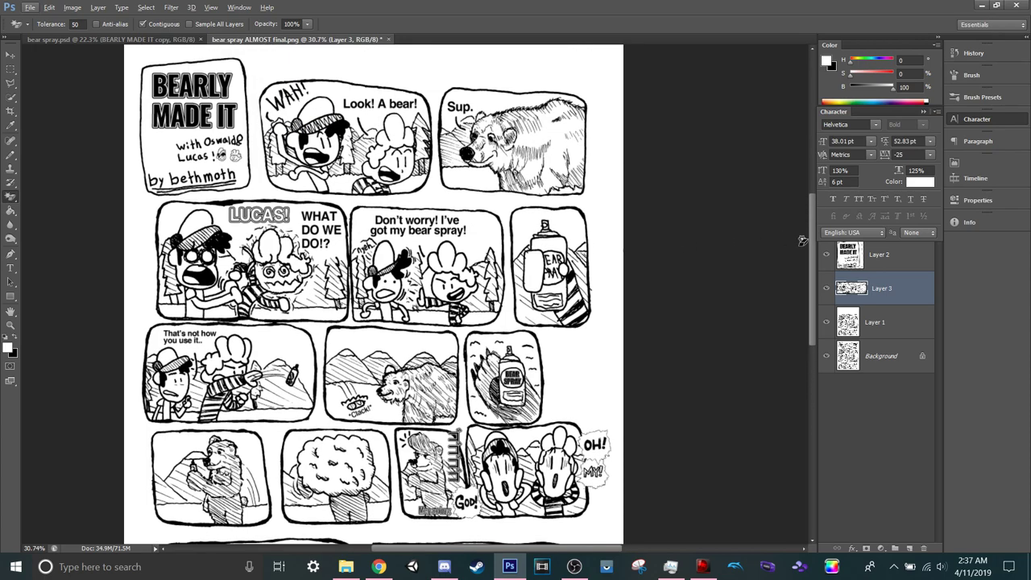
{"action": "left_click", "coordinate": [882, 265]}
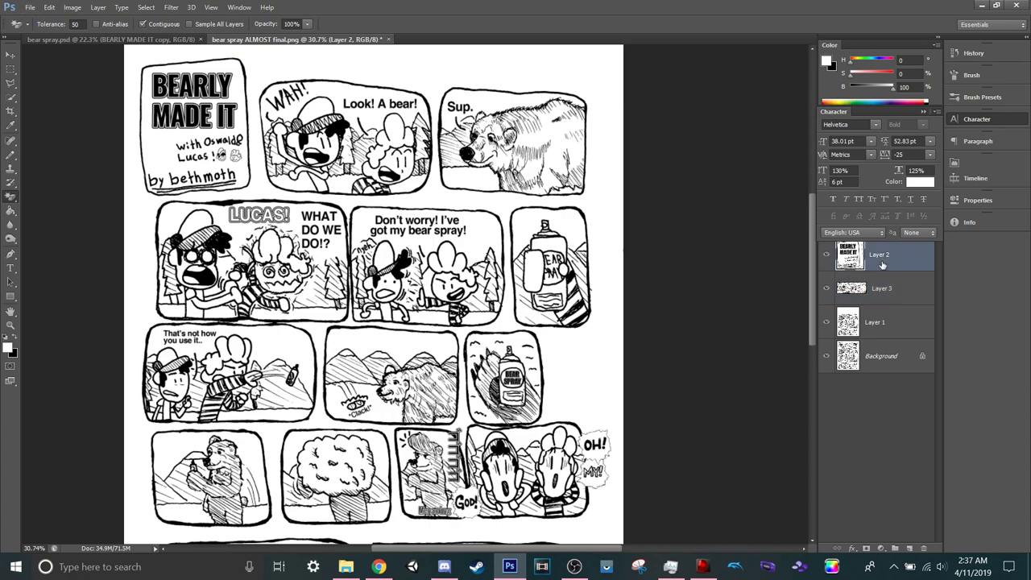
{"action": "key", "text": "v"}
{"action": "key", "text": "shift+Right"}
{"action": "key", "text": "shift+Right"}
{"action": "key", "text": "shift+Right"}
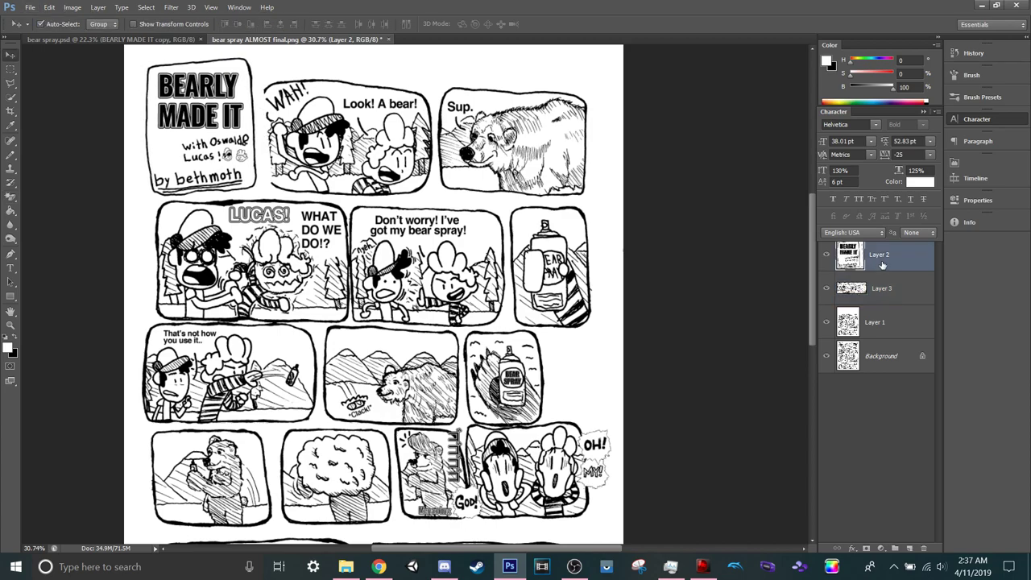
Erase the white background around the title panel on Layer 2 and nudge the panel slightly down.
{"action": "key", "text": "g"}
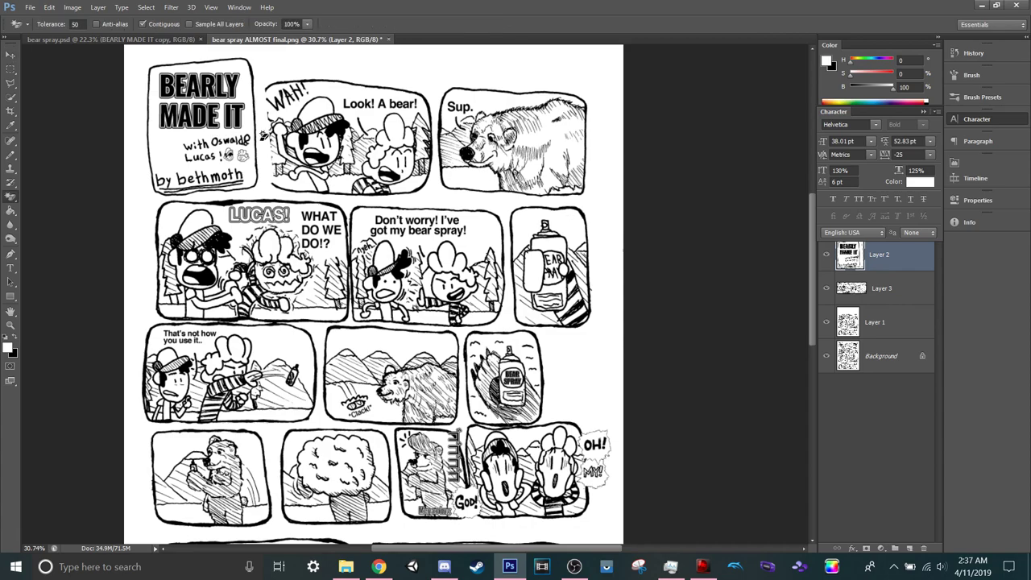
{"action": "left_click", "coordinate": [266, 143]}
{"action": "key", "text": "v"}
{"action": "key", "text": "Down"}
{"action": "key", "text": "Down"}
{"action": "key", "text": "Down"}
{"action": "key", "text": "Down"}
{"action": "key", "text": "Down"}
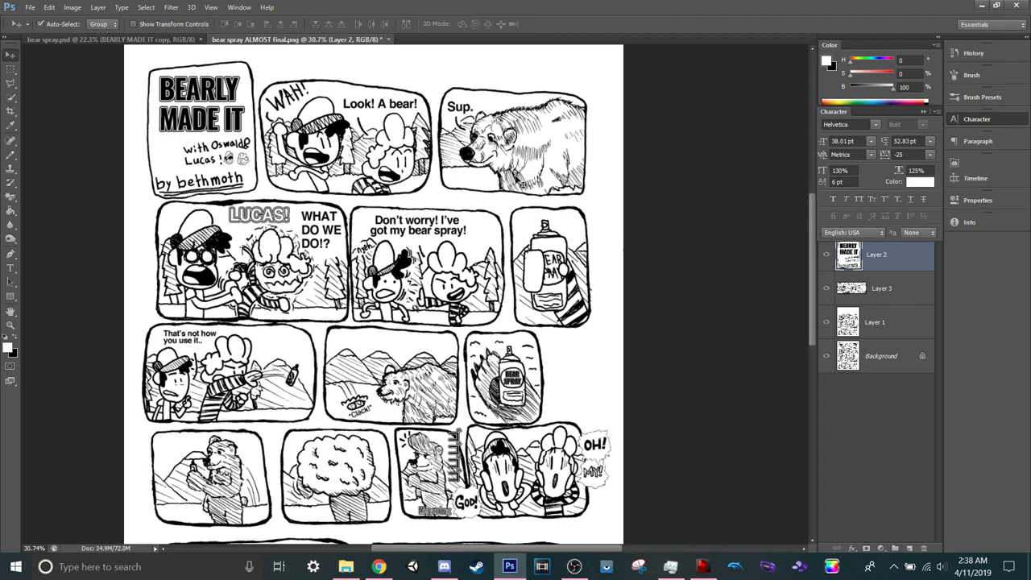
Select the "Sup." bear panel on Layer 3 with the Polygonal Lasso and copy it to a new layer.
{"action": "left_click", "coordinate": [542, 171]}
{"action": "scroll", "coordinate": [516, 124], "scroll_direction": "up", "scroll_amount": 6}
{"action": "scroll", "coordinate": [496, 142], "scroll_direction": "up", "scroll_amount": 5}
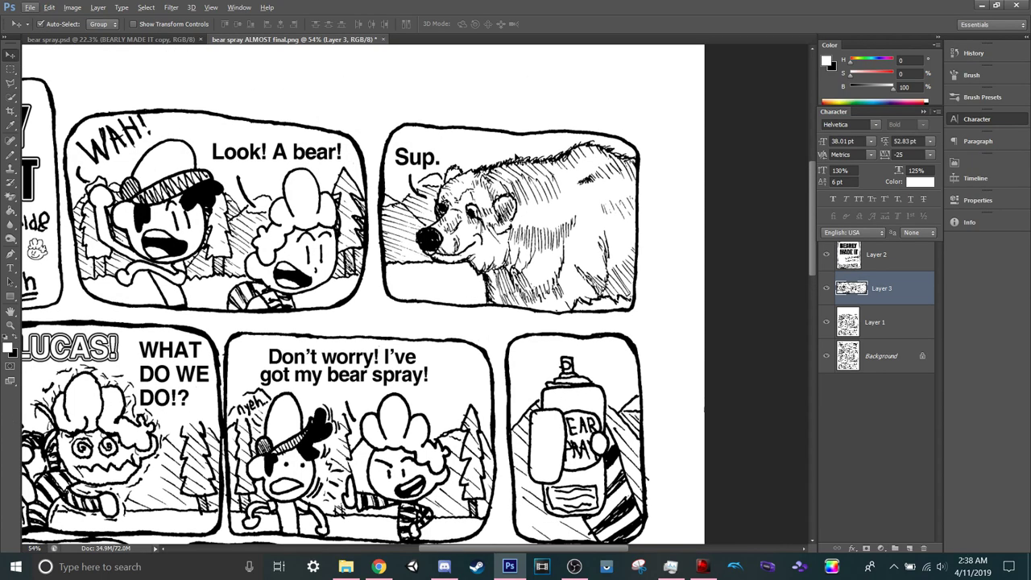
{"action": "key", "text": "l"}
{"action": "left_click", "coordinate": [378, 332]}
{"action": "left_click", "coordinate": [377, 333]}
{"action": "left_click", "coordinate": [375, 129]}
{"action": "left_click", "coordinate": [570, 121]}
{"action": "left_click", "coordinate": [686, 158]}
{"action": "left_click", "coordinate": [673, 319]}
{"action": "left_click", "coordinate": [632, 355]}
{"action": "left_click", "coordinate": [376, 337]}
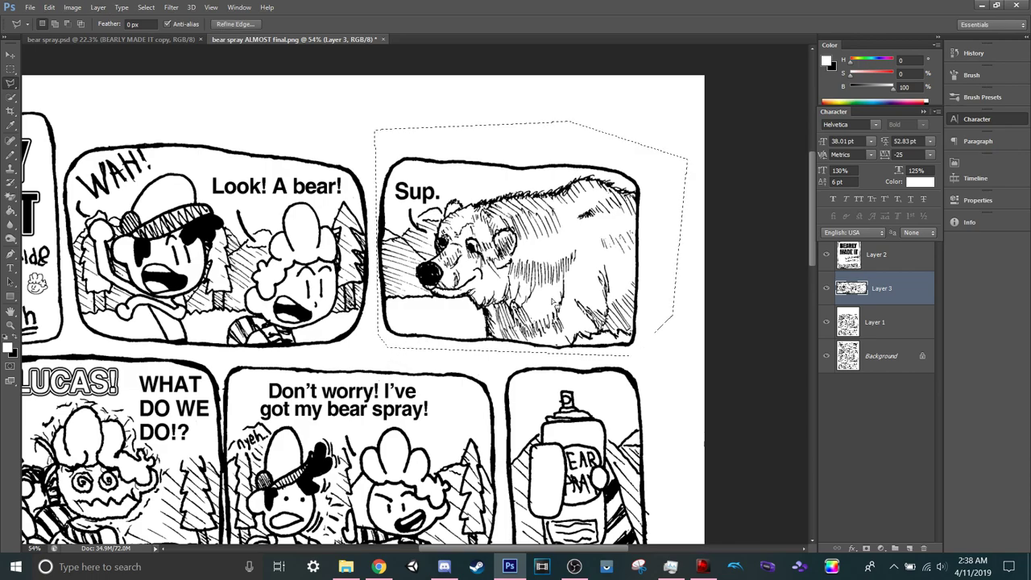
{"action": "key", "text": "ctrl+j"}
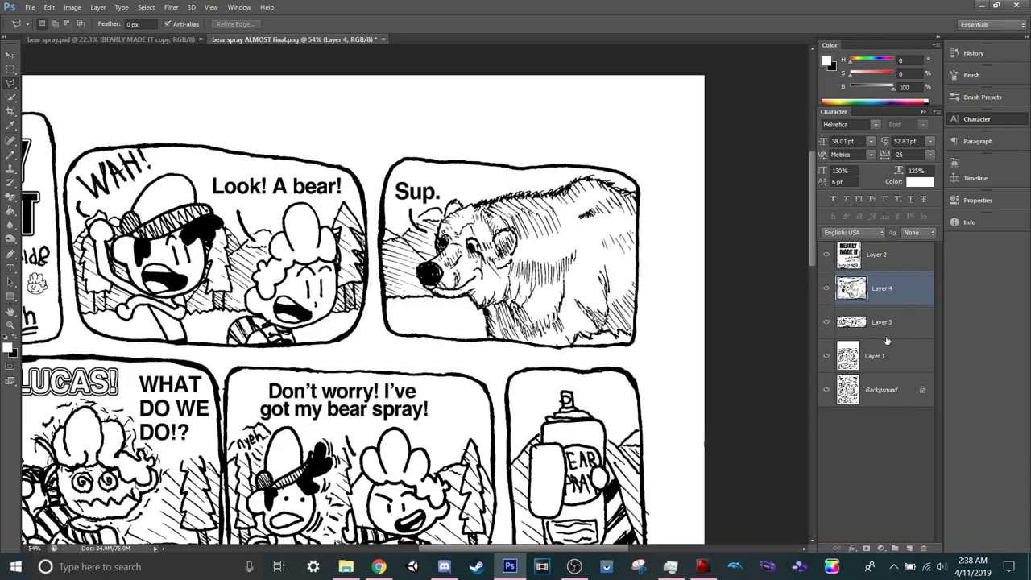
{"action": "key", "text": "v"}
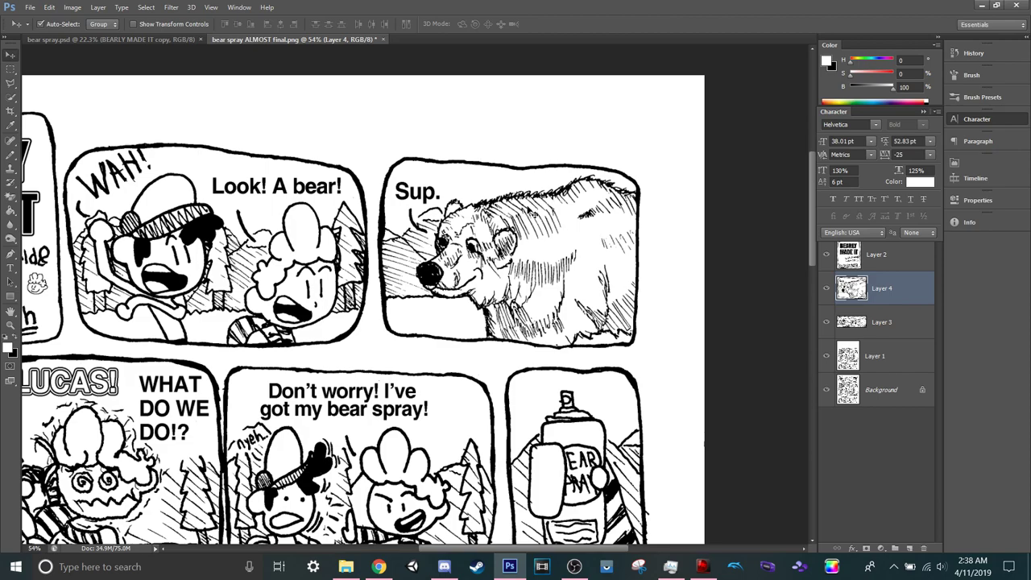
{"action": "key", "text": "w"}
{"action": "left_click", "coordinate": [468, 261]}
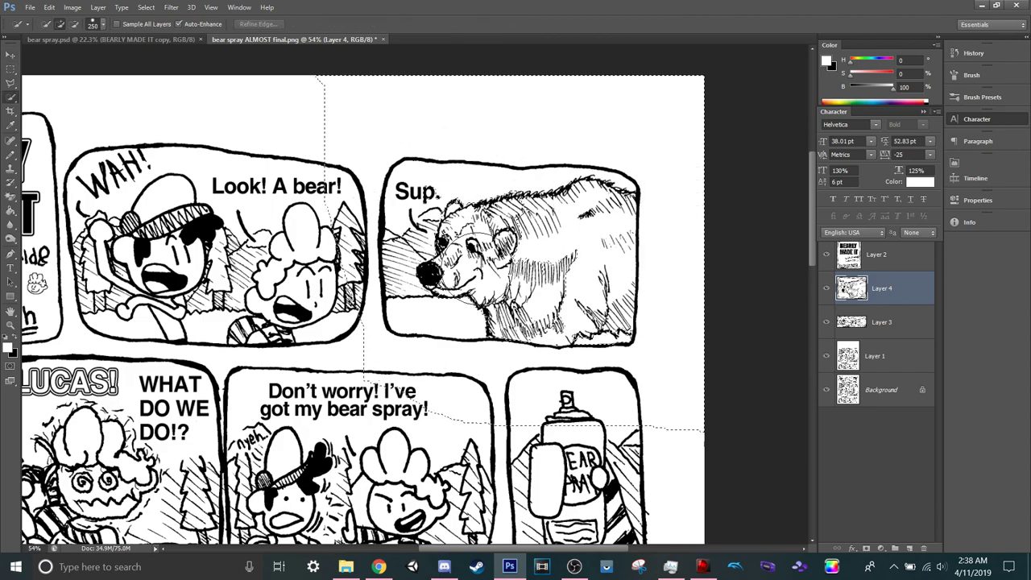
Erase the original "Sup." bear panel from Layer 3 with the Eraser enlarged to 600 px.
{"action": "left_click", "coordinate": [856, 327]}
{"action": "key", "text": "shift+w"}
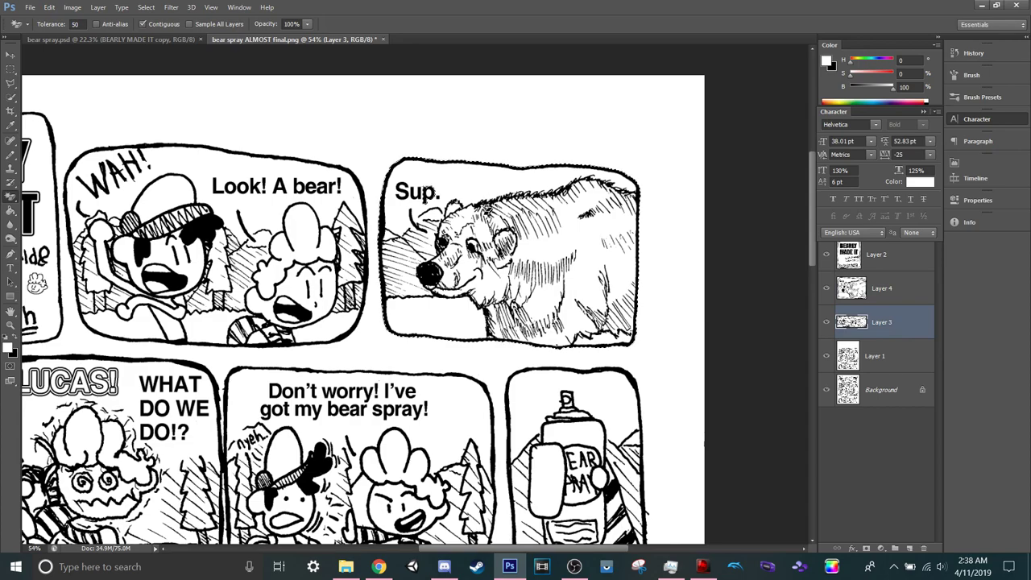
{"action": "key", "text": "e"}
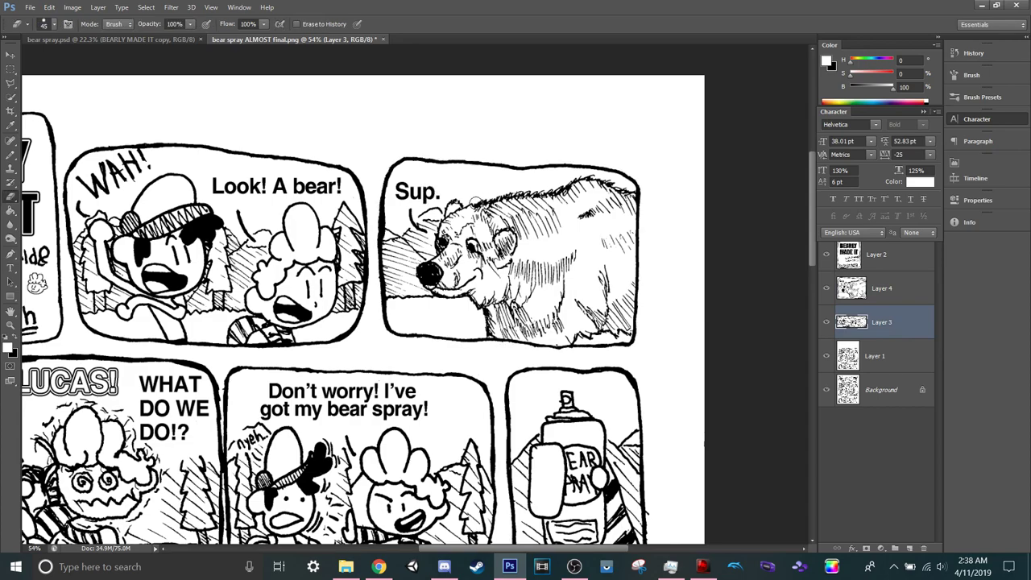
{"action": "key", "text": "bracketright"}
{"action": "key", "text": "bracketright"}
{"action": "key", "text": "bracketright"}
{"action": "key", "text": "bracketright"}
{"action": "key", "text": "bracketright"}
{"action": "key", "text": "bracketright"}
{"action": "left_click_drag", "start_coordinate": [402, 297], "coordinate": [406, 329]}
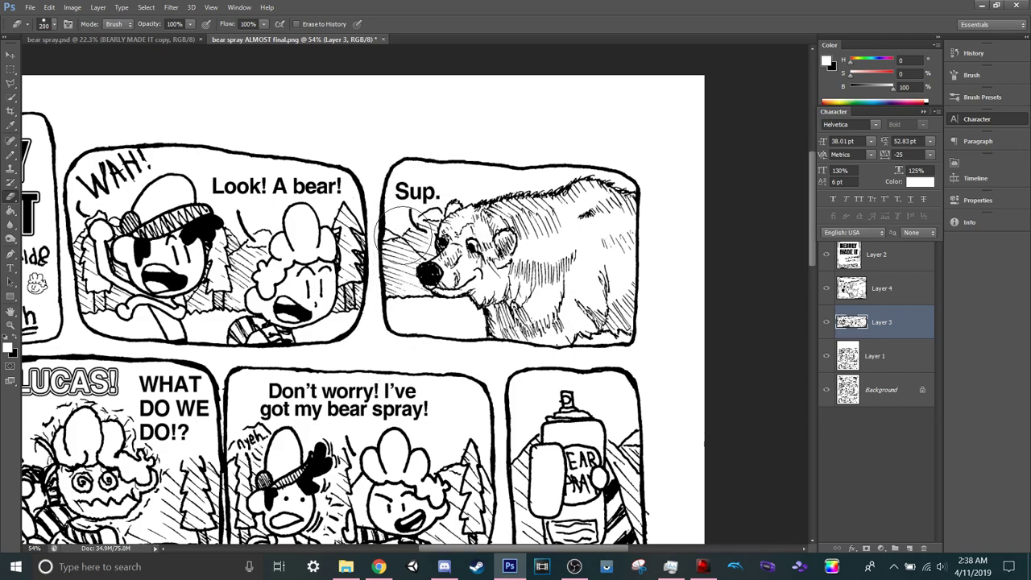
{"action": "key", "text": "bracketright"}
{"action": "key", "text": "bracketright"}
{"action": "key", "text": "bracketright"}
{"action": "key", "text": "bracketright"}
{"action": "key", "text": "bracketright"}
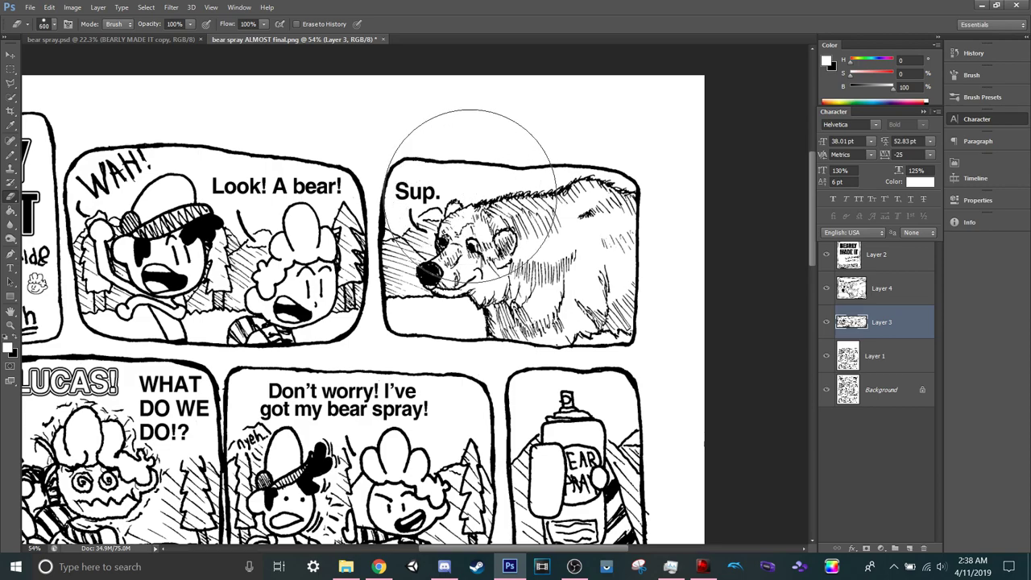
{"action": "mouse_move", "coordinate": [557, 277]}
{"action": "left_mouse_down"}
{"action": "mouse_move", "coordinate": [626, 245]}
{"action": "mouse_move", "coordinate": [586, 201]}
{"action": "mouse_move", "coordinate": [524, 249]}
{"action": "mouse_move", "coordinate": [475, 251]}
{"action": "mouse_move", "coordinate": [471, 306]}
{"action": "mouse_move", "coordinate": [550, 306]}
{"action": "left_mouse_up"}
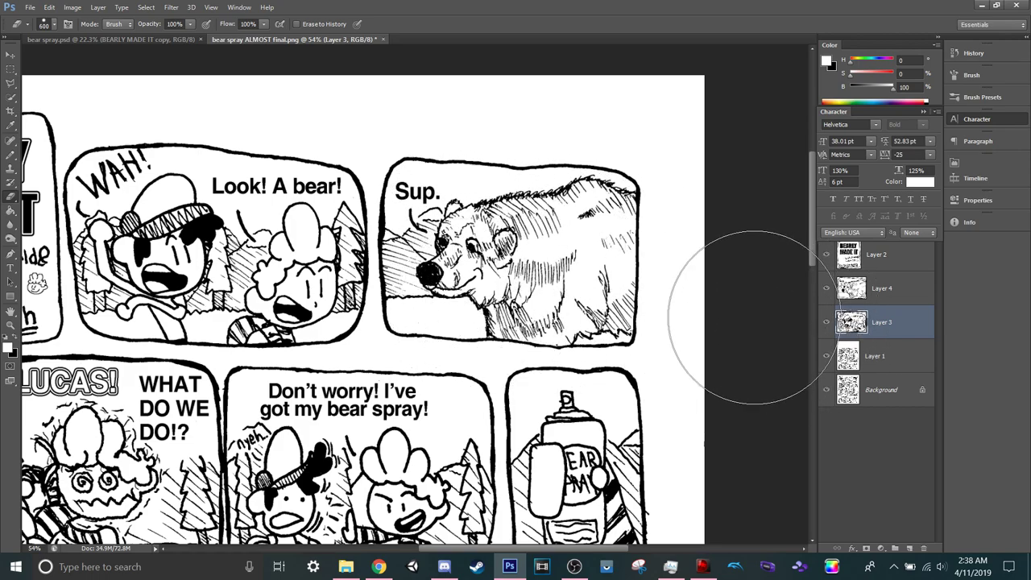
Nudge the separated "Sup." bear panel on Layer 4 down, closer to the second row.
{"action": "key", "text": "v"}
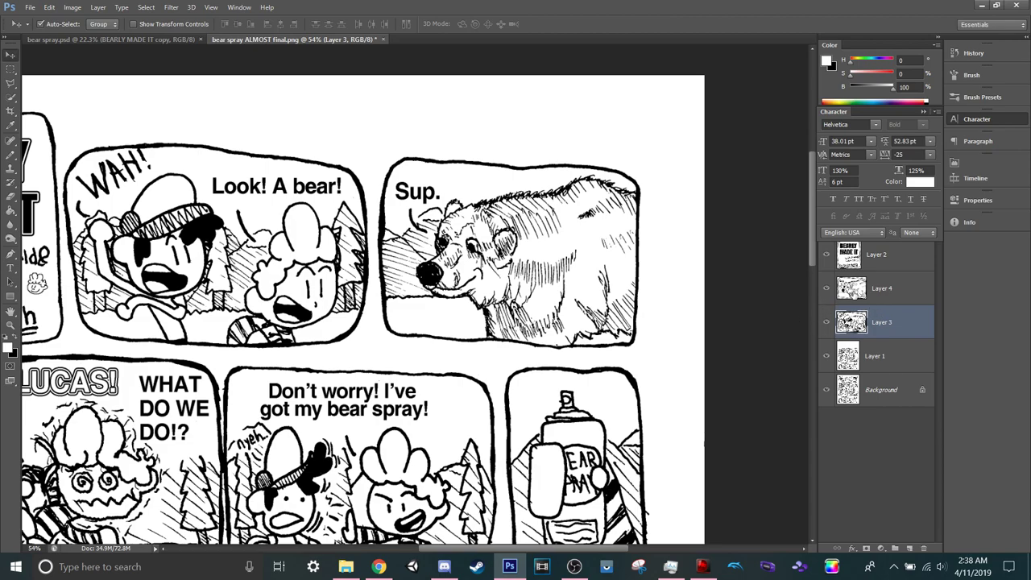
{"action": "left_click", "coordinate": [846, 290]}
{"action": "key", "text": "Left"}
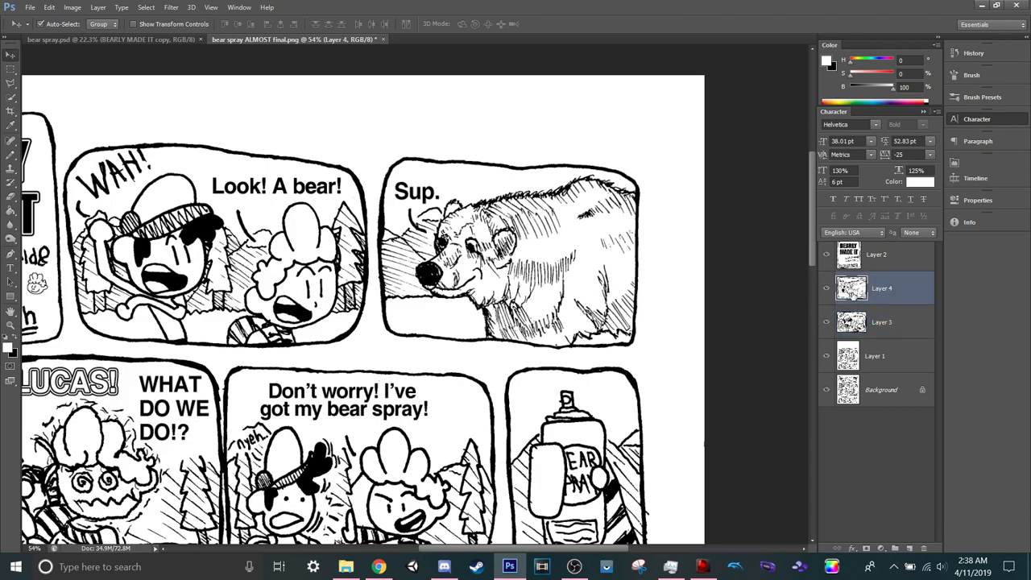
{"action": "key", "text": "Down"}
{"action": "key", "text": "Down"}
{"action": "key", "text": "Down"}
{"action": "key", "text": "Down"}
{"action": "key", "text": "Down"}
{"action": "key", "text": "Down"}
{"action": "key", "text": "Down"}
{"action": "key", "text": "Down"}
{"action": "key", "text": "Down"}
{"action": "key", "text": "Down"}
{"action": "key", "text": "Down"}
{"action": "key", "text": "Down"}
{"action": "key", "text": "Down"}
{"action": "key", "text": "Down"}
{"action": "key", "text": "Down"}
{"action": "key", "text": "Down"}
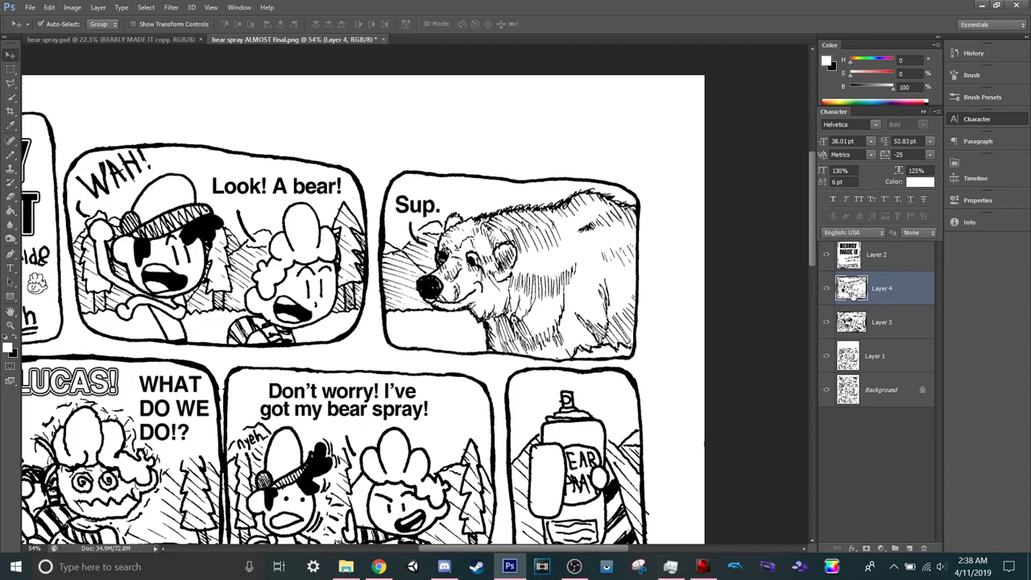
Nudge the "Look! A bear!" panel on Layer 3 down and shift the "Sup." panel slightly left toward it.
{"action": "left_click", "coordinate": [912, 338]}
{"action": "key", "text": "Down"}
{"action": "key", "text": "Down"}
{"action": "key", "text": "Down"}
{"action": "key", "text": "Down"}
{"action": "key", "text": "Down"}
{"action": "key", "text": "Down"}
{"action": "key", "text": "Down"}
{"action": "key", "text": "Down"}
{"action": "key", "text": "Down"}
{"action": "key", "text": "Down"}
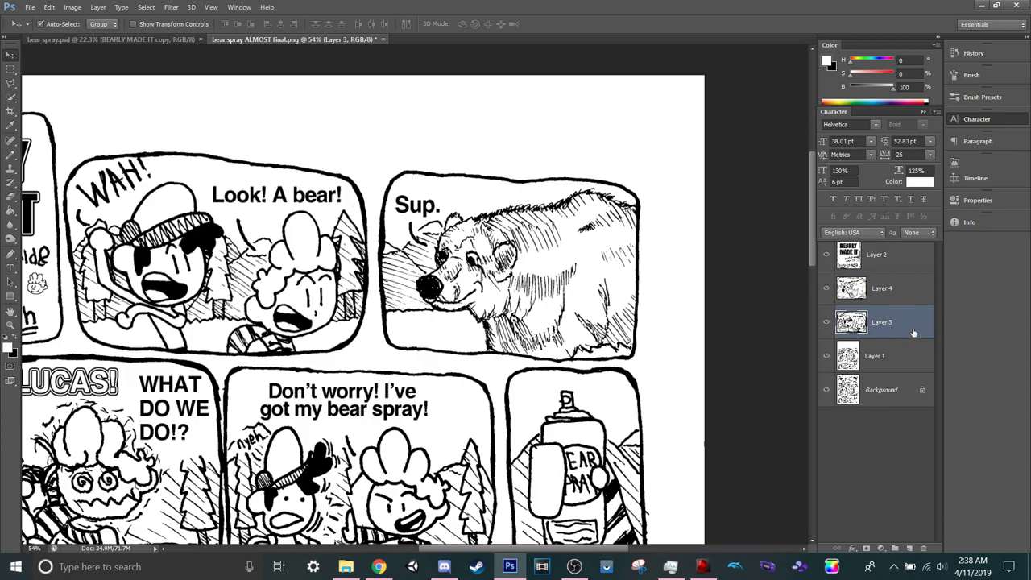
{"action": "left_click_drag", "start_coordinate": [457, 302], "coordinate": [452, 303]}
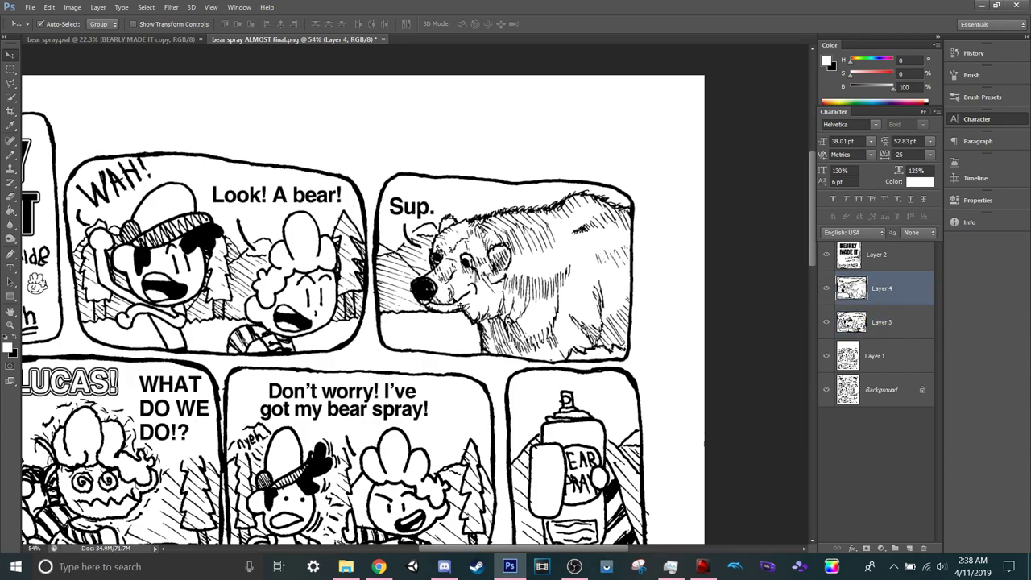
Outline the entire third row of panels with the Polygonal Lasso, from "That's not how you use it.." to the bear spray panel.
{"action": "scroll", "coordinate": [397, 354], "scroll_direction": "down", "scroll_amount": 4}
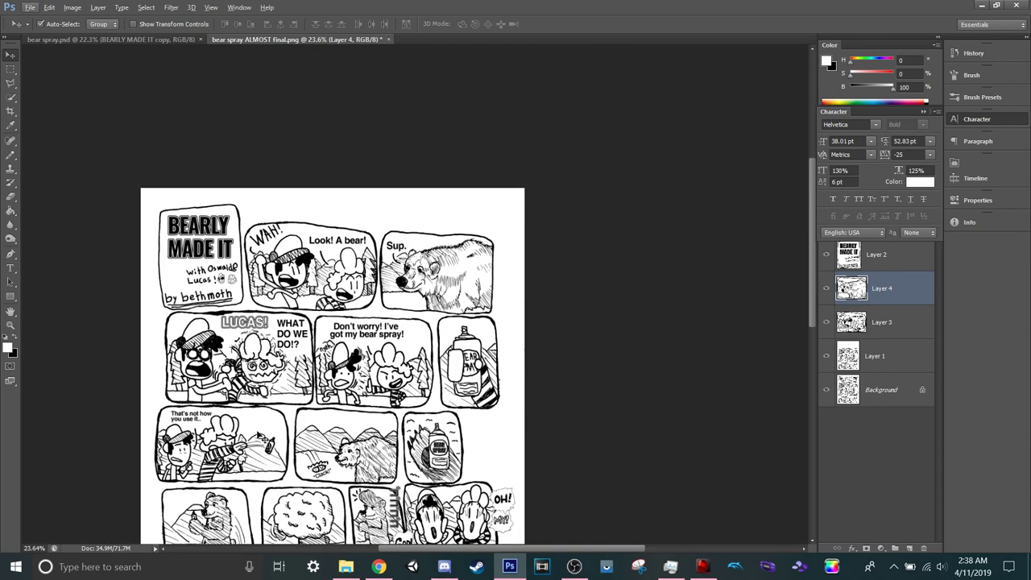
{"action": "scroll", "coordinate": [270, 439], "scroll_direction": "up", "scroll_amount": 3}
{"action": "scroll", "coordinate": [275, 432], "scroll_direction": "down", "scroll_amount": 2}
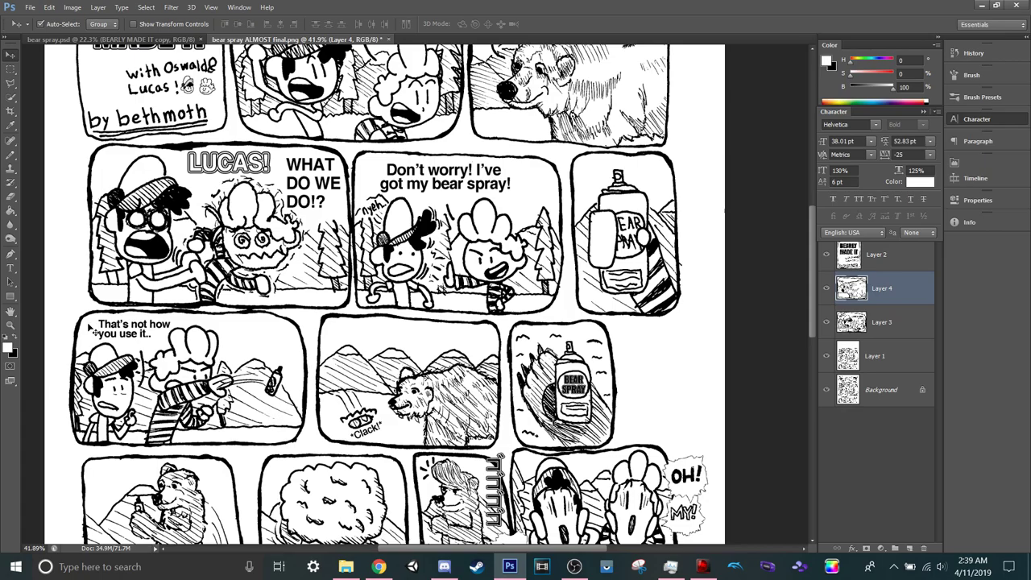
{"action": "scroll", "coordinate": [68, 312], "scroll_direction": "up", "scroll_amount": 5}
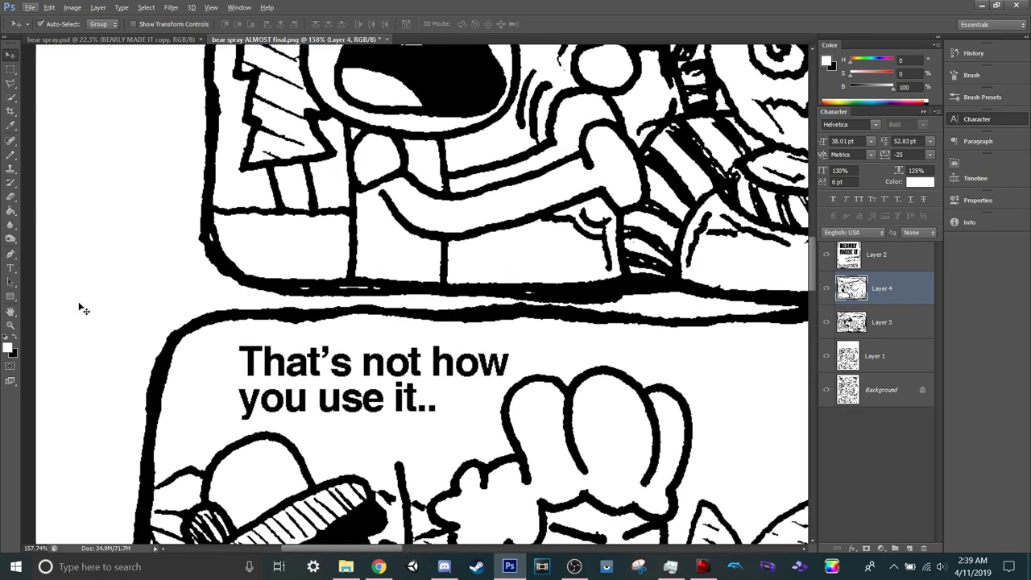
{"action": "key", "text": "l"}
{"action": "key", "text": "alt+l"}
{"action": "left_click", "coordinate": [425, 7]}
{"action": "left_click", "coordinate": [114, 306]}
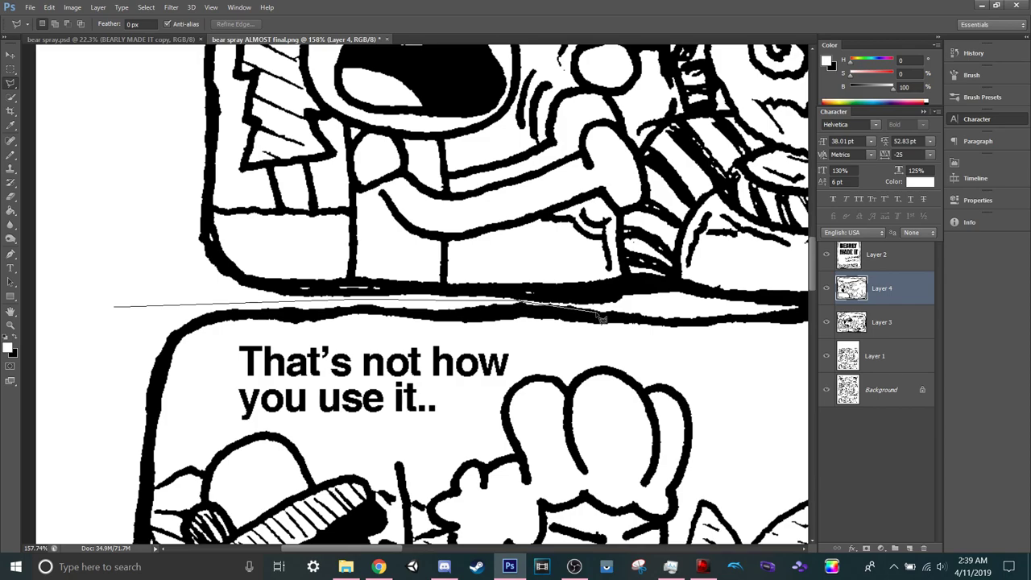
{"action": "scroll", "coordinate": [644, 313], "scroll_direction": "right", "scroll_amount": 3}
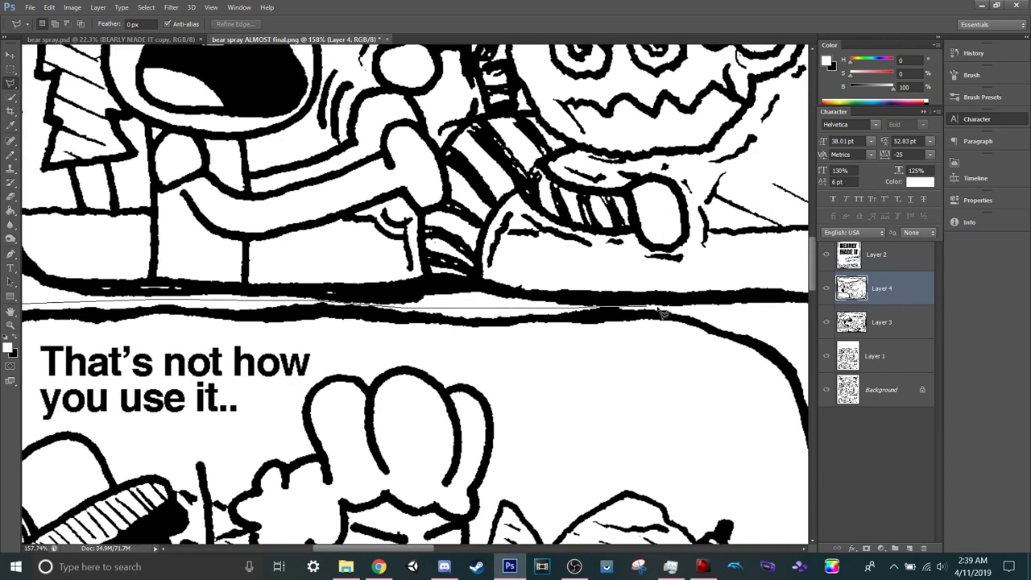
{"action": "scroll", "coordinate": [667, 314], "scroll_direction": "right", "scroll_amount": 9}
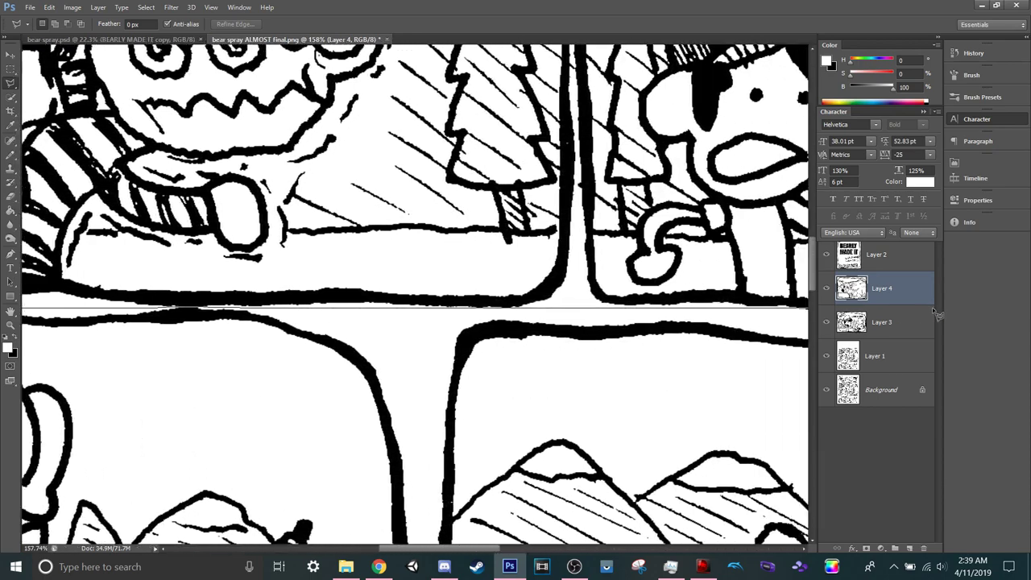
{"action": "scroll", "coordinate": [612, 338], "scroll_direction": "right", "scroll_amount": 5}
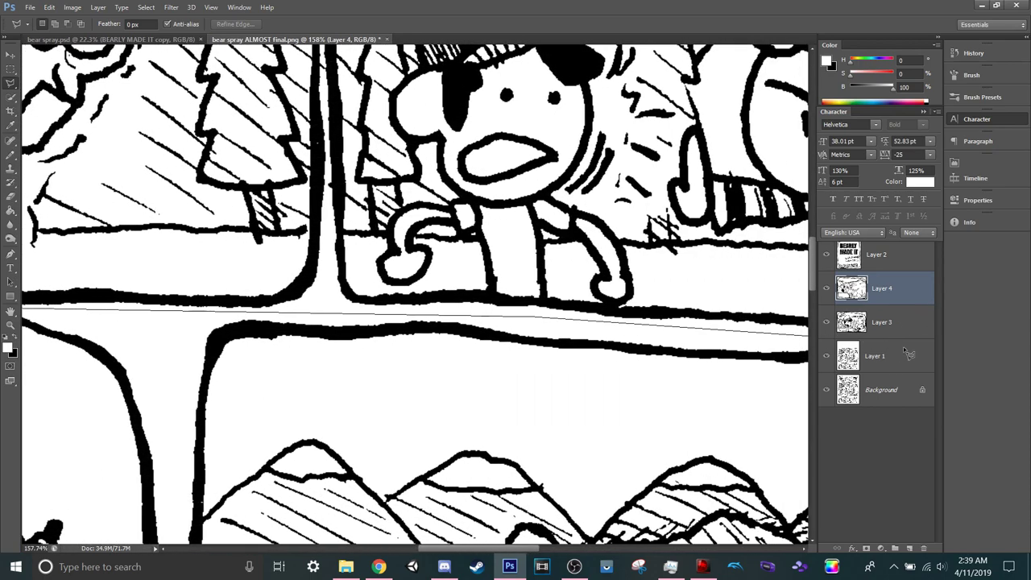
{"action": "scroll", "coordinate": [617, 342], "scroll_direction": "right", "scroll_amount": 5}
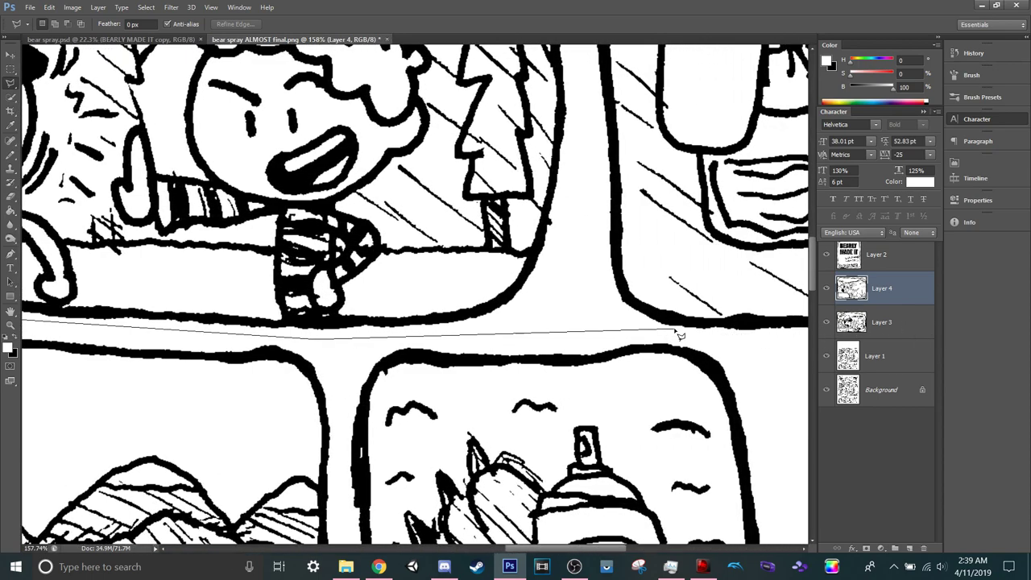
{"action": "left_click", "coordinate": [759, 348]}
{"action": "scroll", "coordinate": [773, 355], "scroll_direction": "right", "scroll_amount": 5}
{"action": "left_click", "coordinate": [516, 452]}
{"action": "scroll", "coordinate": [503, 419], "scroll_direction": "down", "scroll_amount": 6}
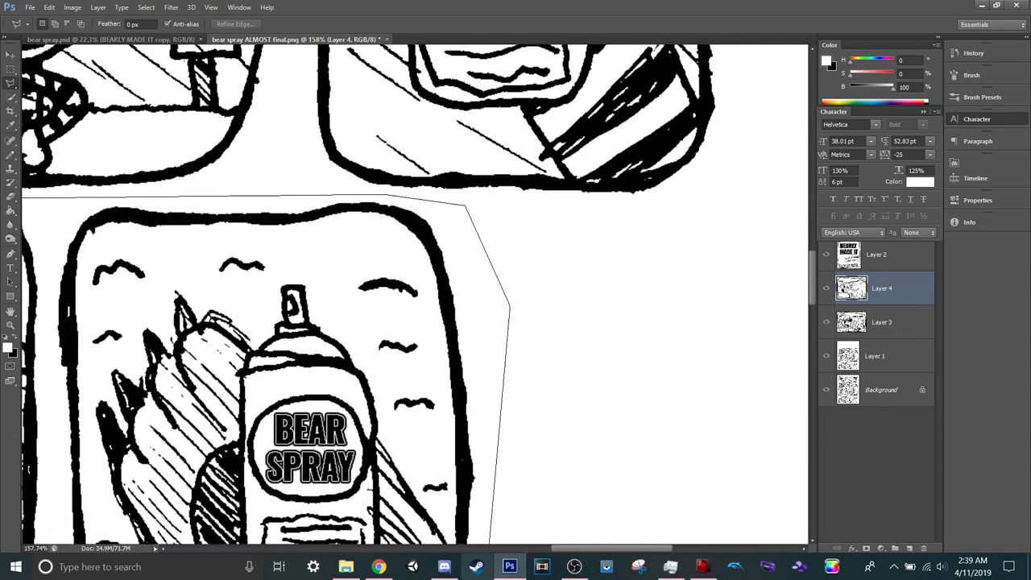
{"action": "left_click", "coordinate": [471, 429]}
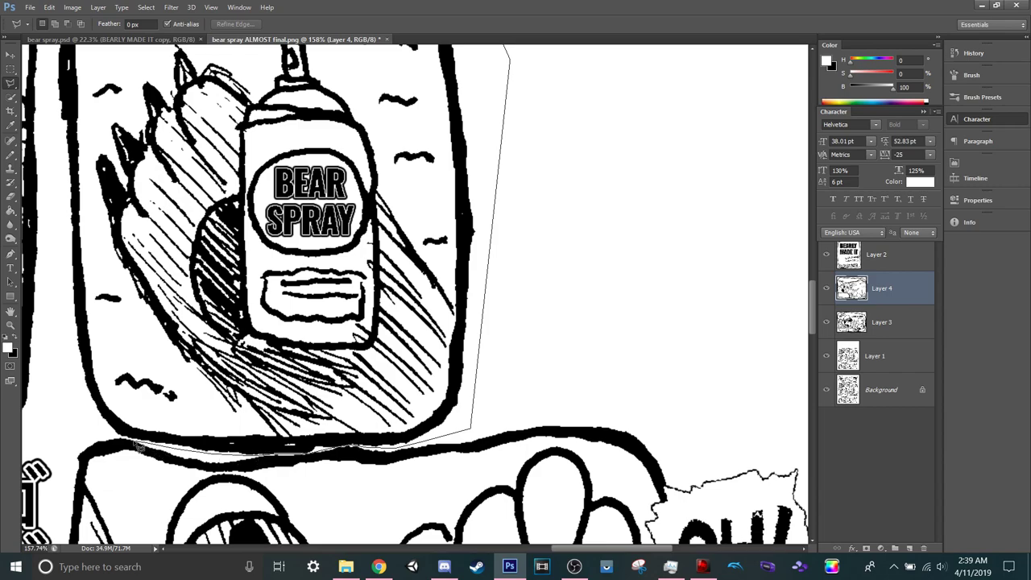
{"action": "left_click", "coordinate": [97, 429]}
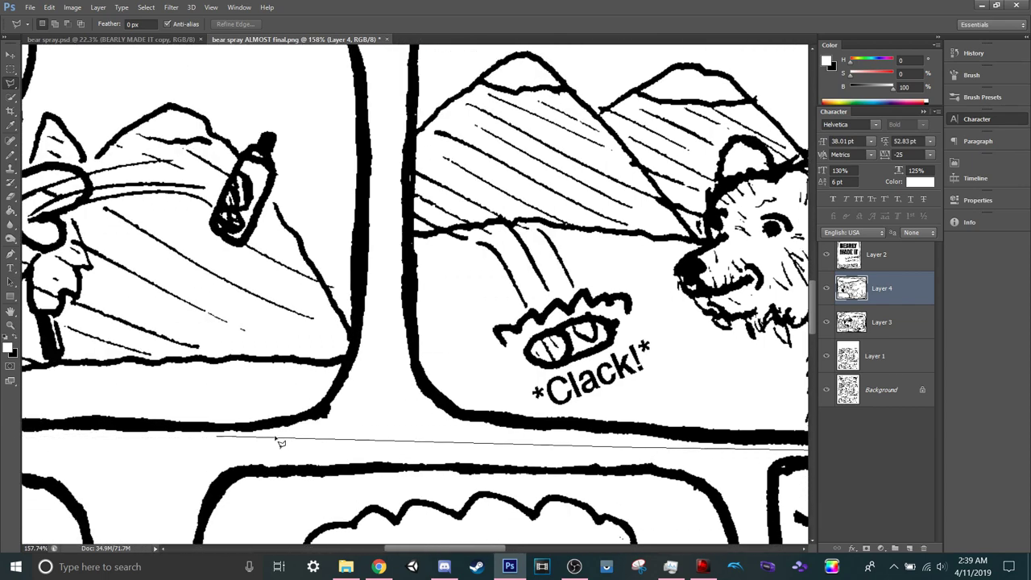
{"action": "left_click", "coordinate": [418, 440]}
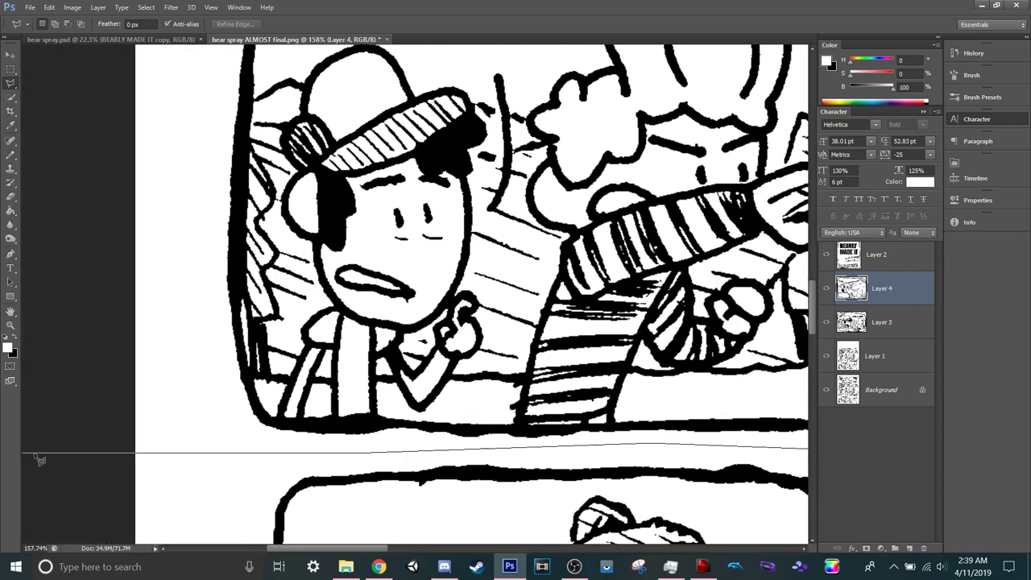
{"action": "left_click", "coordinate": [198, 455]}
{"action": "left_click", "coordinate": [188, 134]}
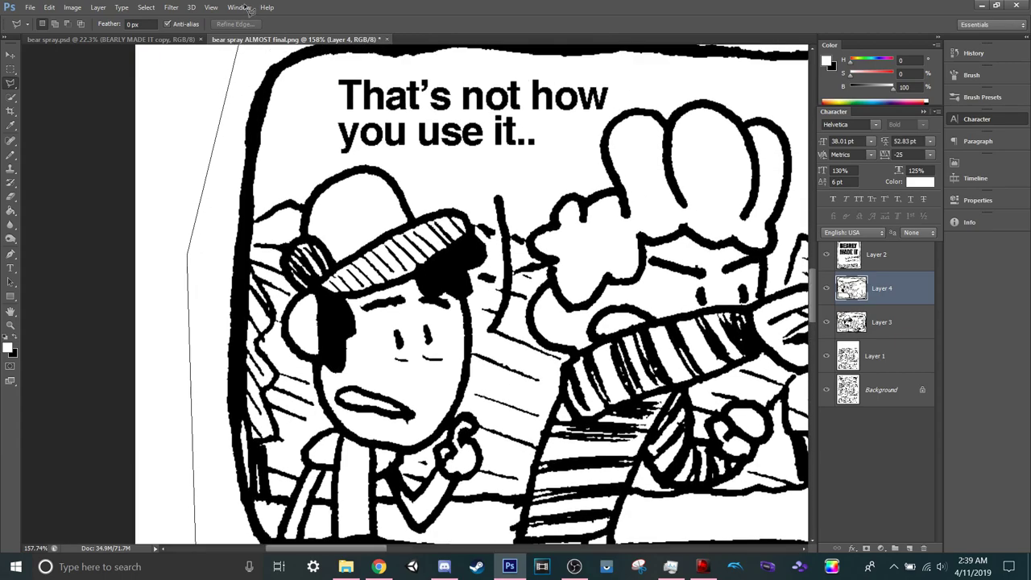
{"action": "left_click", "coordinate": [219, 207]}
{"action": "scroll", "coordinate": [219, 207], "scroll_direction": "down", "scroll_amount": 10}
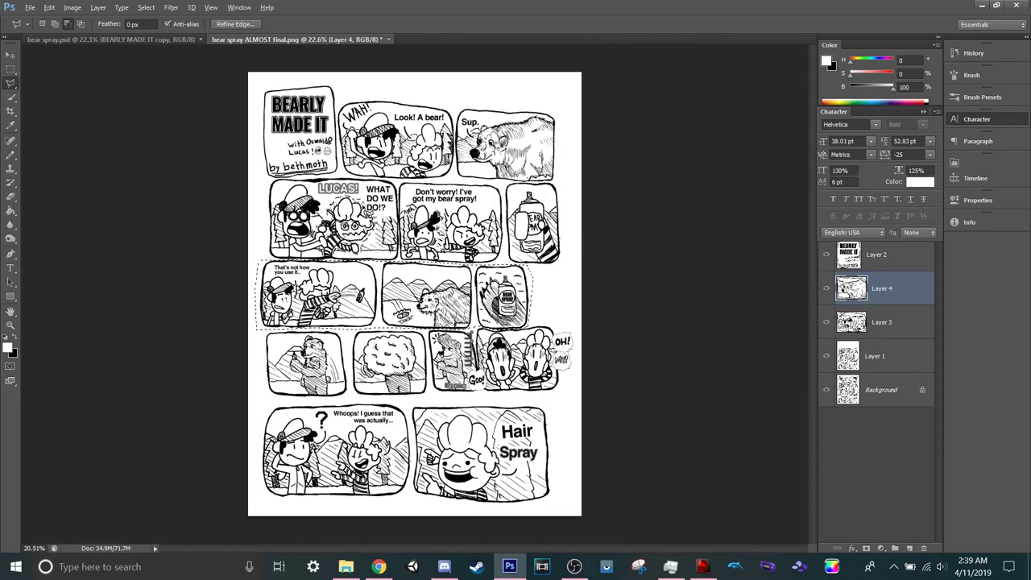
Copy the selected third row from Layer 1 and paste it as a new layer.
{"action": "scroll", "coordinate": [415, 294], "scroll_direction": "up", "scroll_amount": 1}
{"action": "key", "text": "ctrl+c"}
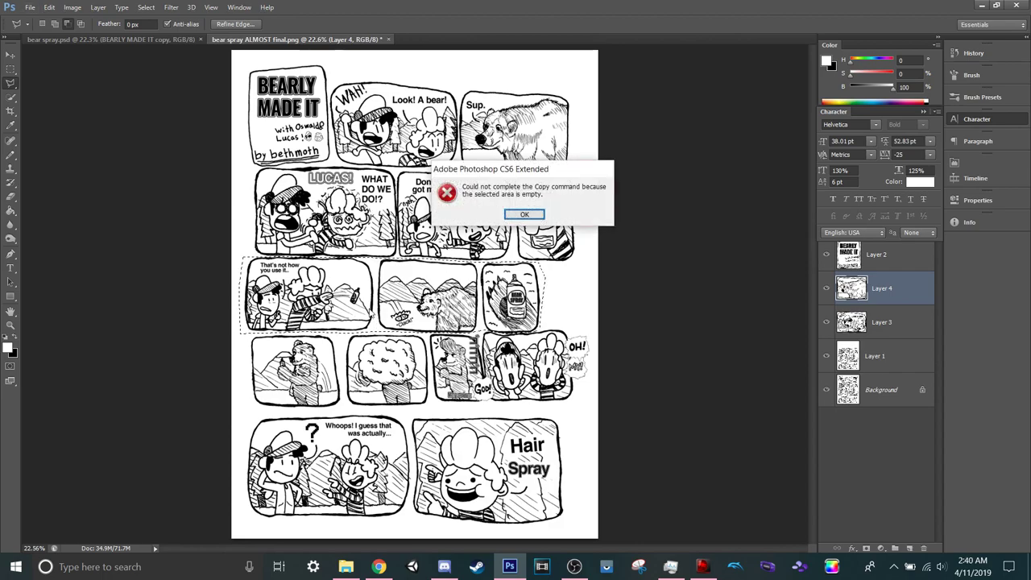
{"action": "key", "text": "Return"}
{"action": "left_click", "coordinate": [869, 364]}
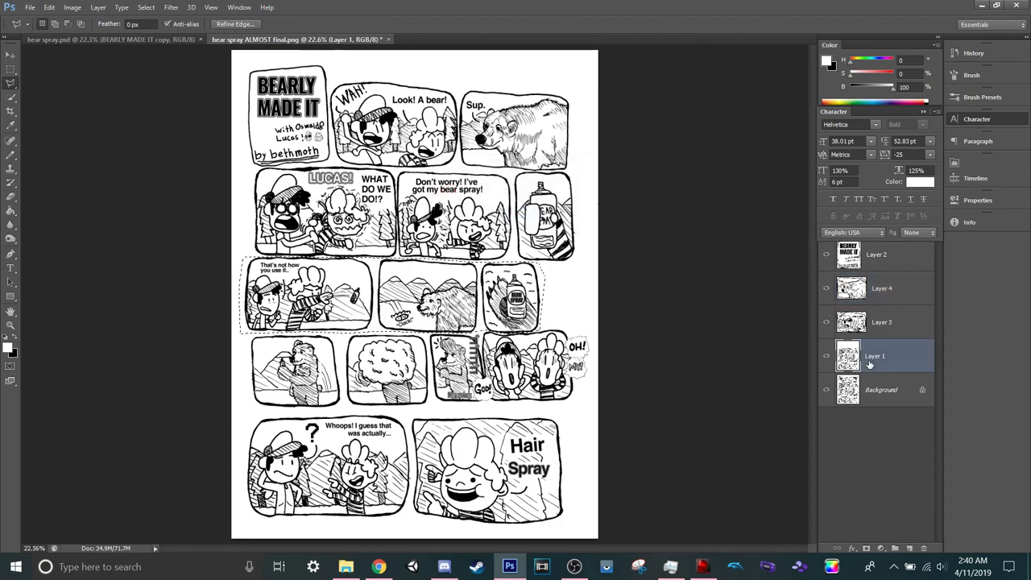
{"action": "key", "text": "ctrl+c"}
{"action": "key", "text": "ctrl+v"}
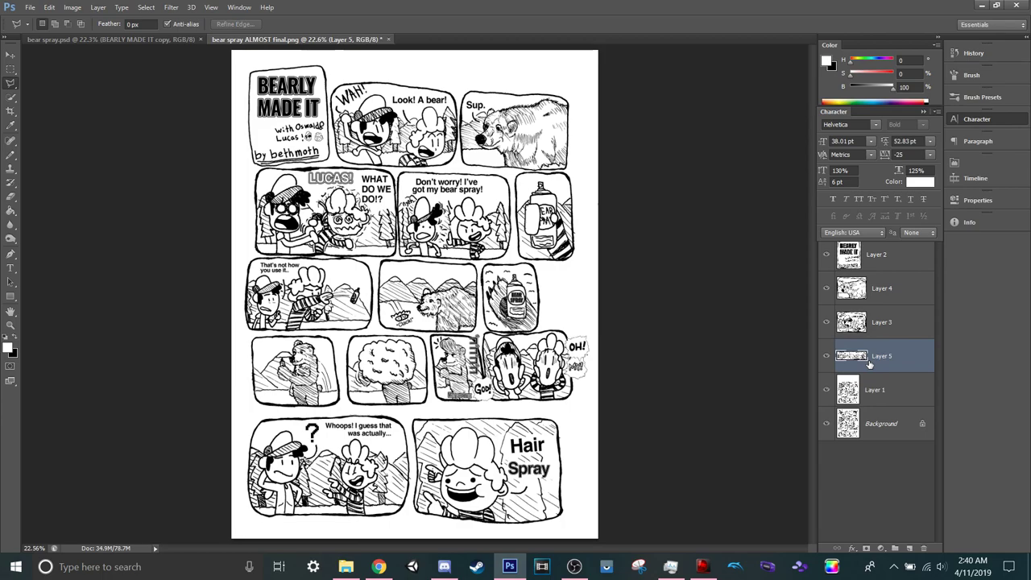
{"action": "key", "text": "v"}
{"action": "key", "text": "w"}
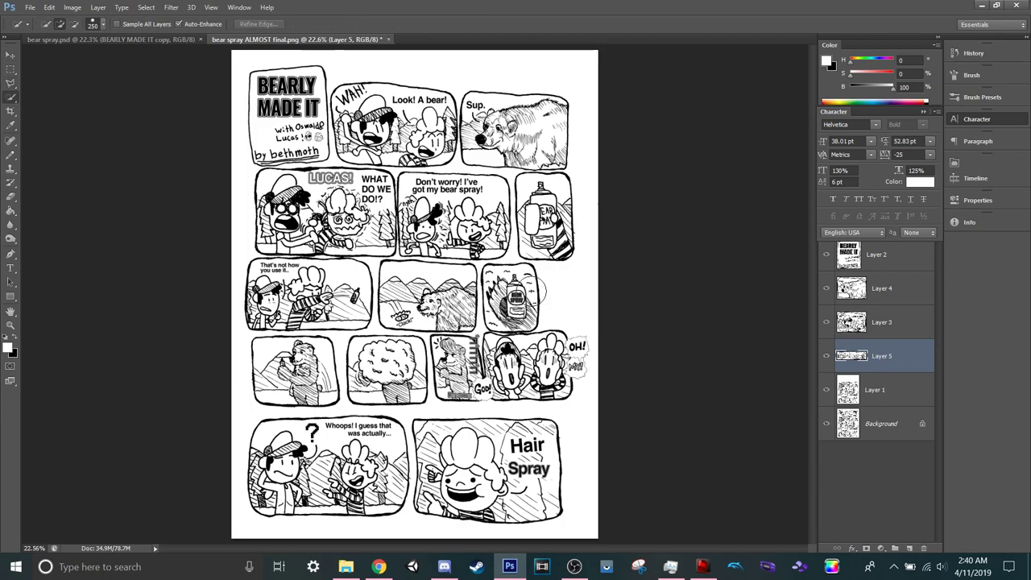
{"action": "key", "text": "ctrl+a"}
{"action": "key", "text": "]"}
{"action": "key", "text": "]"}
{"action": "key", "text": "]"}
{"action": "key", "text": "]"}
{"action": "key", "text": "]"}
{"action": "key", "text": "]"}
{"action": "key", "text": "]"}
{"action": "key", "text": "]"}
{"action": "key", "text": "]"}
{"action": "key", "text": "]"}
{"action": "key", "text": "]"}
{"action": "key", "text": "]"}
{"action": "key", "text": "]"}
{"action": "key", "text": "]"}
{"action": "key", "text": "]"}
{"action": "key", "text": "]"}
{"action": "key", "text": "]"}
{"action": "key", "text": "]"}
{"action": "key", "text": "]"}
{"action": "key", "text": "]"}
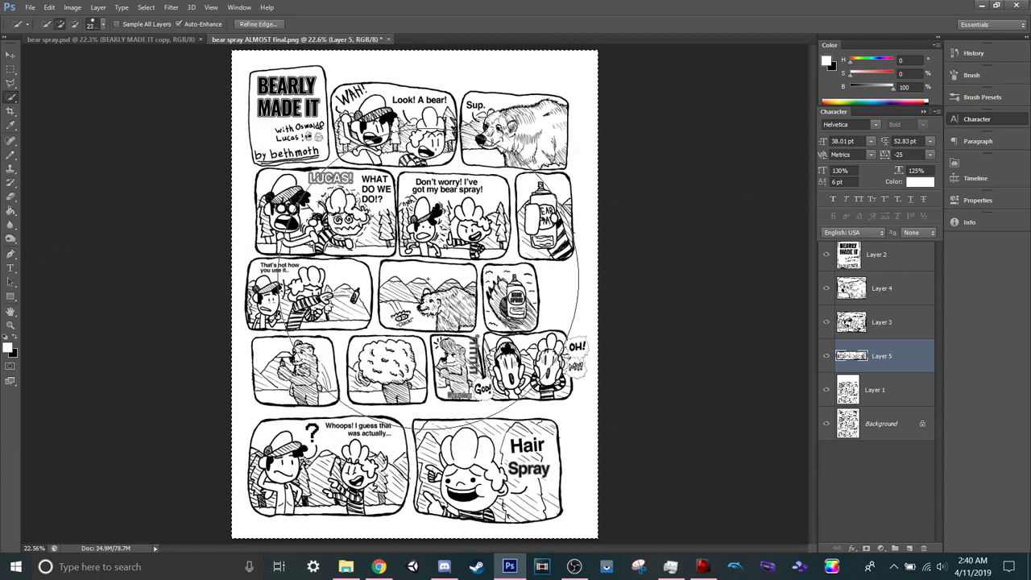
Select the third row's area on Layer 1, paint its original panels white with the 800 px Pencil, and check with Layer 5 hidden.
{"action": "left_click", "coordinate": [877, 395]}
{"action": "key", "text": "ctrl+shift+i"}
{"action": "key", "text": "b"}
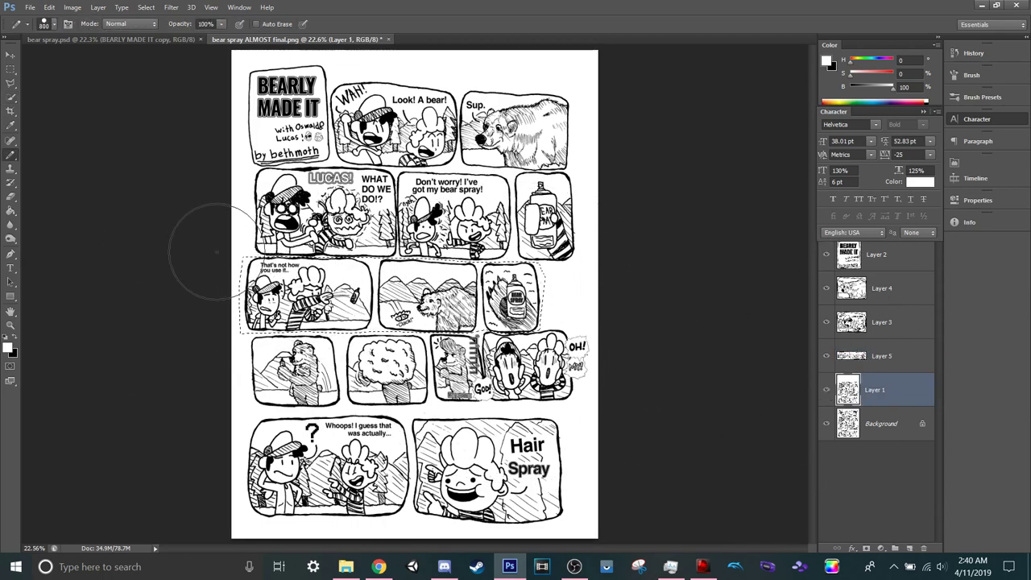
{"action": "left_click", "coordinate": [827, 356]}
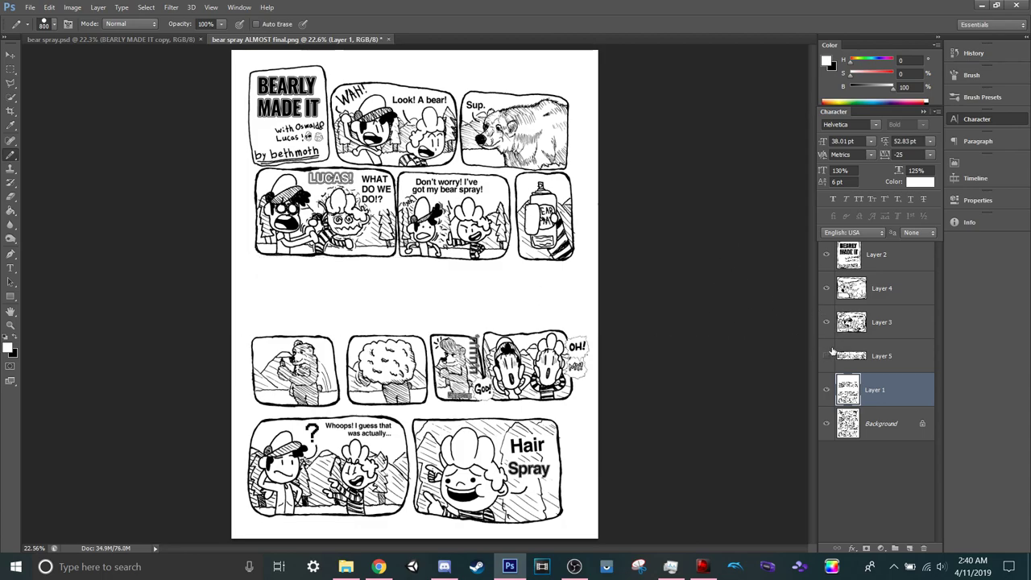
{"action": "left_click", "coordinate": [828, 355]}
Nudge the copied third row on Layer 5 right, then slightly back left, to center it beneath the second row.
{"action": "left_click", "coordinate": [864, 355]}
{"action": "key", "text": "v"}
{"action": "key", "text": "shift+Right"}
{"action": "key", "text": "shift+Right"}
{"action": "key", "text": "shift+Right"}
{"action": "key", "text": "shift+Right"}
{"action": "key", "text": "shift+Right"}
{"action": "key", "text": "shift+Right"}
{"action": "key", "text": "shift+Right"}
{"action": "key", "text": "shift+Right"}
{"action": "key", "text": "shift+Right"}
{"action": "key", "text": "shift+Right"}
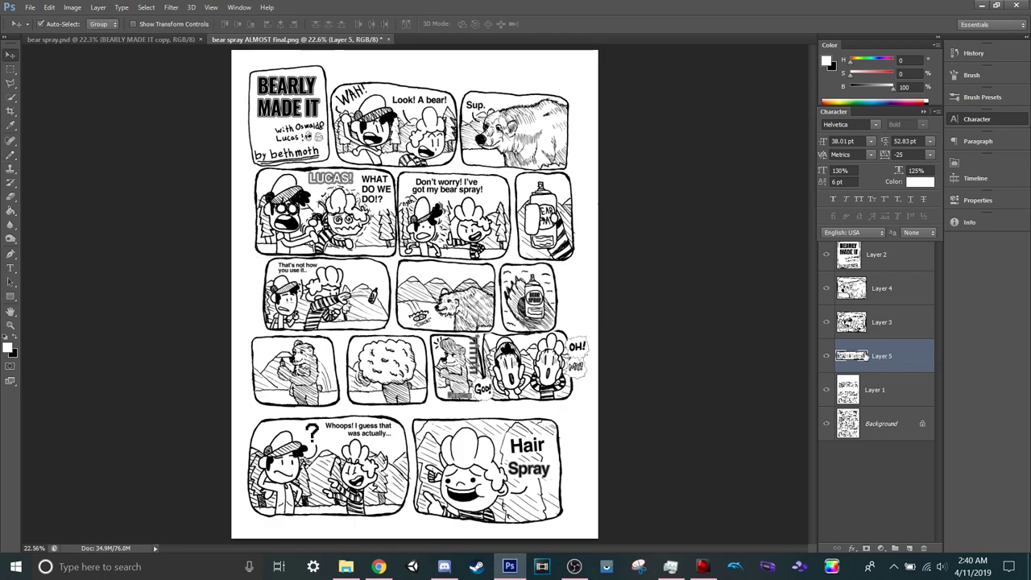
{"action": "key", "text": "shift+Right"}
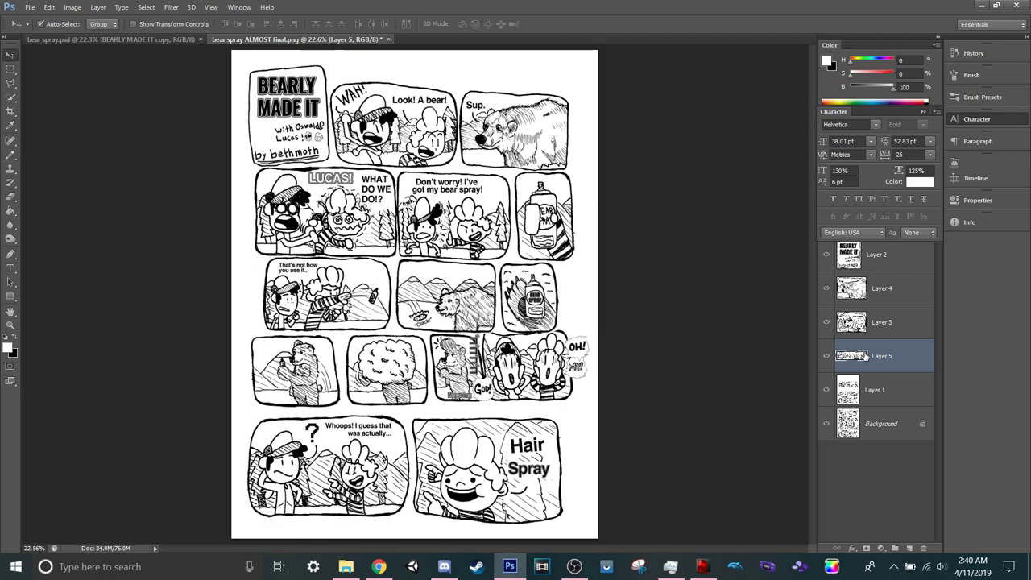
{"action": "key", "text": "shift+Left"}
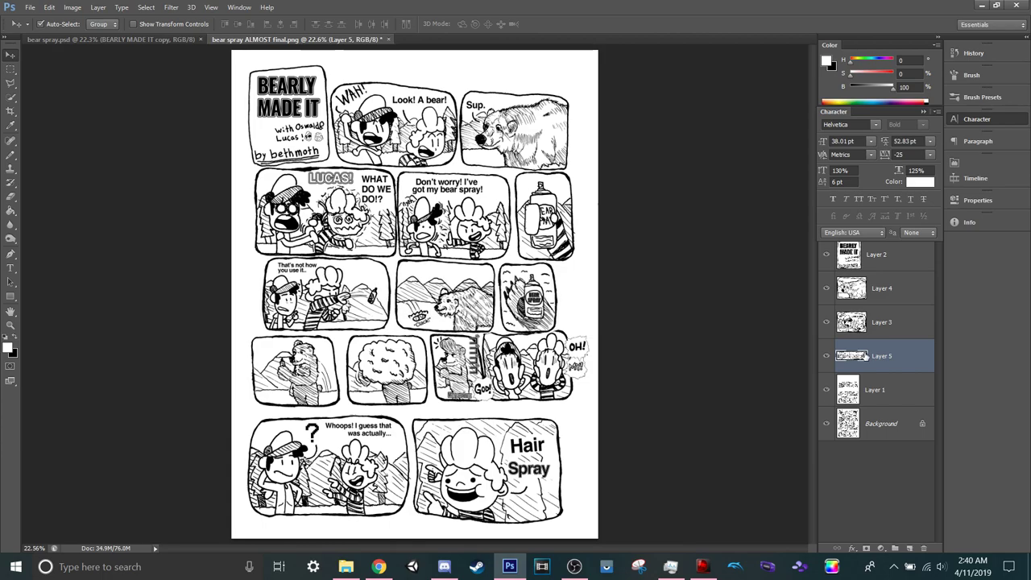
{"action": "key", "text": "shift+Left"}
{"action": "key", "text": "shift+Left"}
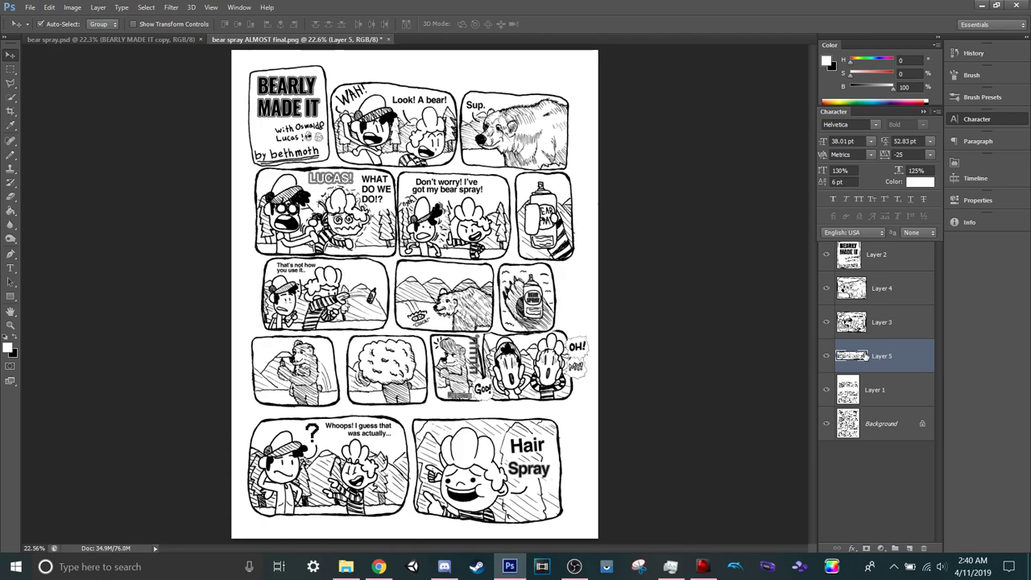
Examine where the third row's bear spray panel meets the fourth-row panel below it.
{"action": "scroll", "coordinate": [568, 348], "scroll_direction": "up", "scroll_amount": 12}
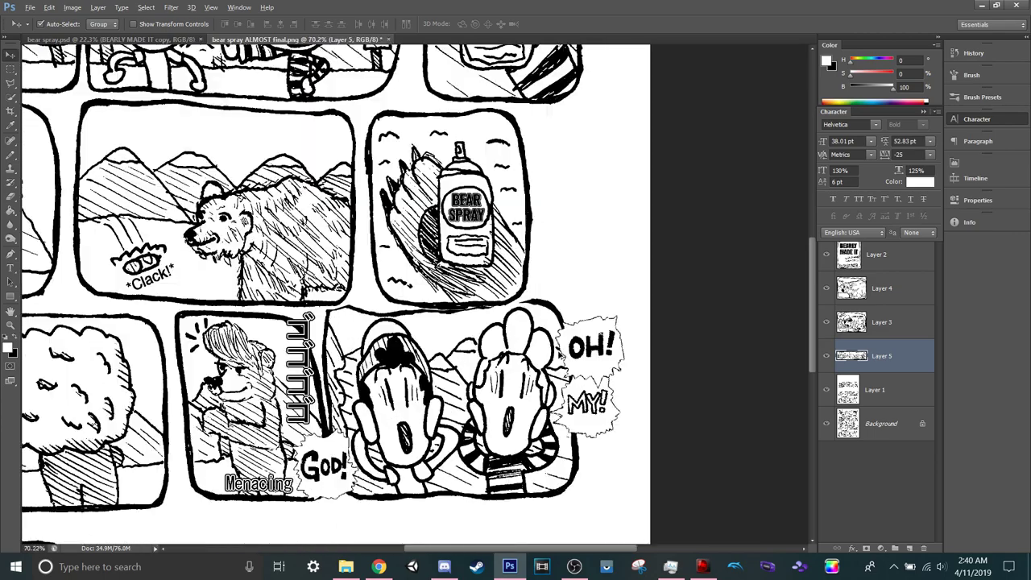
{"action": "key", "text": "e"}
{"action": "key", "text": "alt+e"}
{"action": "key", "text": "Escape"}
{"action": "key", "text": "shift+e"}
{"action": "key", "text": "shift+e"}
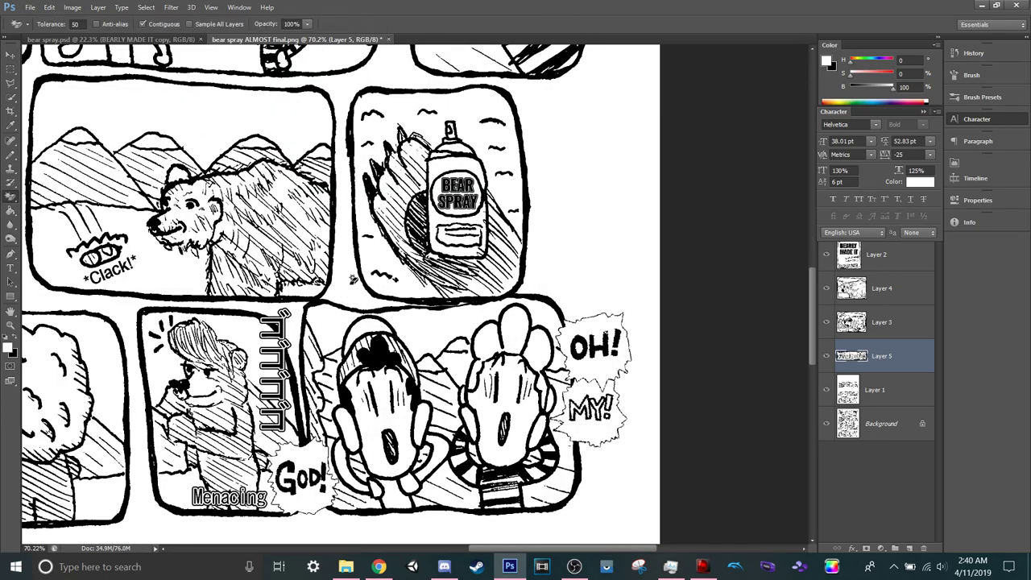
{"action": "scroll", "coordinate": [467, 305], "scroll_direction": "up", "scroll_amount": 2}
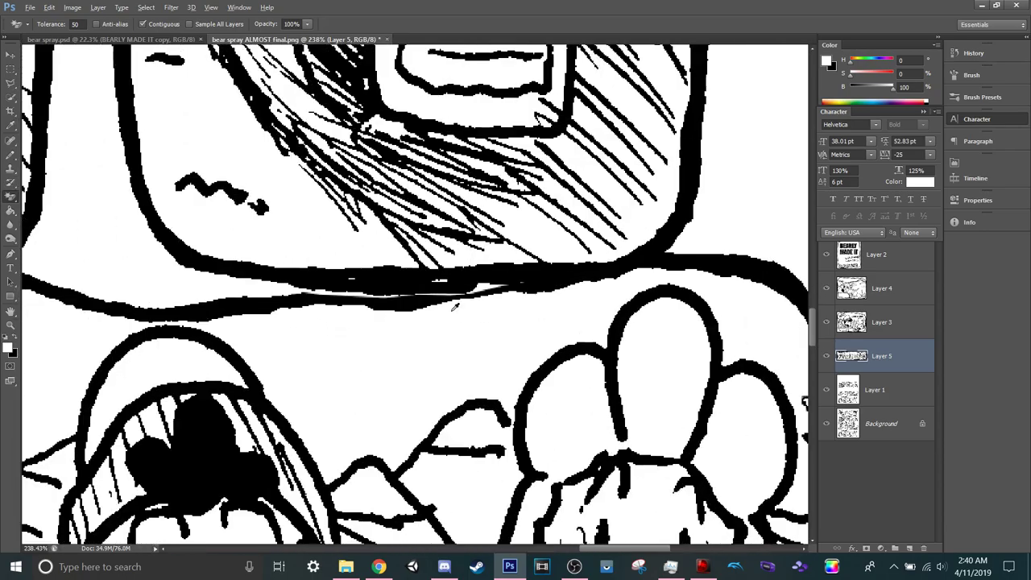
{"action": "scroll", "coordinate": [456, 303], "scroll_direction": "down", "scroll_amount": 4}
{"action": "scroll", "coordinate": [446, 302], "scroll_direction": "down", "scroll_amount": 3}
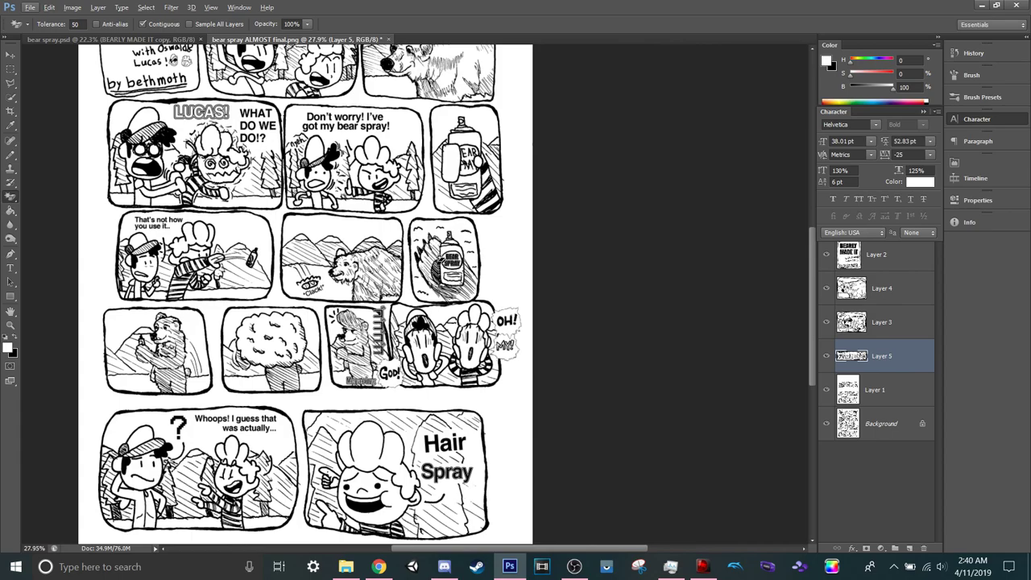
{"action": "key", "text": "v"}
{"action": "left_click", "coordinate": [211, 7]}
{"action": "left_click", "coordinate": [435, 218]}
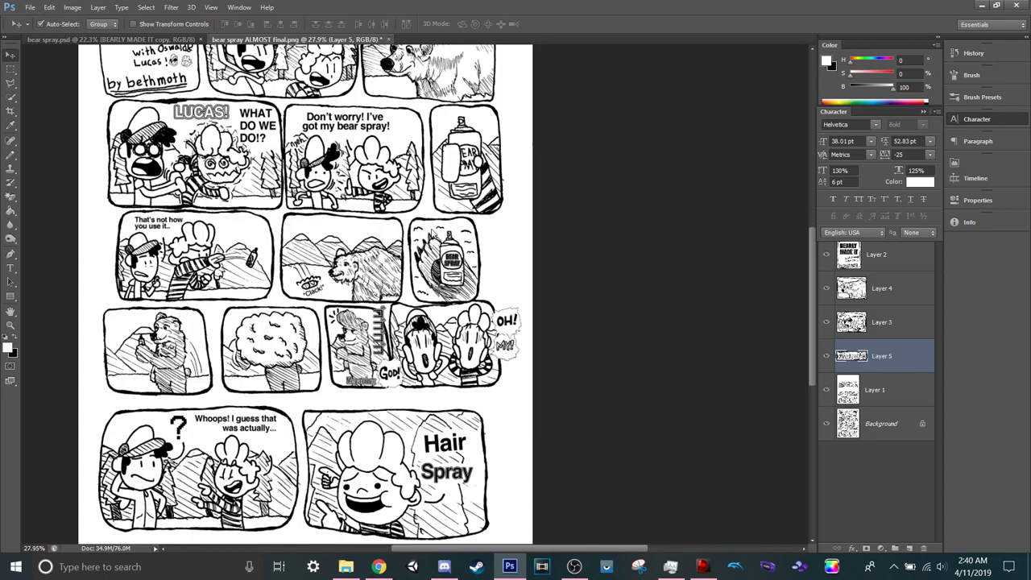
Outline the third row's bear spray panel on Layer 5 with the Polygonal Lasso and copy it to a new layer.
{"action": "scroll", "coordinate": [433, 234], "scroll_direction": "up", "scroll_amount": 4}
{"action": "key", "text": "l"}
{"action": "left_click", "coordinate": [394, 190]}
{"action": "key", "text": "w"}
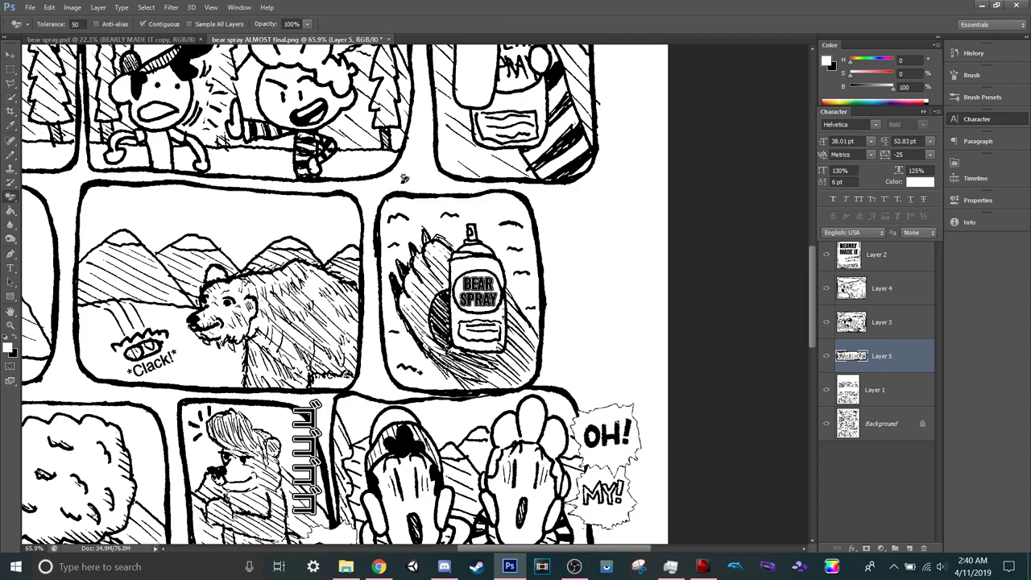
{"action": "key", "text": "l"}
{"action": "mouse_move", "coordinate": [393, 186]}
{"action": "left_mouse_down"}
{"action": "mouse_move", "coordinate": [370, 250]}
{"action": "mouse_move", "coordinate": [379, 388]}
{"action": "mouse_move", "coordinate": [407, 410]}
{"action": "mouse_move", "coordinate": [471, 423]}
{"action": "mouse_move", "coordinate": [569, 377]}
{"action": "mouse_move", "coordinate": [562, 212]}
{"action": "mouse_move", "coordinate": [527, 179]}
{"action": "mouse_move", "coordinate": [521, 191]}
{"action": "mouse_move", "coordinate": [408, 192]}
{"action": "left_mouse_up"}
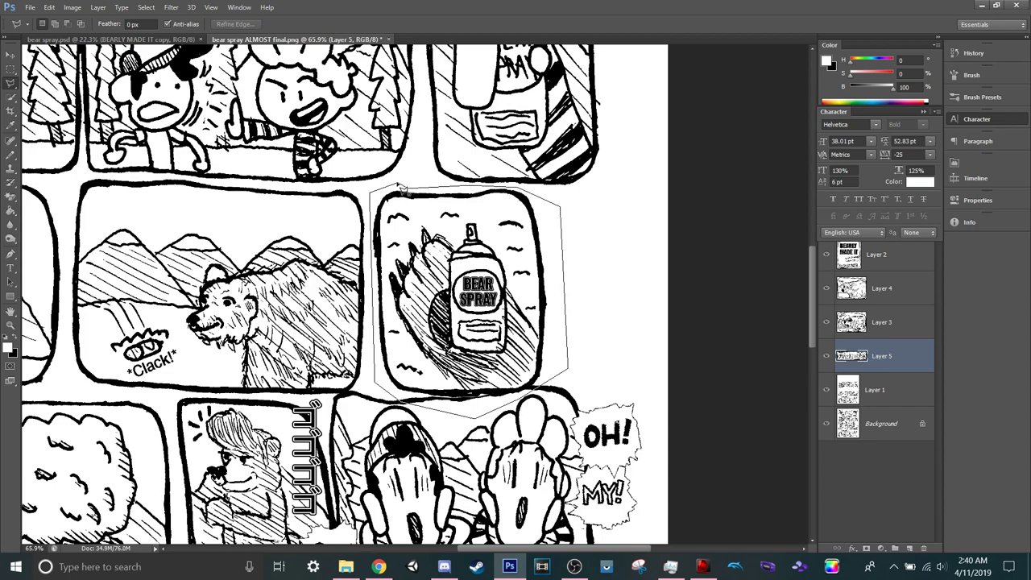
{"action": "key", "text": "ctrl+j"}
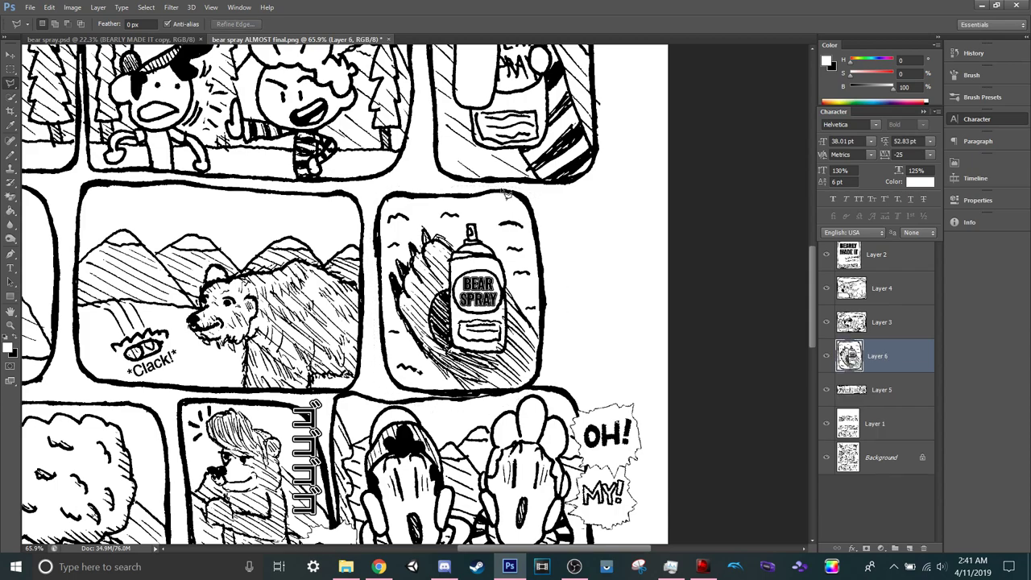
Select the copied bear spray panel's area on Layer 6 and erase the original panel on Layer 5 with the 600 px Eraser.
{"action": "left_click", "coordinate": [860, 395]}
{"action": "key", "text": "w"}
{"action": "left_click", "coordinate": [482, 269]}
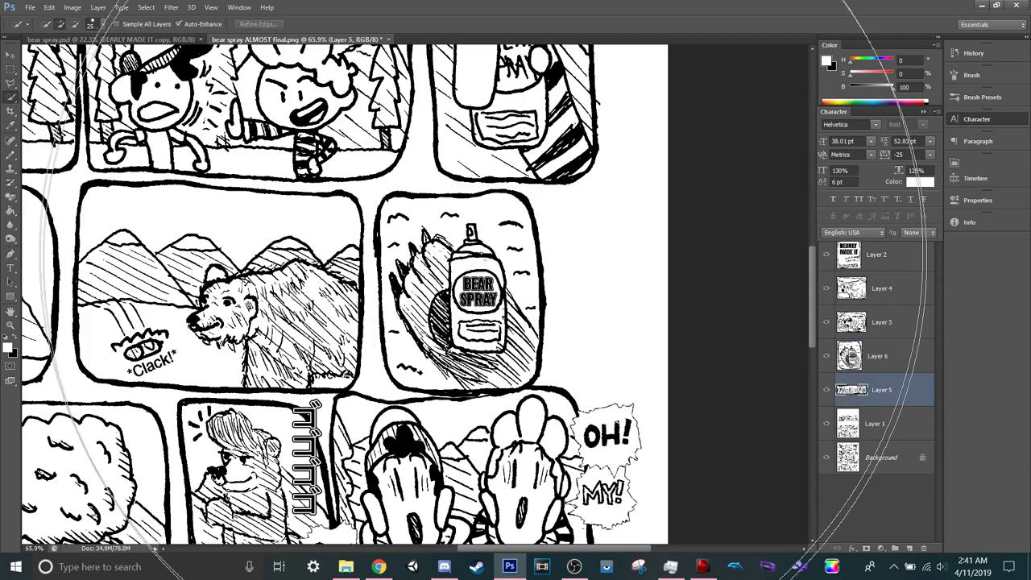
{"action": "left_click", "coordinate": [886, 362]}
{"action": "key", "text": "ctrl+d"}
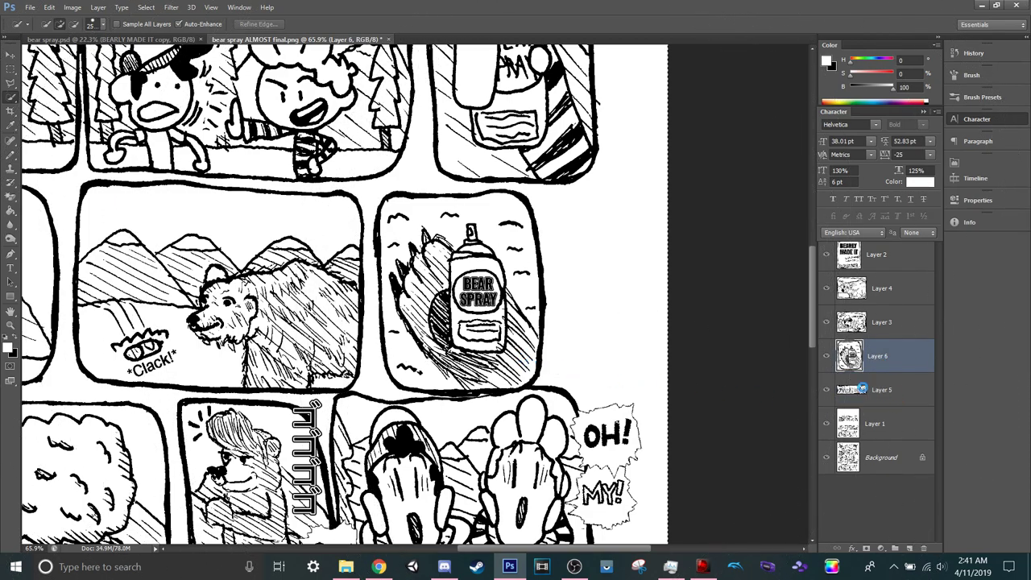
{"action": "left_click", "coordinate": [878, 389]}
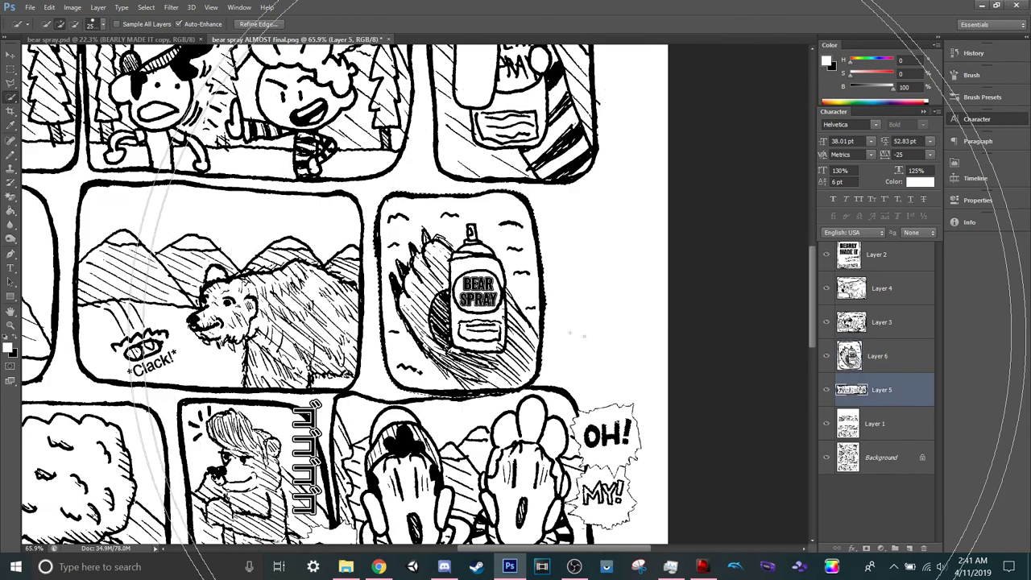
{"action": "key", "text": "e"}
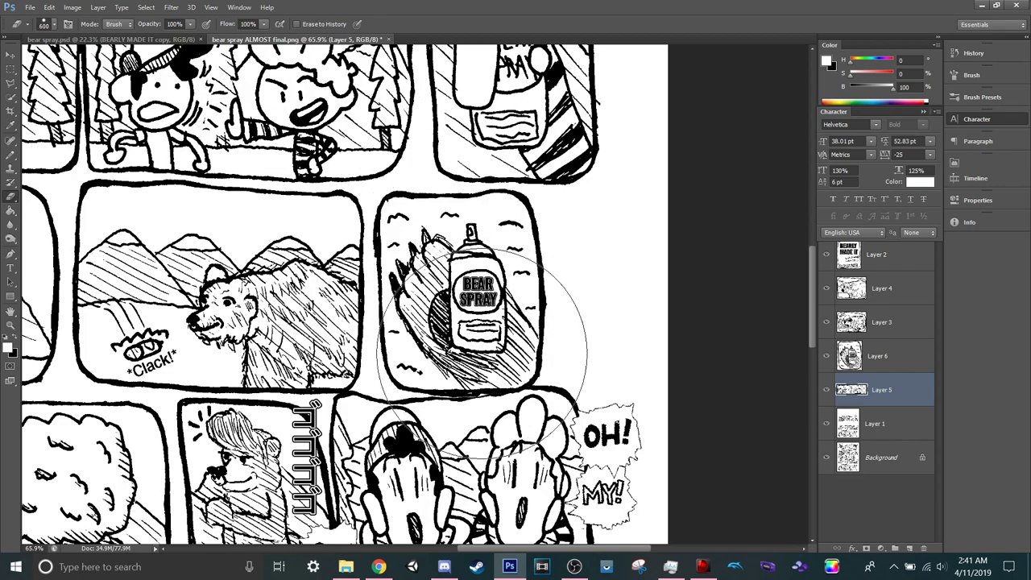
Nudge the copied bear spray panel on Layer 6 up and slightly left to line it up with the third row.
{"action": "left_click", "coordinate": [910, 356]}
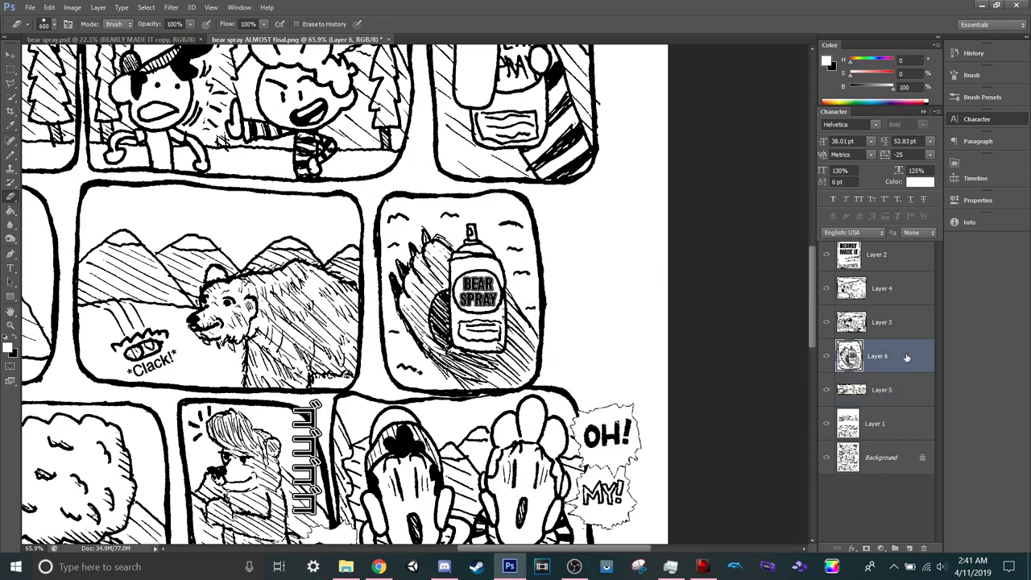
{"action": "key", "text": "v"}
{"action": "key", "text": "Up"}
{"action": "key", "text": "Up"}
{"action": "key", "text": "Up"}
{"action": "key", "text": "Up"}
{"action": "key", "text": "Up"}
{"action": "key", "text": "Up"}
{"action": "key", "text": "Up"}
{"action": "key", "text": "Up"}
{"action": "key", "text": "Up"}
{"action": "key", "text": "Up"}
{"action": "key", "text": "Up"}
{"action": "key", "text": "Up"}
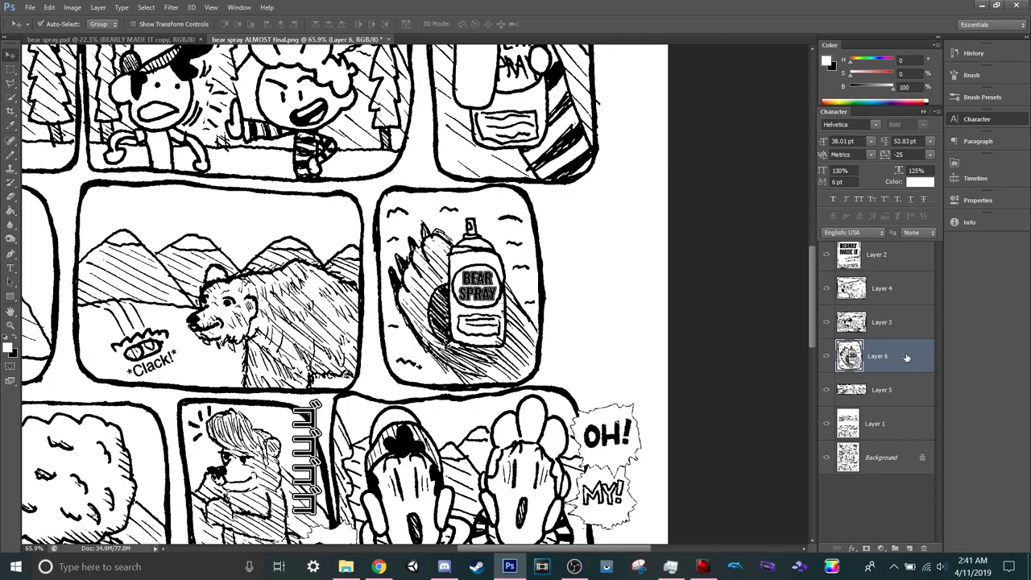
{"action": "key", "text": "Up"}
{"action": "key", "text": "Up"}
{"action": "key", "text": "Left"}
{"action": "key", "text": "Left"}
{"action": "key", "text": "Left"}
{"action": "key", "text": "Left"}
{"action": "key", "text": "Left"}
{"action": "key", "text": "Left"}
{"action": "key", "text": "Left"}
{"action": "key", "text": "Left"}
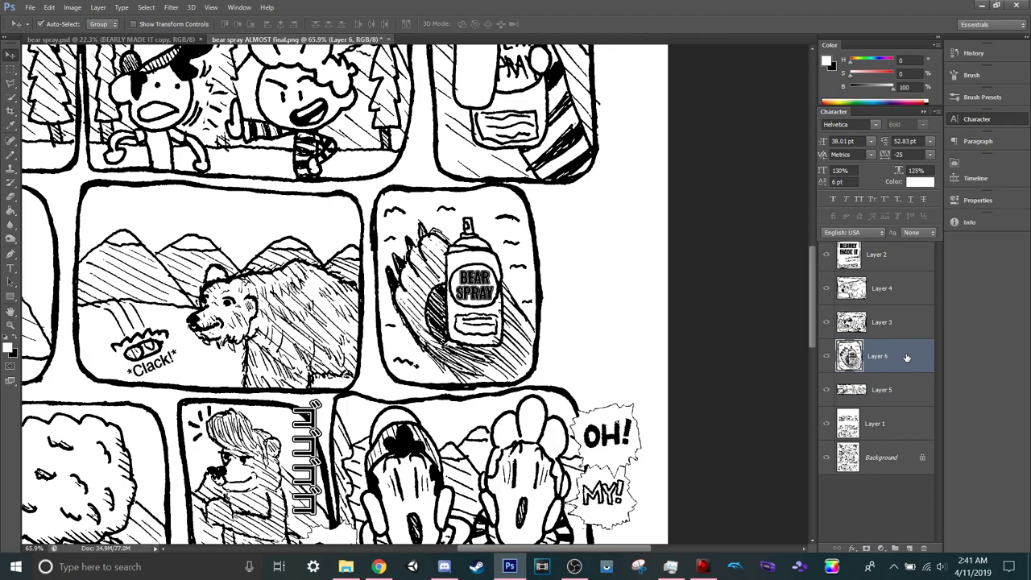
Nudge the remaining third-row panels on Layer 5 slightly left.
{"action": "key", "text": "ctrl+0"}
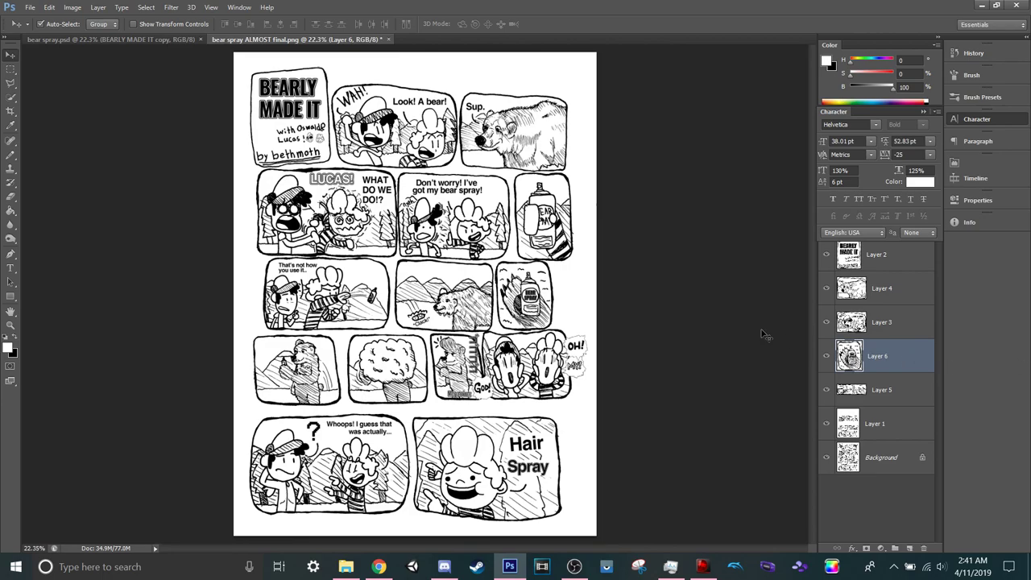
{"action": "scroll", "coordinate": [547, 289], "scroll_direction": "up", "scroll_amount": 3}
{"action": "key", "text": "alt+bracketleft"}
{"action": "key", "text": "Left"}
{"action": "key", "text": "Left"}
{"action": "key", "text": "Left"}
{"action": "key", "text": "Left"}
{"action": "key", "text": "Left"}
{"action": "key", "text": "Left"}
{"action": "key", "text": "Left"}
{"action": "key", "text": "Left"}
{"action": "key", "text": "Left"}
{"action": "key", "text": "Left"}
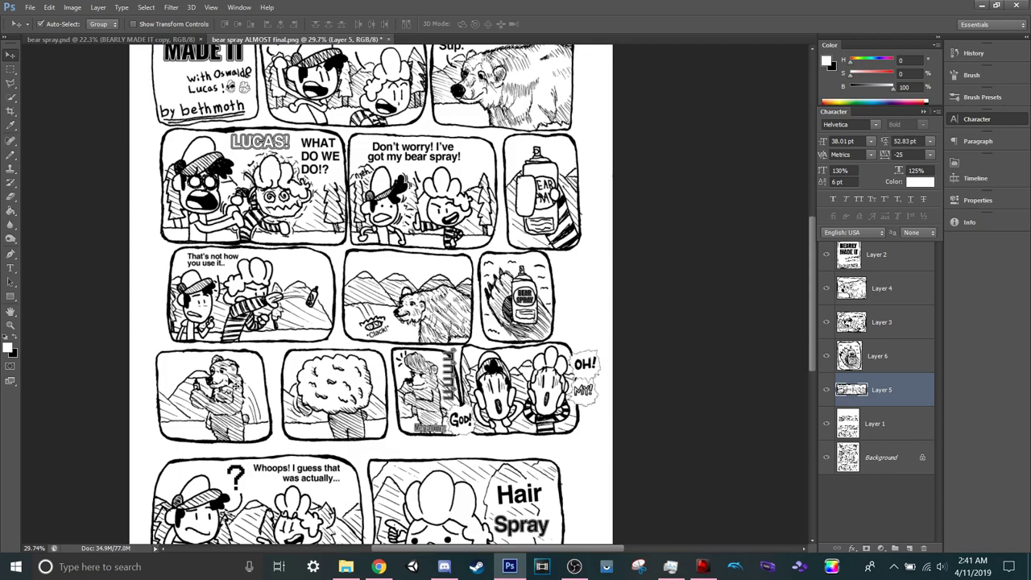
Outline the fourth row's first bear panel on Layer 1 with the Polygonal Lasso.
{"action": "left_click", "coordinate": [236, 386]}
{"action": "scroll", "coordinate": [215, 388], "scroll_direction": "up", "scroll_amount": 15}
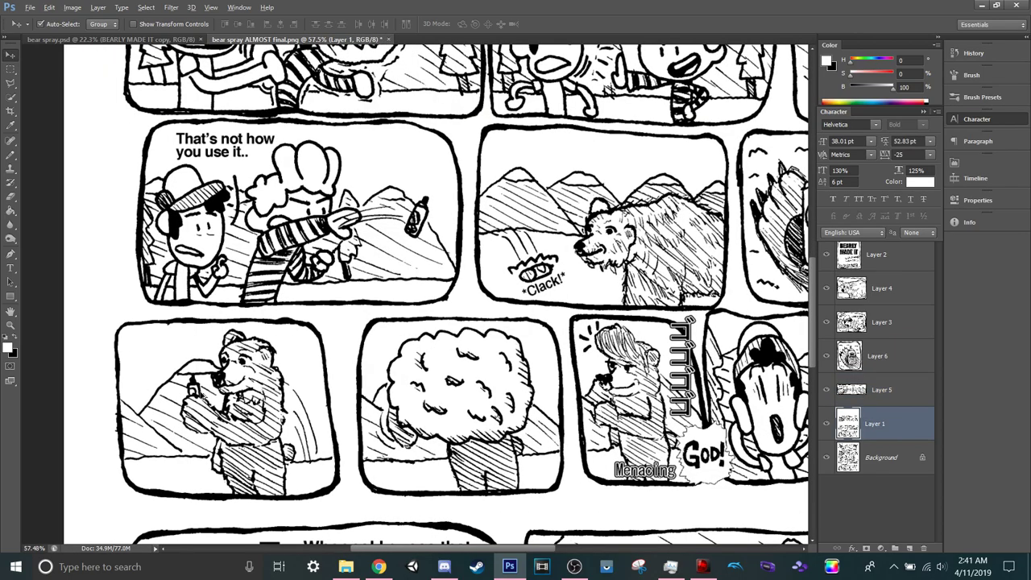
{"action": "scroll", "coordinate": [197, 405], "scroll_direction": "down", "scroll_amount": 5}
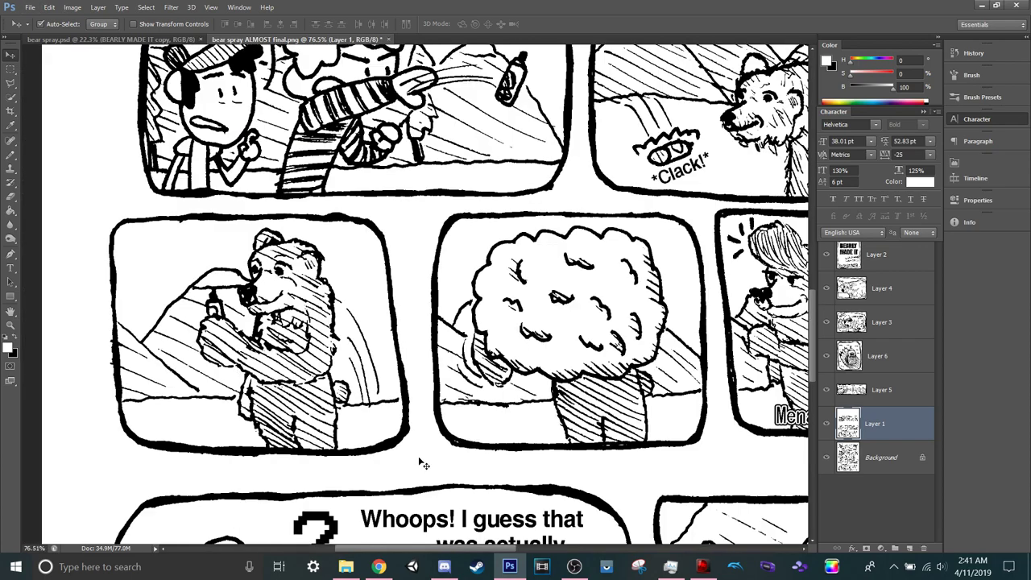
{"action": "key", "text": "l"}
{"action": "left_click", "coordinate": [422, 451]}
{"action": "left_click", "coordinate": [403, 213]}
{"action": "left_click", "coordinate": [108, 205]}
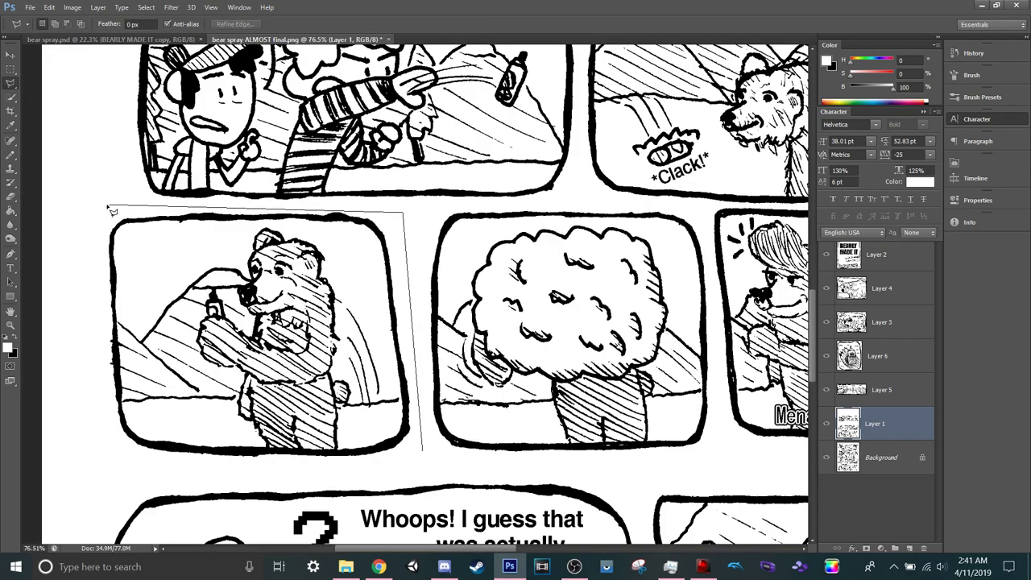
{"action": "left_click", "coordinate": [93, 442]}
{"action": "left_click", "coordinate": [157, 473]}
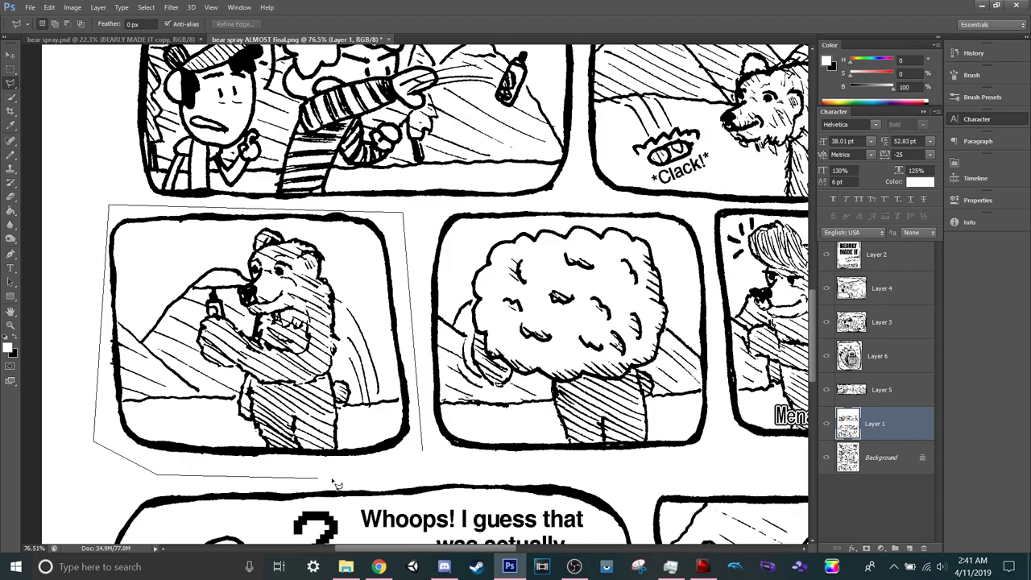
{"action": "left_click", "coordinate": [429, 456]}
{"action": "mouse_move", "coordinate": [380, 350]}
{"action": "left_mouse_down"}
{"action": "mouse_move", "coordinate": [367, 343]}
{"action": "mouse_move", "coordinate": [357, 373]}
{"action": "mouse_move", "coordinate": [341, 360]}
{"action": "mouse_move", "coordinate": [353, 360]}
{"action": "left_mouse_up"}
{"action": "key", "text": "ctrl+z"}
{"action": "key", "text": "v"}
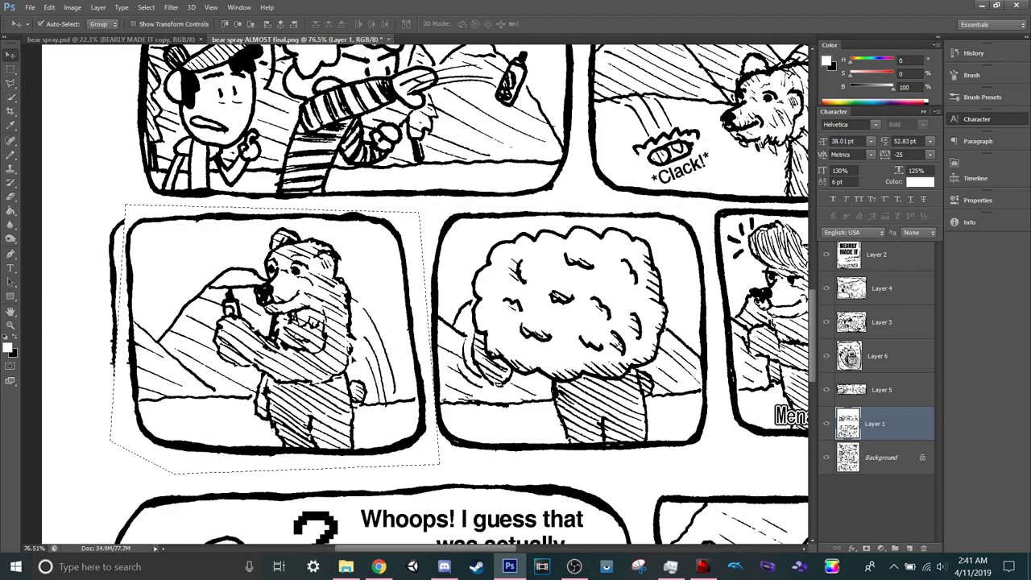
{"action": "key", "text": "ctrl+z"}
Copy the outlined bear panel to a new layer and select its area with a smaller Quick Selection brush.
{"action": "key", "text": "ctrl+j"}
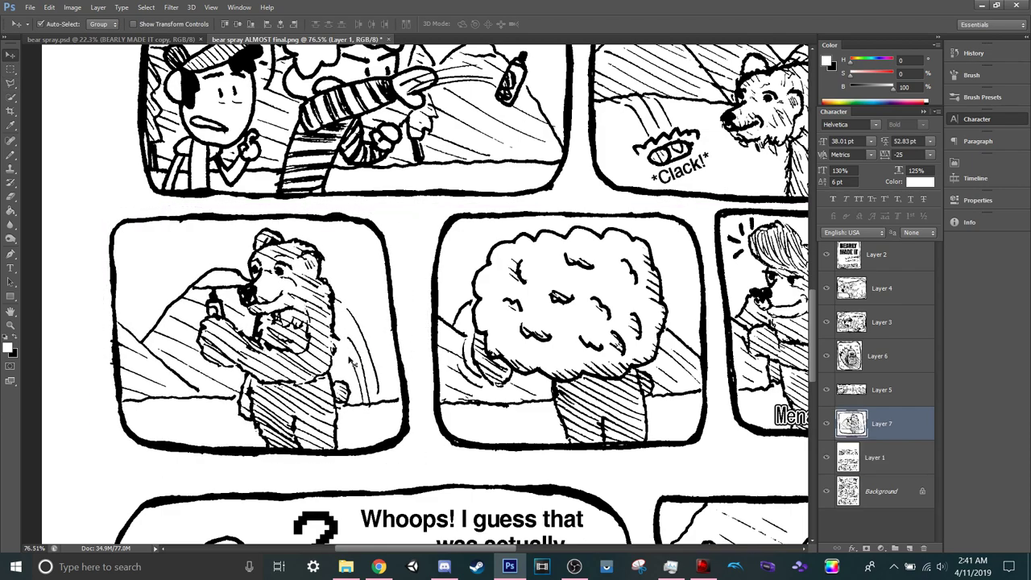
{"action": "key", "text": "w"}
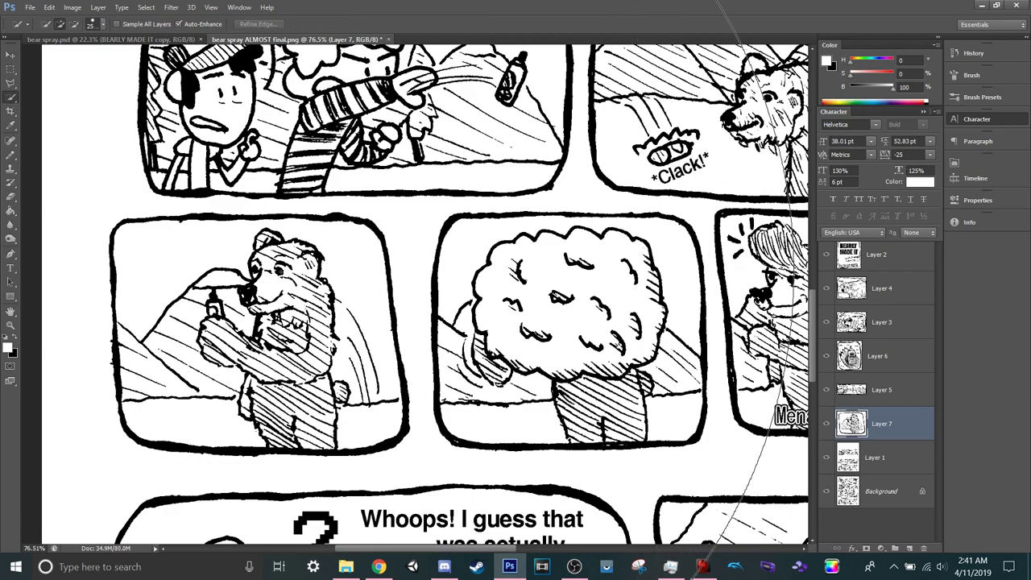
{"action": "key", "text": "e"}
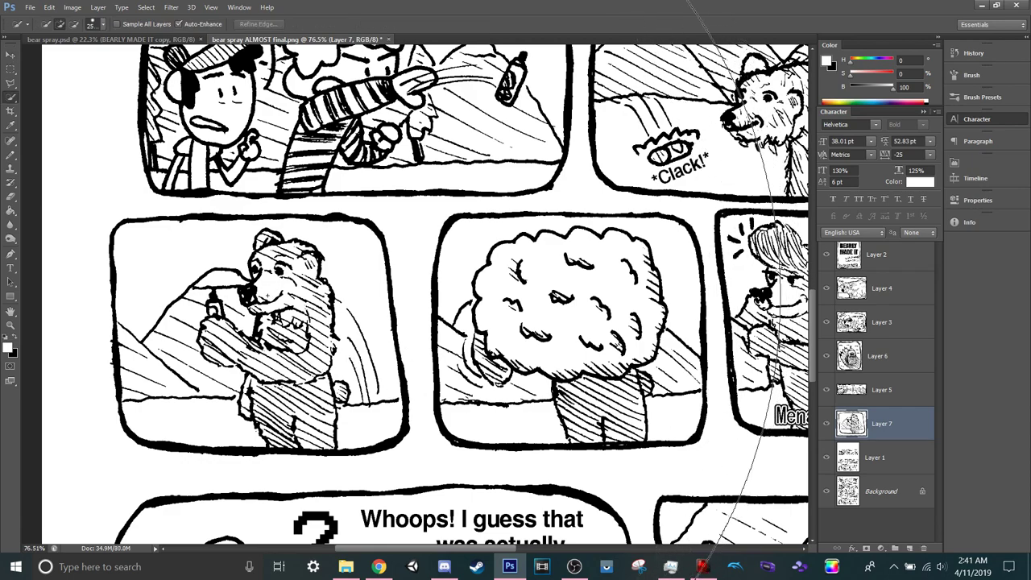
{"action": "key", "text": "bracketleft"}
{"action": "key", "text": "bracketleft"}
{"action": "key", "text": "bracketleft"}
{"action": "key", "text": "bracketleft"}
{"action": "key", "text": "bracketleft"}
{"action": "key", "text": "bracketleft"}
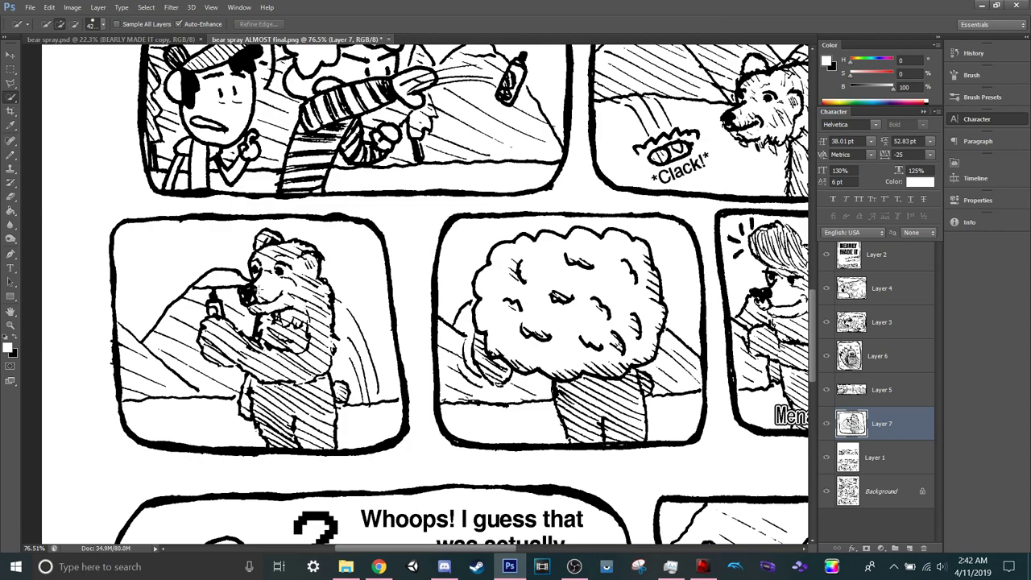
{"action": "key", "text": "bracketleft"}
{"action": "key", "text": "bracketleft"}
{"action": "key", "text": "bracketleft"}
{"action": "key", "text": "bracketleft"}
{"action": "key", "text": "bracketleft"}
{"action": "key", "text": "bracketleft"}
{"action": "key", "text": "bracketleft"}
{"action": "key", "text": "bracketleft"}
{"action": "key", "text": "bracketleft"}
{"action": "key", "text": "bracketleft"}
{"action": "key", "text": "bracketleft"}
{"action": "key", "text": "bracketleft"}
{"action": "key", "text": "bracketleft"}
{"action": "key", "text": "bracketleft"}
{"action": "key", "text": "bracketleft"}
{"action": "key", "text": "bracketleft"}
{"action": "key", "text": "bracketleft"}
{"action": "key", "text": "bracketleft"}
{"action": "key", "text": "bracketleft"}
{"action": "key", "text": "bracketleft"}
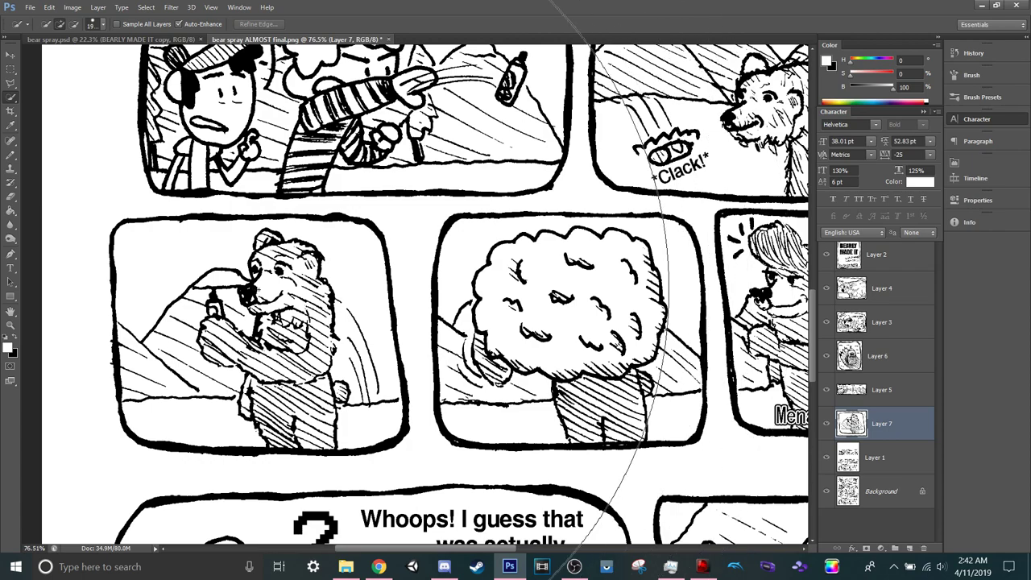
{"action": "key", "text": "bracketleft"}
{"action": "key", "text": "bracketleft"}
{"action": "key", "text": "bracketleft"}
{"action": "key", "text": "bracketleft"}
{"action": "key", "text": "bracketleft"}
{"action": "key", "text": "bracketleft"}
{"action": "key", "text": "bracketleft"}
{"action": "mouse_move", "coordinate": [260, 301]}
{"action": "left_mouse_down"}
{"action": "mouse_move", "coordinate": [303, 353]}
{"action": "mouse_move", "coordinate": [325, 324]}
{"action": "left_mouse_up"}
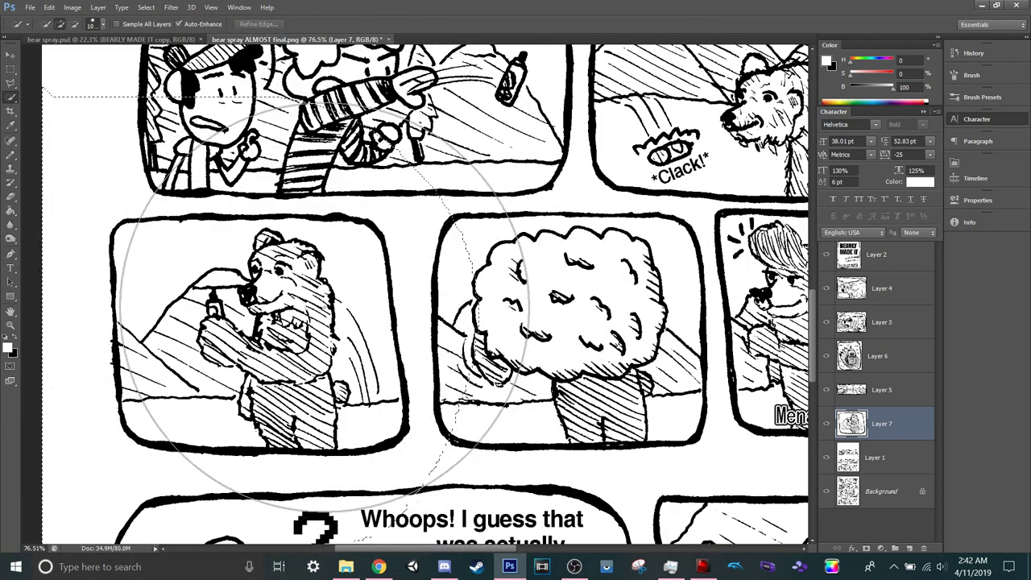
Paint the original bear panel white on Layer 1 with the 800 px Pencil and clear the selection.
{"action": "left_click", "coordinate": [870, 457]}
{"action": "key", "text": "b"}
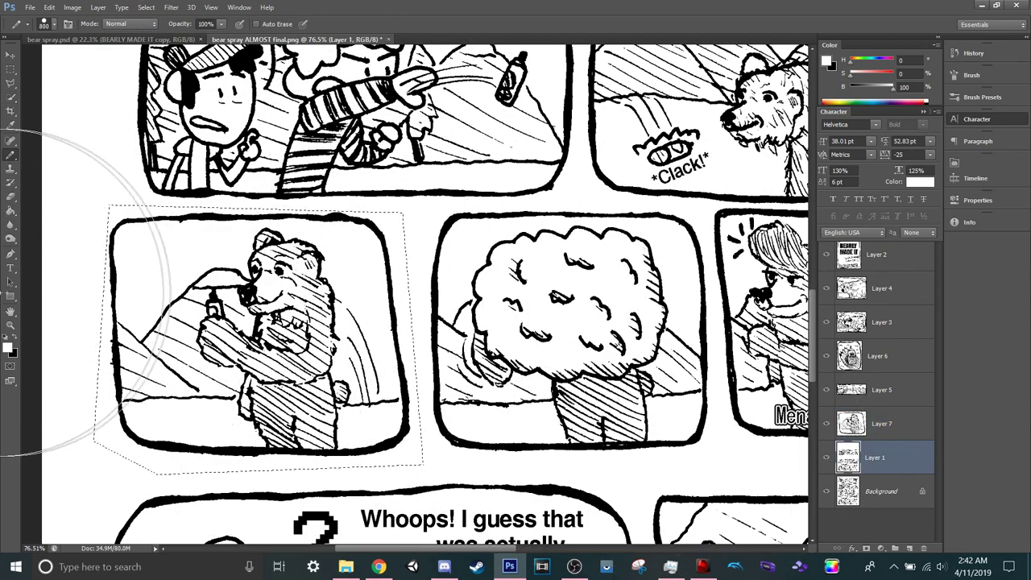
{"action": "key", "text": "ctrl+d"}
Nudge the copied bear panel on Layer 7 right, closer to the fourth row's second panel.
{"action": "left_click", "coordinate": [908, 420]}
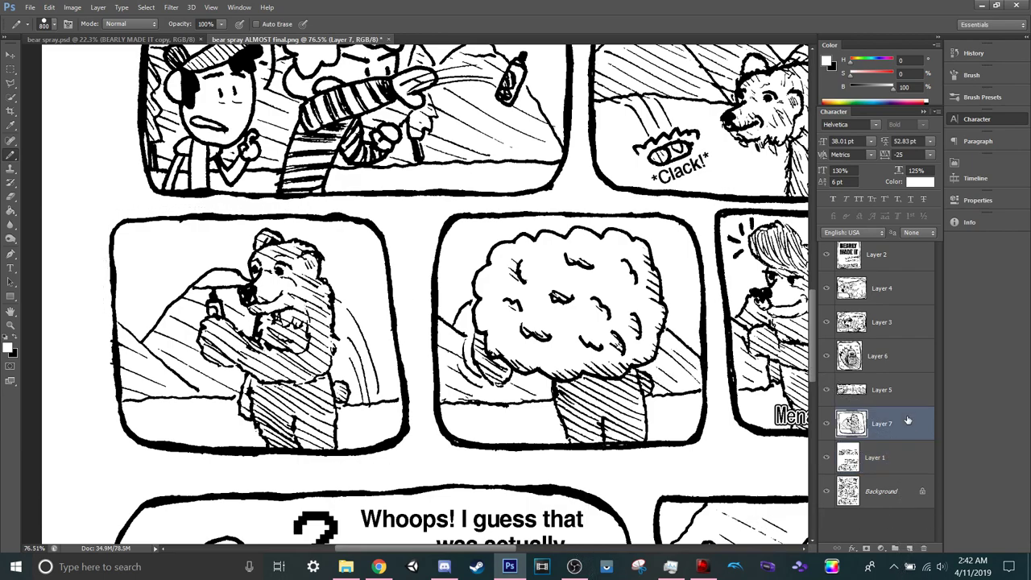
{"action": "key", "text": "w"}
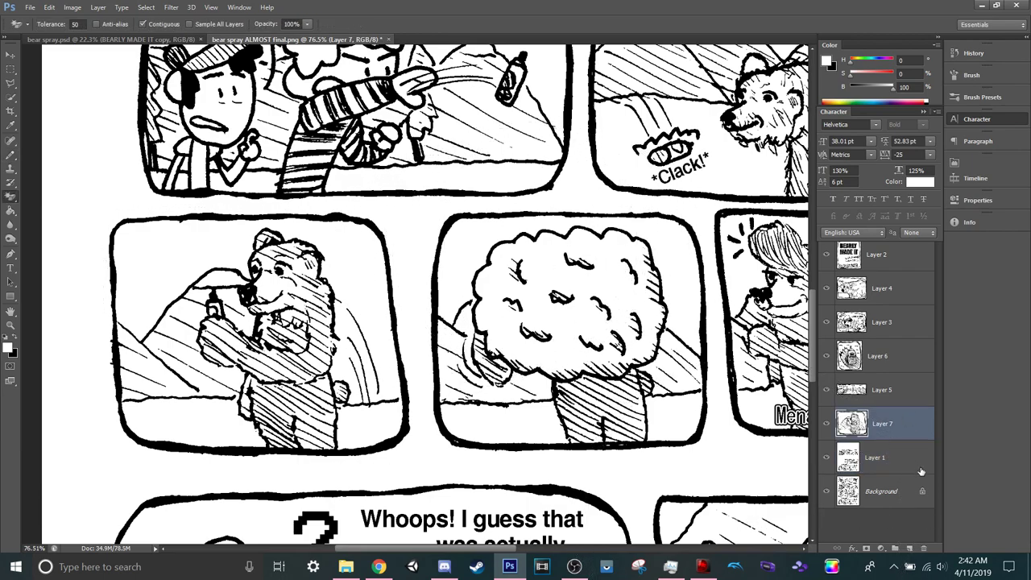
{"action": "key", "text": "v"}
{"action": "key", "text": "Right"}
{"action": "key", "text": "Right"}
{"action": "key", "text": "Right"}
{"action": "key", "text": "Right"}
{"action": "key", "text": "Right"}
{"action": "key", "text": "Right"}
{"action": "key", "text": "Right"}
{"action": "key", "text": "Right"}
{"action": "key", "text": "Right"}
{"action": "key", "text": "Right"}
{"action": "key", "text": "Right"}
{"action": "key", "text": "Right"}
{"action": "key", "text": "Right"}
{"action": "key", "text": "Right"}
{"action": "key", "text": "Right"}
{"action": "key", "text": "Right"}
{"action": "key", "text": "Right"}
{"action": "key", "text": "Right"}
{"action": "key", "text": "Right"}
{"action": "key", "text": "Right"}
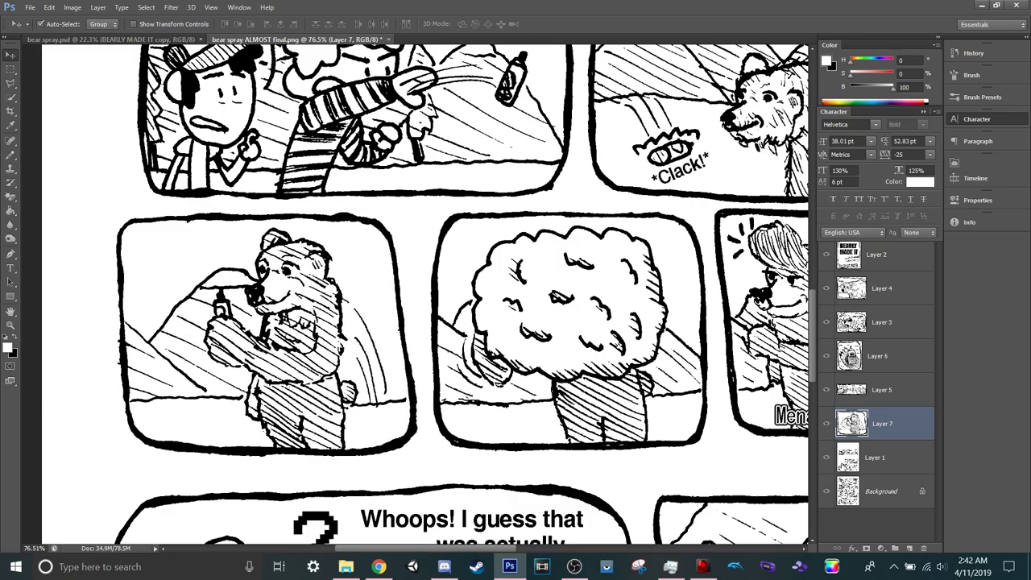
{"action": "key", "text": "Right"}
{"action": "key", "text": "Right"}
{"action": "key", "text": "Right"}
{"action": "key", "text": "Right"}
{"action": "key", "text": "Right"}
{"action": "key", "text": "Right"}
{"action": "key", "text": "Right"}
{"action": "key", "text": "Right"}
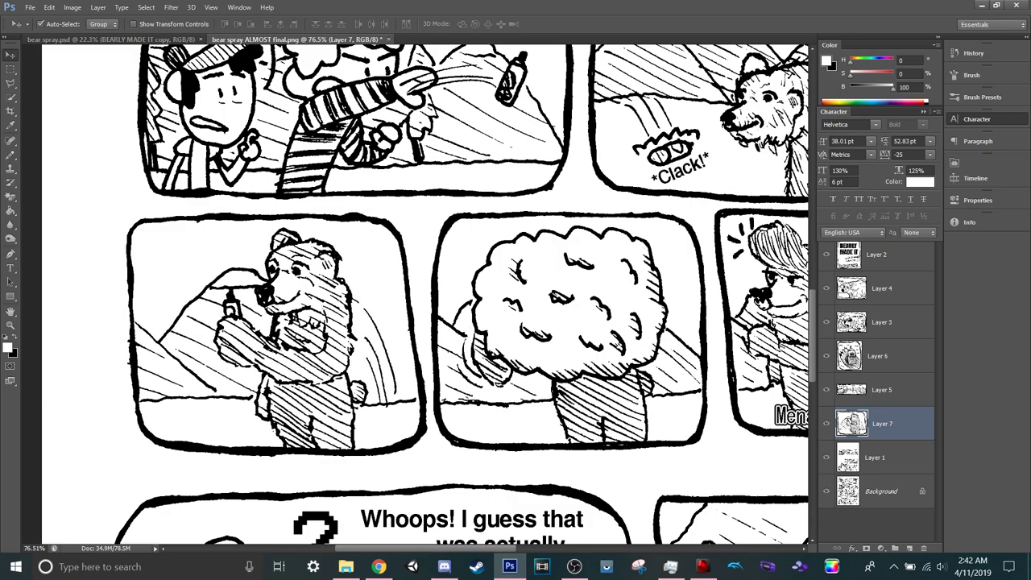
{"action": "key", "text": "Right"}
{"action": "key", "text": "Right"}
Outline the fourth row's last two panels with their speech bubbles on Layer 1 using the Polygonal Lasso and copy them to a new layer.
{"action": "key", "text": "ctrl+0"}
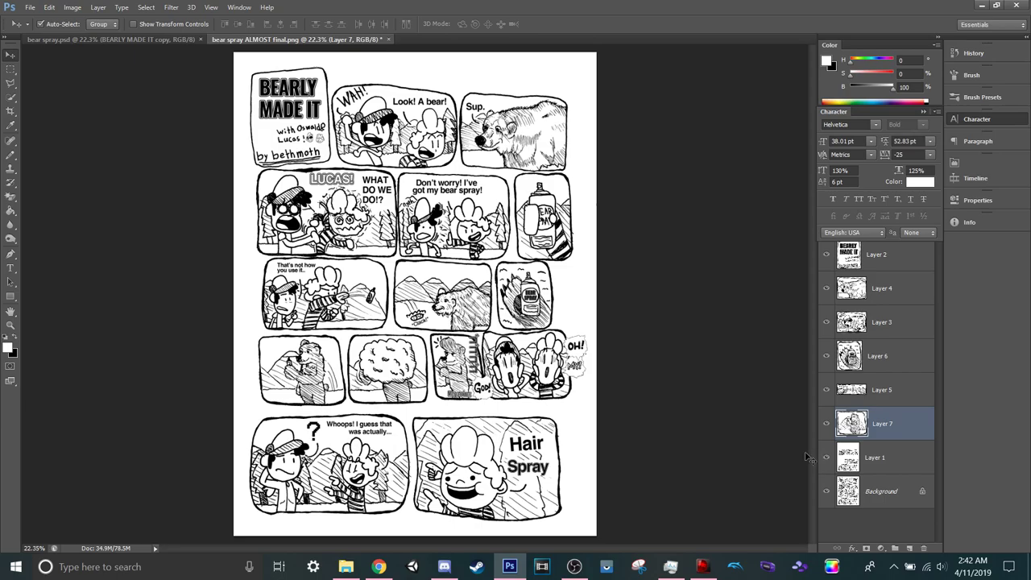
{"action": "scroll", "coordinate": [428, 393], "scroll_direction": "up", "scroll_amount": 8, "text": "alt"}
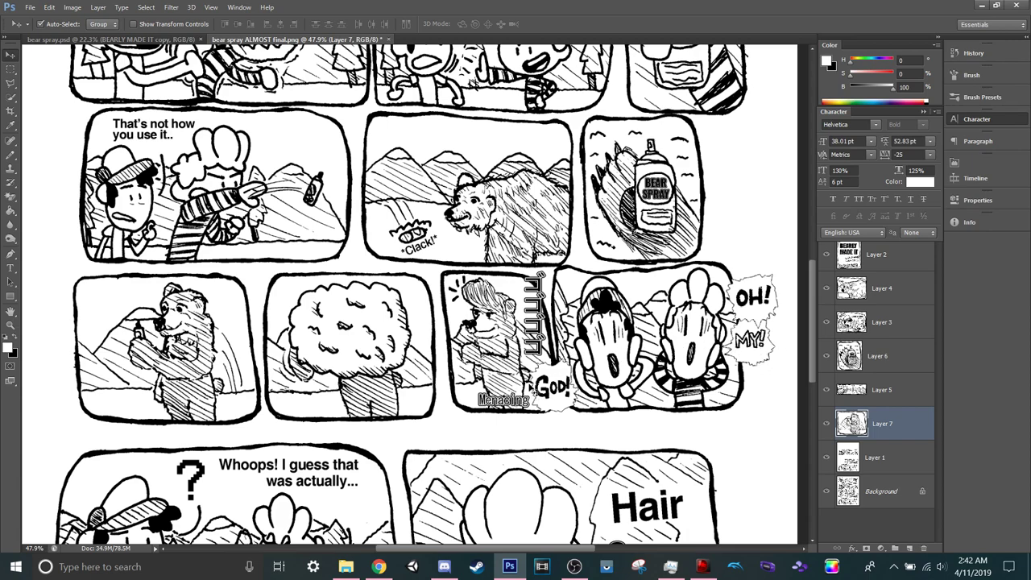
{"action": "left_click_drag", "start_coordinate": [502, 363], "coordinate": [512, 394]}
{"action": "key", "text": "ctrl+z"}
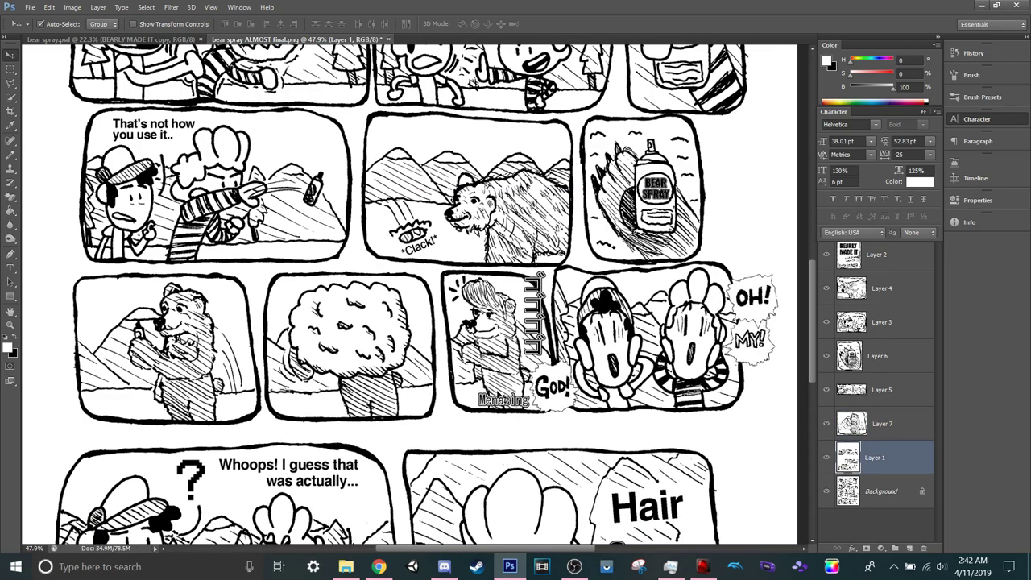
{"action": "key", "text": "l"}
{"action": "left_click", "coordinate": [446, 408]}
{"action": "left_click", "coordinate": [437, 267]}
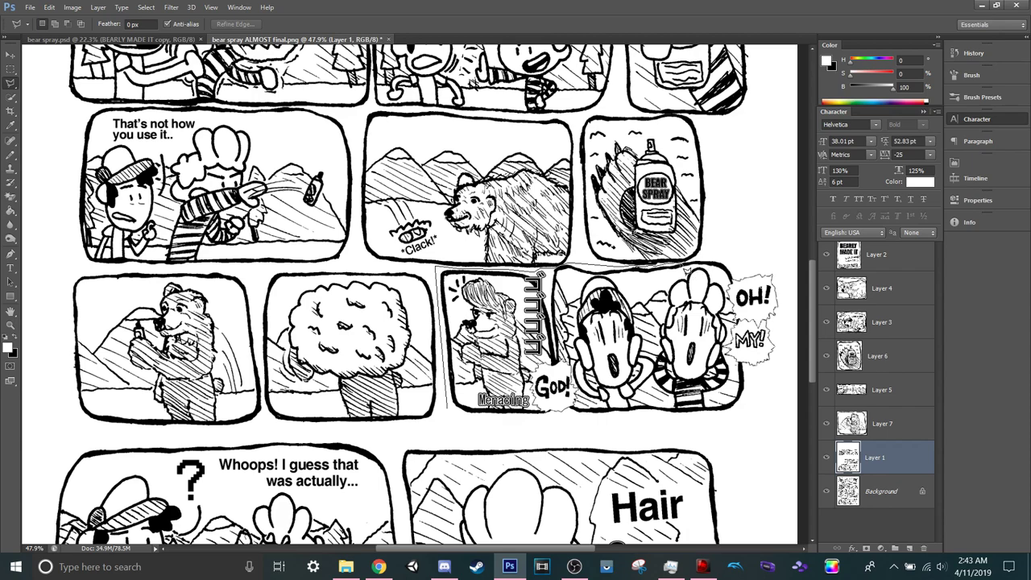
{"action": "left_click", "coordinate": [777, 250]}
{"action": "left_click", "coordinate": [784, 410]}
{"action": "left_click", "coordinate": [764, 431]}
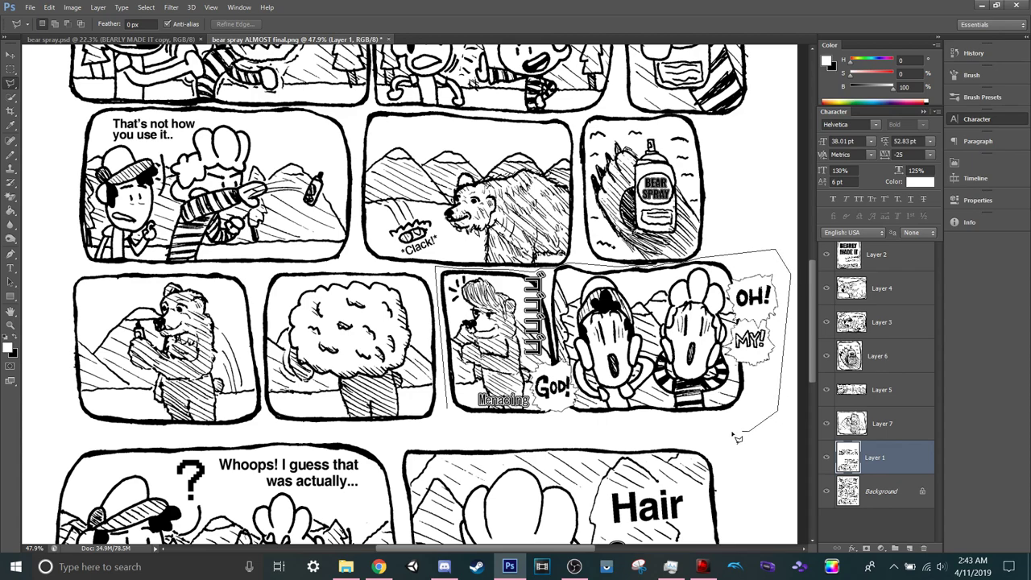
{"action": "left_click", "coordinate": [456, 414]}
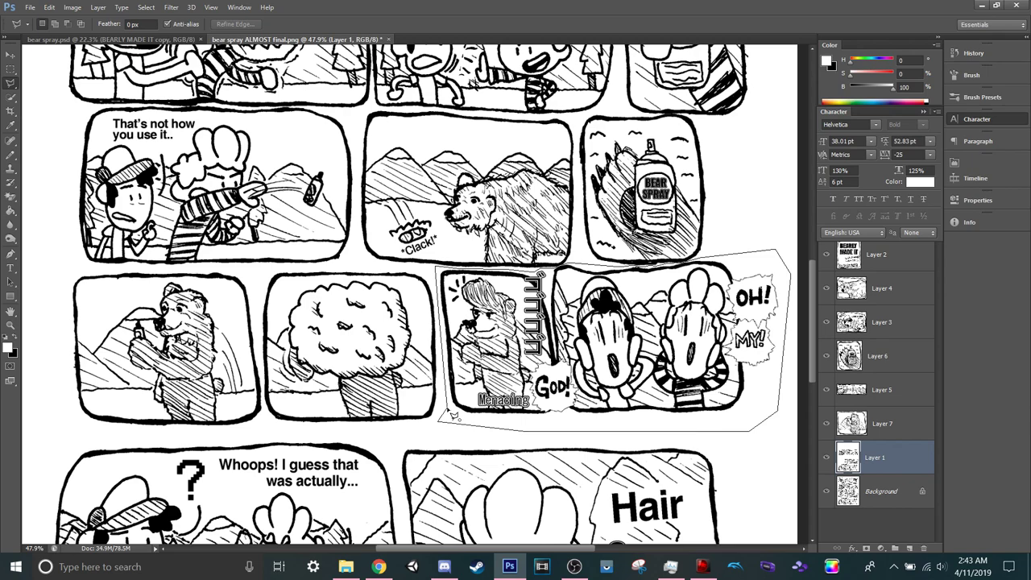
{"action": "key", "text": "ctrl+j"}
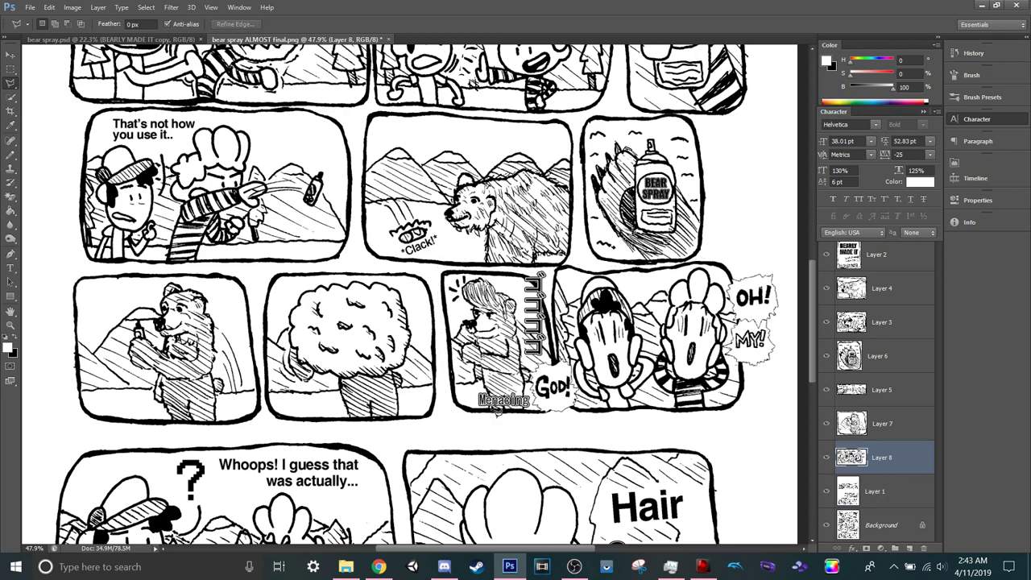
Select the area of the copied Layer 8 panels and paint their originals white on Layer 1 with the 800 px Pencil.
{"action": "key", "text": "w"}
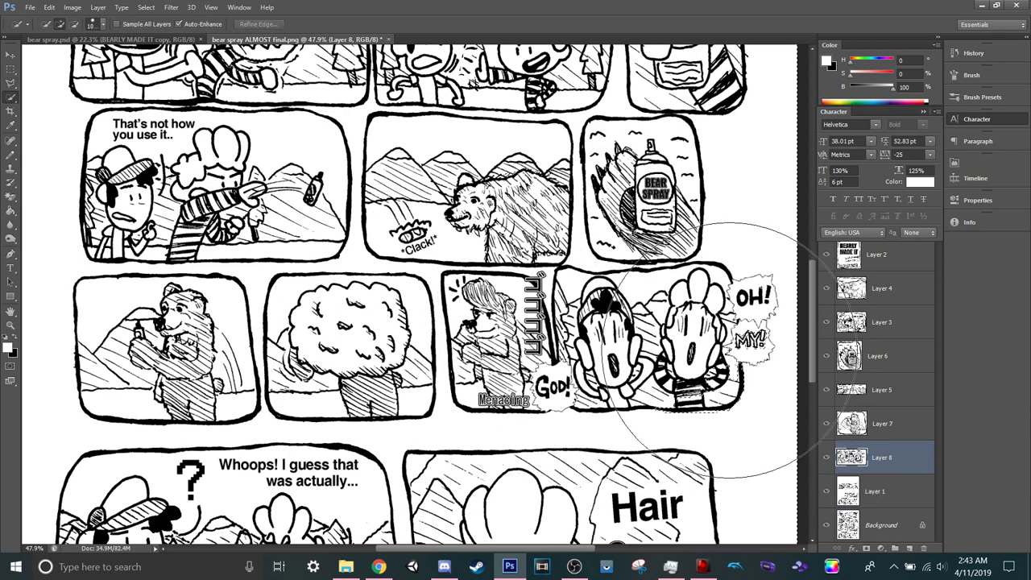
{"action": "left_click", "coordinate": [865, 492]}
{"action": "key", "text": "b"}
{"action": "key", "text": "b"}
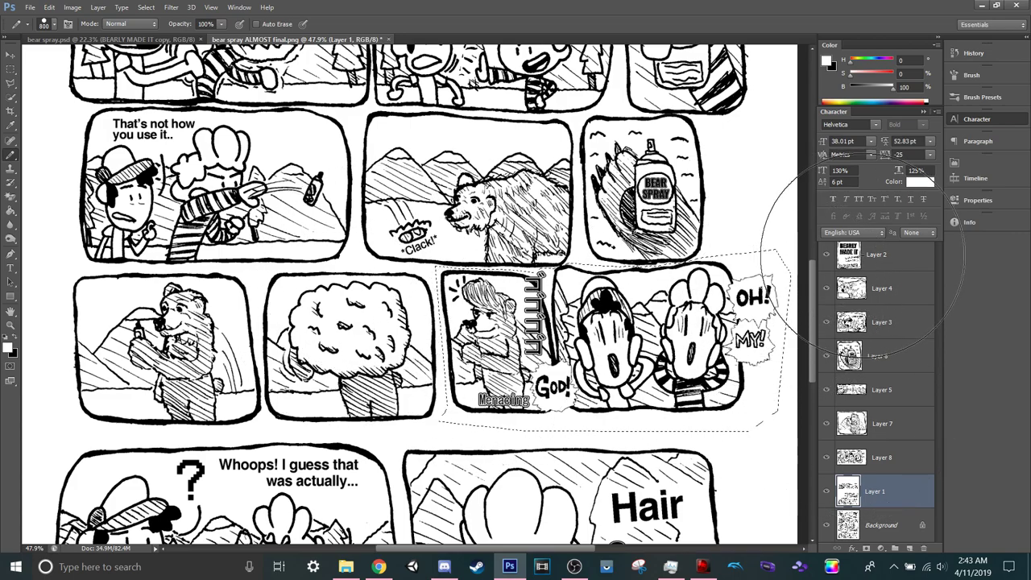
{"action": "key", "text": "ctrl+d"}
{"action": "left_click", "coordinate": [876, 454]}
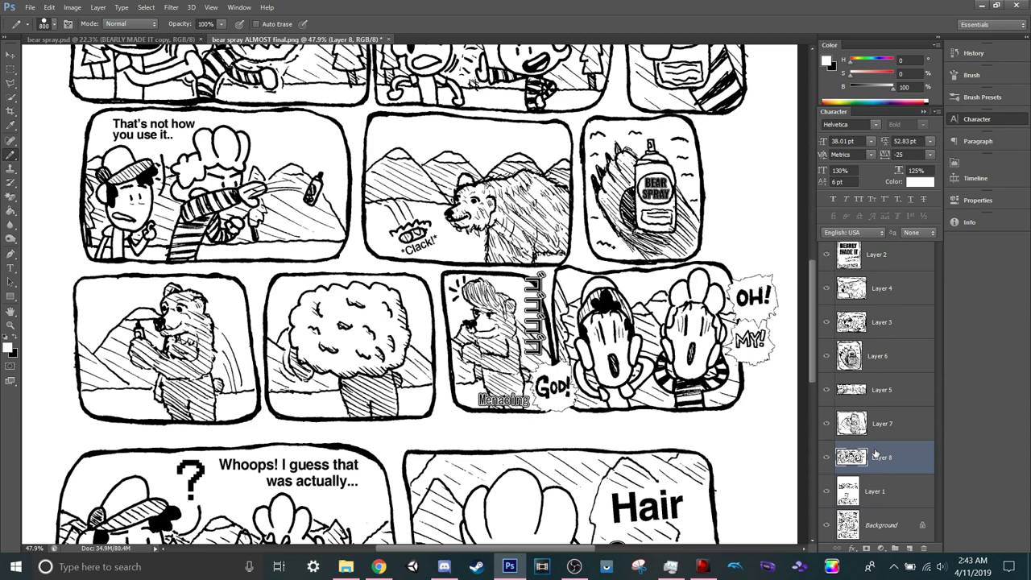
Nudge the Layer 8 panels left and down so they sit beside the fourth row's second panel, level with the row.
{"action": "key", "text": "v"}
{"action": "key", "text": "Left"}
{"action": "key", "text": "Left"}
{"action": "key", "text": "Left"}
{"action": "key", "text": "Left"}
{"action": "key", "text": "Left"}
{"action": "key", "text": "Left"}
{"action": "key", "text": "Left"}
{"action": "key", "text": "Left"}
{"action": "key", "text": "Down"}
{"action": "key", "text": "Down"}
{"action": "key", "text": "Down"}
{"action": "key", "text": "Down"}
{"action": "key", "text": "Down"}
{"action": "key", "text": "Down"}
{"action": "key", "text": "Down"}
{"action": "key", "text": "Down"}
{"action": "key", "text": "Down"}
{"action": "key", "text": "Down"}
{"action": "key", "text": "Down"}
{"action": "key", "text": "Down"}
{"action": "key", "text": "Down"}
{"action": "key", "text": "Down"}
{"action": "key", "text": "Down"}
{"action": "key", "text": "Down"}
{"action": "key", "text": "Down"}
{"action": "key", "text": "Down"}
{"action": "key", "text": "Down"}
{"action": "key", "text": "Down"}
{"action": "key", "text": "Down"}
{"action": "key", "text": "Down"}
{"action": "key", "text": "Down"}
{"action": "key", "text": "Down"}
{"action": "key", "text": "Down"}
{"action": "key", "text": "Down"}
{"action": "key", "text": "Down"}
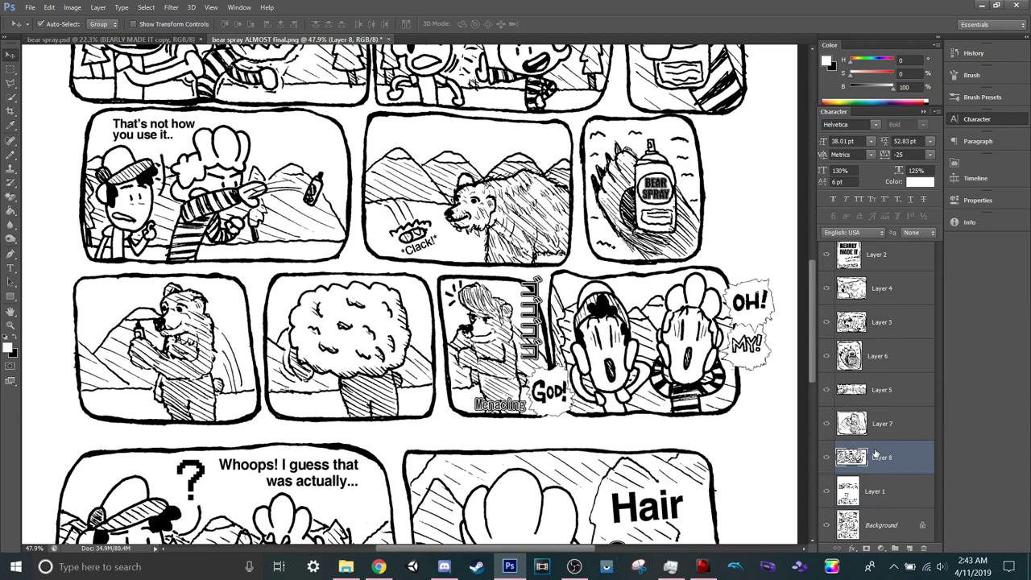
{"action": "key", "text": "Up"}
{"action": "key", "text": "Up"}
{"action": "key", "text": "Up"}
{"action": "key", "text": "Up"}
{"action": "key", "text": "Up"}
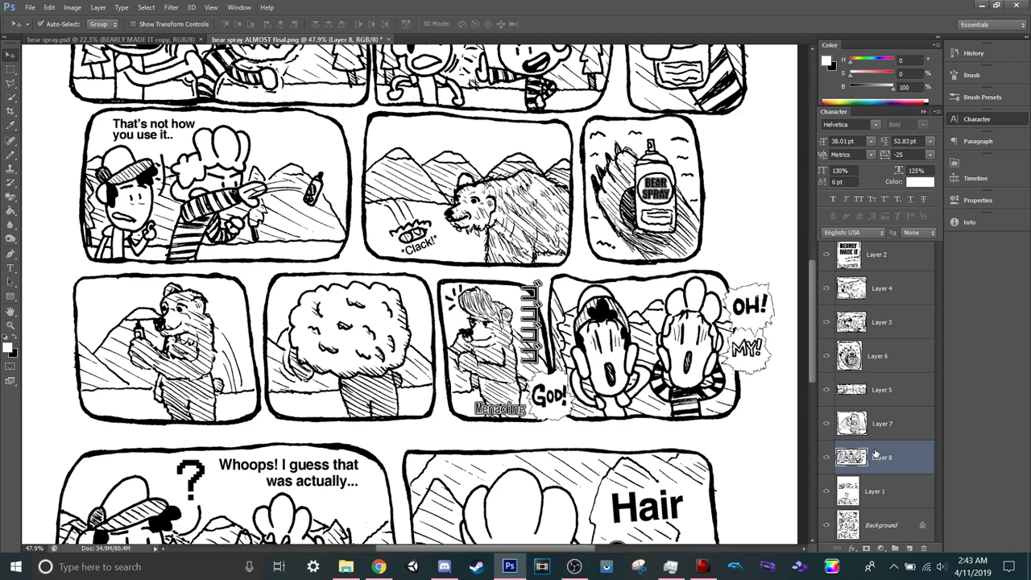
{"action": "key", "text": "Left"}
{"action": "key", "text": "Left"}
{"action": "key", "text": "g"}
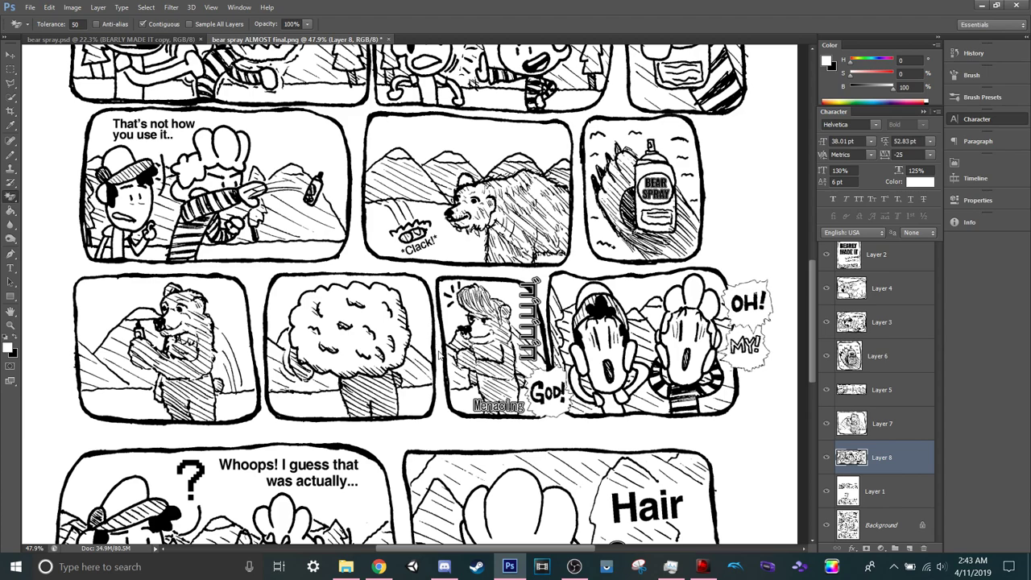
{"action": "key", "text": "v"}
{"action": "key", "text": "Down"}
{"action": "key", "text": "Down"}
{"action": "key", "text": "Down"}
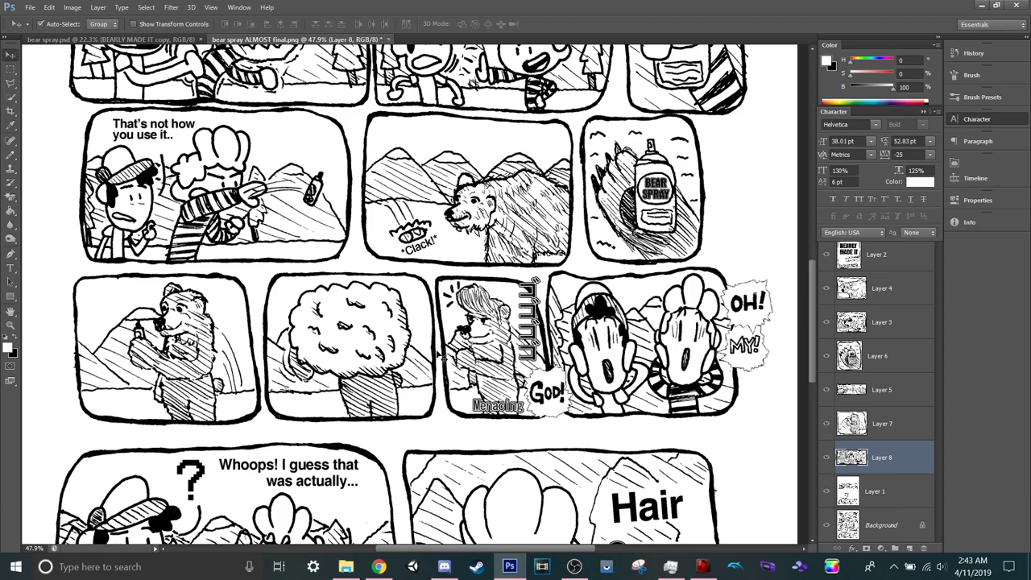
{"action": "key", "text": "Down"}
{"action": "key", "text": "Down"}
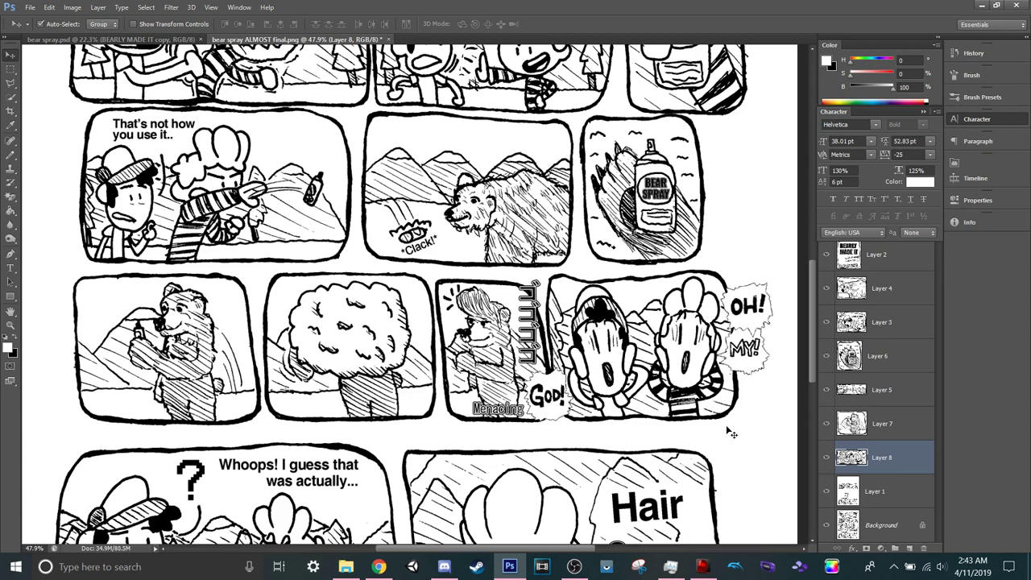
Select Layer 7 together with Layer 8 and nudge both up slightly.
{"action": "left_click", "coordinate": [882, 423], "text": "shift"}
{"action": "key", "text": "Up"}
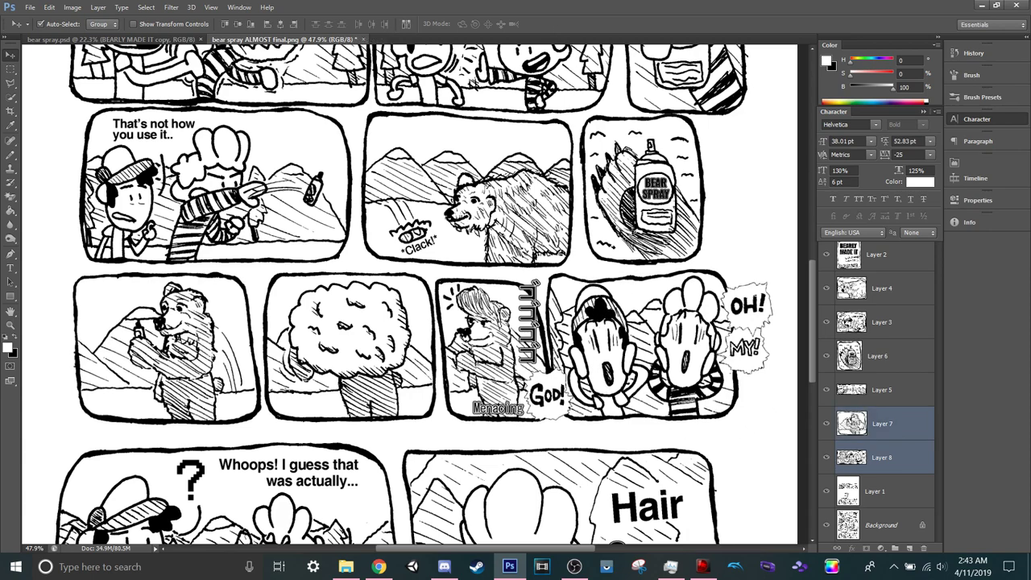
{"action": "key", "text": "Up"}
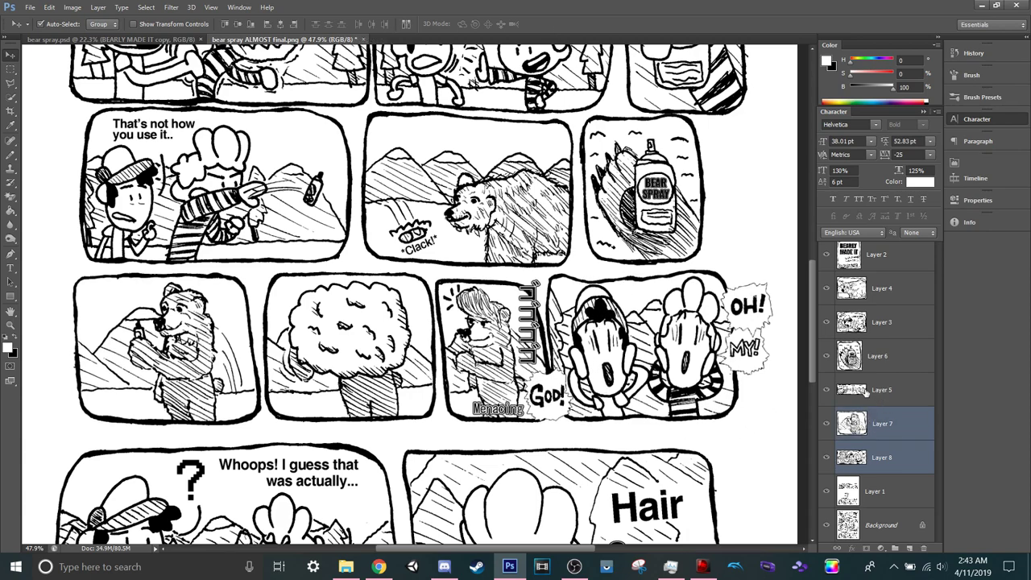
Outline the fourth row's second panel, with the spray cloud, on Layer 1 using the Polygonal Lasso and copy it to a new layer.
{"action": "left_click", "coordinate": [875, 490], "text": "shift"}
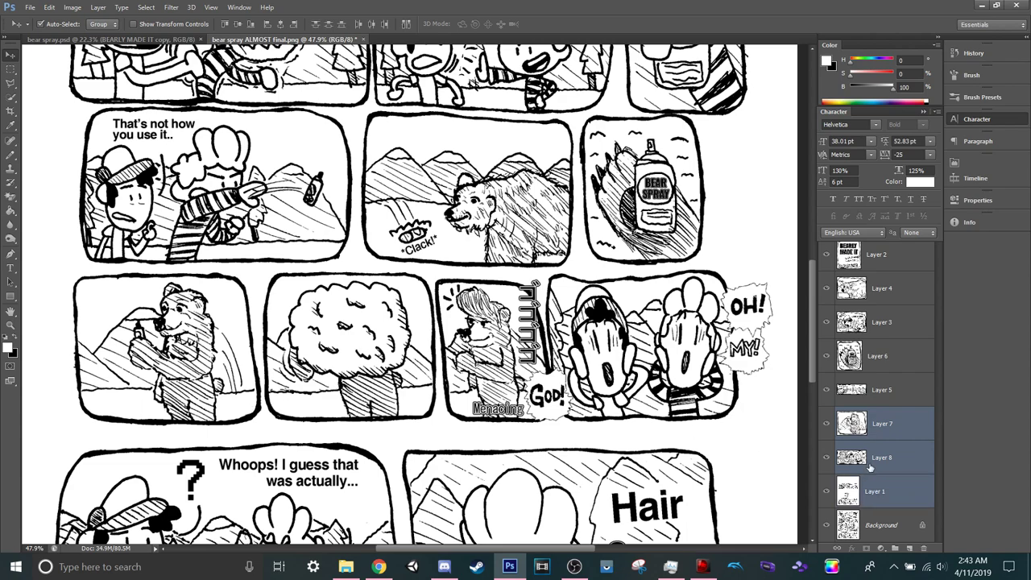
{"action": "left_click", "coordinate": [898, 497]}
{"action": "key", "text": "m"}
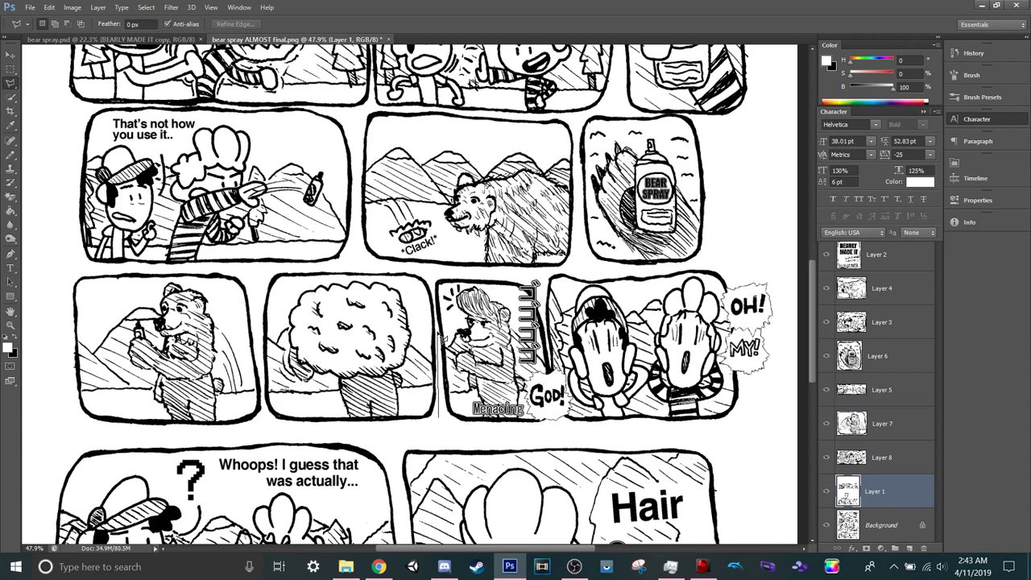
{"action": "mouse_move", "coordinate": [441, 327]}
{"action": "left_mouse_down"}
{"action": "mouse_move", "coordinate": [421, 272]}
{"action": "mouse_move", "coordinate": [362, 266]}
{"action": "mouse_move", "coordinate": [274, 268]}
{"action": "mouse_move", "coordinate": [291, 275]}
{"action": "mouse_move", "coordinate": [265, 282]}
{"action": "mouse_move", "coordinate": [268, 318]}
{"action": "left_mouse_up"}
{"action": "mouse_move", "coordinate": [263, 342]}
{"action": "left_mouse_down"}
{"action": "mouse_move", "coordinate": [271, 429]}
{"action": "mouse_move", "coordinate": [338, 459]}
{"action": "mouse_move", "coordinate": [431, 445]}
{"action": "mouse_move", "coordinate": [443, 428]}
{"action": "left_mouse_up"}
{"action": "key", "text": "ctrl+j"}
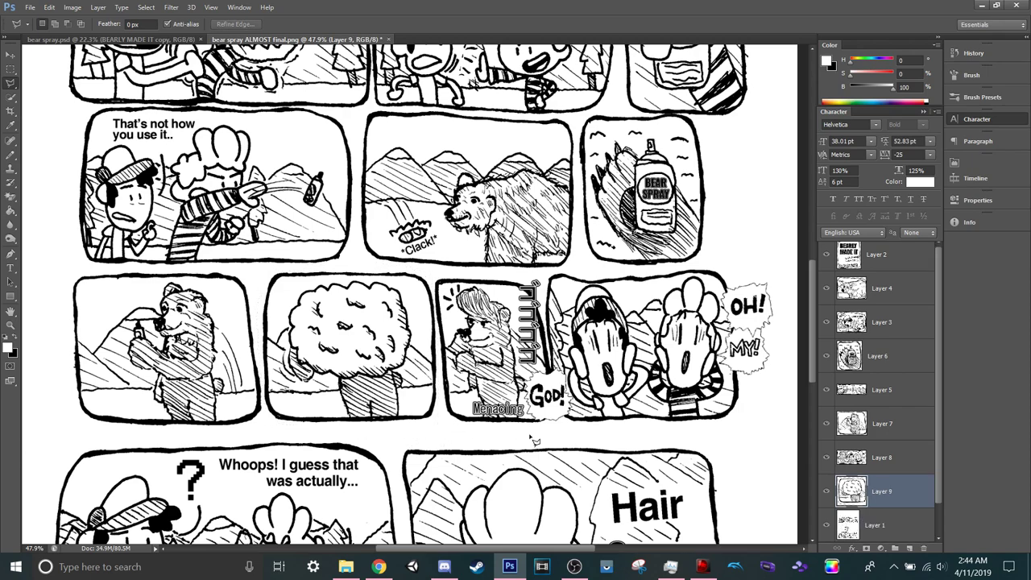
Select the copied cloud panel's area and copy it to another new layer.
{"action": "key", "text": "w"}
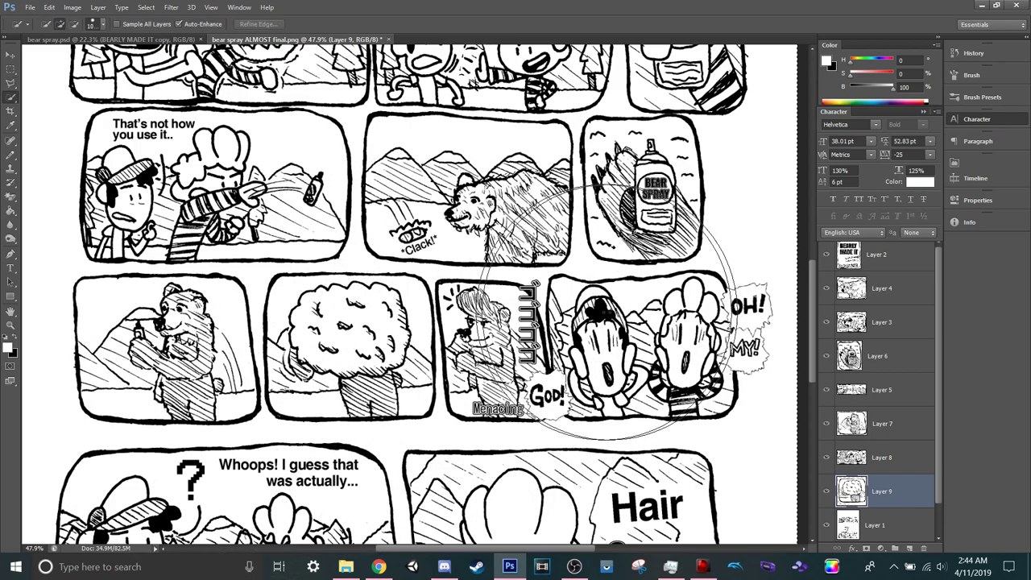
{"action": "left_click", "coordinate": [886, 523]}
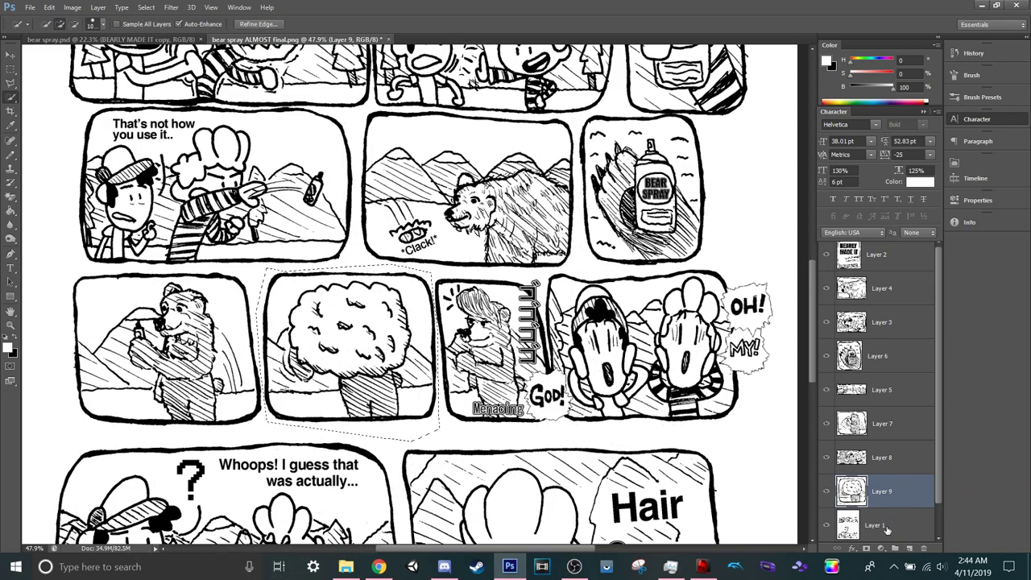
{"action": "key", "text": "ctrl+j"}
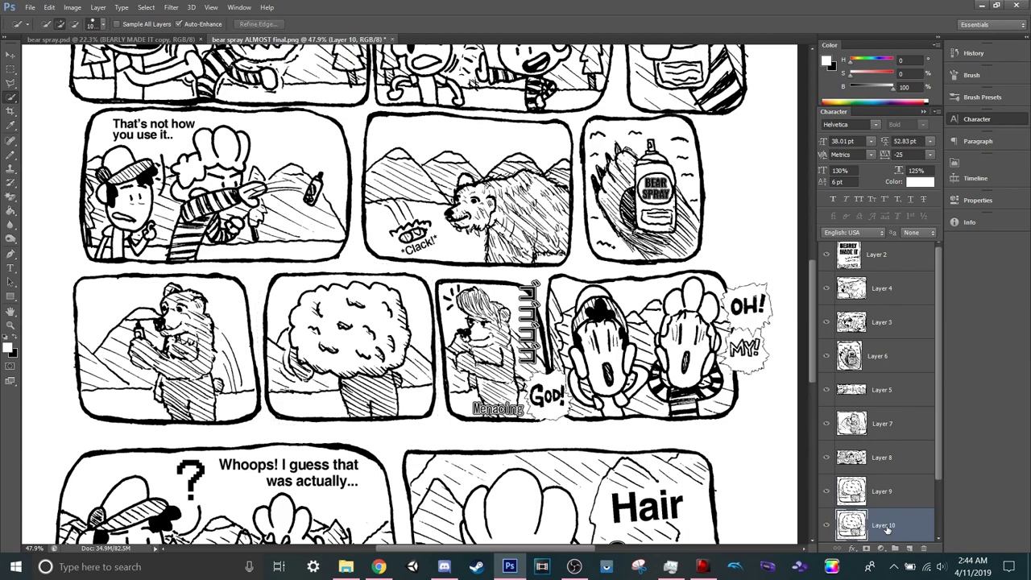
Select the area of the Layer 9 cloud panel, paint its original white on Layer 1 with the 800 px Pencil, and clear the selection.
{"action": "left_click", "coordinate": [882, 491]}
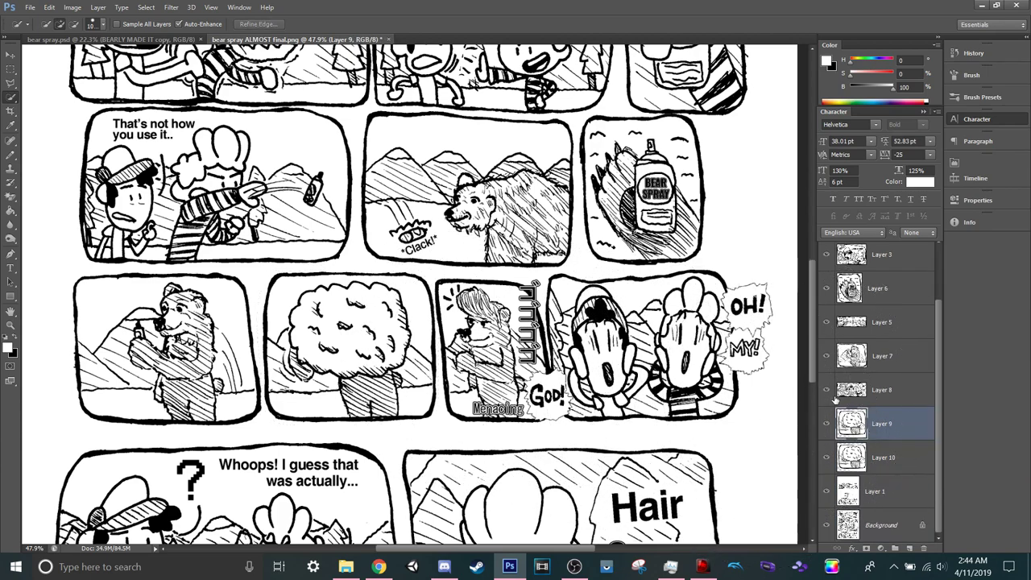
{"action": "left_click", "coordinate": [378, 333]}
{"action": "mouse_move", "coordinate": [487, 355]}
{"action": "left_mouse_down"}
{"action": "mouse_move", "coordinate": [414, 406]}
{"action": "mouse_move", "coordinate": [387, 379]}
{"action": "left_mouse_up"}
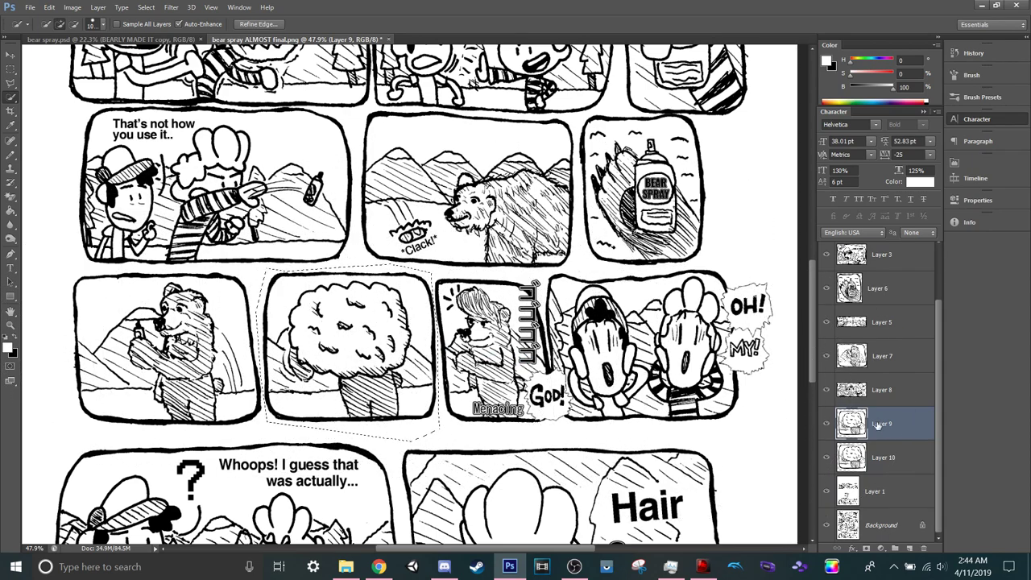
{"action": "left_click", "coordinate": [877, 489]}
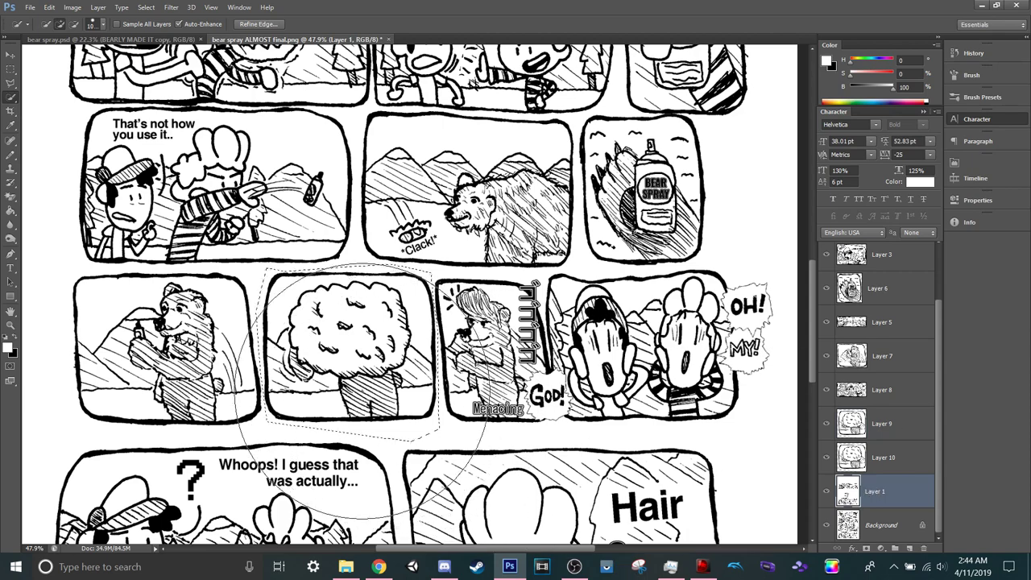
{"action": "key", "text": "b"}
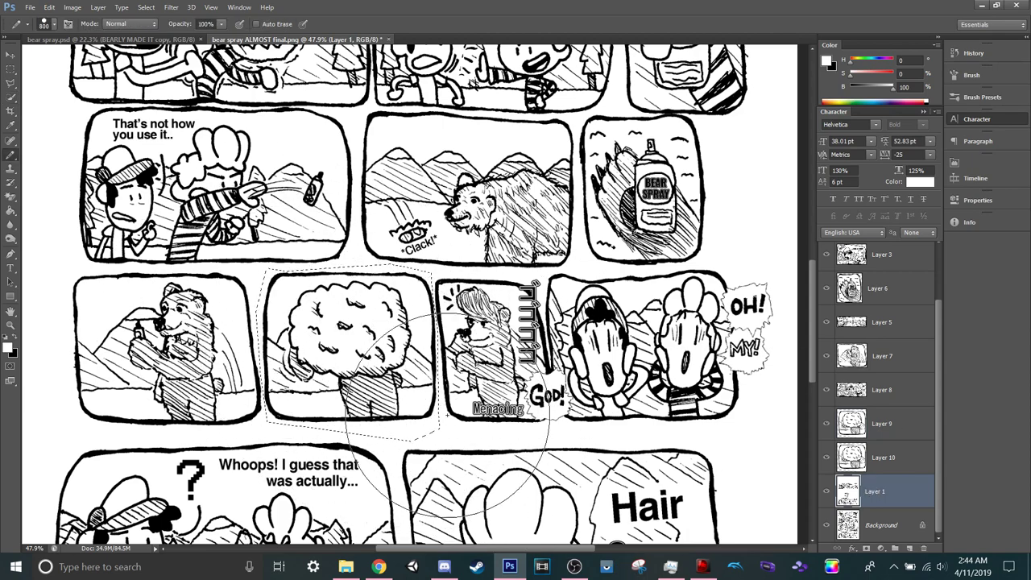
{"action": "key", "text": "ctrl+d"}
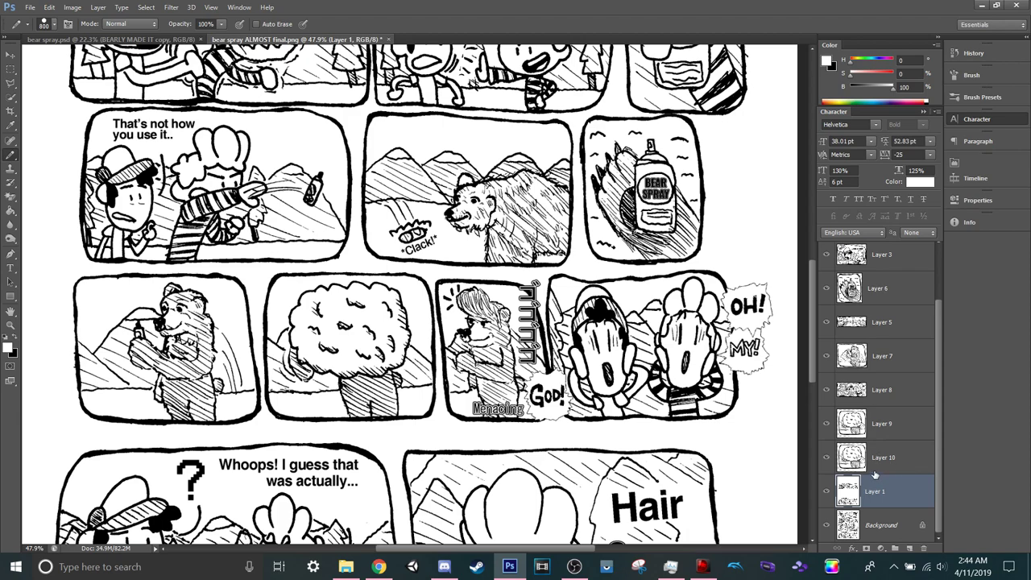
Compare the two cloud panel copies by toggling their visibility and delete the duplicate Layer 9.
{"action": "left_click", "coordinate": [826, 424]}
{"action": "left_click", "coordinate": [825, 424]}
{"action": "left_click", "coordinate": [826, 423]}
{"action": "left_click", "coordinate": [826, 457]}
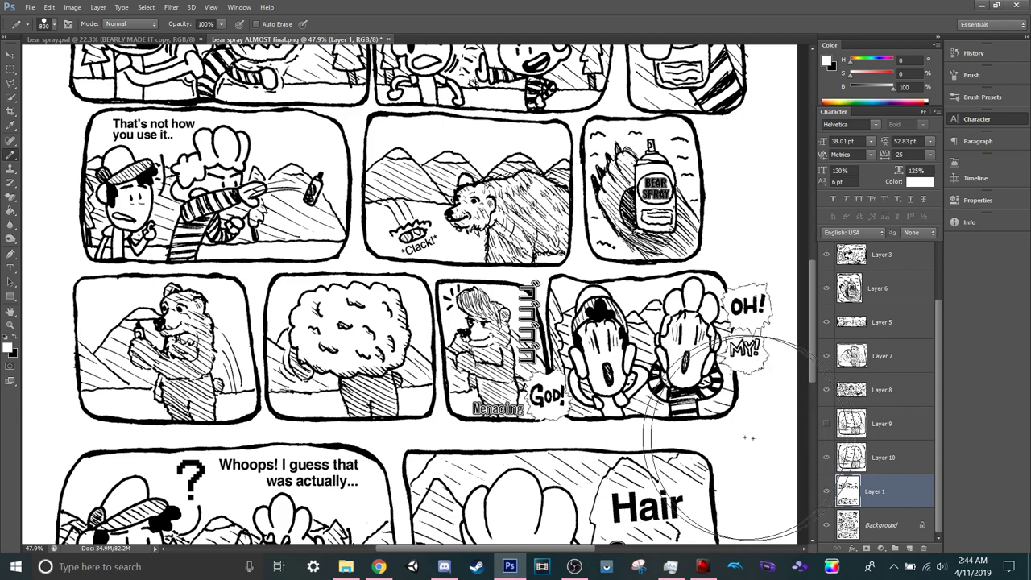
{"action": "left_click", "coordinate": [827, 457]}
{"action": "left_click", "coordinate": [826, 456]}
{"action": "left_click", "coordinate": [866, 462]}
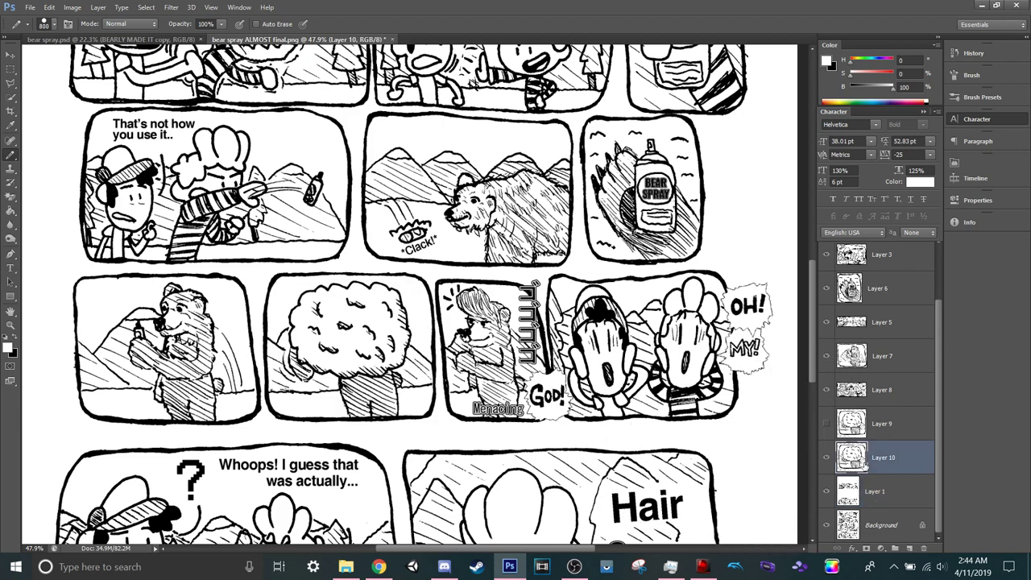
{"action": "left_click", "coordinate": [894, 417]}
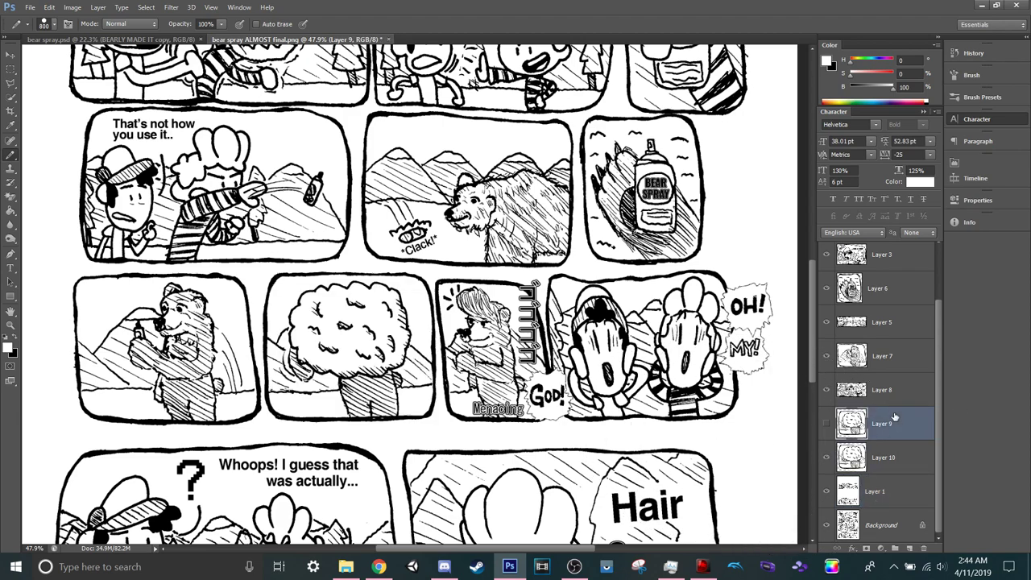
{"action": "key", "text": "Delete"}
{"action": "key", "text": "e"}
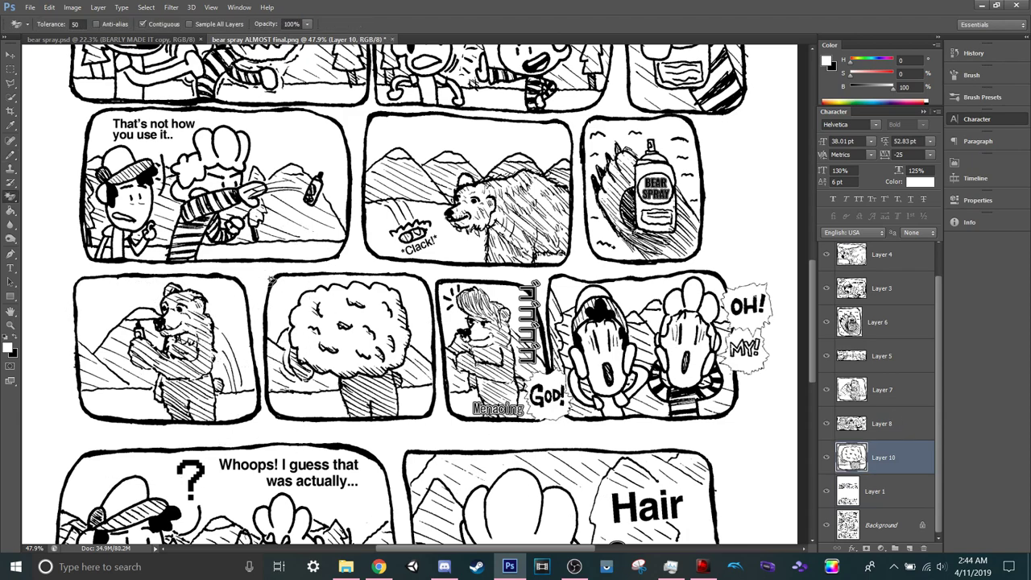
Nudge the fourth row's Layers 7, 8 and 10 up together toward the third row, and Layer 8 slightly left.
{"action": "key", "text": "v"}
{"action": "left_click", "coordinate": [233, 356]}
{"action": "left_click", "coordinate": [428, 364], "text": "shift"}
{"action": "left_click", "coordinate": [534, 364], "text": "shift"}
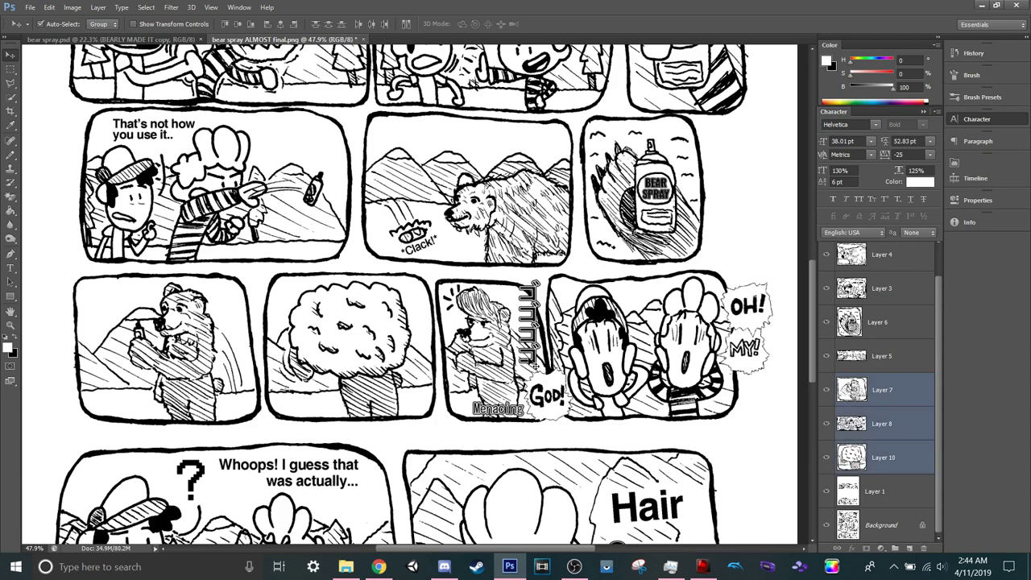
{"action": "key", "text": "Up"}
{"action": "key", "text": "Up"}
{"action": "key", "text": "Up"}
{"action": "key", "text": "Up"}
{"action": "key", "text": "Up"}
{"action": "key", "text": "Up"}
{"action": "key", "text": "Up"}
{"action": "key", "text": "Up"}
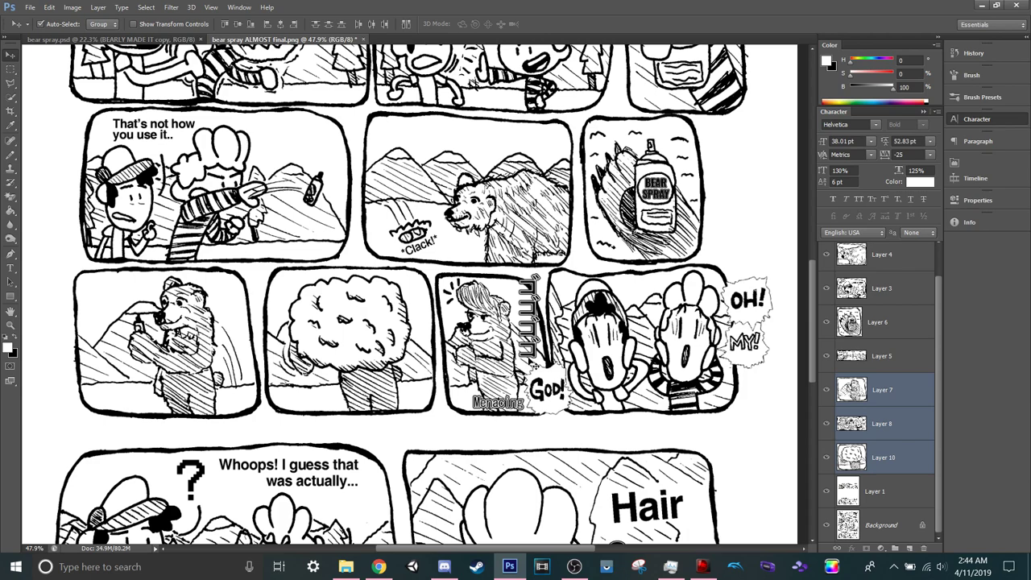
{"action": "left_click", "coordinate": [904, 439]}
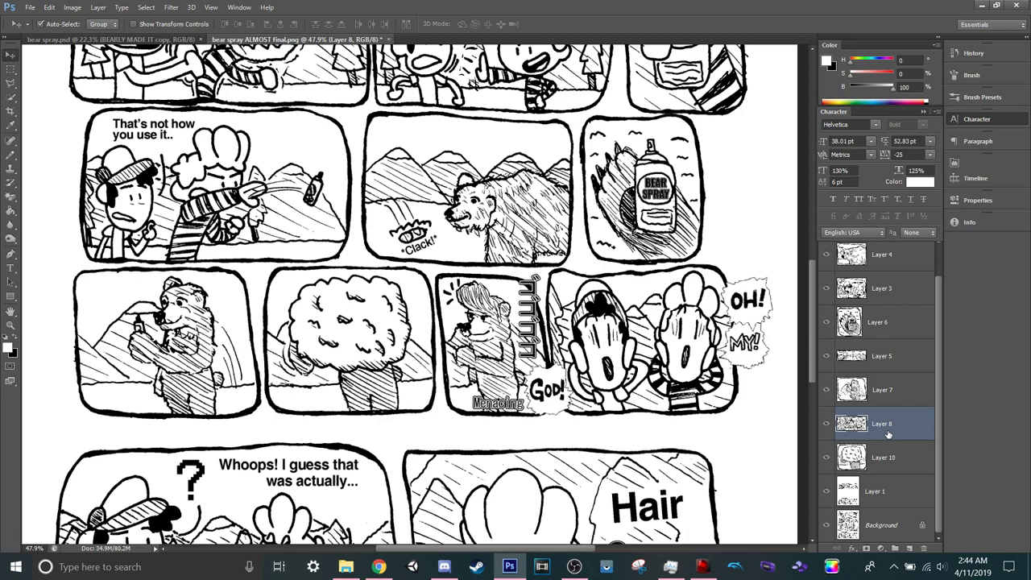
{"action": "key", "text": "Left"}
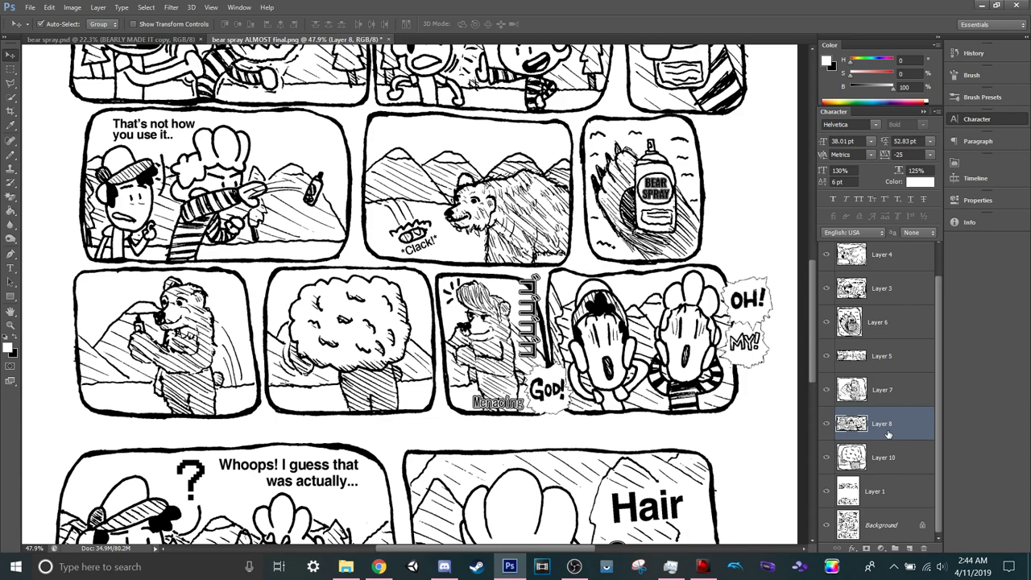
Select Layers 7, 8 and 10 together and nudge the whole fourth row down slightly.
{"action": "left_click", "coordinate": [887, 462]}
{"action": "left_click", "coordinate": [889, 402], "text": "shift"}
{"action": "key", "text": "Down"}
{"action": "key", "text": "Down"}
{"action": "key", "text": "Down"}
{"action": "key", "text": "Down"}
{"action": "key", "text": "Down"}
{"action": "key", "text": "Down"}
{"action": "key", "text": "Down"}
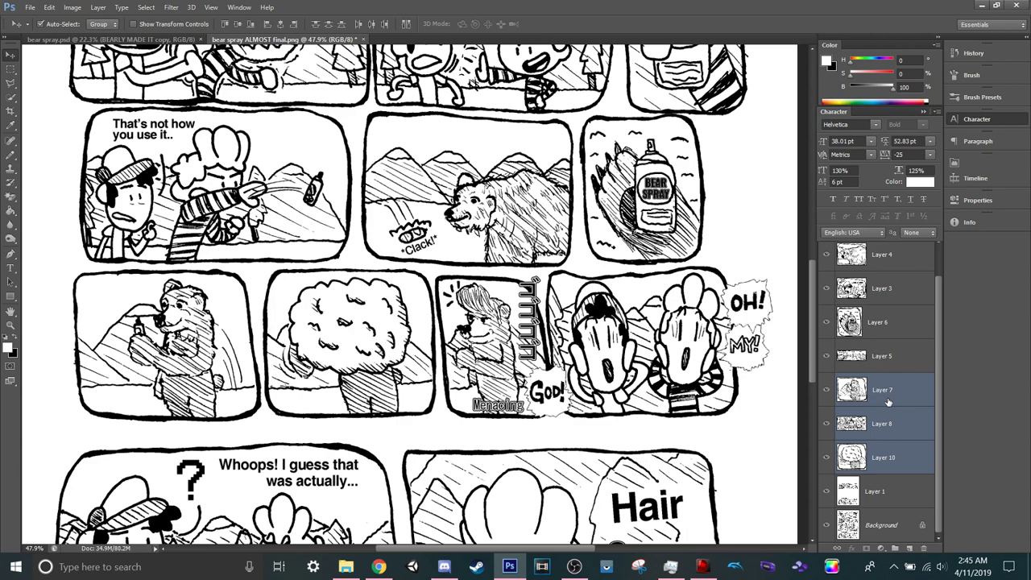
Move Layer 10 above Layer 8 in the stack and nudge Layers 7 and 10 up and left together.
{"action": "left_click", "coordinate": [889, 402]}
{"action": "left_click_drag", "start_coordinate": [883, 462], "coordinate": [889, 406]}
{"action": "left_click", "coordinate": [893, 392], "text": "shift"}
{"action": "key", "text": "Up"}
{"action": "key", "text": "Up"}
{"action": "key", "text": "Up"}
{"action": "key", "text": "Up"}
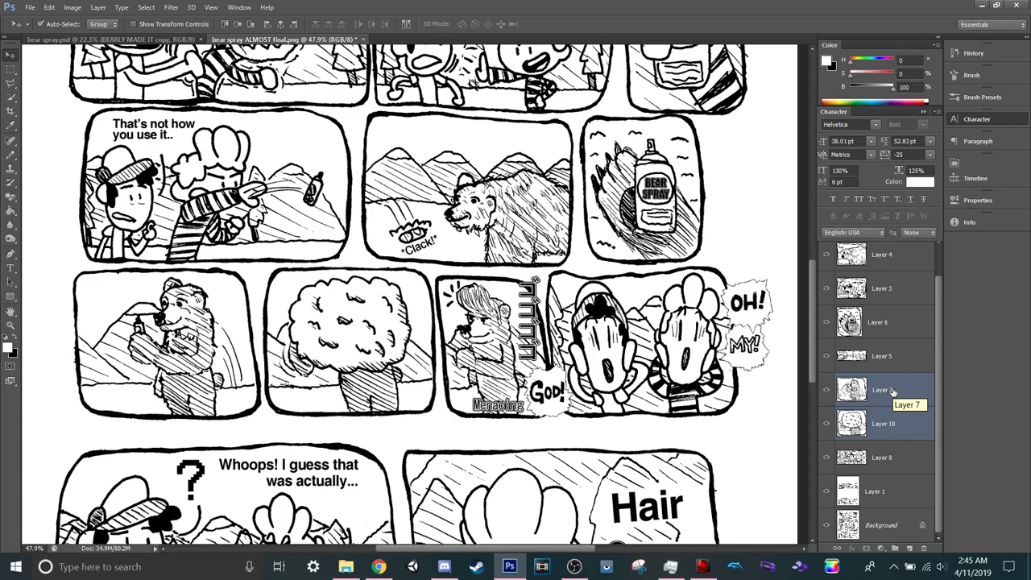
{"action": "key", "text": "Left"}
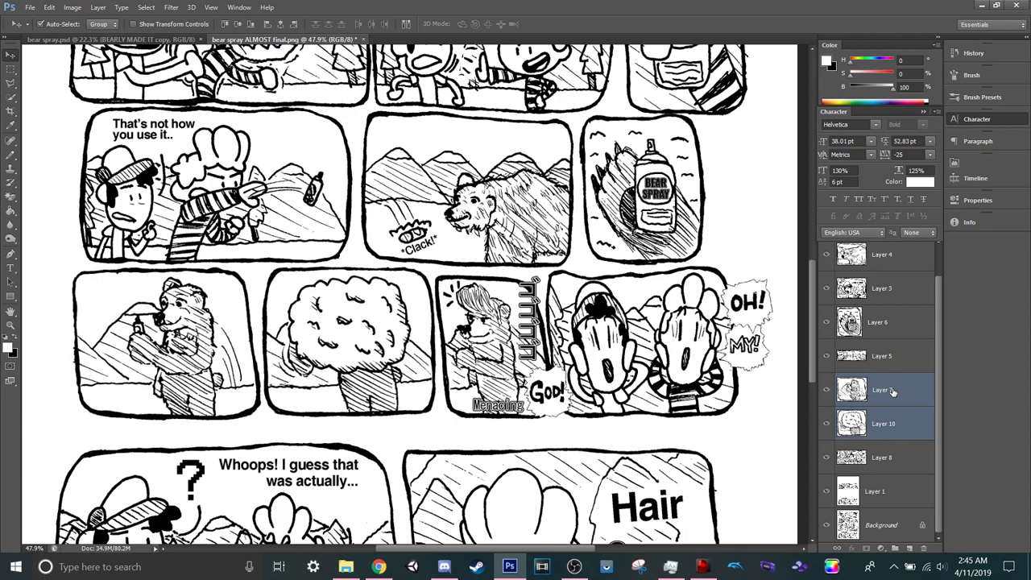
{"action": "key", "text": "Left"}
{"action": "key", "text": "Left"}
{"action": "key", "text": "Left"}
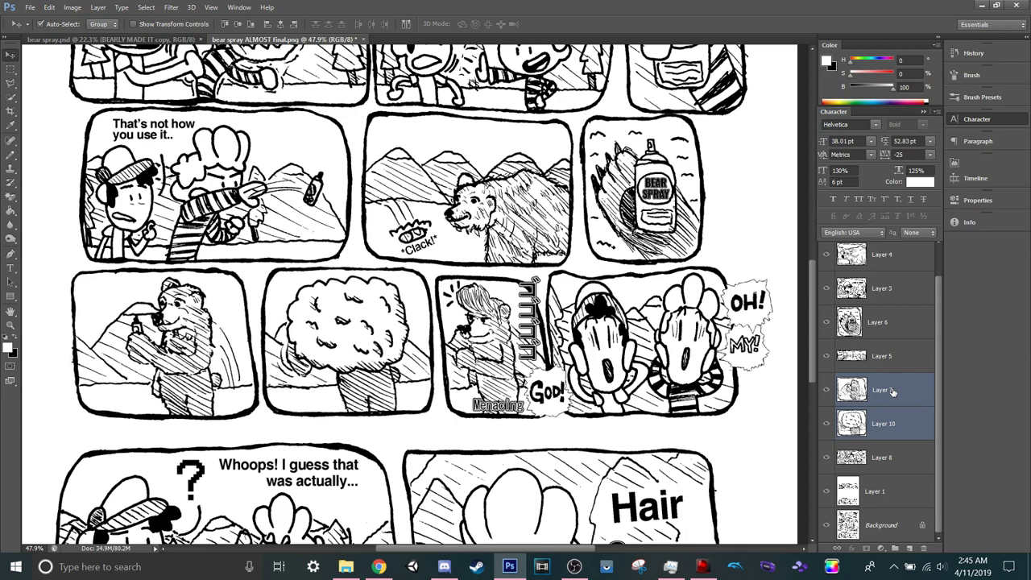
Nudge the fourth row's last two panels on Layer 8 slightly left.
{"action": "left_click", "coordinate": [611, 375]}
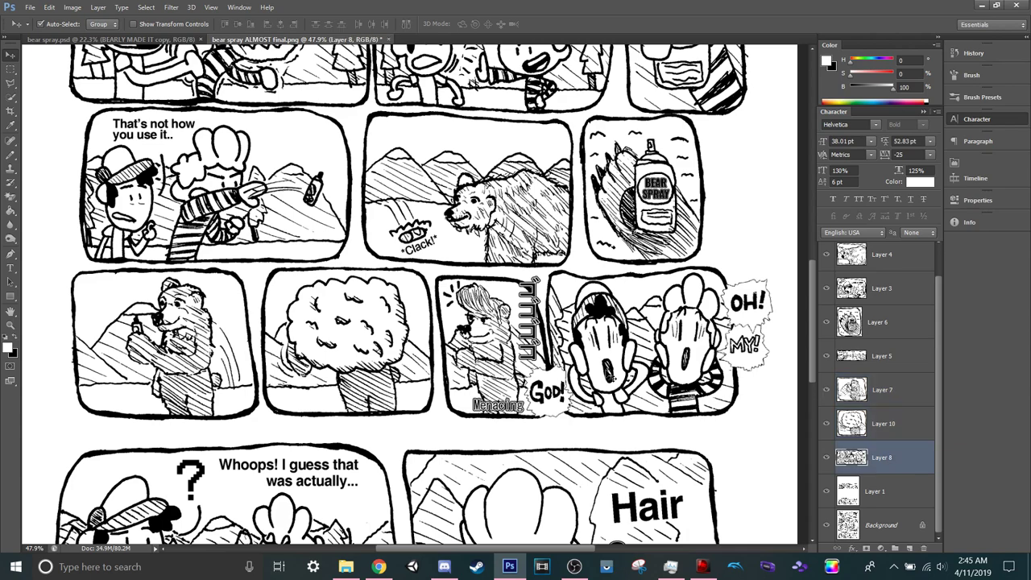
{"action": "key", "text": "Left"}
{"action": "key", "text": "Left"}
{"action": "key", "text": "Left"}
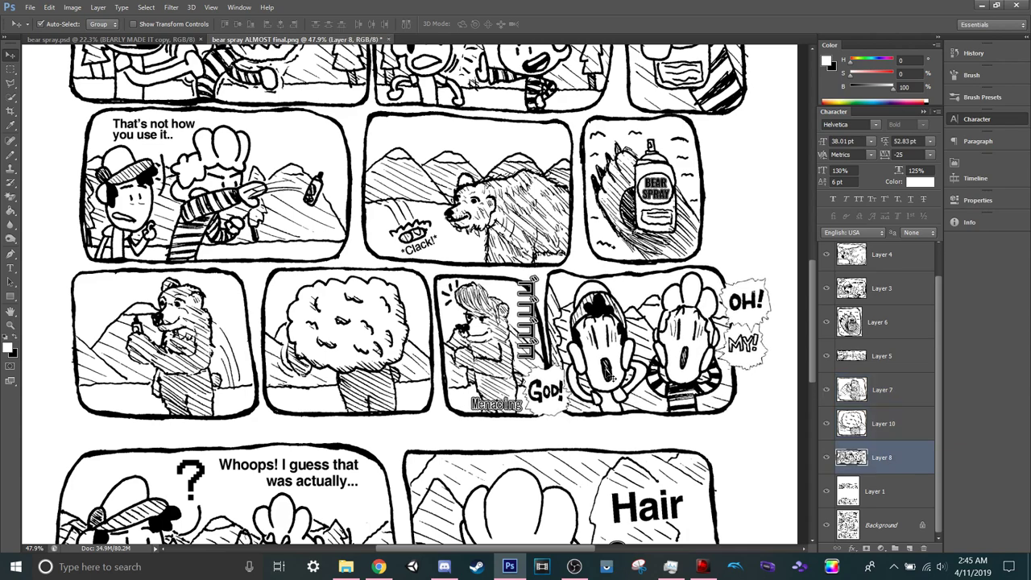
Select the last row's two panels on Layer 1 with the Polygonal Lasso and copy them to a new layer.
{"action": "scroll", "coordinate": [611, 376], "scroll_direction": "down", "scroll_amount": 5}
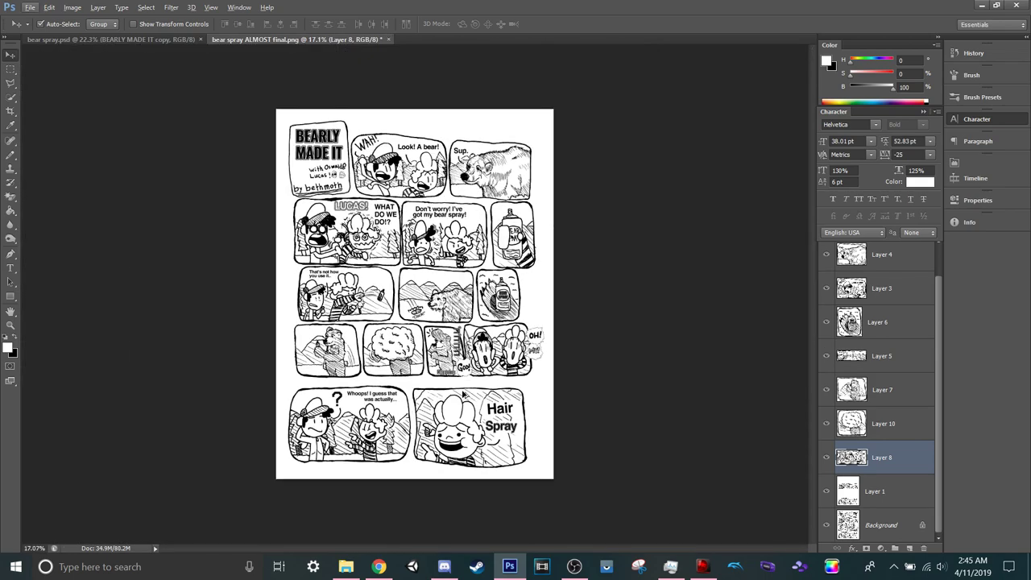
{"action": "scroll", "coordinate": [389, 442], "scroll_direction": "up", "scroll_amount": 4}
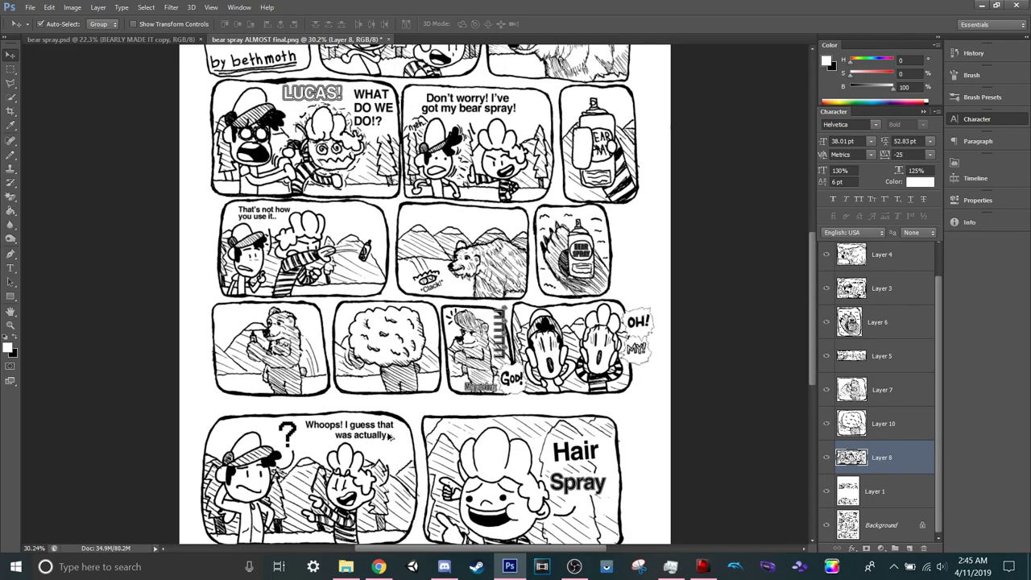
{"action": "scroll", "coordinate": [404, 407], "scroll_direction": "down", "scroll_amount": 3}
{"action": "left_click", "coordinate": [407, 401]}
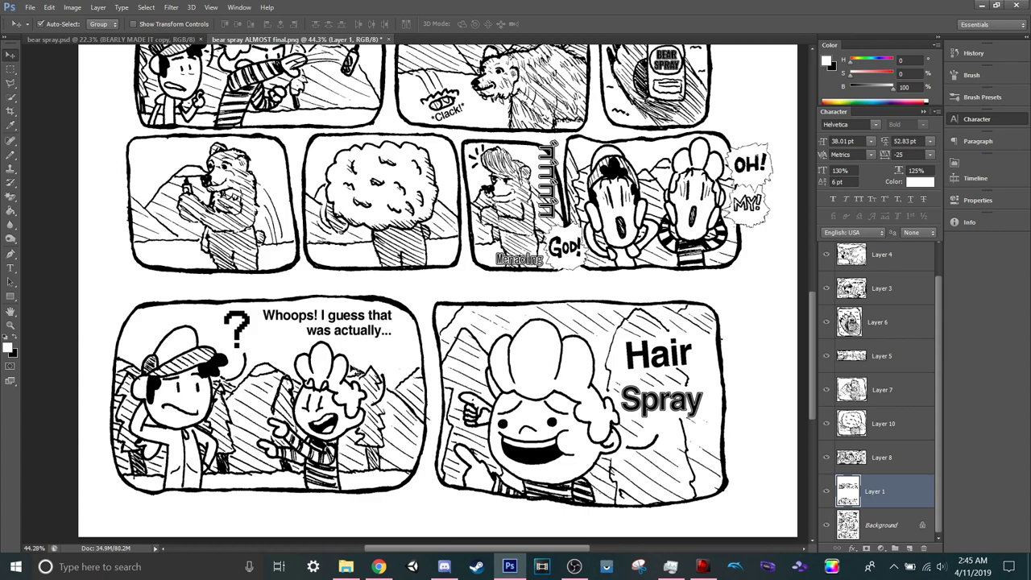
{"action": "key", "text": "l"}
{"action": "left_click", "coordinate": [101, 287]}
{"action": "left_click", "coordinate": [727, 295]}
{"action": "left_click", "coordinate": [735, 514]}
{"action": "left_click", "coordinate": [107, 512]}
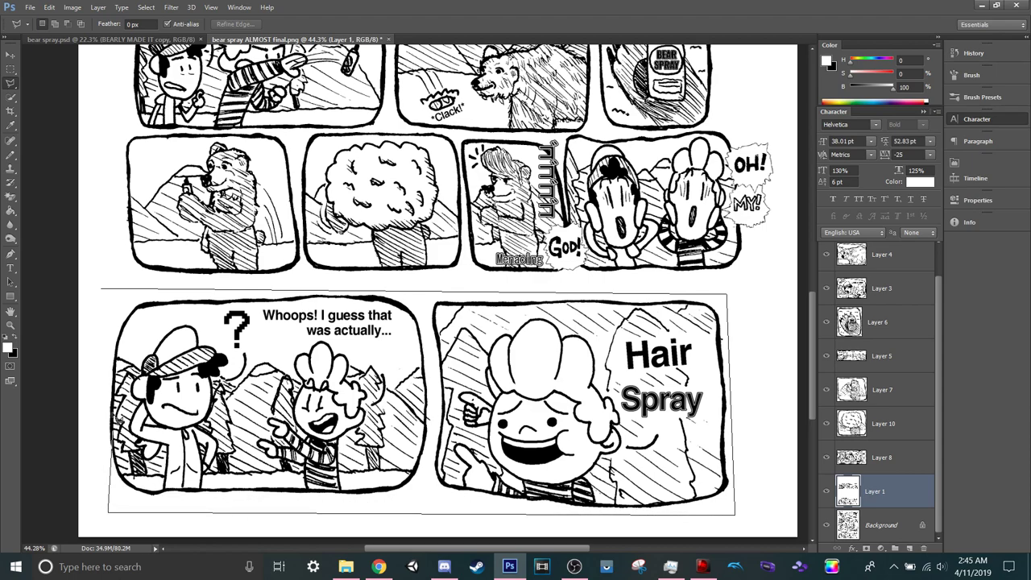
{"action": "left_click", "coordinate": [103, 293]}
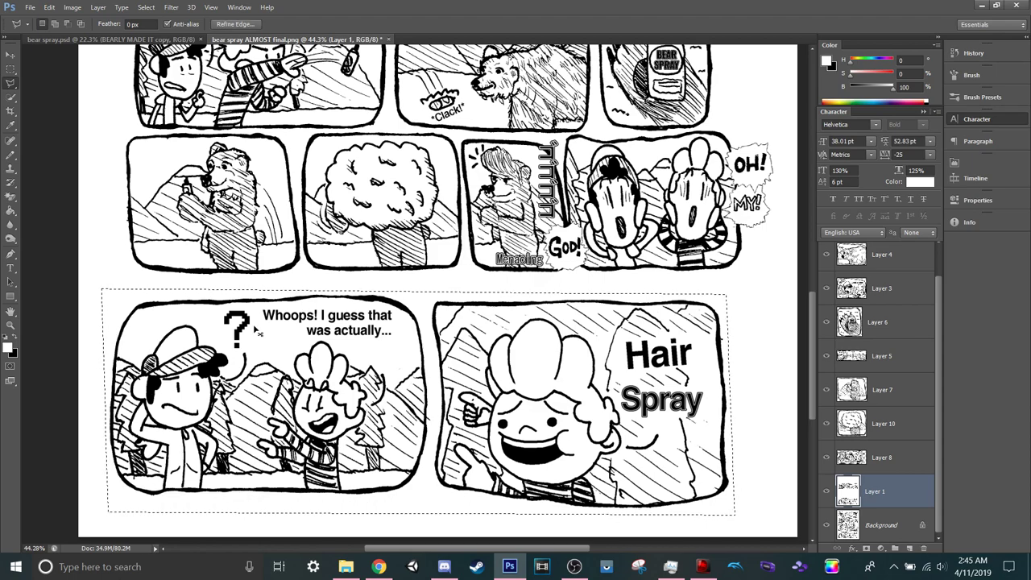
{"action": "key", "text": "ctrl+j"}
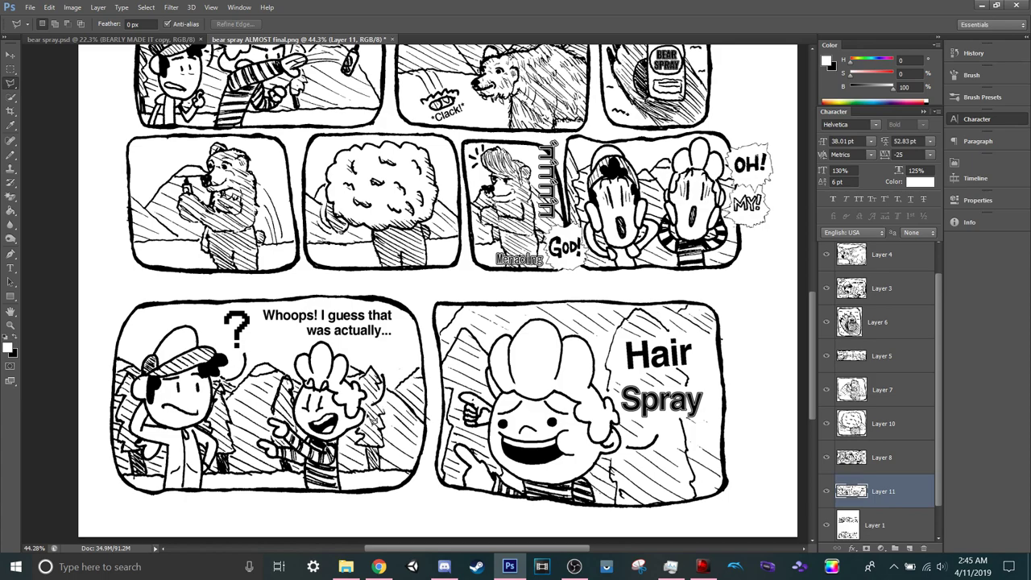
Load Layer 11's outline as a selection, paint the original last row white on Layer 1, and deselect.
{"action": "key", "text": "w"}
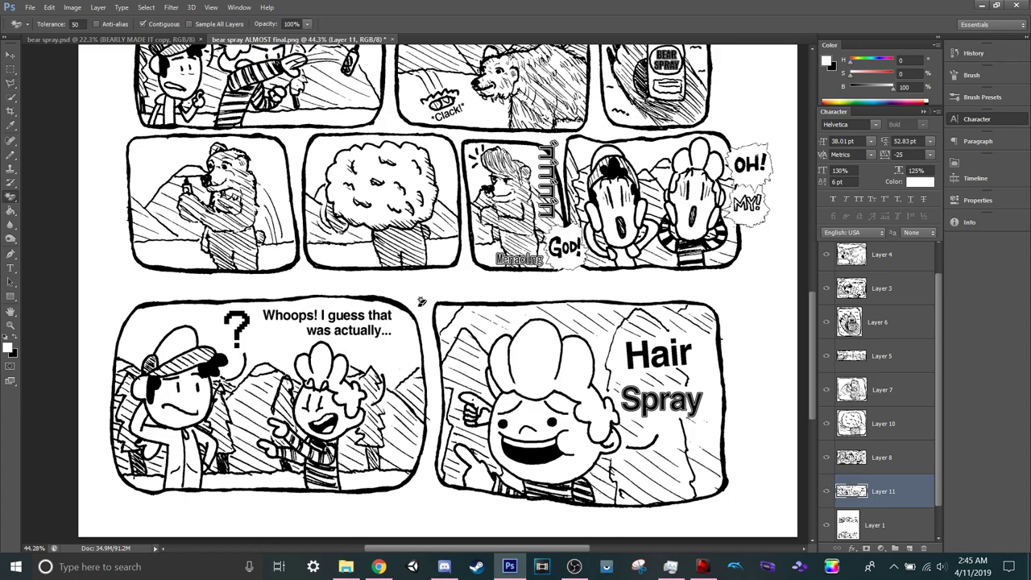
{"action": "key", "text": "shift+w"}
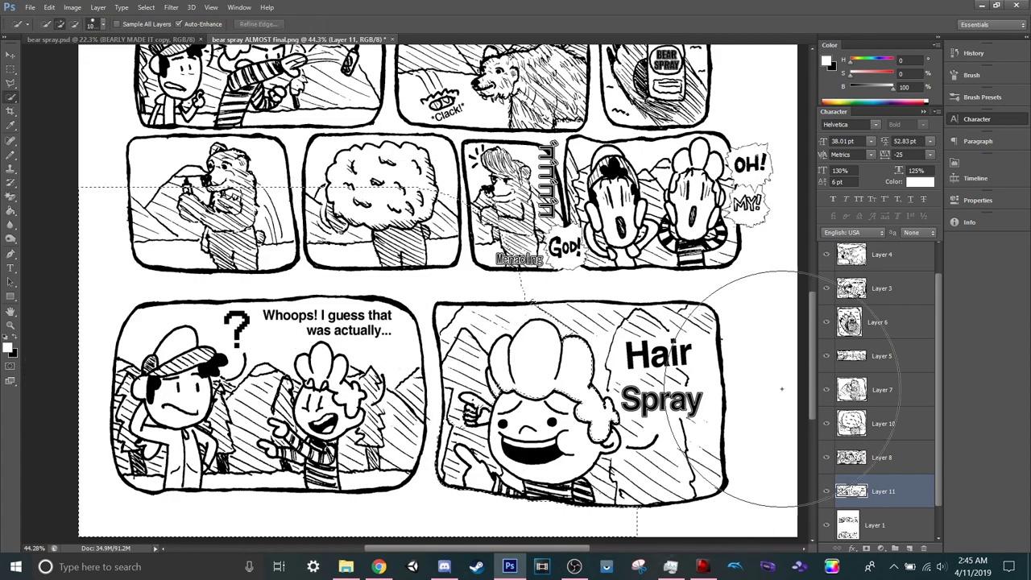
{"action": "left_click", "coordinate": [845, 497], "text": "ctrl"}
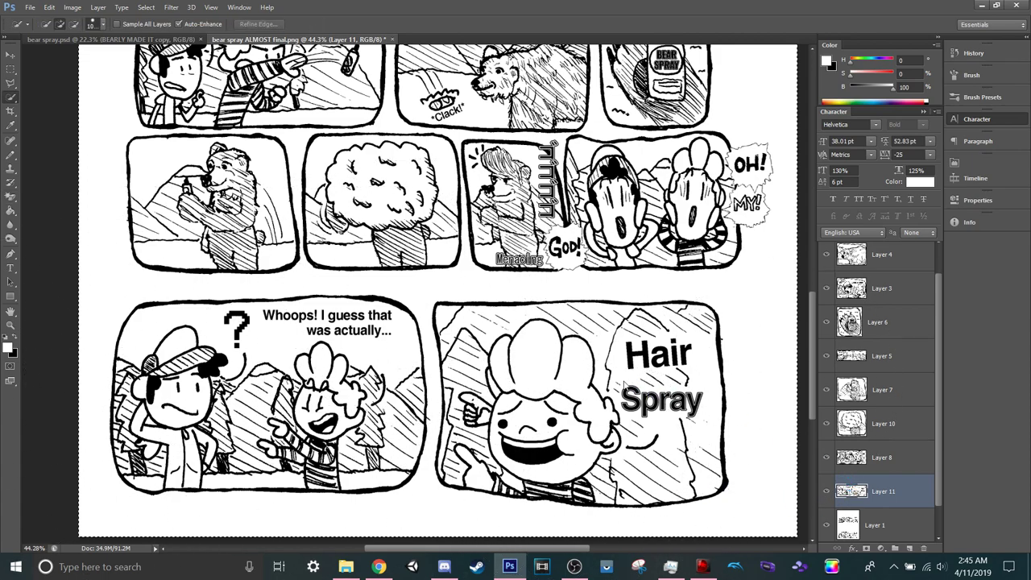
{"action": "scroll", "coordinate": [608, 359], "scroll_direction": "down", "scroll_amount": 5}
{"action": "left_click", "coordinate": [860, 526]}
{"action": "key", "text": "b"}
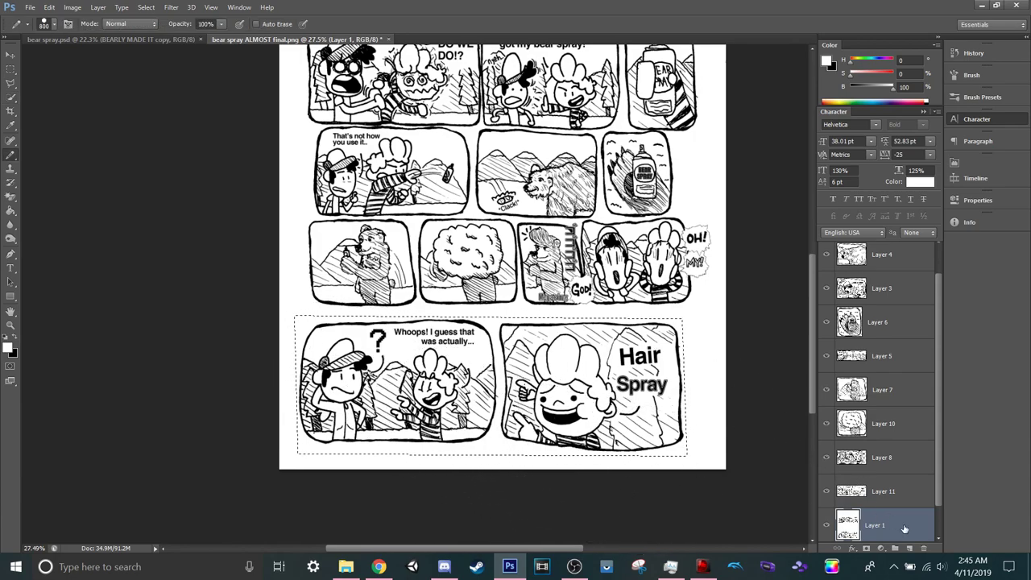
{"action": "scroll", "coordinate": [886, 496], "scroll_direction": "down", "scroll_amount": 1}
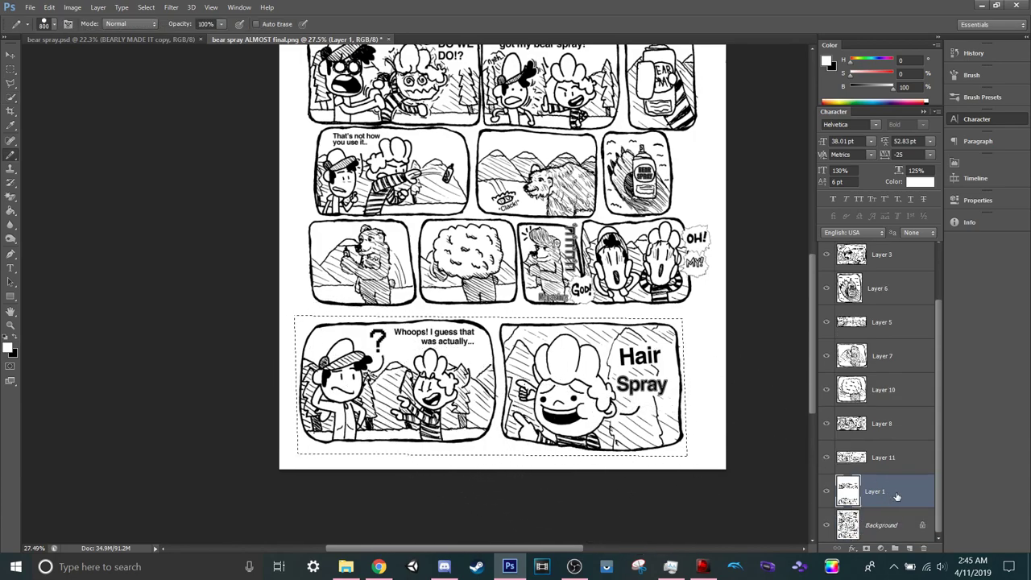
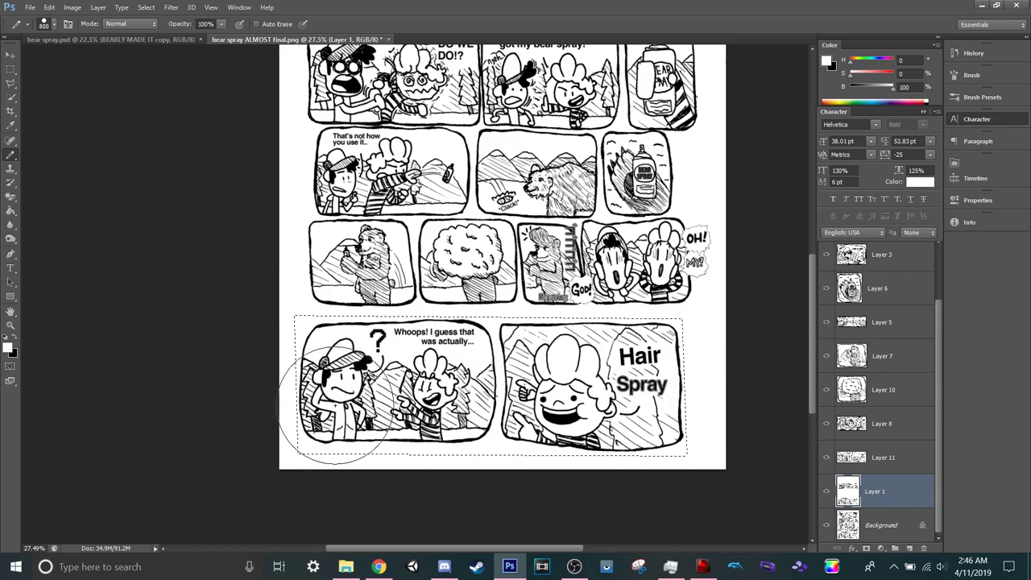
{"action": "key", "text": "ctrl+d"}
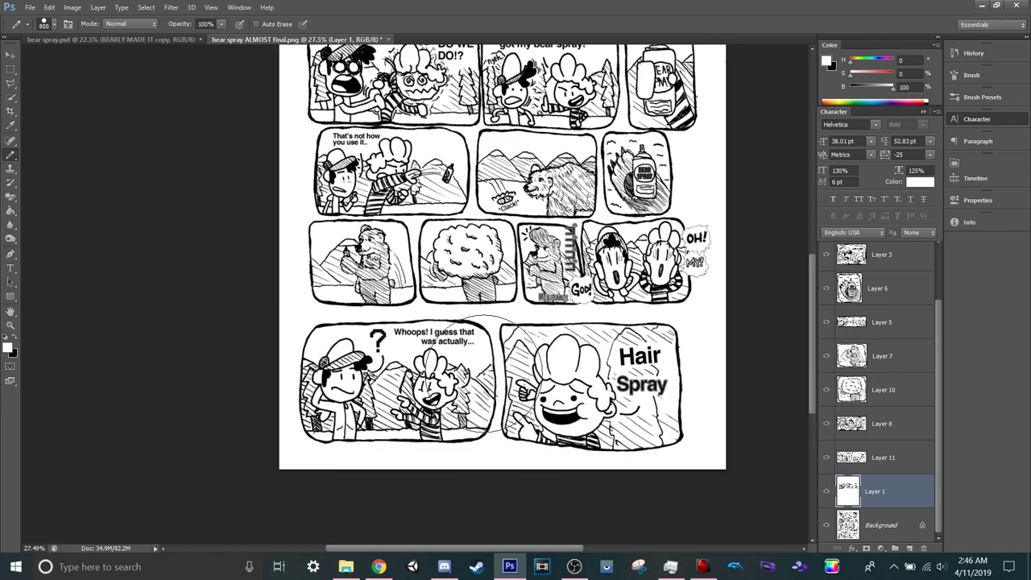
{"action": "key", "text": "e"}
{"action": "left_click", "coordinate": [305, 330]}
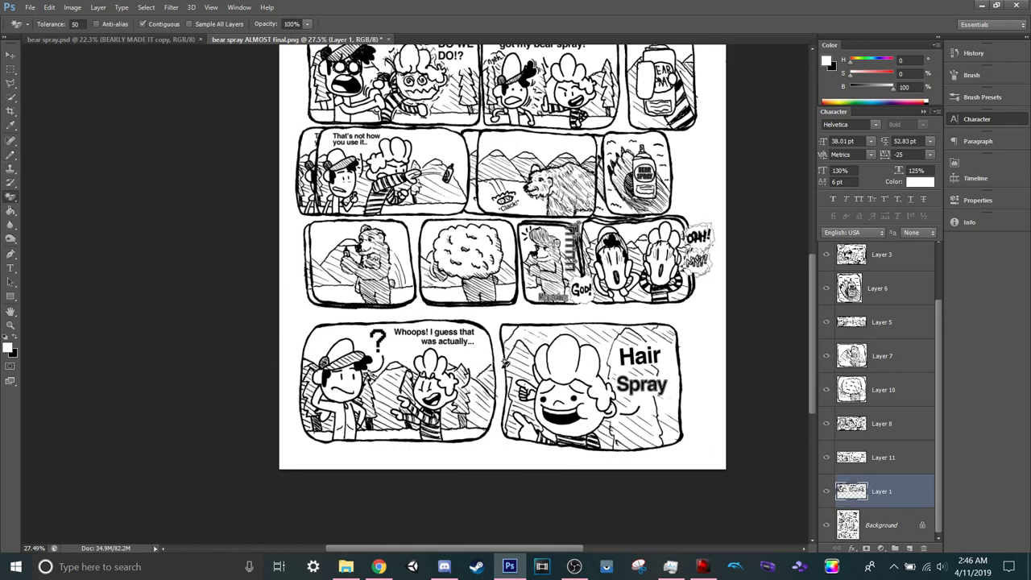
{"action": "left_click", "coordinate": [144, 25]}
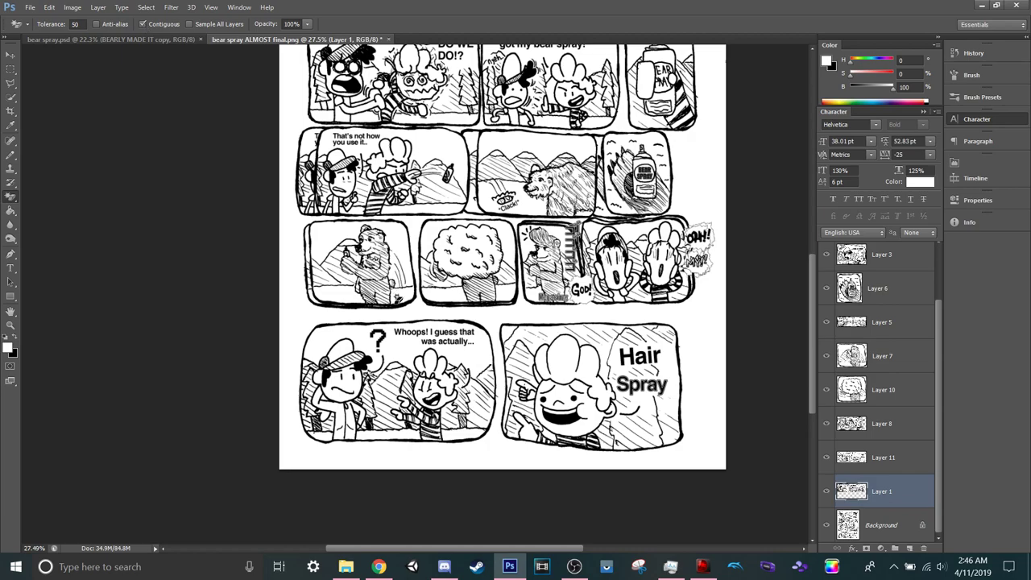
Hide the Background and Layer 1, and erase the white around the two panels on Layer 11 with the Magic Eraser.
{"action": "left_click", "coordinate": [827, 526]}
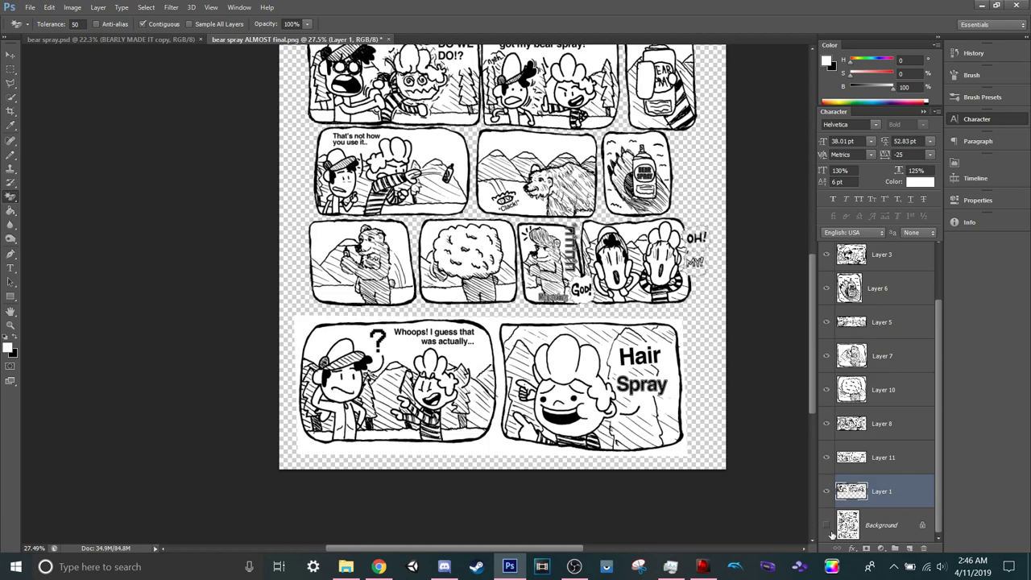
{"action": "left_click", "coordinate": [827, 458]}
{"action": "left_click", "coordinate": [828, 459]}
{"action": "key", "text": "ctrl+z"}
{"action": "left_click", "coordinate": [851, 466]}
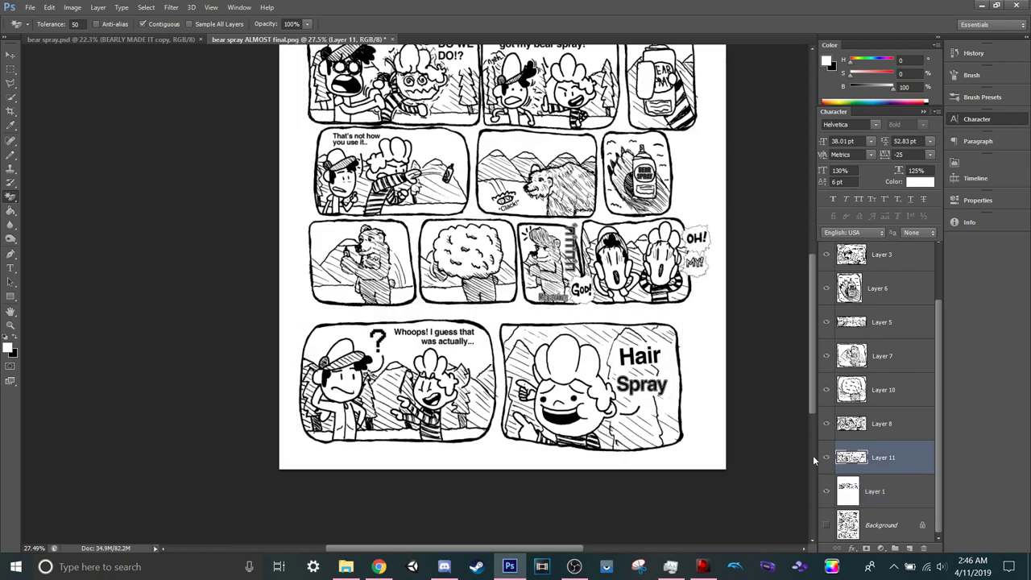
{"action": "left_click", "coordinate": [826, 493]}
{"action": "scroll", "coordinate": [450, 252], "scroll_direction": "up", "scroll_amount": 5}
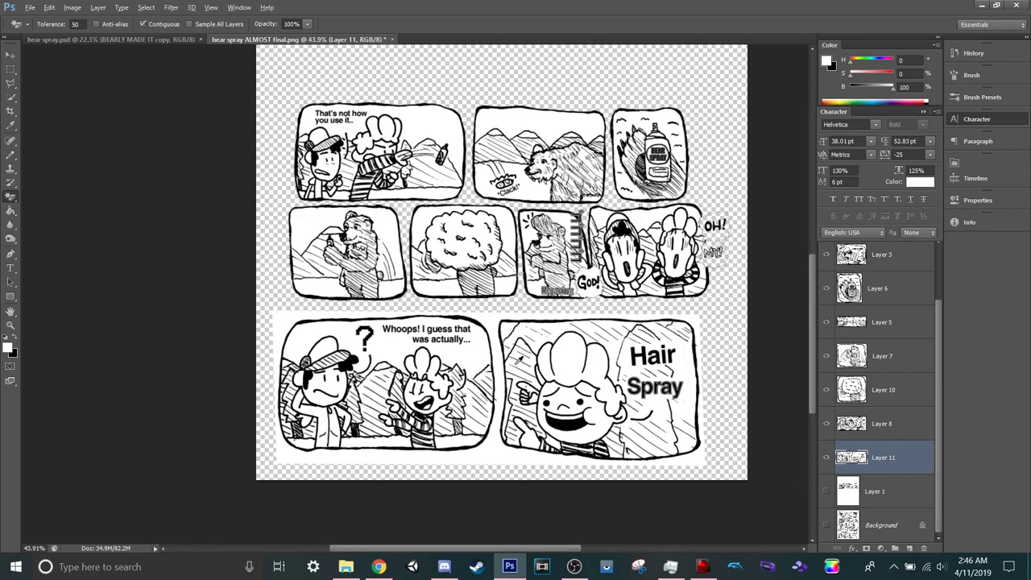
{"action": "scroll", "coordinate": [506, 285], "scroll_direction": "down", "scroll_amount": 5}
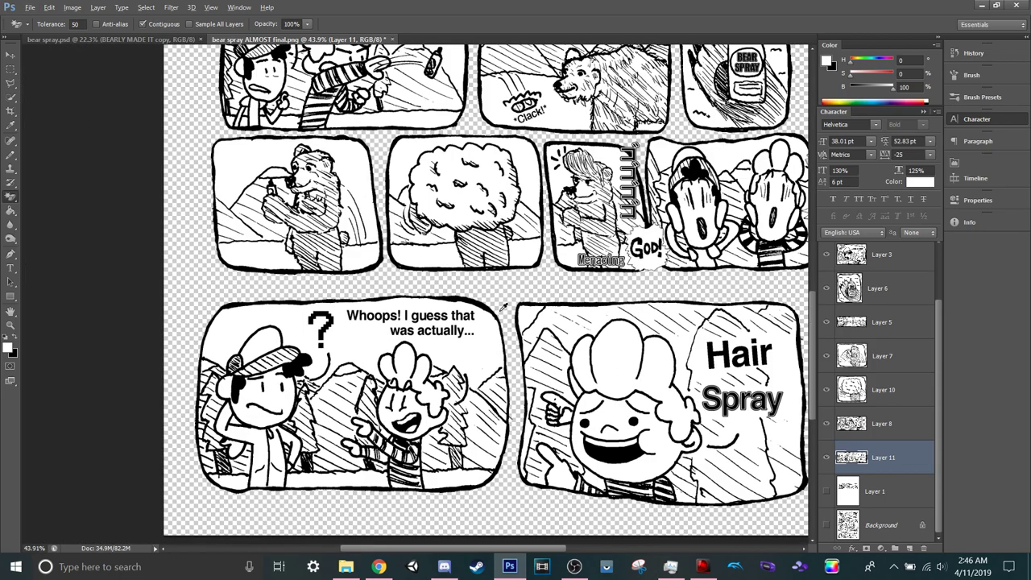
{"action": "key", "text": "c"}
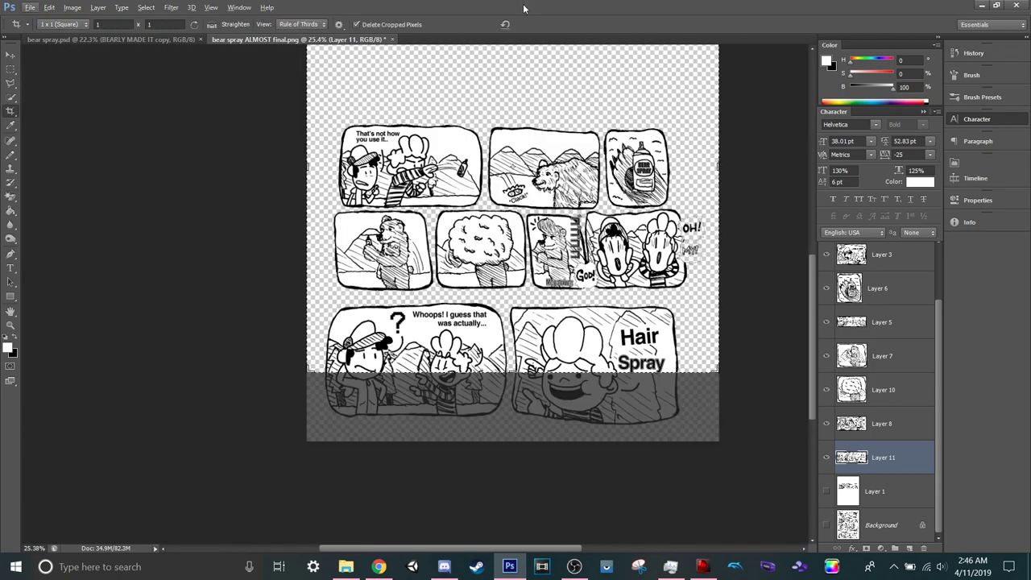
{"action": "key", "text": "v"}
{"action": "key", "text": "alt+v"}
Show Layer 1 again and move the last row on Layer 11 up toward the fourth row and slightly right.
{"action": "left_click", "coordinate": [826, 493]}
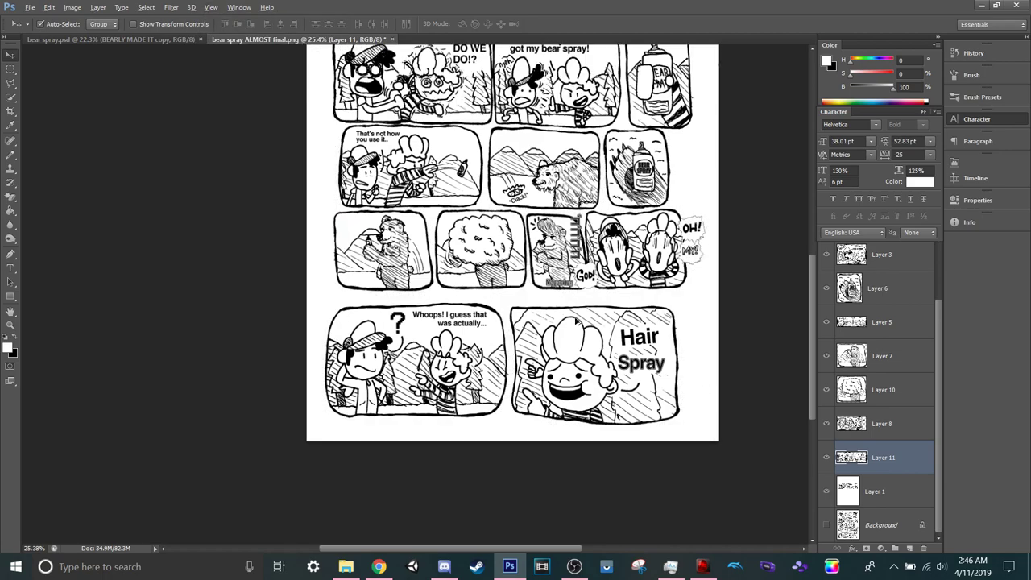
{"action": "scroll", "coordinate": [575, 321], "scroll_direction": "up", "scroll_amount": 2}
{"action": "left_click_drag", "start_coordinate": [590, 262], "coordinate": [592, 313]}
{"action": "key", "text": "c"}
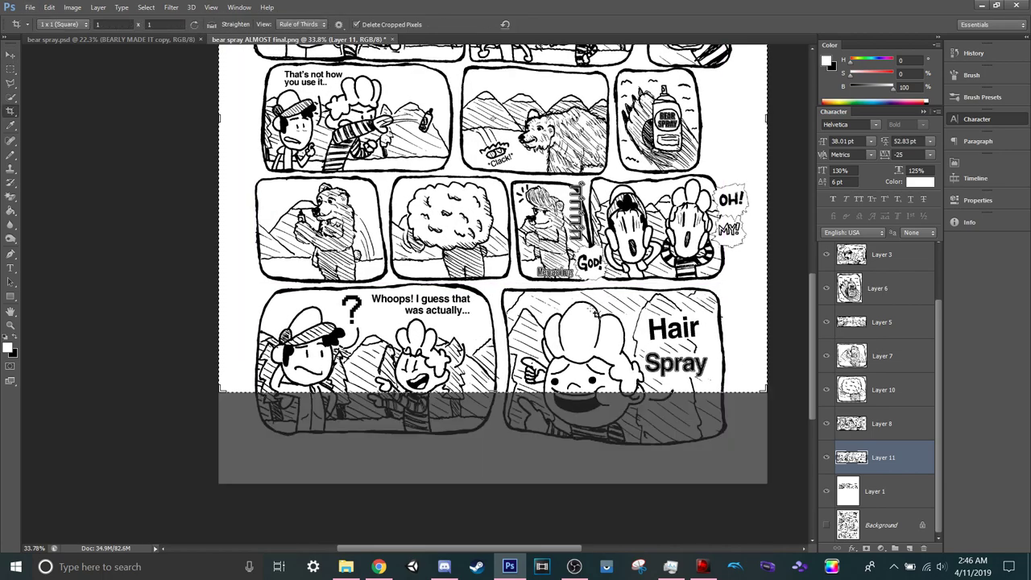
{"action": "key", "text": "Escape"}
{"action": "key", "text": "v"}
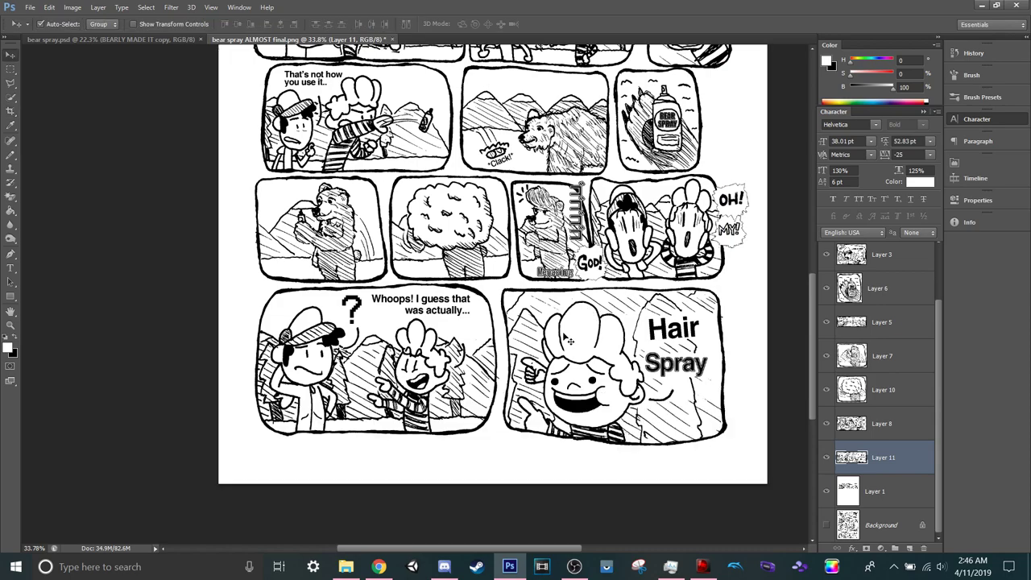
Select Layer 1 and nudge it slightly left.
{"action": "scroll", "coordinate": [569, 341], "scroll_direction": "down", "scroll_amount": 5}
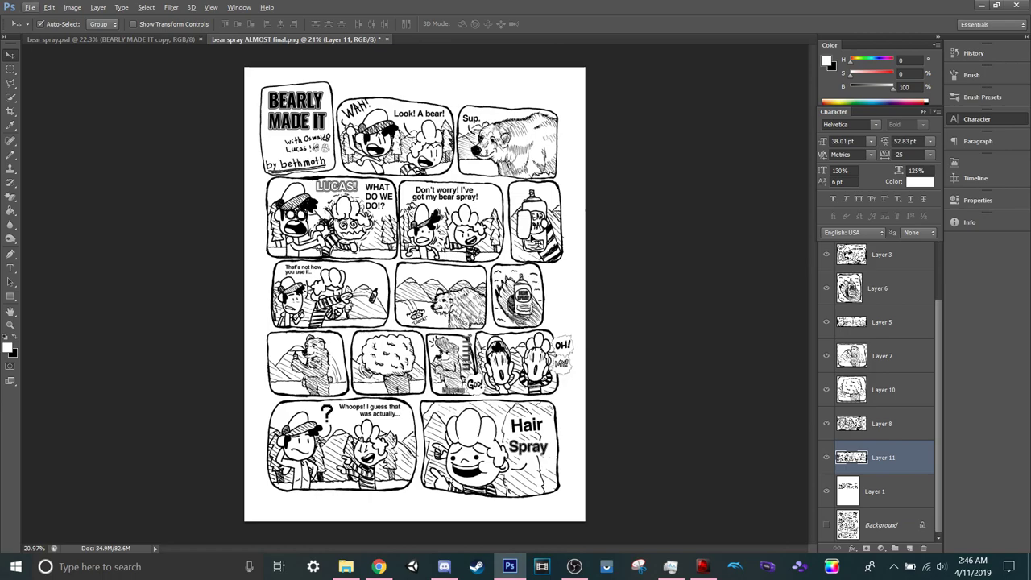
{"action": "left_click", "coordinate": [884, 491]}
{"action": "key", "text": "Left"}
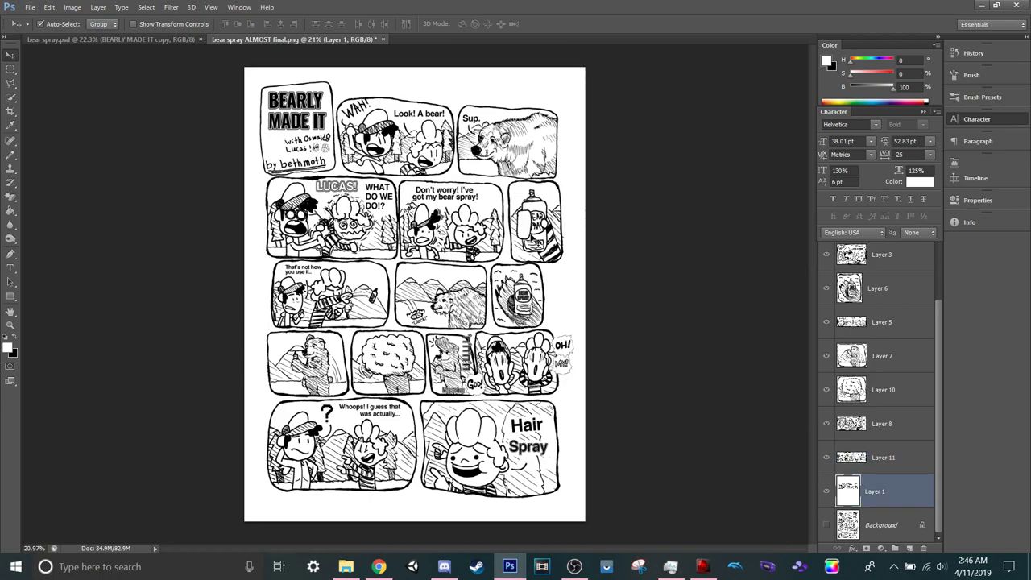
{"action": "scroll", "coordinate": [540, 206], "scroll_direction": "up", "scroll_amount": 4}
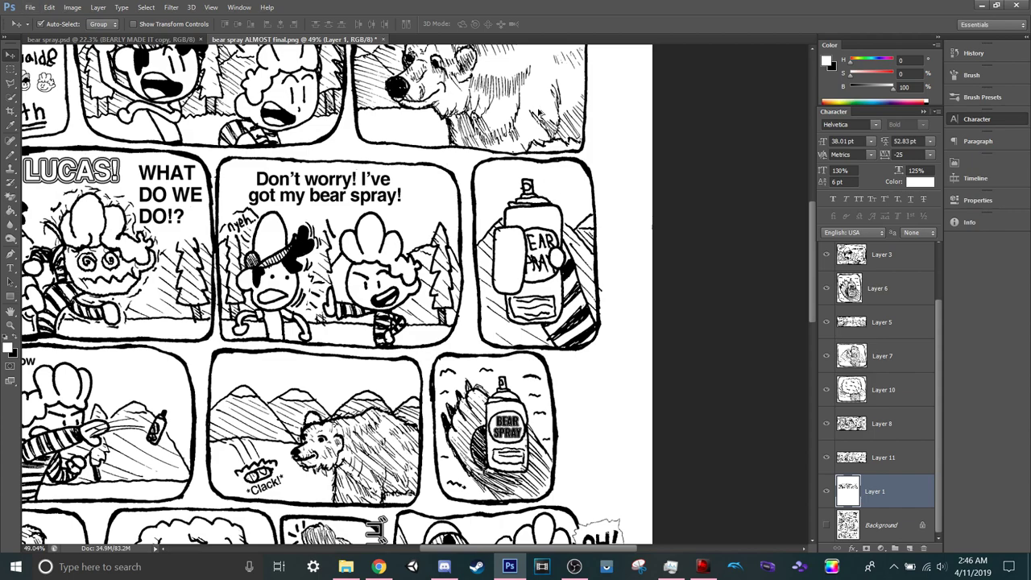
Select the third row's last panel and the whole fourth row (Layers 6, 7, 10 and 8) together and nudge them slightly down.
{"action": "scroll", "coordinate": [543, 137], "scroll_direction": "down", "scroll_amount": 2}
{"action": "left_click", "coordinate": [500, 327]}
{"action": "left_click", "coordinate": [186, 346], "text": "shift"}
{"action": "left_click", "coordinate": [198, 400], "text": "shift"}
{"action": "left_click", "coordinate": [185, 439], "text": "shift"}
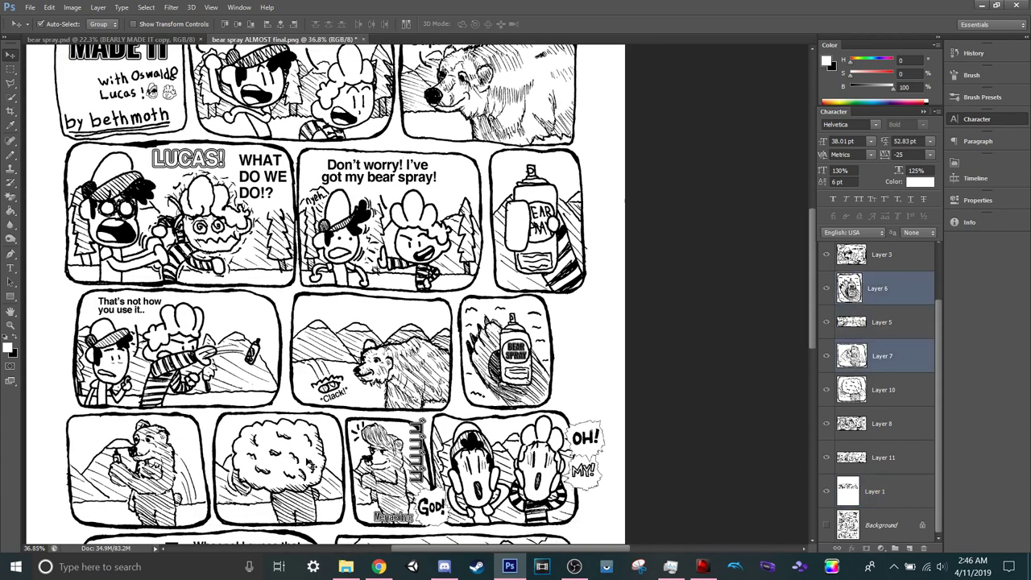
{"action": "left_click", "coordinate": [311, 465], "text": "shift"}
{"action": "left_click", "coordinate": [394, 464], "text": "shift"}
{"action": "scroll", "coordinate": [394, 464], "scroll_direction": "down", "scroll_amount": 3}
{"action": "left_click", "coordinate": [250, 467], "text": "shift"}
{"action": "left_click", "coordinate": [250, 469], "text": "shift"}
{"action": "key", "text": "Down"}
{"action": "key", "text": "Down"}
{"action": "key", "text": "Down"}
{"action": "key", "text": "Down"}
{"action": "key", "text": "Down"}
{"action": "key", "text": "Down"}
{"action": "key", "text": "Down"}
{"action": "key", "text": "Down"}
{"action": "key", "text": "Down"}
{"action": "key", "text": "Down"}
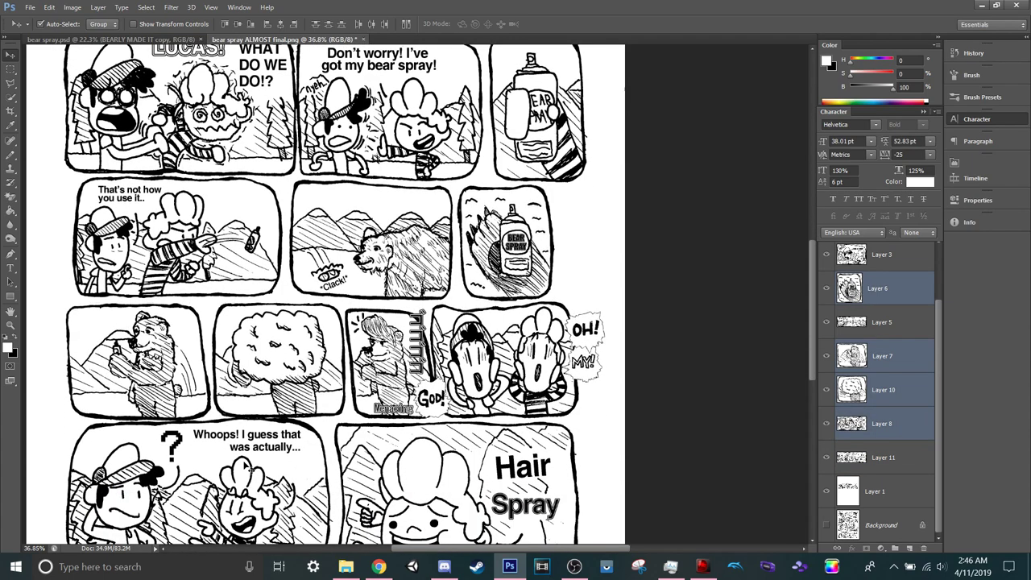
{"action": "key", "text": "Up"}
{"action": "key", "text": "Up"}
{"action": "key", "text": "Up"}
{"action": "key", "text": "Up"}
{"action": "key", "text": "Up"}
{"action": "key", "text": "Up"}
{"action": "key", "text": "Up"}
{"action": "key", "text": "Up"}
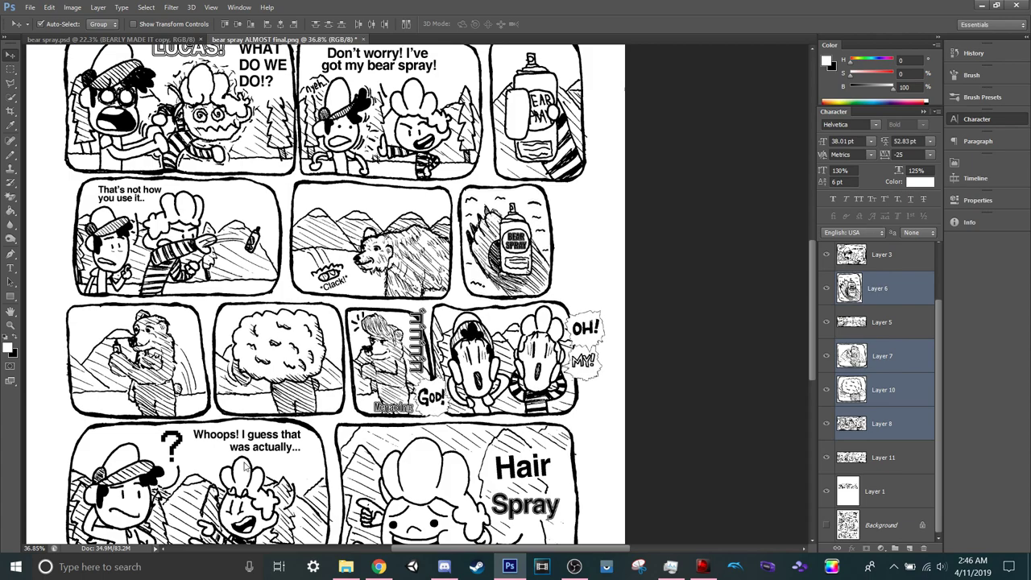
{"action": "key", "text": "Down"}
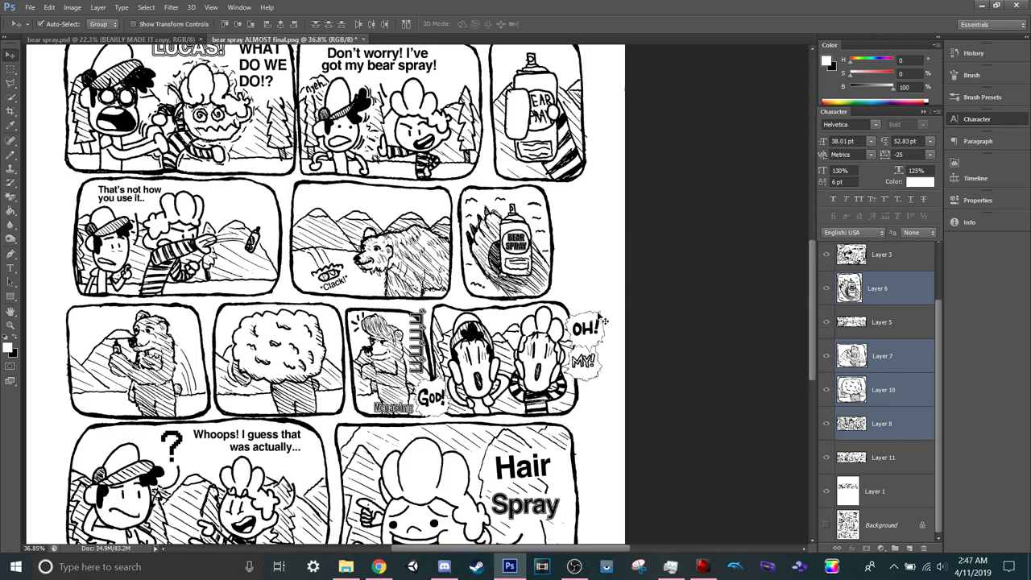
{"action": "left_click", "coordinate": [663, 300]}
{"action": "key", "text": "ctrl+0"}
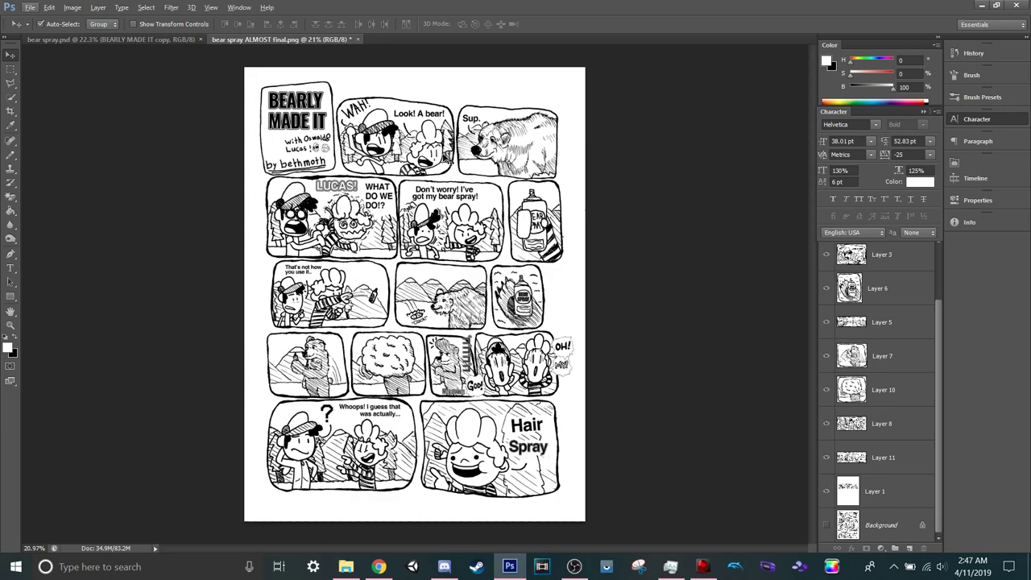
{"action": "scroll", "coordinate": [520, 211], "scroll_direction": "up", "scroll_amount": 2}
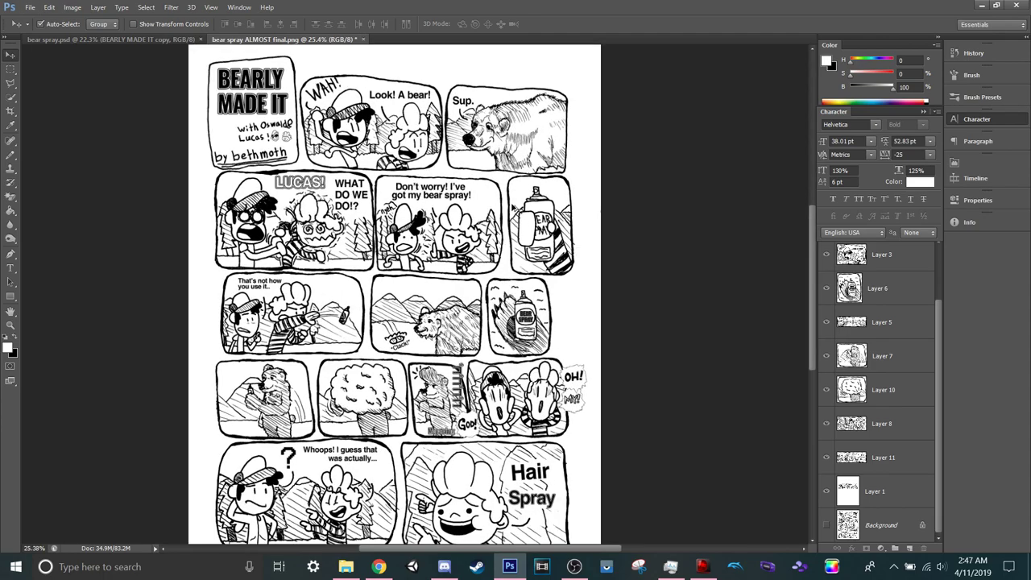
{"action": "scroll", "coordinate": [511, 207], "scroll_direction": "up", "scroll_amount": 1}
{"action": "left_click_drag", "start_coordinate": [429, 204], "coordinate": [449, 212]}
{"action": "key", "text": "ctrl+z"}
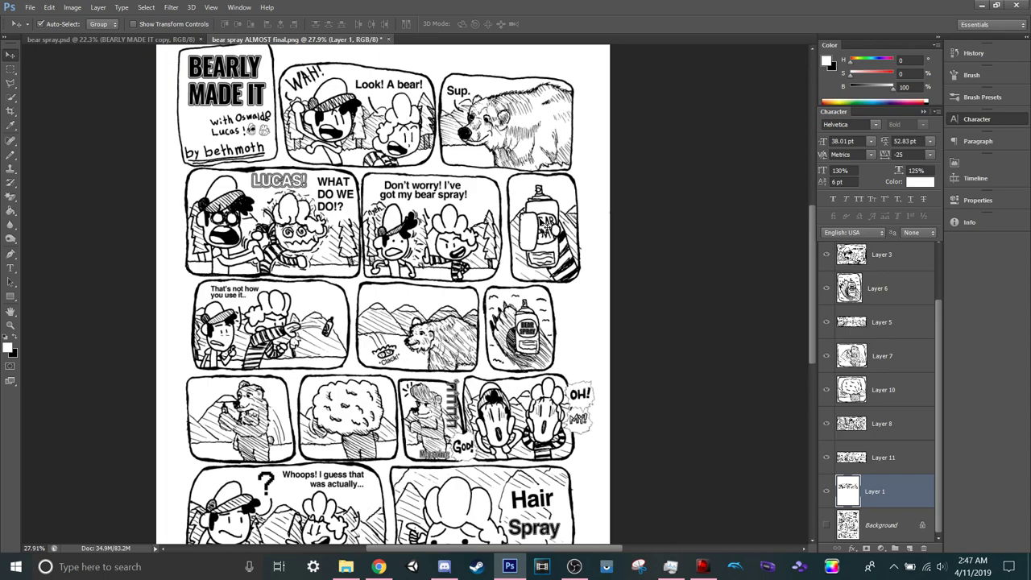
{"action": "scroll", "coordinate": [532, 246], "scroll_direction": "up", "scroll_amount": 8}
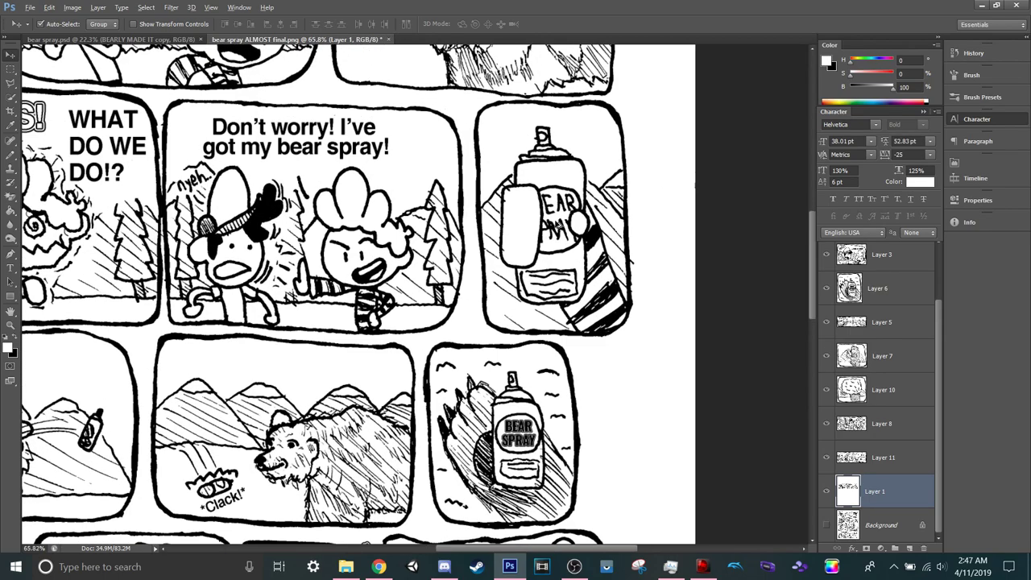
{"action": "scroll", "coordinate": [572, 249], "scroll_direction": "up", "scroll_amount": 1}
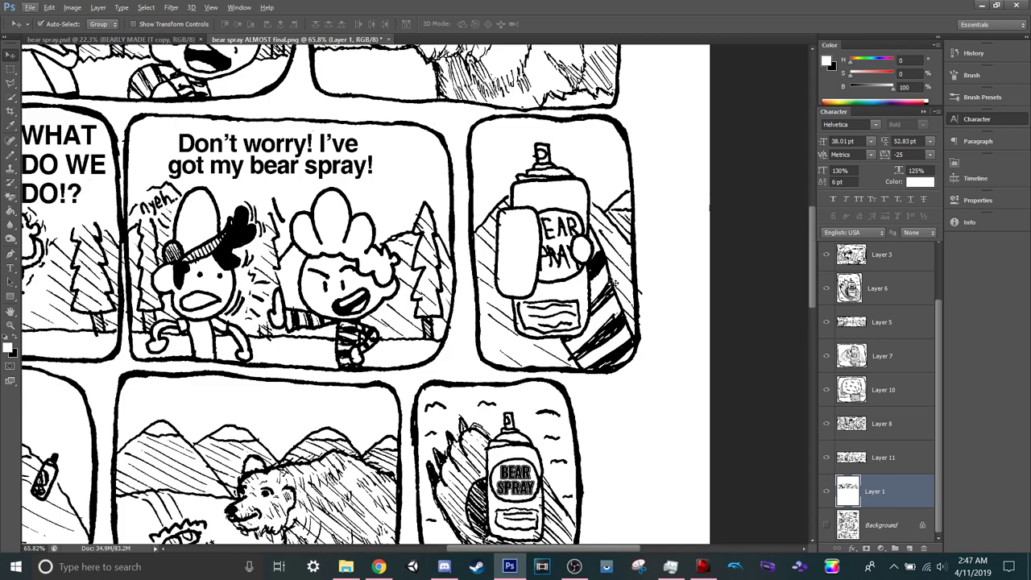
Lasso the second row's last panel, the bear spray can, on Layer 1 and copy it to its own layer.
{"action": "left_click", "coordinate": [828, 288]}
{"action": "left_click", "coordinate": [828, 288]}
{"action": "key", "text": "l"}
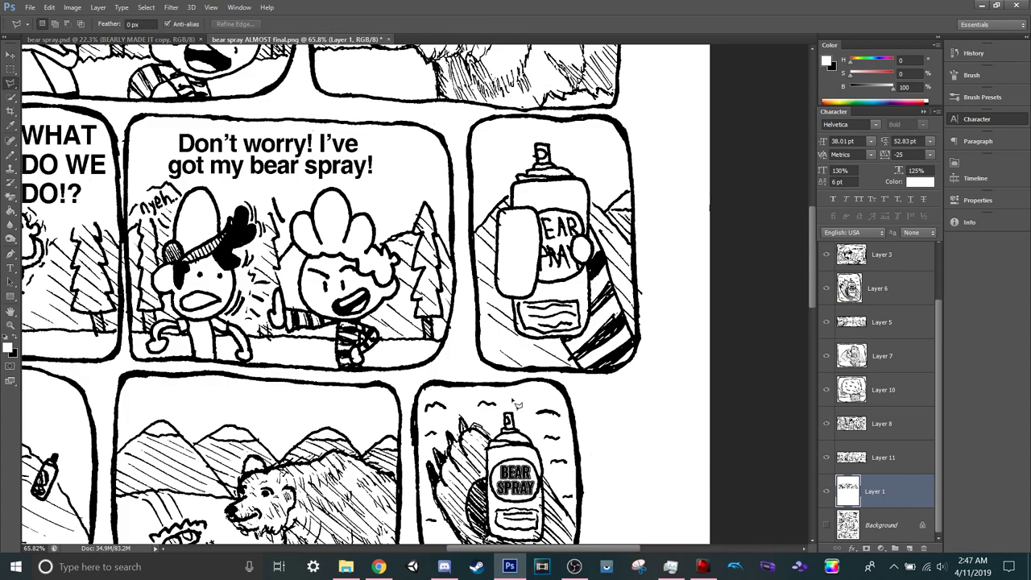
{"action": "mouse_move", "coordinate": [475, 377]}
{"action": "left_mouse_down"}
{"action": "mouse_move", "coordinate": [622, 390]}
{"action": "mouse_move", "coordinate": [653, 369]}
{"action": "mouse_move", "coordinate": [671, 216]}
{"action": "mouse_move", "coordinate": [651, 116]}
{"action": "mouse_move", "coordinate": [472, 117]}
{"action": "mouse_move", "coordinate": [461, 138]}
{"action": "mouse_move", "coordinate": [477, 219]}
{"action": "mouse_move", "coordinate": [467, 326]}
{"action": "mouse_move", "coordinate": [476, 375]}
{"action": "left_mouse_up"}
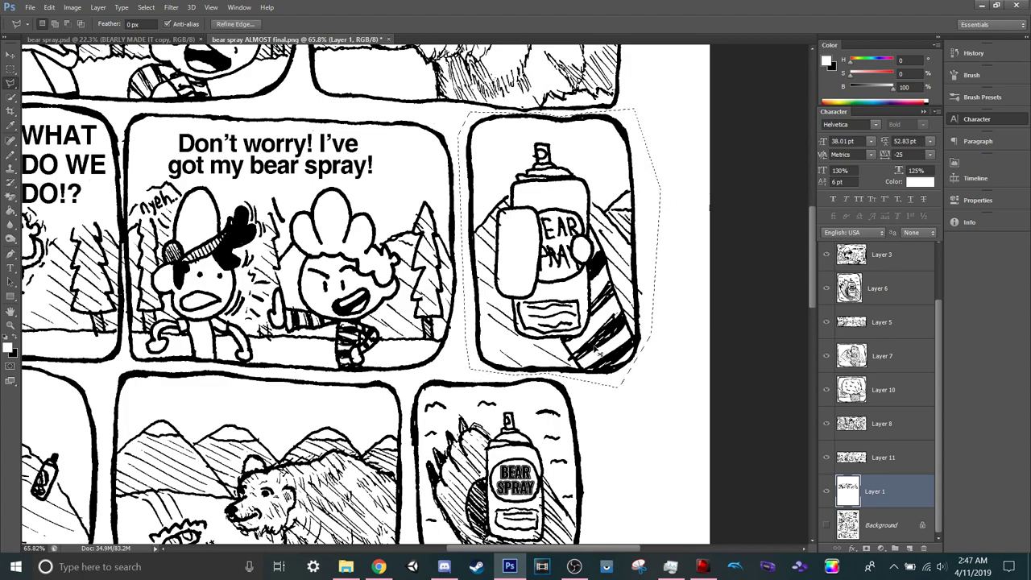
{"action": "key", "text": "ctrl+j"}
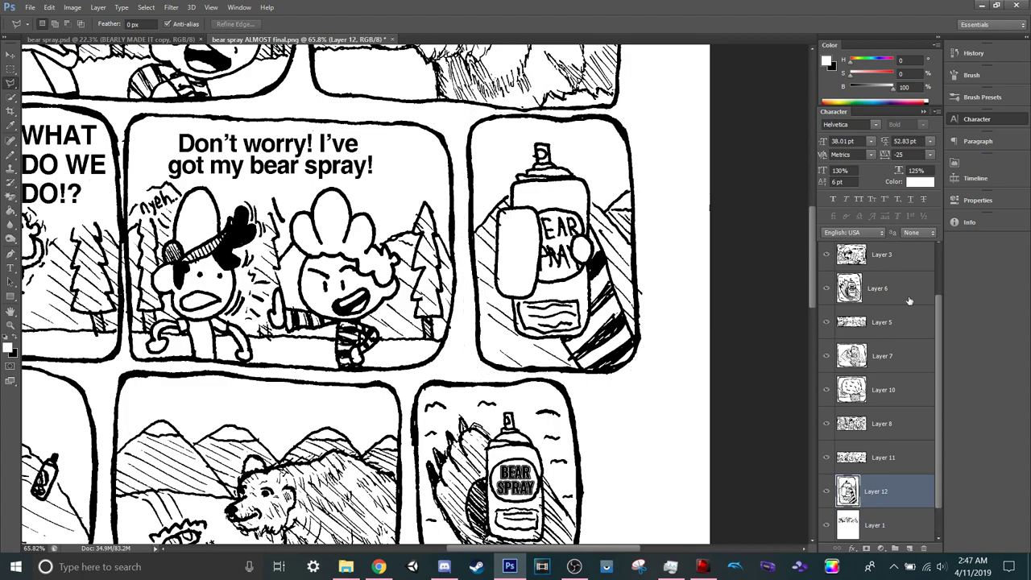
Paint white over the original spray can panel on Layer 1 within its lasso outline, and clear the selection.
{"action": "key", "text": "w"}
{"action": "left_click_drag", "start_coordinate": [525, 125], "coordinate": [587, 202]}
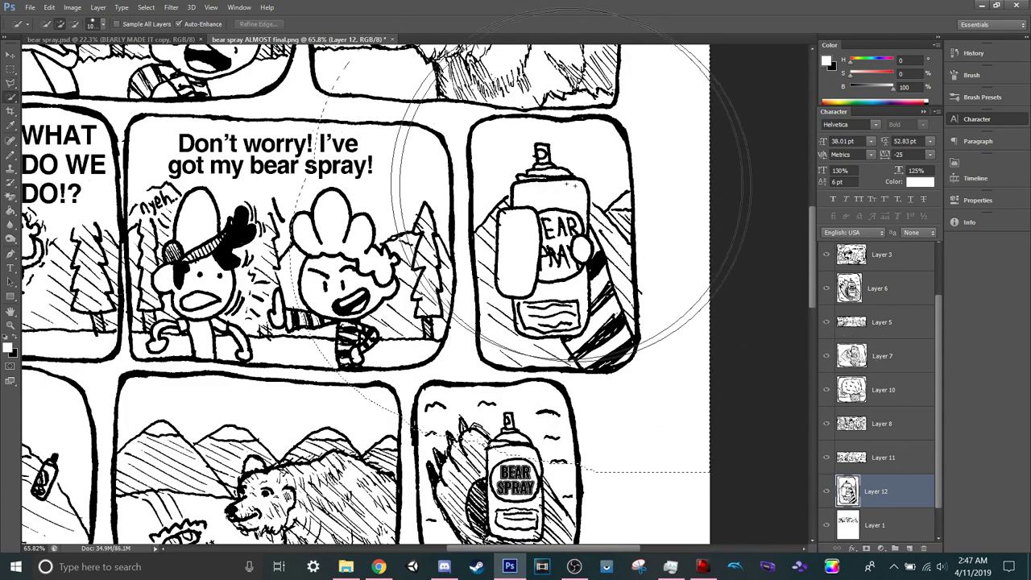
{"action": "left_click", "coordinate": [876, 525]}
{"action": "key", "text": "b"}
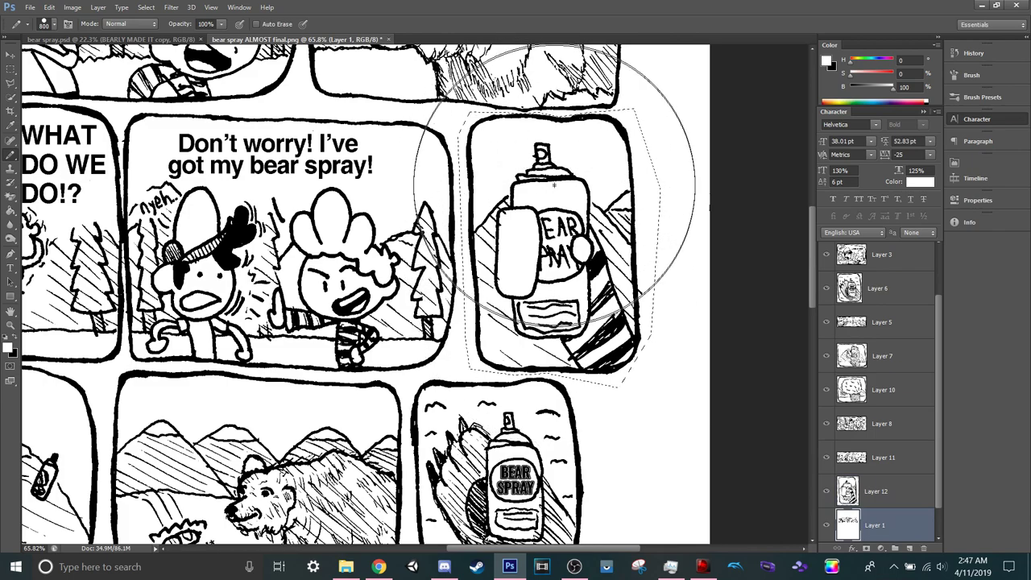
{"action": "key", "text": "ctrl+d"}
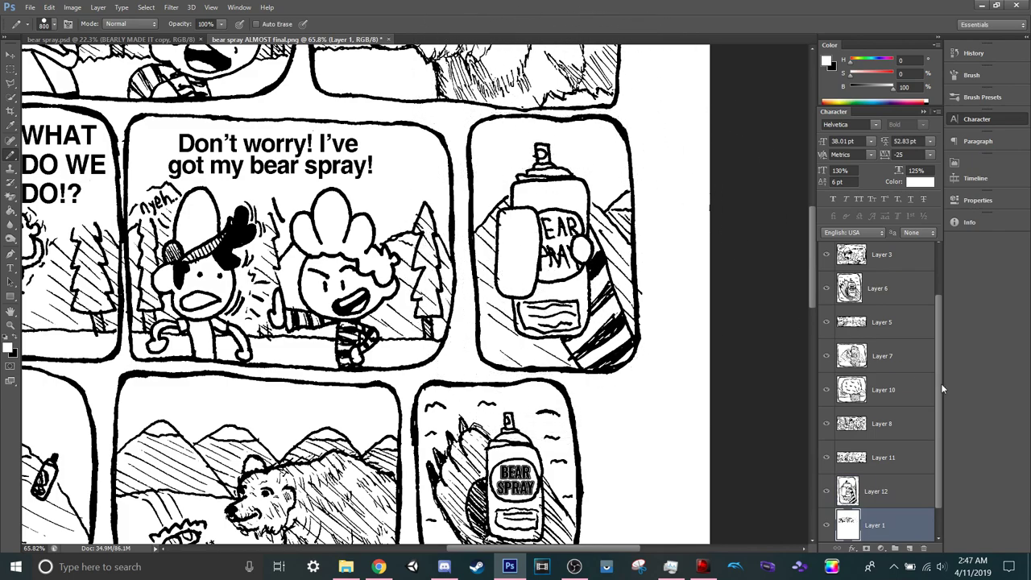
Nudge the copied spray can panel on Layer 12 left, closer to the second row's middle panel.
{"action": "left_click", "coordinate": [890, 491]}
{"action": "key", "text": "w"}
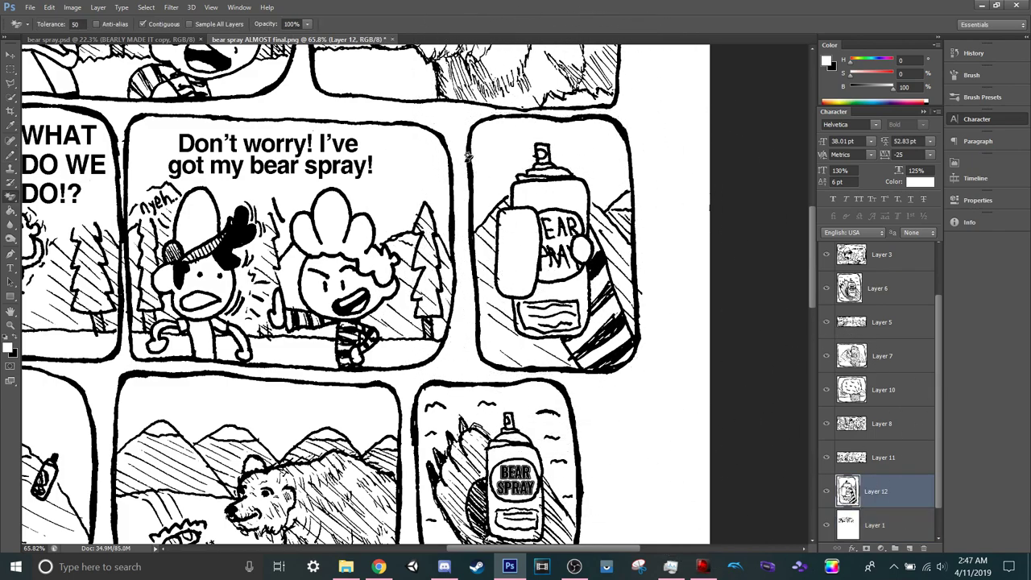
{"action": "key", "text": "v"}
{"action": "key", "text": "Left"}
{"action": "key", "text": "Left"}
{"action": "key", "text": "Left"}
{"action": "key", "text": "Left"}
{"action": "key", "text": "Left"}
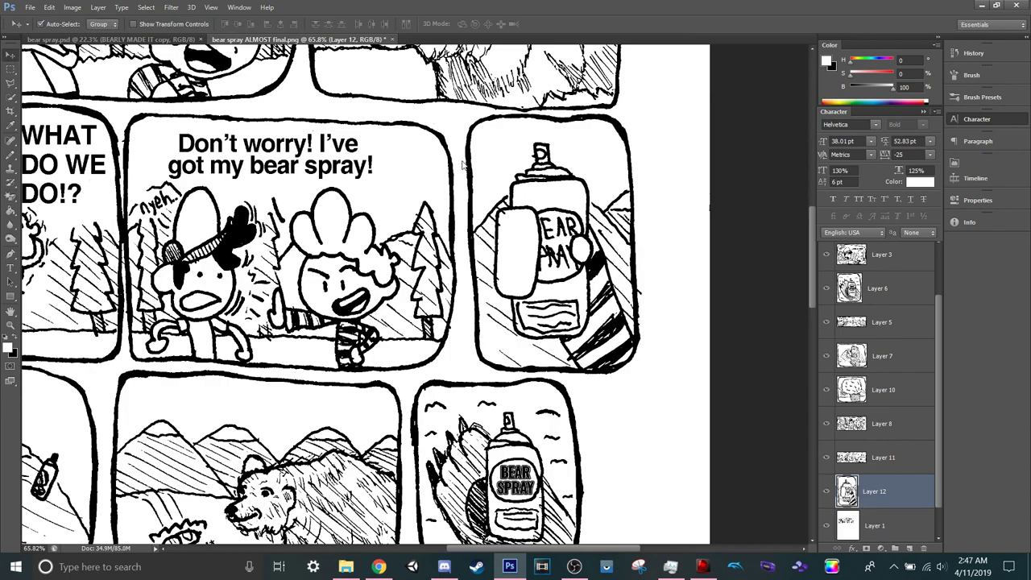
{"action": "key", "text": "Left"}
{"action": "key", "text": "Left"}
{"action": "key", "text": "Left"}
{"action": "key", "text": "Left"}
{"action": "key", "text": "Left"}
{"action": "key", "text": "Left"}
{"action": "key", "text": "Left"}
{"action": "key", "text": "Left"}
{"action": "key", "text": "Left"}
{"action": "key", "text": "Left"}
{"action": "key", "text": "Left"}
{"action": "key", "text": "Left"}
{"action": "key", "text": "Left"}
{"action": "key", "text": "Left"}
{"action": "key", "text": "Left"}
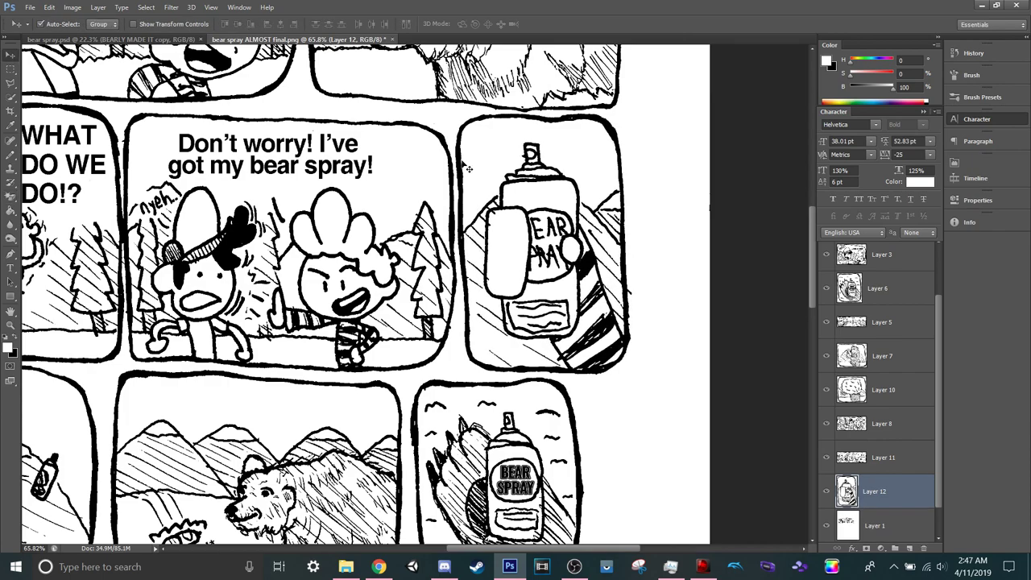
{"action": "key", "text": "Left"}
{"action": "key", "text": "Left"}
{"action": "key", "text": "Left"}
{"action": "key", "text": "Left"}
{"action": "key", "text": "Left"}
Lasso the two-line handwritten credit with the two small faces on Layer 2 and move it left in the title panel.
{"action": "key", "text": "ctrl+0"}
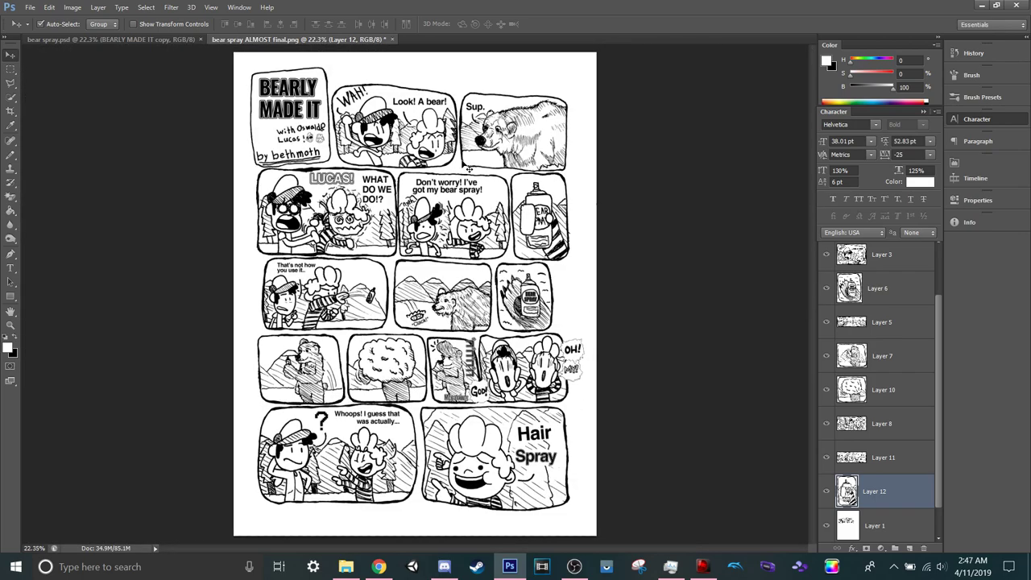
{"action": "left_click", "coordinate": [278, 110]}
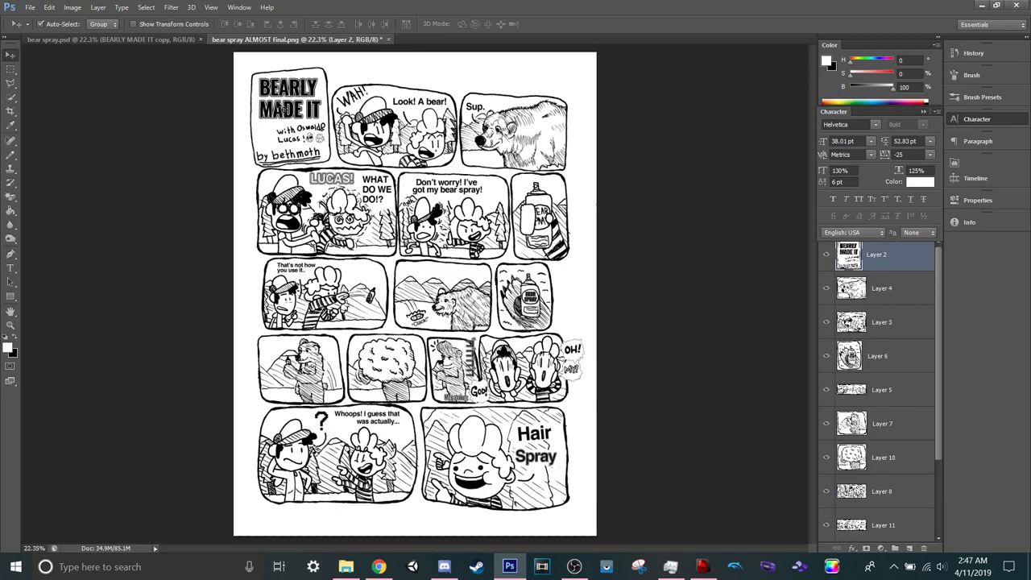
{"action": "scroll", "coordinate": [275, 105], "scroll_direction": "up", "scroll_amount": 10}
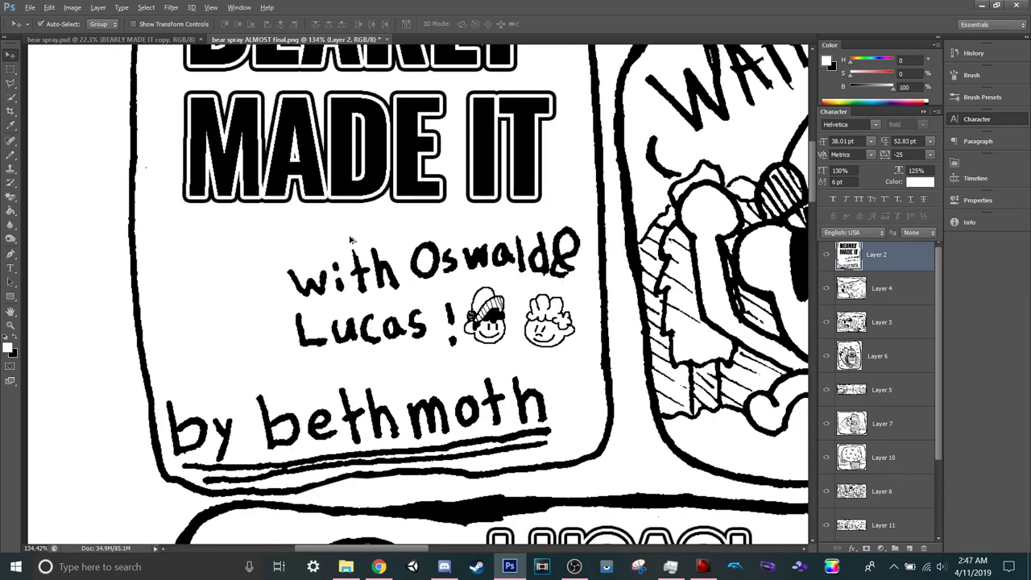
{"action": "key", "text": "l"}
{"action": "left_click", "coordinate": [319, 365]}
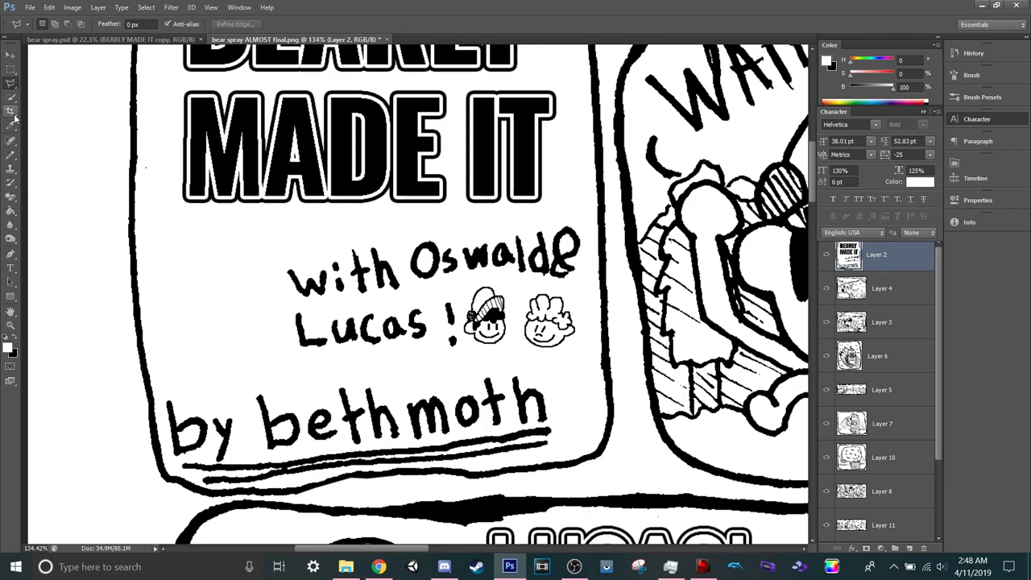
{"action": "right_click", "coordinate": [12, 84]}
{"action": "left_click", "coordinate": [48, 81]}
{"action": "mouse_move", "coordinate": [258, 351]}
{"action": "left_mouse_down"}
{"action": "mouse_move", "coordinate": [568, 358]}
{"action": "mouse_move", "coordinate": [589, 319]}
{"action": "mouse_move", "coordinate": [590, 251]}
{"action": "mouse_move", "coordinate": [541, 211]}
{"action": "mouse_move", "coordinate": [264, 250]}
{"action": "mouse_move", "coordinate": [235, 316]}
{"action": "left_mouse_up"}
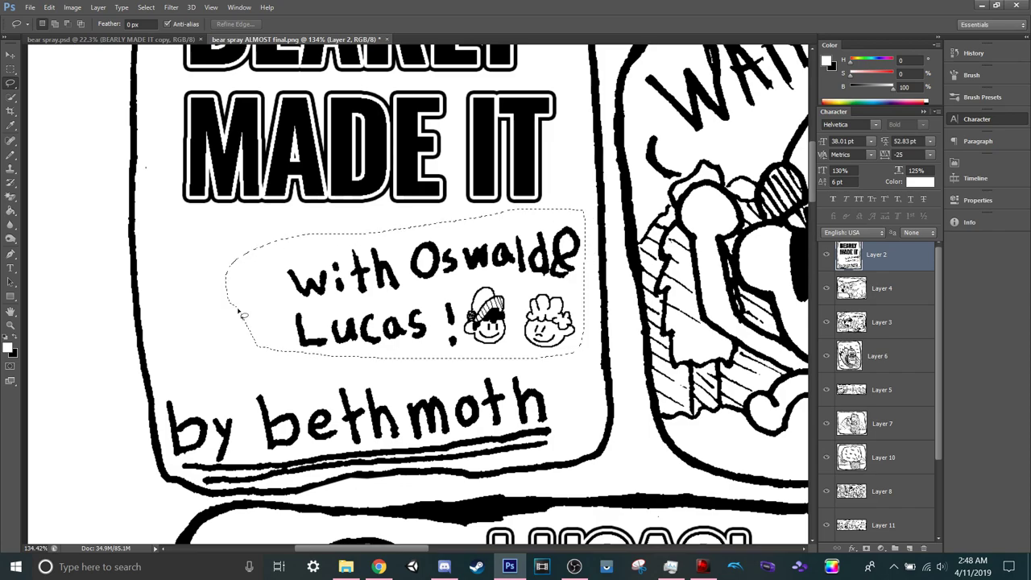
{"action": "key", "text": "v"}
{"action": "mouse_move", "coordinate": [368, 280]}
{"action": "left_mouse_down"}
{"action": "mouse_move", "coordinate": [303, 288]}
{"action": "mouse_move", "coordinate": [314, 286]}
{"action": "left_mouse_up"}
Try to enlarge and rotate the selected credit lettering and faces with Free Transform, and clear the selection.
{"action": "key", "text": "ctrl+t"}
{"action": "mouse_move", "coordinate": [568, 211]}
{"action": "left_mouse_down"}
{"action": "mouse_move", "coordinate": [569, 242]}
{"action": "mouse_move", "coordinate": [588, 222]}
{"action": "mouse_move", "coordinate": [640, 213]}
{"action": "mouse_move", "coordinate": [588, 228]}
{"action": "left_mouse_up"}
{"action": "left_click_drag", "start_coordinate": [494, 285], "coordinate": [445, 269]}
{"action": "left_click_drag", "start_coordinate": [569, 194], "coordinate": [565, 210]}
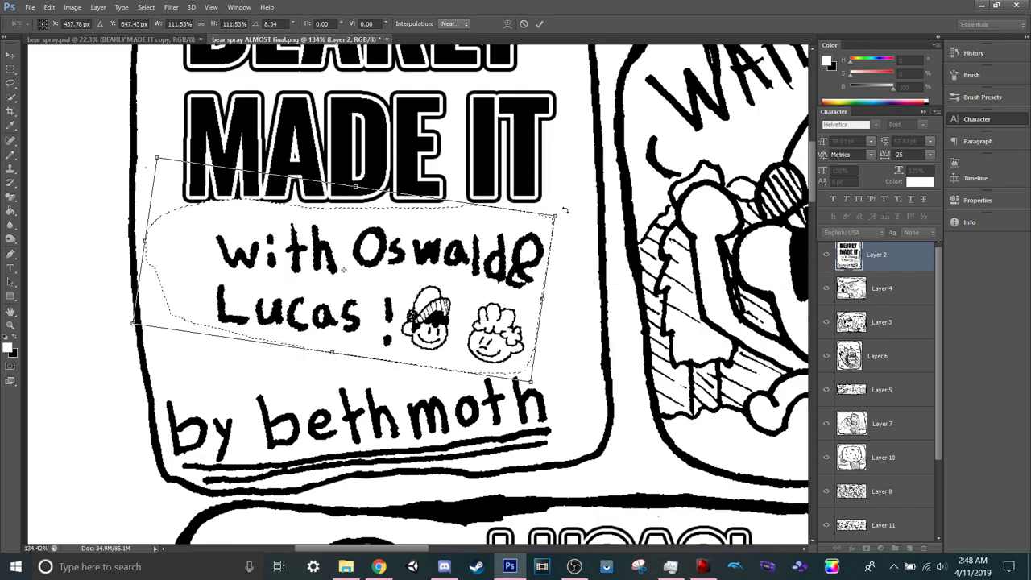
{"action": "key", "text": "Return"}
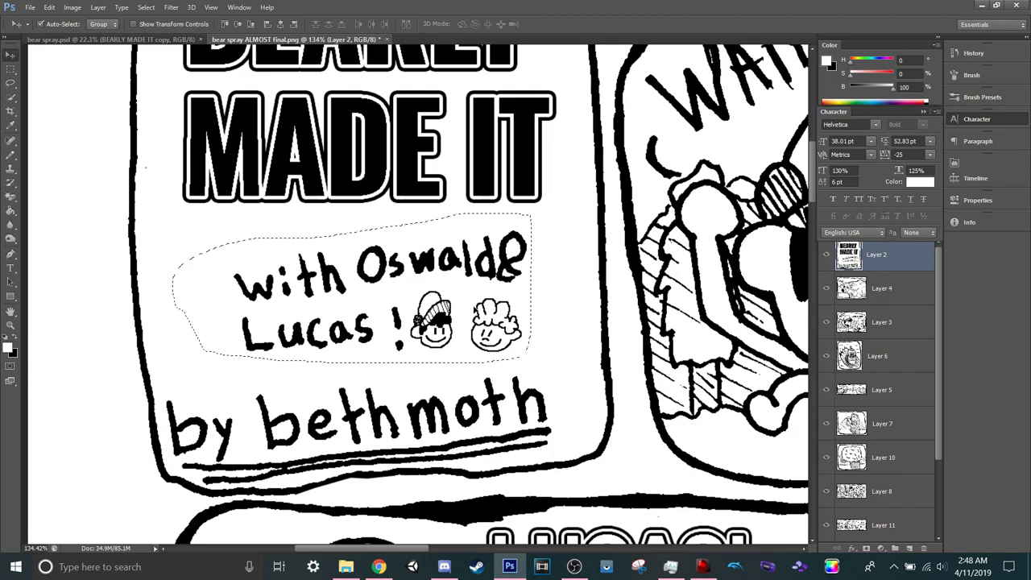
{"action": "key", "text": "ctrl+d"}
Copy the two small faces and the two-line credit lettering from Layer 2 onto separate new layers.
{"action": "key", "text": "l"}
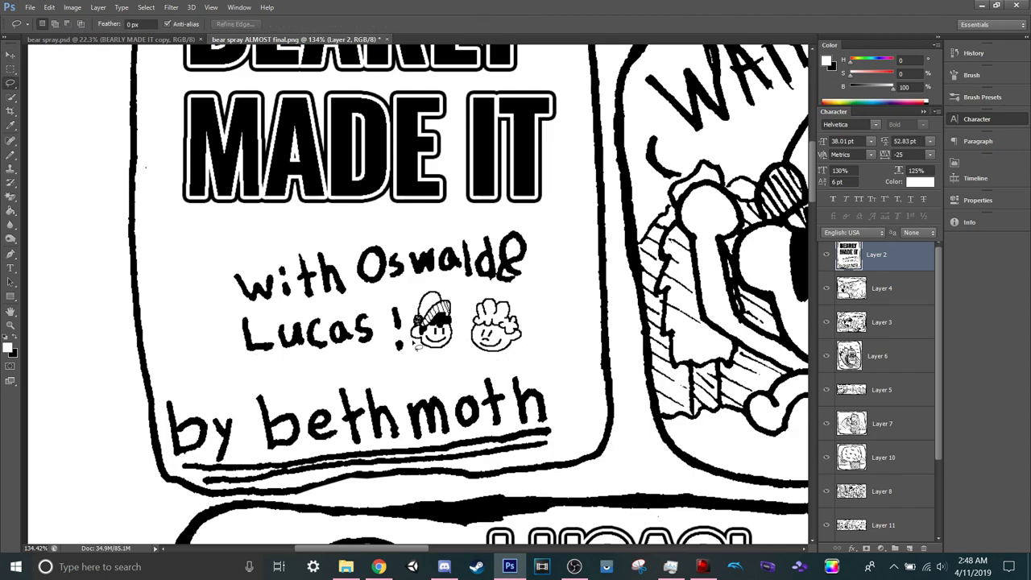
{"action": "mouse_move", "coordinate": [409, 339]}
{"action": "left_mouse_down"}
{"action": "mouse_move", "coordinate": [416, 286]}
{"action": "mouse_move", "coordinate": [474, 285]}
{"action": "mouse_move", "coordinate": [512, 290]}
{"action": "mouse_move", "coordinate": [538, 323]}
{"action": "mouse_move", "coordinate": [518, 352]}
{"action": "mouse_move", "coordinate": [492, 365]}
{"action": "mouse_move", "coordinate": [429, 361]}
{"action": "mouse_move", "coordinate": [404, 327]}
{"action": "mouse_move", "coordinate": [413, 289]}
{"action": "mouse_move", "coordinate": [432, 281]}
{"action": "mouse_move", "coordinate": [536, 293]}
{"action": "mouse_move", "coordinate": [565, 271]}
{"action": "mouse_move", "coordinate": [562, 246]}
{"action": "mouse_move", "coordinate": [539, 224]}
{"action": "mouse_move", "coordinate": [499, 220]}
{"action": "mouse_move", "coordinate": [308, 231]}
{"action": "mouse_move", "coordinate": [221, 249]}
{"action": "mouse_move", "coordinate": [197, 315]}
{"action": "mouse_move", "coordinate": [214, 367]}
{"action": "mouse_move", "coordinate": [286, 384]}
{"action": "mouse_move", "coordinate": [379, 381]}
{"action": "left_mouse_up"}
{"action": "key", "text": "ctrl+j"}
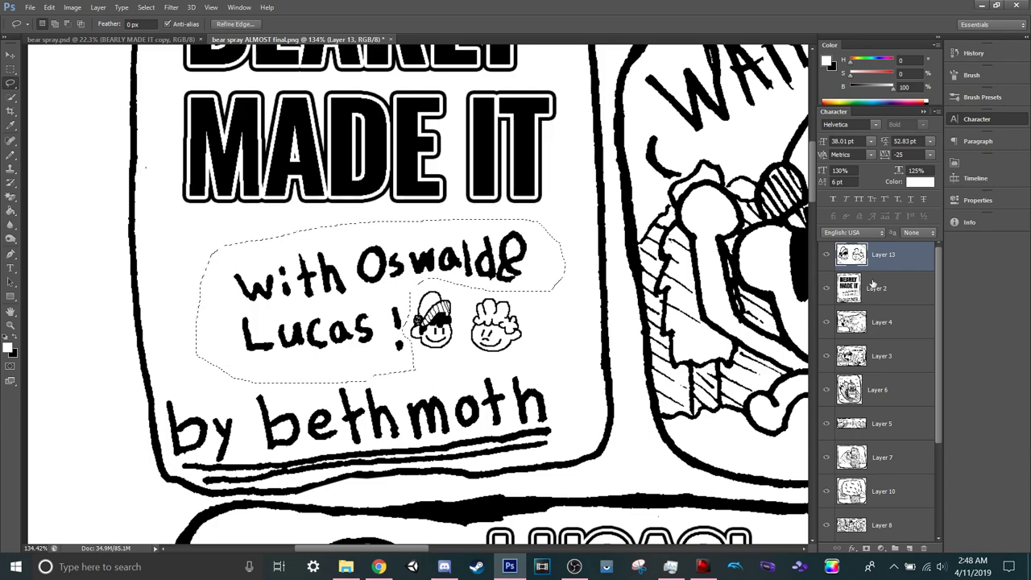
{"action": "left_click", "coordinate": [874, 285]}
{"action": "key", "text": "ctrl+j"}
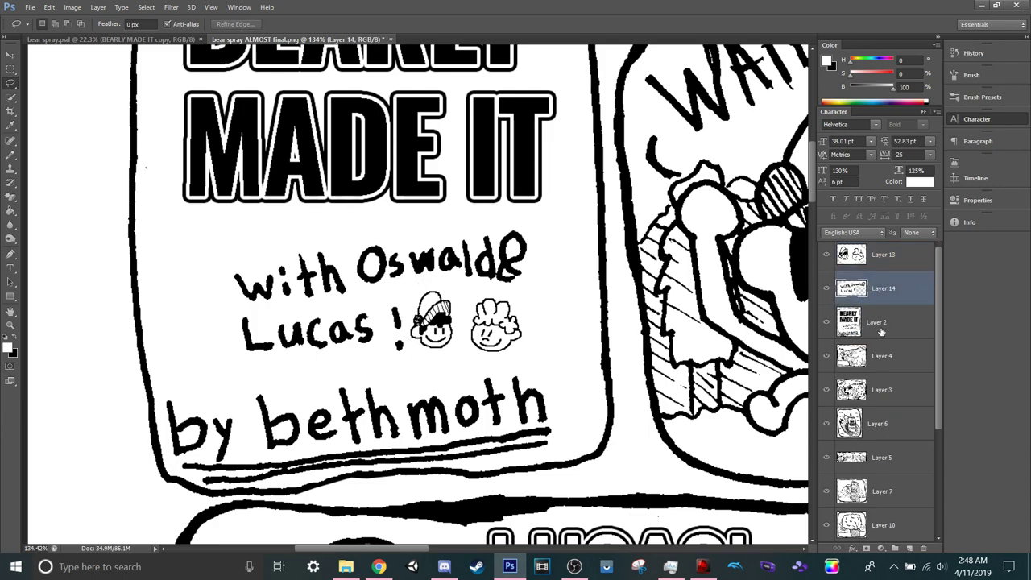
Paint white over the original credit lettering and faces on Layer 2, using pencil sizes 60 and 175.
{"action": "left_click", "coordinate": [880, 332]}
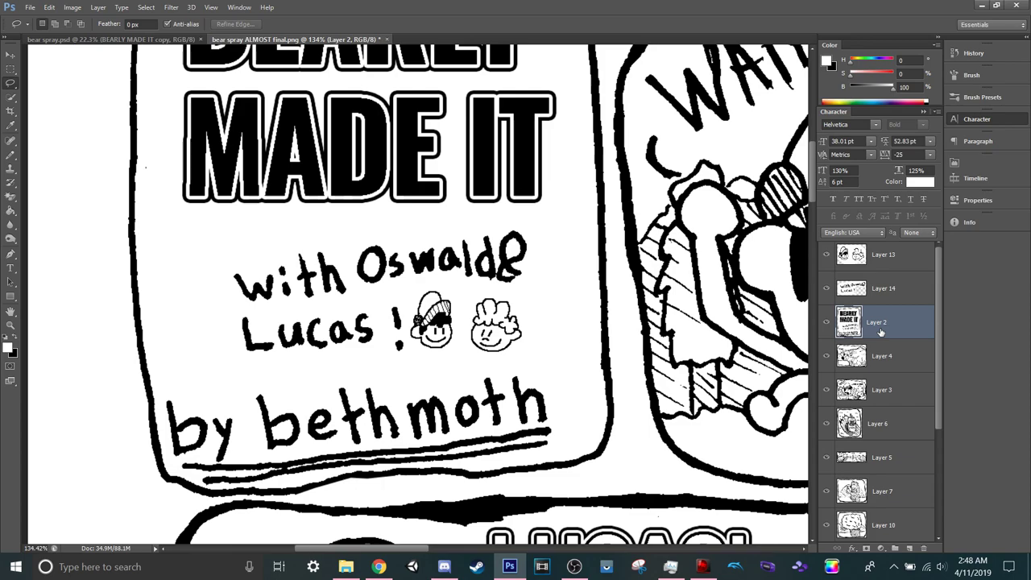
{"action": "key", "text": "ctrl+shift+n"}
{"action": "key", "text": "Escape"}
{"action": "key", "text": "b"}
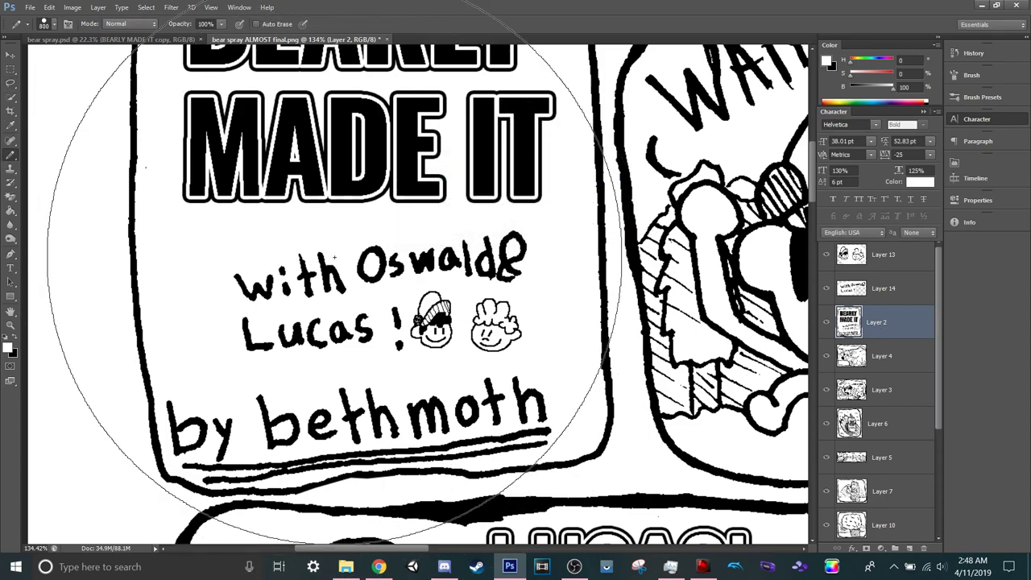
{"action": "key", "text": "bracketleft"}
{"action": "key", "text": "bracketleft"}
{"action": "key", "text": "bracketleft"}
{"action": "key", "text": "bracketleft"}
{"action": "key", "text": "bracketleft"}
{"action": "key", "text": "bracketleft"}
{"action": "key", "text": "bracketleft"}
{"action": "key", "text": "bracketleft"}
{"action": "key", "text": "bracketleft"}
{"action": "key", "text": "bracketleft"}
{"action": "key", "text": "bracketleft"}
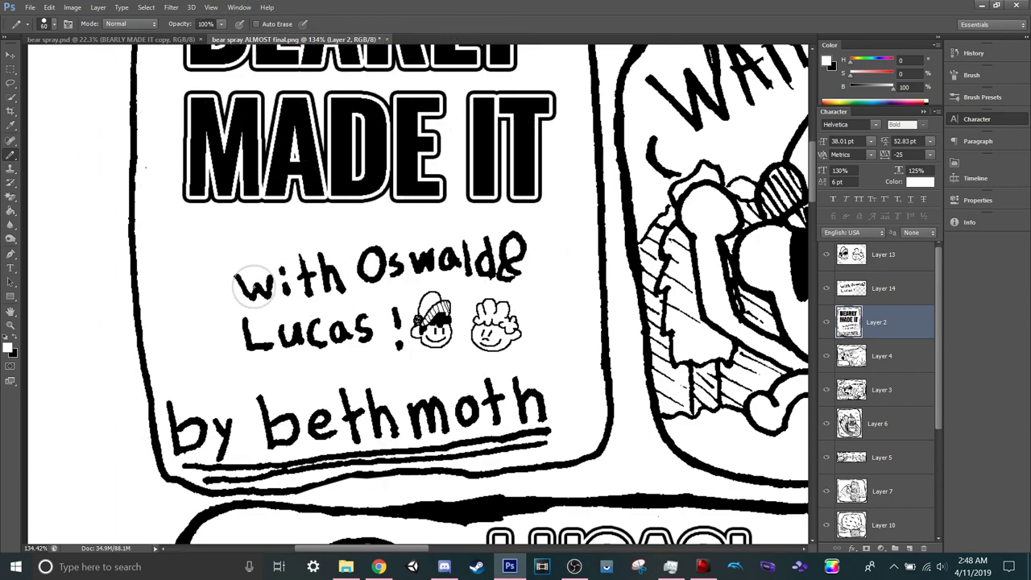
{"action": "key", "text": "bracketright"}
{"action": "key", "text": "bracketright"}
{"action": "key", "text": "bracketright"}
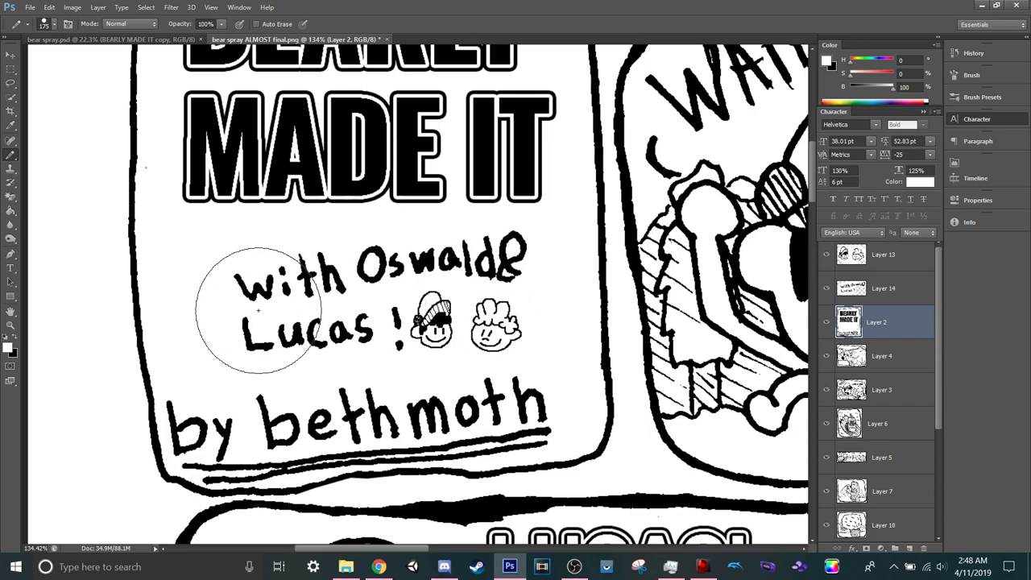
Rotate the credit lettering on Layer 14 clockwise by about 5.5 degrees.
{"action": "left_click", "coordinate": [869, 288]}
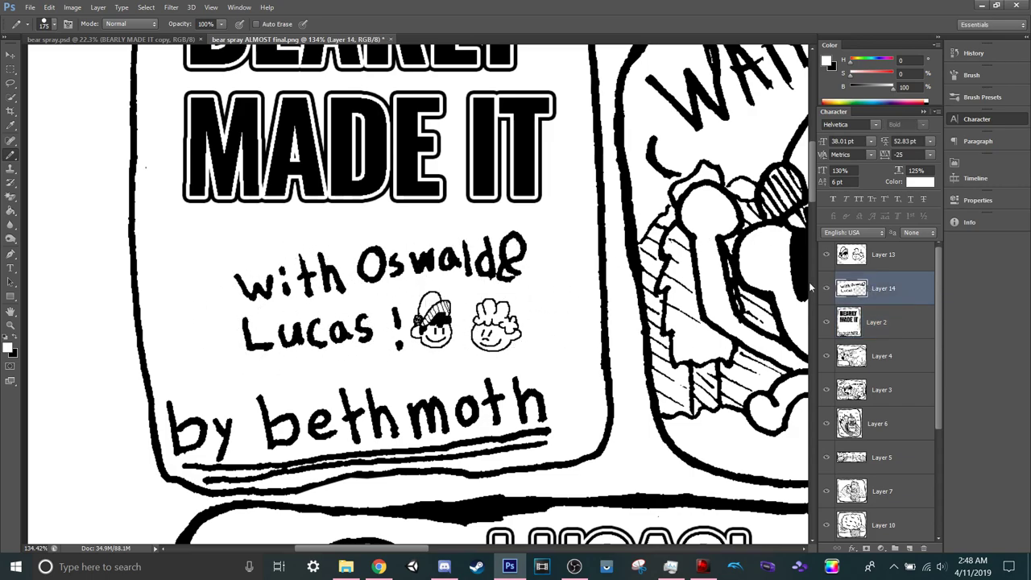
{"action": "key", "text": "ctrl+t"}
{"action": "left_click_drag", "start_coordinate": [554, 211], "coordinate": [574, 227]}
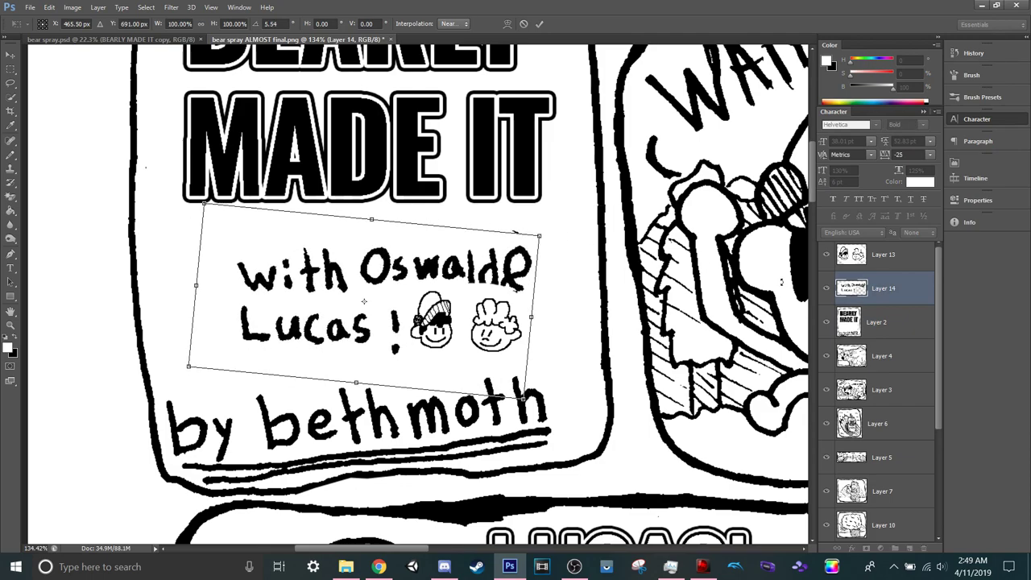
{"action": "key", "text": "Return"}
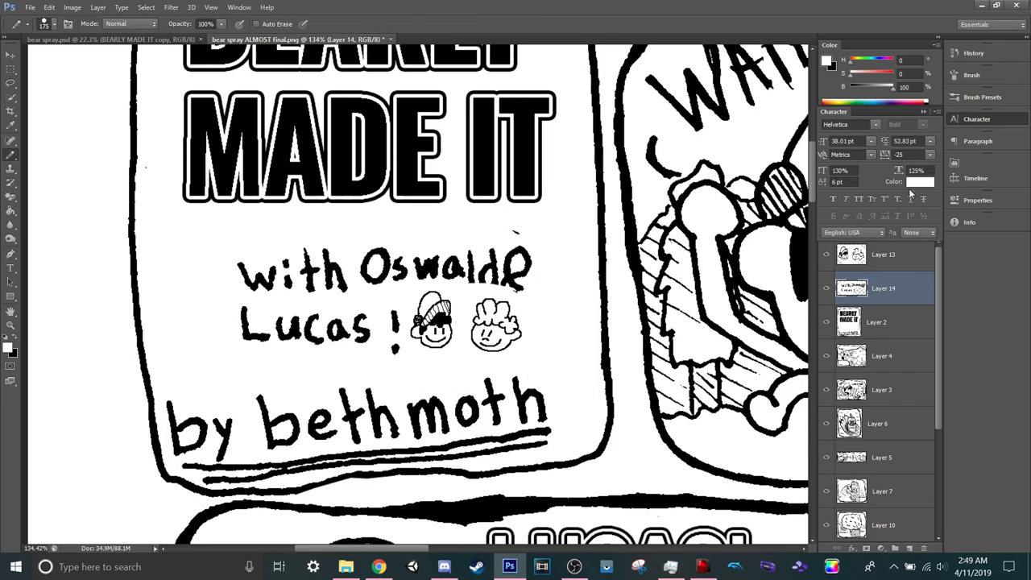
Erase the white around the lettering on Layer 14 and around the faces on Layer 13 with the Magic Eraser.
{"action": "key", "text": "e"}
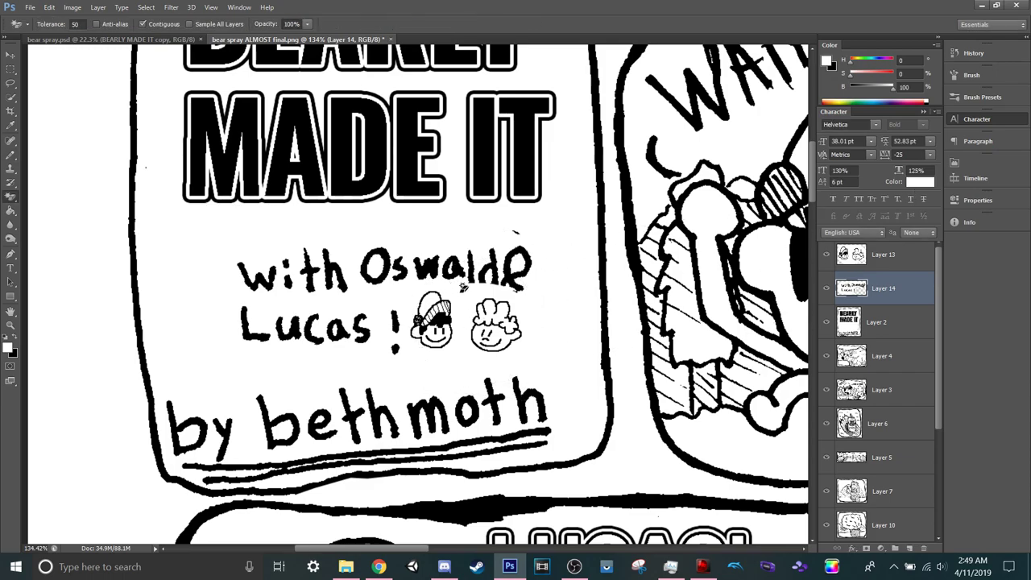
{"action": "left_click", "coordinate": [886, 256]}
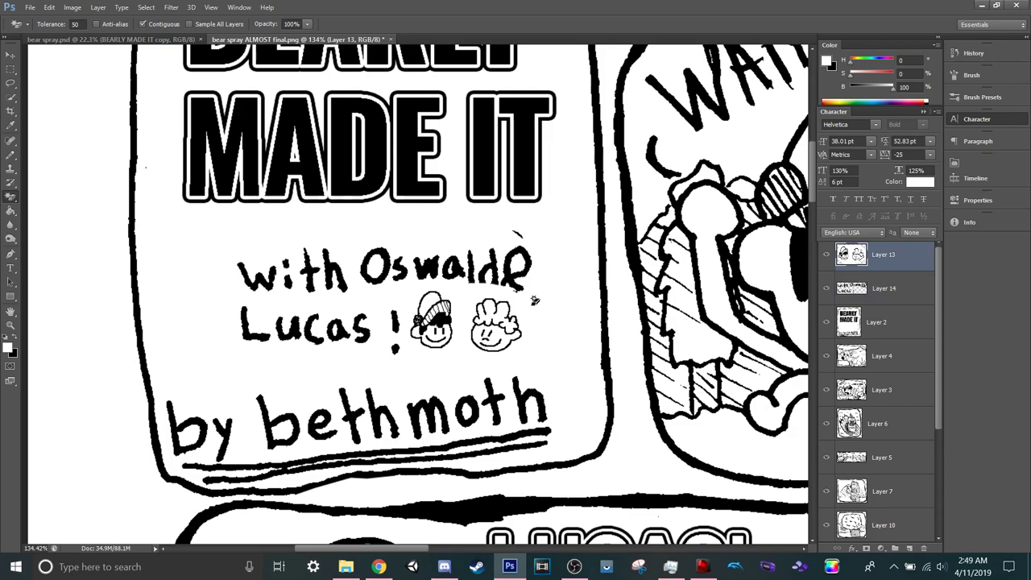
{"action": "left_click", "coordinate": [520, 299]}
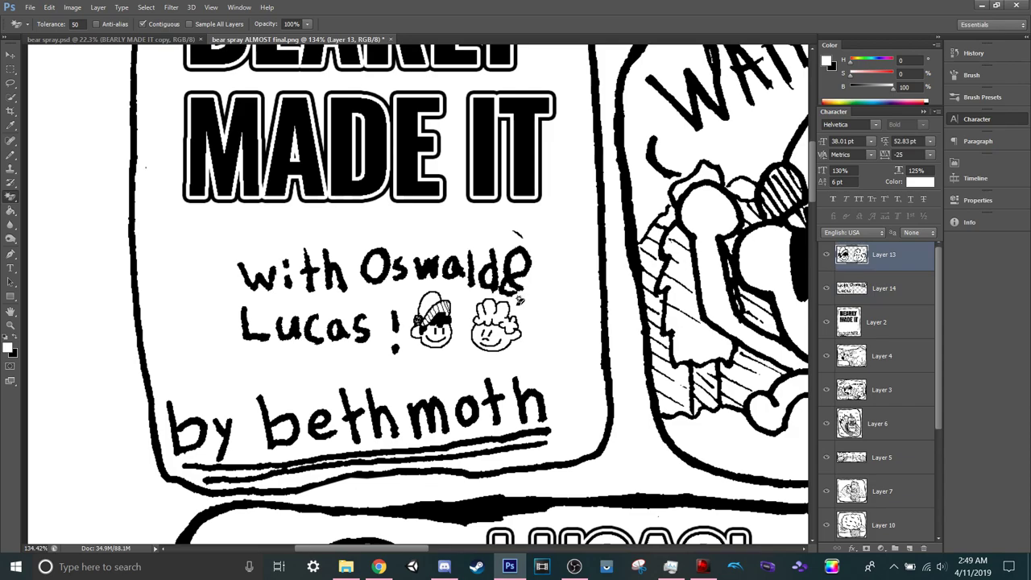
Move the Layer 14 lettering left and paint out the stray mark above it on Layer 2 with a size 80 pencil.
{"action": "key", "text": "v"}
{"action": "mouse_move", "coordinate": [519, 269]}
{"action": "left_mouse_down"}
{"action": "mouse_move", "coordinate": [475, 267]}
{"action": "mouse_move", "coordinate": [478, 251]}
{"action": "left_mouse_up"}
{"action": "left_click", "coordinate": [882, 322]}
{"action": "key", "text": "b"}
{"action": "key", "text": "bracketleft"}
{"action": "key", "text": "bracketleft"}
{"action": "key", "text": "bracketleft"}
{"action": "key", "text": "bracketleft"}
{"action": "key", "text": "bracketleft"}
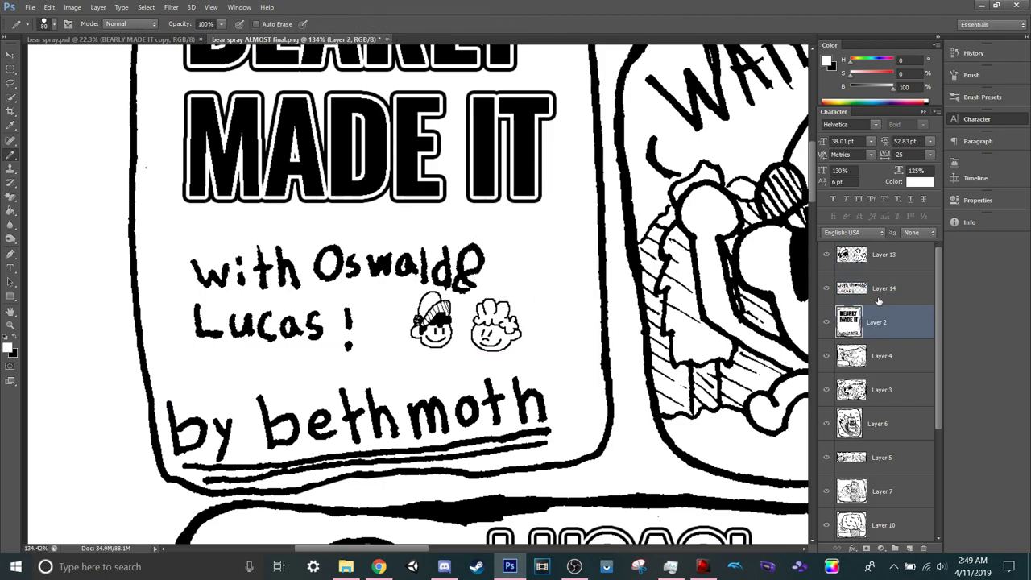
Enlarge the credit lettering on Layer 14 to about 106% and shift it slightly down below the title.
{"action": "left_click", "coordinate": [878, 292]}
{"action": "key", "text": "ctrl+t"}
{"action": "left_click_drag", "start_coordinate": [486, 243], "coordinate": [503, 225]}
{"action": "key", "text": "Down"}
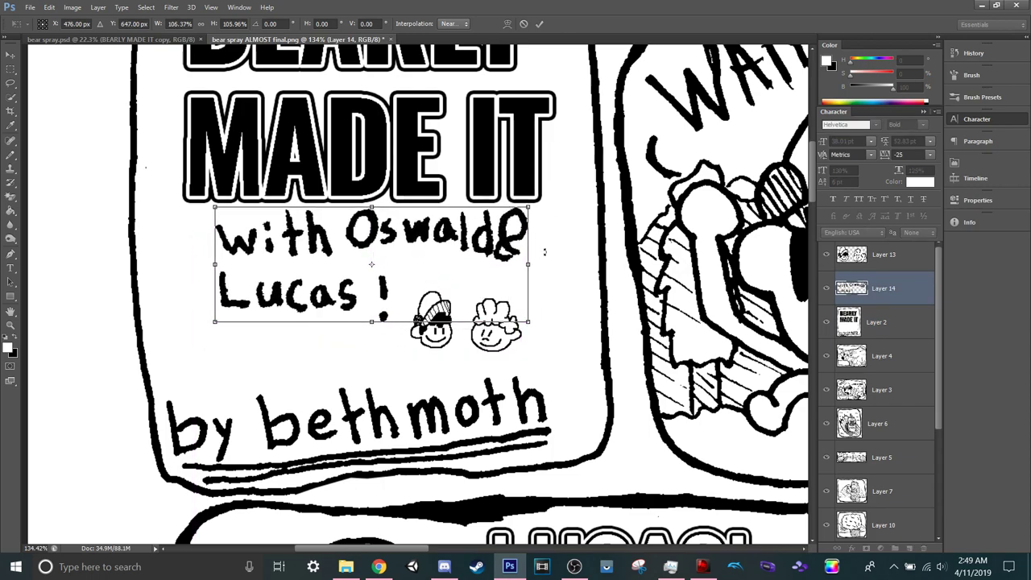
{"action": "key", "text": "shift+Down"}
{"action": "key", "text": "Return"}
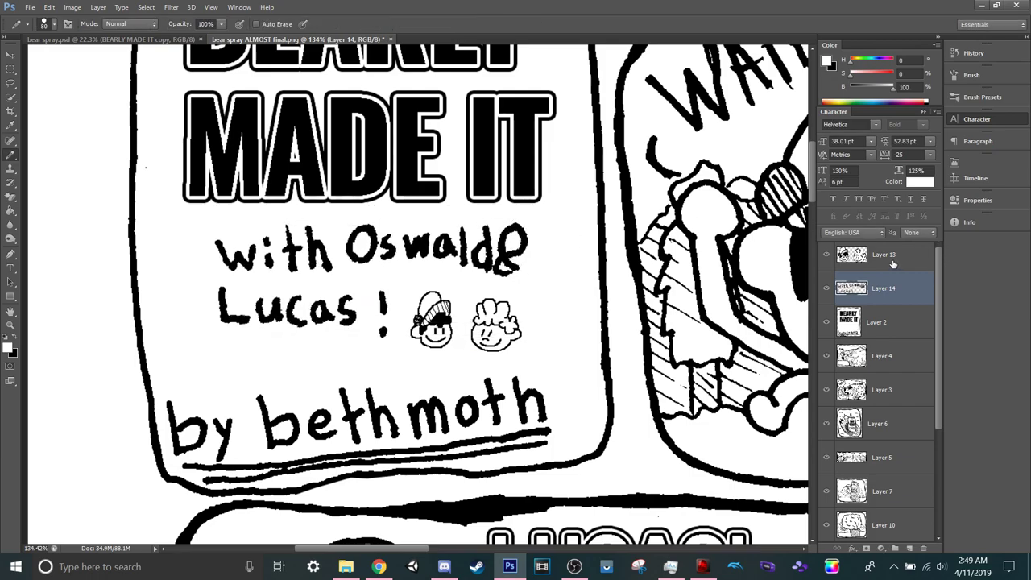
Enlarge the two small faces on Layer 13 to about 119% and position them beside the second line of the credit.
{"action": "left_click", "coordinate": [892, 265]}
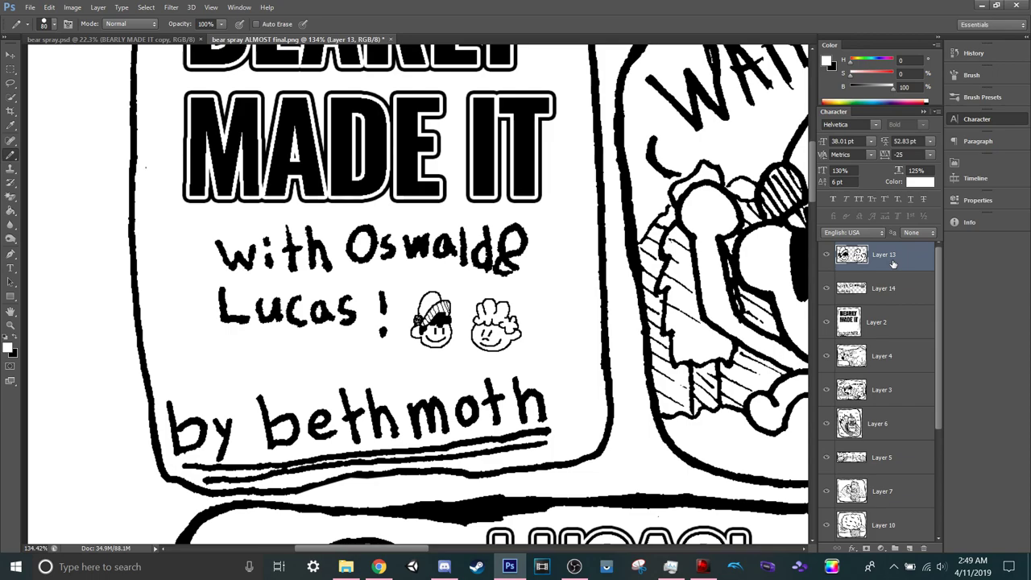
{"action": "key", "text": "v"}
{"action": "mouse_move", "coordinate": [496, 320]}
{"action": "left_mouse_down"}
{"action": "mouse_move", "coordinate": [494, 304]}
{"action": "mouse_move", "coordinate": [532, 340]}
{"action": "mouse_move", "coordinate": [515, 324]}
{"action": "mouse_move", "coordinate": [522, 331]}
{"action": "mouse_move", "coordinate": [535, 310]}
{"action": "left_mouse_up"}
{"action": "key", "text": "ctrl+t"}
{"action": "key", "text": "Return"}
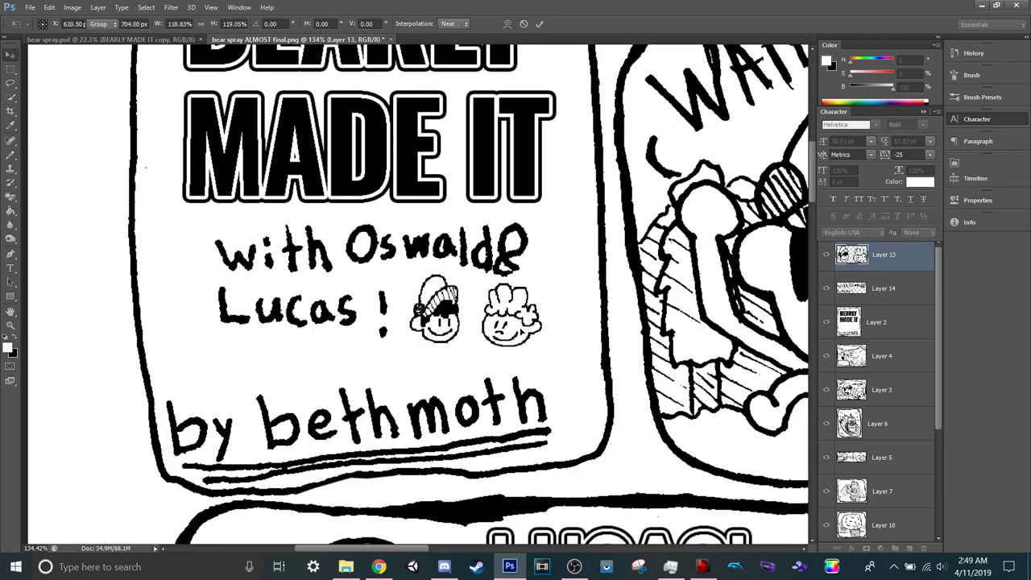
{"action": "key", "text": "ctrl+0"}
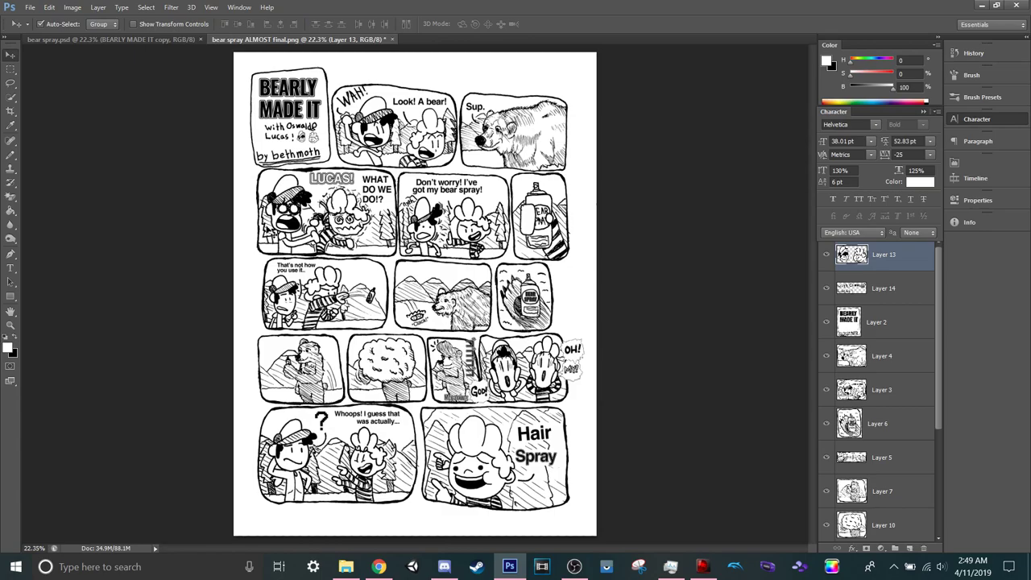
Nudge the faces on Layer 13 and the credit lettering on Layer 14 slightly down together.
{"action": "scroll", "coordinate": [280, 114], "scroll_direction": "up", "scroll_amount": 8}
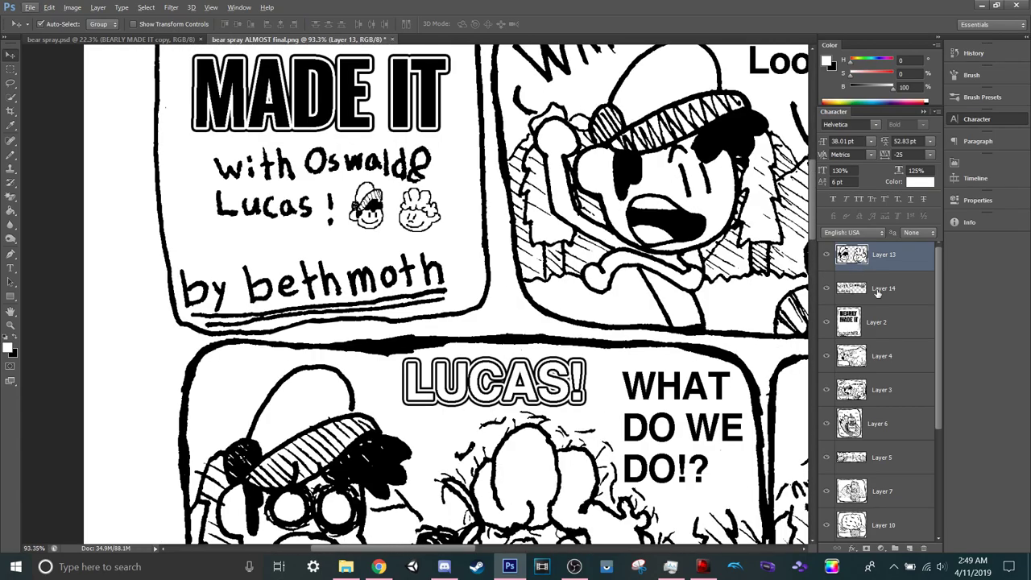
{"action": "left_click", "coordinate": [878, 292], "text": "shift"}
{"action": "key", "text": "Down"}
{"action": "key", "text": "Down"}
{"action": "key", "text": "Down"}
{"action": "key", "text": "Down"}
{"action": "key", "text": "ctrl+0"}
{"action": "key", "text": "ctrl+0"}
Save the layered comic as bearly made it.psd in the Photoshop Files folder.
{"action": "key", "text": "ctrl+shift+s"}
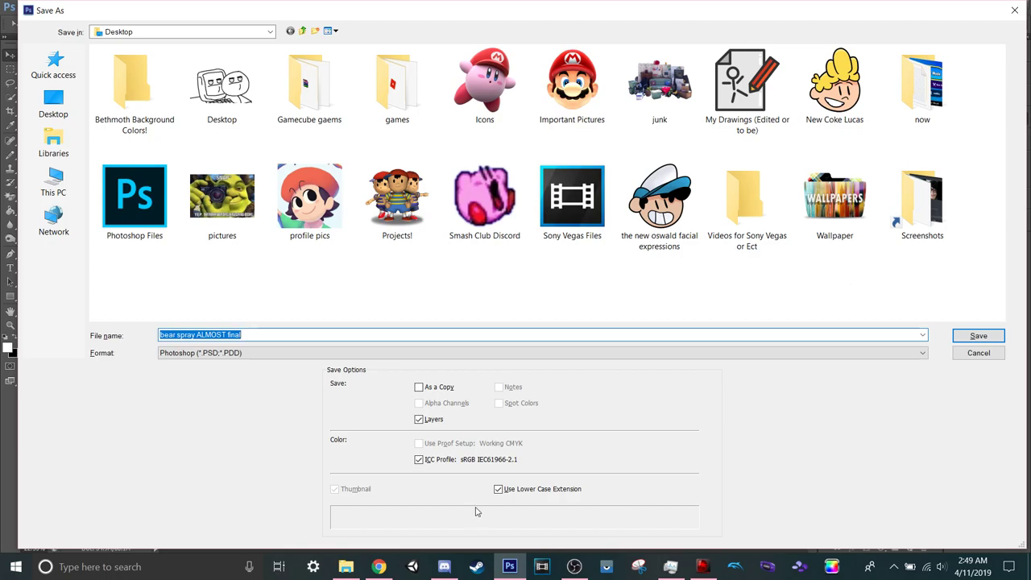
{"action": "type", "text": "bearly made ita"}
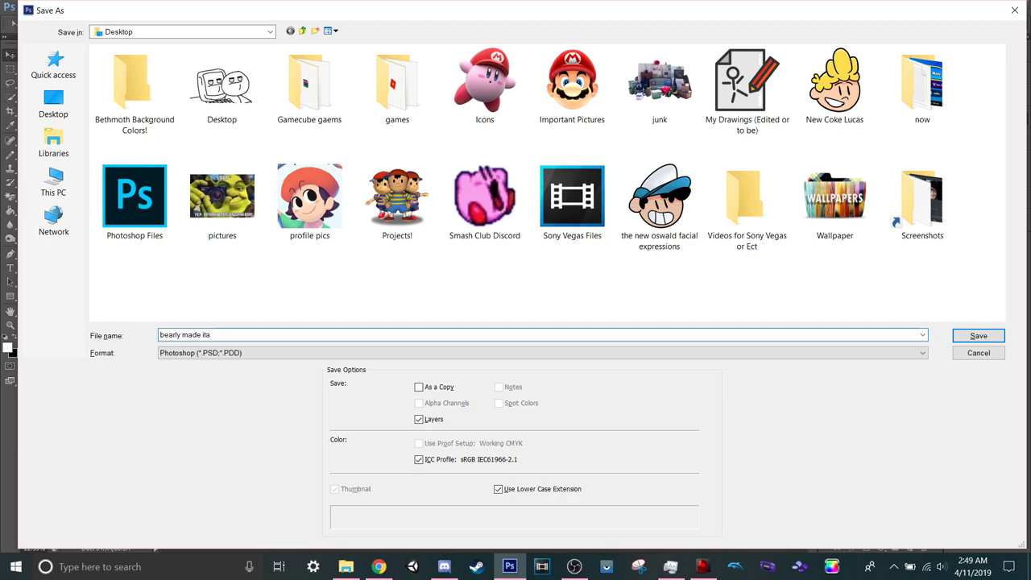
{"action": "key", "text": "BackSpace"}
{"action": "key", "text": "ctrl+a"}
{"action": "key", "text": "ctrl+x"}
{"action": "double_click", "coordinate": [158, 222]}
{"action": "left_click_drag", "start_coordinate": [210, 334], "coordinate": [159, 337]}
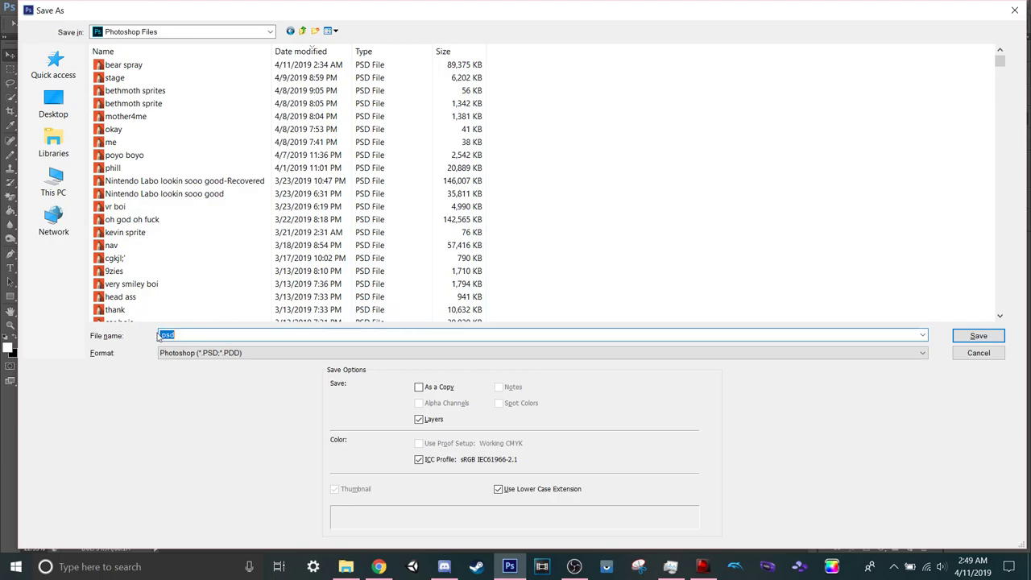
{"action": "type", "text": "bearly made it."}
{"action": "key", "text": "Return"}
{"action": "key", "text": "Return"}
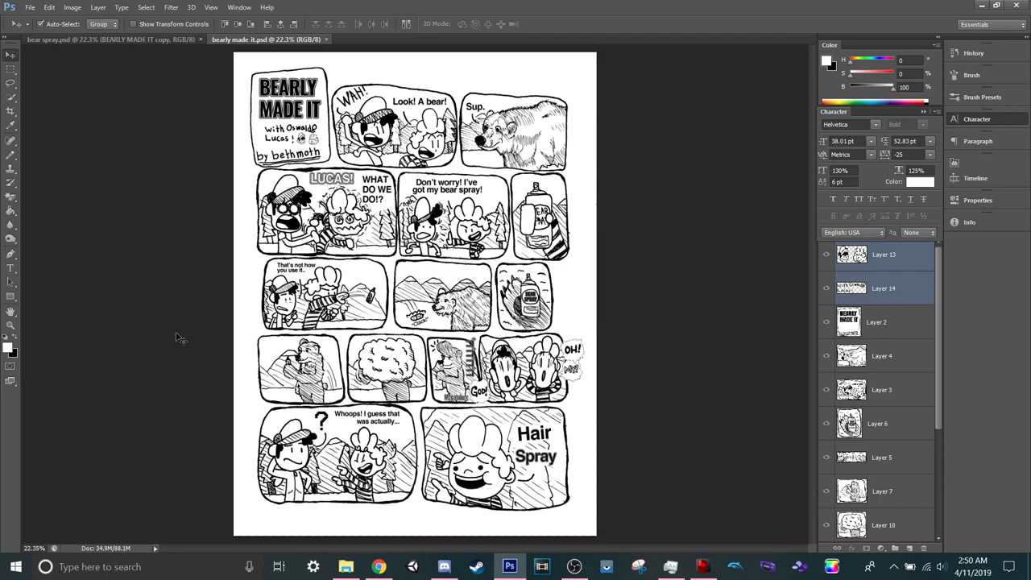
Save a PNG copy named bearly made it.png on the Desktop with the default PNG options.
{"action": "key", "text": "ctrl+shift+s"}
{"action": "left_click", "coordinate": [53, 103]}
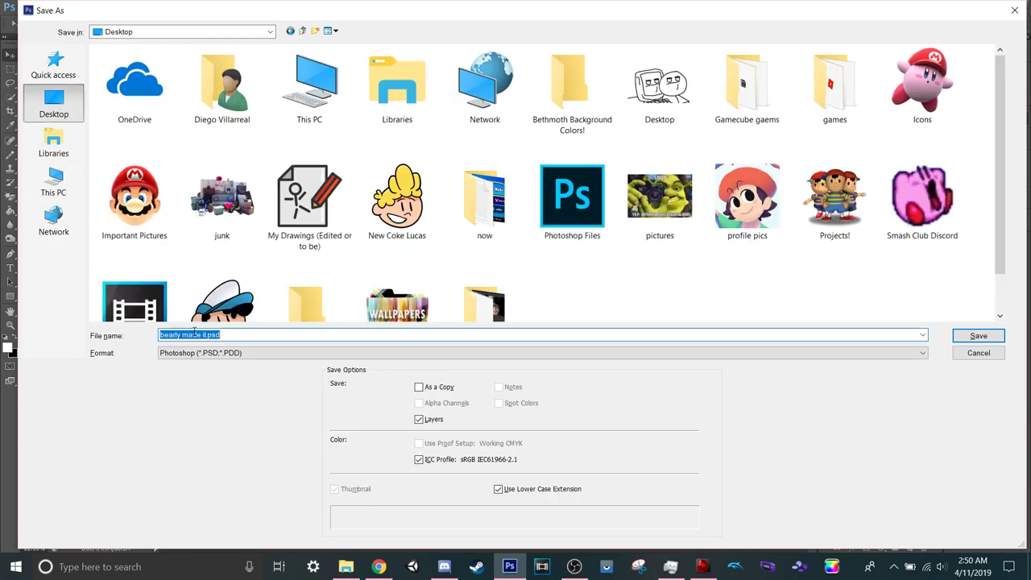
{"action": "left_click", "coordinate": [212, 355]}
{"action": "left_click", "coordinate": [219, 512]}
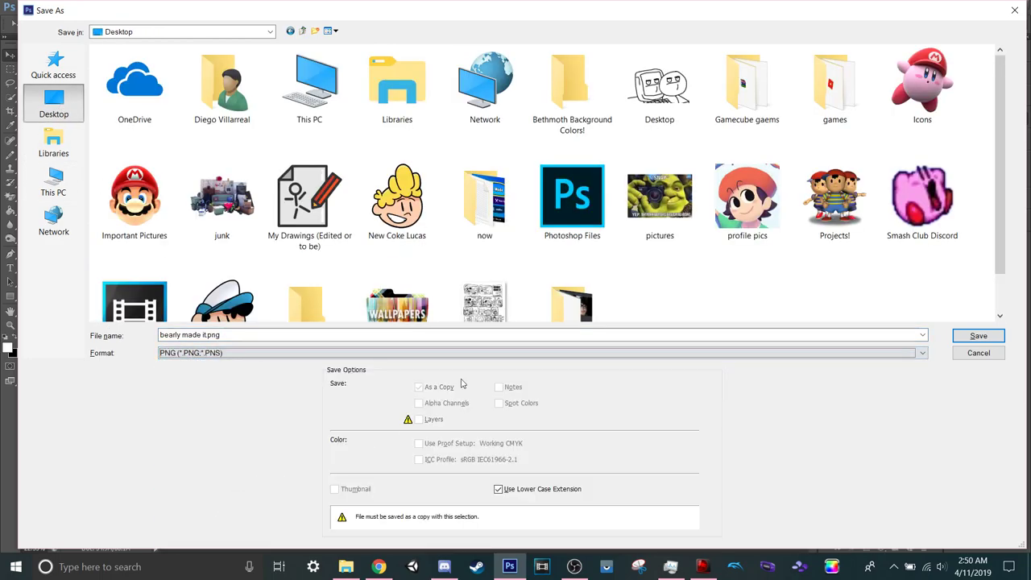
{"action": "scroll", "coordinate": [483, 298], "scroll_direction": "down", "scroll_amount": 1}
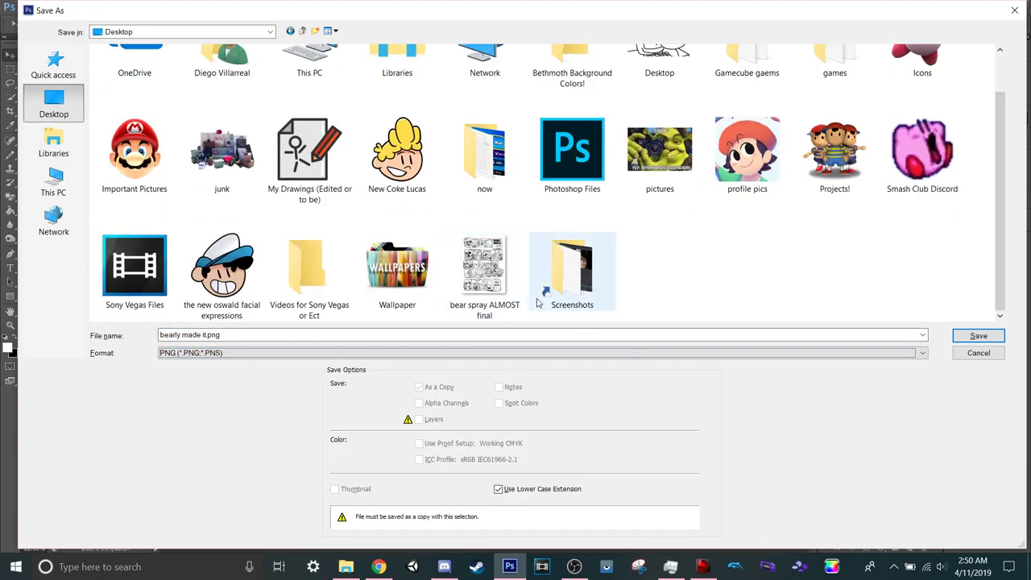
{"action": "left_click", "coordinate": [978, 336]}
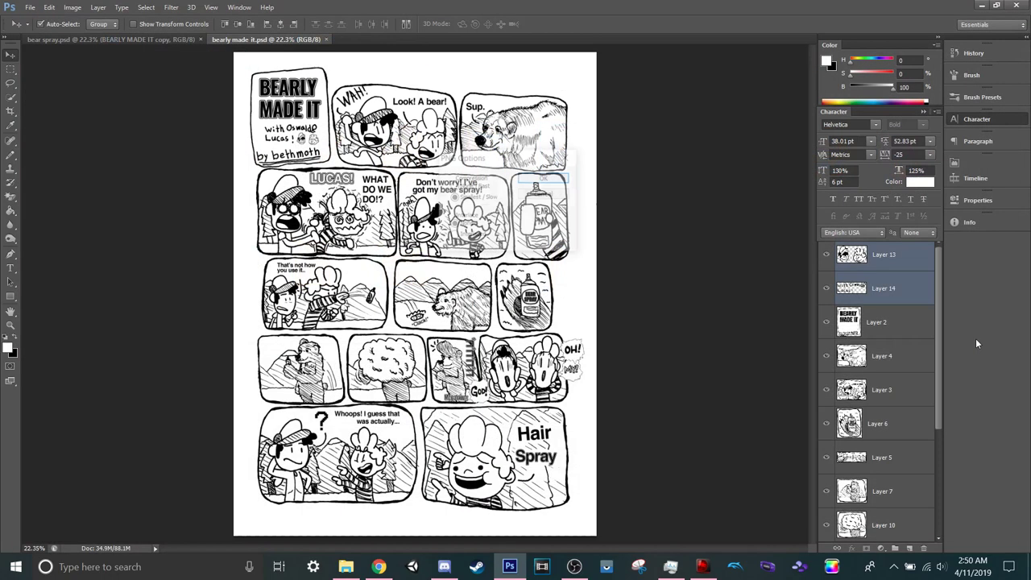
{"action": "left_click", "coordinate": [545, 178]}
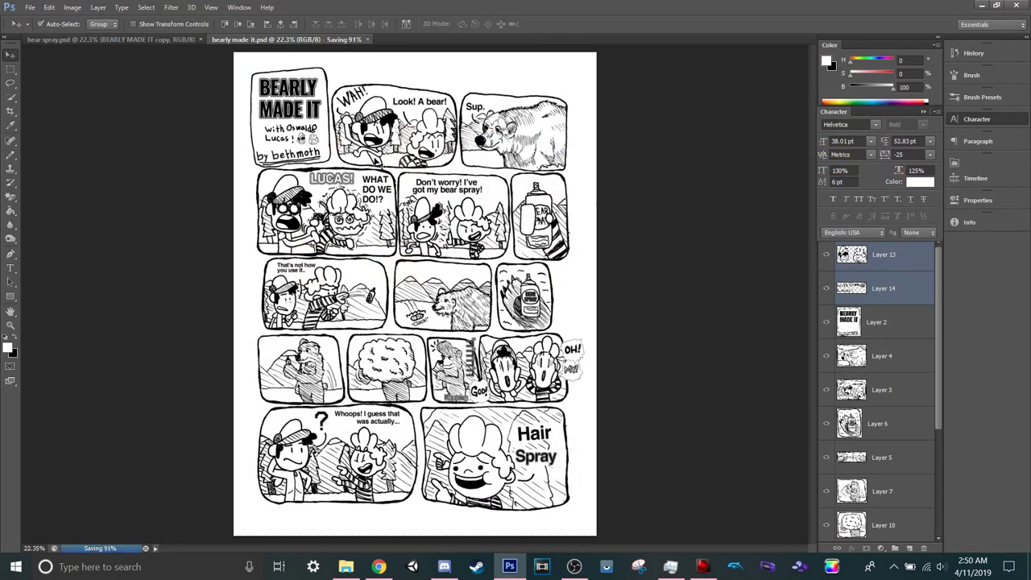
In bear spray.psd, hide the OH! MY! lettering on Layer 16 and the GOD! lettering on Layer 13 copy 2.
{"action": "left_click", "coordinate": [139, 39]}
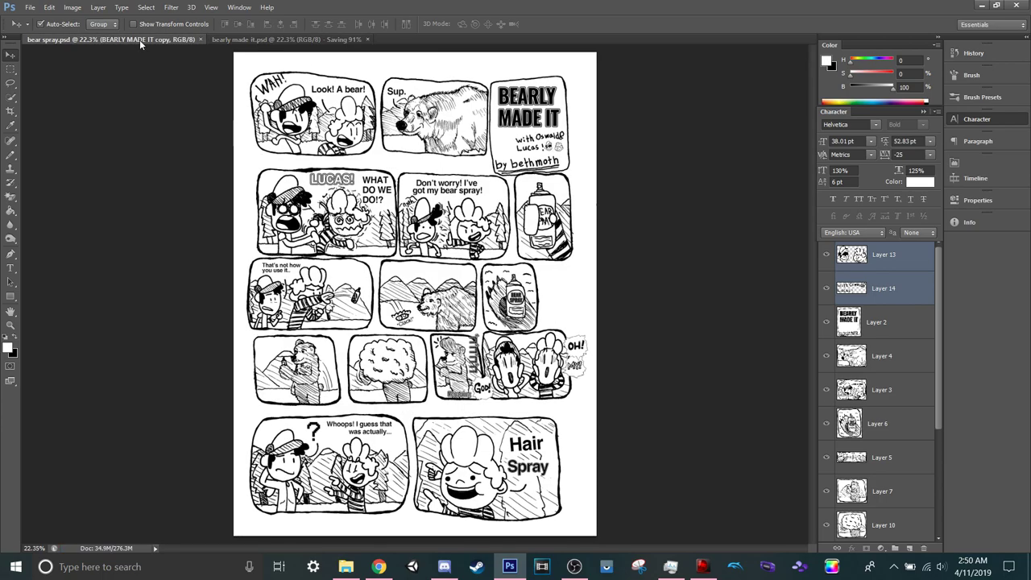
{"action": "left_click", "coordinate": [283, 38]}
{"action": "left_click", "coordinate": [161, 37]}
{"action": "left_click", "coordinate": [301, 36]}
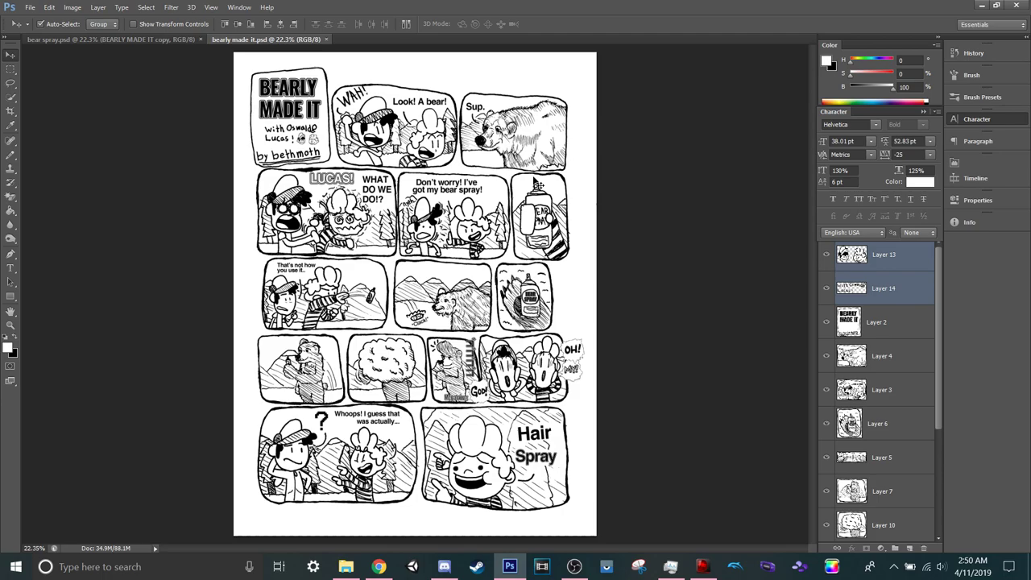
{"action": "left_click", "coordinate": [135, 38]}
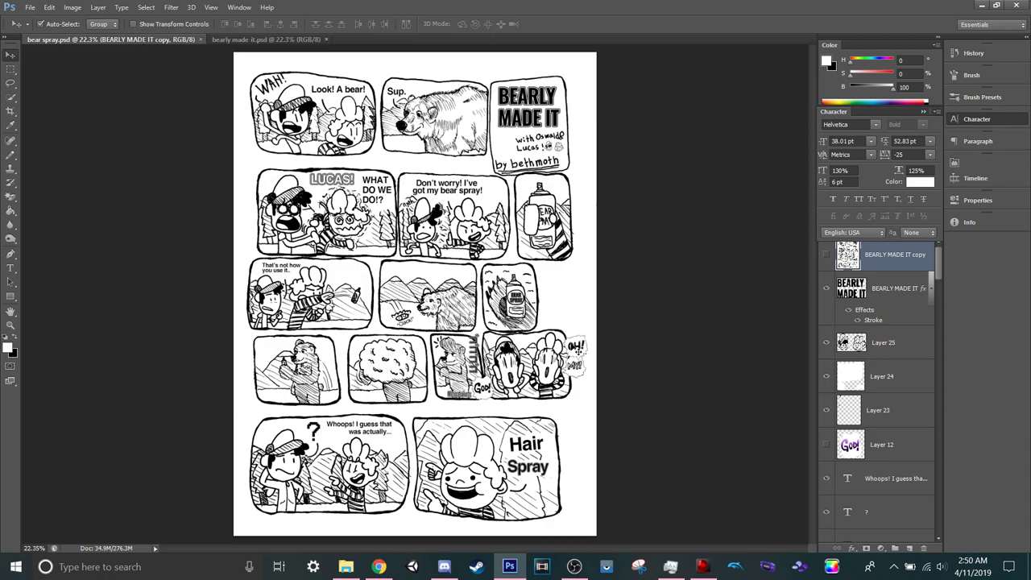
{"action": "left_click", "coordinate": [577, 348]}
{"action": "left_click", "coordinate": [826, 525]}
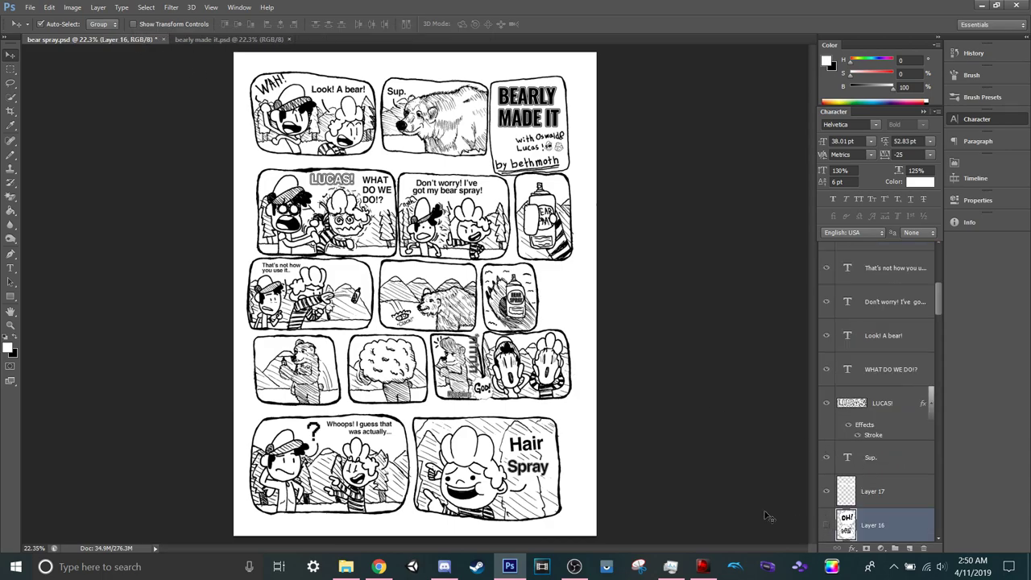
{"action": "left_click", "coordinate": [493, 393]}
{"action": "left_click", "coordinate": [828, 529]}
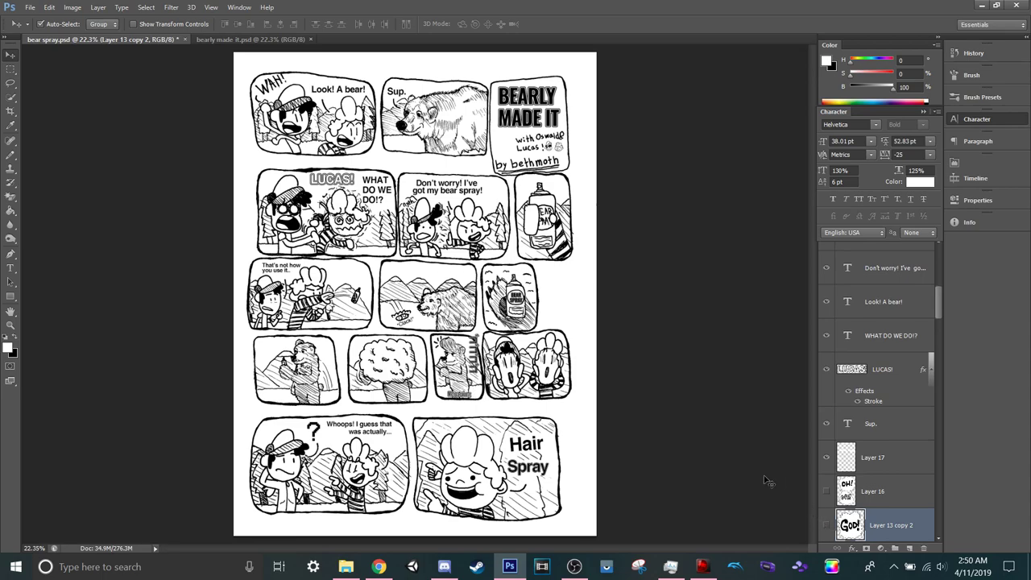
Save a PNG copy of bear spray.psd on the Desktop as no my god.png.
{"action": "left_click", "coordinate": [214, 39]}
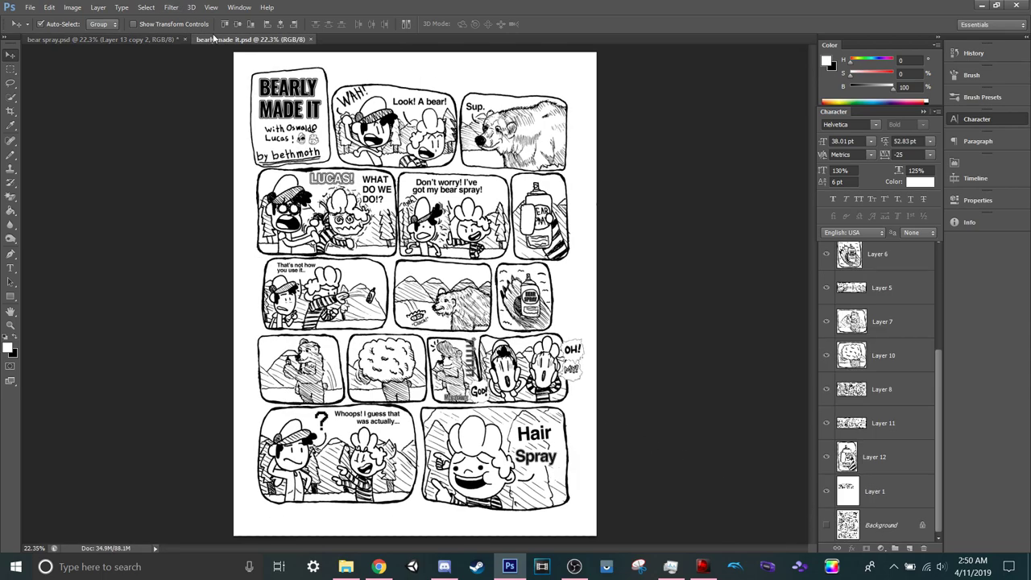
{"action": "left_click", "coordinate": [168, 39]}
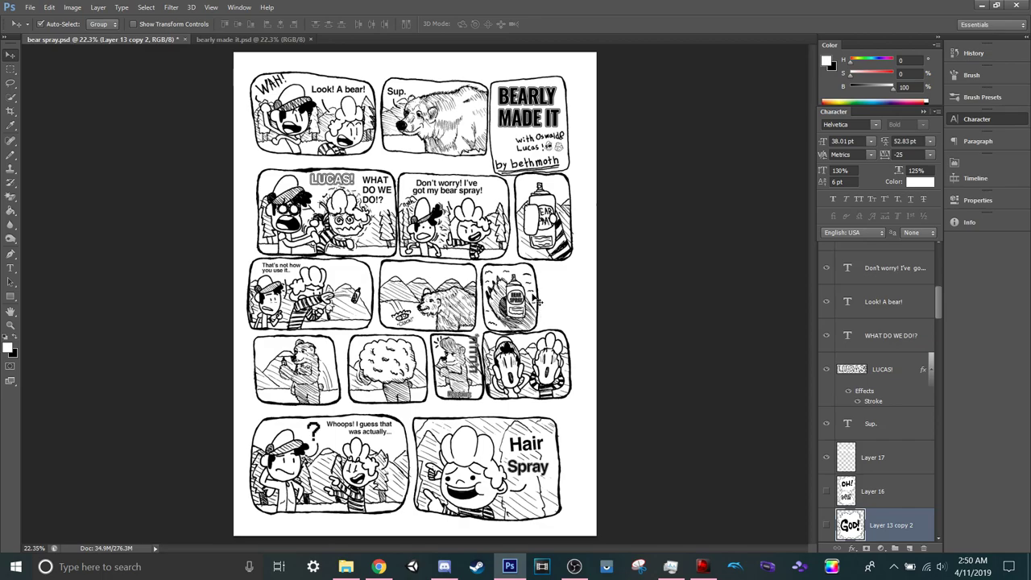
{"action": "key", "text": "ctrl+shift+s"}
{"action": "left_click", "coordinate": [54, 103]}
{"action": "left_click", "coordinate": [233, 333]}
{"action": "key", "text": "ctrl+a"}
{"action": "type", "text": "n"}
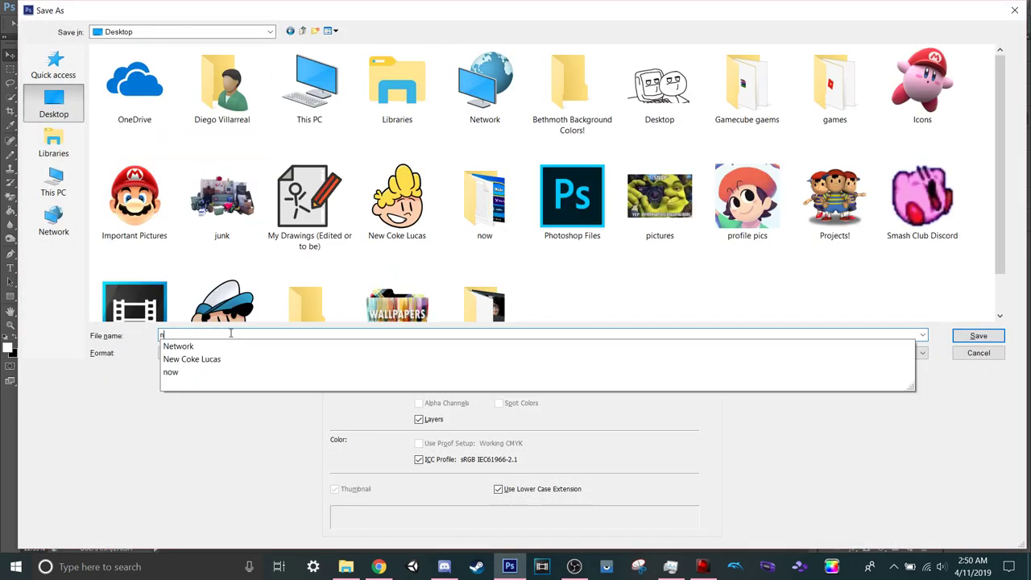
{"action": "type", "text": "o my god"}
{"action": "left_click", "coordinate": [230, 352]}
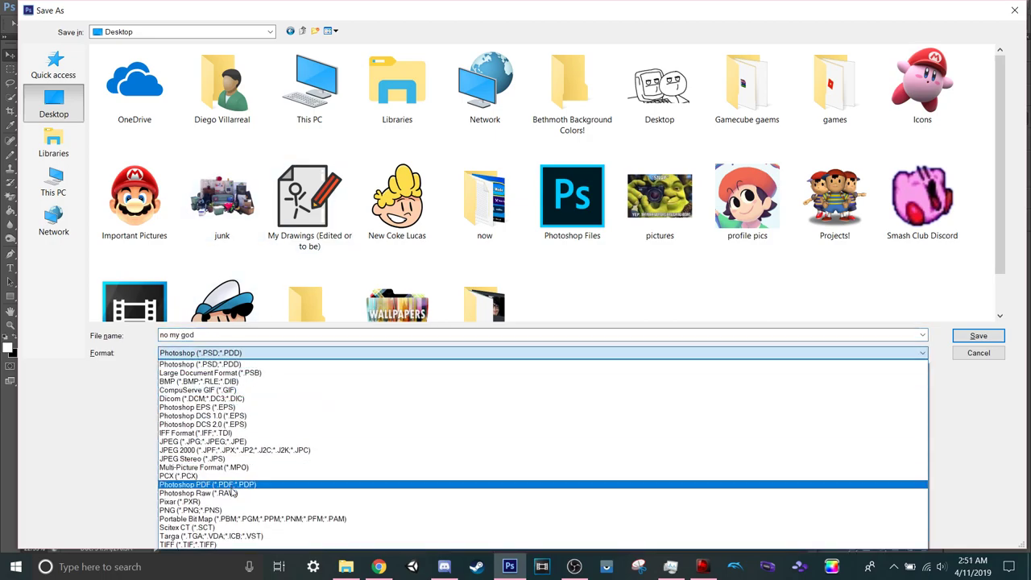
{"action": "left_click", "coordinate": [245, 510]}
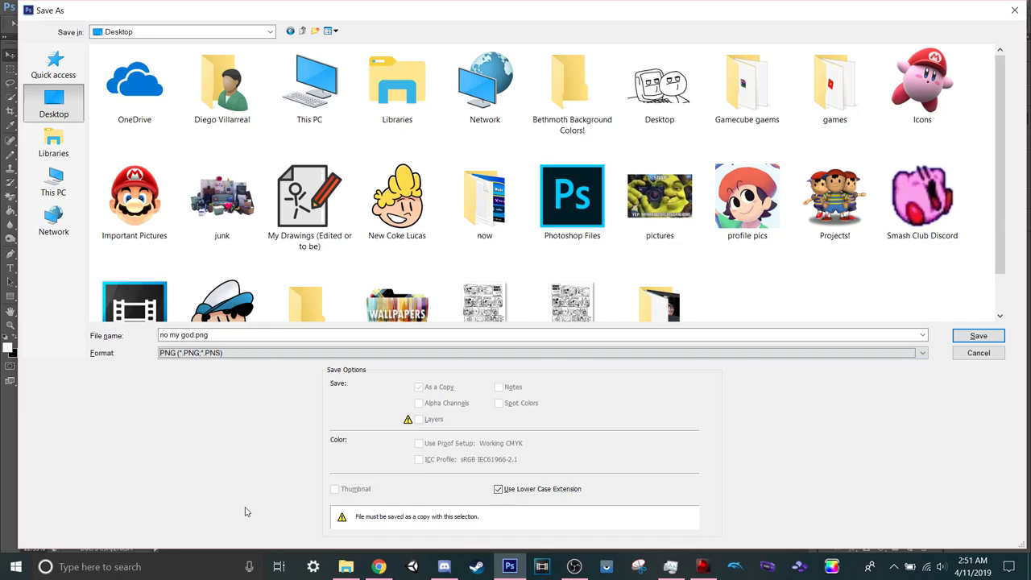
{"action": "key", "text": "Return"}
{"action": "key", "text": "Return"}
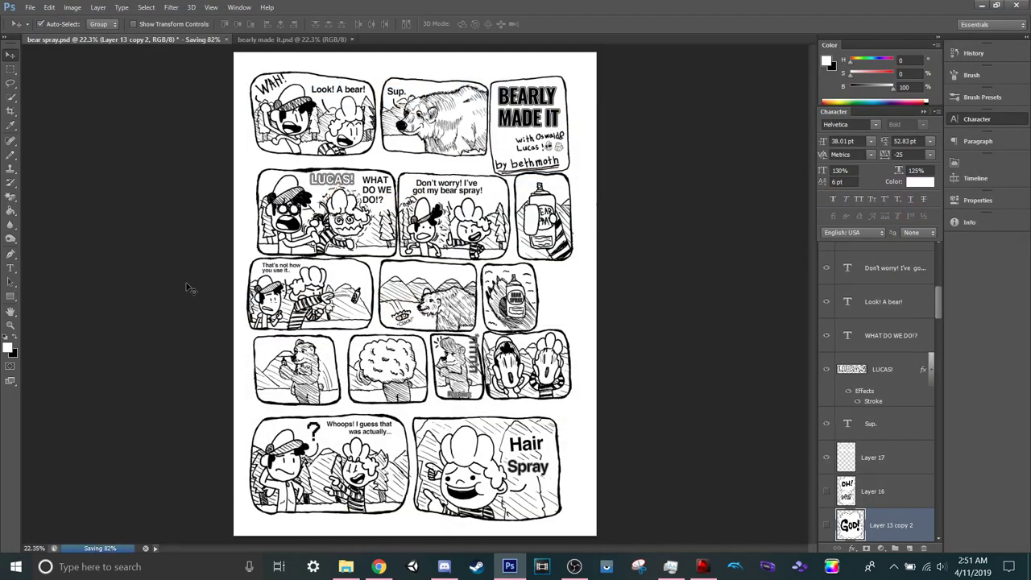
Place no my god.png from the Desktop into bearly made it.psd at full size.
{"action": "left_click", "coordinate": [330, 39]}
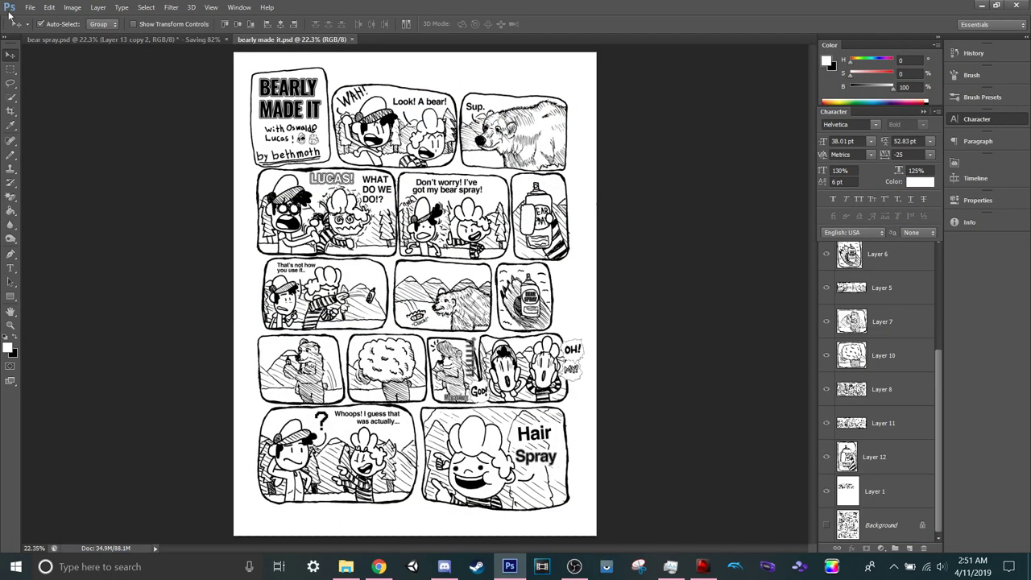
{"action": "left_click", "coordinate": [30, 7]}
{"action": "left_click", "coordinate": [104, 226]}
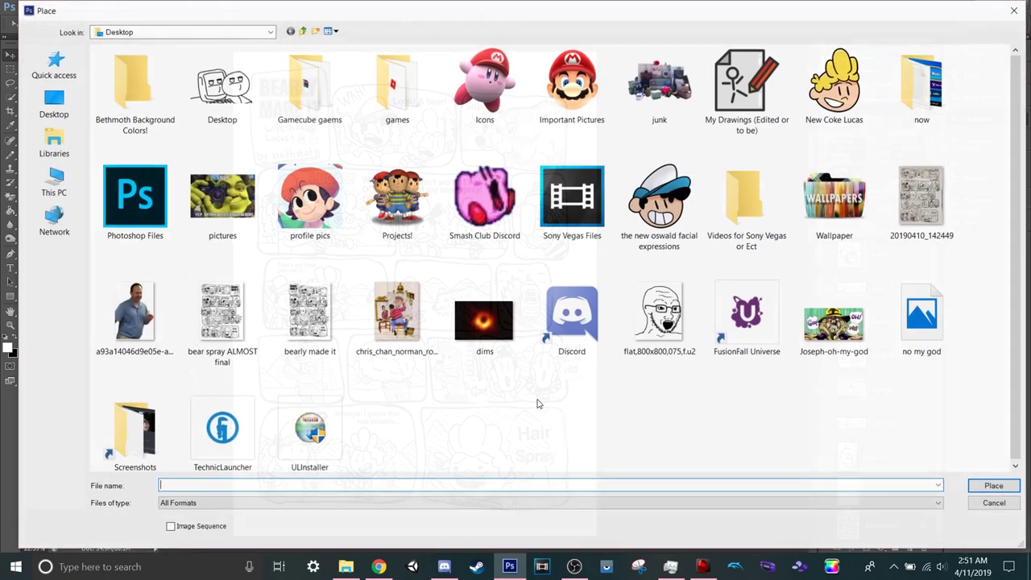
{"action": "double_click", "coordinate": [918, 314]}
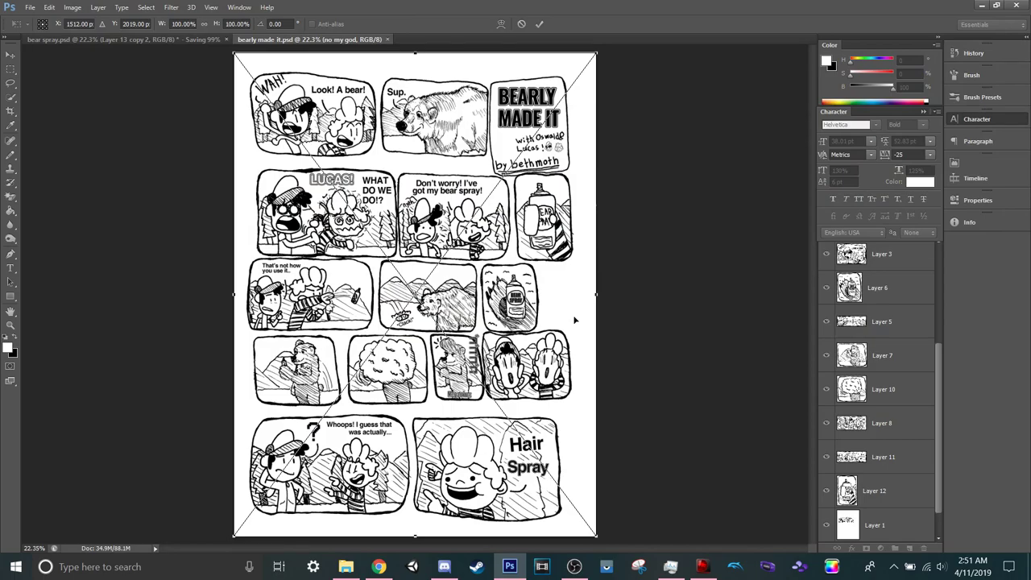
{"action": "key", "text": "Return"}
Lasso the Menacing bear panel and the two-face panel beside it, copy them to a new layer, and delete the placed image layer.
{"action": "scroll", "coordinate": [561, 364], "scroll_direction": "up", "scroll_amount": 5}
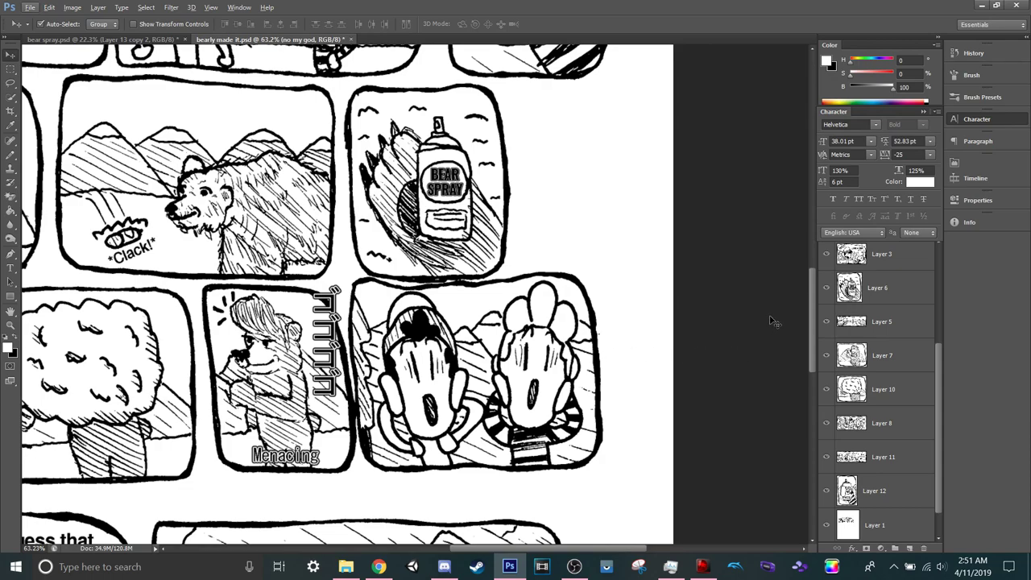
{"action": "key", "text": "l"}
{"action": "key", "text": "alt+l"}
{"action": "left_click", "coordinate": [275, 316]}
{"action": "mouse_move", "coordinate": [266, 308]}
{"action": "left_mouse_down"}
{"action": "mouse_move", "coordinate": [390, 259]}
{"action": "mouse_move", "coordinate": [586, 267]}
{"action": "mouse_move", "coordinate": [659, 369]}
{"action": "mouse_move", "coordinate": [657, 445]}
{"action": "mouse_move", "coordinate": [574, 500]}
{"action": "mouse_move", "coordinate": [337, 480]}
{"action": "mouse_move", "coordinate": [203, 433]}
{"action": "mouse_move", "coordinate": [213, 378]}
{"action": "left_mouse_up"}
{"action": "left_click", "coordinate": [229, 300]}
{"action": "mouse_move", "coordinate": [229, 278]}
{"action": "left_mouse_down"}
{"action": "mouse_move", "coordinate": [660, 164]}
{"action": "mouse_move", "coordinate": [676, 451]}
{"action": "mouse_move", "coordinate": [340, 495]}
{"action": "mouse_move", "coordinate": [206, 407]}
{"action": "mouse_move", "coordinate": [205, 423]}
{"action": "mouse_move", "coordinate": [208, 392]}
{"action": "left_mouse_up"}
{"action": "key", "text": "ctrl+j"}
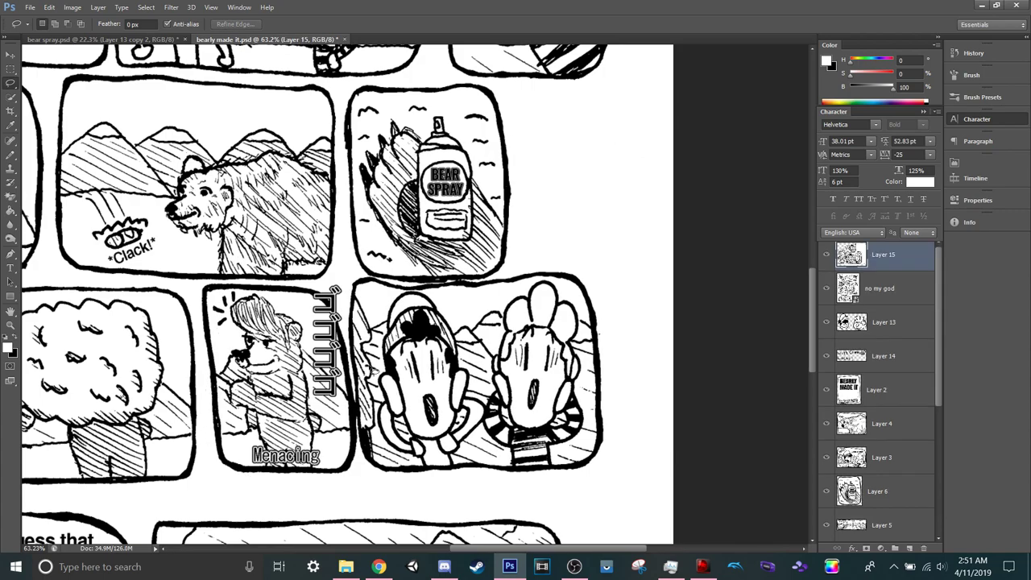
{"action": "left_click", "coordinate": [914, 300]}
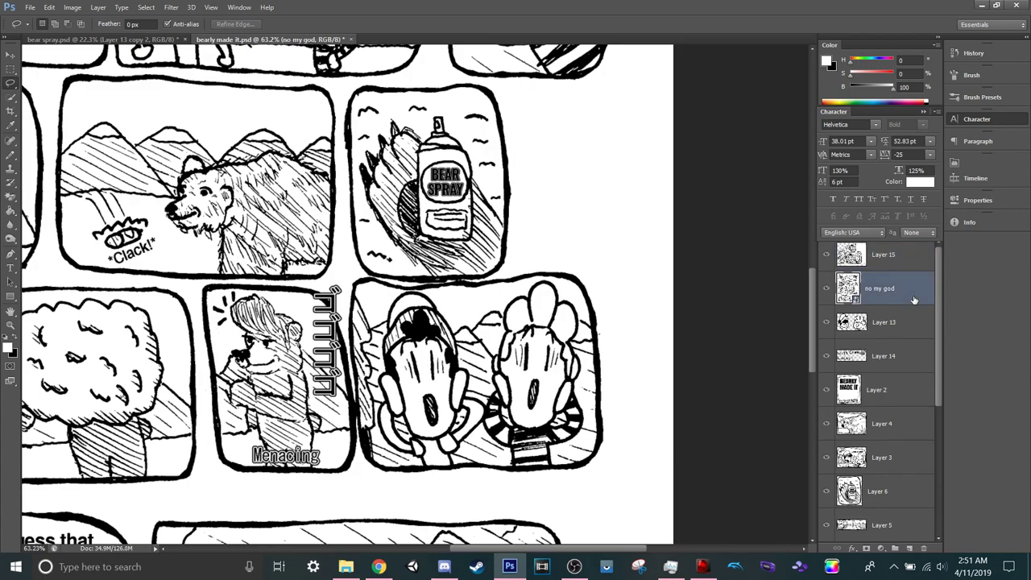
{"action": "key", "text": "Delete"}
Erase the surplus third-row artwork on Layer 15 with a size 600 eraser and move the copied panels over the fourth row.
{"action": "key", "text": "v"}
{"action": "left_click_drag", "start_coordinate": [464, 223], "coordinate": [701, 59]}
{"action": "mouse_move", "coordinate": [517, 2]}
{"action": "left_mouse_down"}
{"action": "mouse_move", "coordinate": [448, 158]}
{"action": "mouse_move", "coordinate": [482, 218]}
{"action": "mouse_move", "coordinate": [459, 183]}
{"action": "left_mouse_up"}
{"action": "key", "text": "e"}
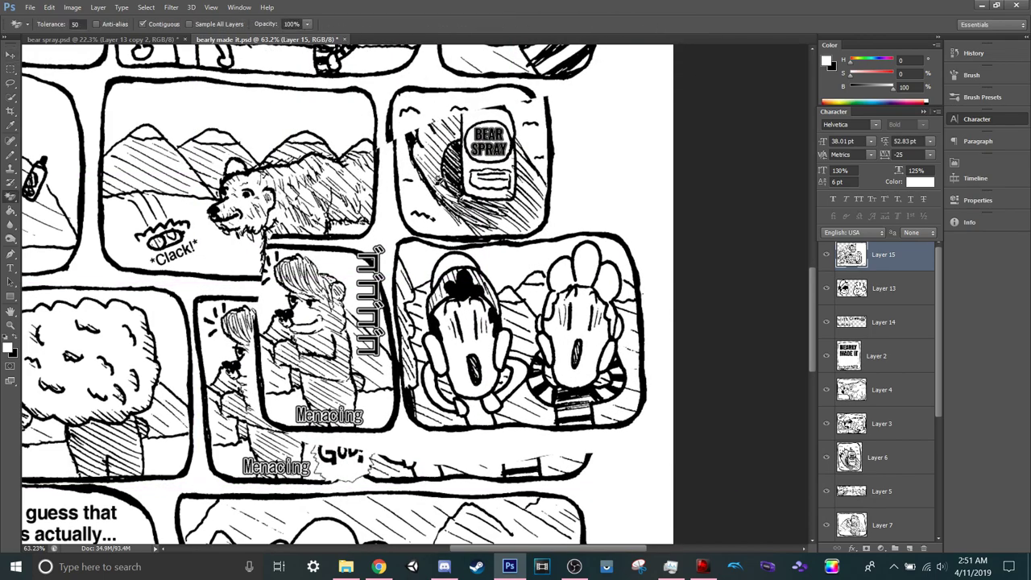
{"action": "key", "text": "e"}
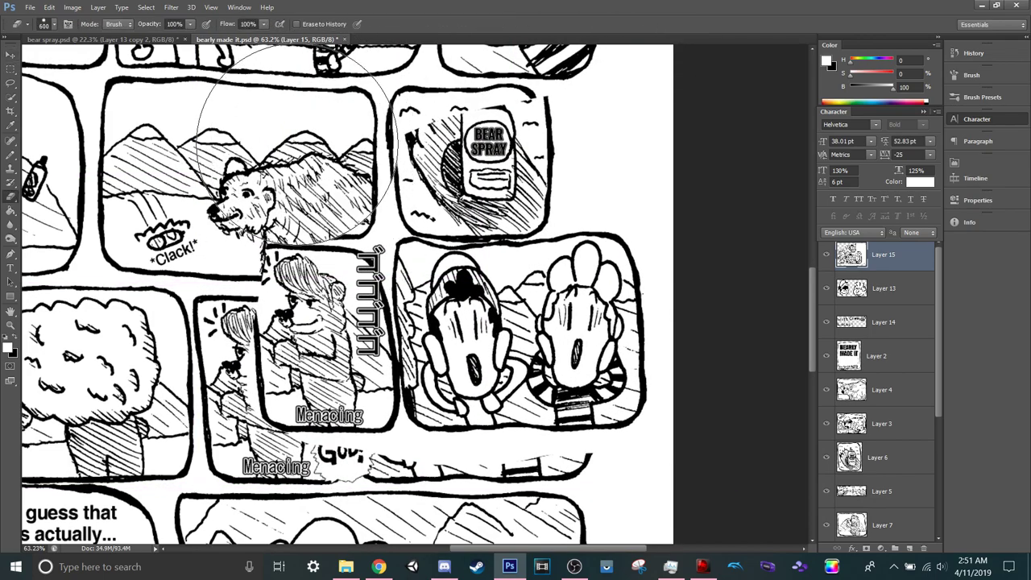
{"action": "mouse_move", "coordinate": [311, 145]}
{"action": "left_mouse_down"}
{"action": "mouse_move", "coordinate": [418, 133]}
{"action": "mouse_move", "coordinate": [387, 129]}
{"action": "mouse_move", "coordinate": [427, 121]}
{"action": "mouse_move", "coordinate": [447, 139]}
{"action": "mouse_move", "coordinate": [534, 126]}
{"action": "mouse_move", "coordinate": [613, 177]}
{"action": "left_mouse_up"}
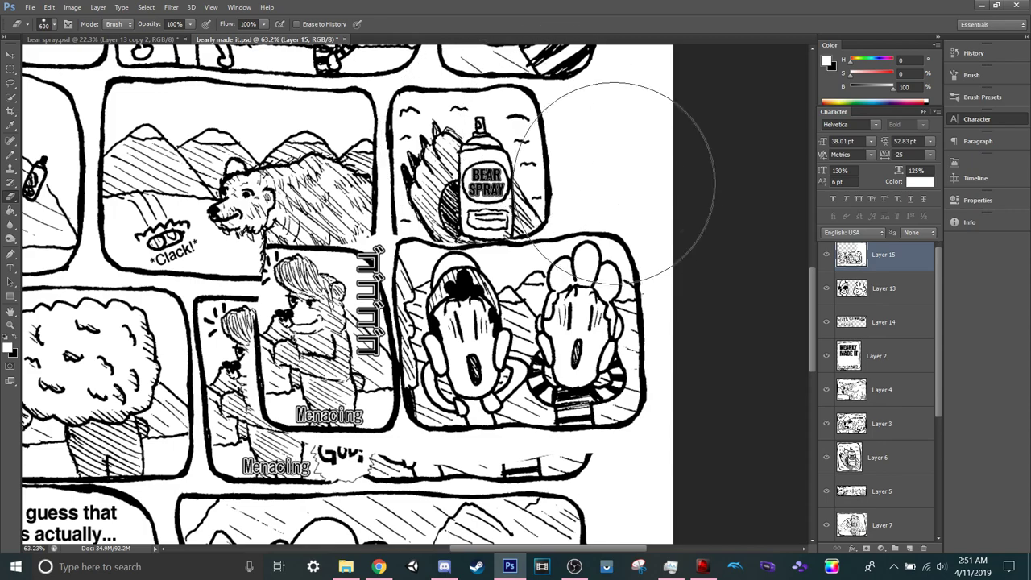
{"action": "key", "text": "v"}
{"action": "mouse_move", "coordinate": [510, 282]}
{"action": "left_mouse_down"}
{"action": "mouse_move", "coordinate": [449, 284]}
{"action": "mouse_move", "coordinate": [441, 340]}
{"action": "left_mouse_up"}
{"action": "key", "text": "e"}
{"action": "key", "text": "shift+e"}
{"action": "key", "text": "shift+e"}
{"action": "left_click", "coordinate": [565, 193]}
{"action": "key", "text": "ctrl+z"}
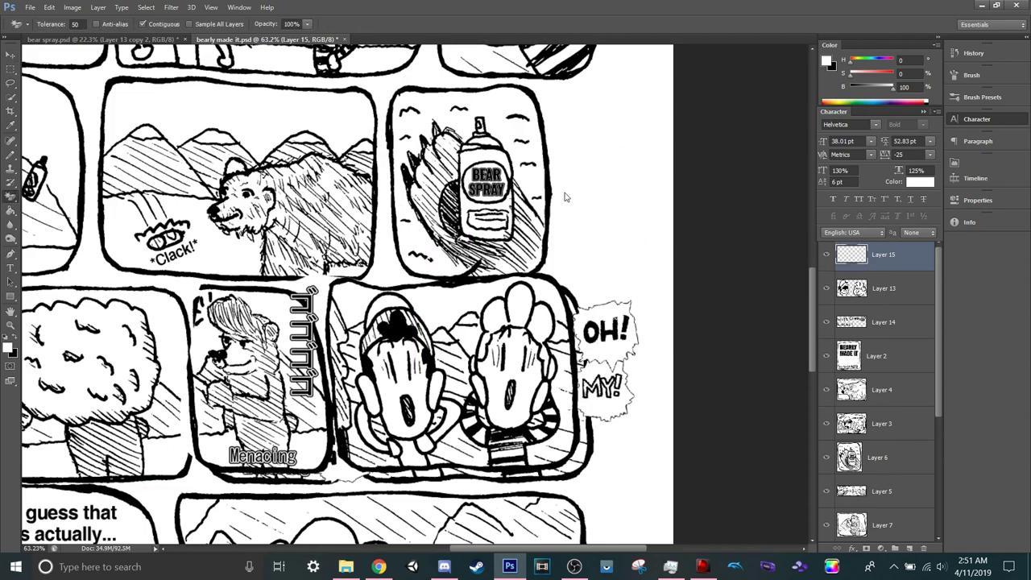
Erase remaining surplus above the copied panels on Layer 15 and align them over the matching fourth-row originals.
{"action": "key", "text": "shift+e"}
{"action": "mouse_move", "coordinate": [443, 171]}
{"action": "left_mouse_down"}
{"action": "mouse_move", "coordinate": [437, 179]}
{"action": "mouse_move", "coordinate": [448, 182]}
{"action": "mouse_move", "coordinate": [440, 179]}
{"action": "left_mouse_up"}
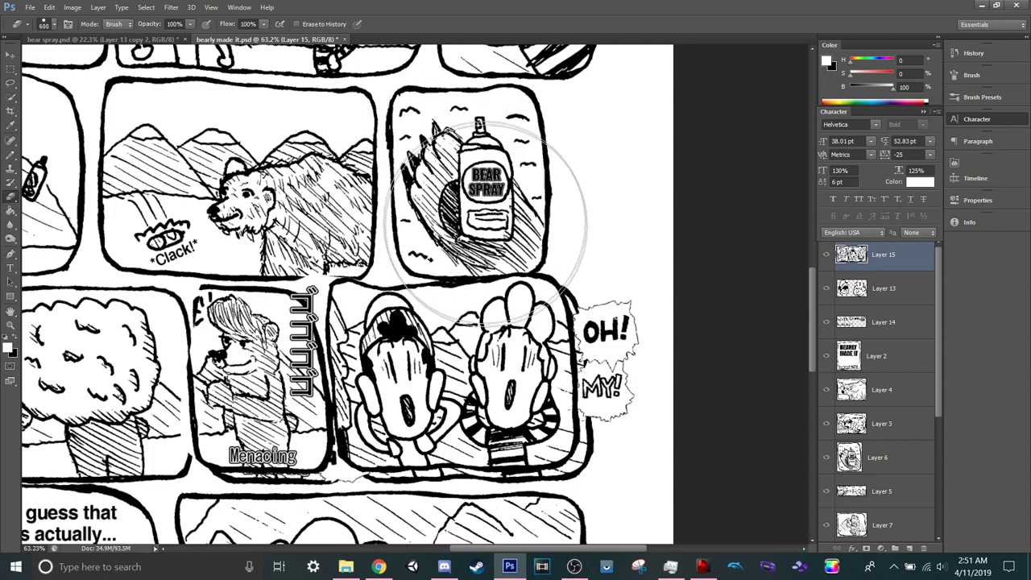
{"action": "key", "text": "v"}
{"action": "mouse_move", "coordinate": [471, 347]}
{"action": "left_mouse_down"}
{"action": "mouse_move", "coordinate": [500, 359]}
{"action": "mouse_move", "coordinate": [475, 355]}
{"action": "mouse_move", "coordinate": [564, 155]}
{"action": "mouse_move", "coordinate": [465, 304]}
{"action": "mouse_move", "coordinate": [487, 358]}
{"action": "mouse_move", "coordinate": [489, 339]}
{"action": "left_mouse_up"}
Hide and show Layer 15 repeatedly to compare its panels' alignment with the fourth-row originals beneath.
{"action": "left_click", "coordinate": [826, 256]}
{"action": "left_click", "coordinate": [826, 256]}
{"action": "left_click", "coordinate": [825, 256]}
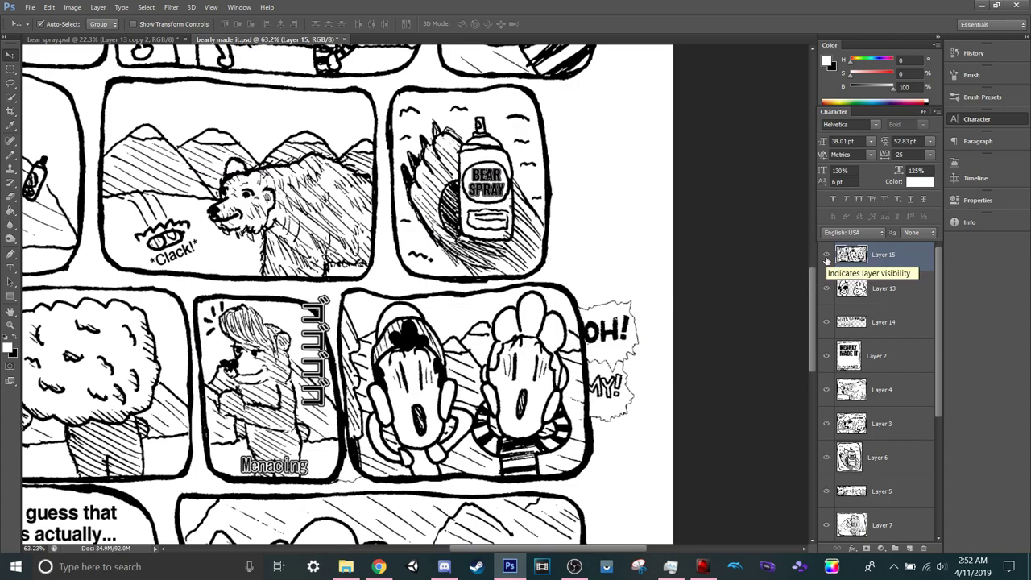
{"action": "left_click", "coordinate": [826, 257]}
{"action": "left_click", "coordinate": [826, 255]}
{"action": "left_click", "coordinate": [825, 255]}
{"action": "left_click", "coordinate": [826, 256]}
{"action": "left_click", "coordinate": [825, 255]}
{"action": "left_click", "coordinate": [825, 255]}
{"action": "left_click", "coordinate": [825, 255]}
{"action": "left_click", "coordinate": [825, 255]}
{"action": "left_click", "coordinate": [826, 255]}
{"action": "left_click", "coordinate": [826, 255]}
{"action": "left_click", "coordinate": [825, 255]}
{"action": "left_click", "coordinate": [826, 255]}
{"action": "left_click", "coordinate": [825, 255]}
{"action": "left_click", "coordinate": [826, 255]}
{"action": "left_click", "coordinate": [826, 255]}
Cover the leftover OH! and MY! lettering beside the two-face panel with white on Layer 13 using the size 80 Pencil.
{"action": "left_click", "coordinate": [850, 279]}
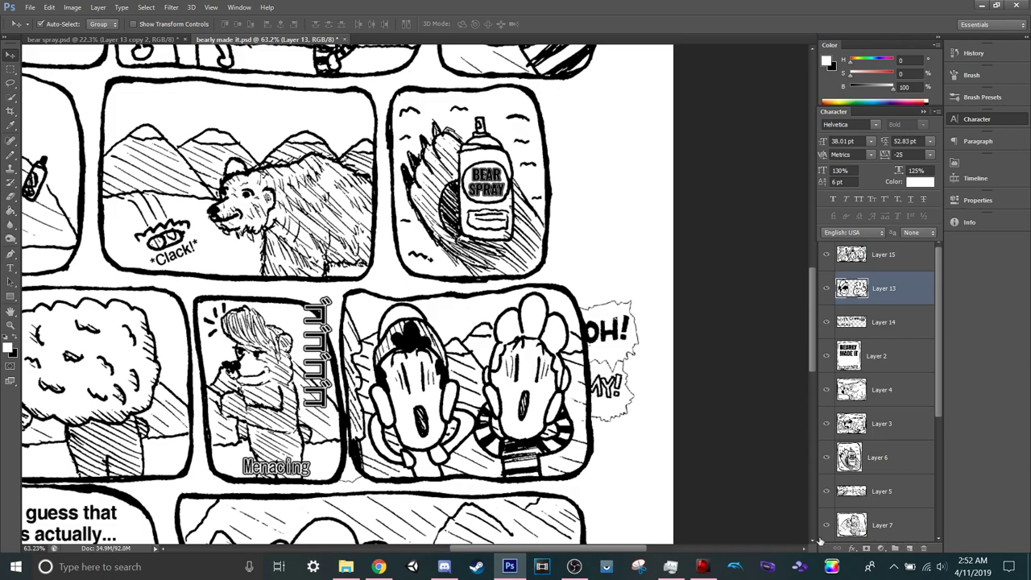
{"action": "key", "text": "b"}
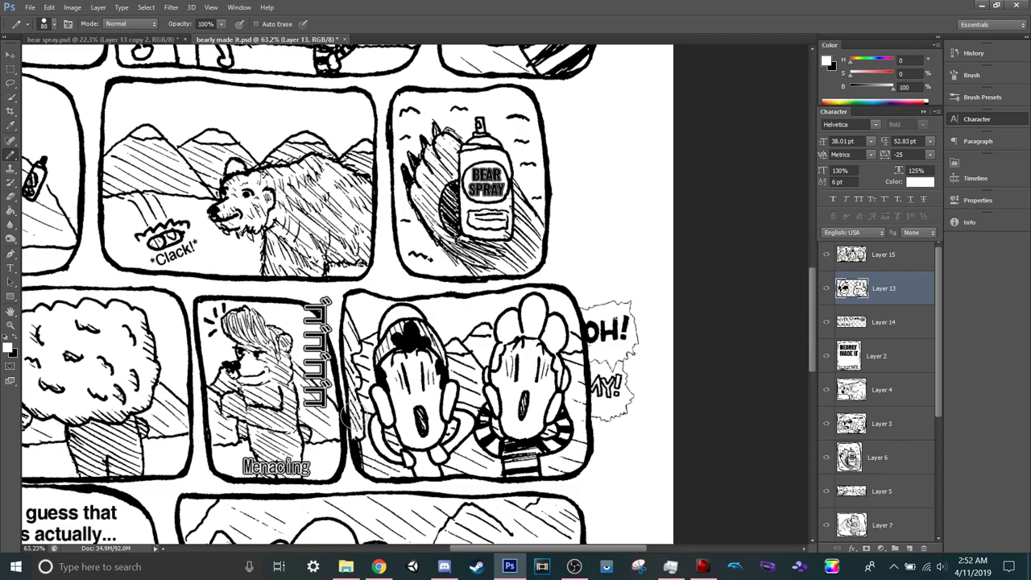
{"action": "key", "text": "Delete"}
{"action": "mouse_move", "coordinate": [581, 313]}
{"action": "left_mouse_down"}
{"action": "mouse_move", "coordinate": [630, 303]}
{"action": "mouse_move", "coordinate": [627, 321]}
{"action": "mouse_move", "coordinate": [587, 334]}
{"action": "mouse_move", "coordinate": [607, 334]}
{"action": "mouse_move", "coordinate": [637, 369]}
{"action": "mouse_move", "coordinate": [596, 392]}
{"action": "mouse_move", "coordinate": [632, 353]}
{"action": "mouse_move", "coordinate": [582, 368]}
{"action": "mouse_move", "coordinate": [601, 341]}
{"action": "mouse_move", "coordinate": [640, 339]}
{"action": "mouse_move", "coordinate": [606, 420]}
{"action": "left_mouse_up"}
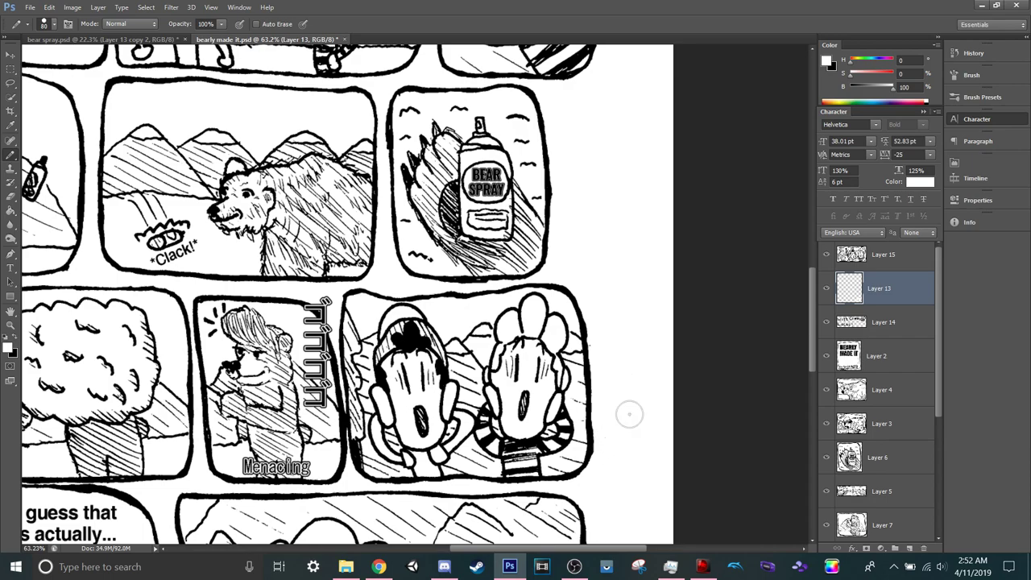
Try merging Layer 15 with Layer 13, check the merged layer against the artwork beneath, and undo the merge.
{"action": "left_click", "coordinate": [870, 264], "text": "ctrl"}
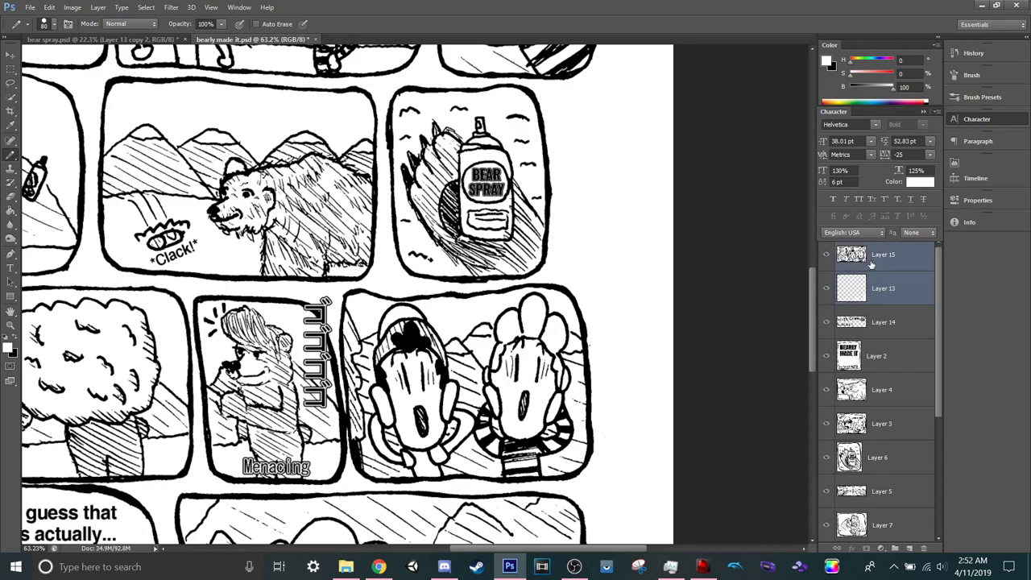
{"action": "key", "text": "ctrl+e"}
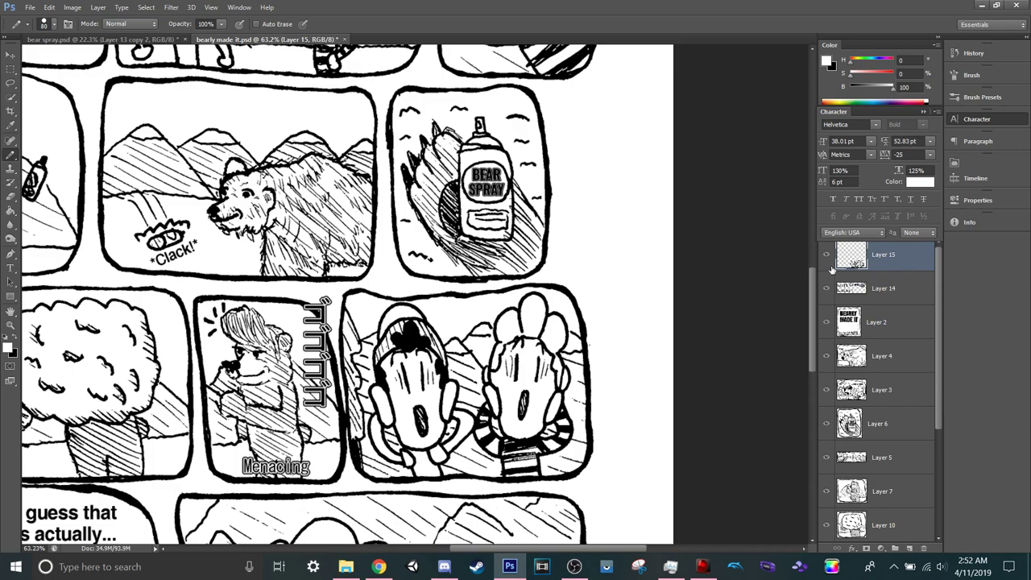
{"action": "left_click", "coordinate": [825, 256]}
{"action": "left_click", "coordinate": [825, 257]}
{"action": "key", "text": "ctrl+z"}
{"action": "left_click", "coordinate": [868, 298]}
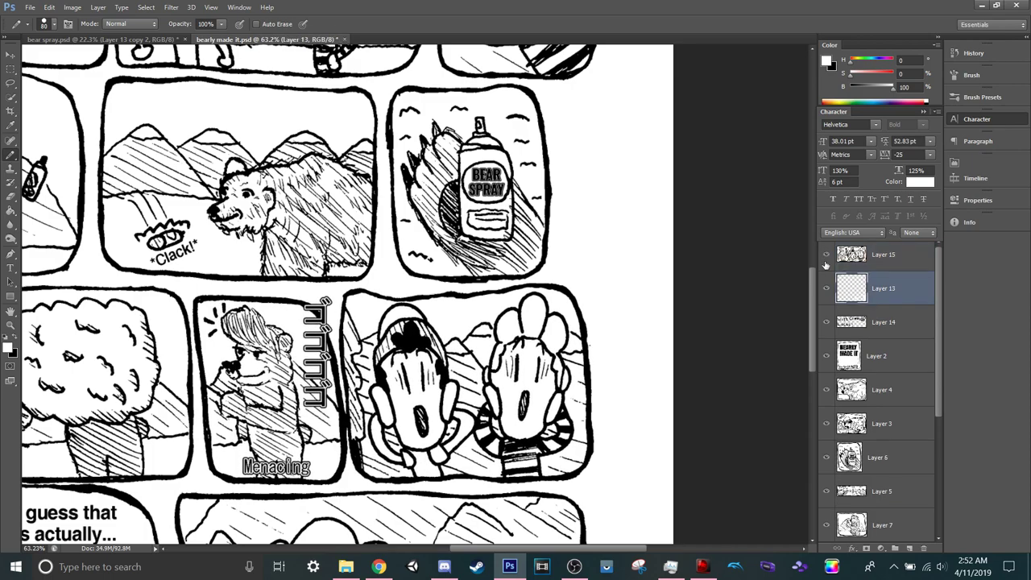
Hide and show Layer 15 and Layer 13 in turn to check what each one covers in the fourth row.
{"action": "left_click", "coordinate": [825, 256]}
{"action": "left_click", "coordinate": [825, 256]}
{"action": "left_click", "coordinate": [824, 256]}
{"action": "left_click", "coordinate": [824, 256]}
{"action": "left_click", "coordinate": [826, 288]}
{"action": "left_click", "coordinate": [826, 288]}
Try merging Layer 15 and Layer 13 again and check the merged fourth-row panels with the Move tool active.
{"action": "left_click", "coordinate": [867, 265], "text": "shift"}
{"action": "key", "text": "ctrl+e"}
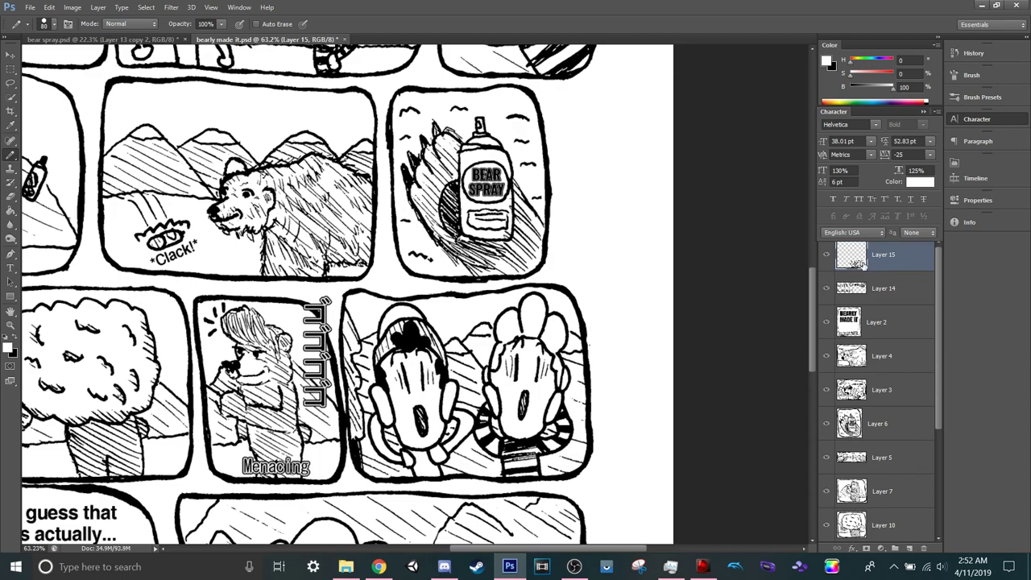
{"action": "key", "text": "v"}
{"action": "key", "text": "Right"}
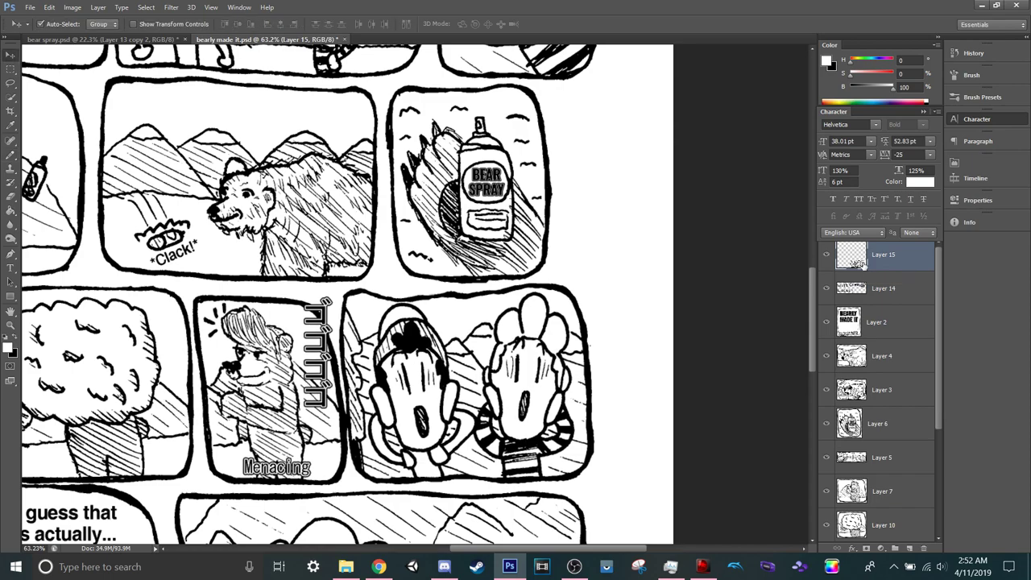
{"action": "left_click", "coordinate": [826, 256]}
{"action": "left_click", "coordinate": [826, 256]}
{"action": "key", "text": "shift+Right"}
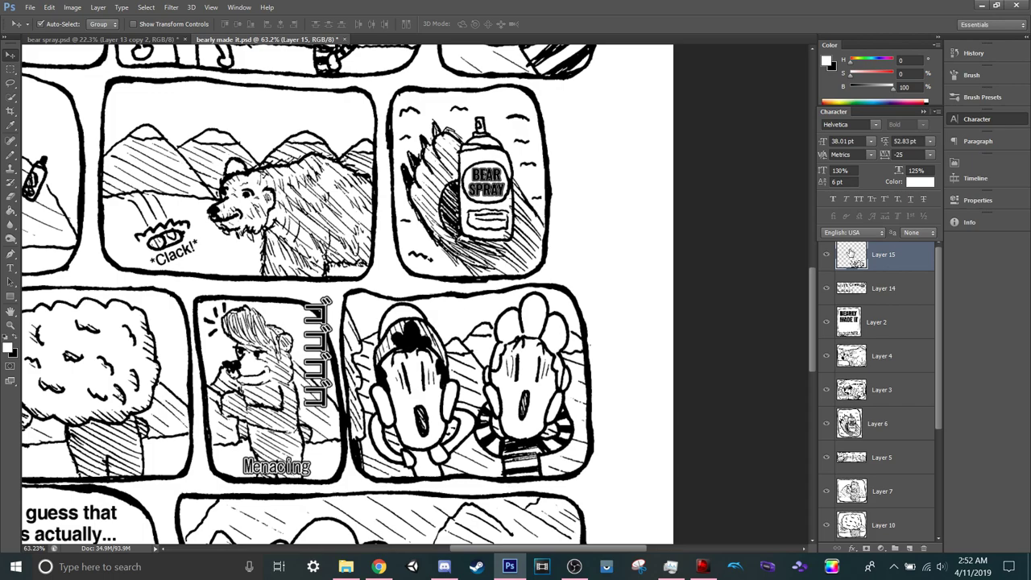
Compare the merged panels with the originals beneath by repeatedly toggling visibility, undo the merge, and recheck Layers 13 and 15 separately.
{"action": "left_click", "coordinate": [826, 255]}
{"action": "left_click", "coordinate": [826, 256]}
{"action": "left_click", "coordinate": [825, 256]}
{"action": "left_click", "coordinate": [825, 256]}
{"action": "left_click", "coordinate": [826, 255]}
{"action": "left_click", "coordinate": [826, 255]}
{"action": "left_click", "coordinate": [826, 255]}
{"action": "left_click", "coordinate": [825, 255]}
{"action": "left_click", "coordinate": [825, 256]}
{"action": "left_click", "coordinate": [826, 256]}
{"action": "left_click", "coordinate": [825, 255]}
{"action": "left_click", "coordinate": [825, 255]}
{"action": "left_click", "coordinate": [825, 258]}
{"action": "left_click", "coordinate": [825, 259]}
{"action": "left_click", "coordinate": [825, 258]}
{"action": "left_click", "coordinate": [825, 259]}
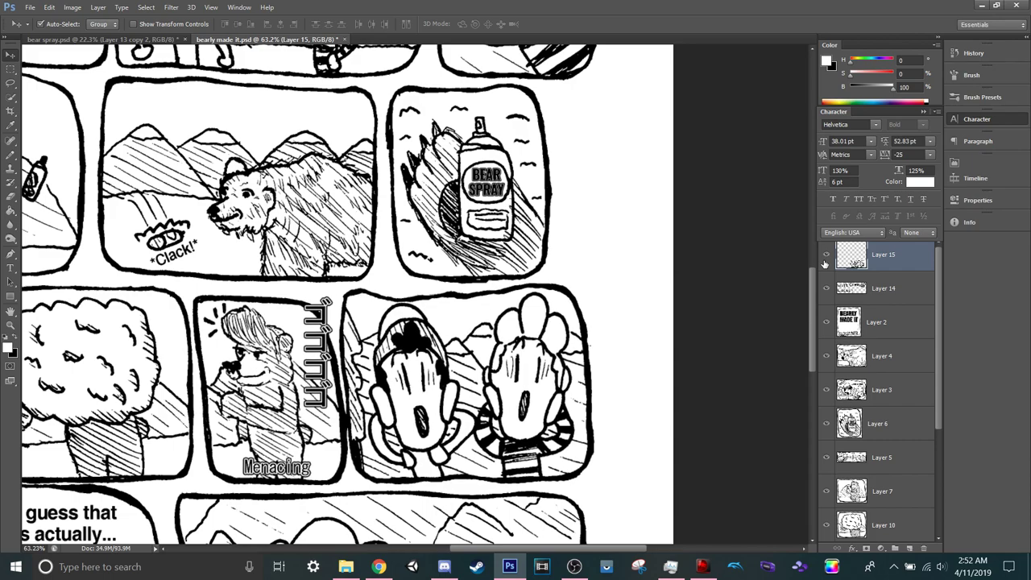
{"action": "left_click", "coordinate": [825, 258]}
{"action": "left_click", "coordinate": [824, 259]}
{"action": "left_click", "coordinate": [825, 258]}
{"action": "left_click", "coordinate": [825, 259]}
{"action": "key", "text": "ctrl+z"}
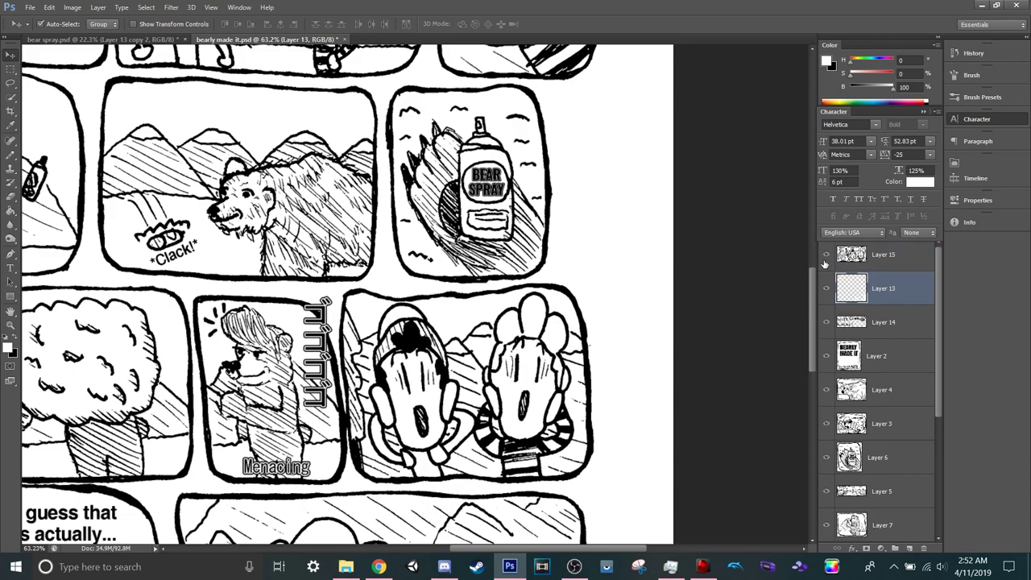
{"action": "left_click", "coordinate": [826, 290]}
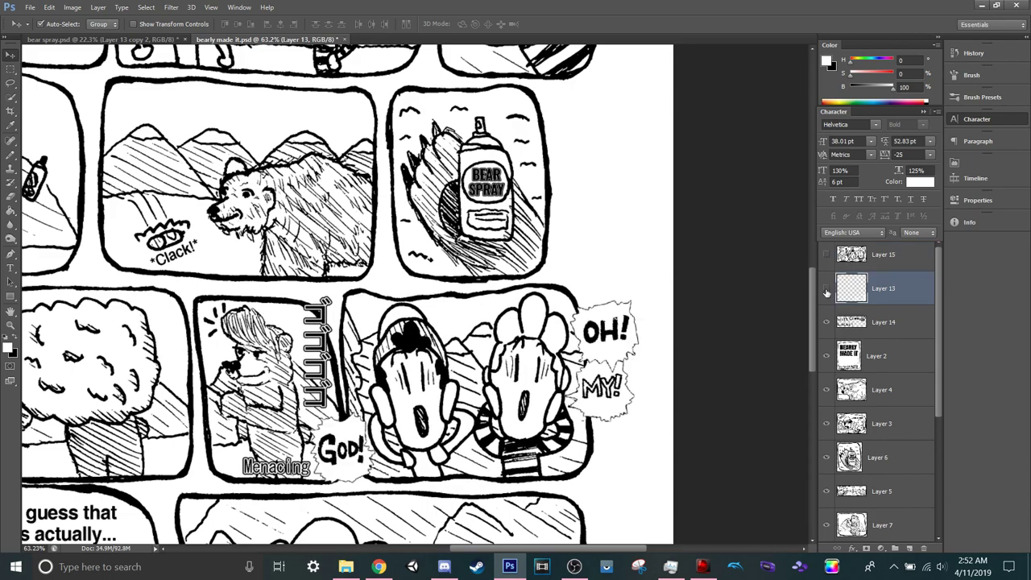
{"action": "left_click", "coordinate": [825, 257]}
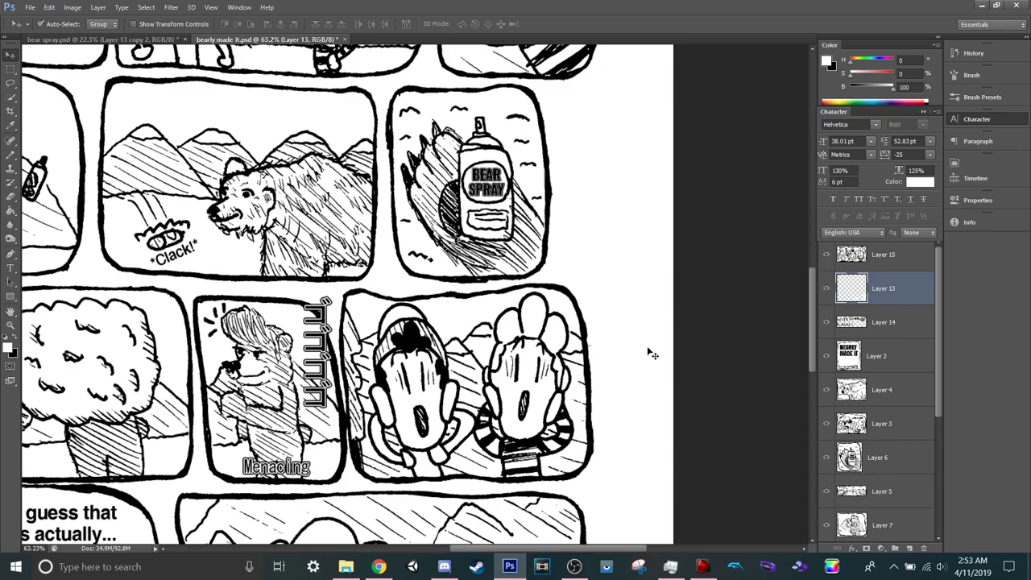
Save the comic as a separate Photoshop file named bearly made it No my god in the Photoshop Files folder.
{"action": "key", "text": "ctrl+shift+s"}
{"action": "left_click", "coordinate": [52, 121]}
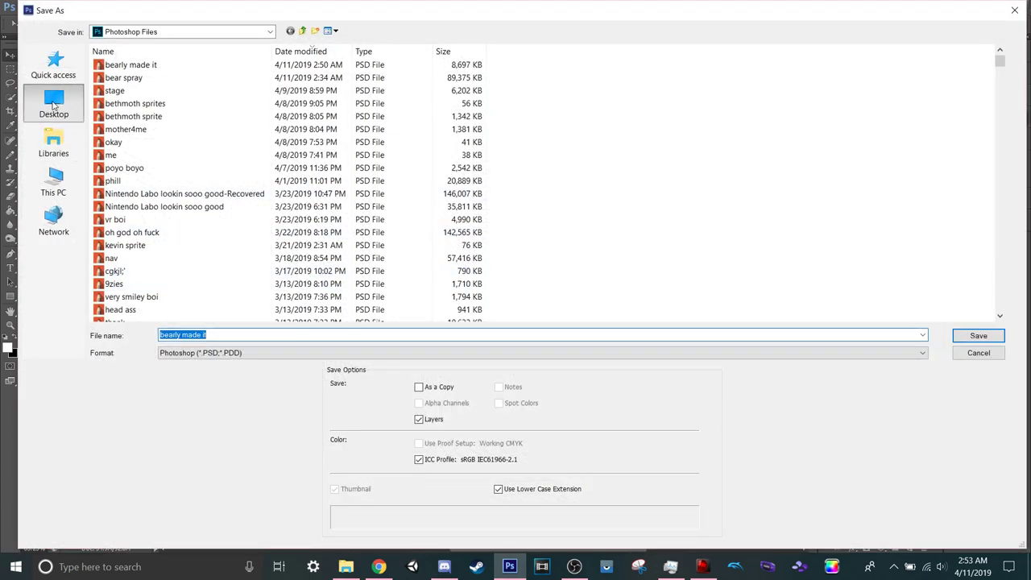
{"action": "scroll", "coordinate": [472, 245], "scroll_direction": "down", "scroll_amount": 1}
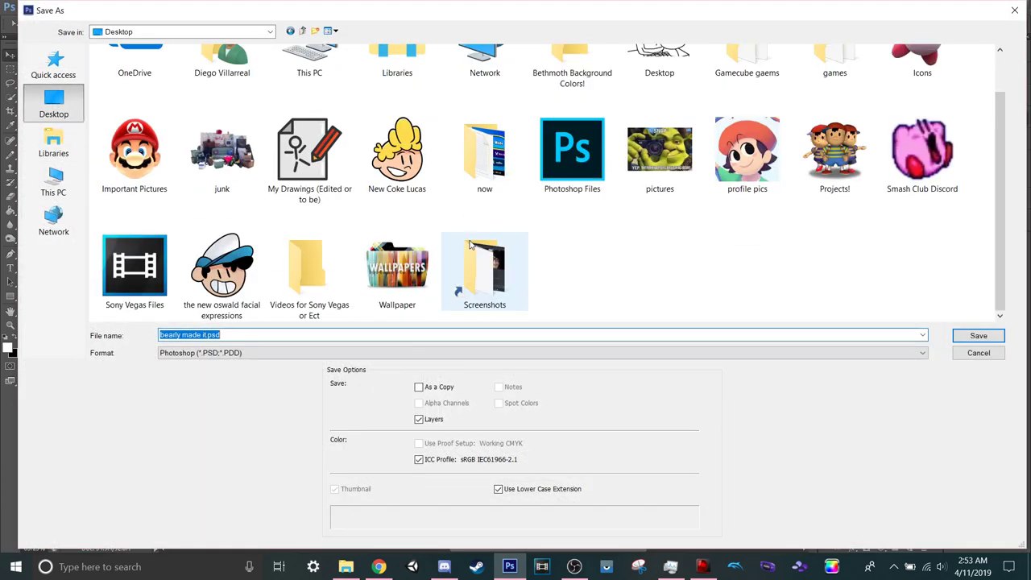
{"action": "left_click", "coordinate": [283, 353]}
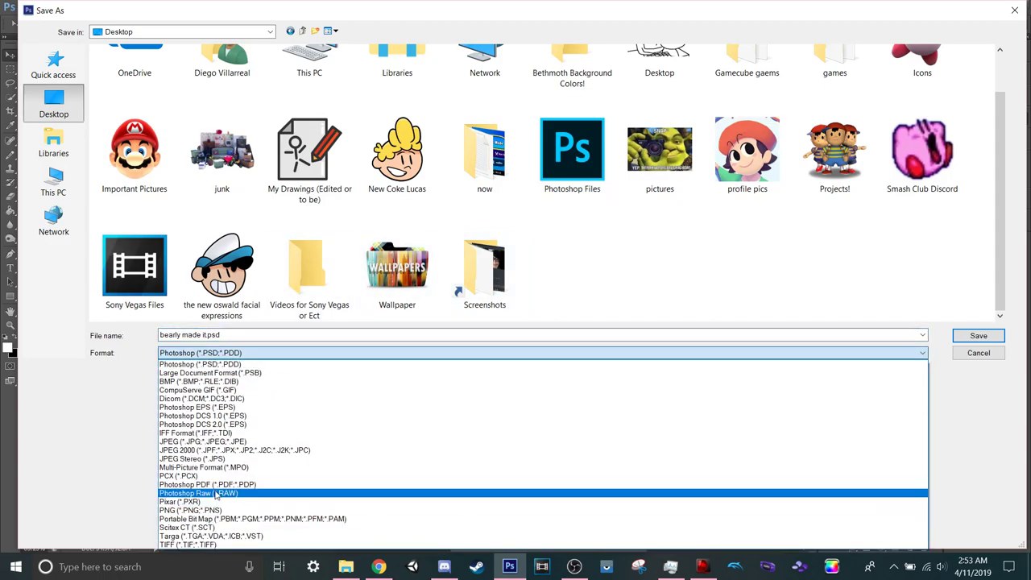
{"action": "left_click", "coordinate": [207, 338]}
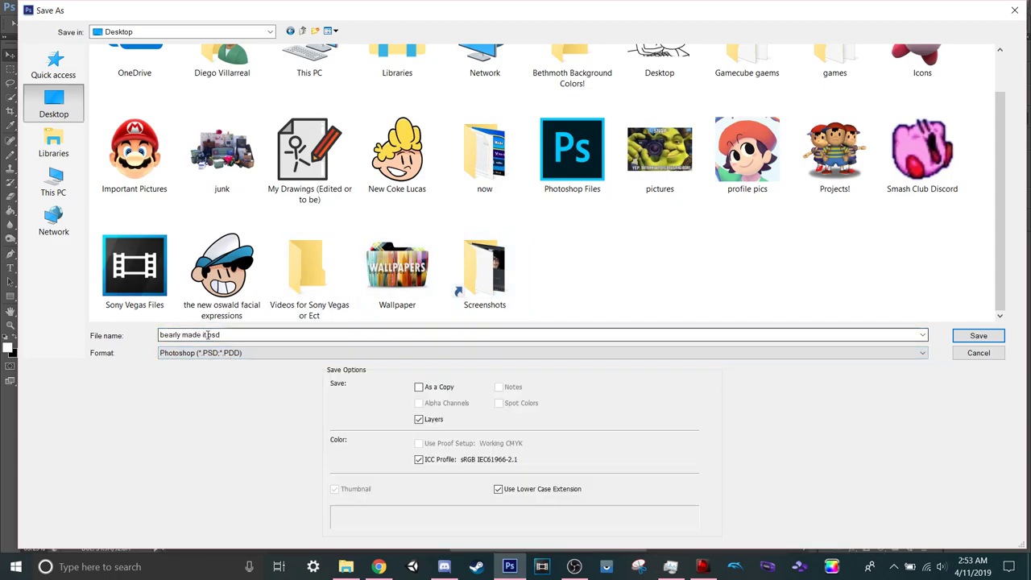
{"action": "key", "text": "End"}
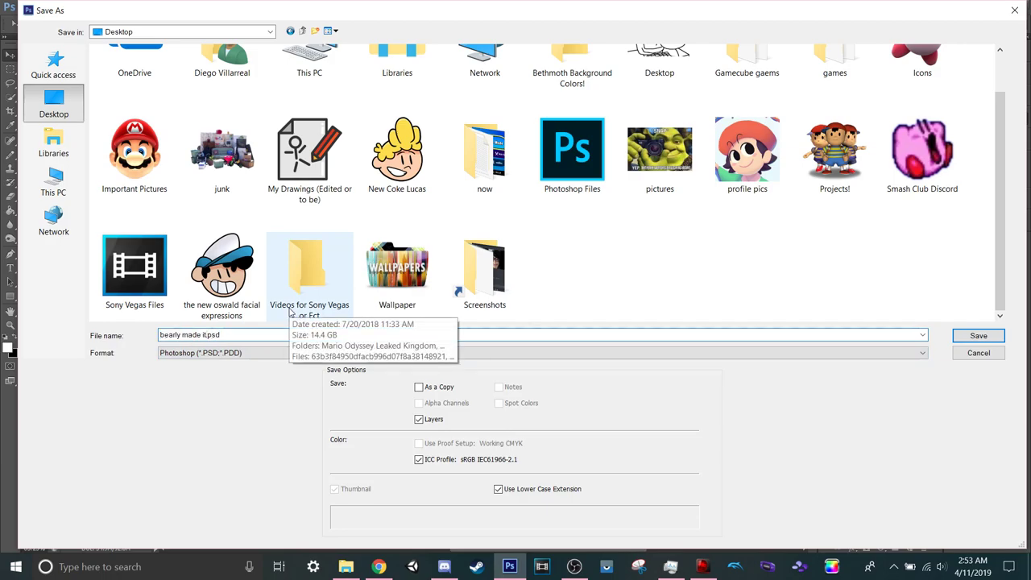
{"action": "type", "text": "No my god"}
{"action": "double_click", "coordinate": [561, 174]}
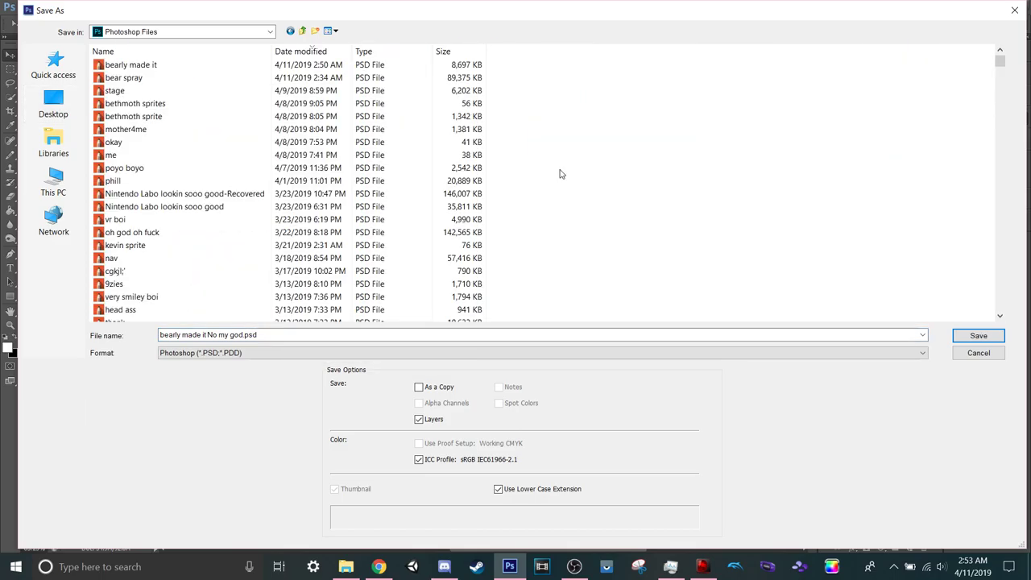
{"action": "key", "text": "Return"}
{"action": "key", "text": "Return"}
Save a PNG copy of the comic to the Desktop as bearly made it No My God.
{"action": "key", "text": "ctrl+shift+s"}
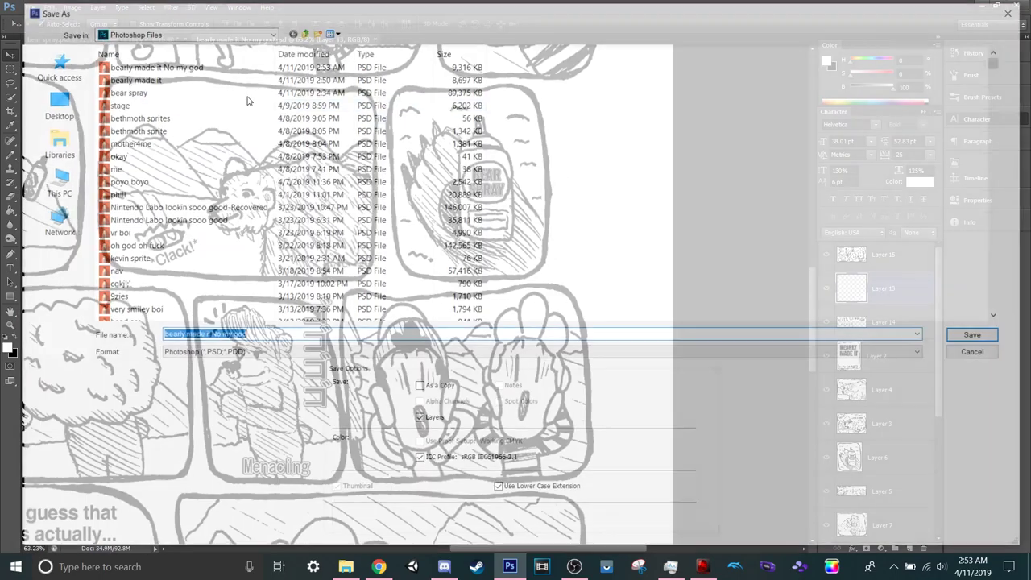
{"action": "left_click", "coordinate": [53, 100]}
{"action": "left_click", "coordinate": [246, 355]}
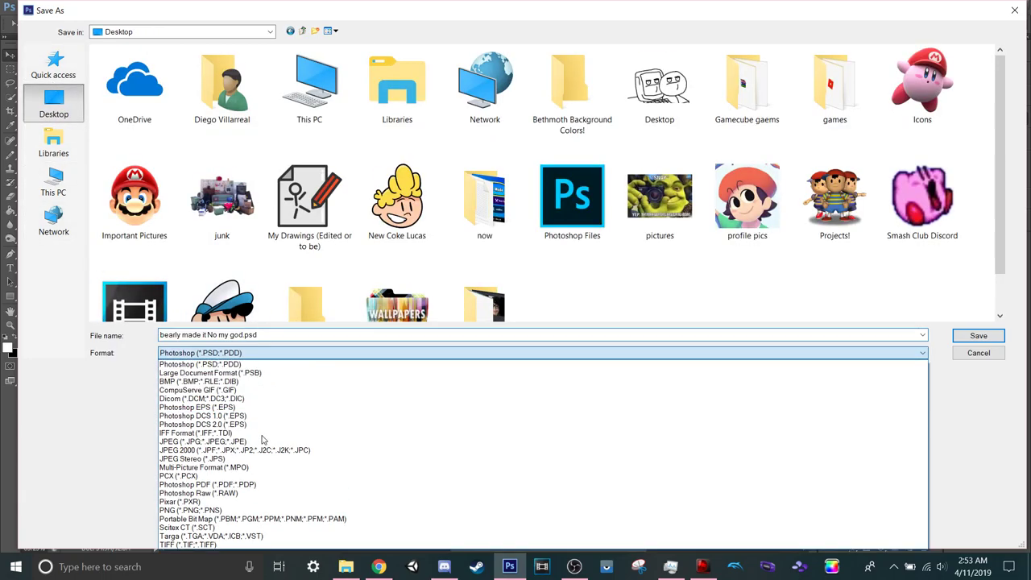
{"action": "left_click", "coordinate": [241, 510]}
{"action": "scroll", "coordinate": [487, 254], "scroll_direction": "down", "scroll_amount": 1}
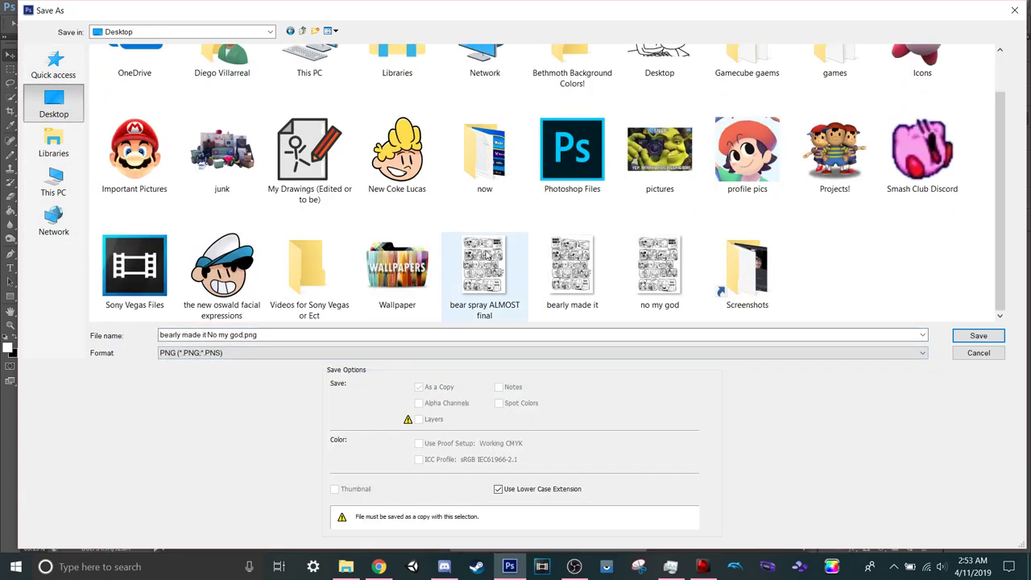
{"action": "left_click", "coordinate": [572, 266]}
{"action": "left_click", "coordinate": [217, 334]}
{"action": "left_click", "coordinate": [217, 334]}
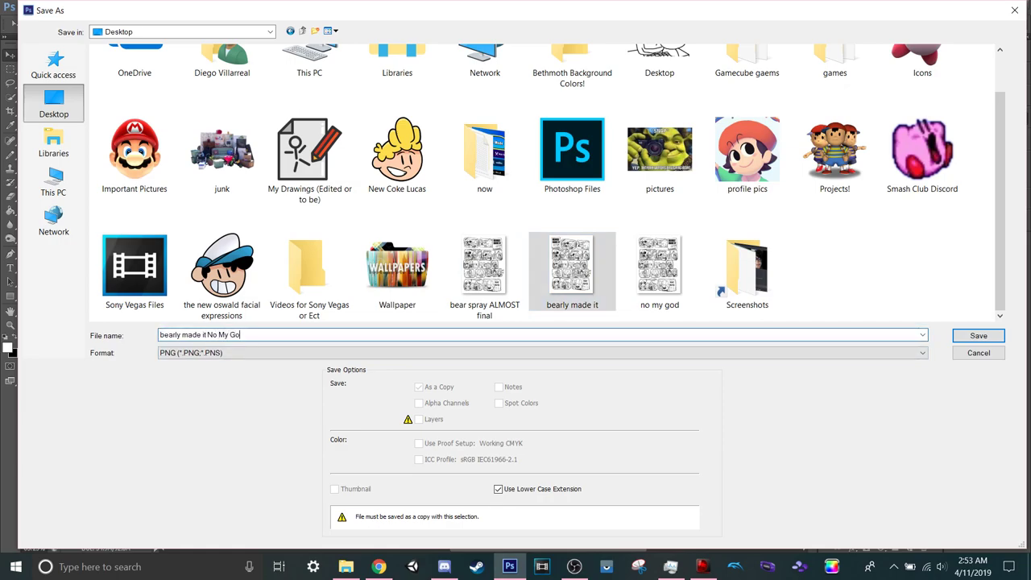
{"action": "key", "text": "Return"}
{"action": "key", "text": "Return"}
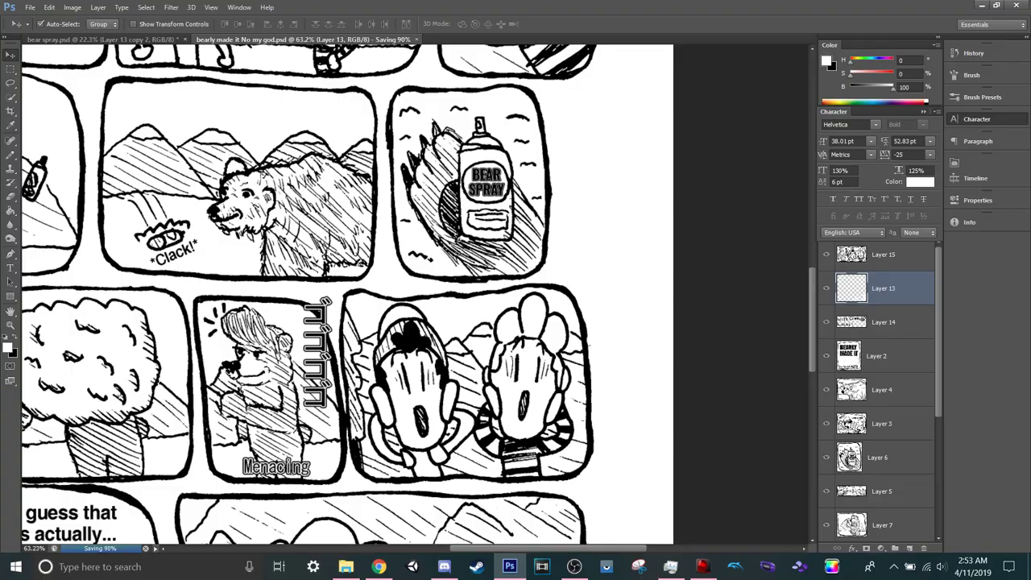
On the Windows desktop, move the bearly made it image to an empty area and rename it Bearly Made it by bethmoth FINAL.
{"action": "key", "text": "super+d"}
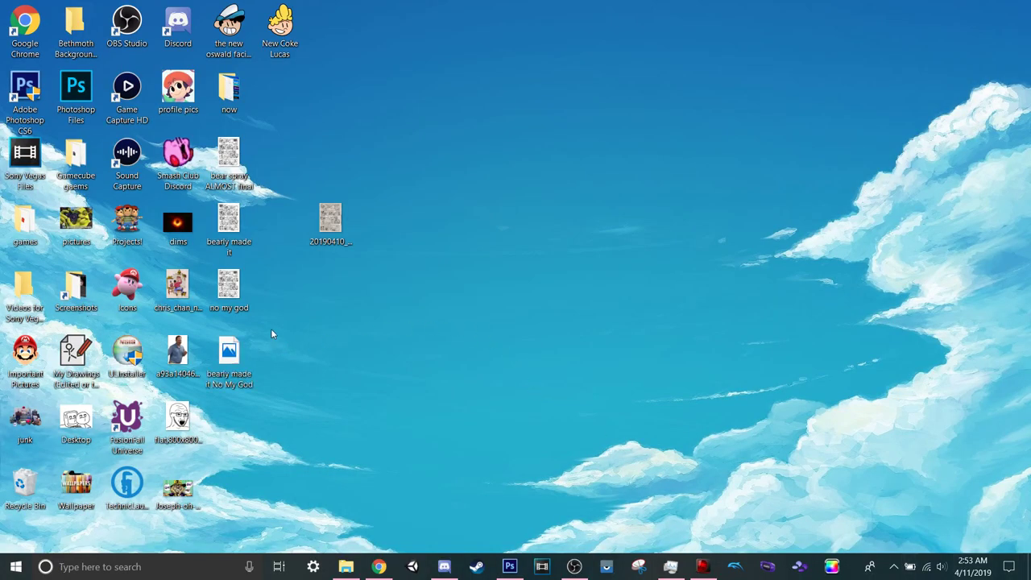
{"action": "left_click_drag", "start_coordinate": [229, 233], "coordinate": [387, 362]}
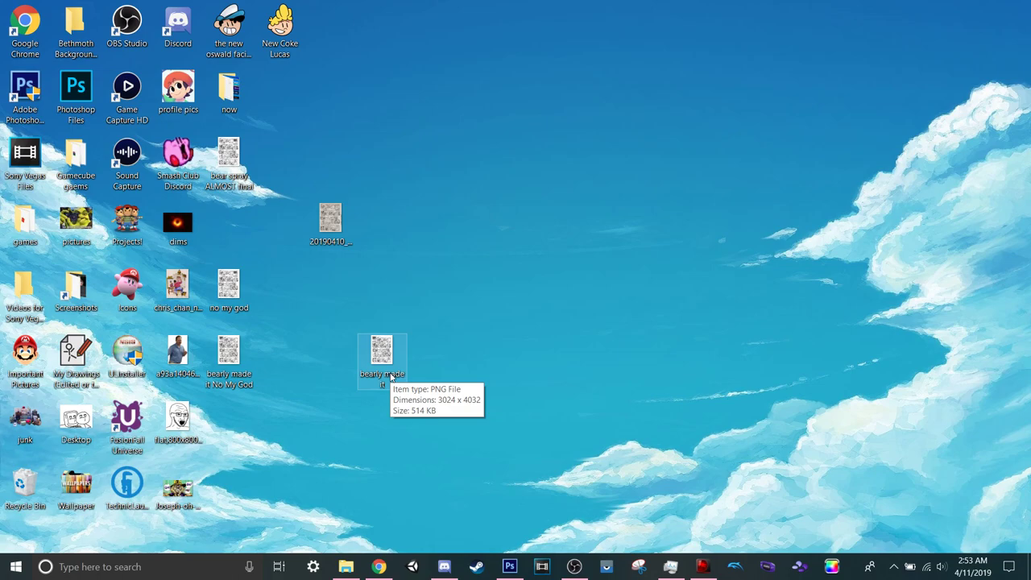
{"action": "left_click_drag", "start_coordinate": [385, 362], "coordinate": [395, 374]}
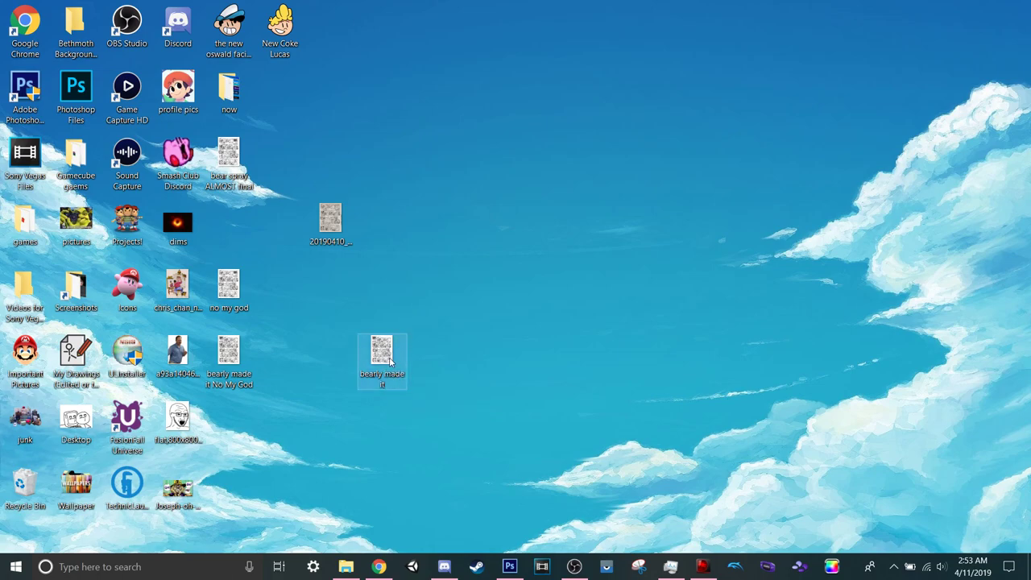
{"action": "key", "text": "F2"}
{"action": "type", "text": "Bearly Made"}
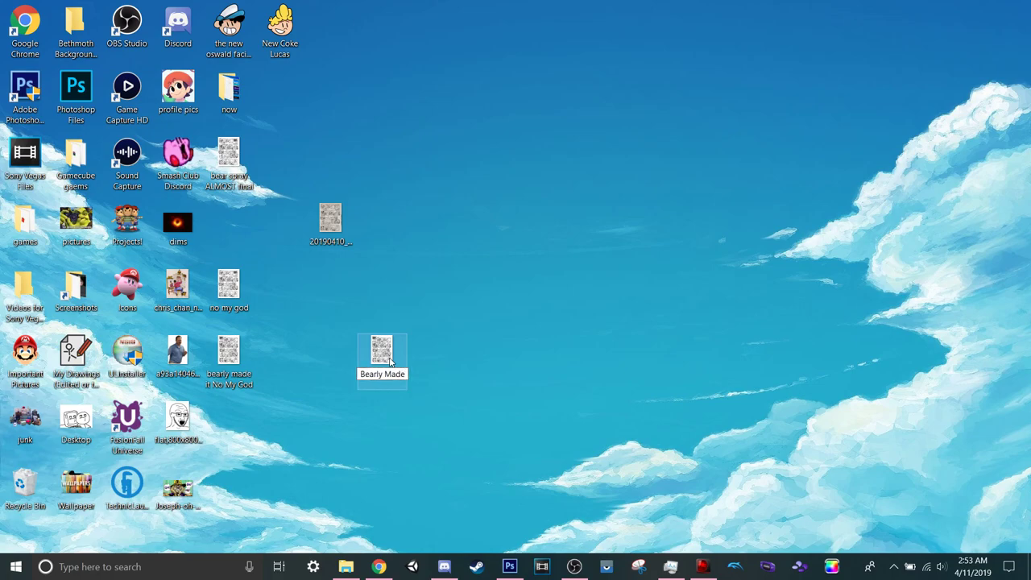
{"action": "type", "text": " it by"}
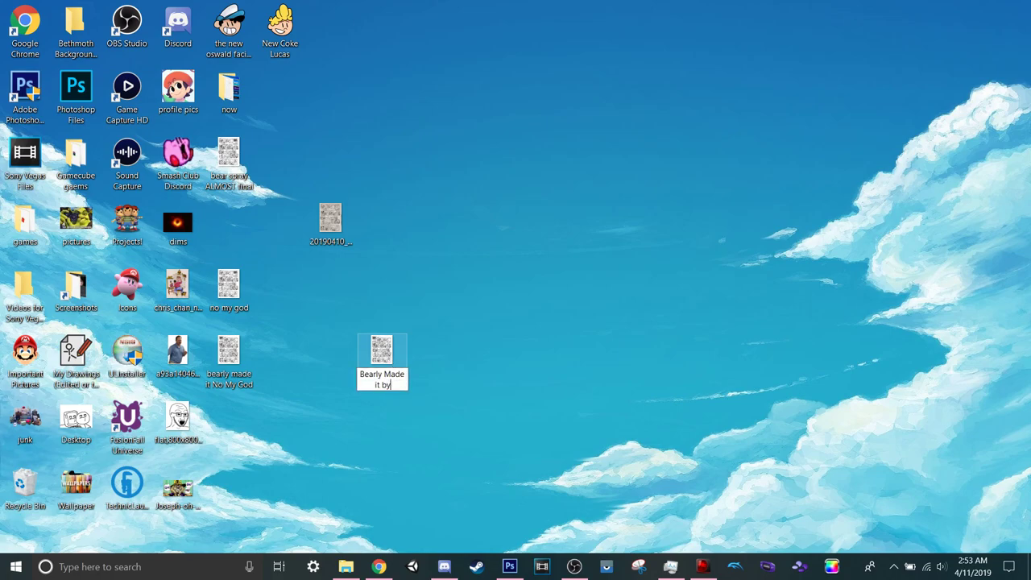
{"action": "key", "text": "BackSpace"}
{"action": "type", "text": "bethmoth FINAL"}
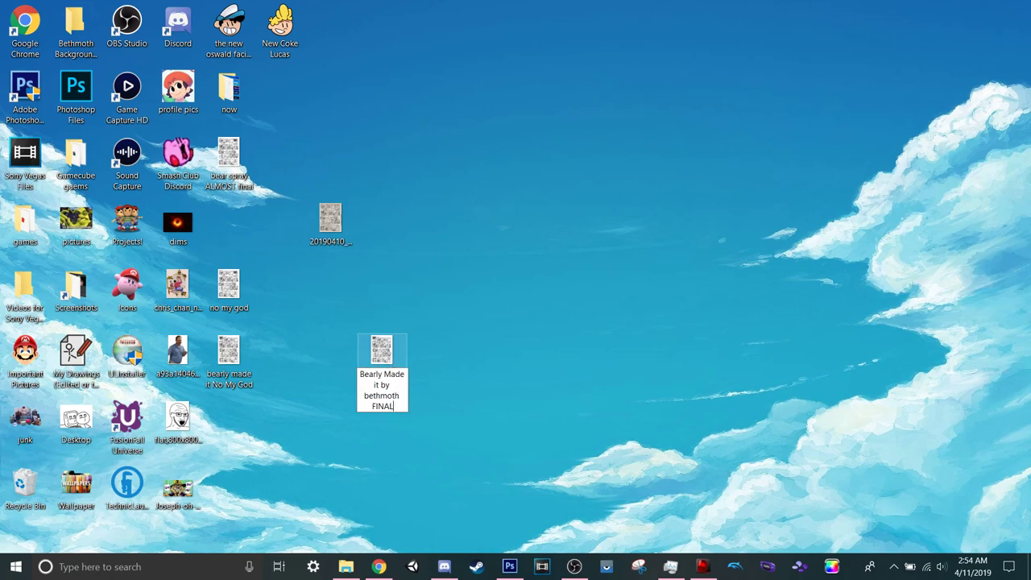
{"action": "key", "text": "Return"}
Copy the renamed image's file name and rename the bearly made it No My God image Bearly Made it by bethmoth FINAL No My God.
{"action": "key", "text": "F2"}
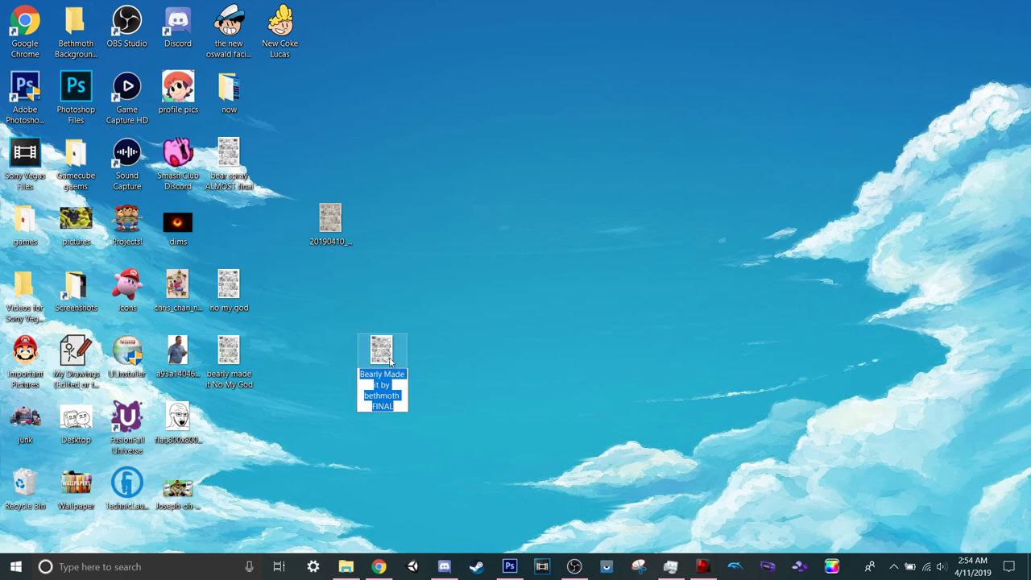
{"action": "key", "text": "ctrl+x"}
{"action": "key", "text": "ctrl+v"}
{"action": "key", "text": "Return"}
{"action": "left_click", "coordinate": [241, 373]}
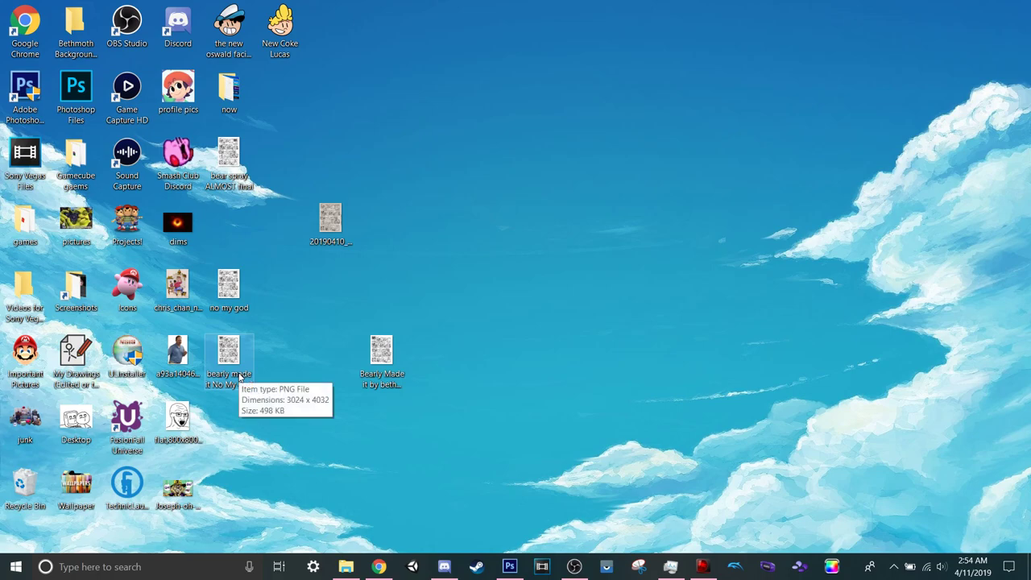
{"action": "key", "text": "F2"}
{"action": "left_click", "coordinate": [225, 384]}
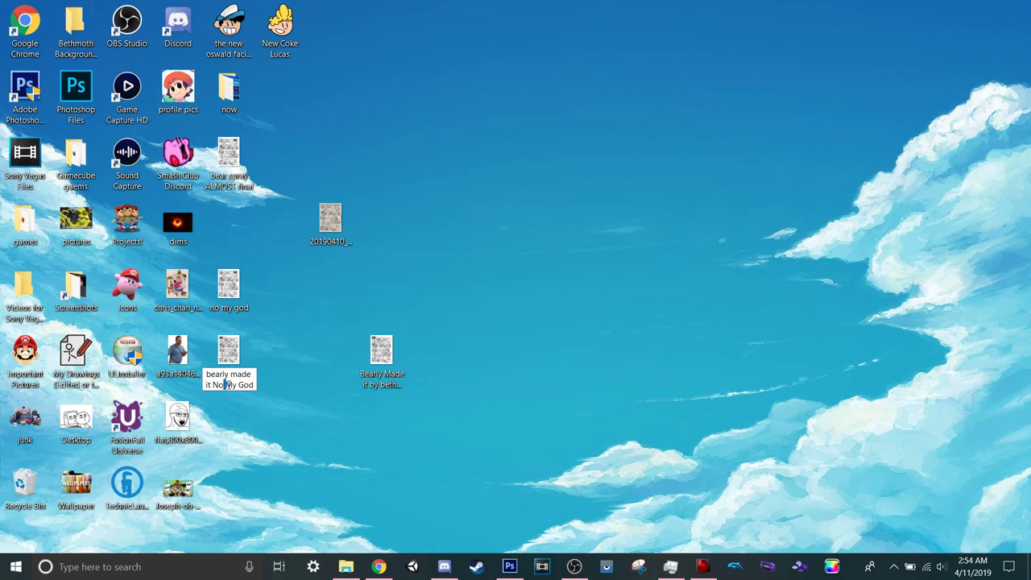
{"action": "left_click_drag", "start_coordinate": [215, 385], "coordinate": [206, 374]}
{"action": "key", "text": "ctrl+v"}
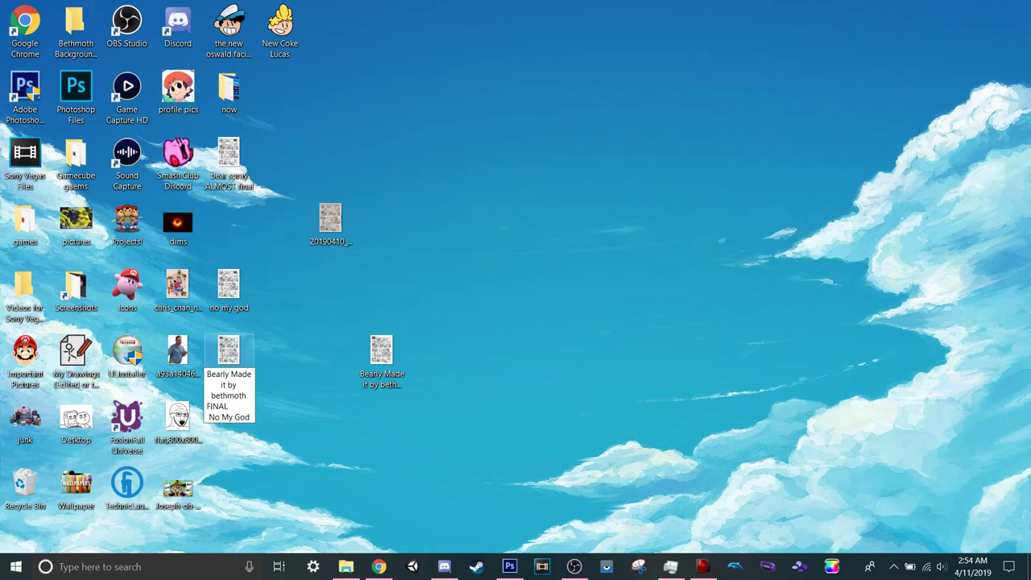
{"action": "key", "text": "Return"}
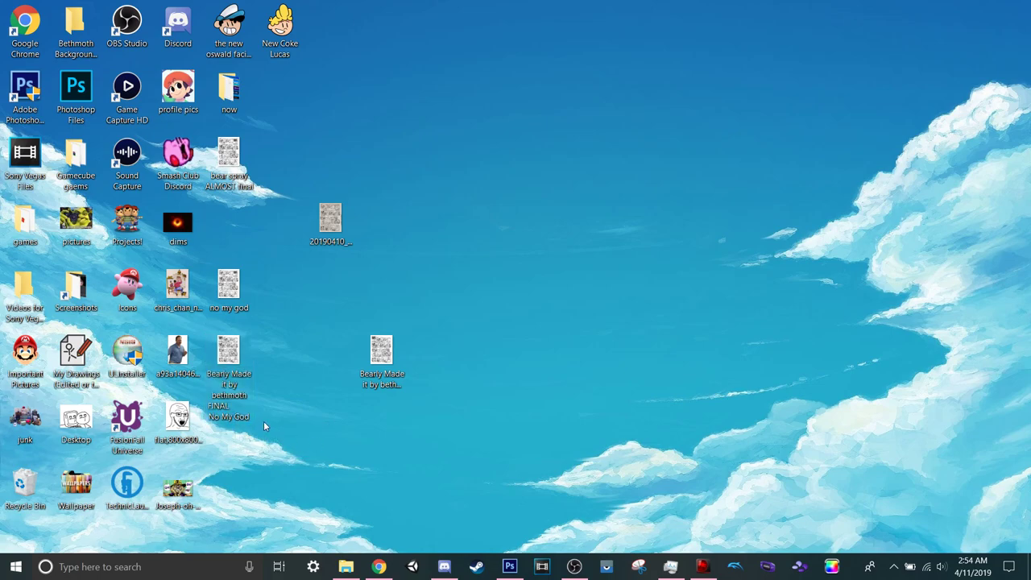
Remove the extra spacing before No My God in the file name and move the other FINAL image directly beneath that file.
{"action": "left_click", "coordinate": [240, 385]}
{"action": "left_click", "coordinate": [209, 417]}
{"action": "key", "text": "shift+Left"}
{"action": "key", "text": "BackSpace"}
{"action": "key", "text": "Return"}
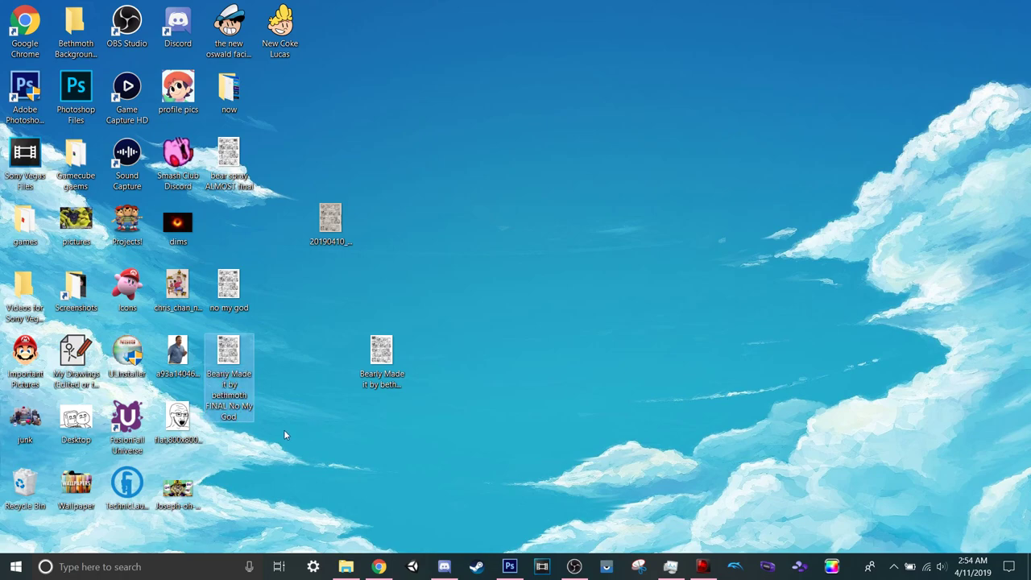
{"action": "left_click_drag", "start_coordinate": [385, 361], "coordinate": [232, 428]}
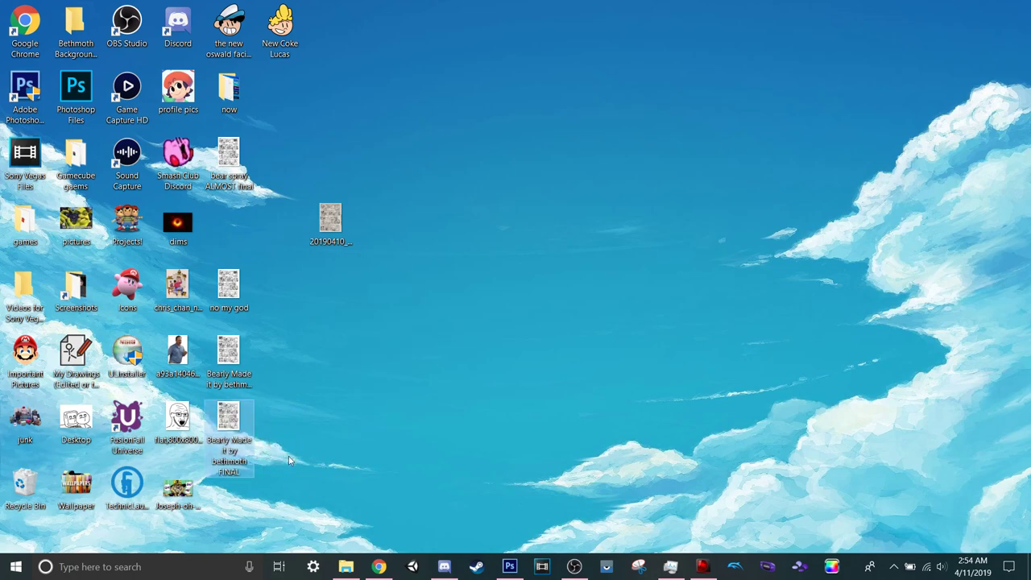
View Bearly Made it by bethmoth FINAL and compare it with the No My God version and the original comic photo.
{"action": "double_click", "coordinate": [237, 386]}
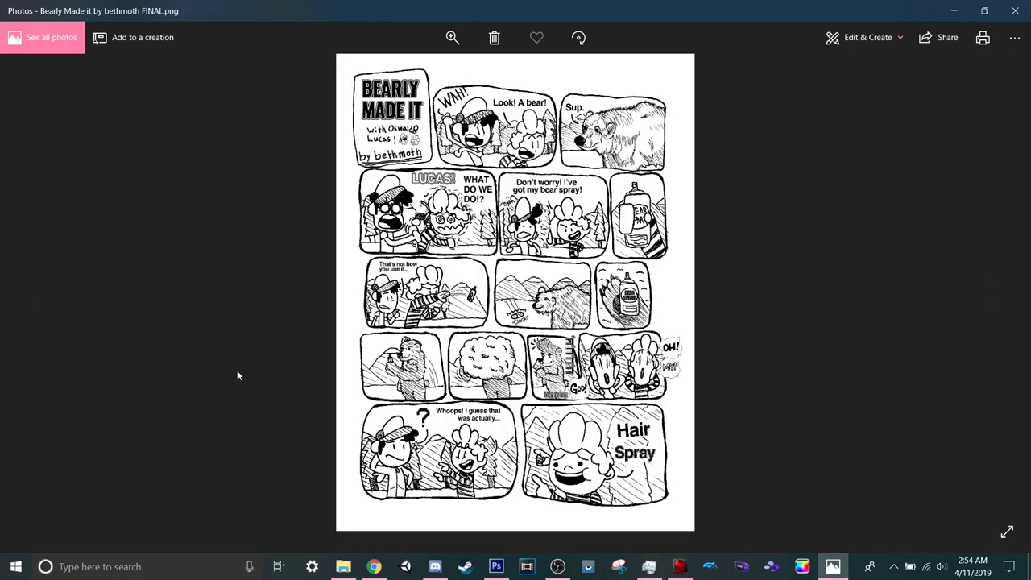
{"action": "key", "text": "Right"}
{"action": "key", "text": "Right"}
{"action": "key", "text": "Right"}
{"action": "key", "text": "Right"}
{"action": "key", "text": "Right"}
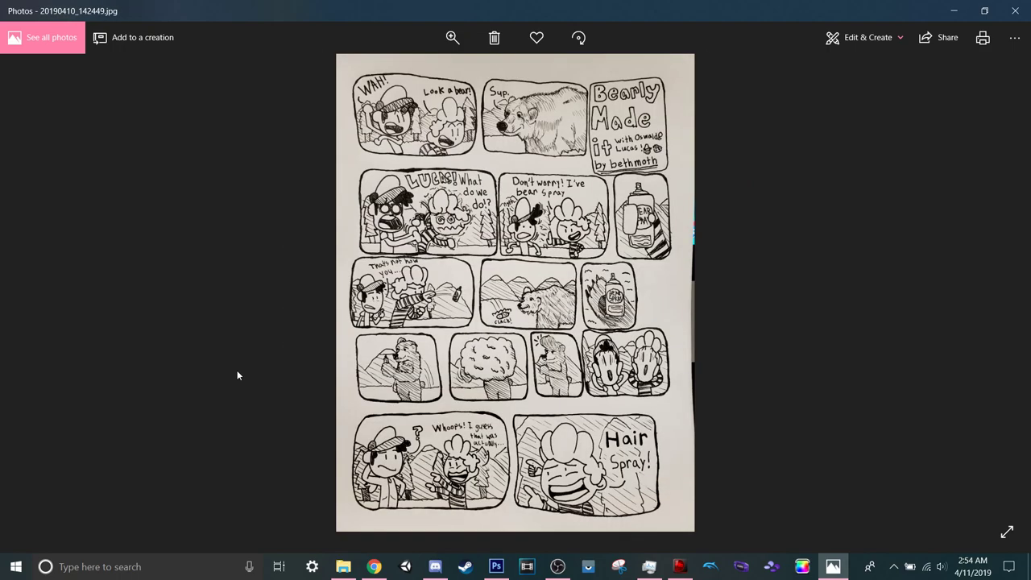
{"action": "key", "text": "Left"}
{"action": "key", "text": "Left"}
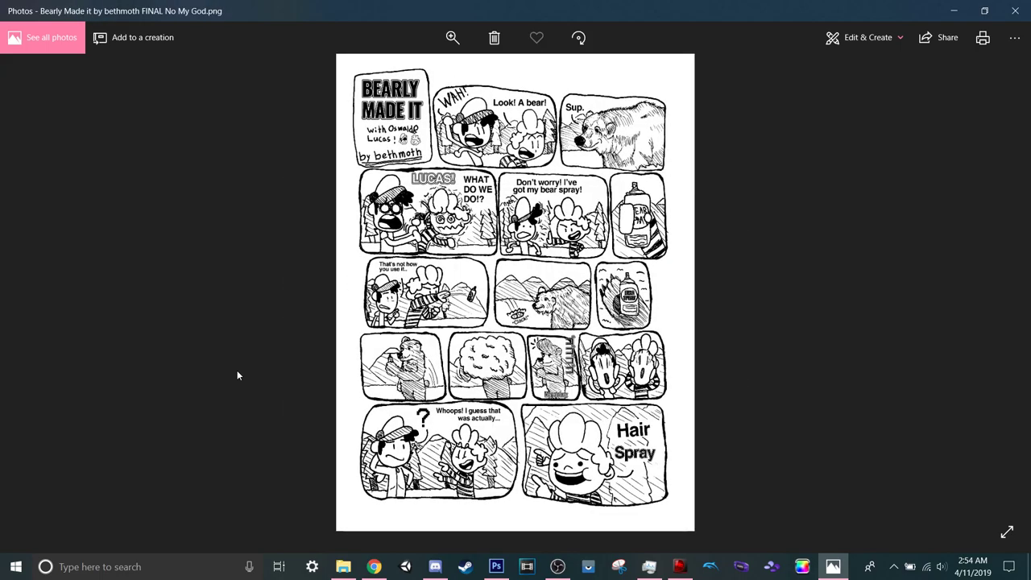
{"action": "key", "text": "Right"}
{"action": "key", "text": "Right"}
{"action": "key", "text": "Right"}
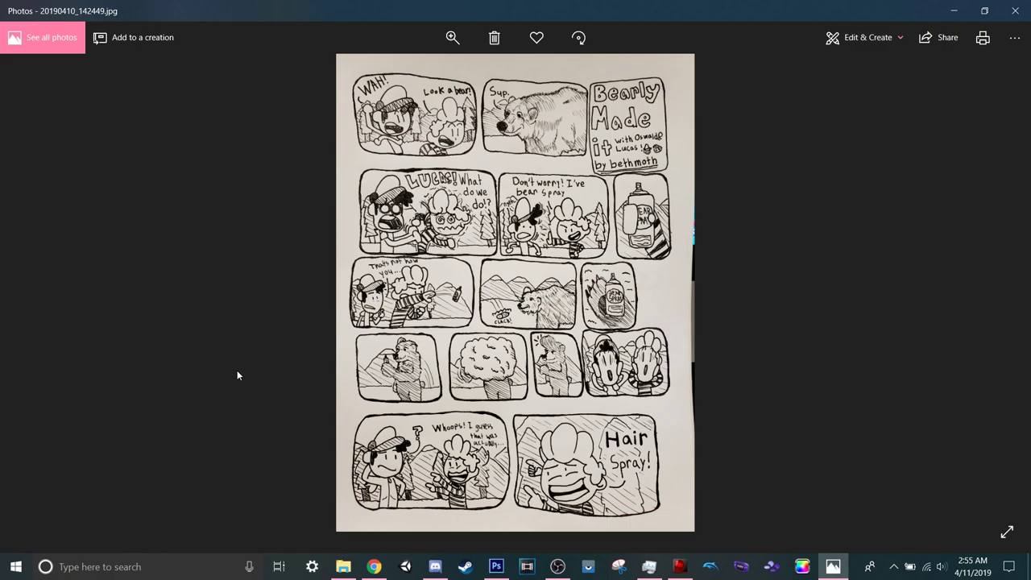
Compare the bear spray ALMOST final and no my god images with the FINAL No My God version, and close the viewer.
{"action": "key", "text": "Right"}
{"action": "key", "text": "Right"}
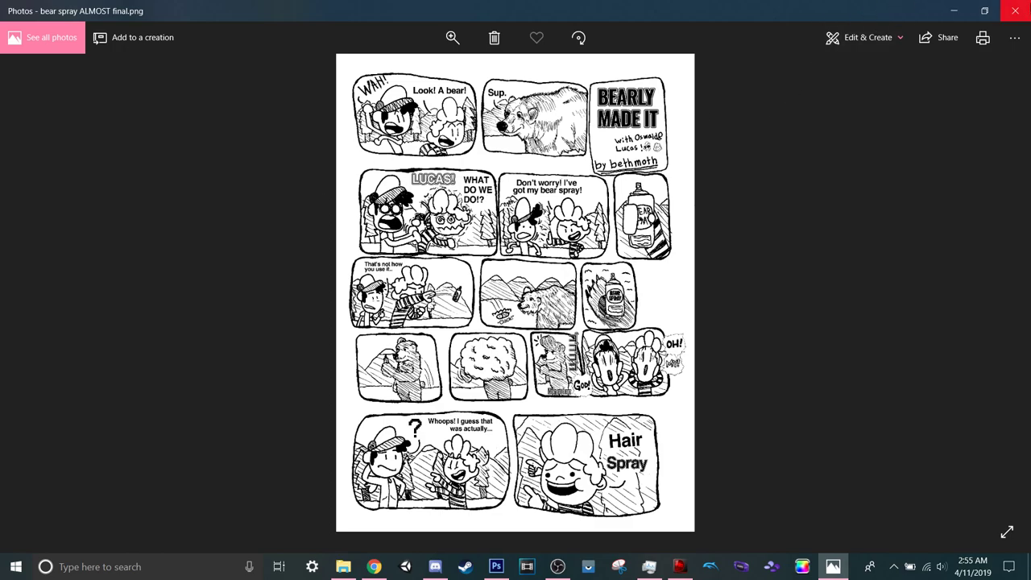
{"action": "key", "text": "Right"}
{"action": "key", "text": "Right"}
{"action": "key", "text": "Right"}
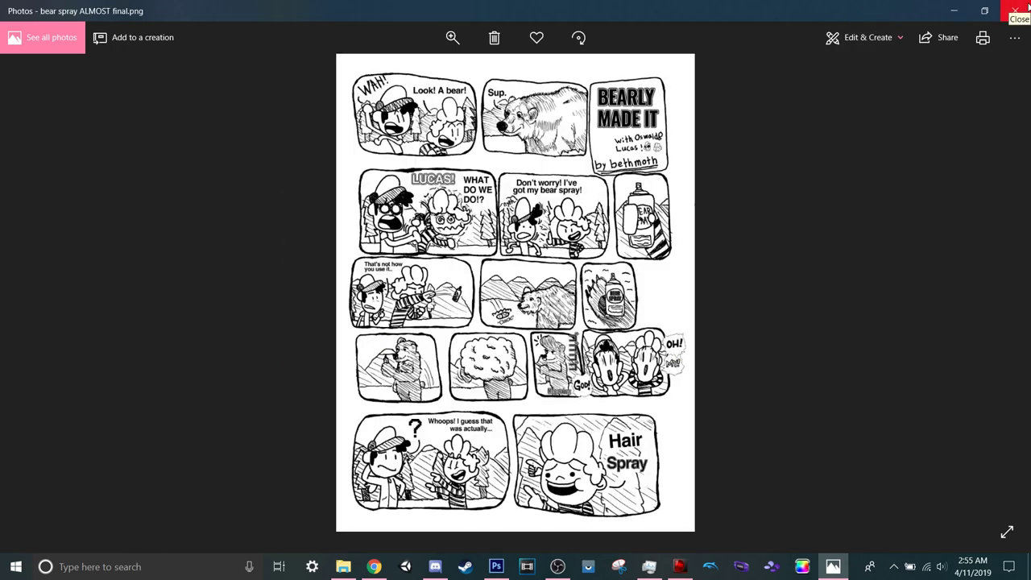
{"action": "key", "text": "Right"}
{"action": "key", "text": "Right"}
{"action": "key", "text": "Right"}
{"action": "key", "text": "Right"}
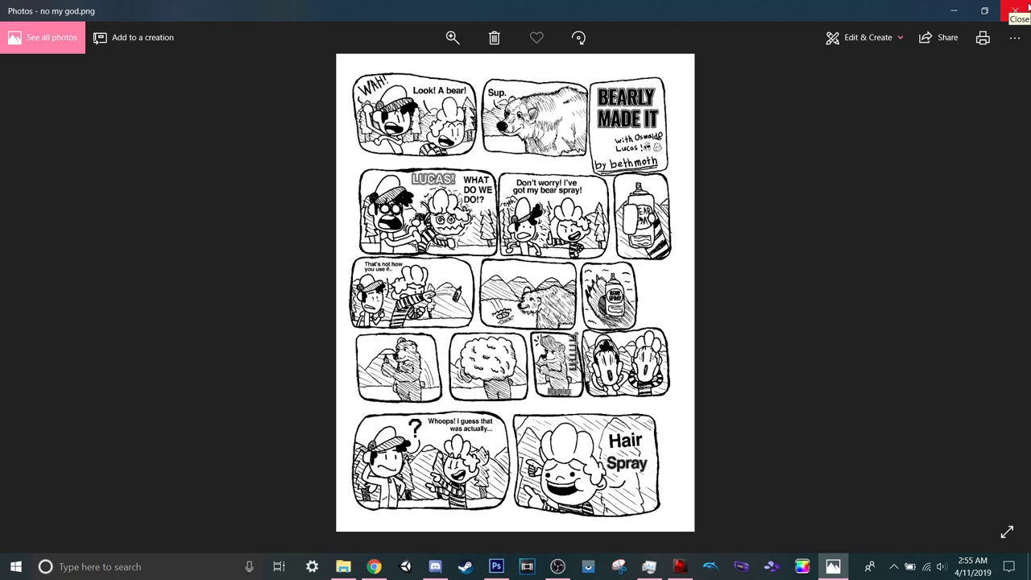
{"action": "key", "text": "Right"}
{"action": "key", "text": "Left"}
{"action": "key", "text": "Left"}
{"action": "key", "text": "Left"}
{"action": "key", "text": "Left"}
{"action": "key", "text": "Left"}
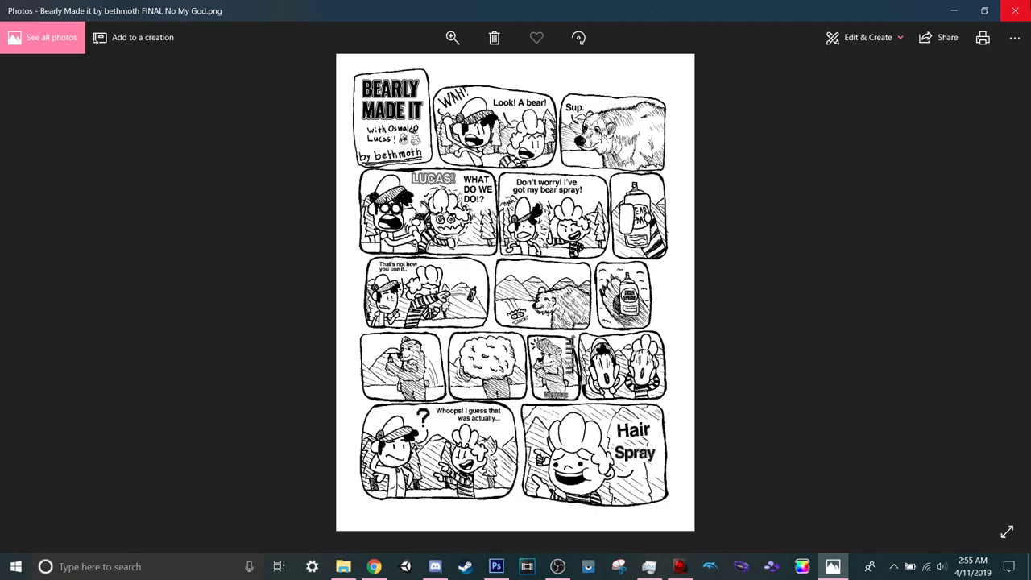
{"action": "left_click", "coordinate": [1017, 7]}
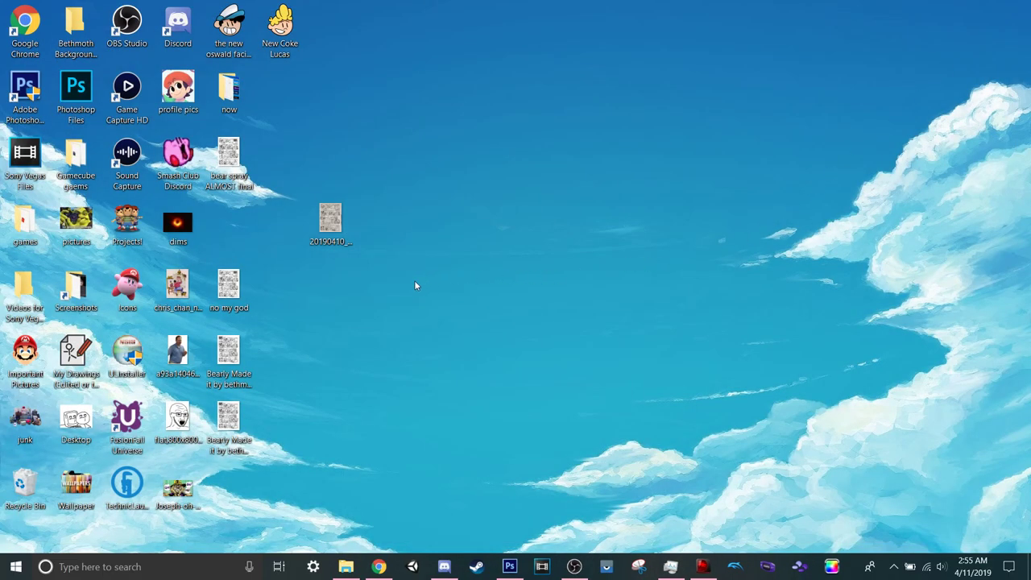
Move both Bearly Made it images to an empty area of the desktop and place the original photo in the free spot beside dims.
{"action": "left_click_drag", "start_coordinate": [268, 442], "coordinate": [950, 294]}
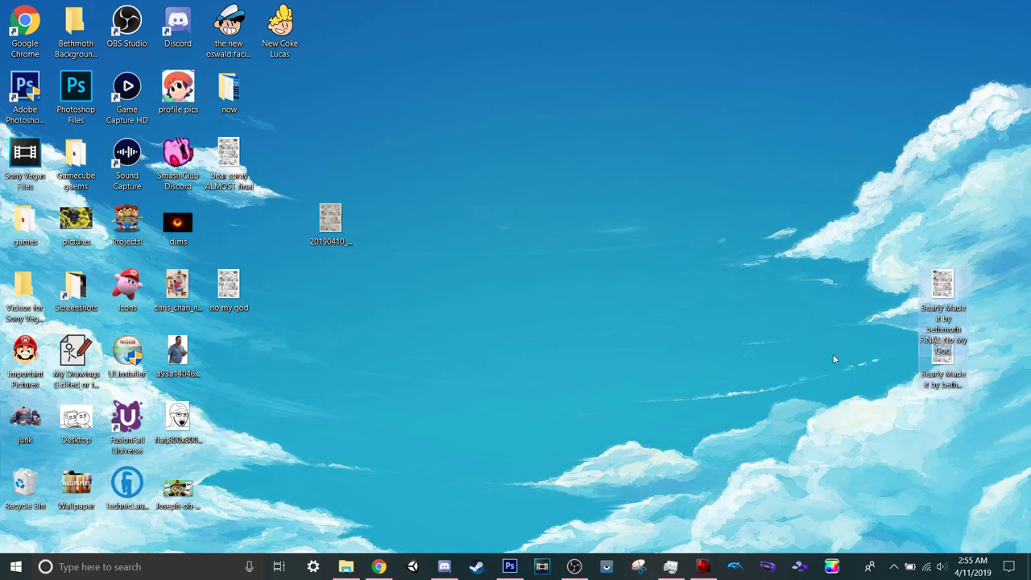
{"action": "left_click_drag", "start_coordinate": [335, 227], "coordinate": [244, 238]}
Switch to OBS Studio.
{"action": "left_click", "coordinate": [574, 566]}
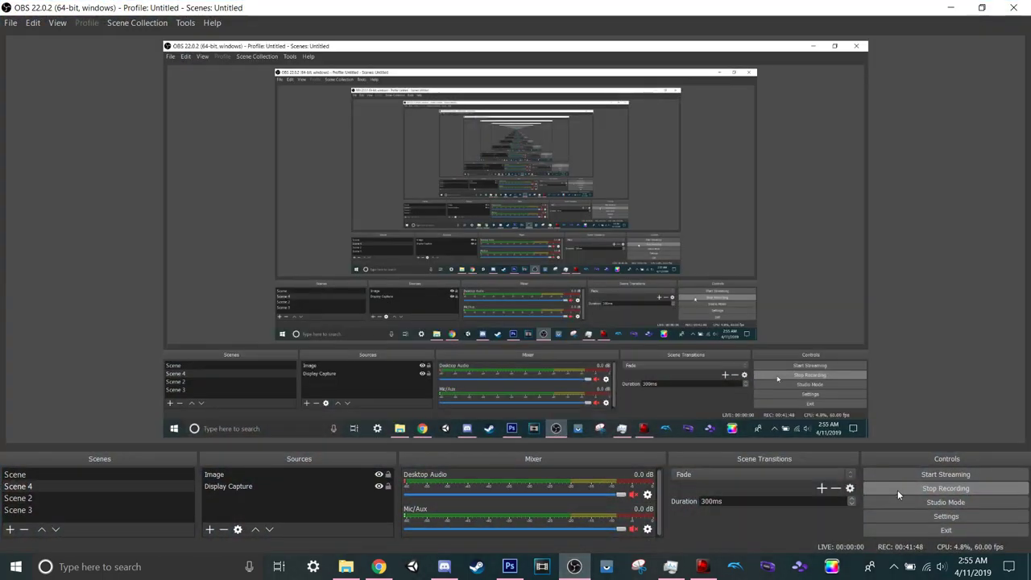